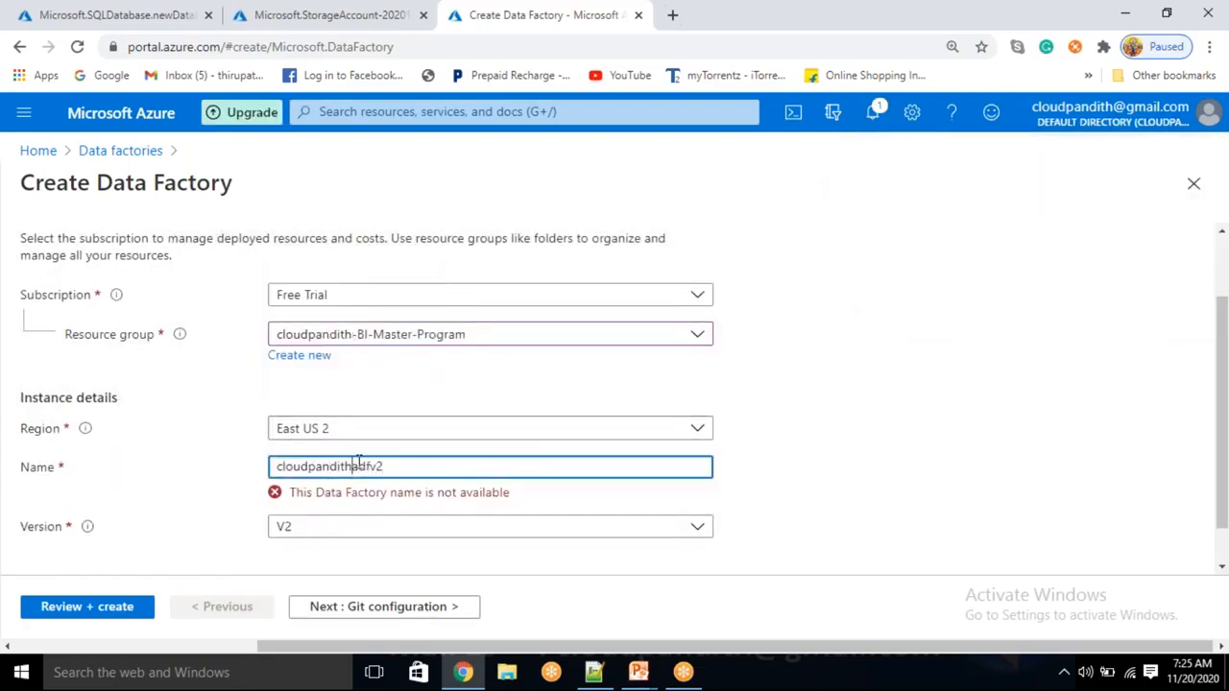
# Name the data factory cloudpandithbiadfv2 and choose Configure Git later
pyautogui.write('bi')
pyautogui.click(706, 410)
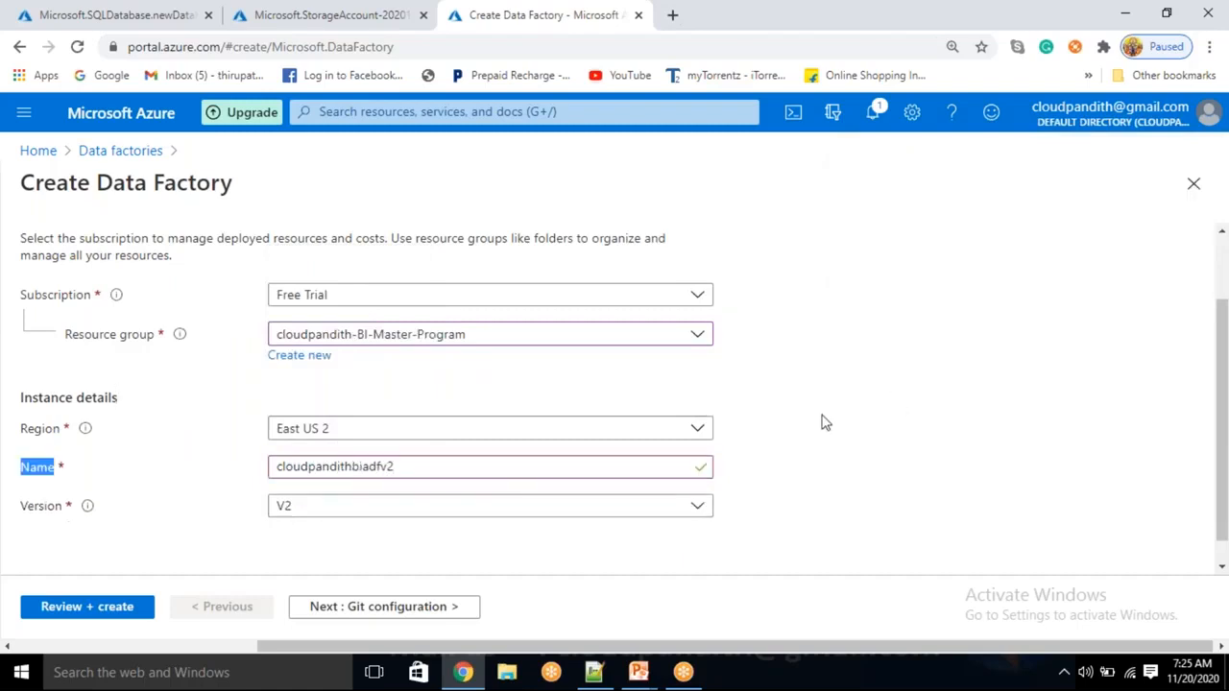
pyautogui.click(368, 614)
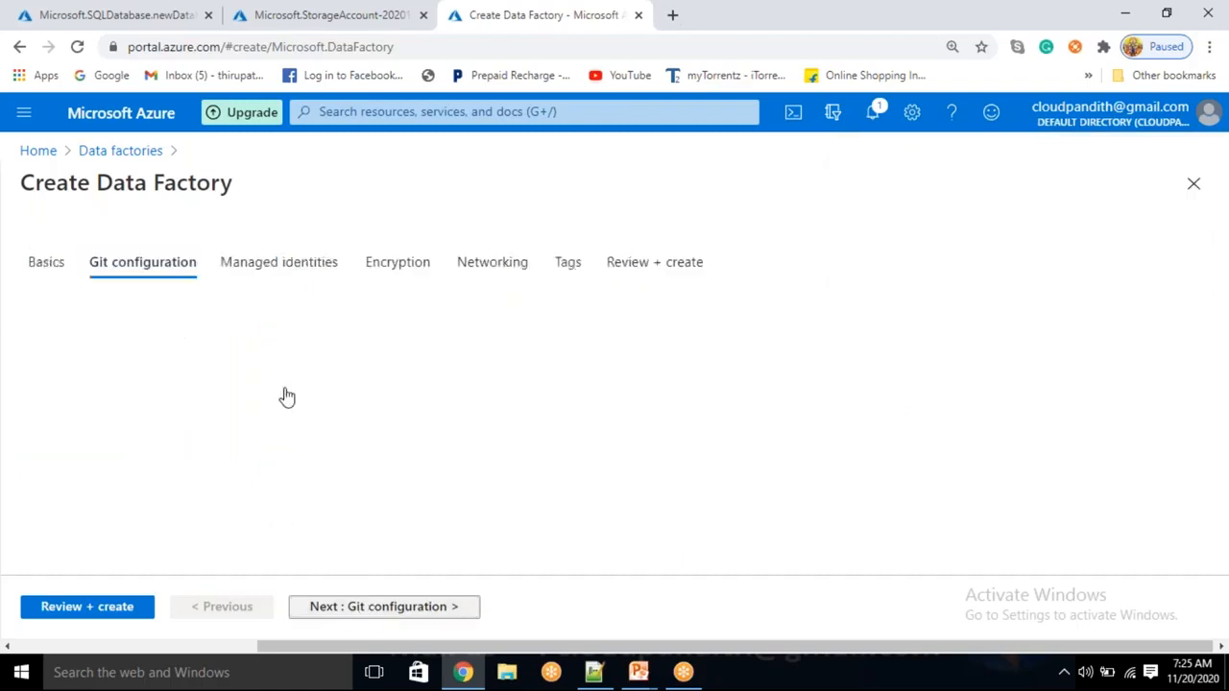
pyautogui.click(276, 365)
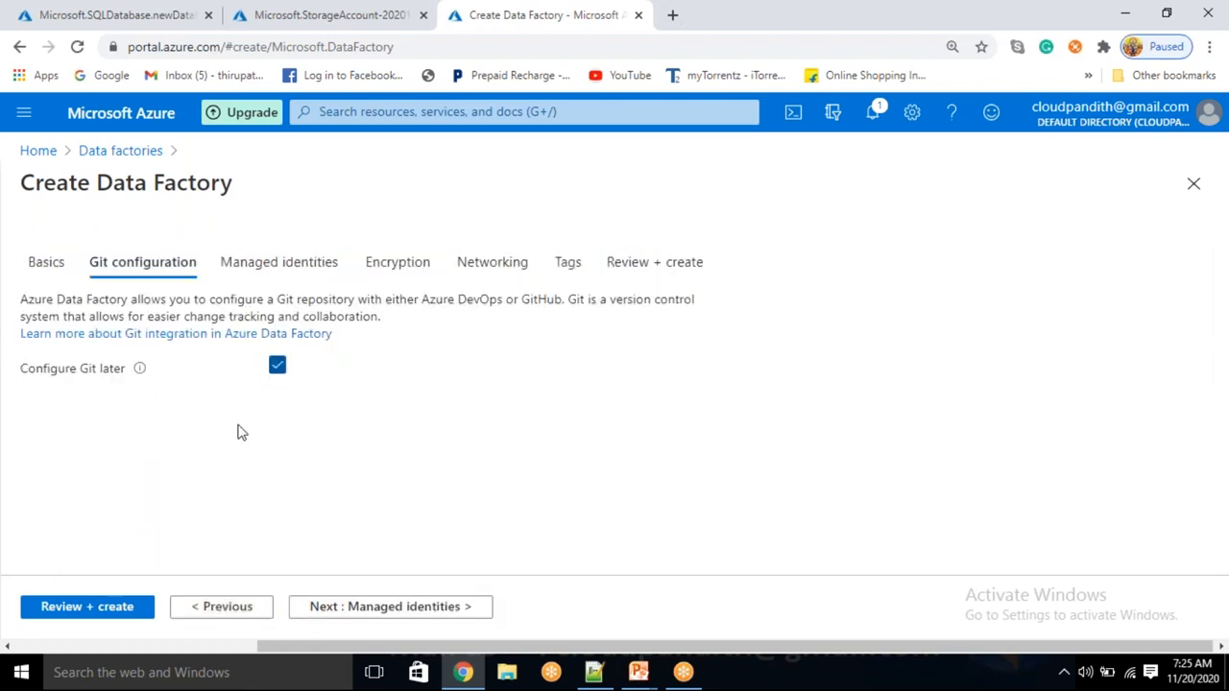
# Validate and create the V2 data factory in East US 2, then open a blank browser tab
pyautogui.click(89, 611)
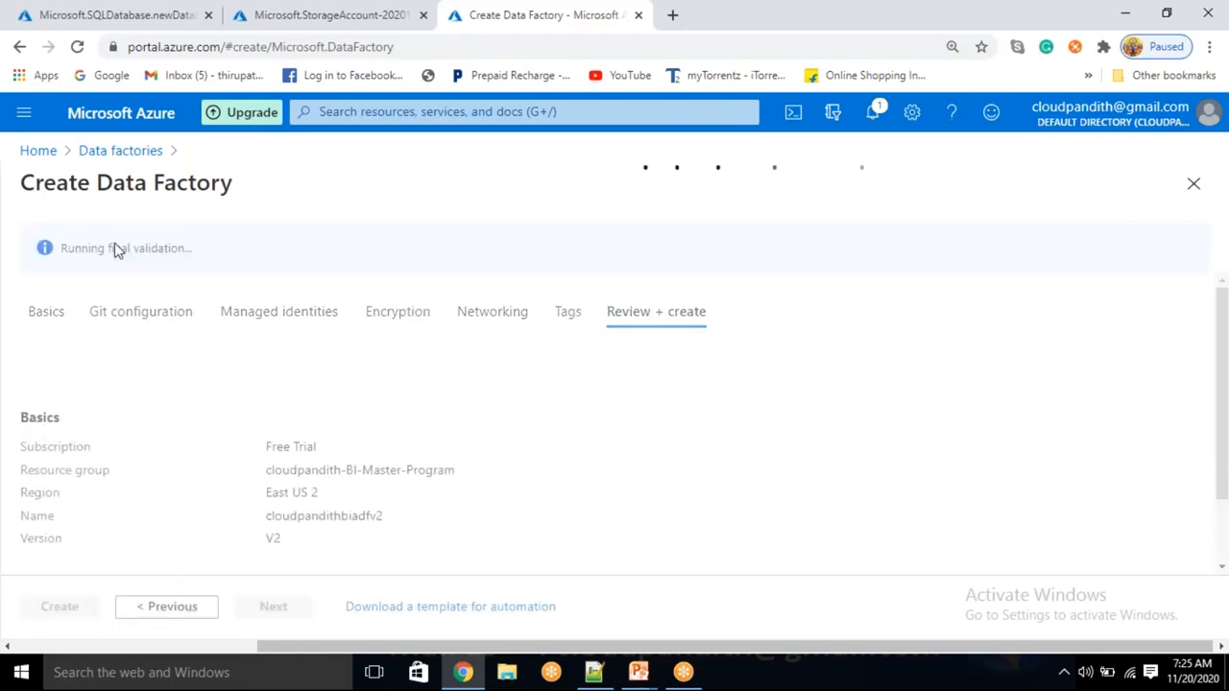
pyautogui.doubleClick(123, 247)
pyautogui.click(45, 602)
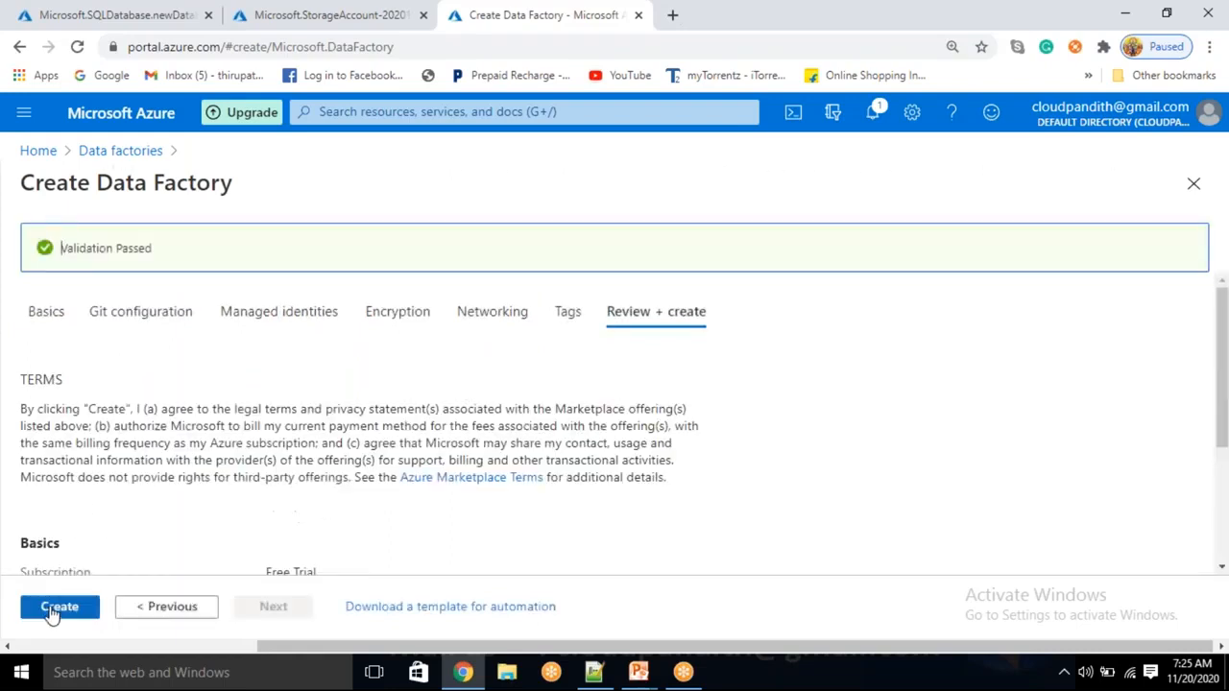
pyautogui.click(672, 14)
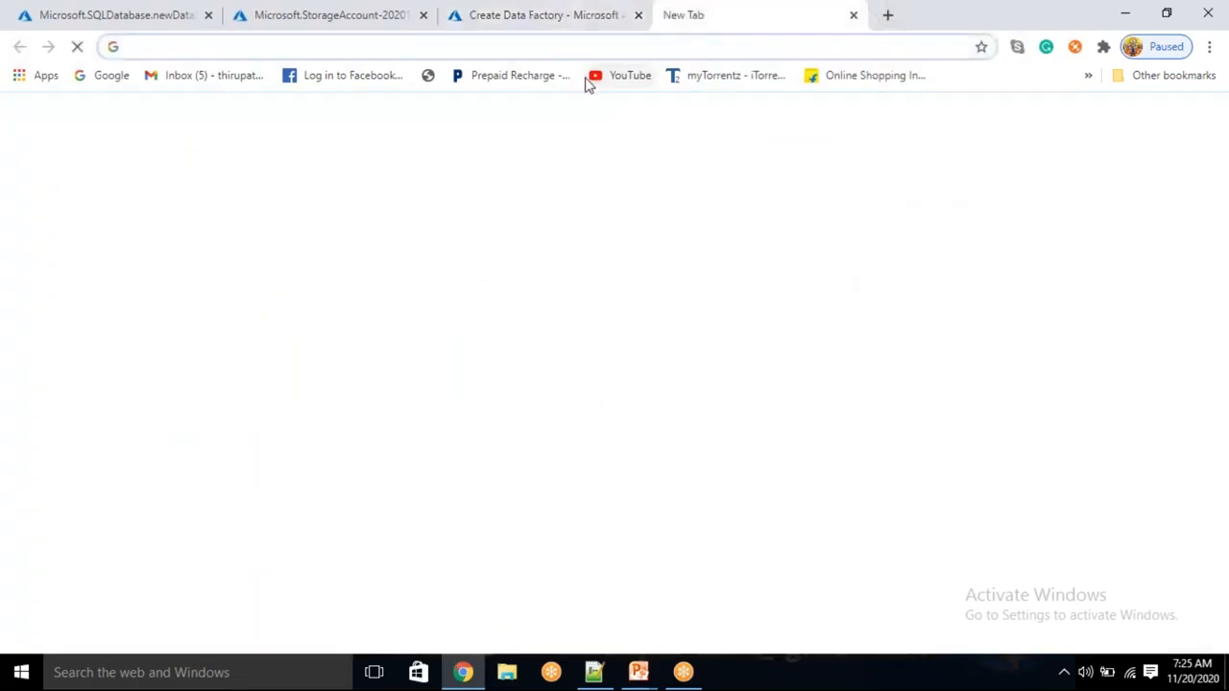
# Go to portal.azure.com and start adding a new Logic App from the Logic apps list
pyautogui.write('p')
pyautogui.press('Return')
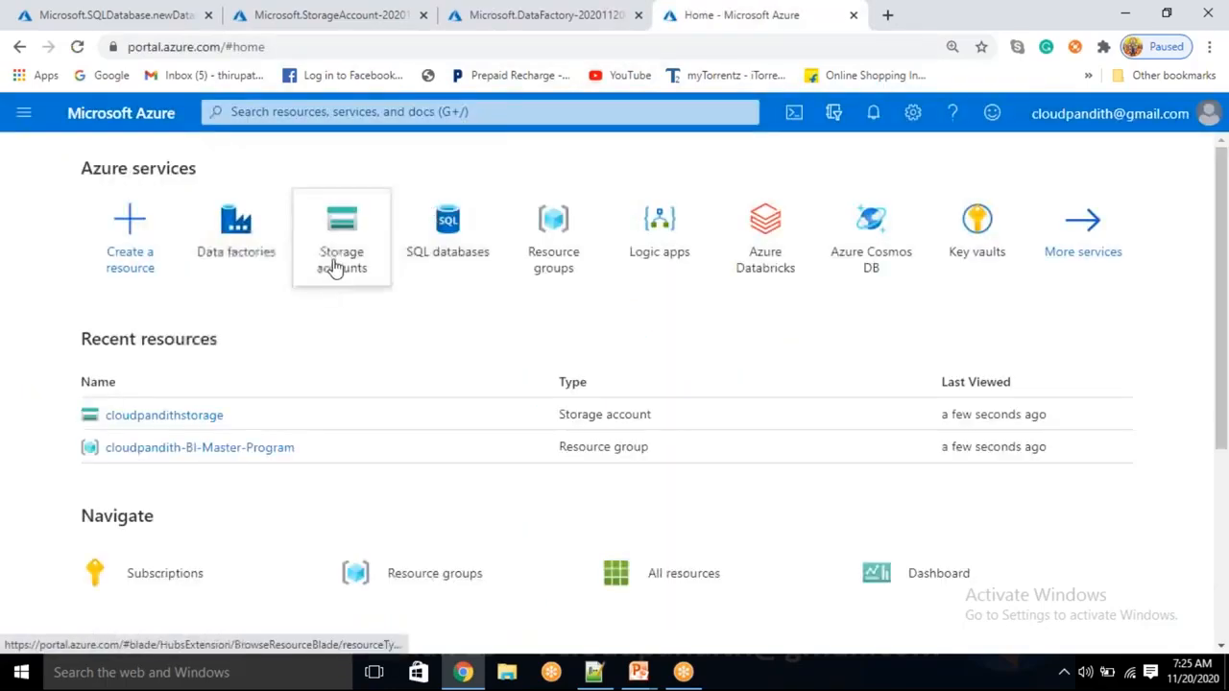
pyautogui.click(659, 240)
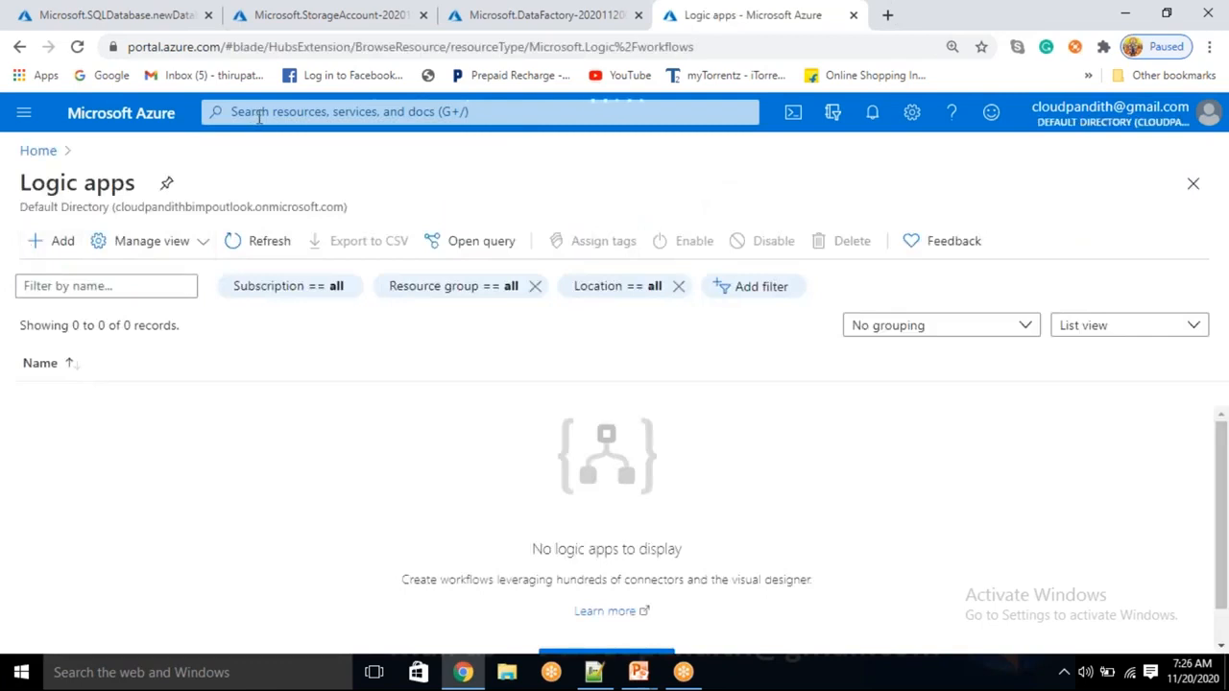
pyautogui.click(53, 241)
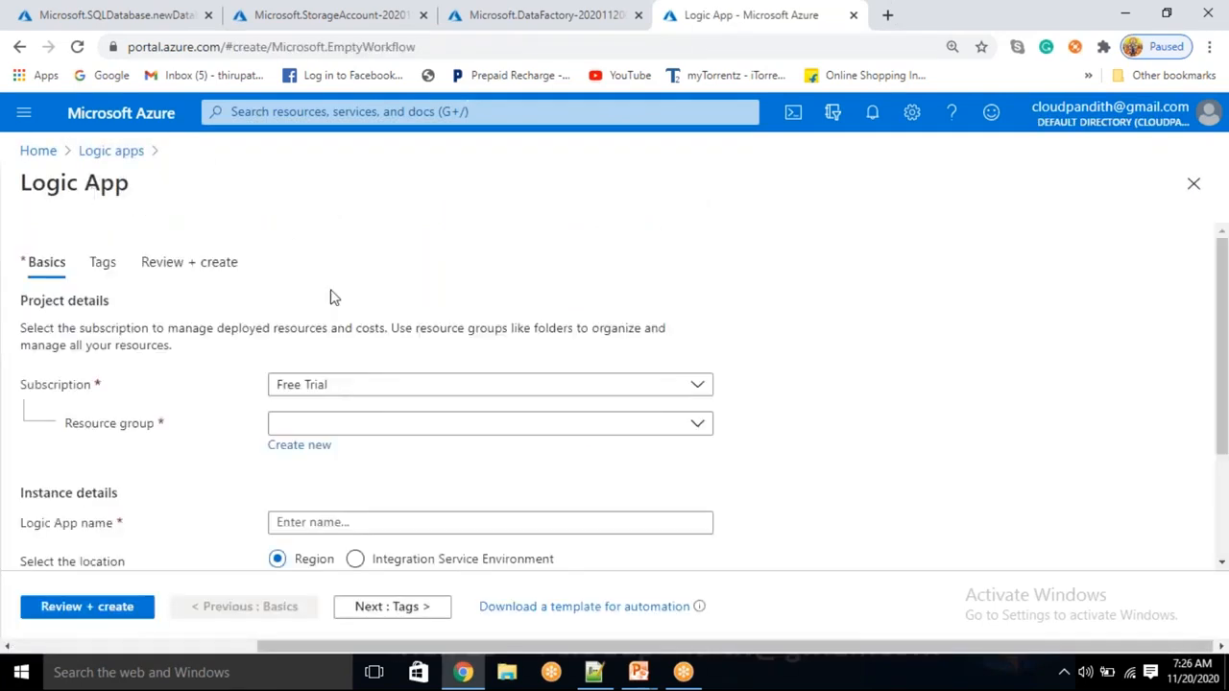
# Assign resource group cloudpandith-BI-Master-Program and name the Logic App cloudpandithlogicapp
pyautogui.click(330, 425)
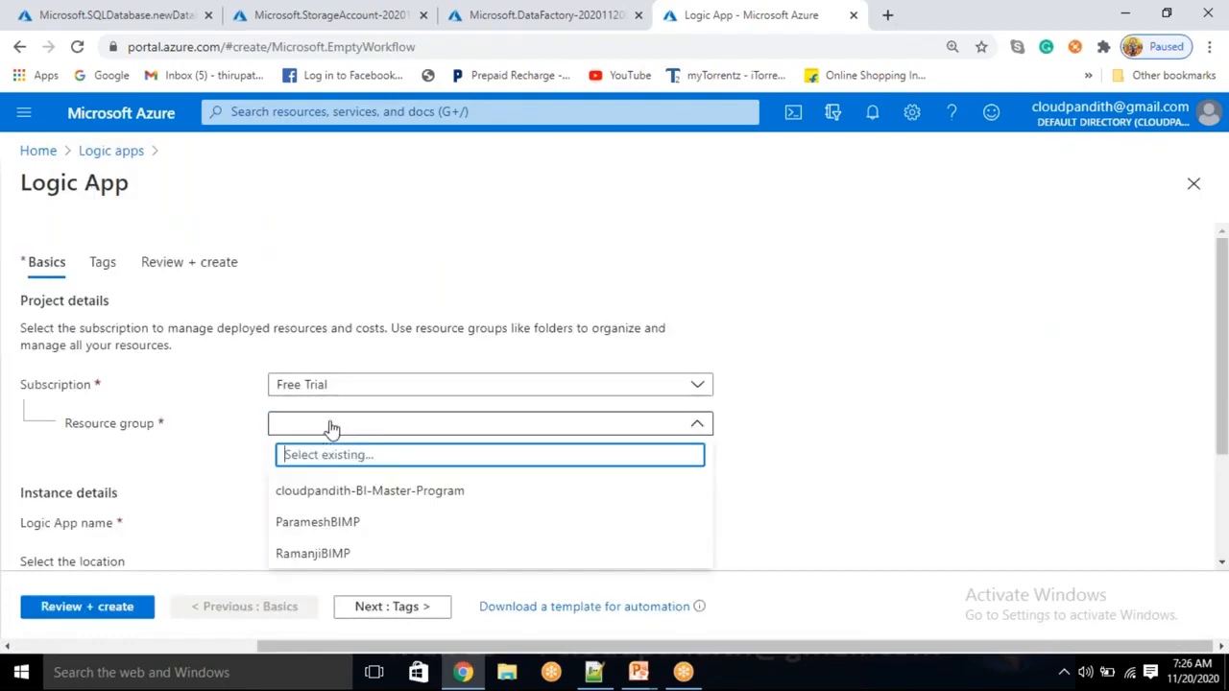
pyautogui.click(336, 492)
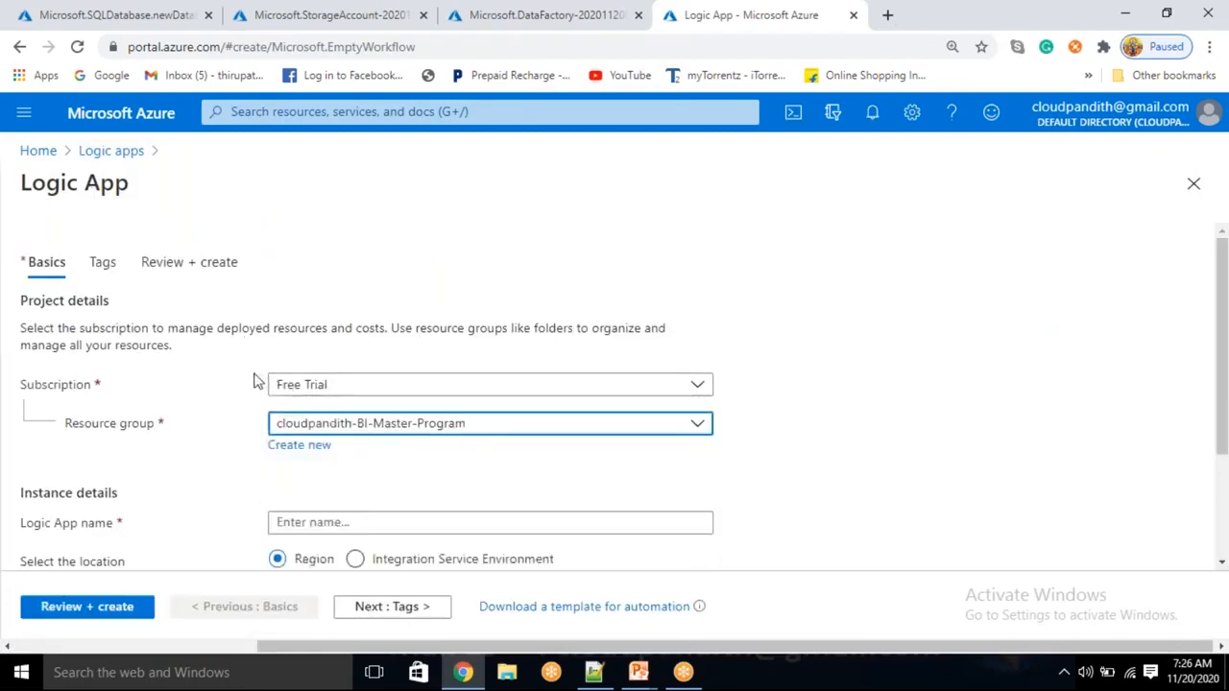
pyautogui.scroll(-1, 257, 381)
pyautogui.click(48, 298)
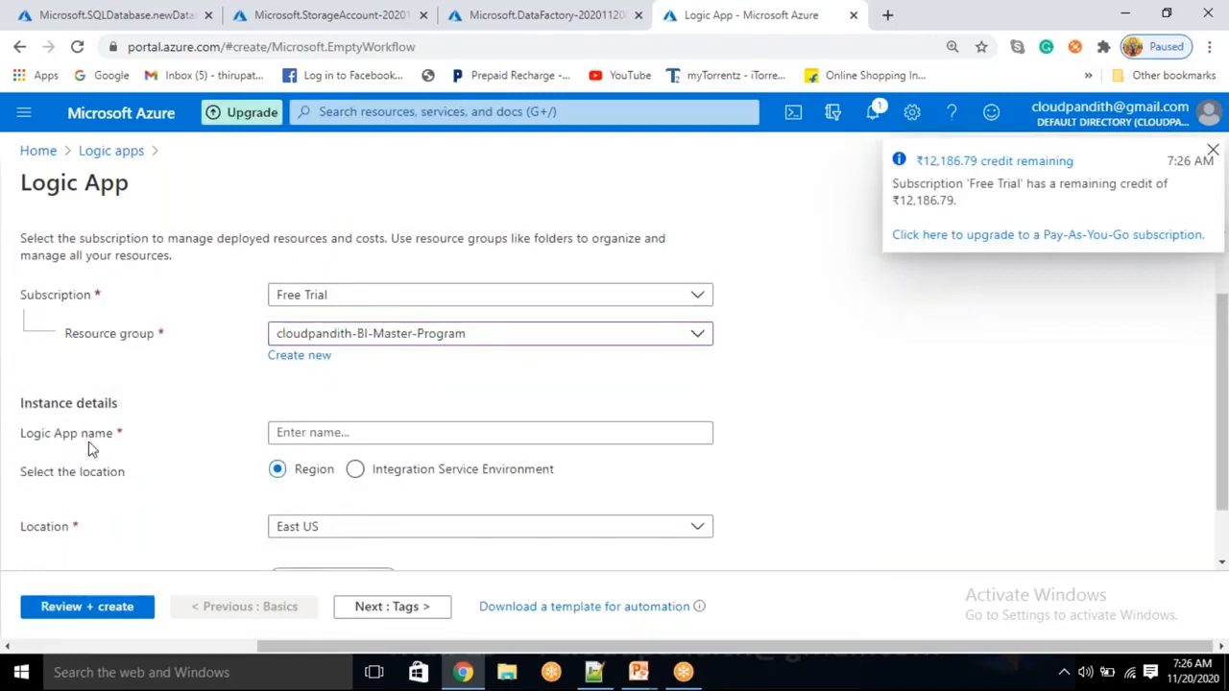
pyautogui.click(289, 432)
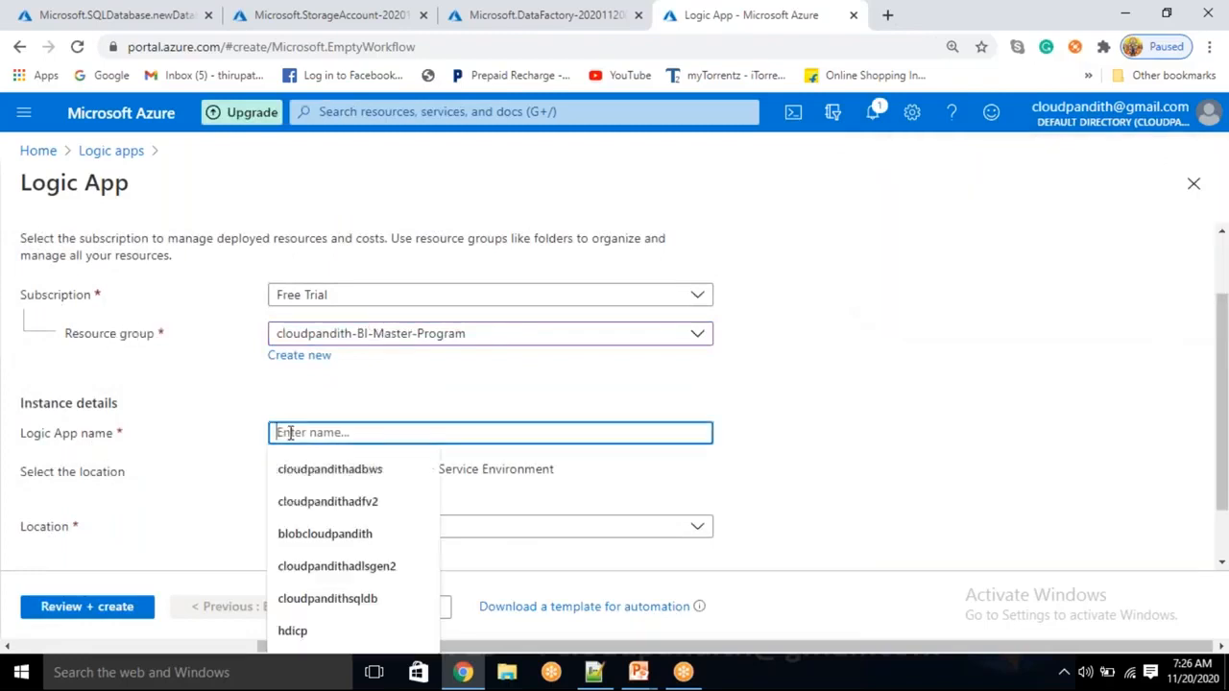
pyautogui.write('cloudpa')
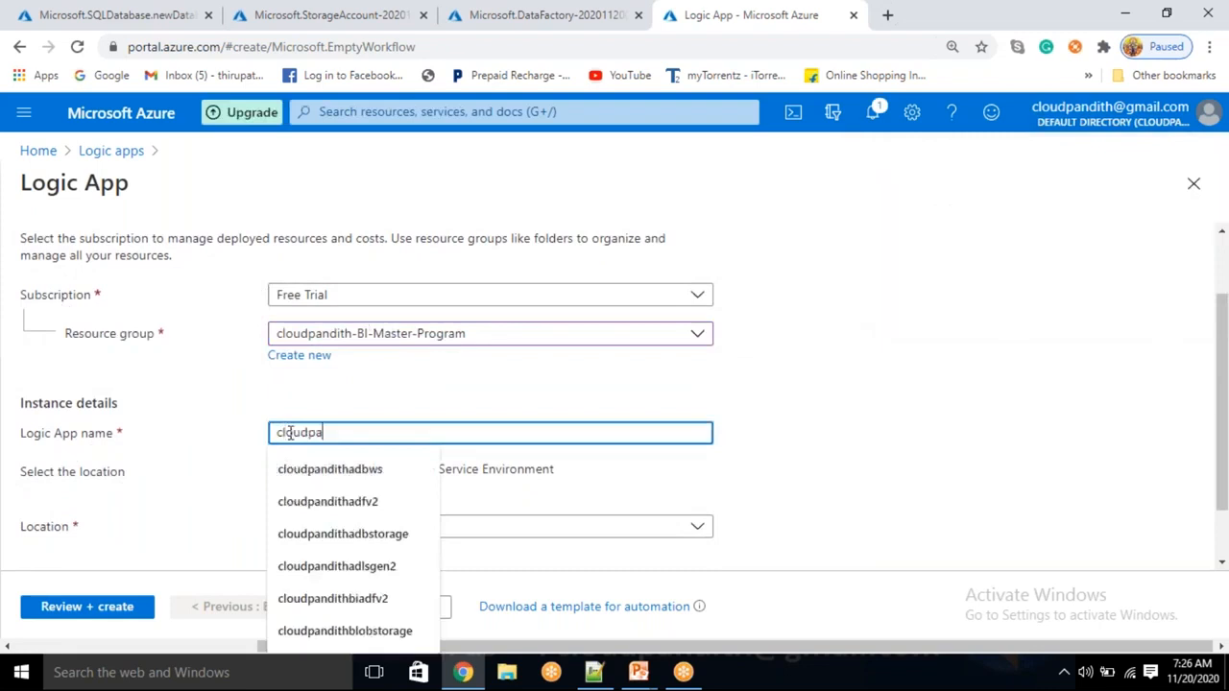
pyautogui.write('ndithlogicapp')
pyautogui.click(834, 403)
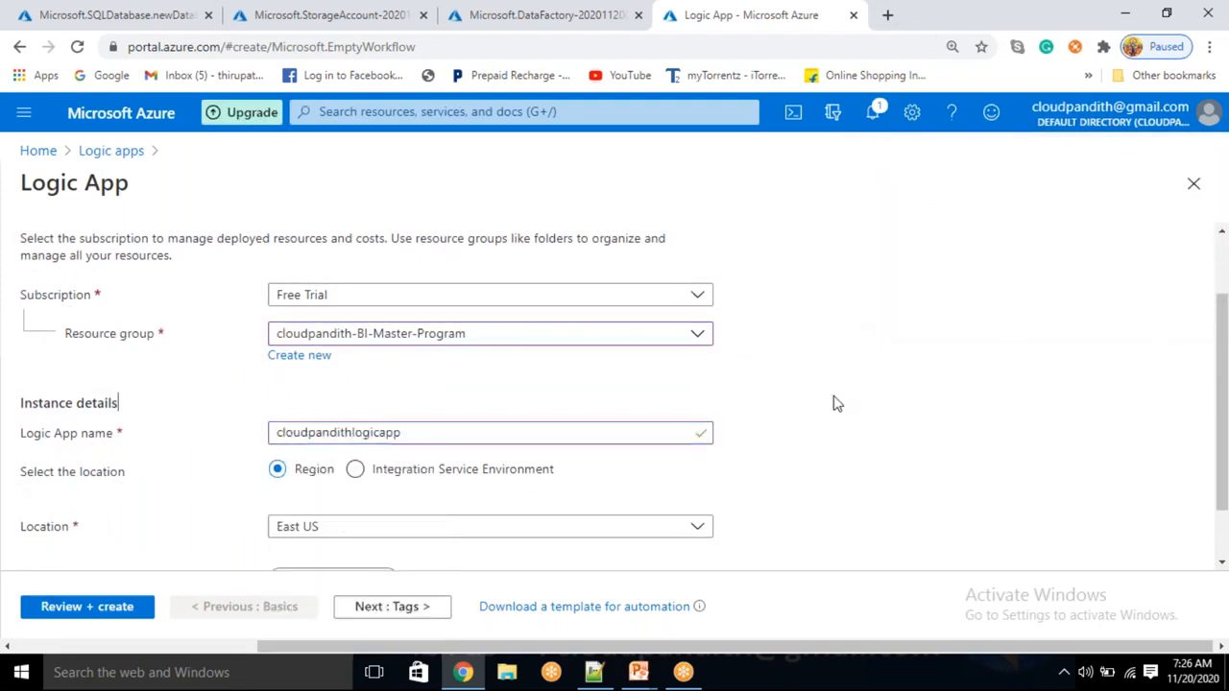
# Keep the Region location type with East US as the Logic App's location
pyautogui.scroll(-2, 163, 408)
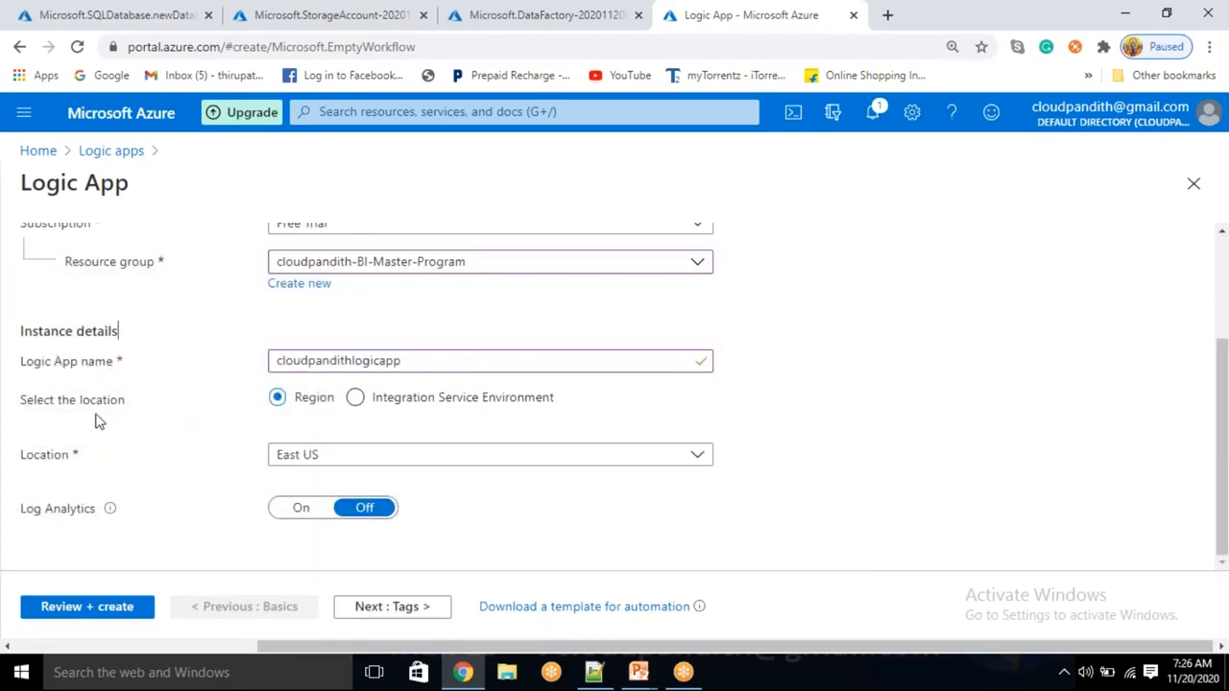
pyautogui.click(354, 398)
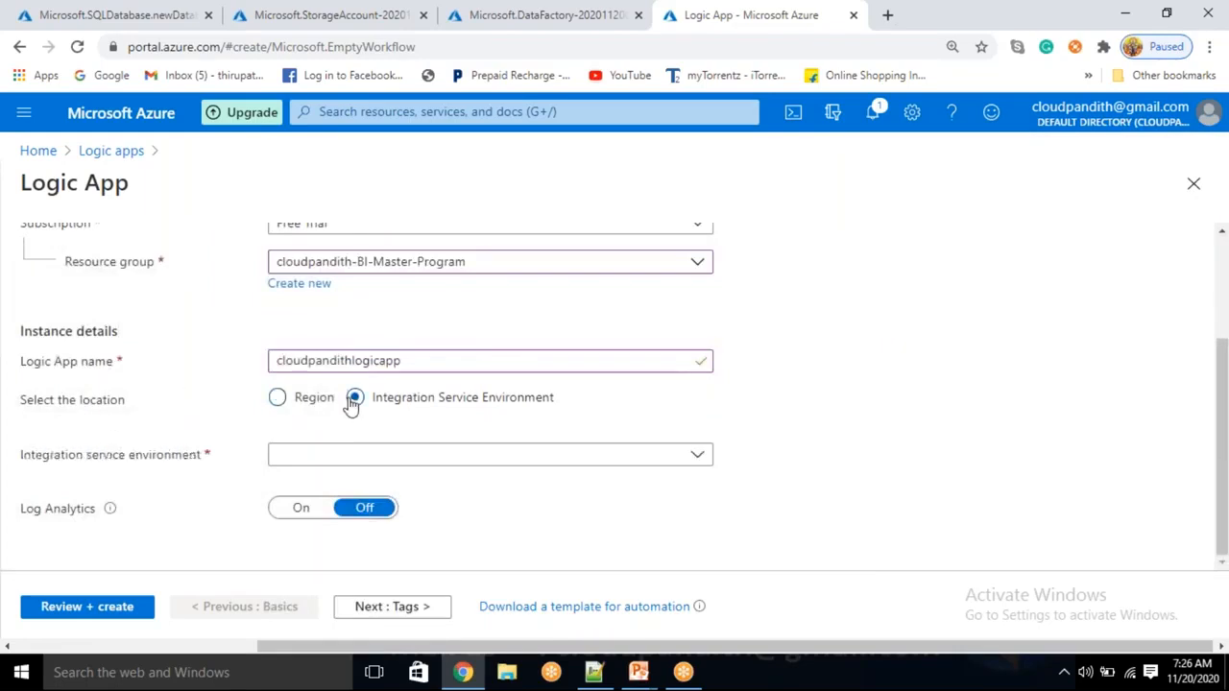
pyautogui.click(403, 454)
pyautogui.click(487, 430)
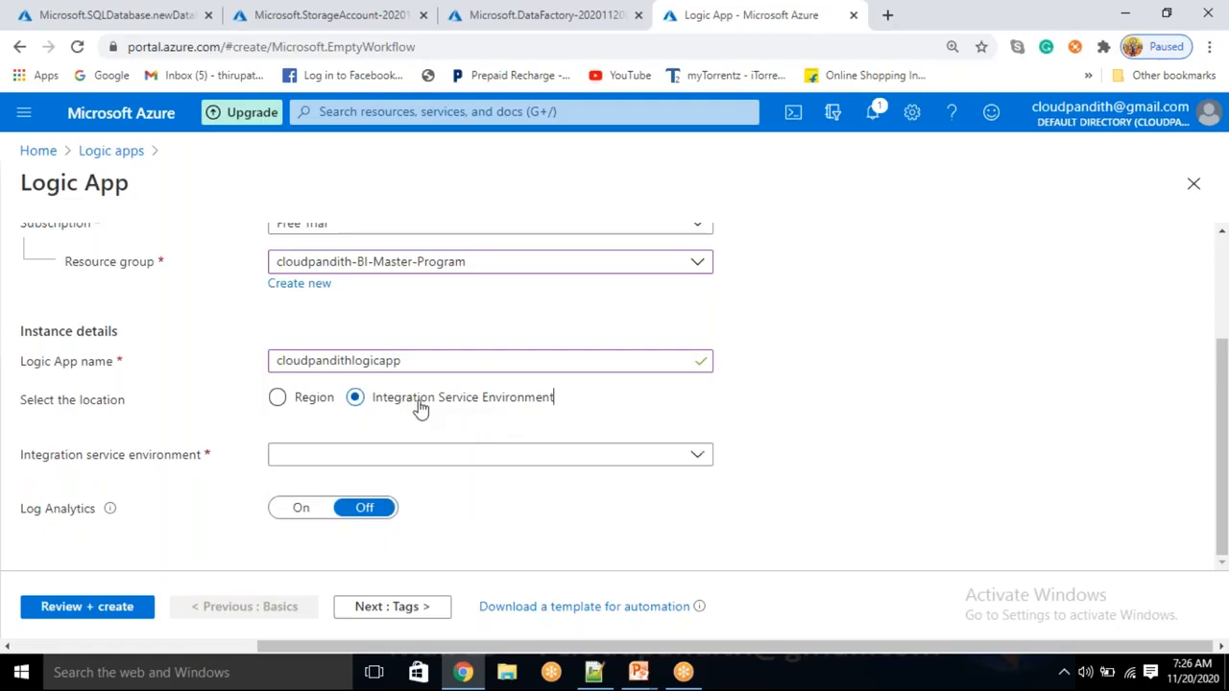
pyautogui.click(282, 409)
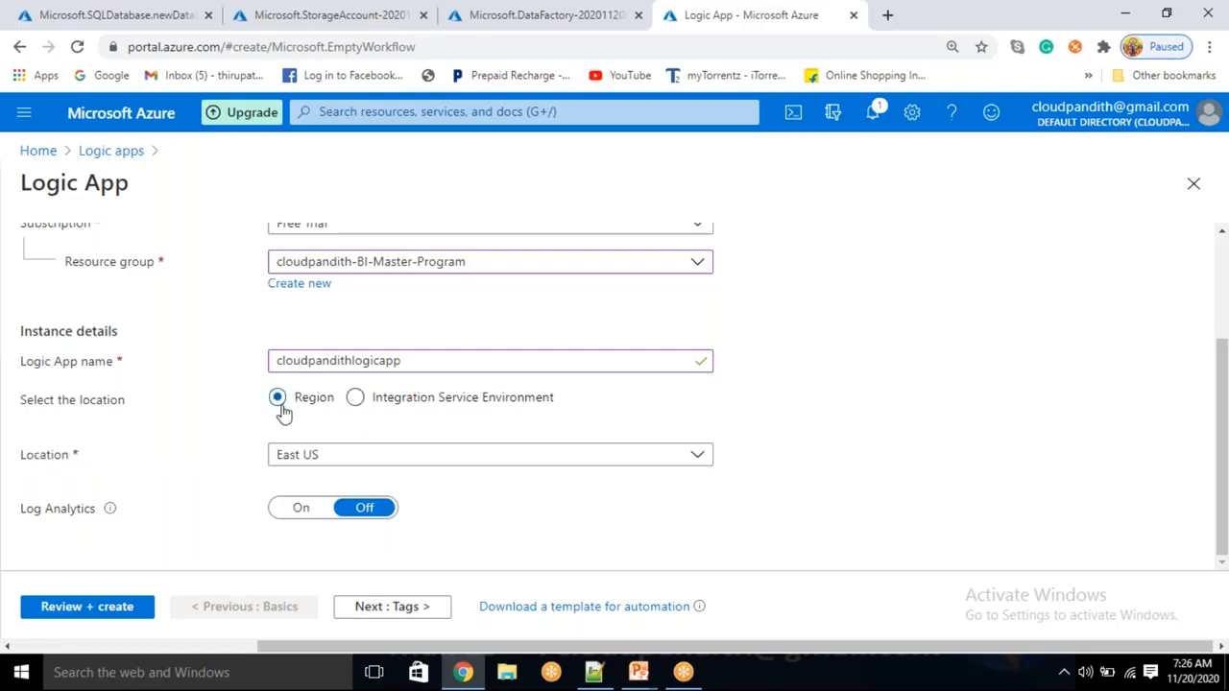
pyautogui.click(362, 455)
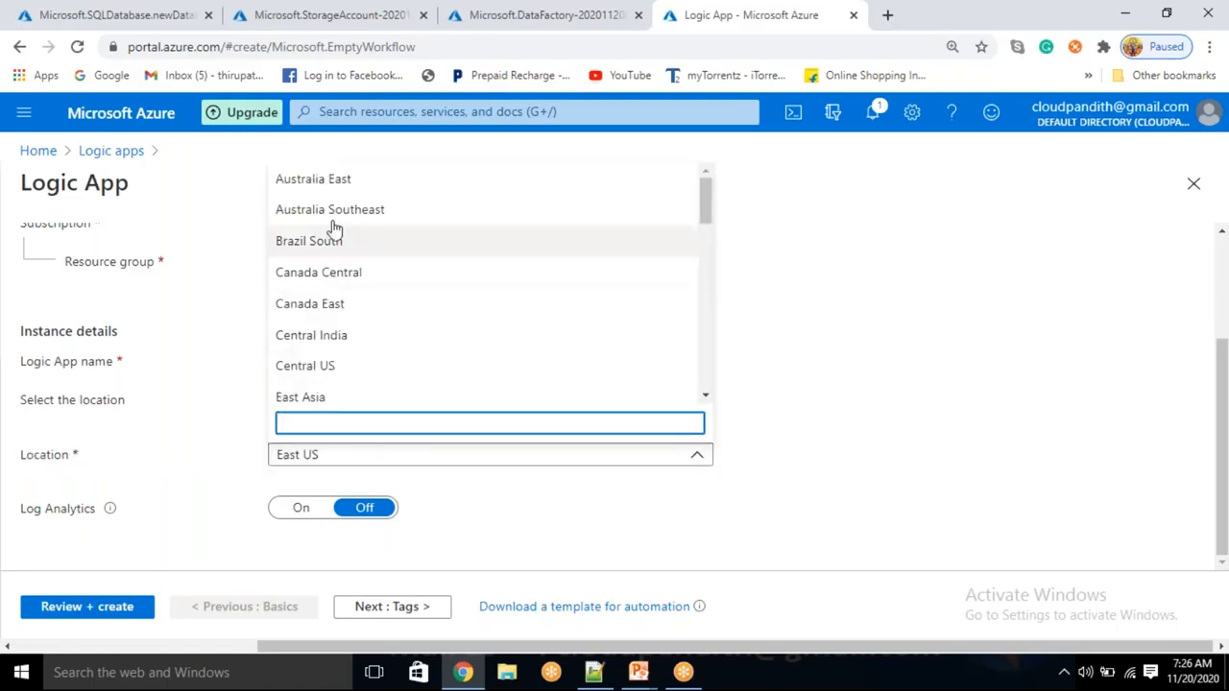
pyautogui.scroll(-2, 336, 304)
pyautogui.scroll(1, 332, 343)
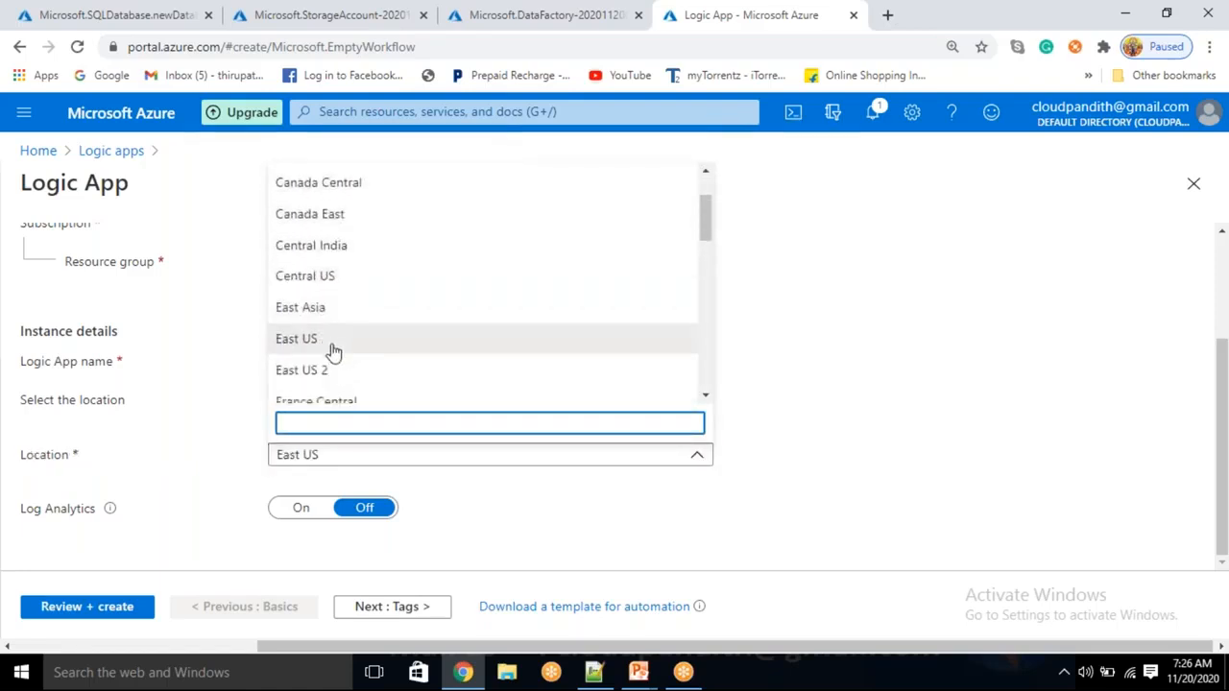
pyautogui.click(329, 339)
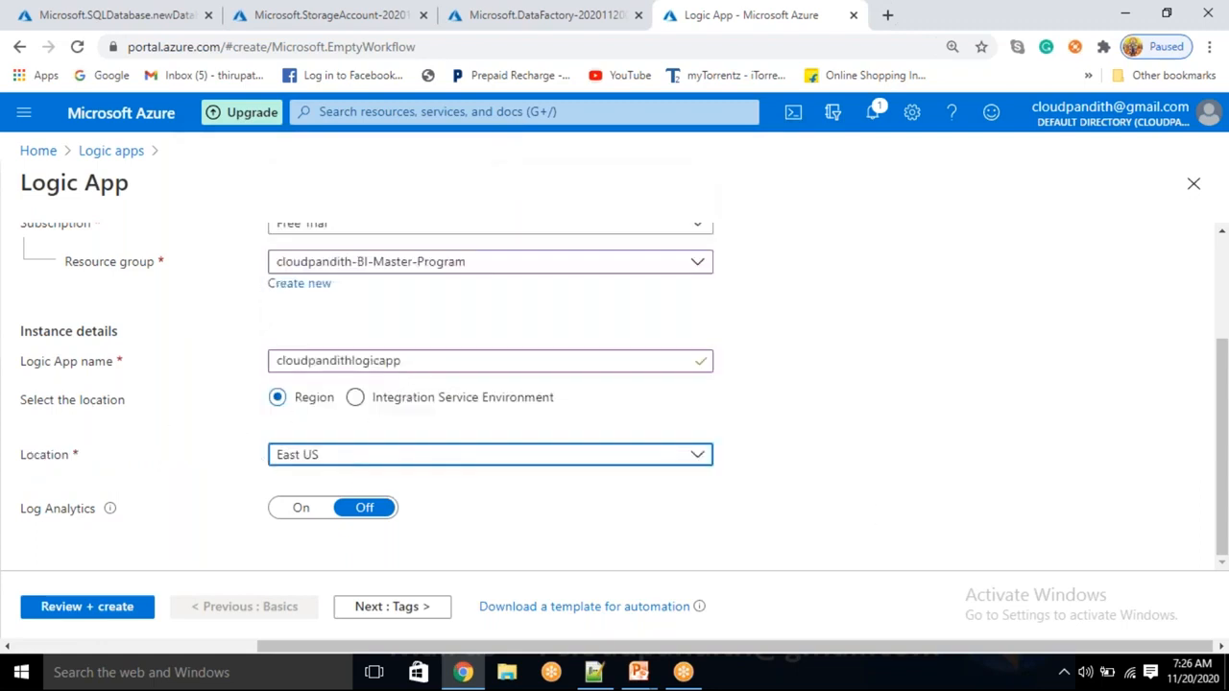
pyautogui.moveTo(14, 507); pyautogui.dragTo(67, 521)
pyautogui.click(137, 543)
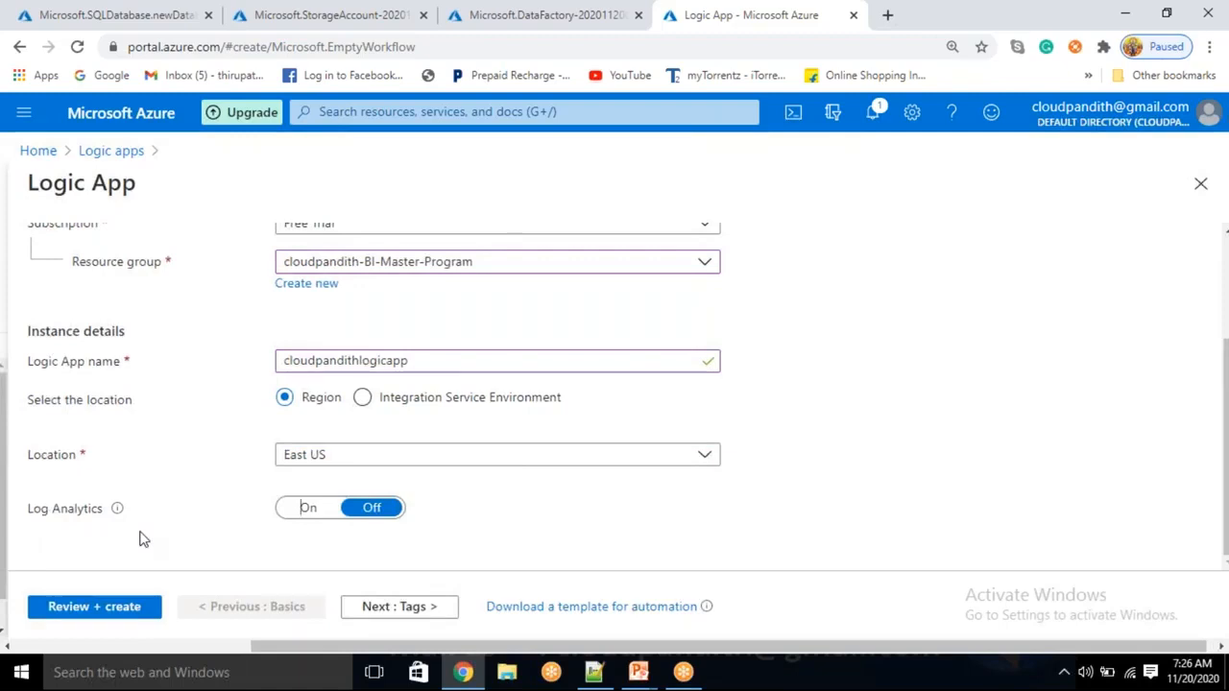
# Search the portal for Log Analytics, then return to the Logic App form
pyautogui.click(396, 108)
pyautogui.write('l')
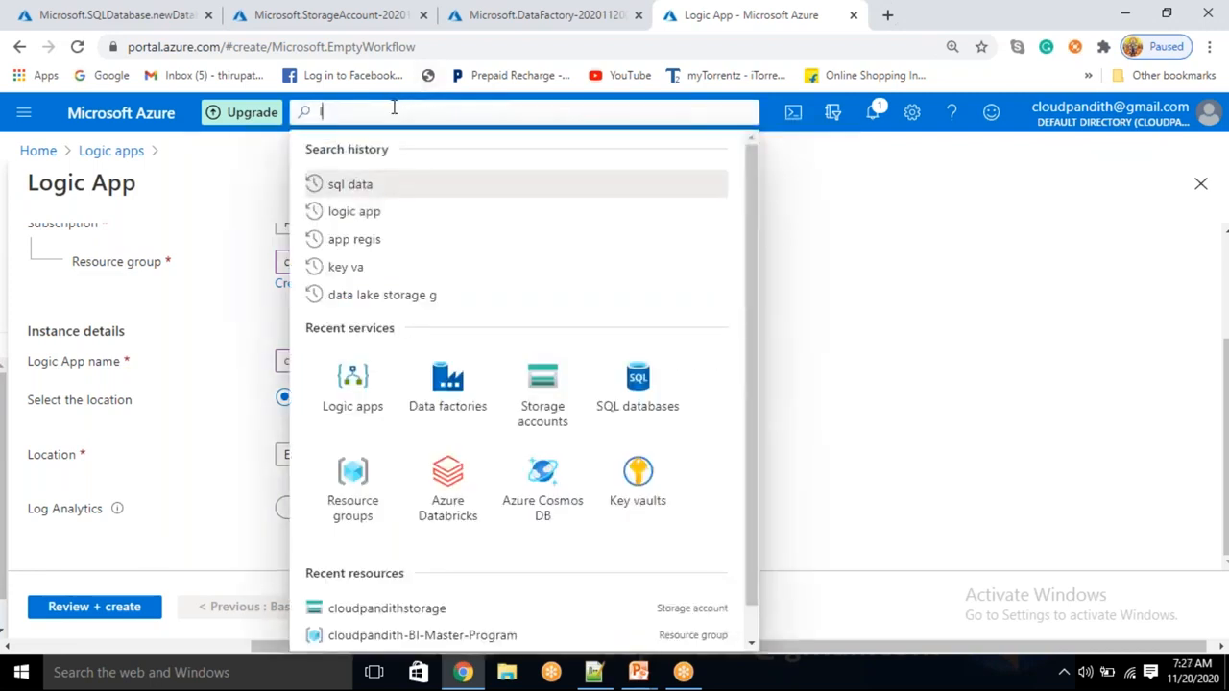
pyautogui.write('og analy')
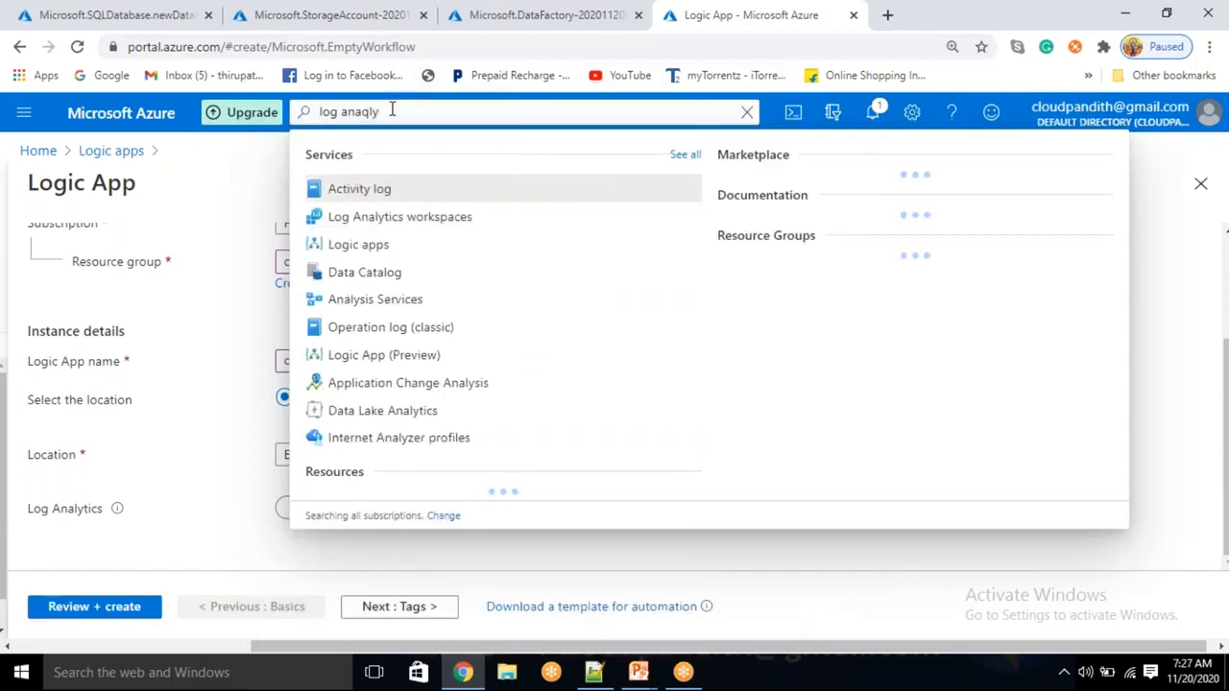
pyautogui.press('BackSpace')
pyautogui.press('BackSpace')
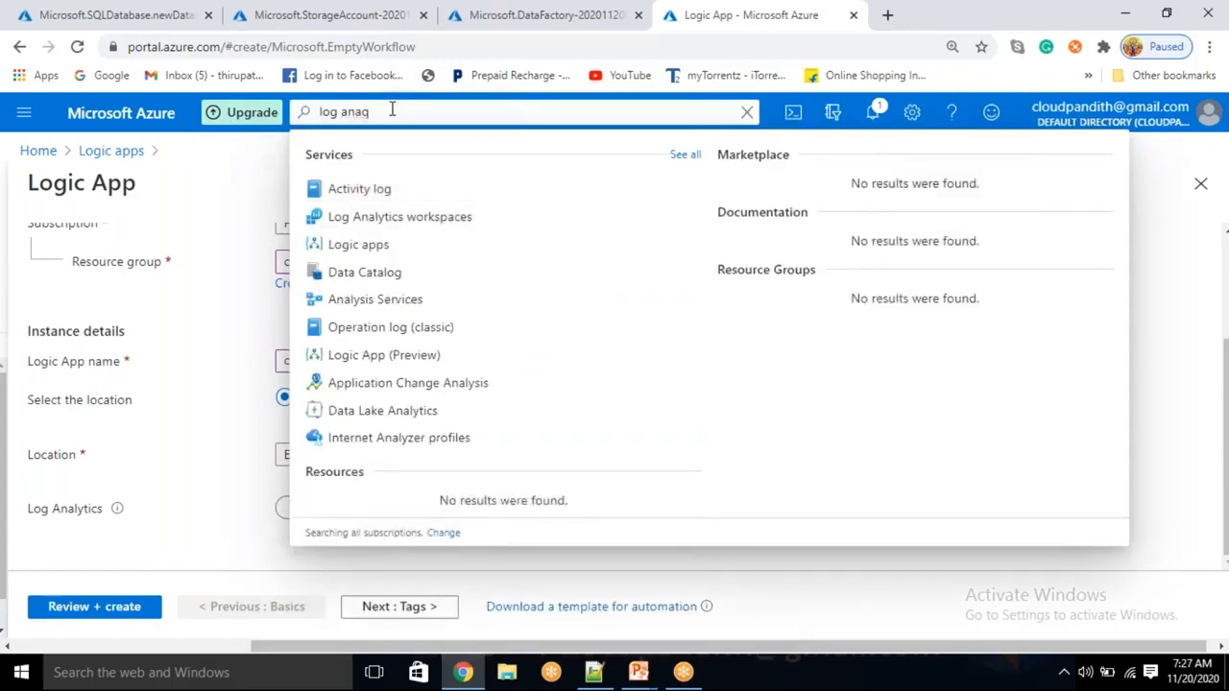
pyautogui.write('lyti')
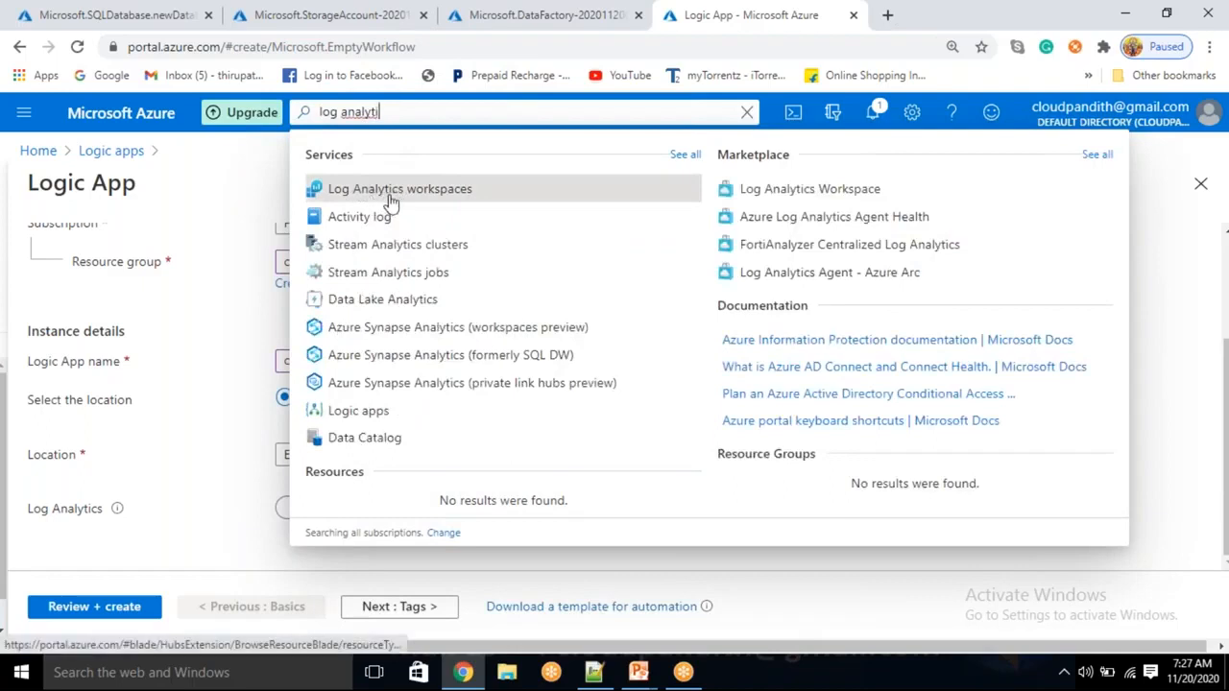
pyautogui.click(133, 539)
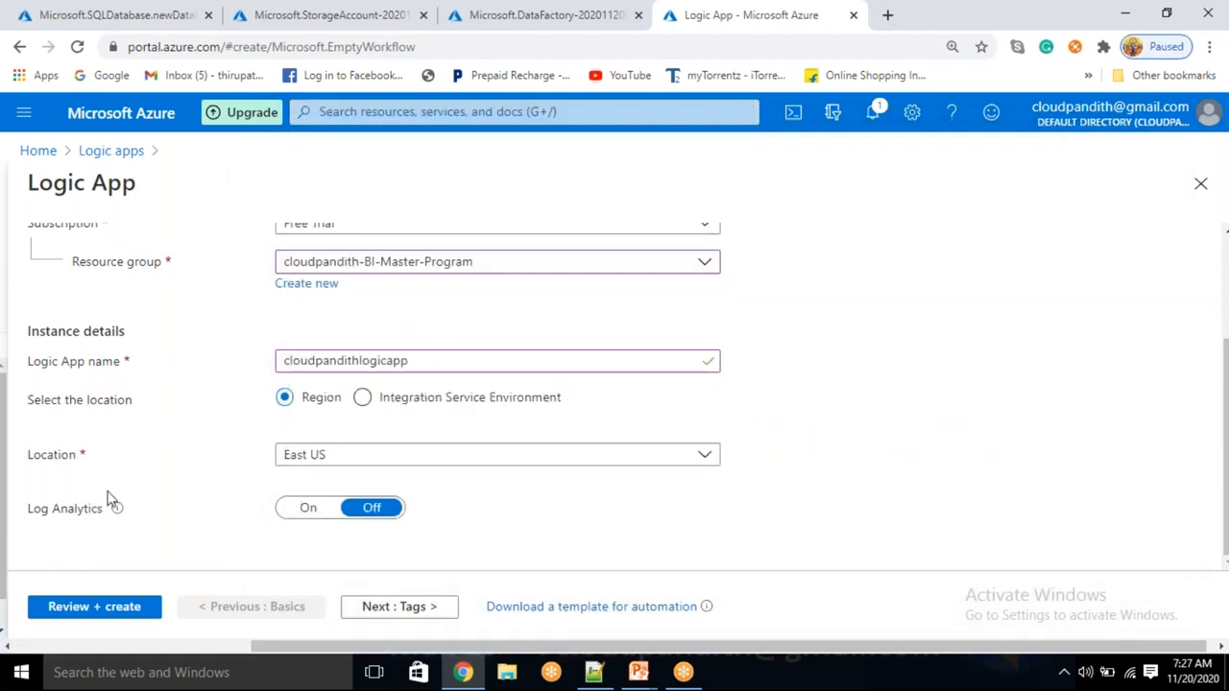
# Find no Log Analytics workspaces available and leave Log Analytics switched Off
pyautogui.click(306, 509)
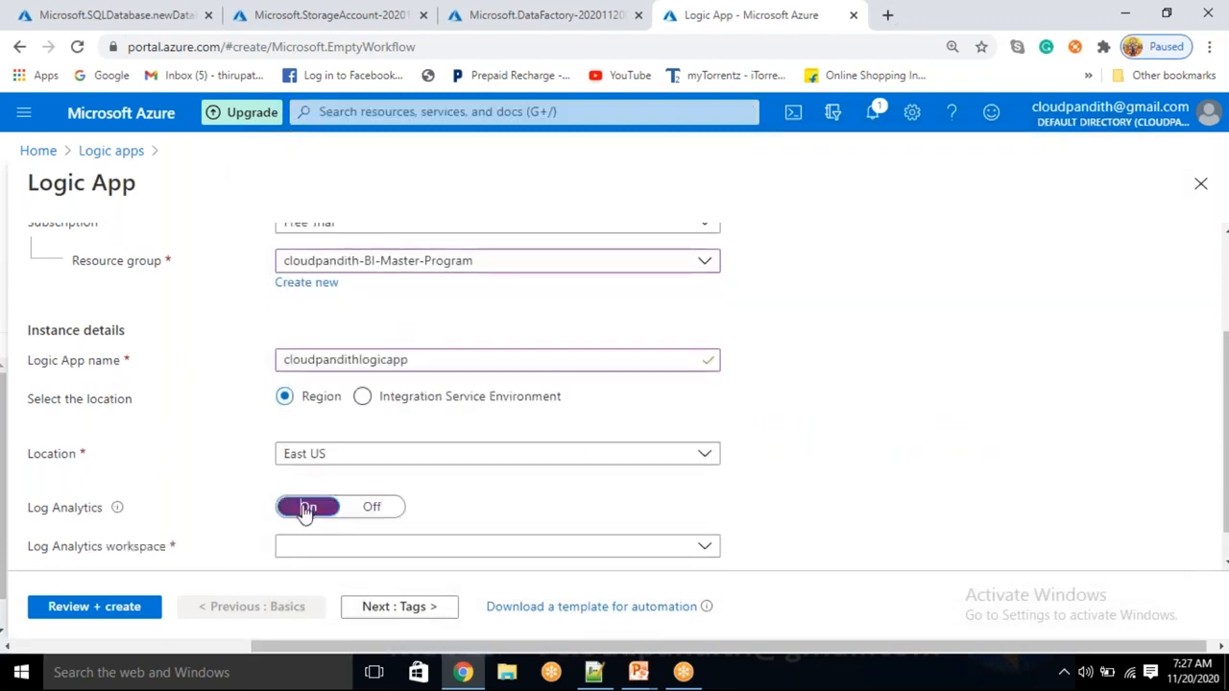
pyautogui.scroll(-1, 336, 510)
pyautogui.click(359, 518)
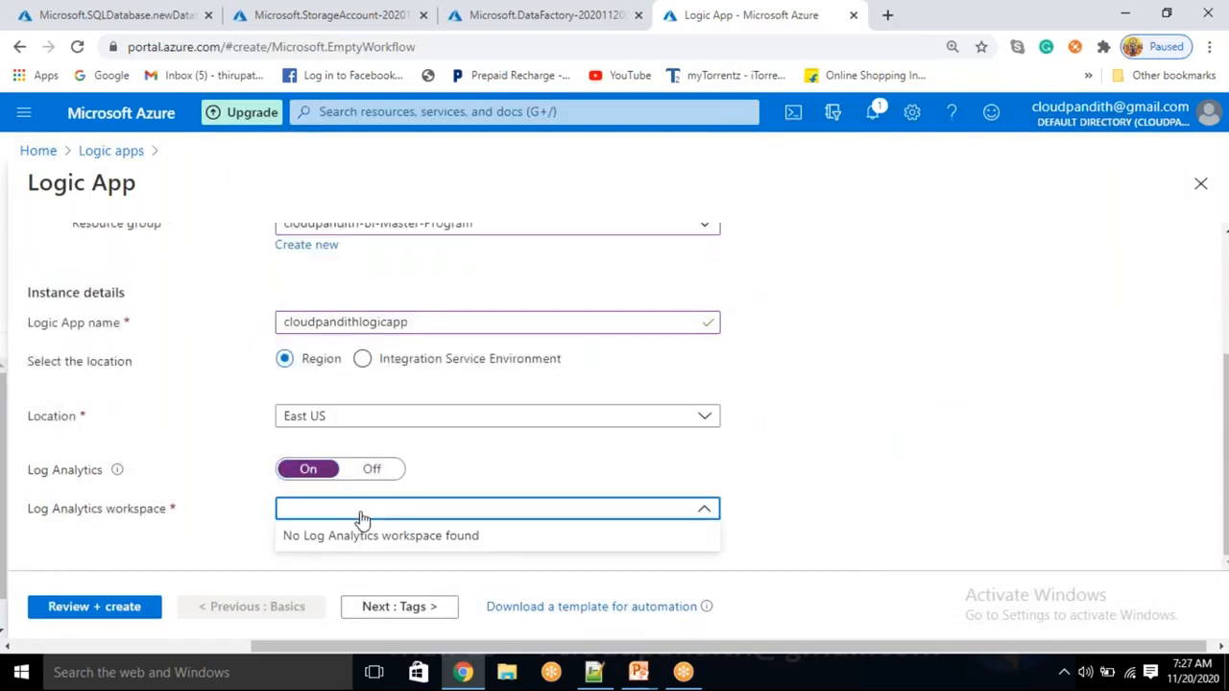
pyautogui.click(361, 516)
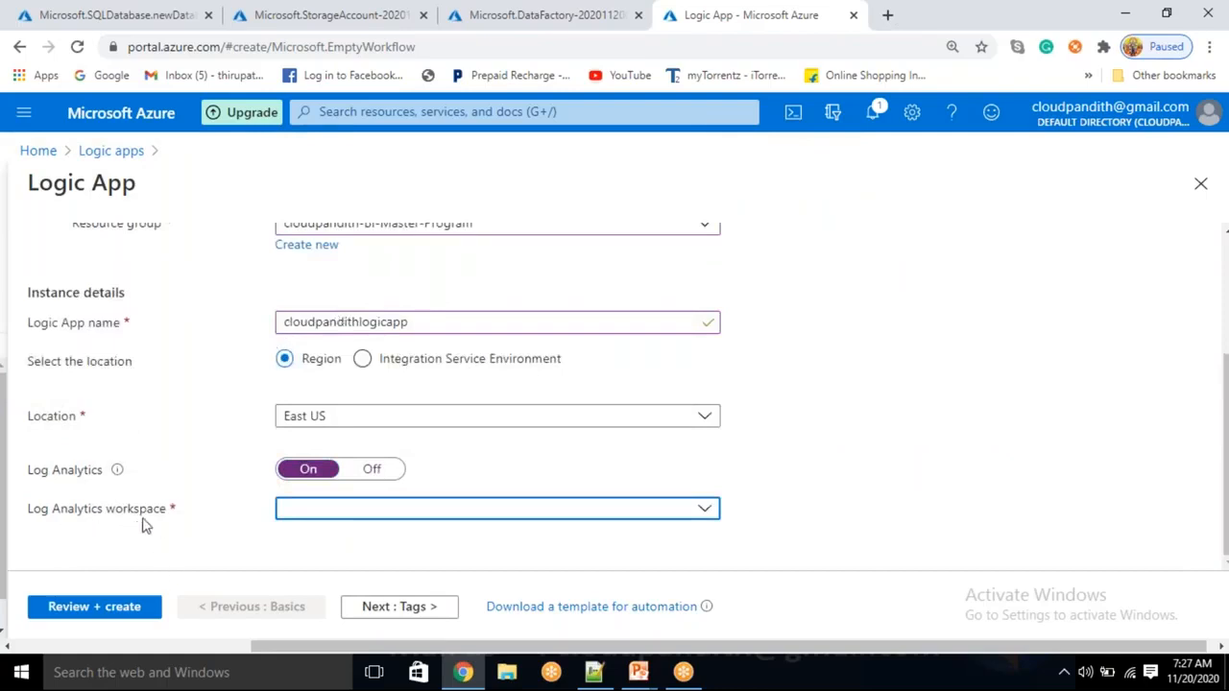
pyautogui.click(372, 469)
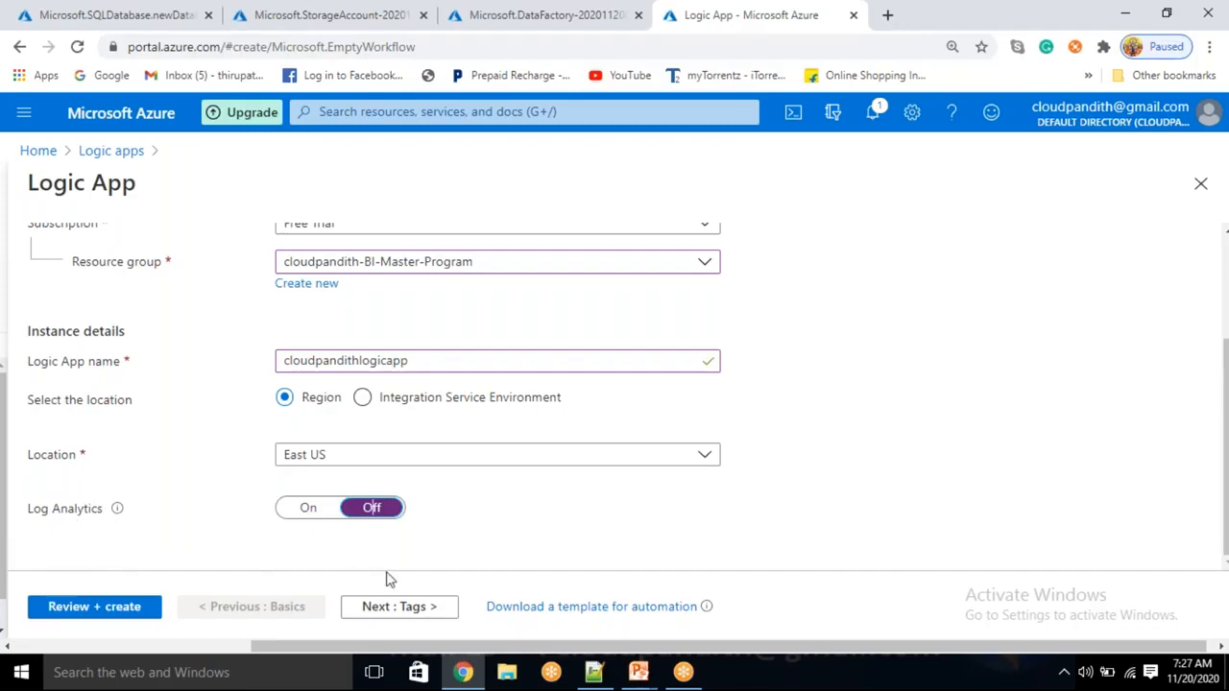
# Pass validation and create cloudpandithlogicapp, starting the Microsoft.EmptyWorkflow deployment
pyautogui.scroll(1, 428, 562)
pyautogui.scroll(-1, 428, 563)
pyautogui.click(413, 611)
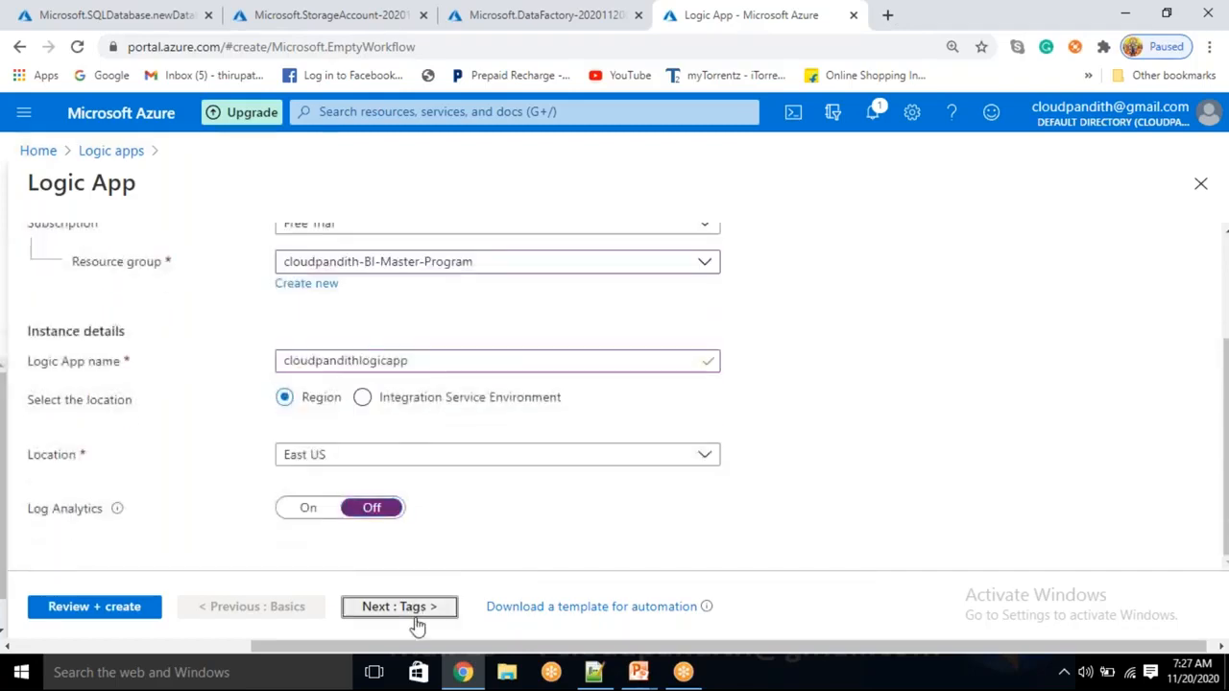
pyautogui.click(88, 607)
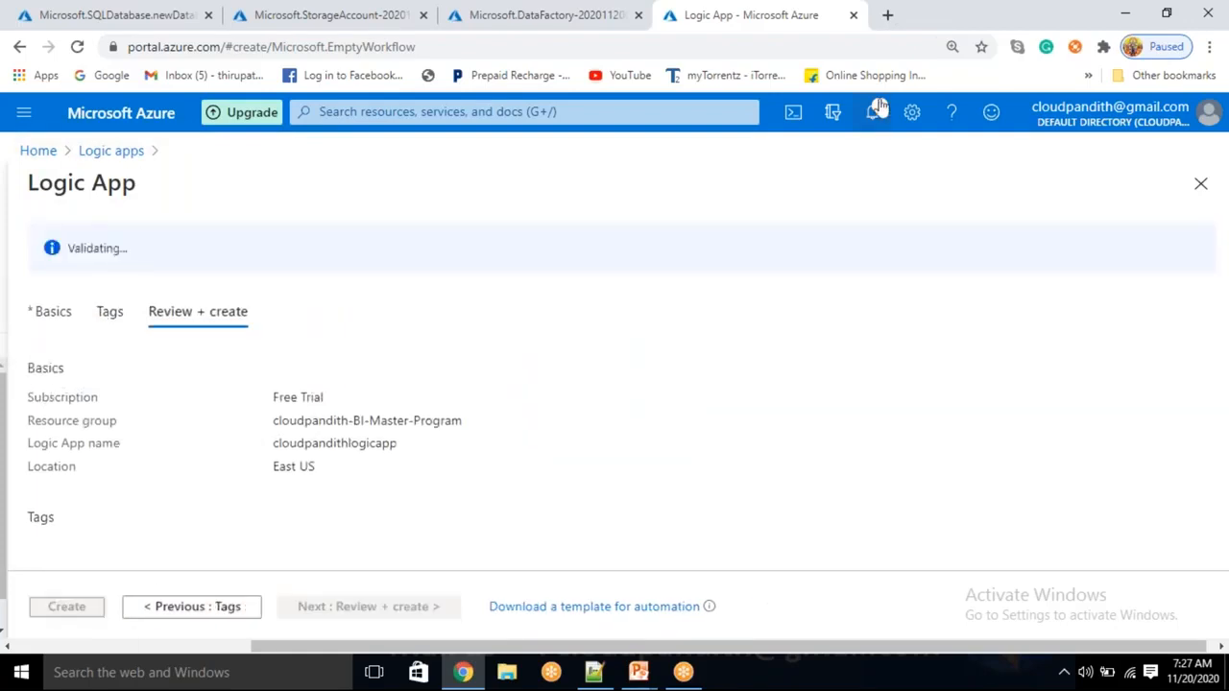
pyautogui.click(894, 26)
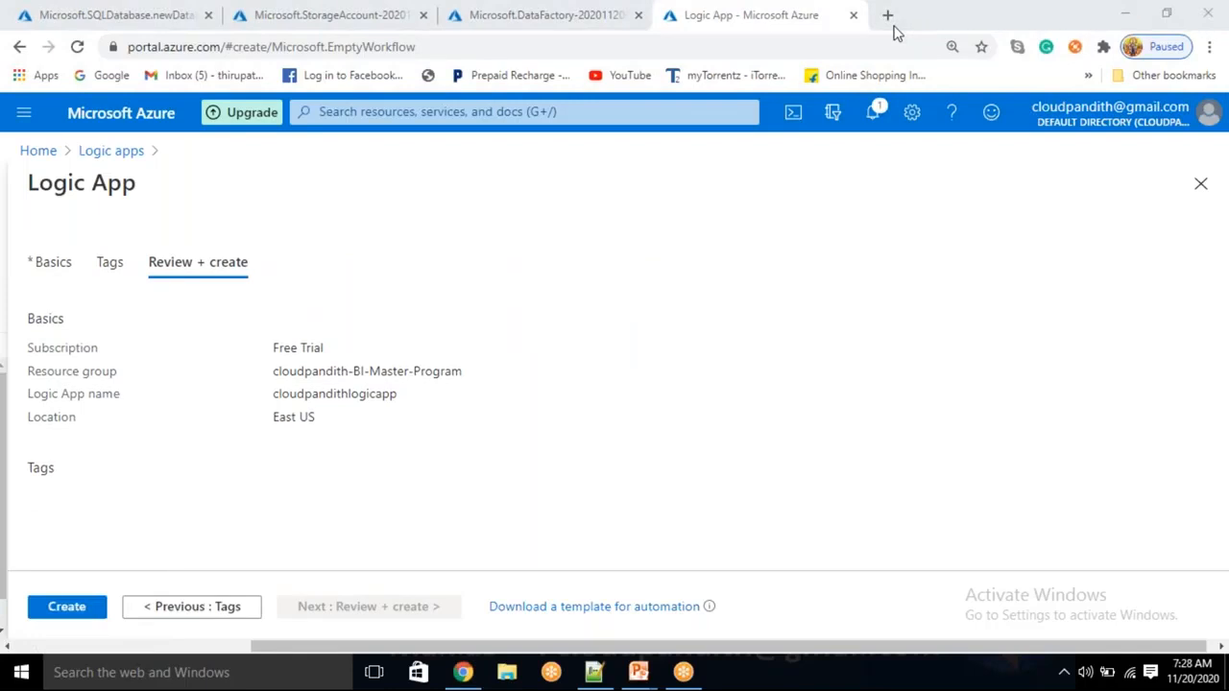
pyautogui.click(66, 606)
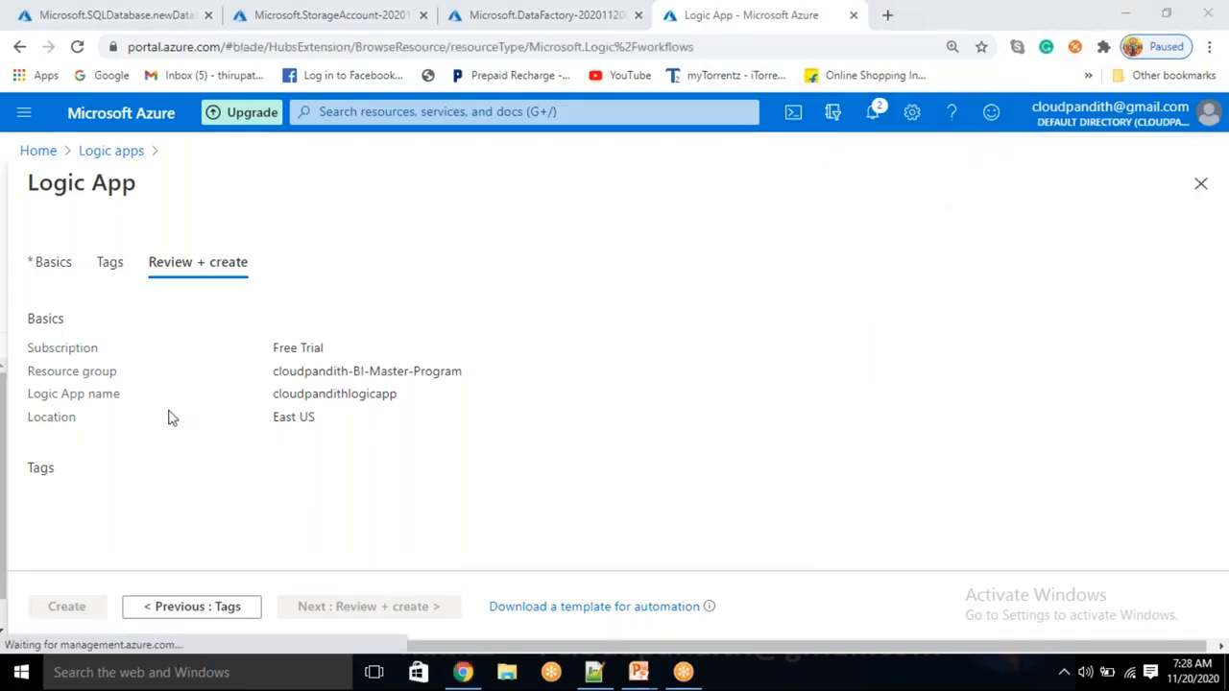
pyautogui.click(67, 9)
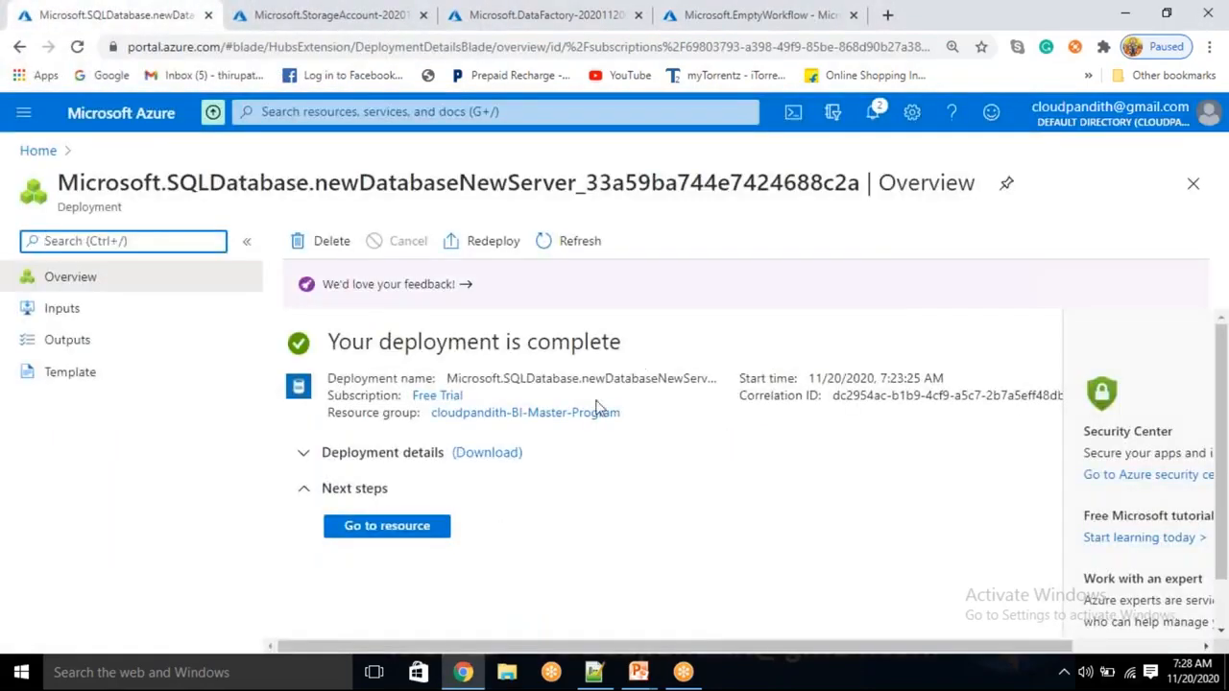
# Add client IP 27.59.245.153 to the SQL server firewall rules and save
pyautogui.click(422, 532)
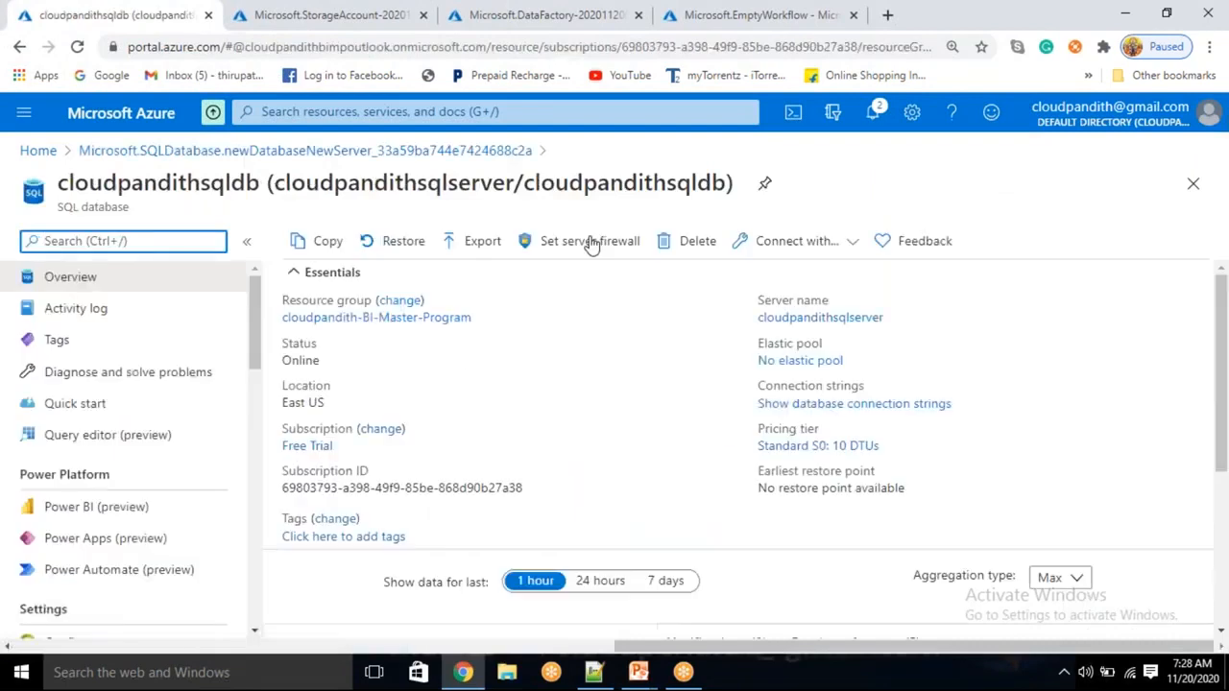
pyautogui.click(587, 248)
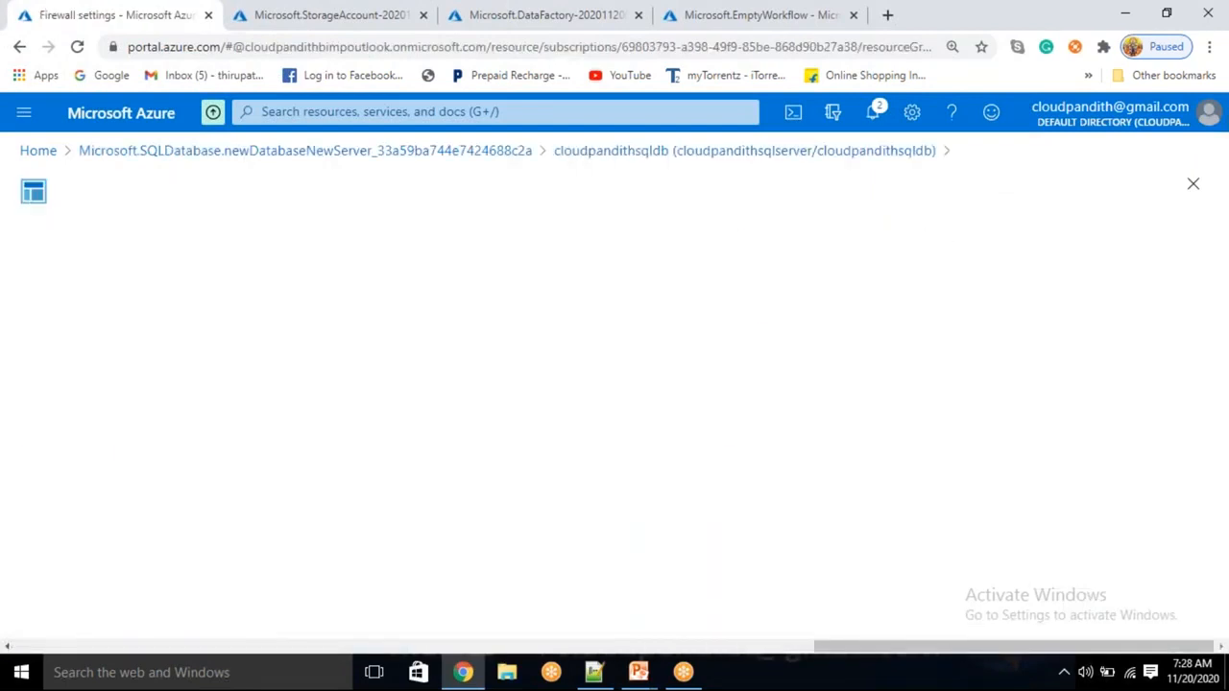
pyautogui.click(250, 242)
pyautogui.scroll(-3, 343, 425)
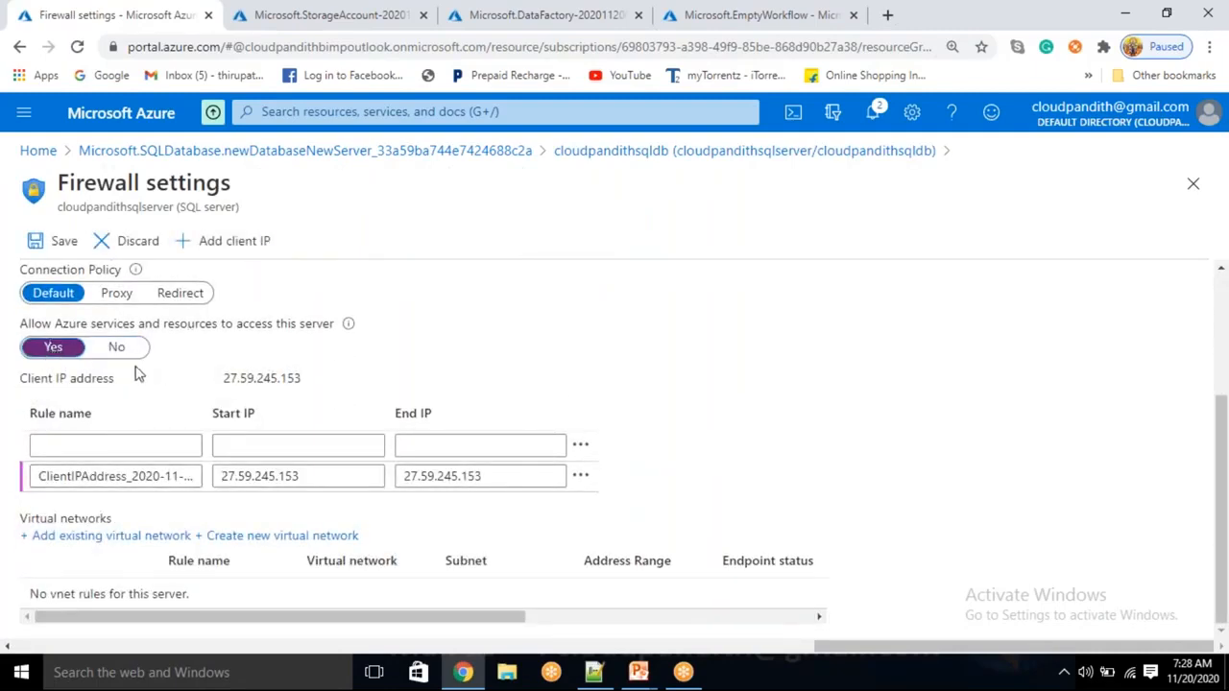
pyautogui.click(56, 248)
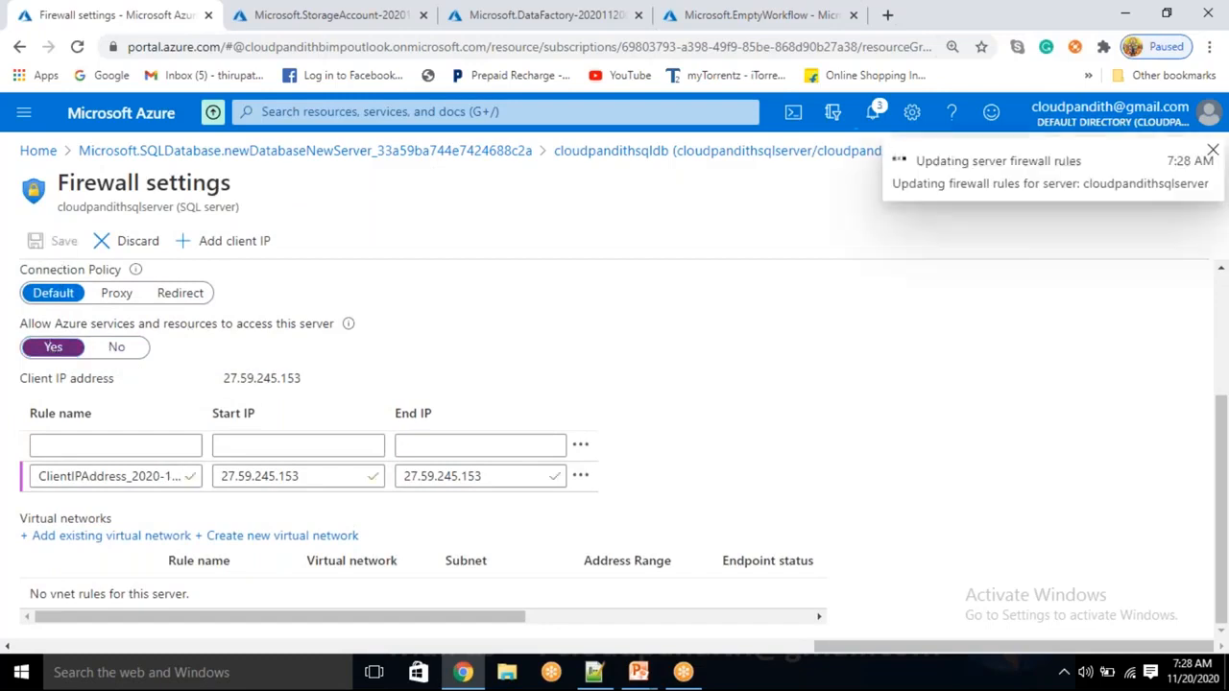
pyautogui.click(741, 153)
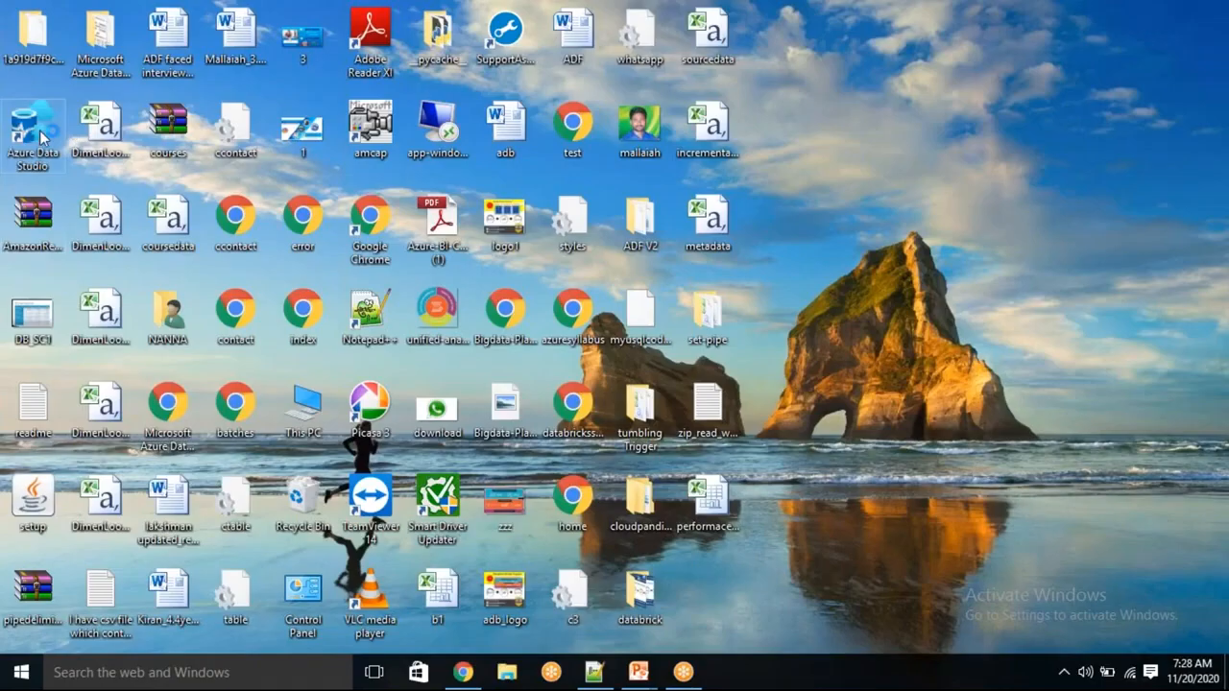
# Launch Azure Data Studio and copy cloudpandithsqlserver's full server name from the portal
pyautogui.doubleClick(40, 130)
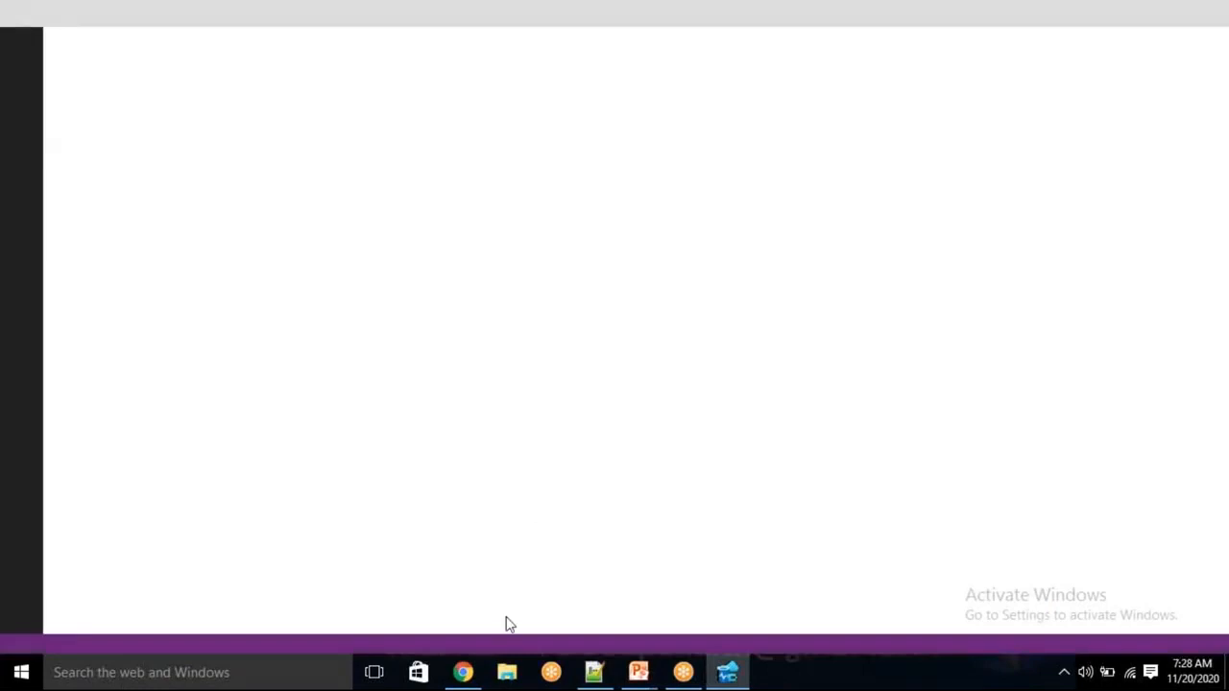
pyautogui.click(463, 672)
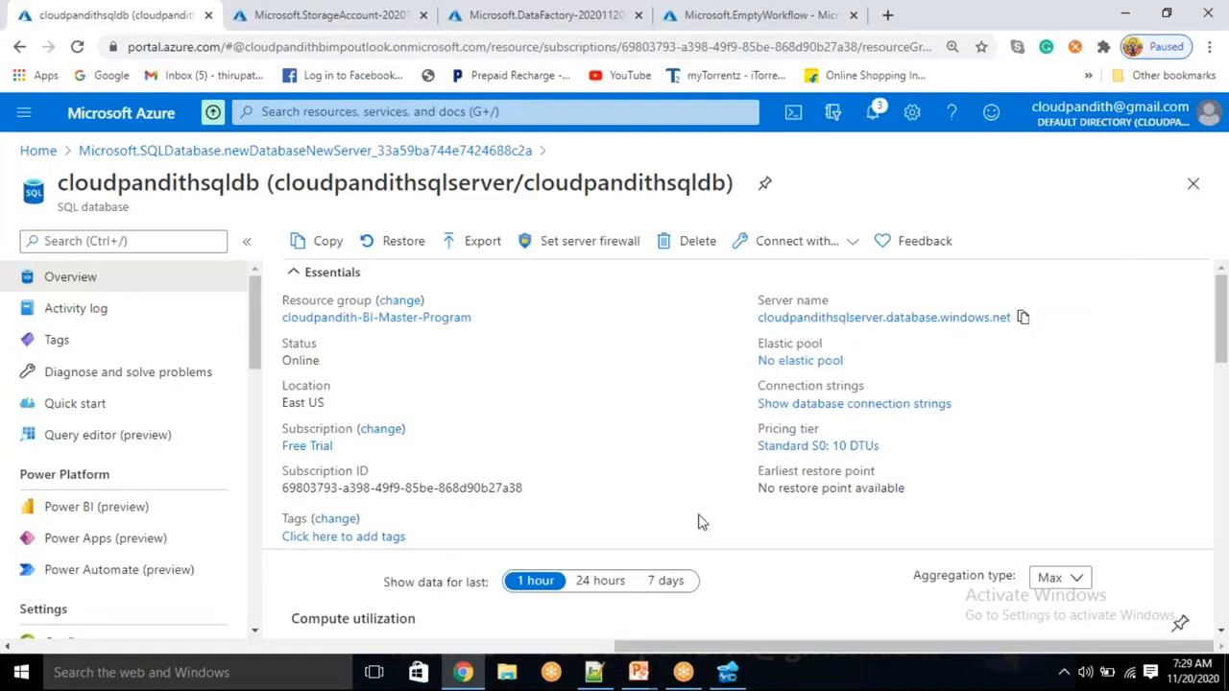
pyautogui.click(727, 674)
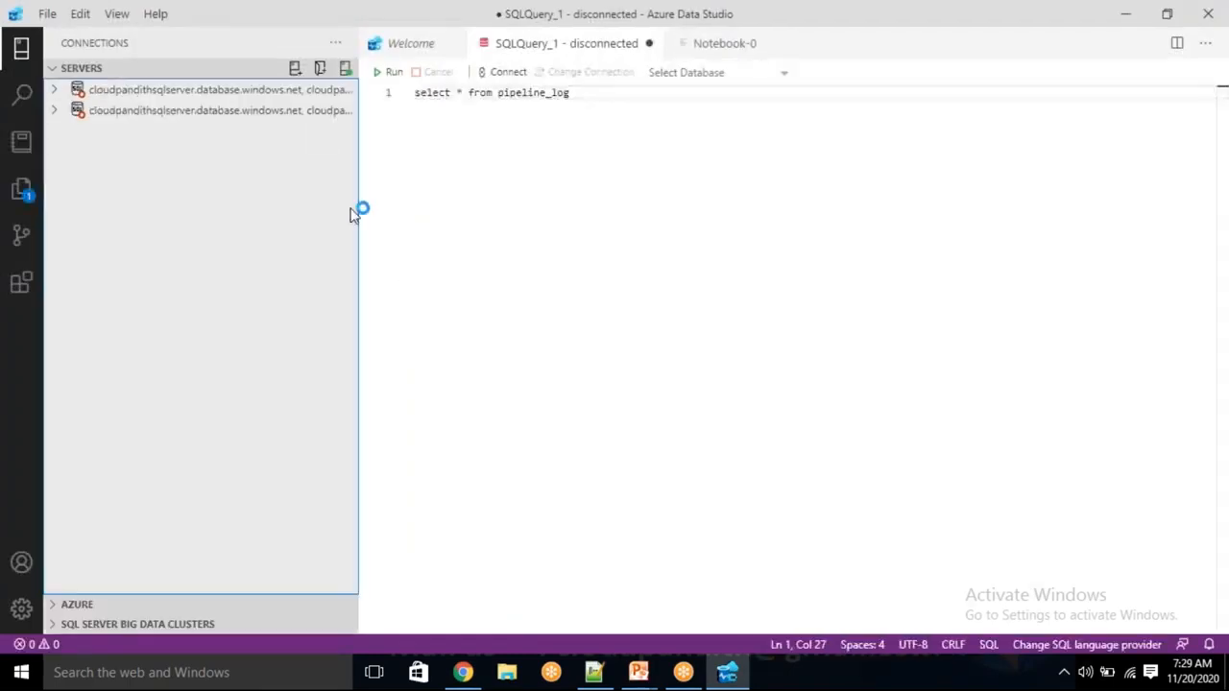
# Start a new connection from Azure Data Studio's Welcome page
pyautogui.click(411, 43)
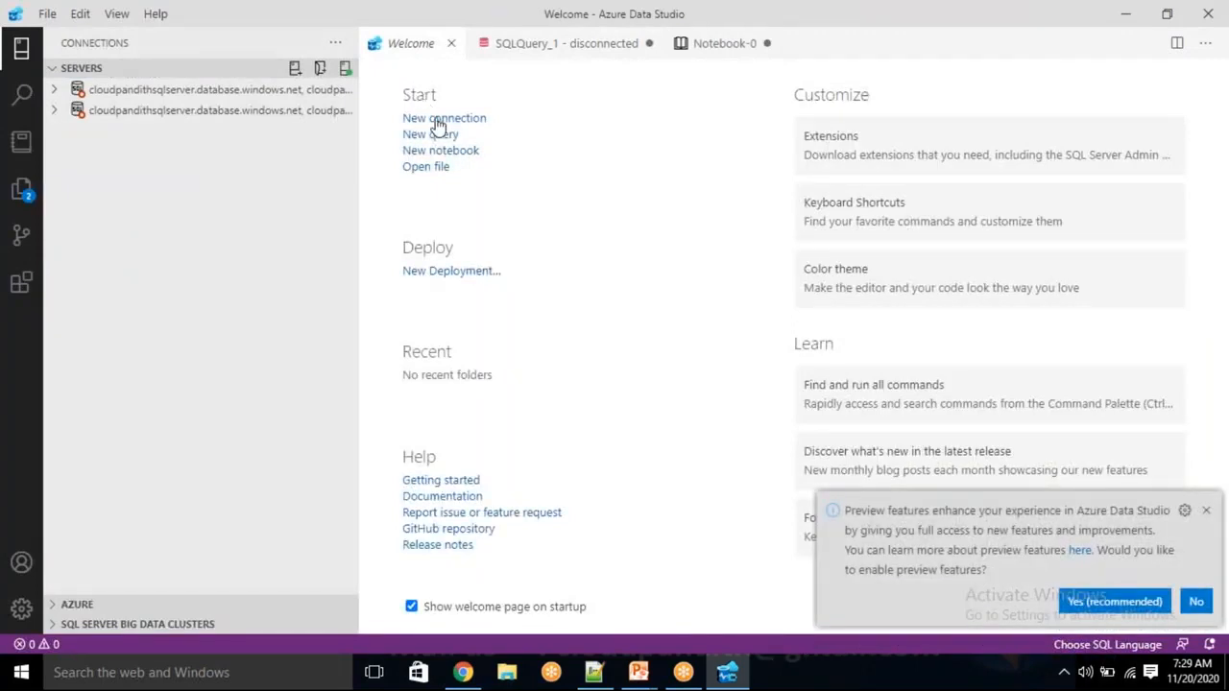
pyautogui.click(437, 119)
# Paste the server name and enter SQL Login credentials: the user name and password
pyautogui.click(1207, 510)
pyautogui.write('cloudpandithsqlserver.database.windows.net')
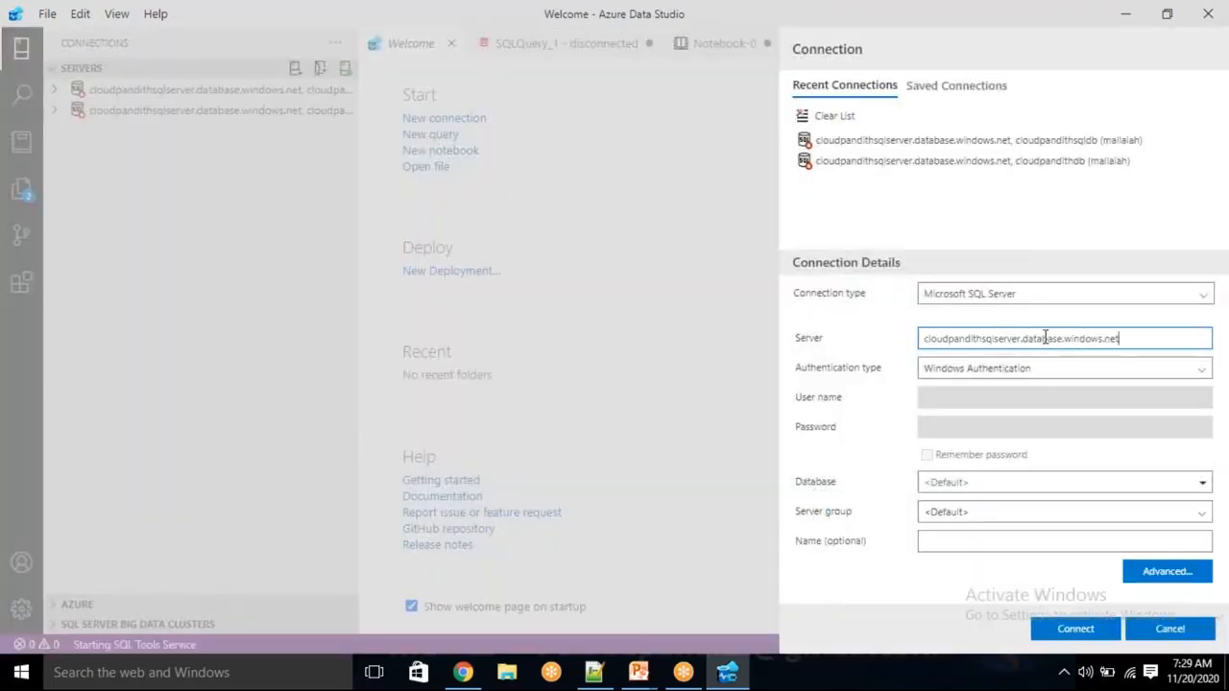
pyautogui.click(997, 374)
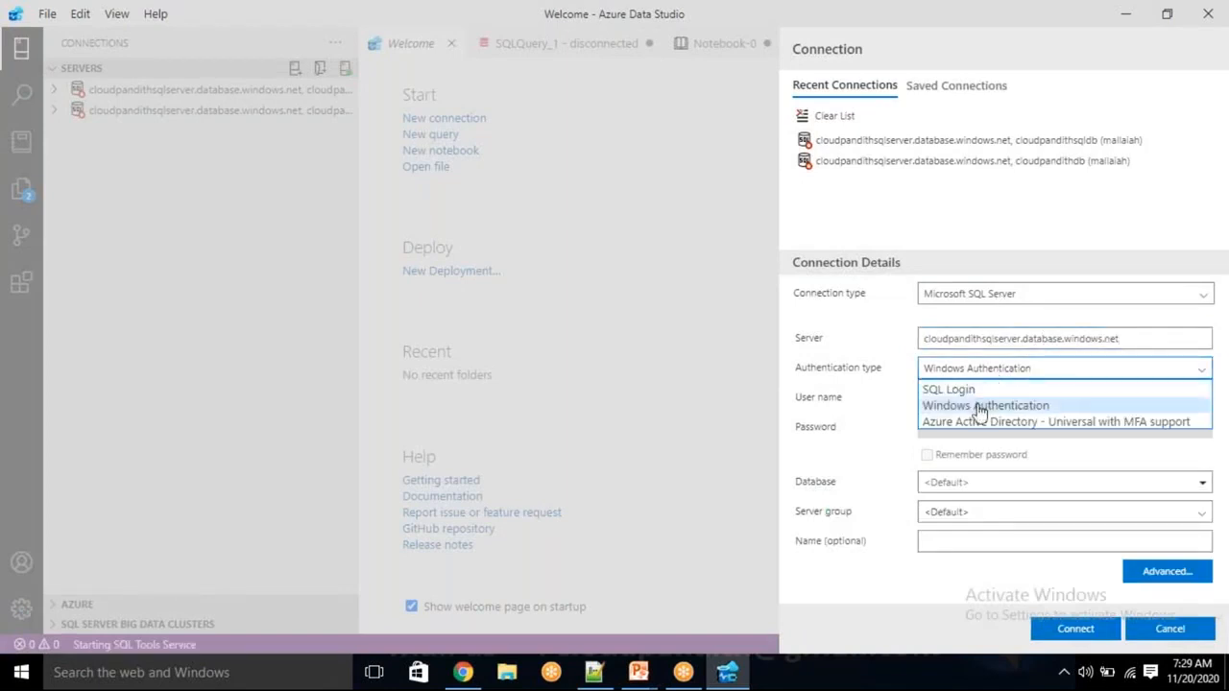
pyautogui.click(960, 389)
pyautogui.click(957, 404)
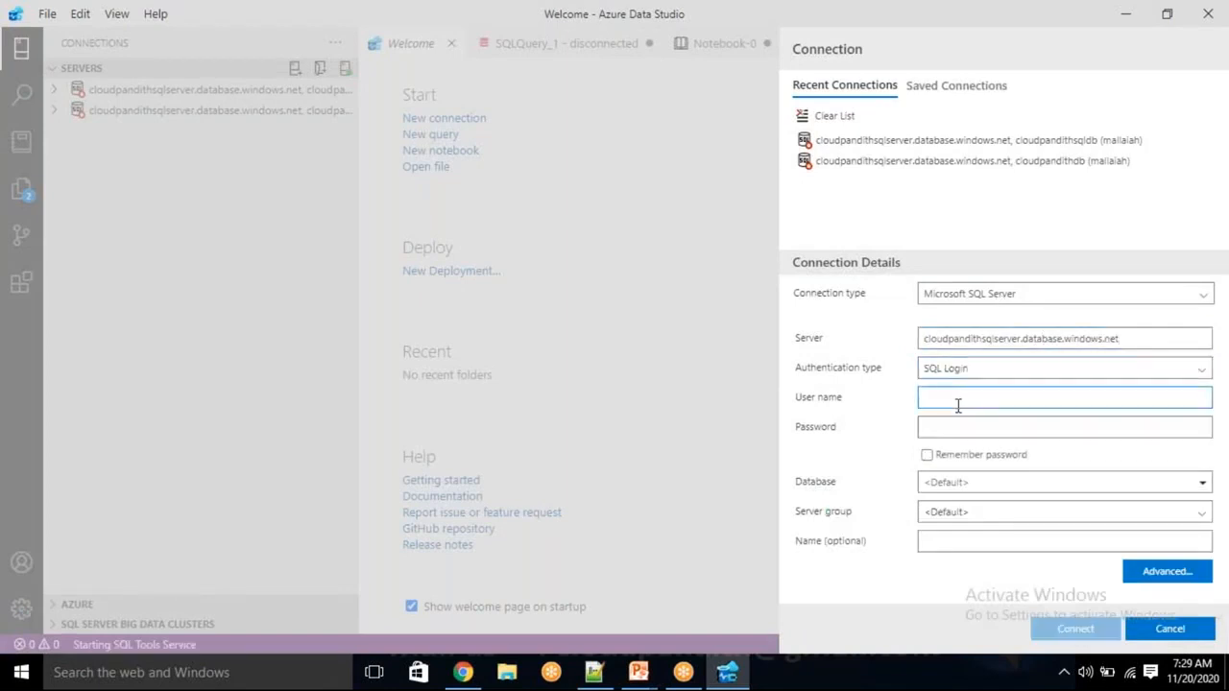
pyautogui.write('mallaiah')
pyautogui.press('Tab')
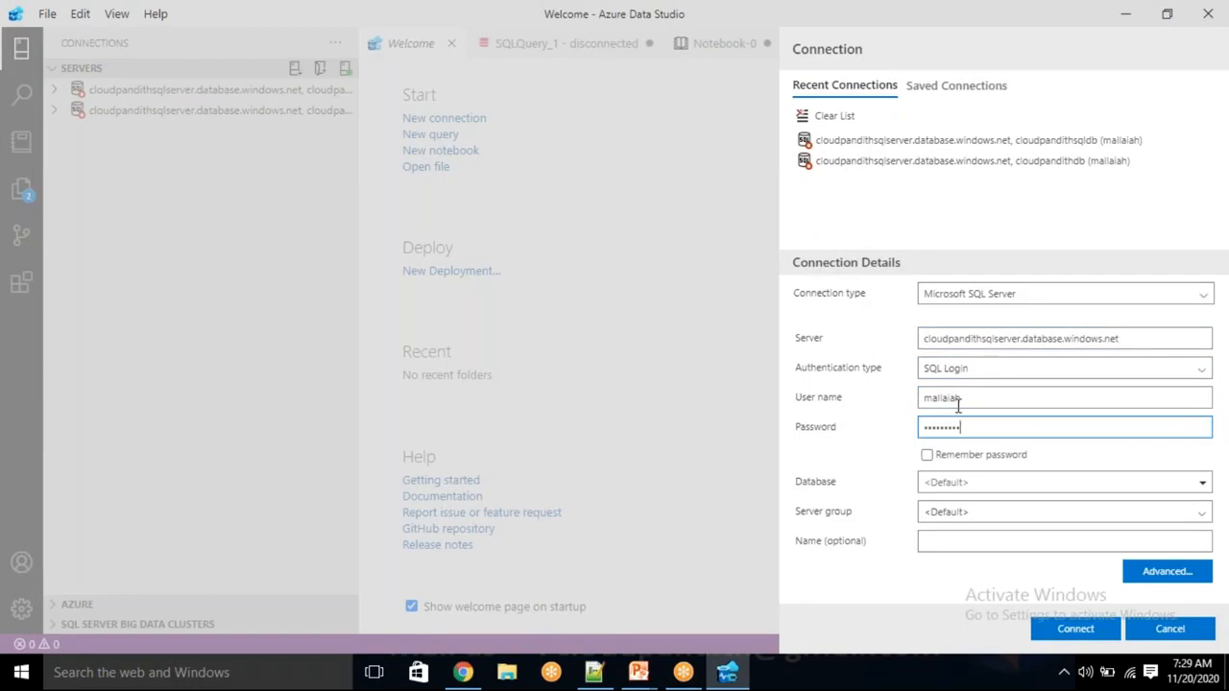
pyautogui.press('Tab')
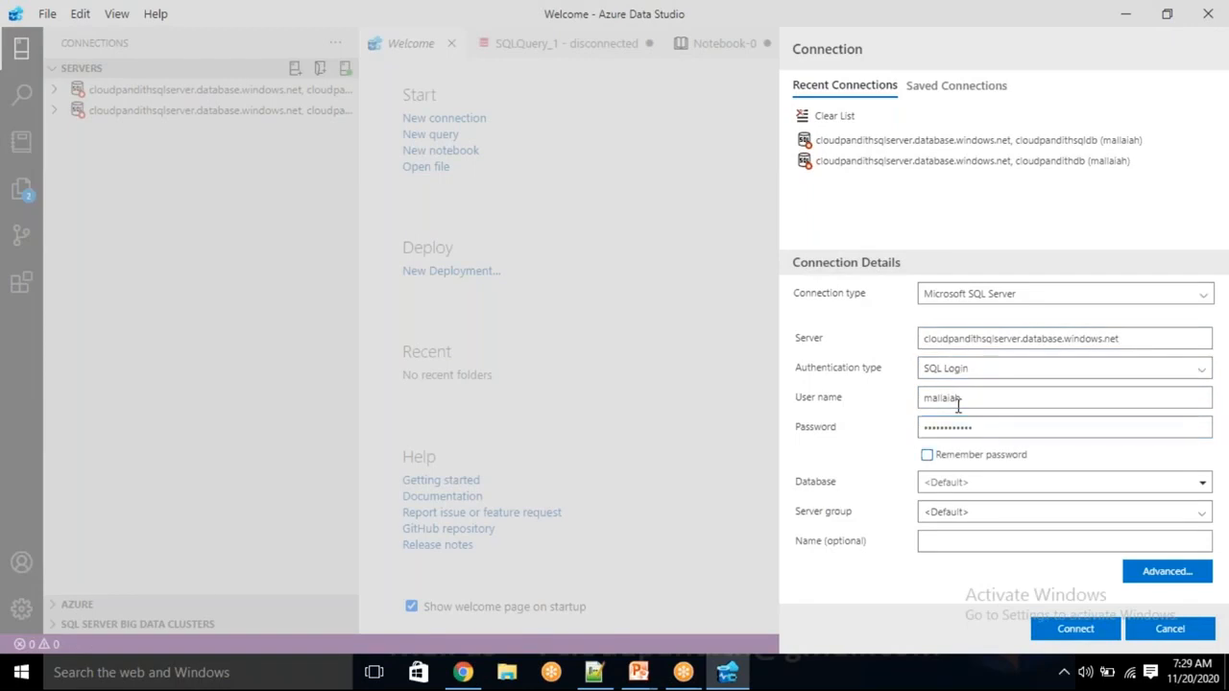
# Enter database cloudpandithsqldb and start connecting
pyautogui.click(960, 486)
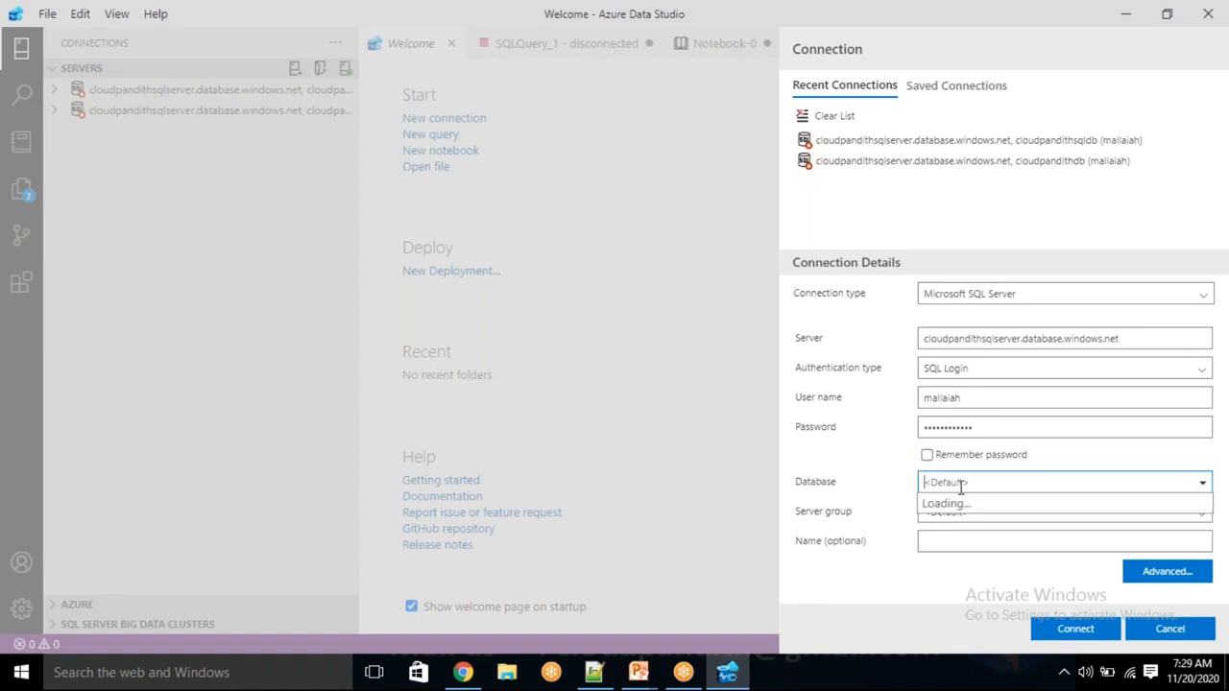
pyautogui.write('cloudpan')
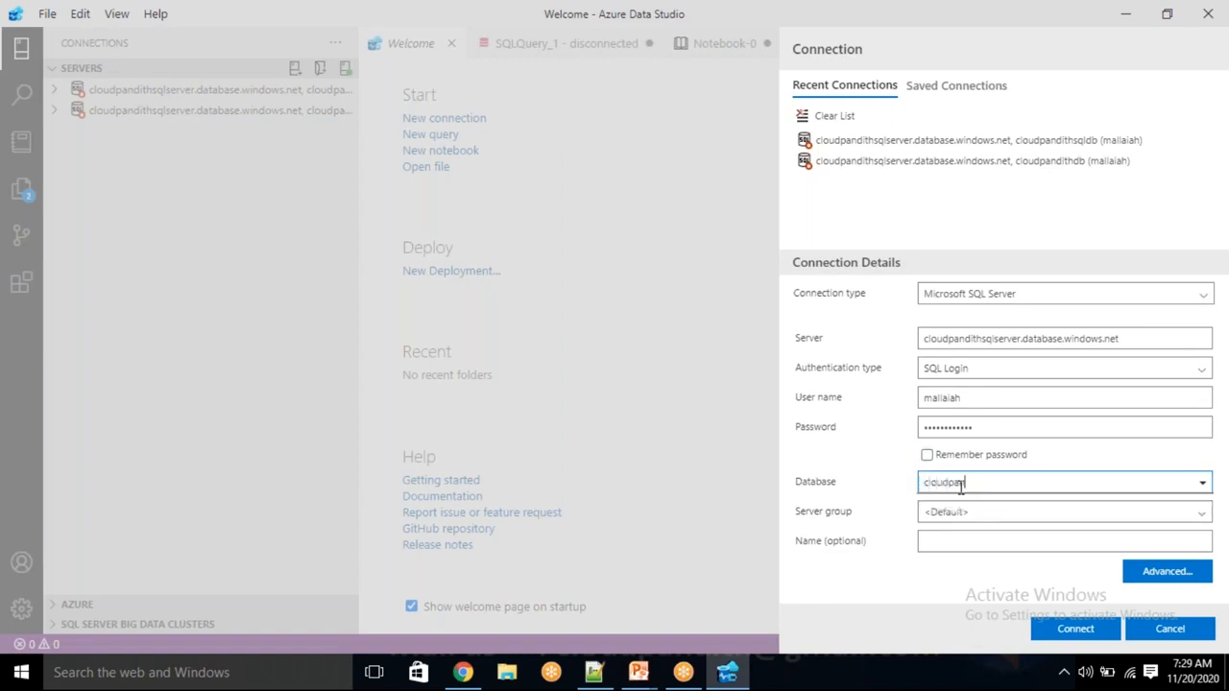
pyautogui.write('dithsqldbv')
pyautogui.click(1083, 629)
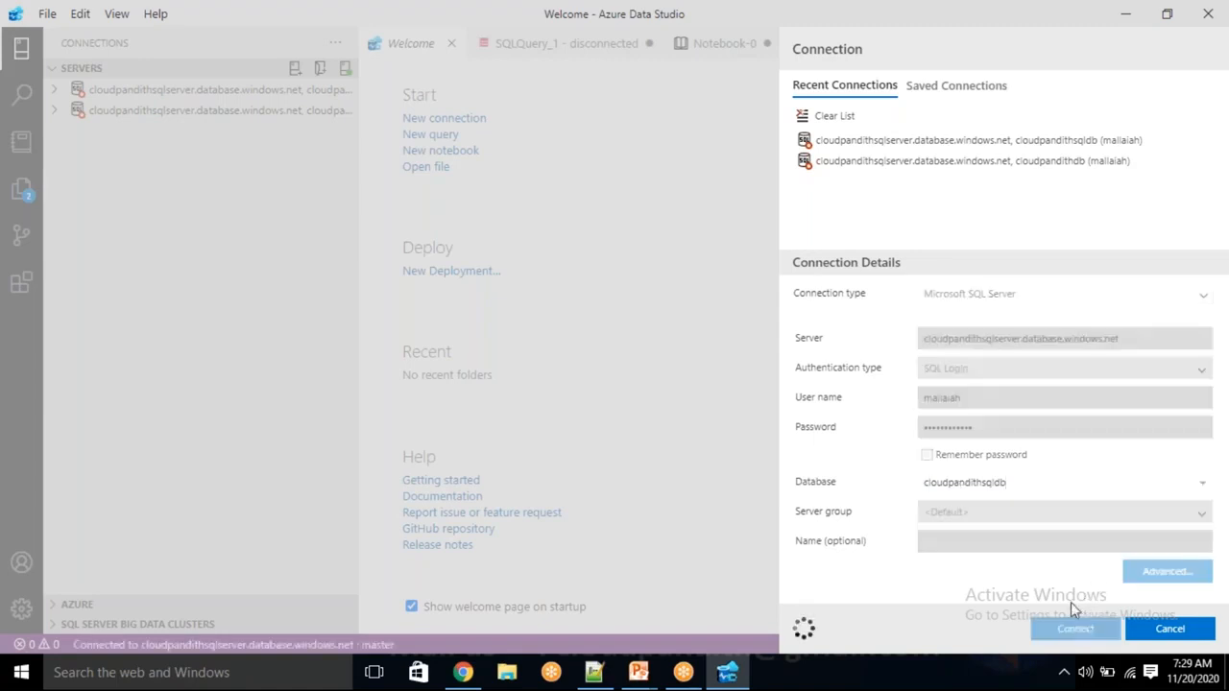
pyautogui.click(463, 672)
# Select the database name cloudpandithsqldb in the portal and return to Azure Data Studio
pyautogui.doubleClick(207, 182)
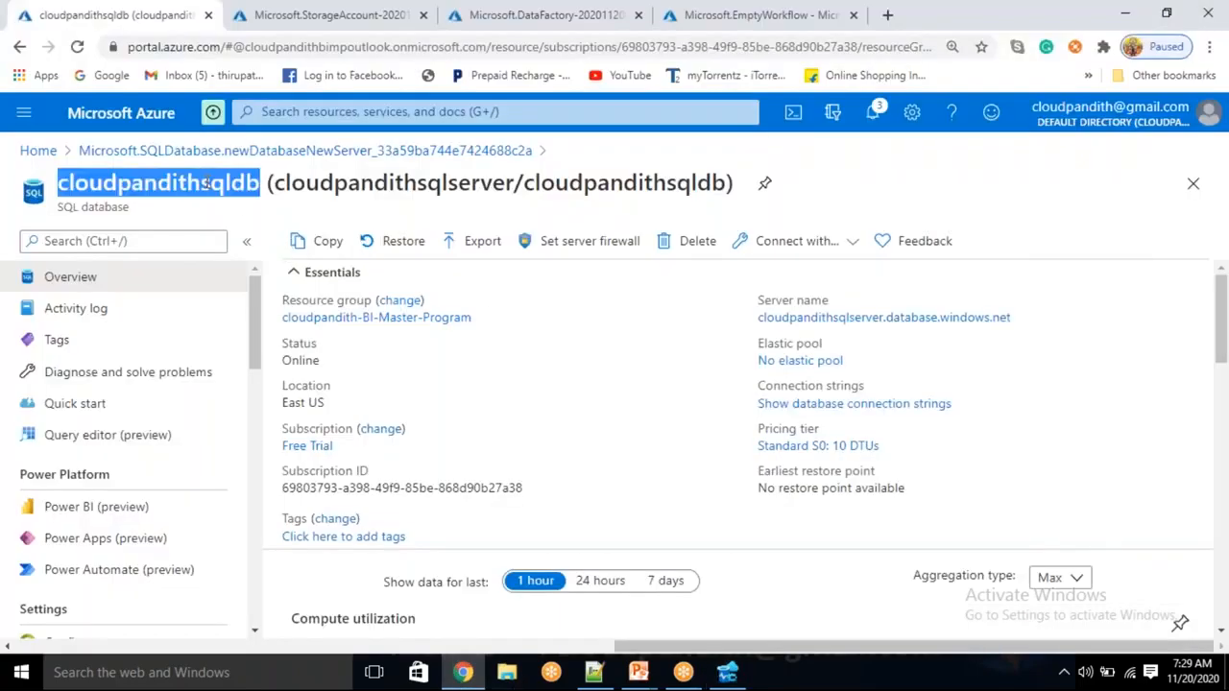
pyautogui.hotkey('alt', 'Tab')
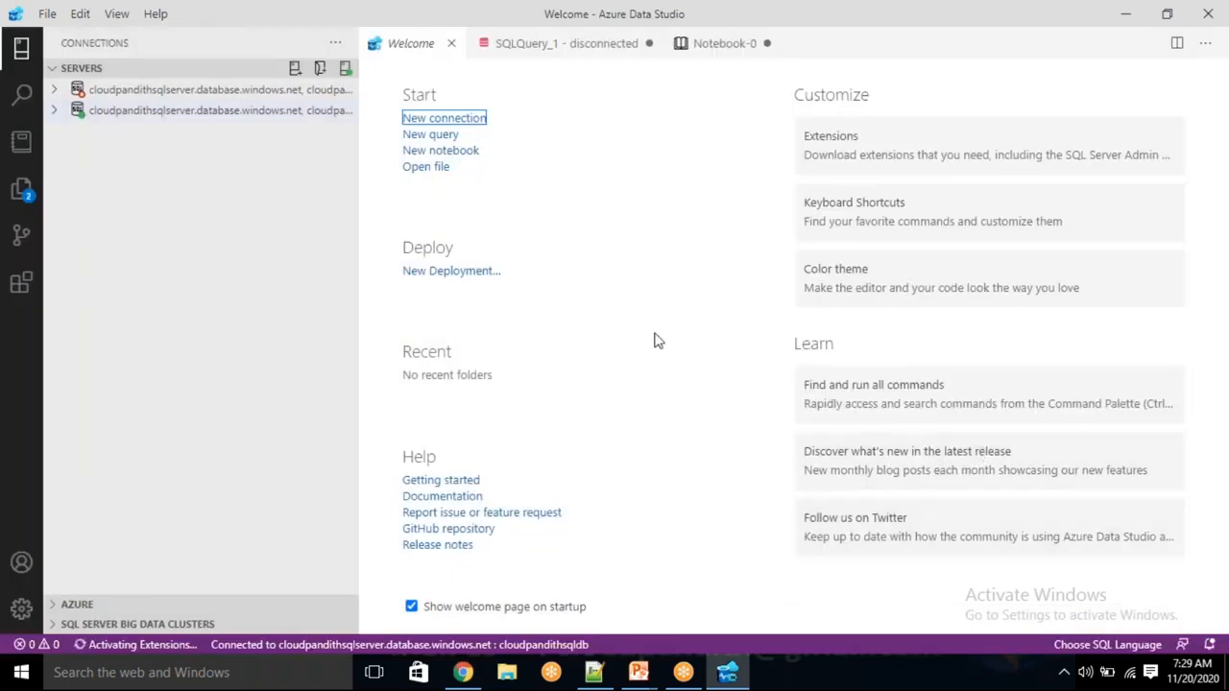
# Browse cloudpandithsqldb's Tables folder, open a new SQLQuery_3 from the server connection, and return to SQLQuery_2
pyautogui.click(58, 117)
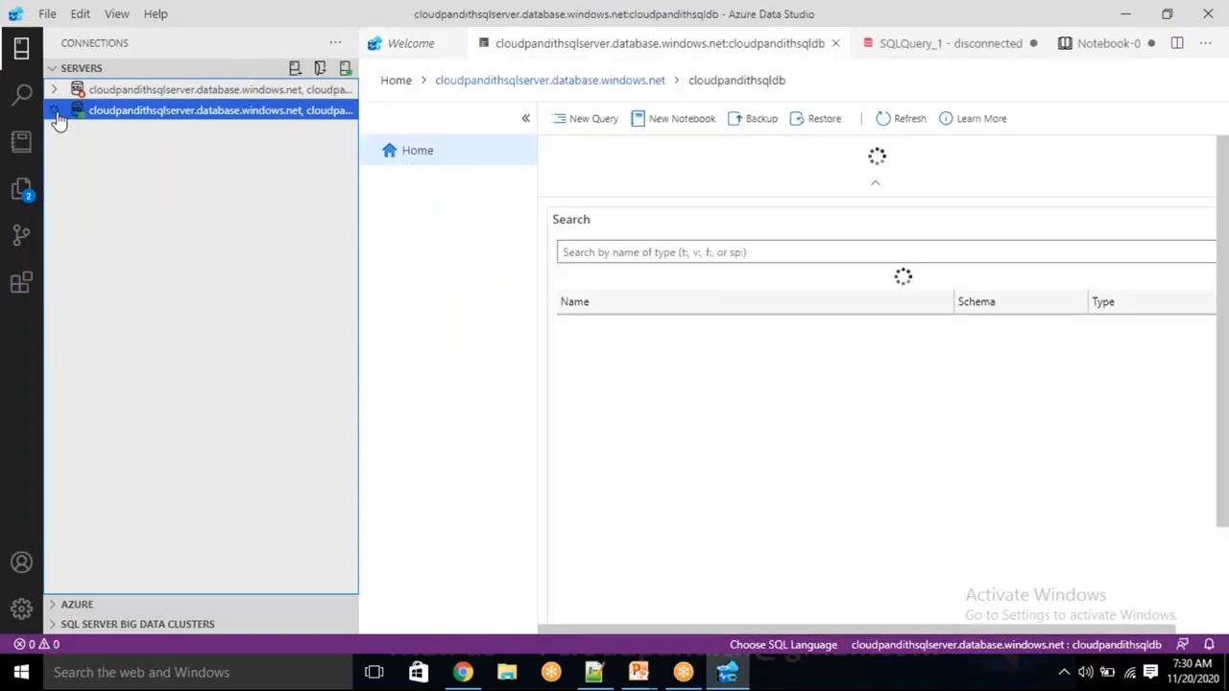
pyautogui.click(56, 112)
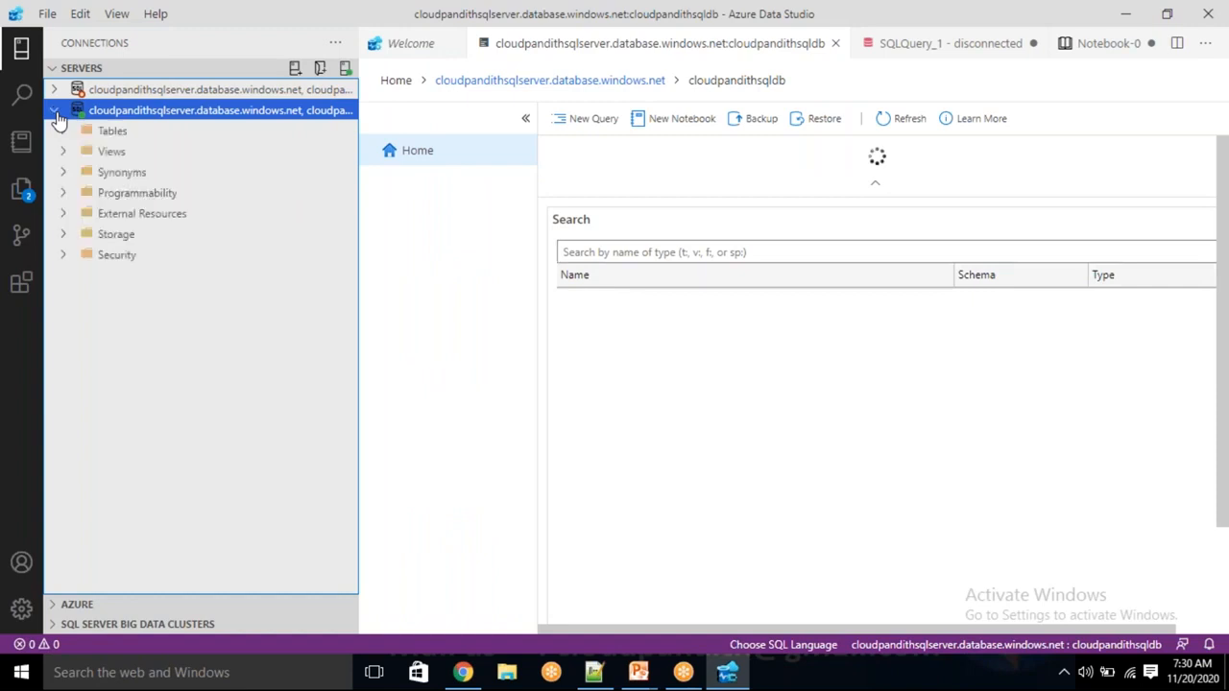
pyautogui.click(67, 134)
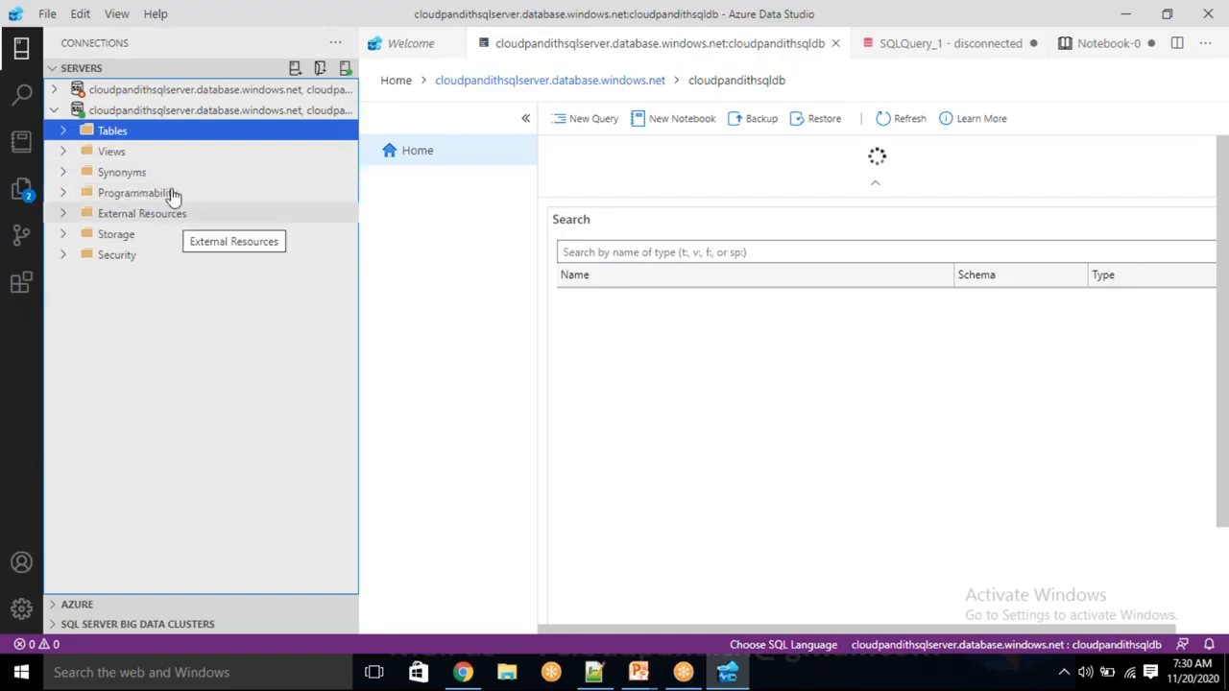
pyautogui.click(579, 119)
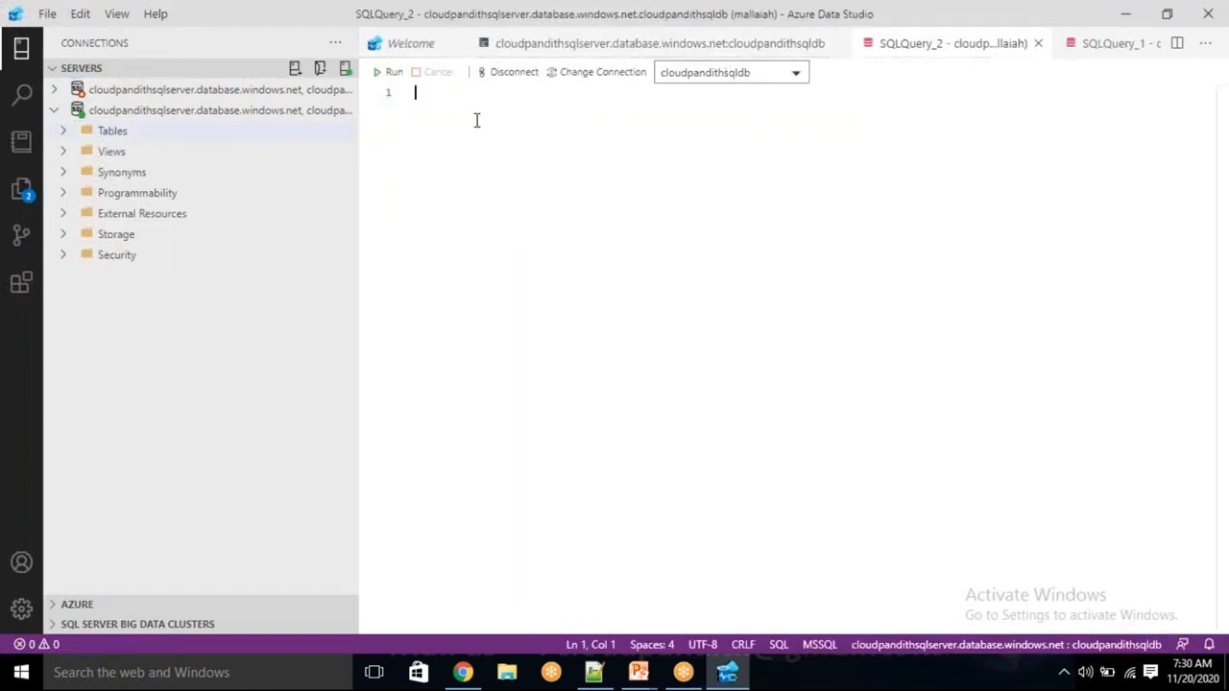
pyautogui.rightClick(122, 139)
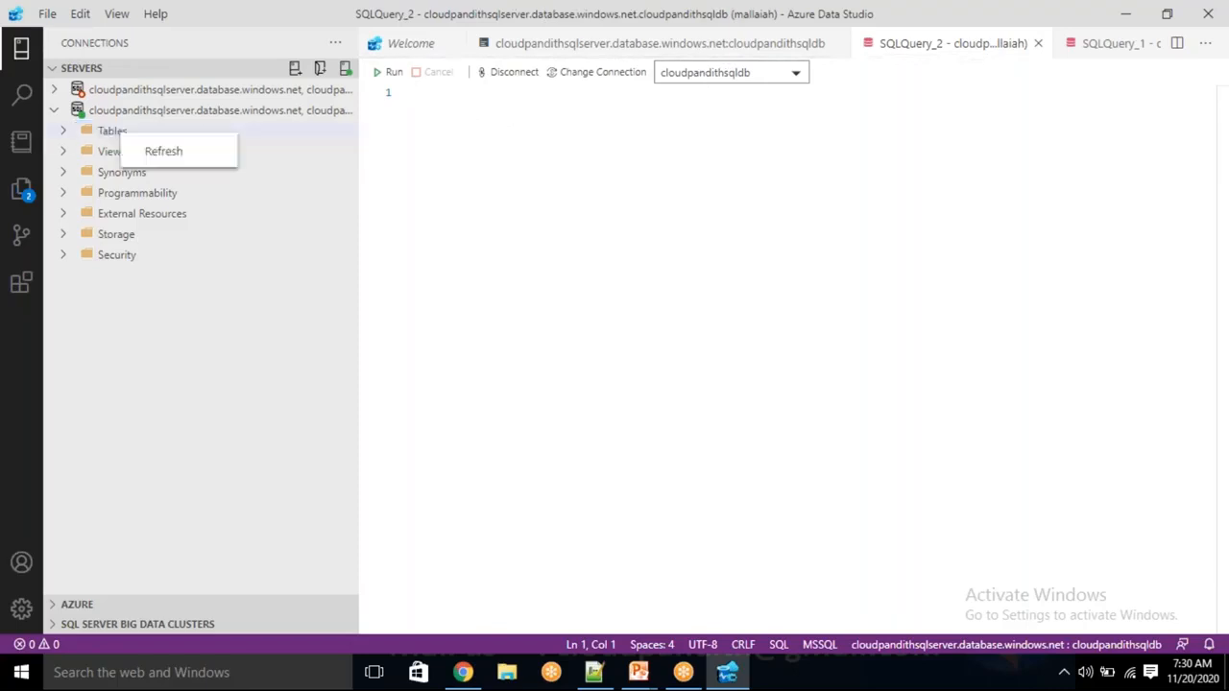
pyautogui.click(94, 115)
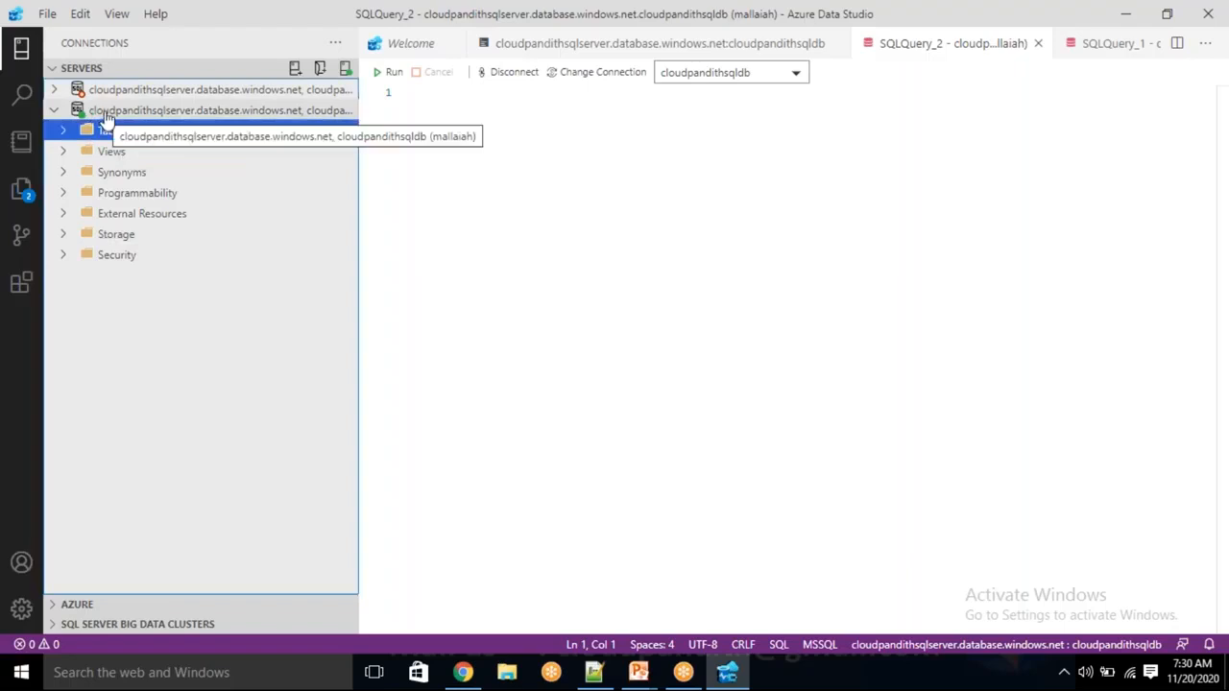
pyautogui.click(100, 112)
pyautogui.rightClick(106, 113)
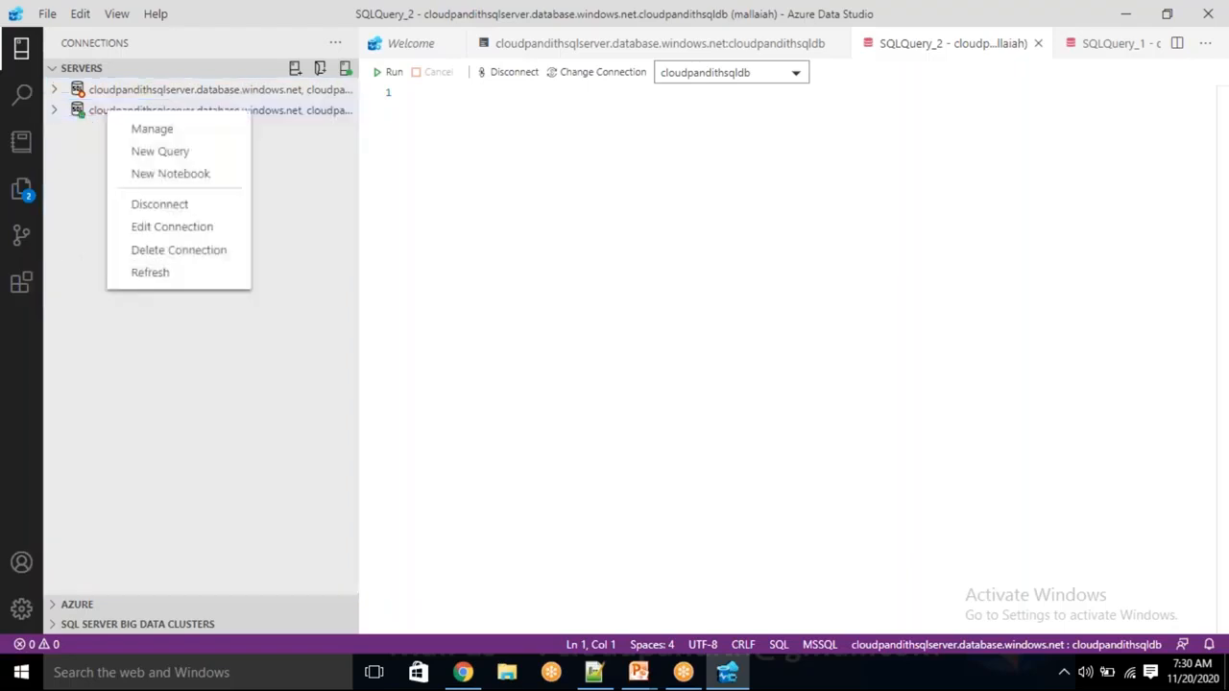
pyautogui.click(173, 154)
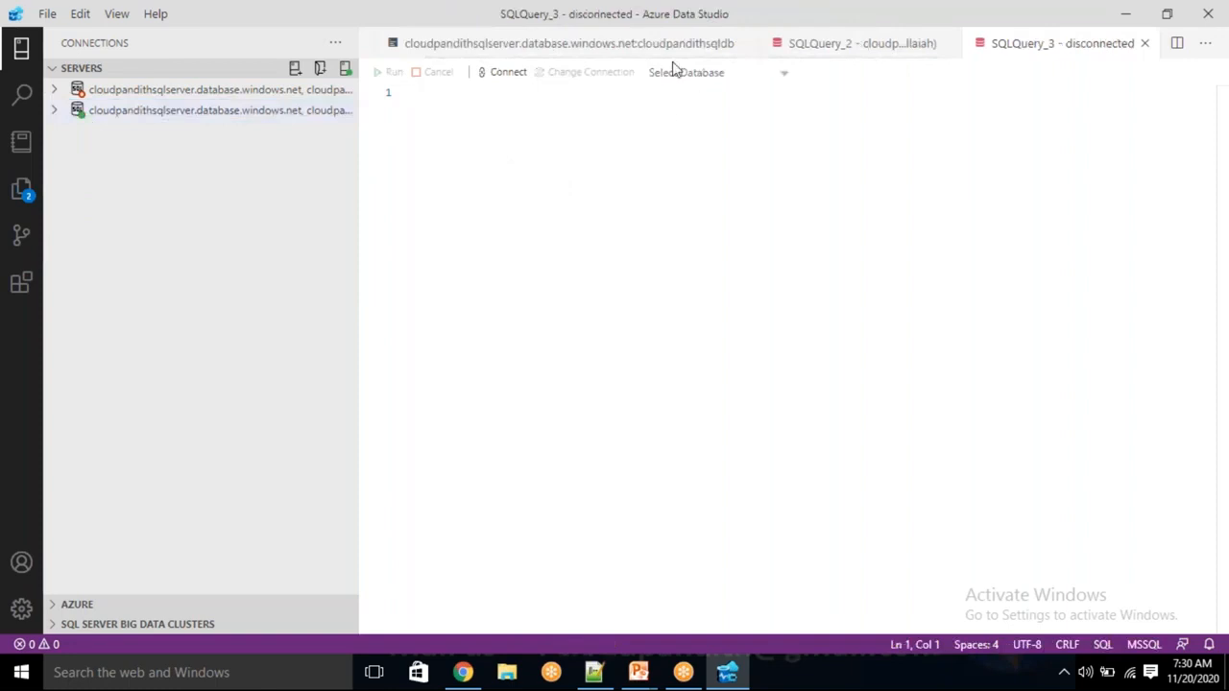
pyautogui.click(640, 50)
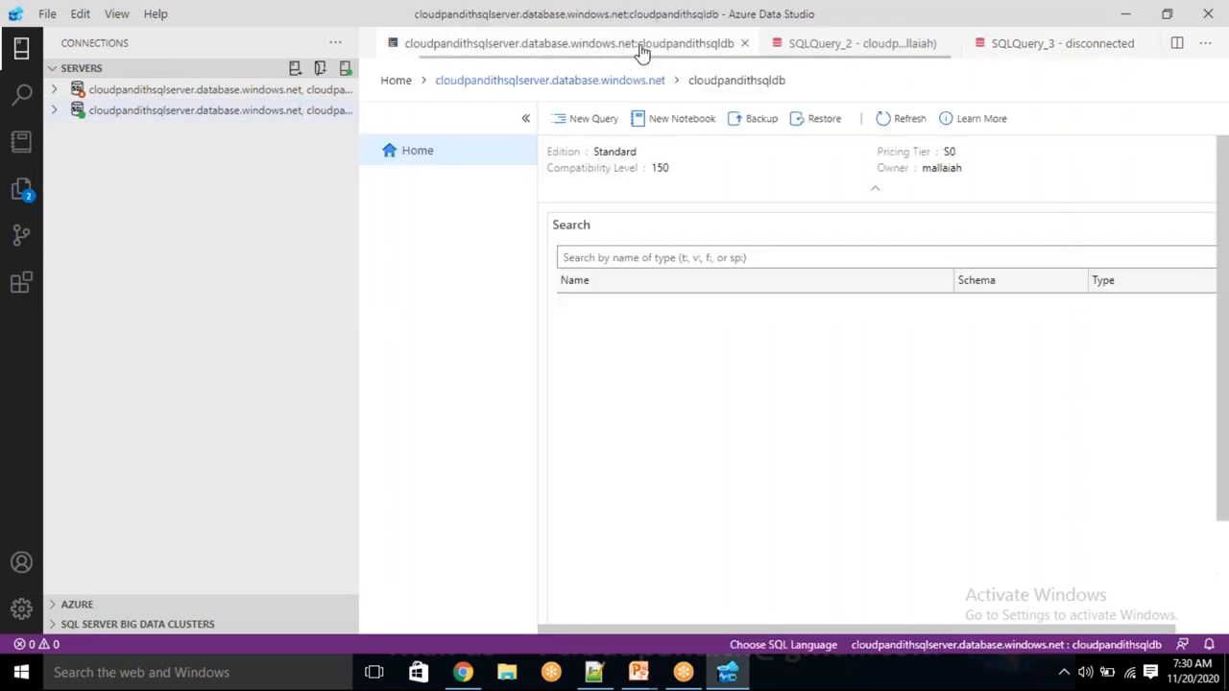
pyautogui.click(782, 48)
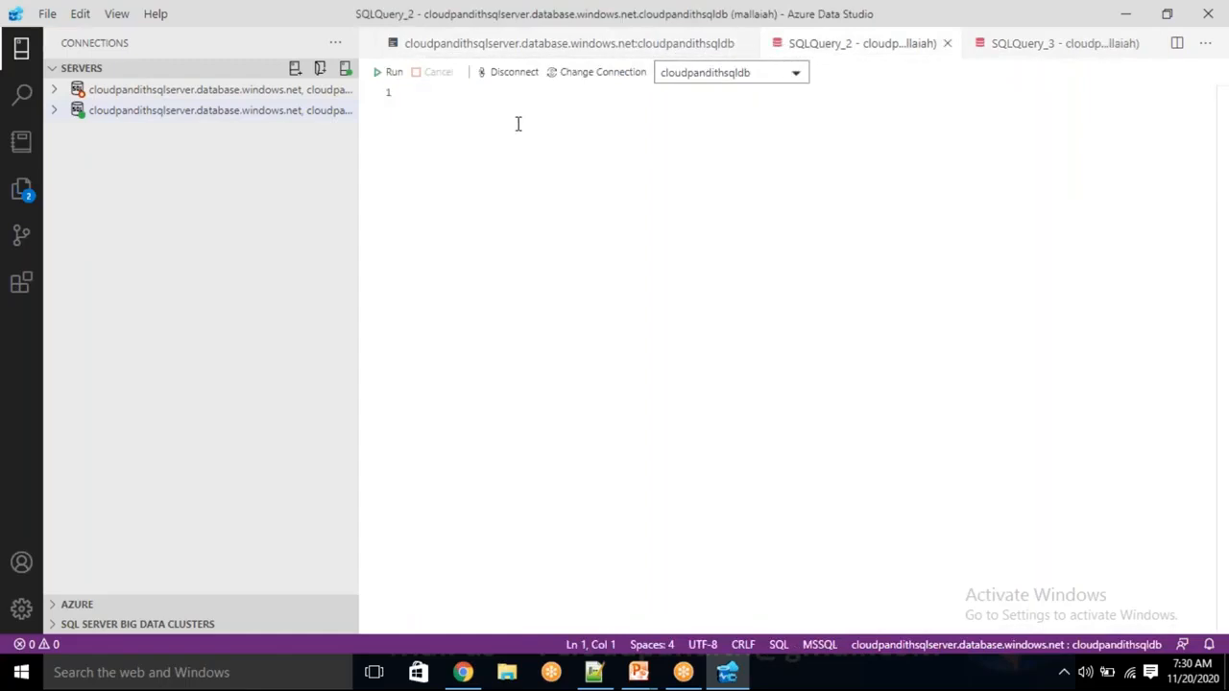
# Write CREATE TABLE cust (cid int, cname varchar(50), clocation varchar(50)) and insert row (1, 'rama', 'bangalore')
pyautogui.write('crea')
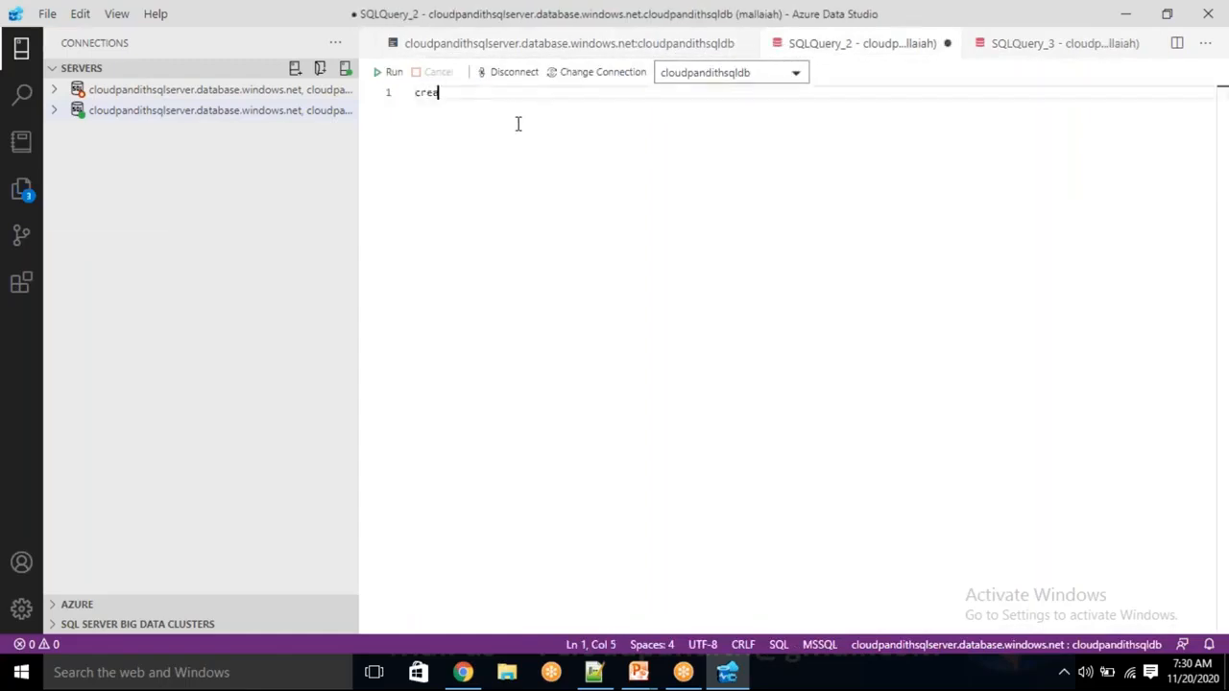
pyautogui.write('te table ')
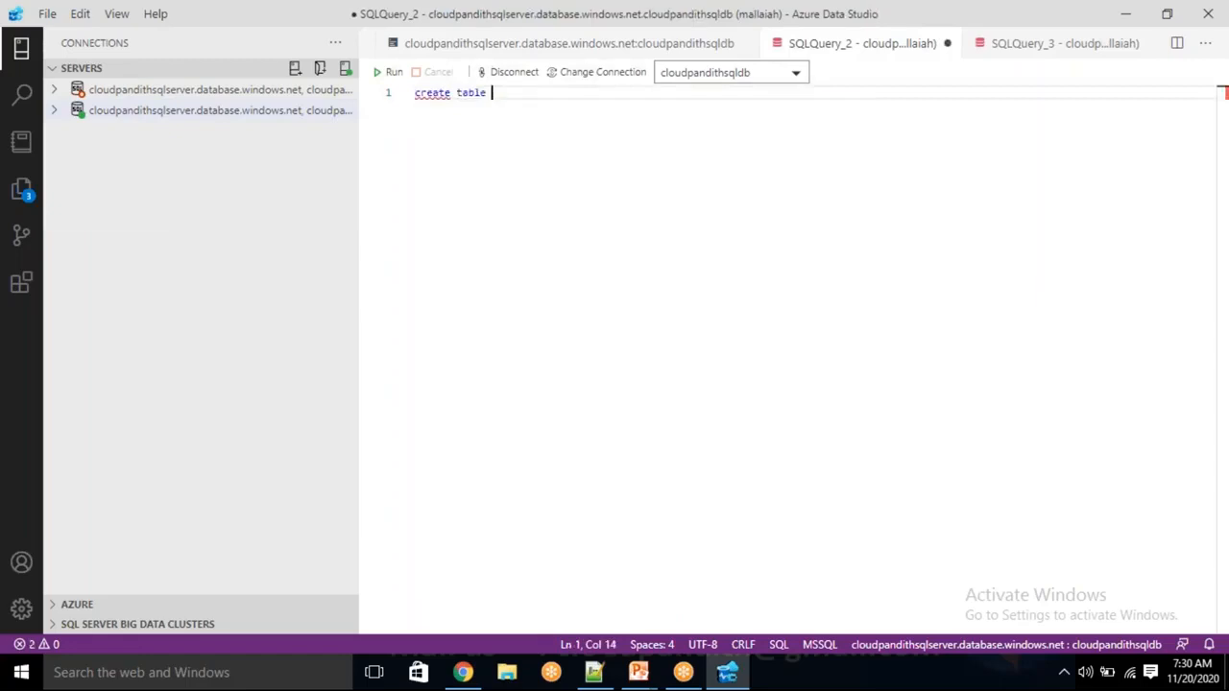
pyautogui.write('cust')
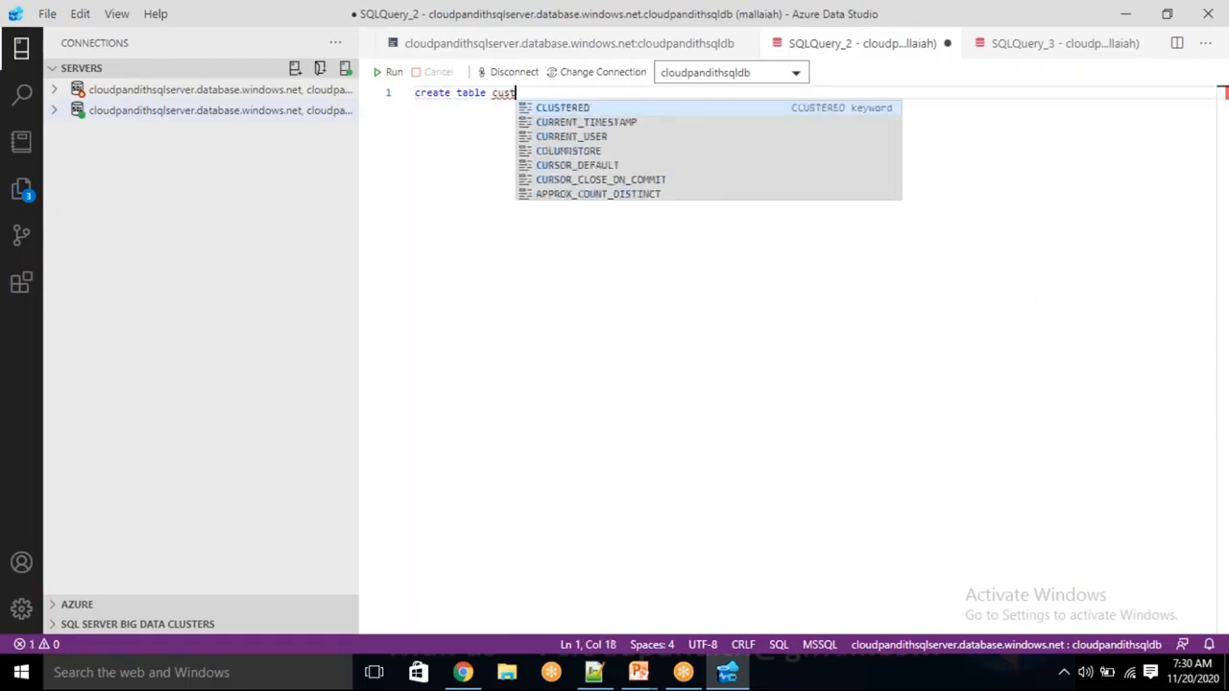
pyautogui.write('(cid int ,cname ')
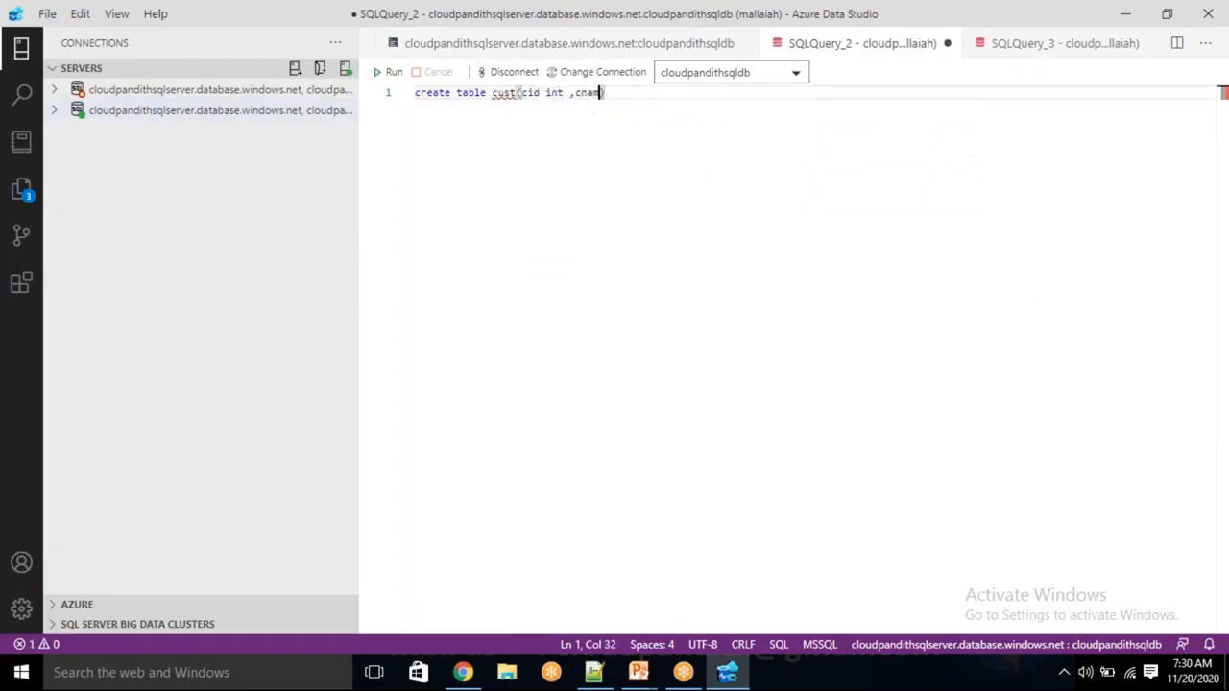
pyautogui.write('varchar(')
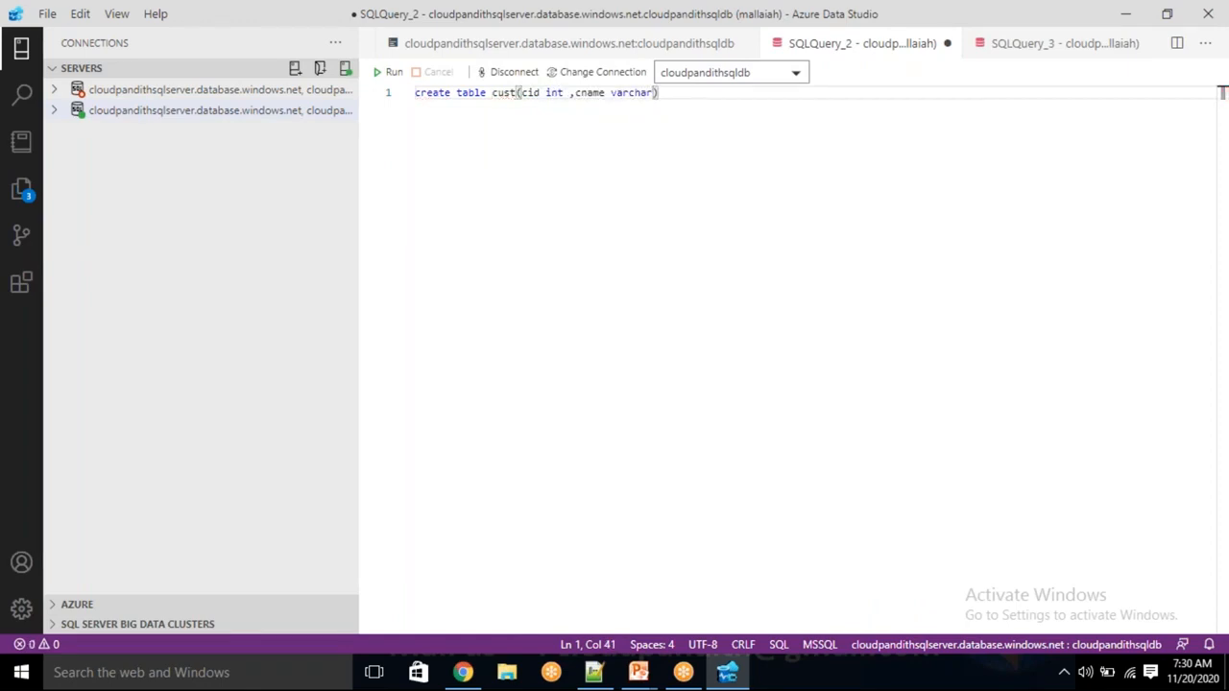
pyautogui.write('50')
pyautogui.write('),')
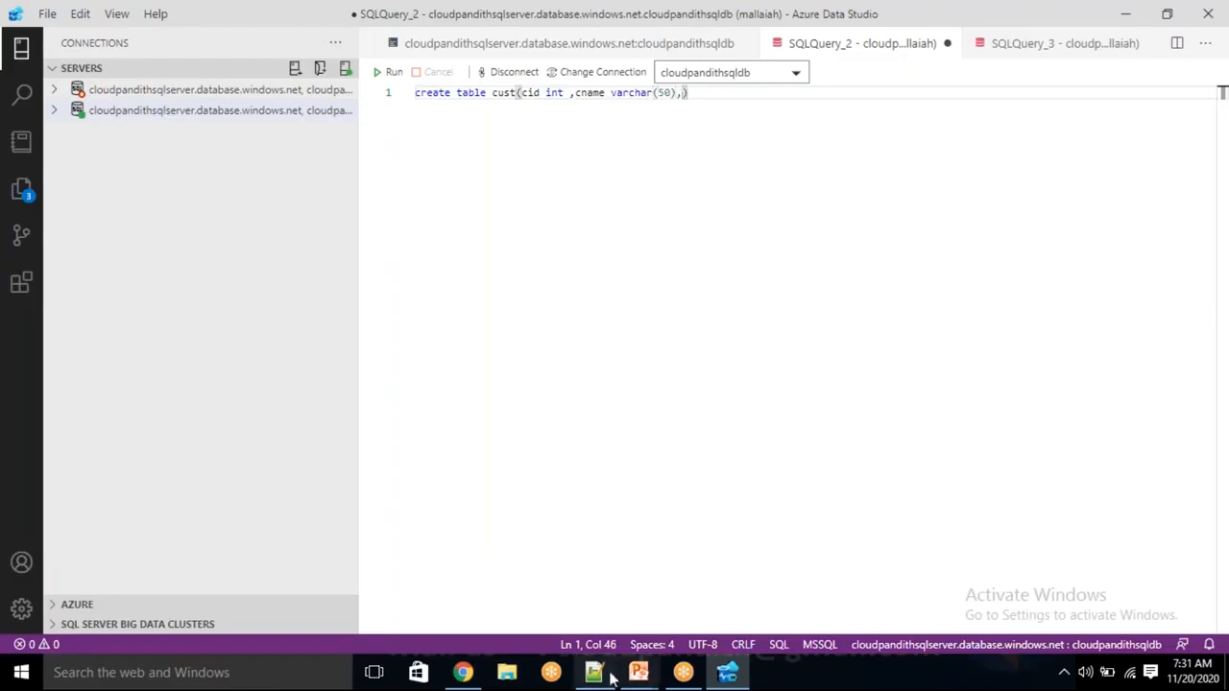
pyautogui.write('clocation varchar(50)')
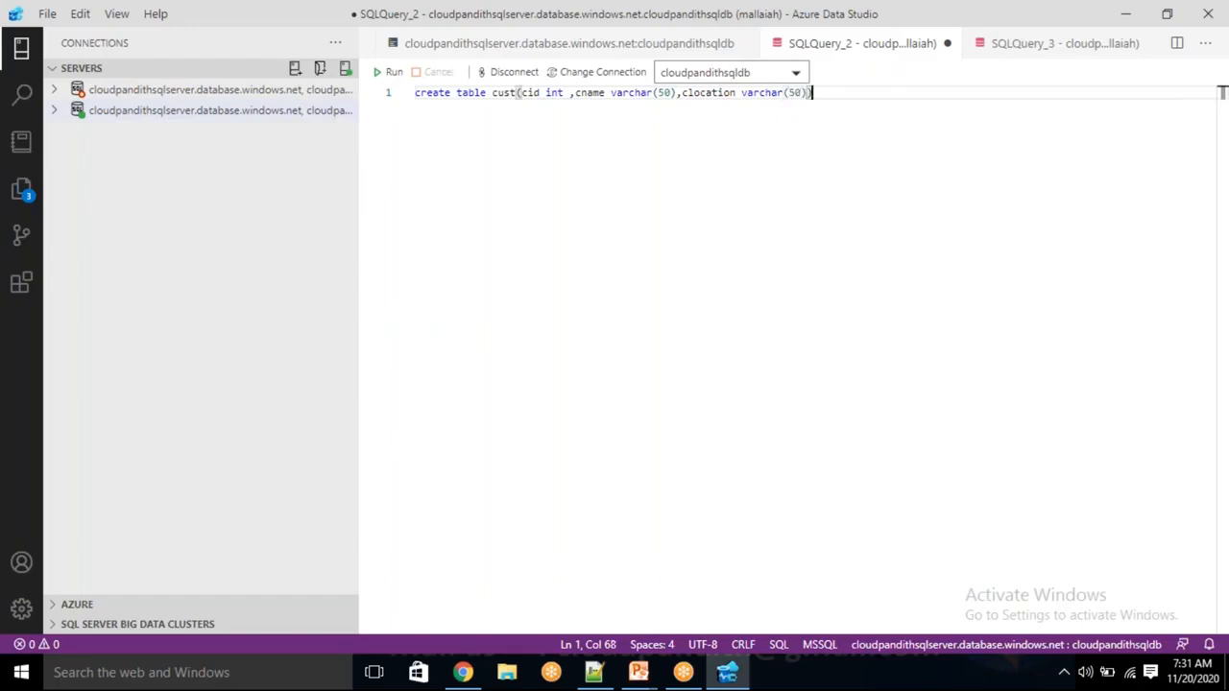
pyautogui.press('Return')
pyautogui.write('inser')
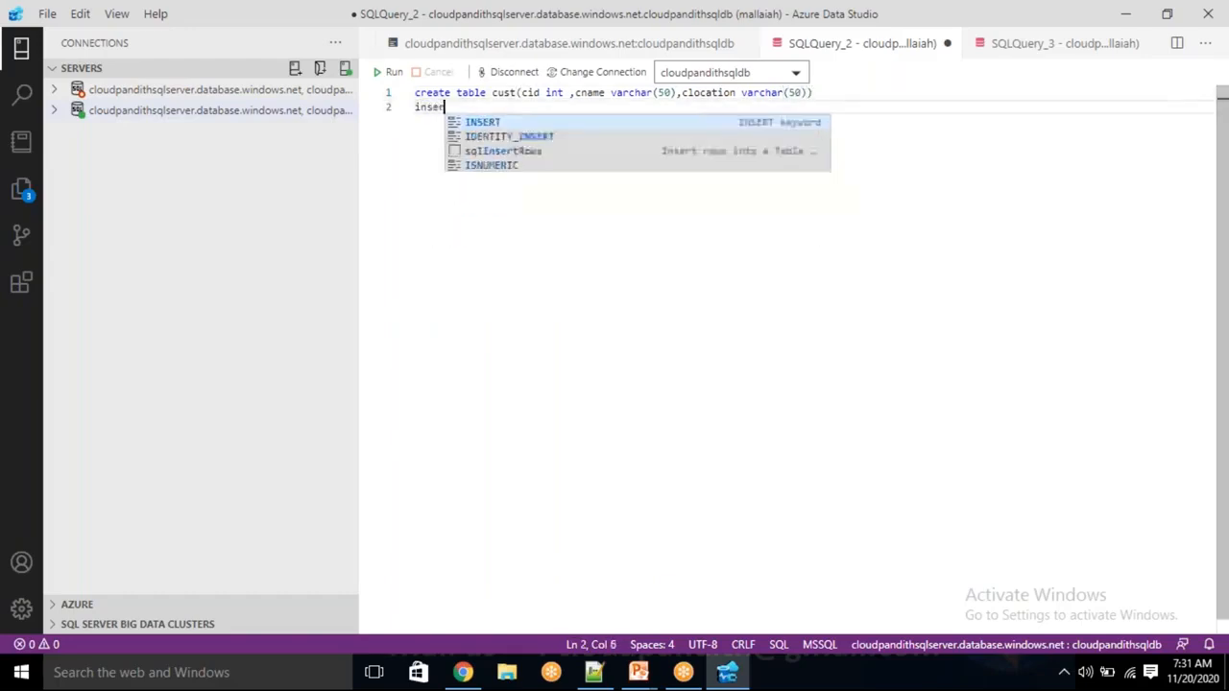
pyautogui.write('t into cust values()')
pyautogui.write("1, '")
pyautogui.write("rama',")
pyautogui.write("'")
pyautogui.write("bangalore'")
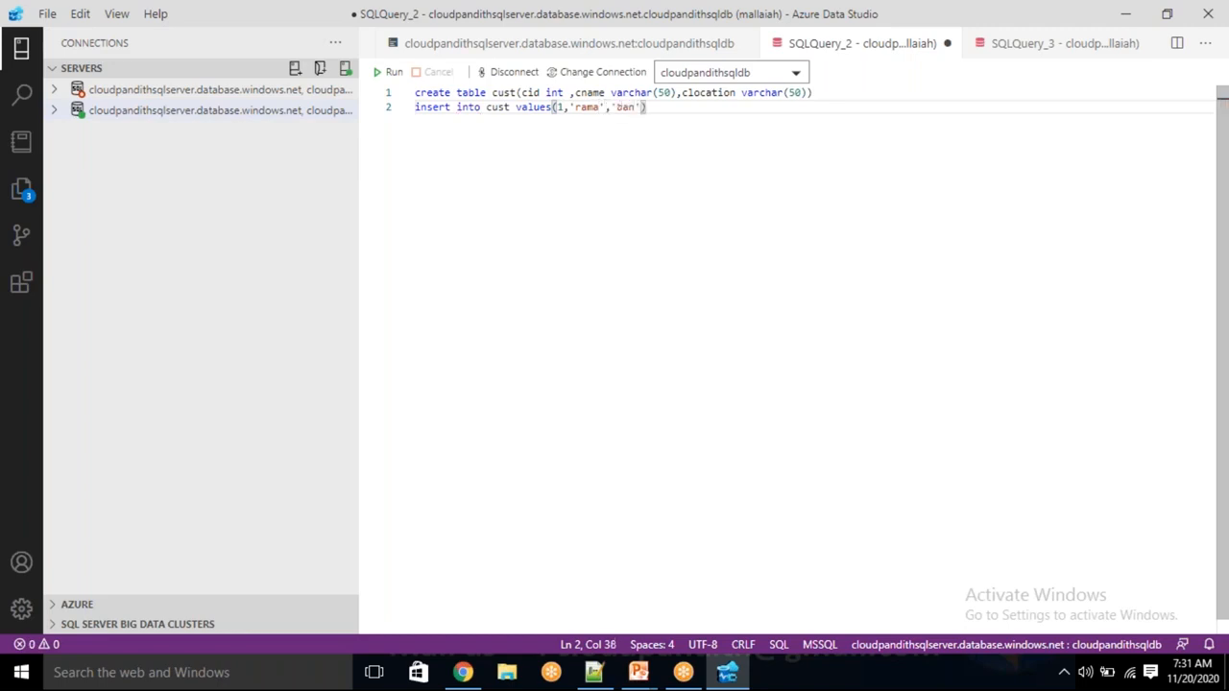
pyautogui.write('),')
pyautogui.press('Return')
# Add rows (2, 'krishna', 'hyd') and (3, 'sai', 'pune'), then run the whole script
pyautogui.write("(2,'")
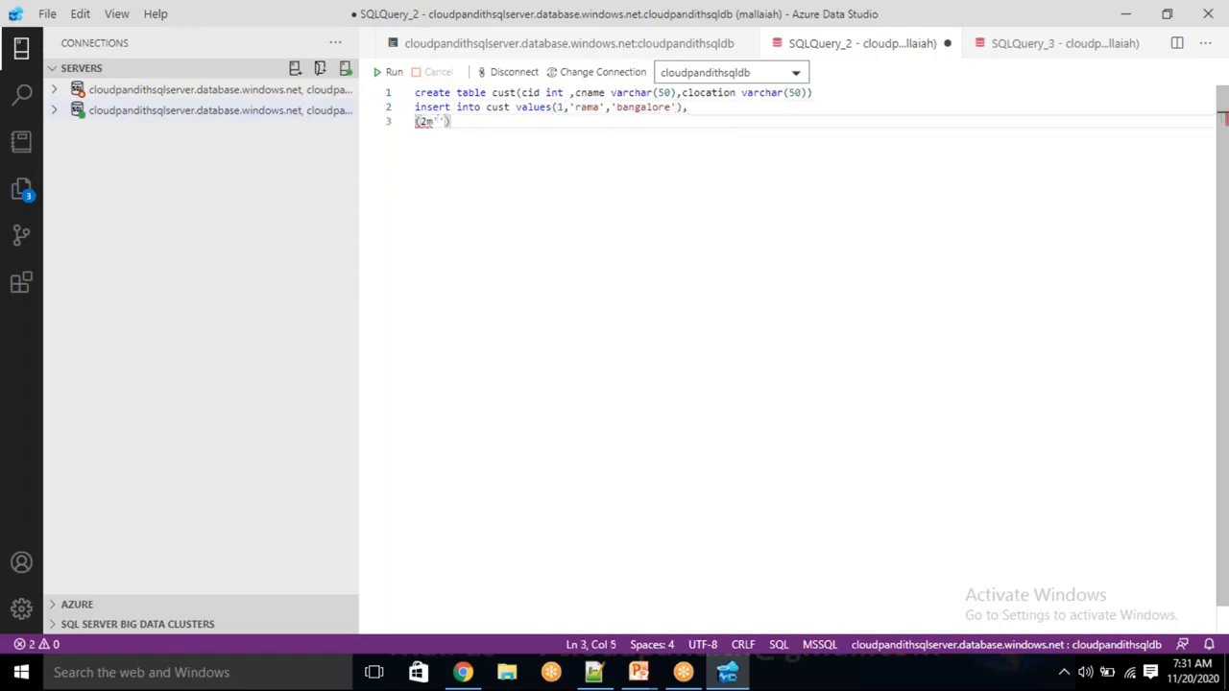
pyautogui.press('BackSpace')
pyautogui.press('BackSpace')
pyautogui.write(',')
pyautogui.write("krishna', 'hyd')")
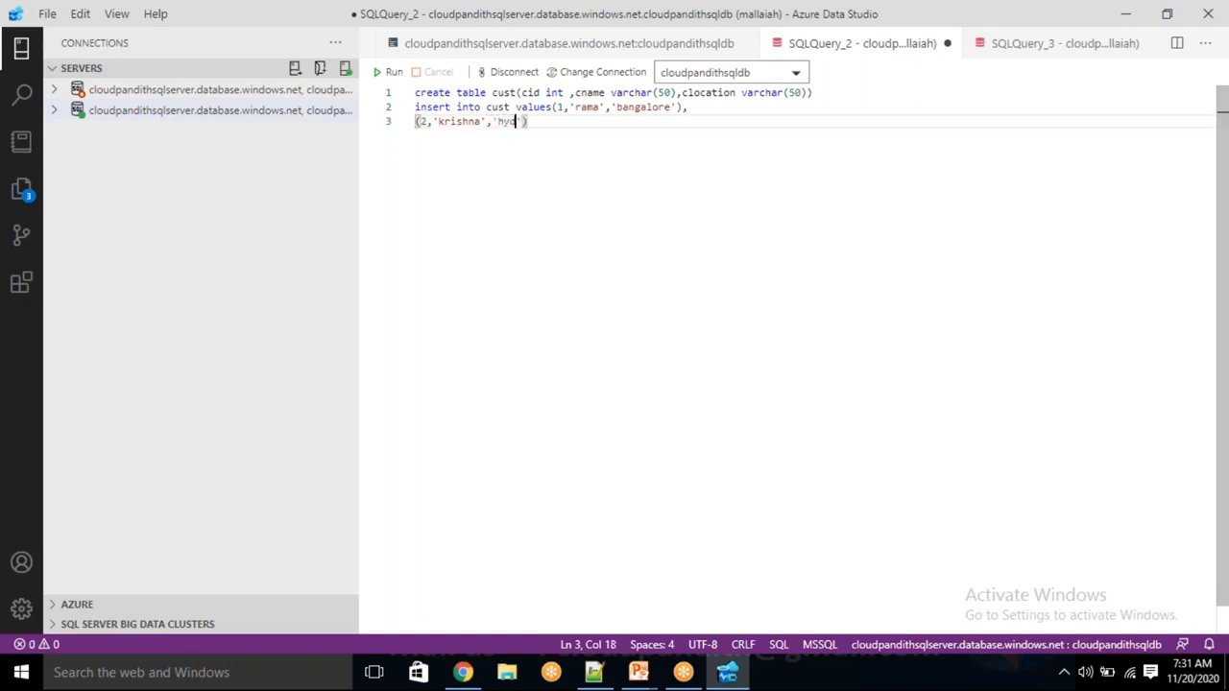
pyautogui.write(',')
pyautogui.press('Return')
pyautogui.write("(3, '")
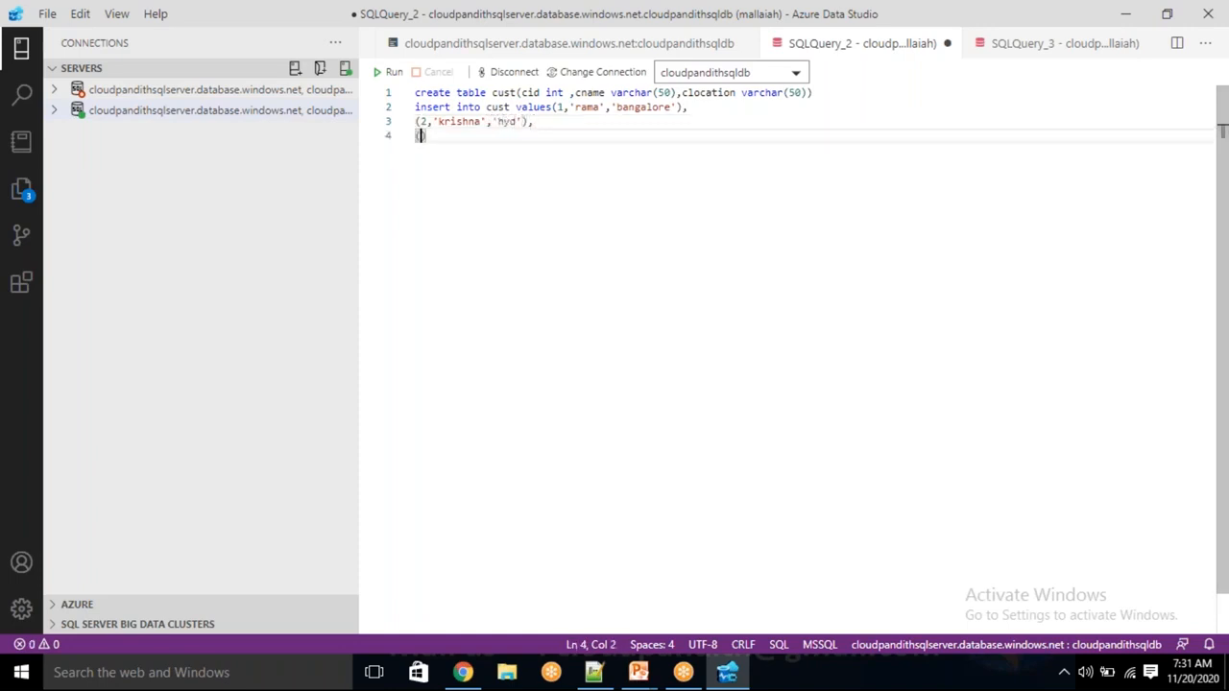
pyautogui.write('se')
pyautogui.write("i', '")
pyautogui.press('BackSpace')
pyautogui.press('BackSpace')
pyautogui.write("'pune")
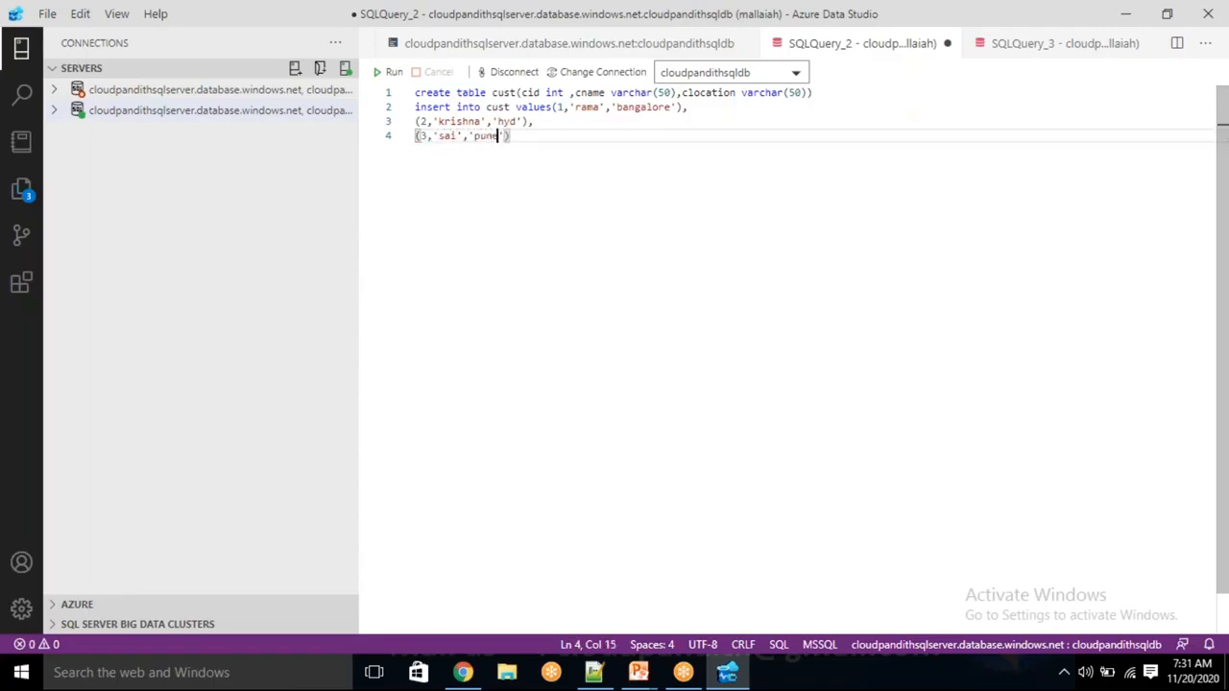
pyautogui.moveTo(512, 136); pyautogui.dragTo(415, 93)
pyautogui.click(390, 74)
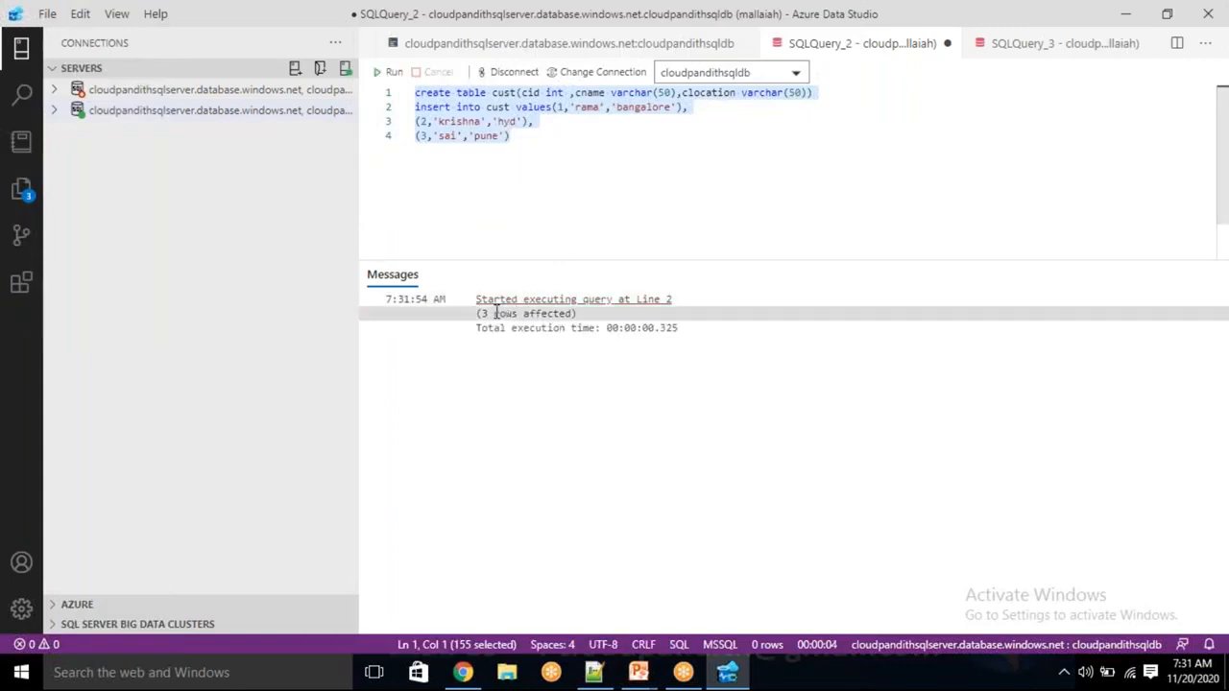
# Replace the script with 'select * from cust', run it, and return to the Azure portal in Chrome
pyautogui.click(528, 147)
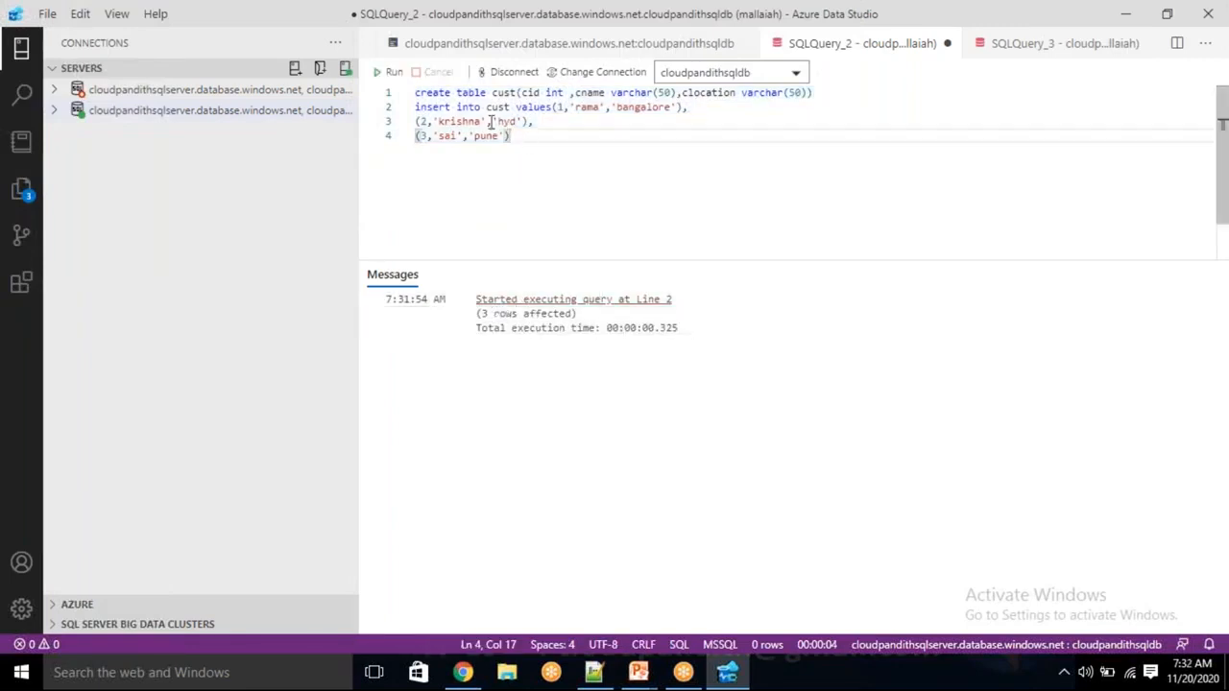
pyautogui.moveTo(492, 122); pyautogui.dragTo(415, 93)
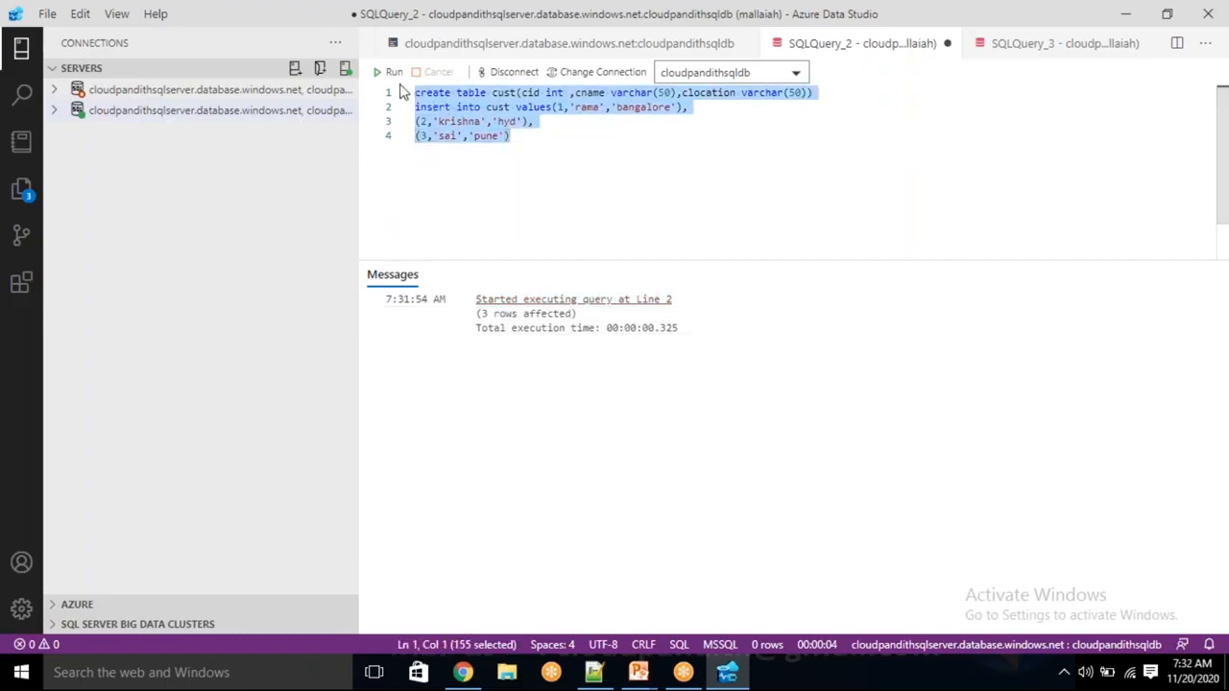
pyautogui.press('BackSpace')
pyautogui.write('select * from cust')
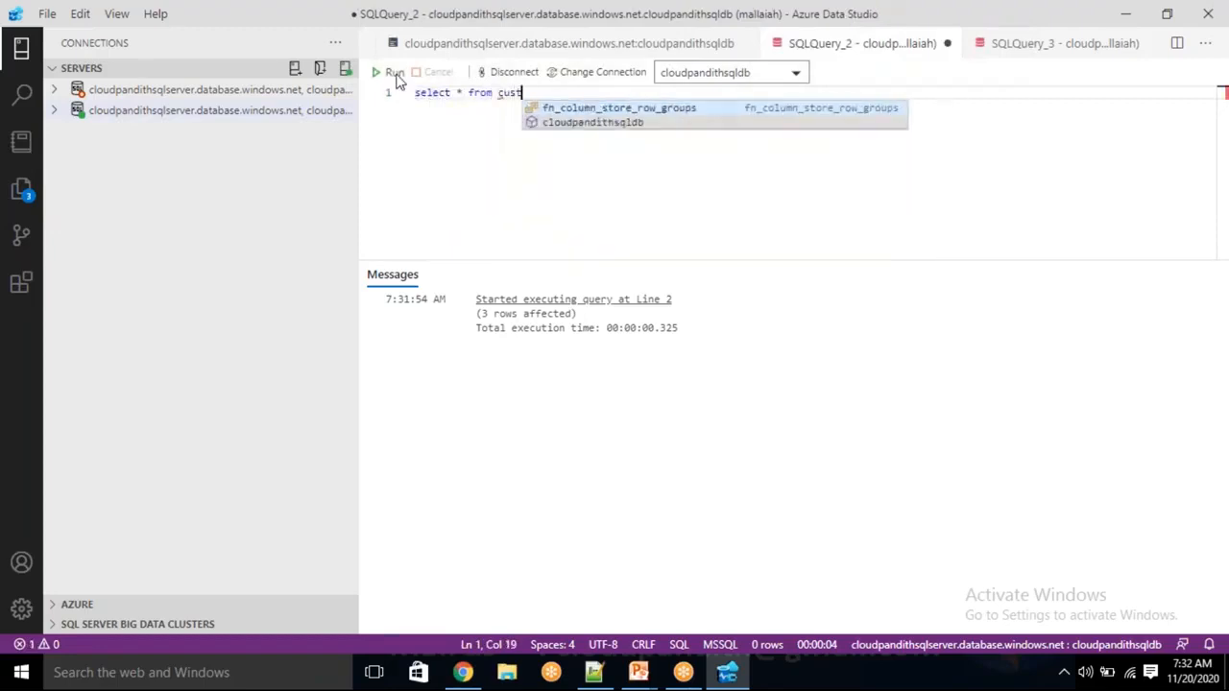
pyautogui.click(393, 73)
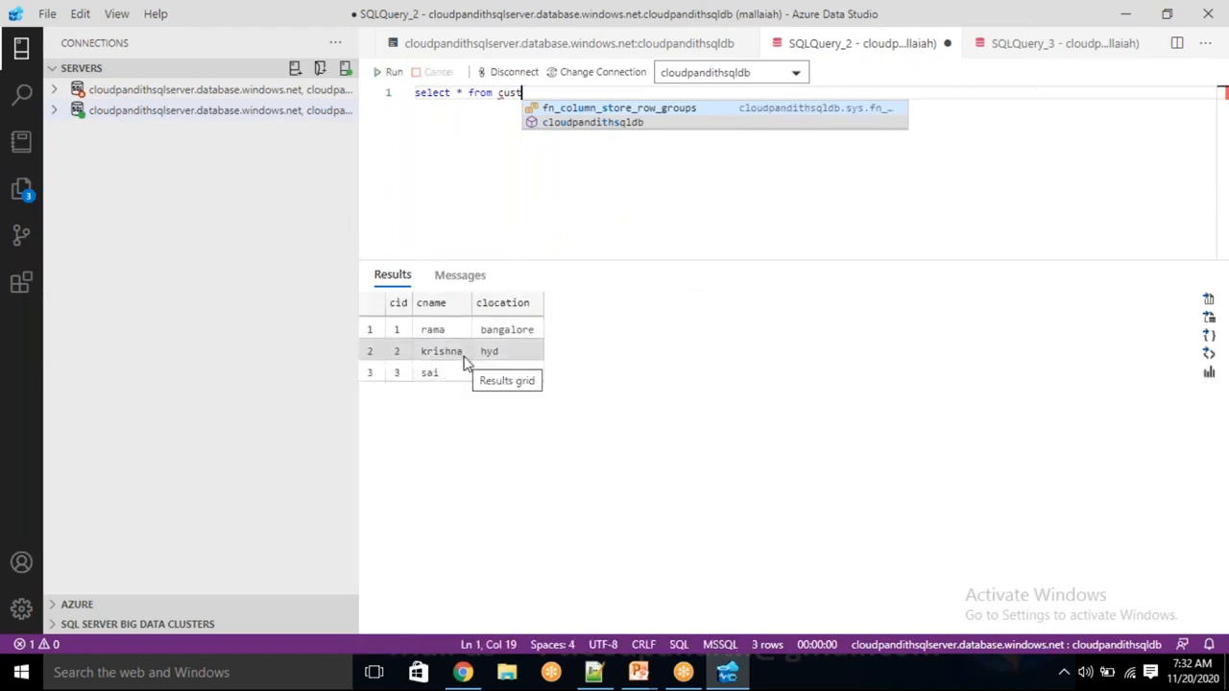
pyautogui.click(462, 672)
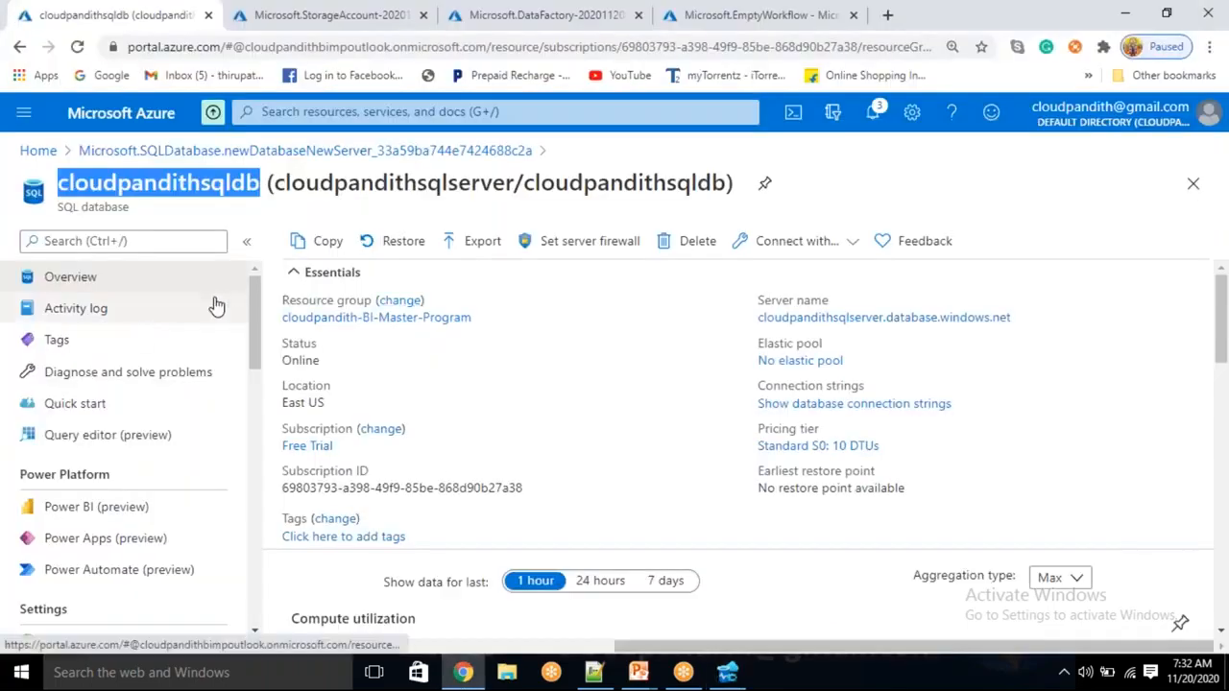
# Go to the cloudpandithstorage account from its deployment and check its empty Containers list
pyautogui.click(310, 14)
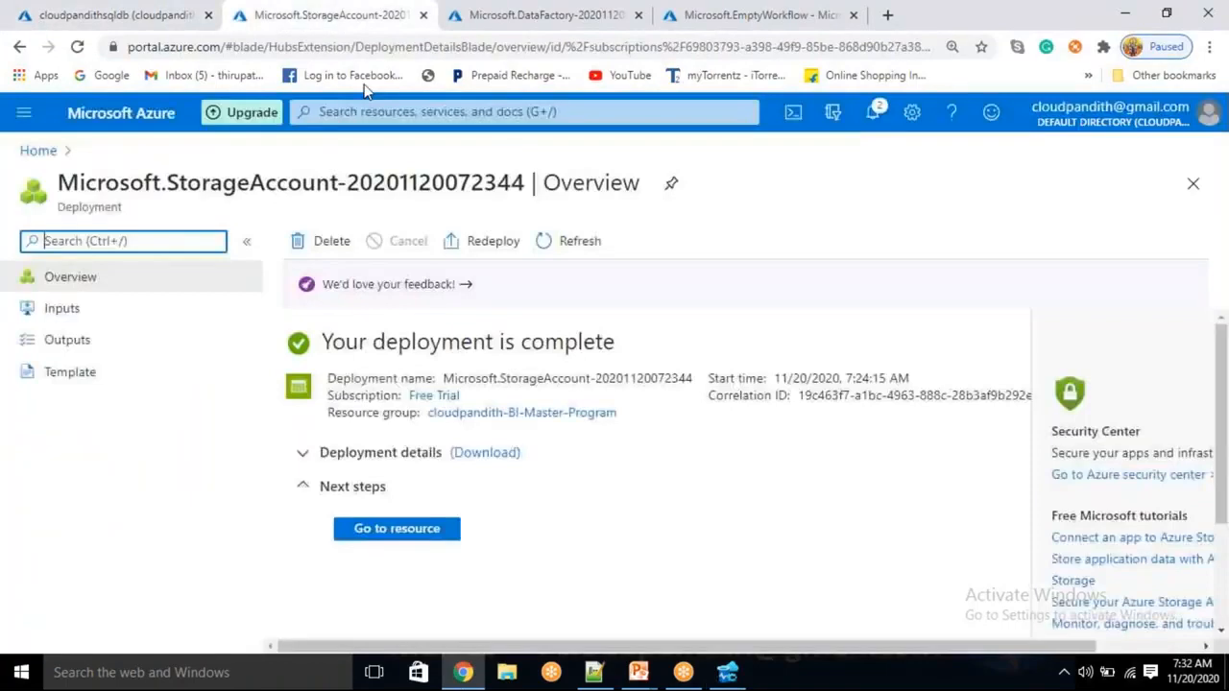
pyautogui.click(408, 536)
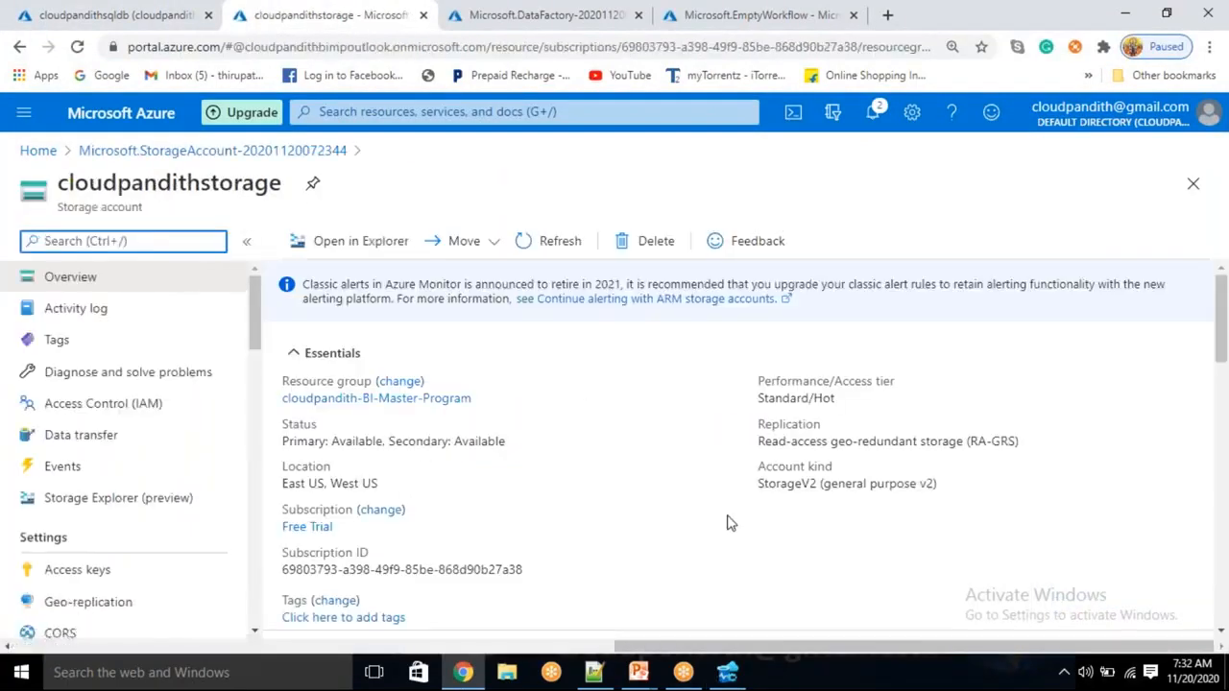
pyautogui.scroll(-3, 614, 509)
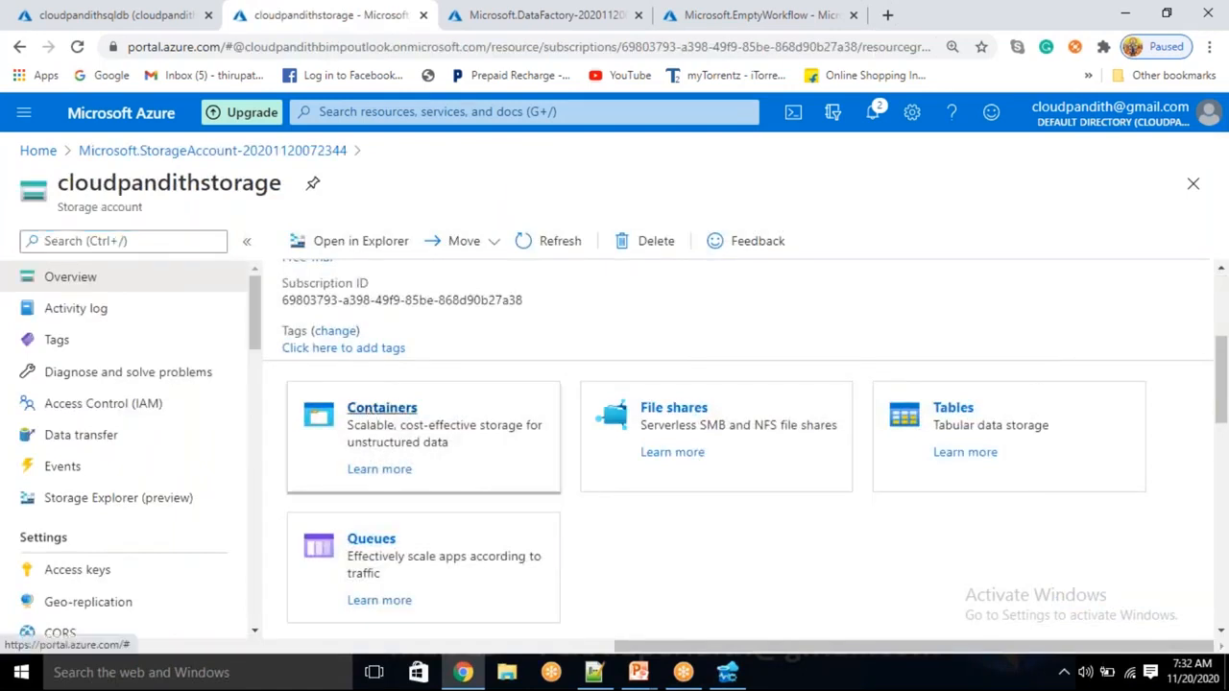
pyautogui.click(381, 407)
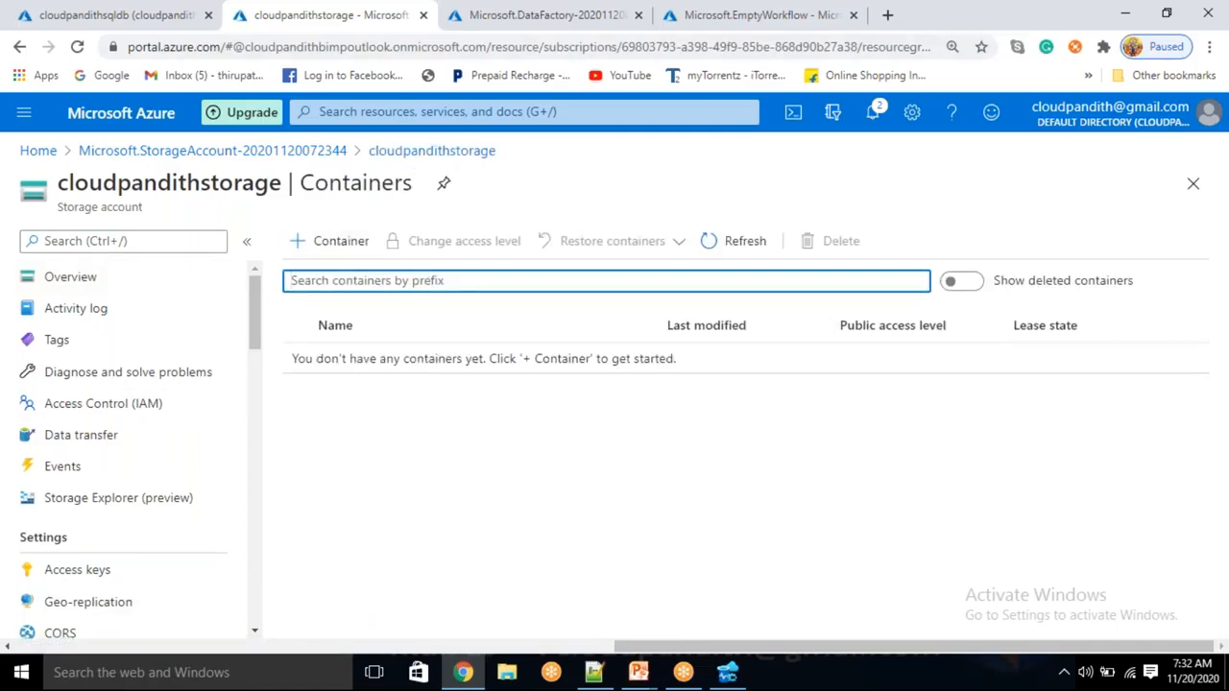
pyautogui.click(573, 21)
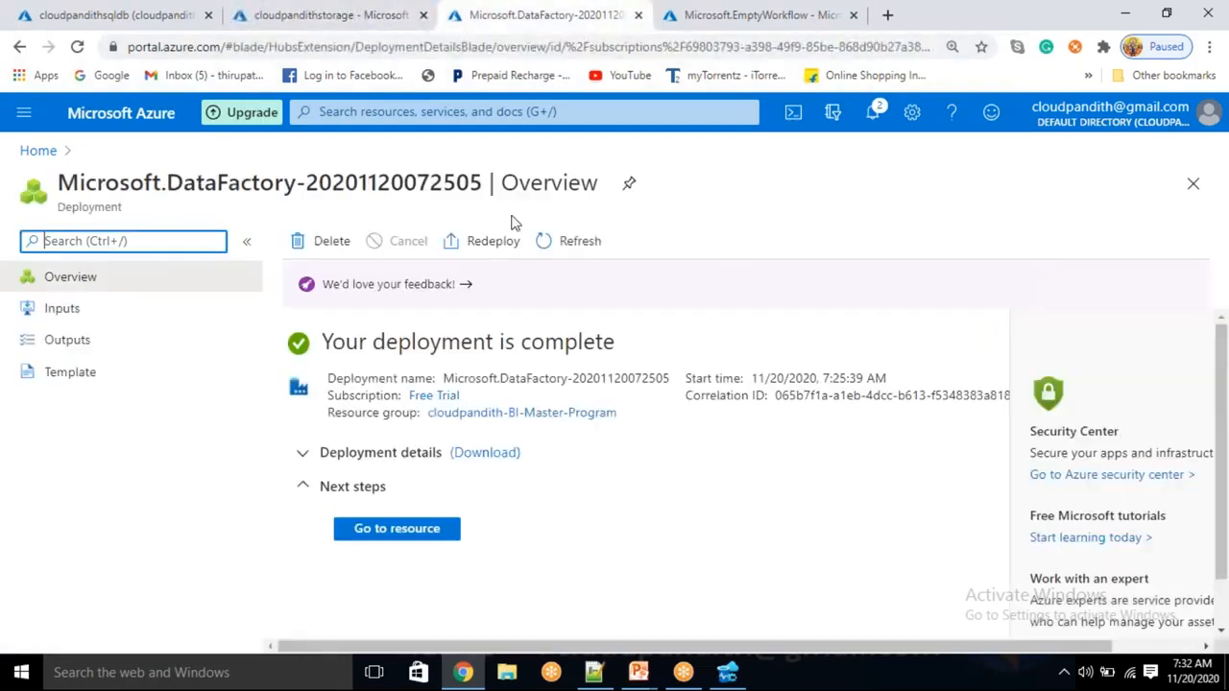
# Open the cloudpandithbiadfv2 data factory resource and launch Author & Monitor
pyautogui.click(406, 529)
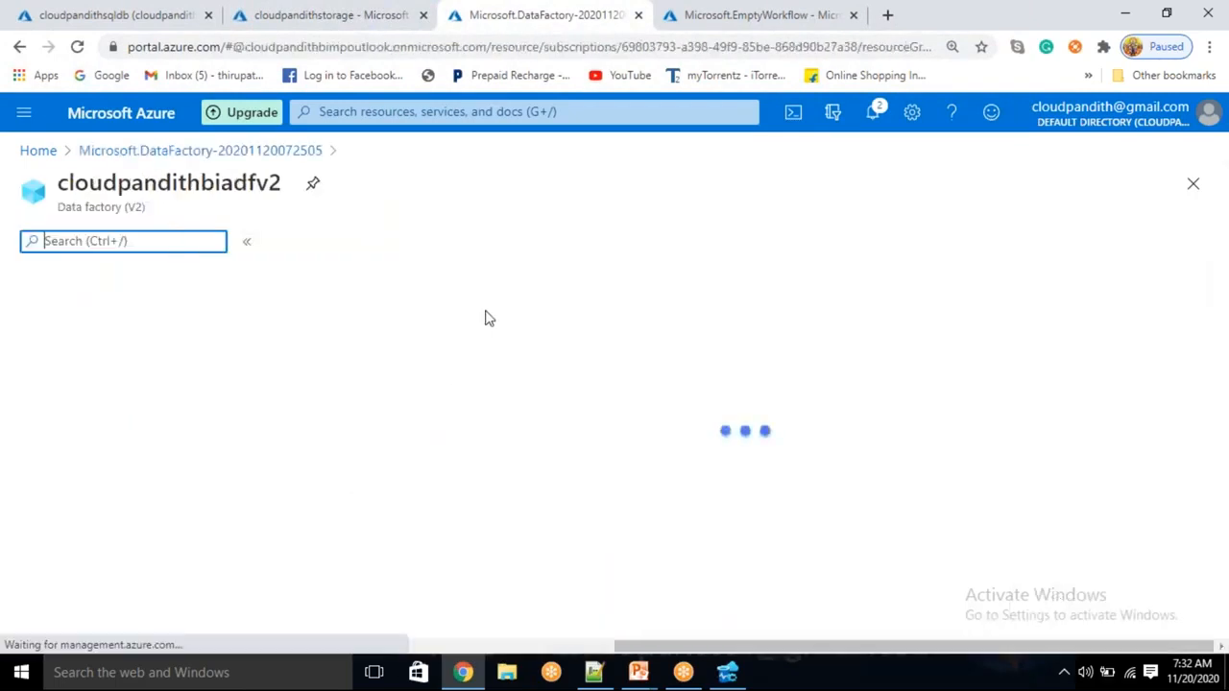
pyautogui.scroll(-2, 623, 456)
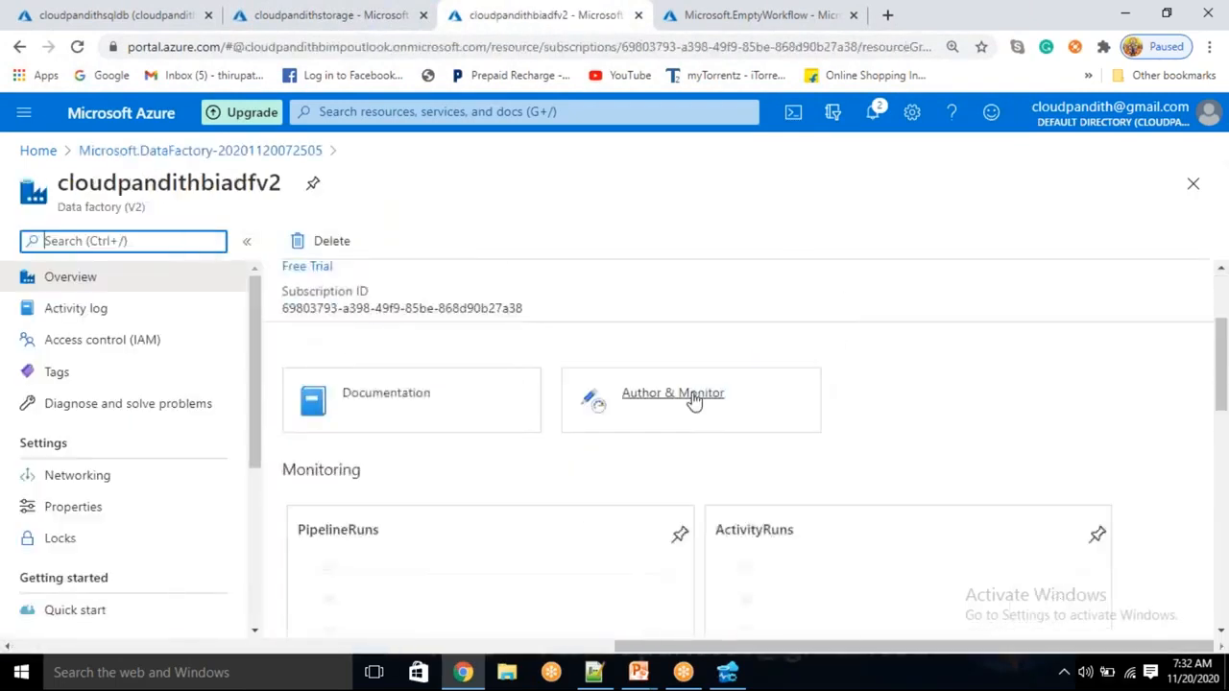
pyautogui.click(670, 393)
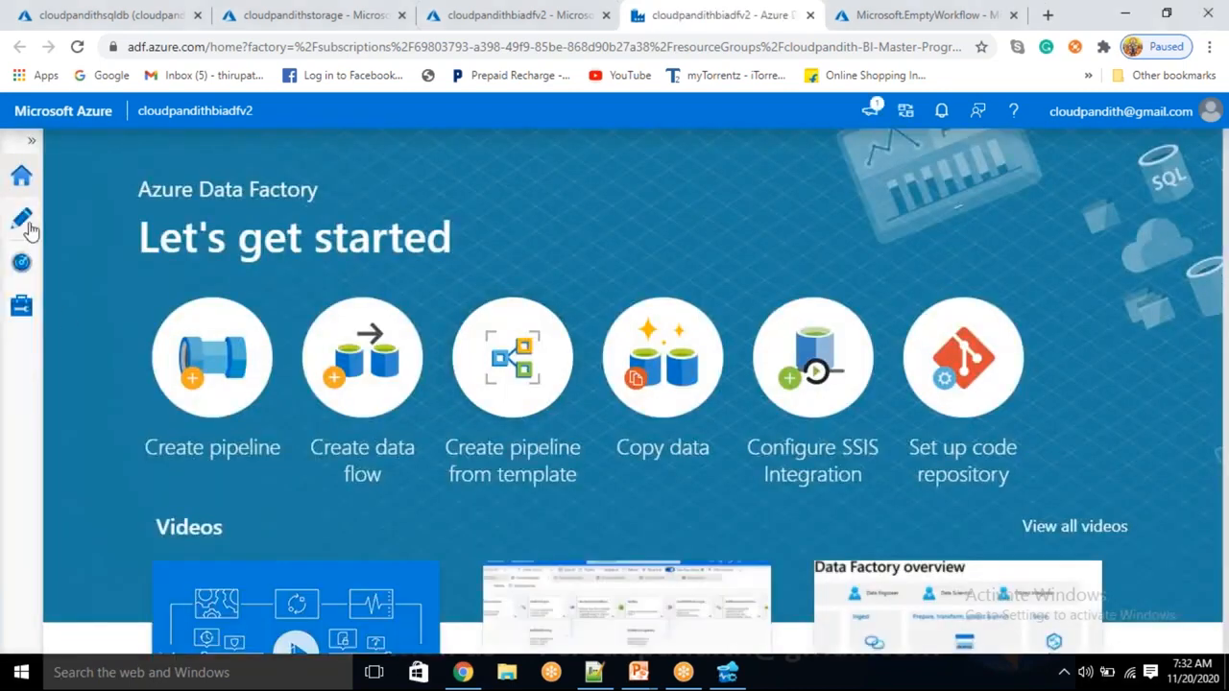
# Under Manage > Linked services, start an Azure SQL Database linked service named LS_ASDB
pyautogui.click(26, 223)
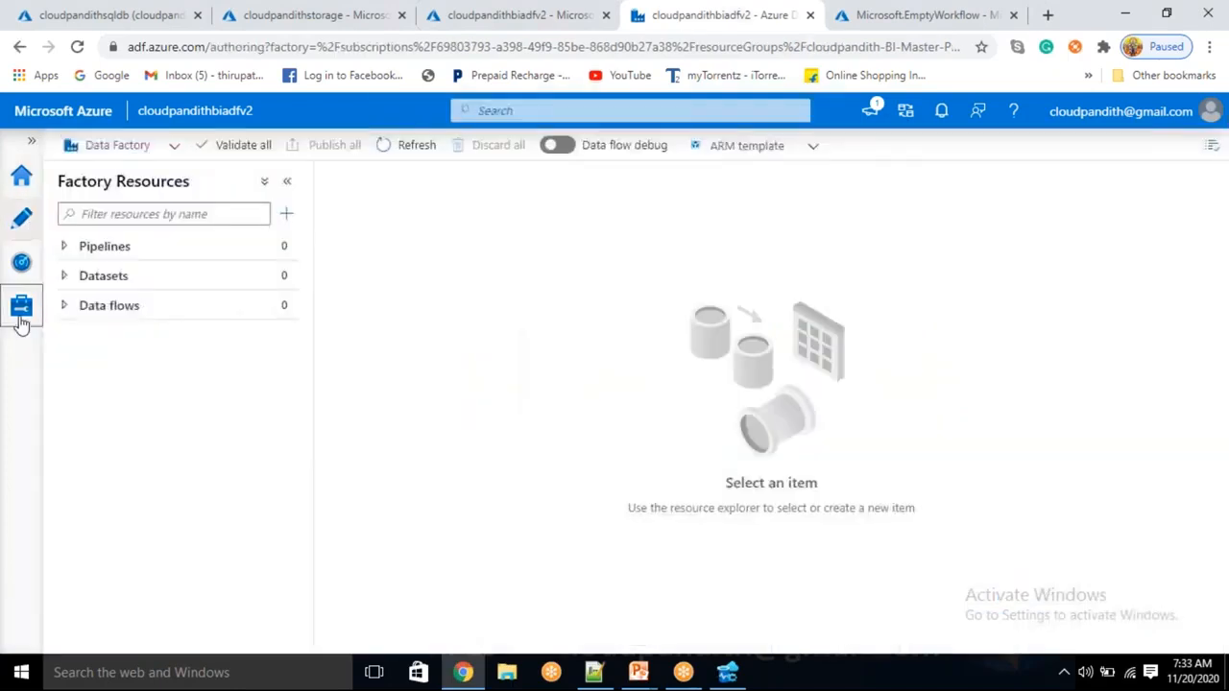
pyautogui.click(20, 320)
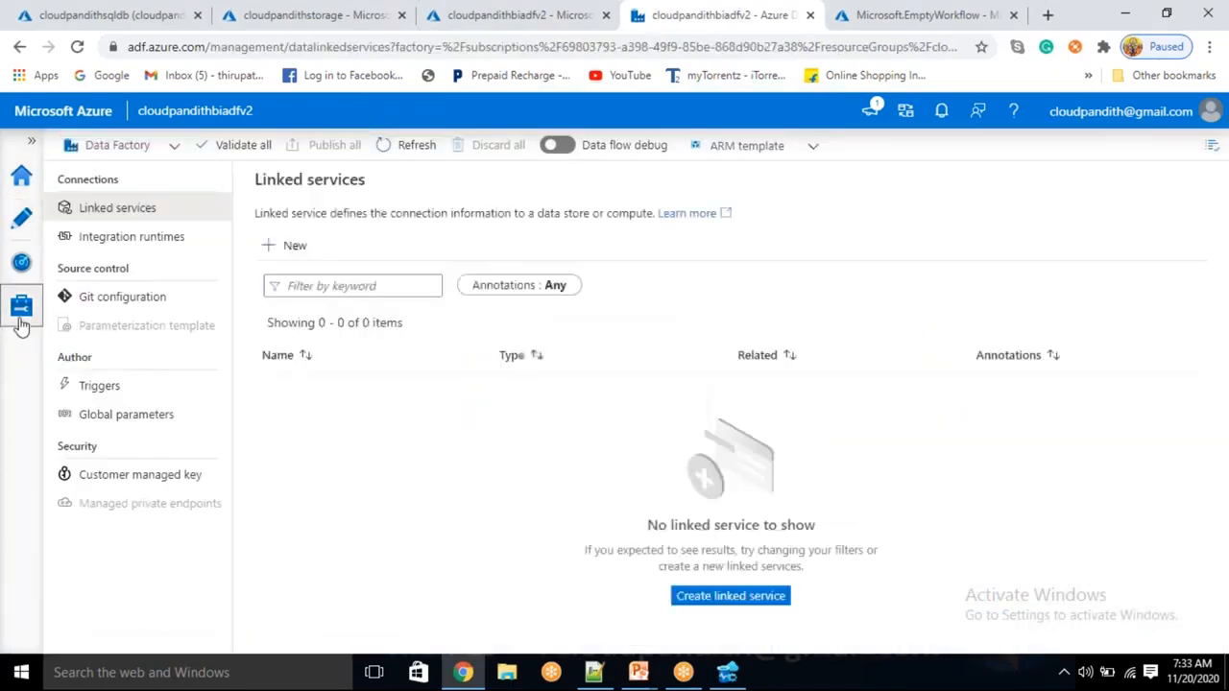
pyautogui.click(295, 248)
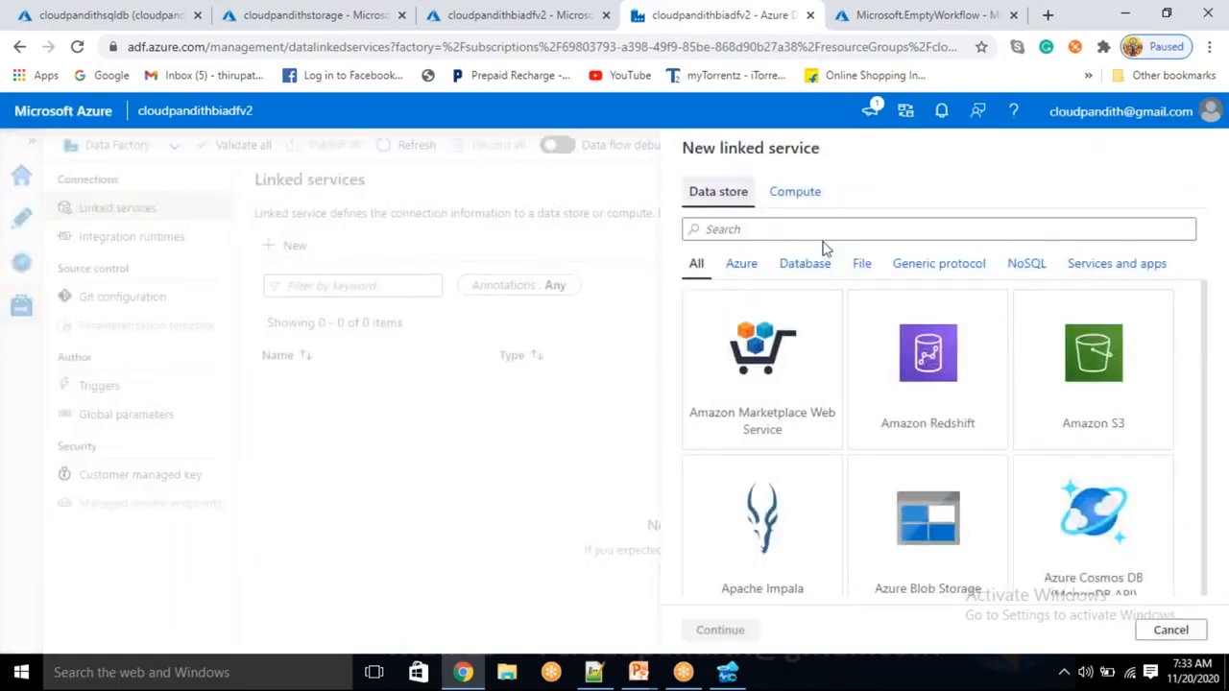
pyautogui.click(798, 227)
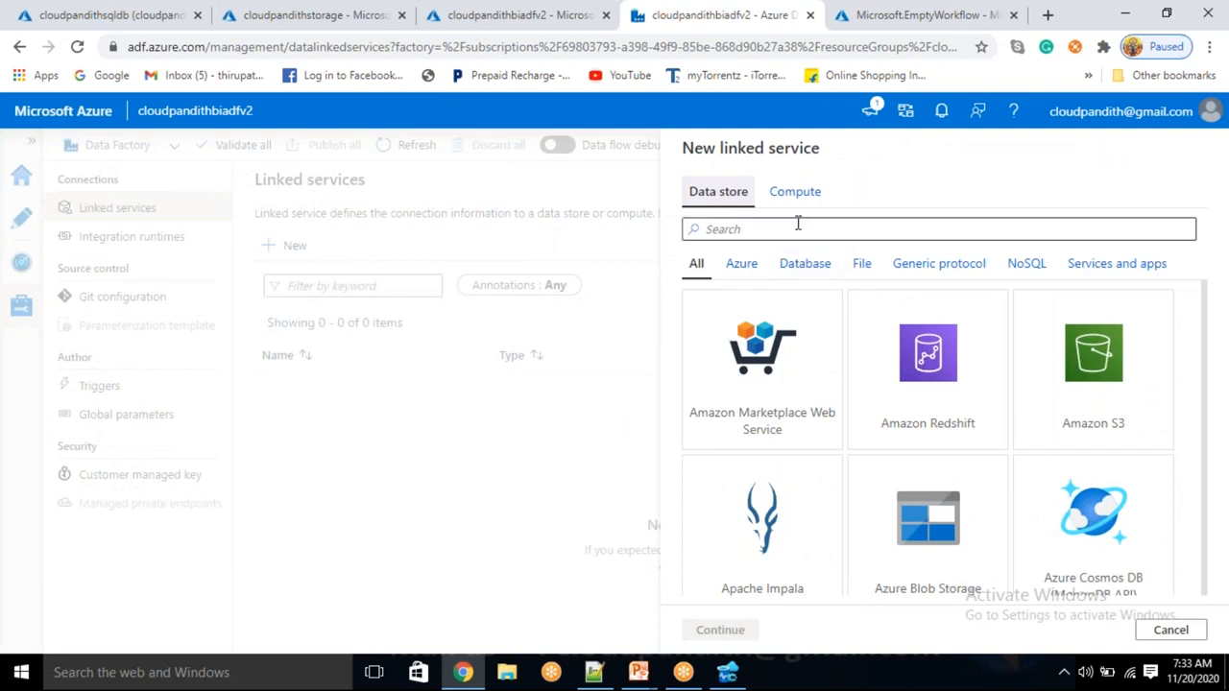
pyautogui.write('sql data')
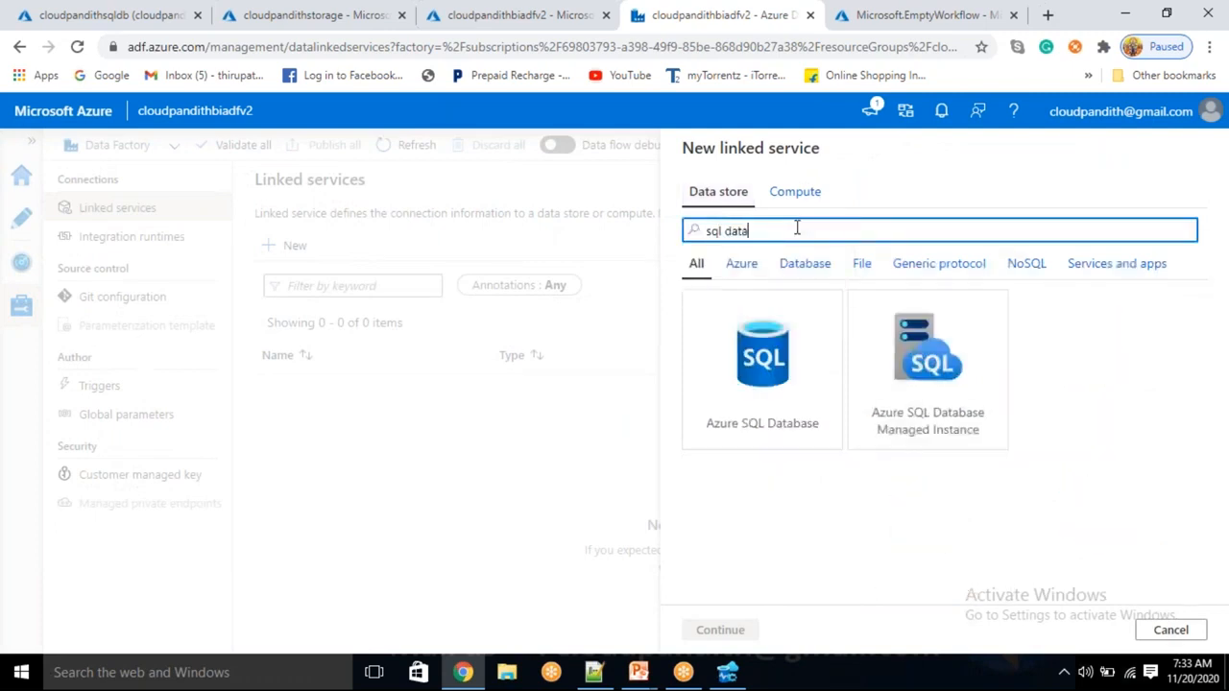
pyautogui.click(788, 379)
pyautogui.click(719, 632)
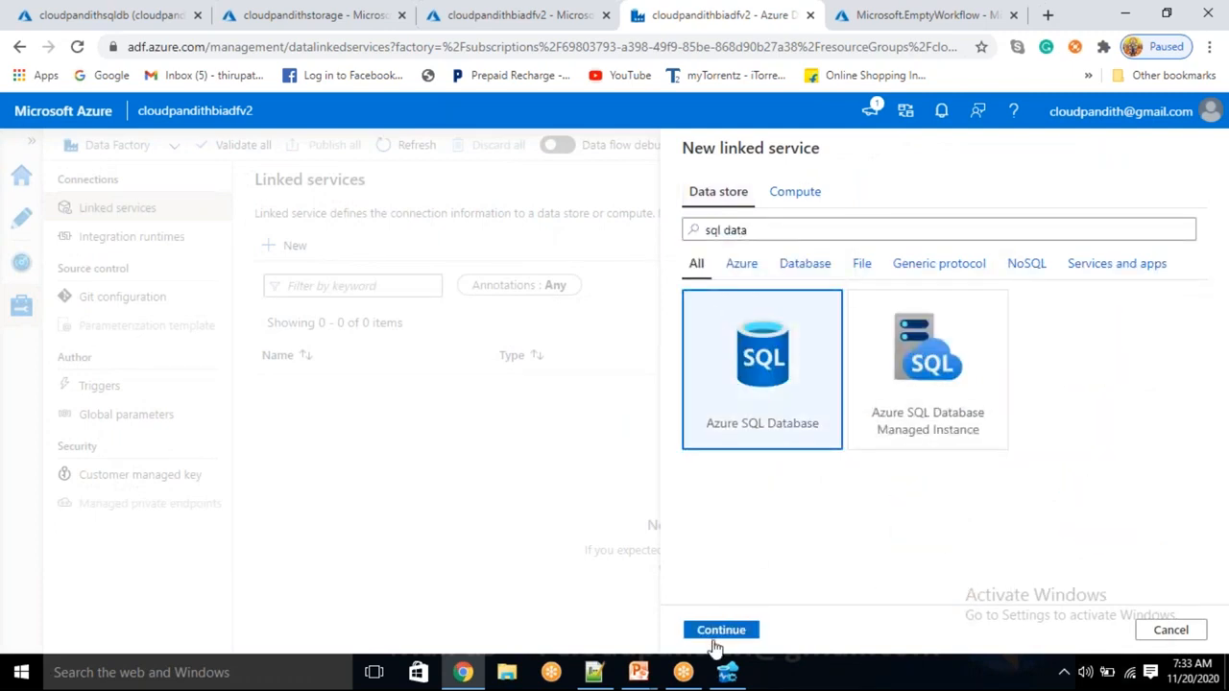
pyautogui.moveTo(801, 204); pyautogui.dragTo(619, 200)
pyautogui.press('BackSpace')
pyautogui.write('LS_ASDB')
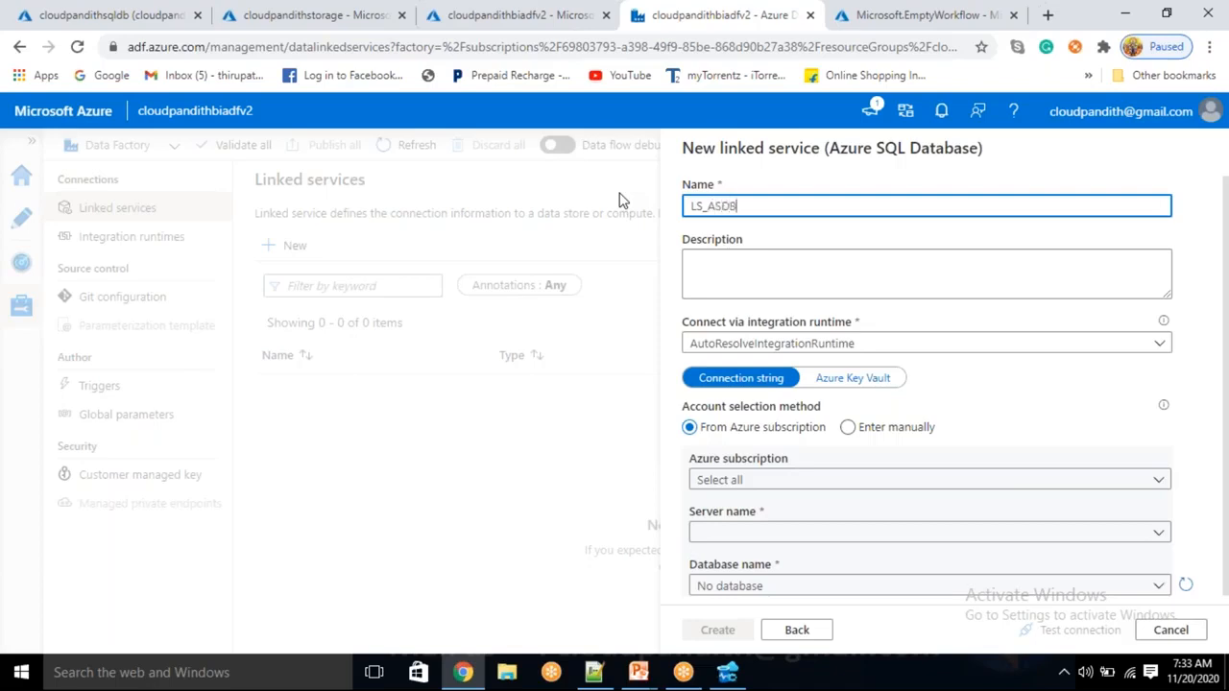
# Point the linked service to Free Trial, server cloudpandithsqlserver and database cloudpandithsqldb
pyautogui.press('Tab')
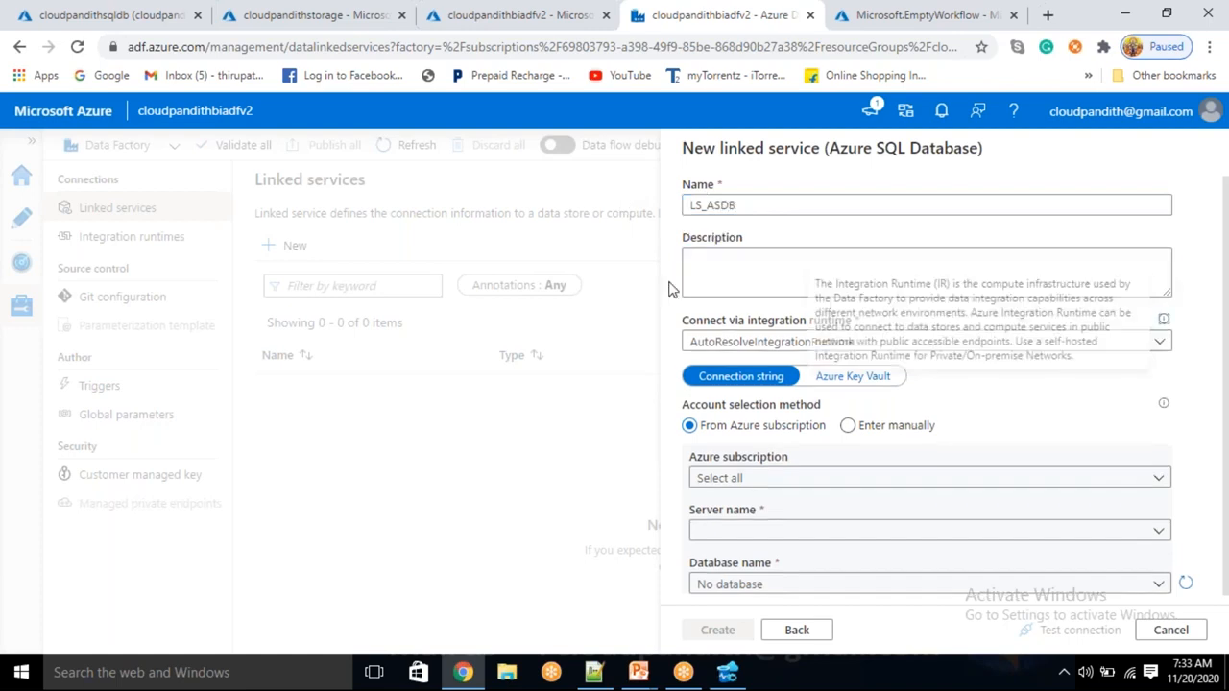
pyautogui.scroll(-1, 768, 461)
pyautogui.click(759, 388)
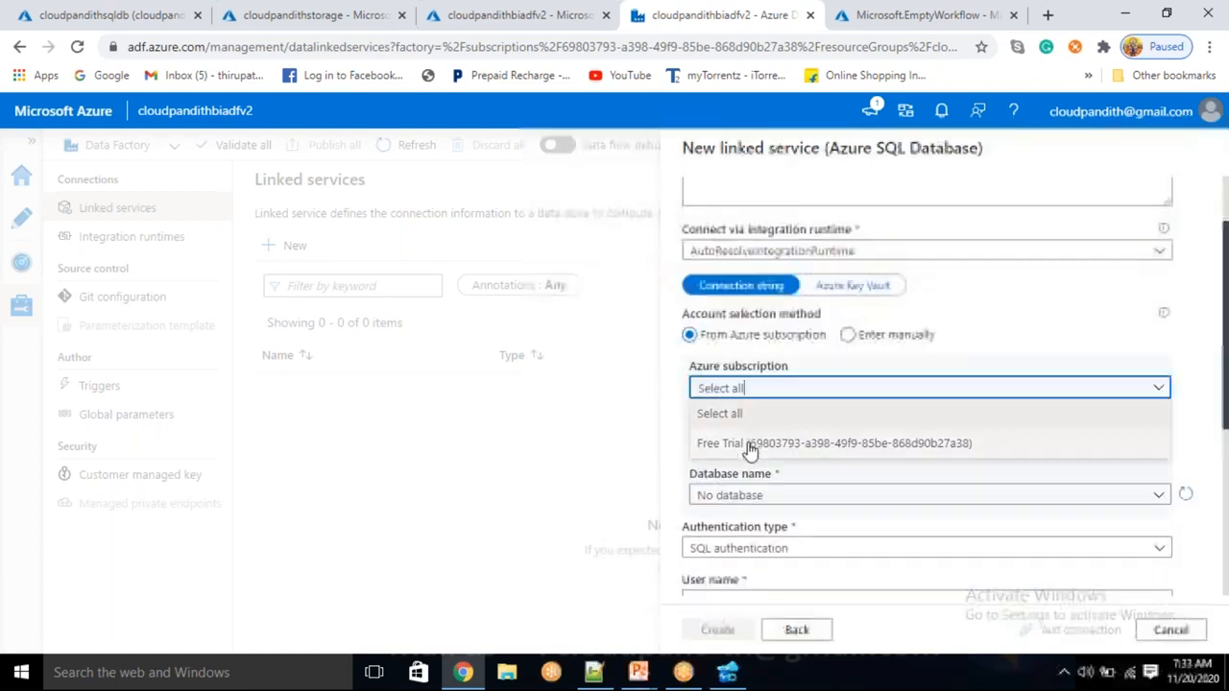
pyautogui.click(746, 438)
pyautogui.click(746, 442)
pyautogui.click(748, 466)
pyautogui.click(746, 495)
pyautogui.click(749, 524)
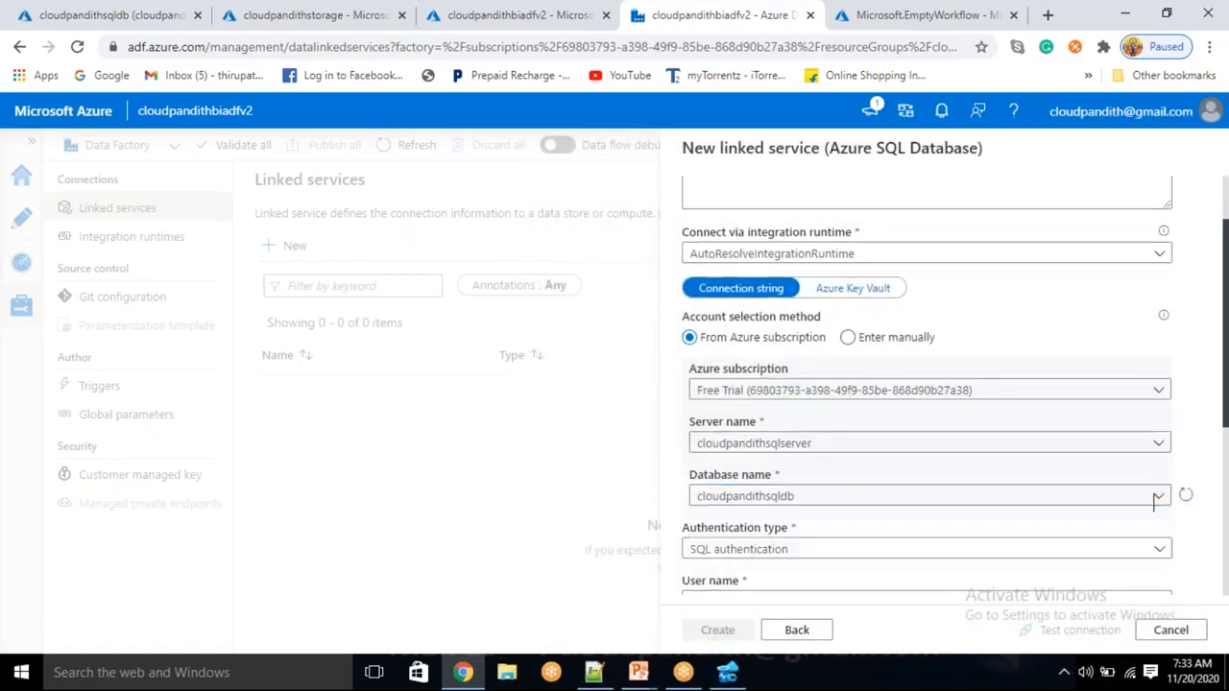
pyautogui.scroll(-2, 734, 424)
# Enter the SQL user name and password and test the connection
pyautogui.click(733, 423)
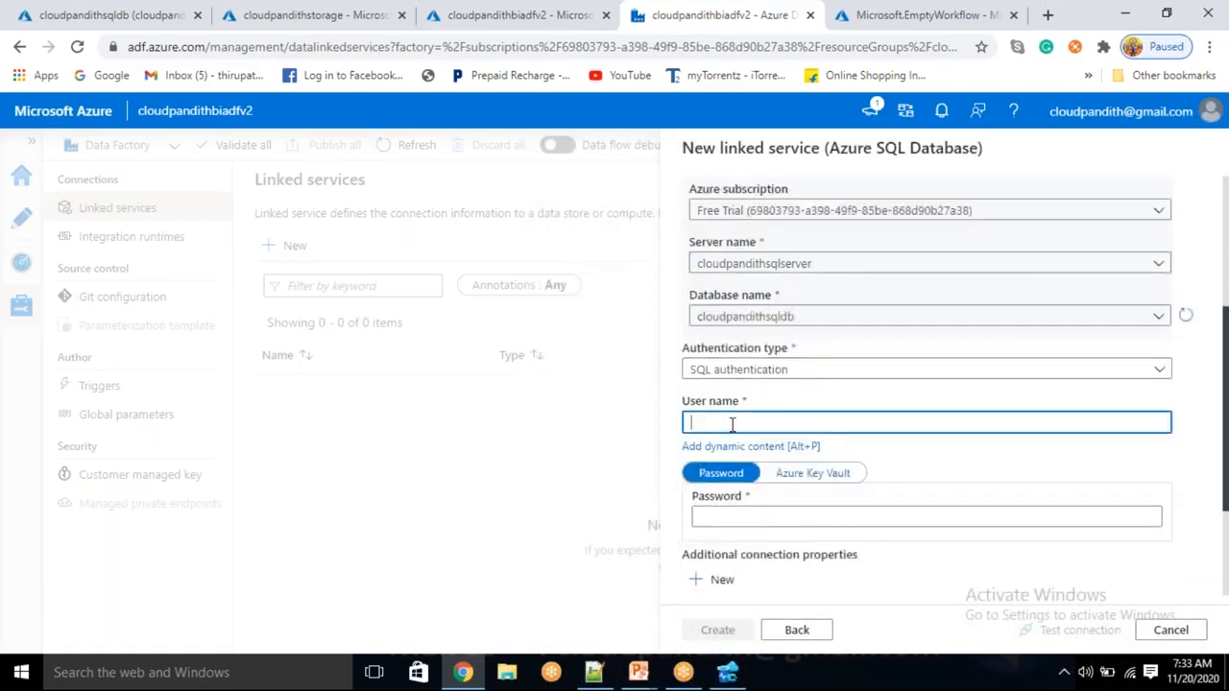
pyautogui.press('Tab')
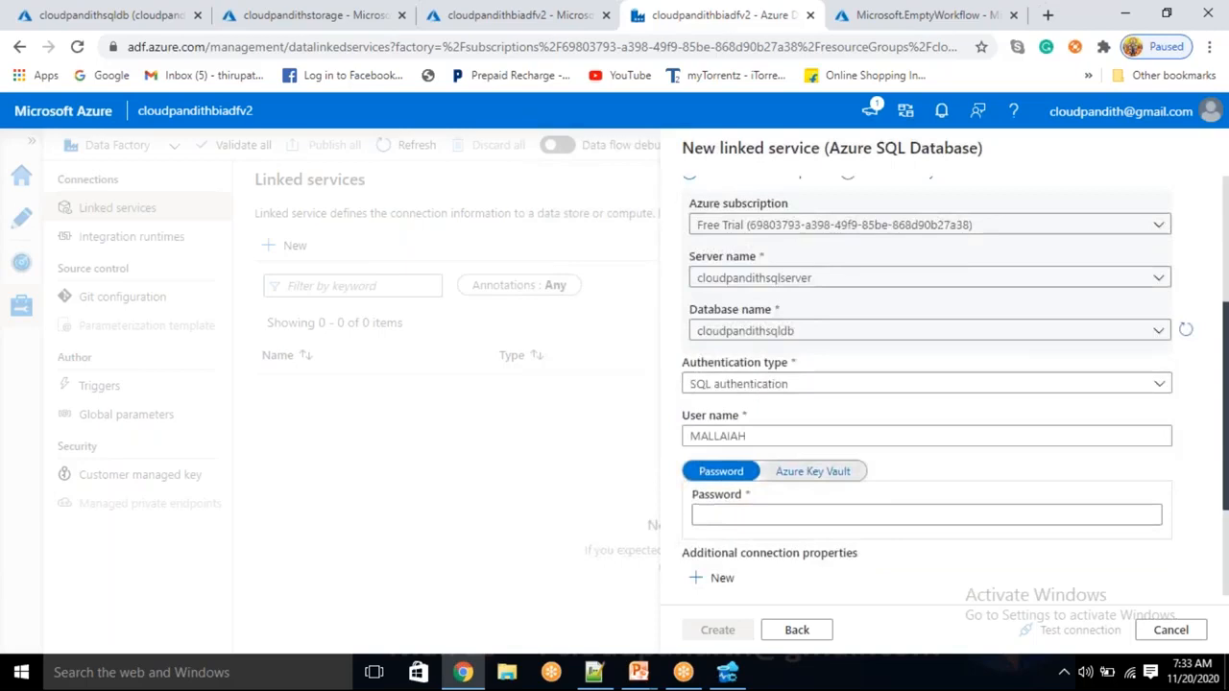
pyautogui.press('Tab')
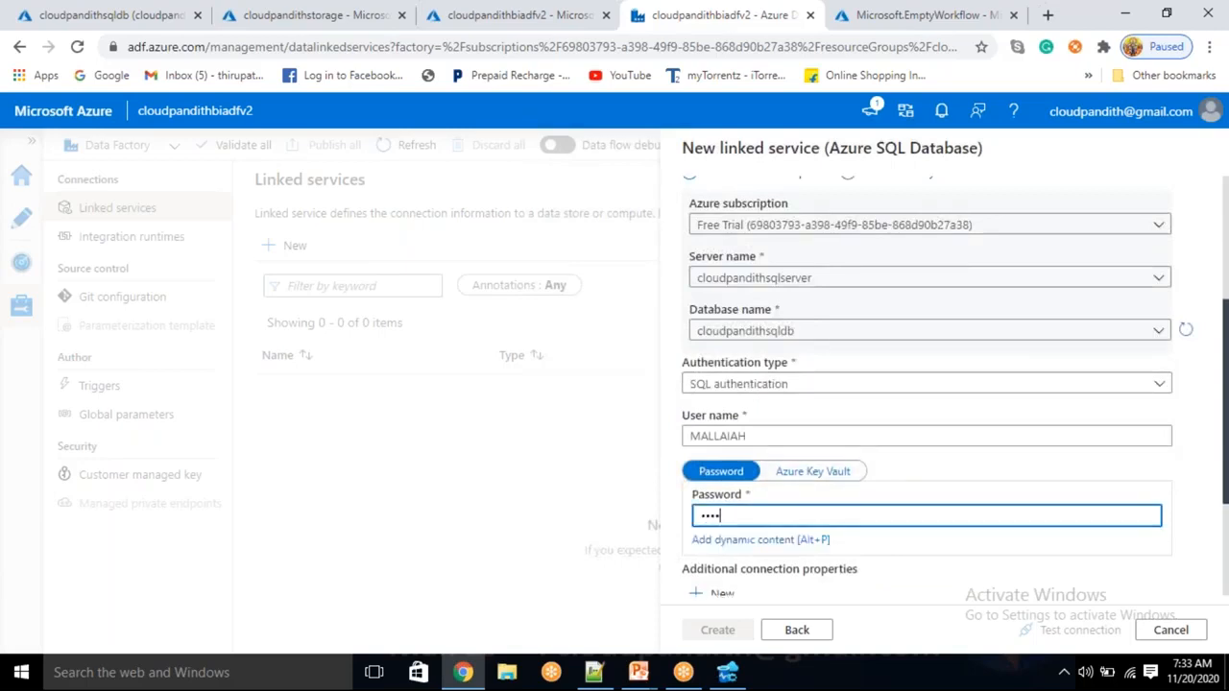
pyautogui.write('•••••••••••')
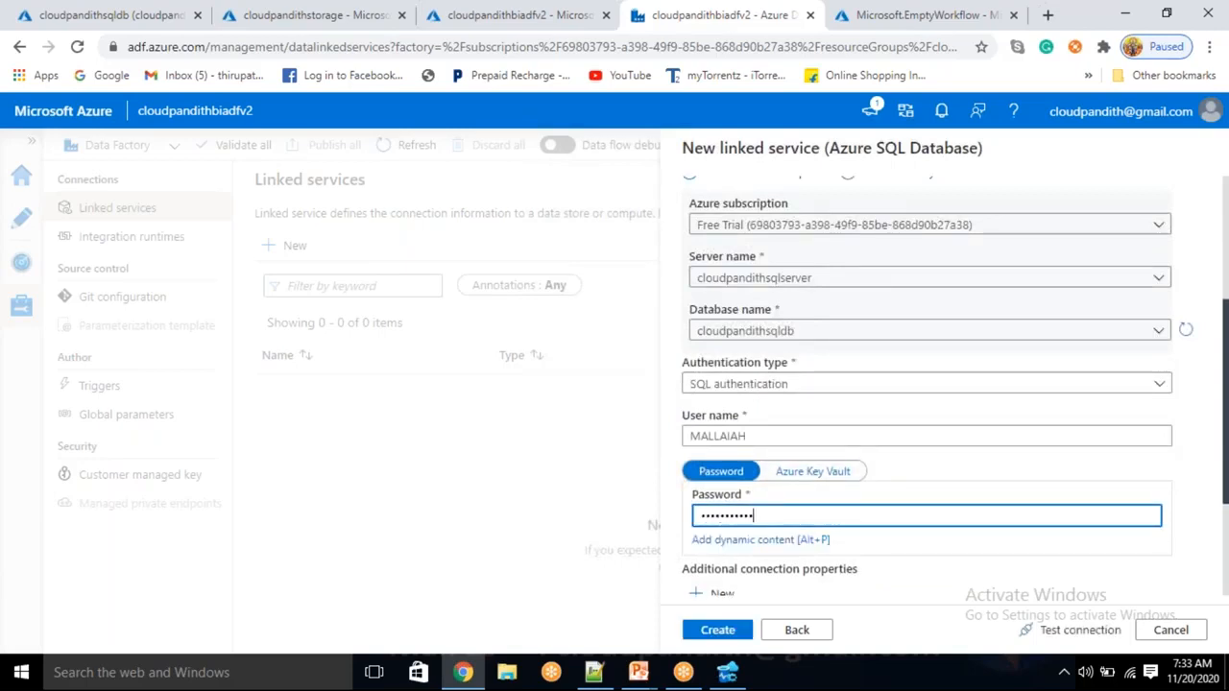
pyautogui.click(1080, 631)
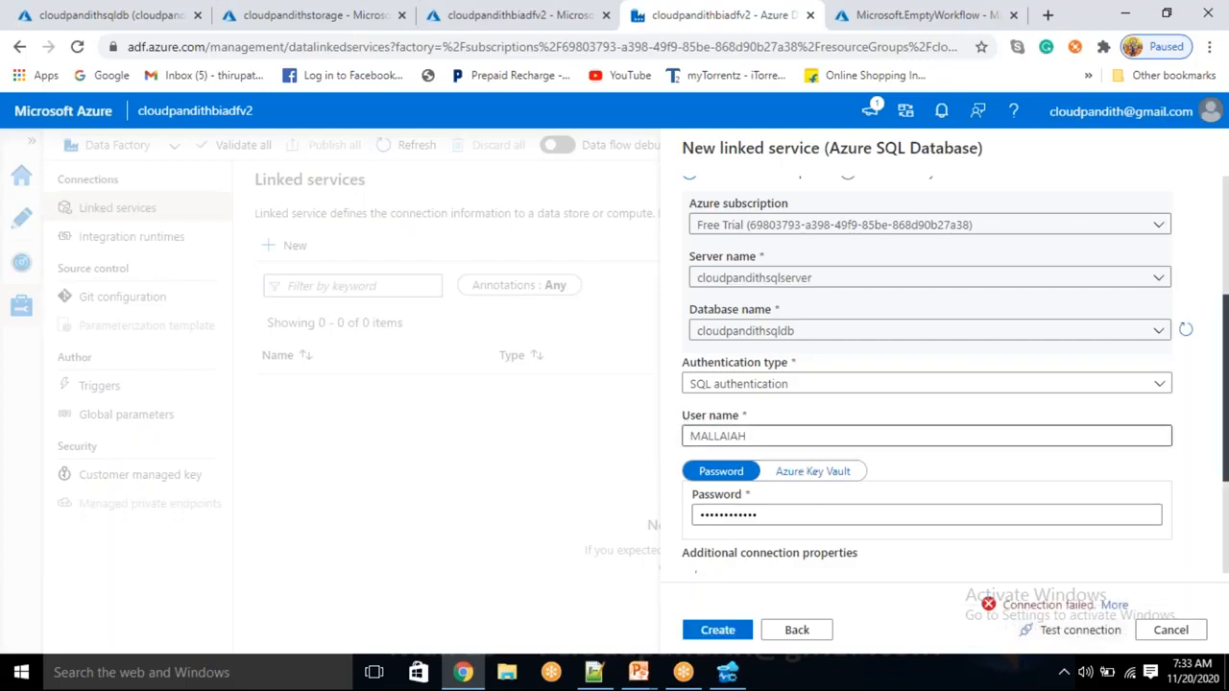
# Retype the SQL user name in lowercase and retest the connection
pyautogui.moveTo(783, 435); pyautogui.dragTo(558, 410)
pyautogui.press('BackSpace')
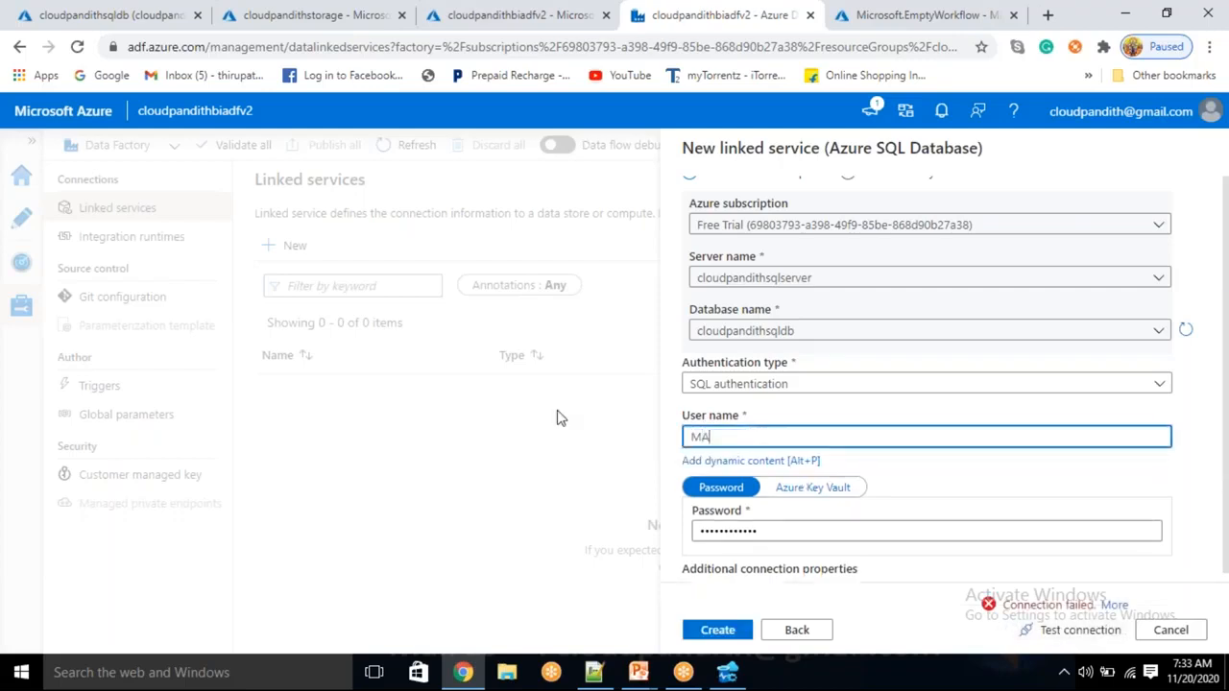
pyautogui.hotkey('ctrl', 'a')
pyautogui.write('m')
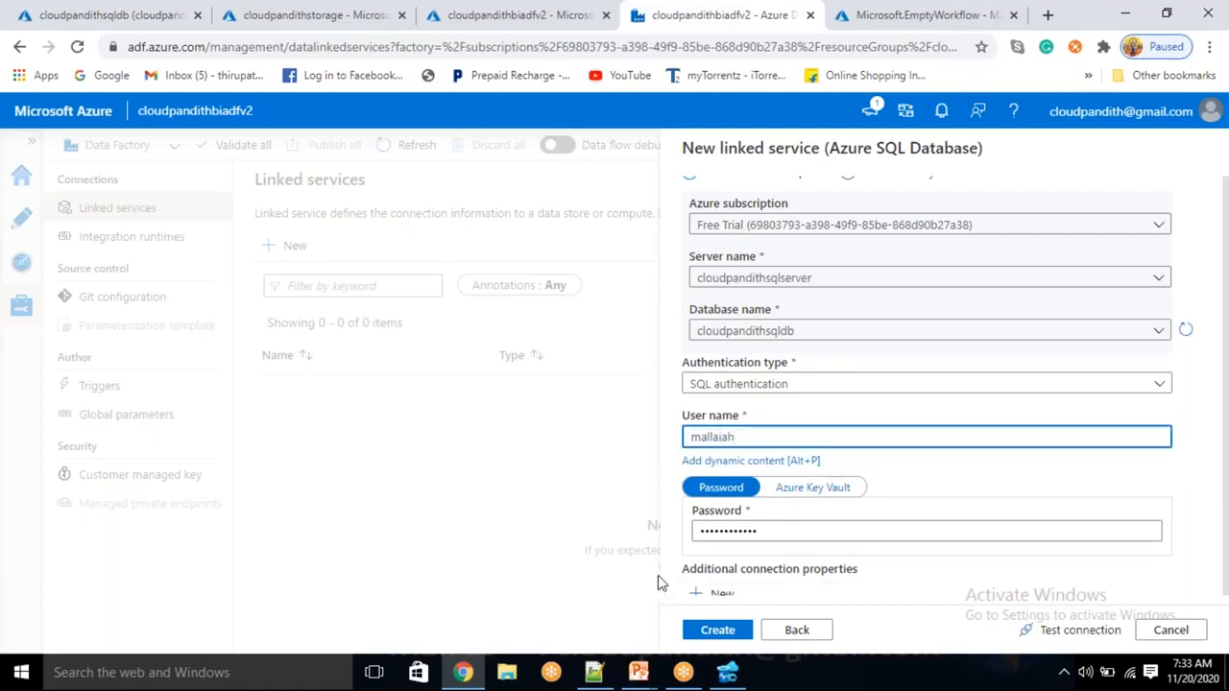
pyautogui.click(1085, 630)
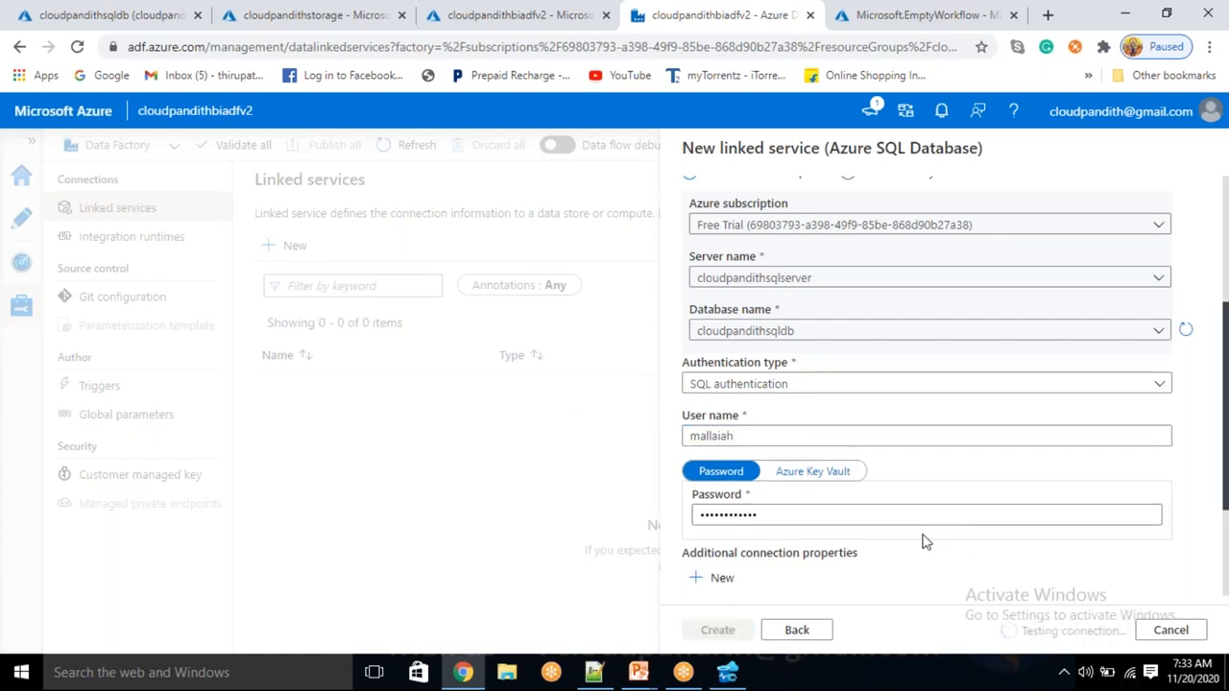
# Re-enter the password, retest the connection successfully, and create the LS_ASDB linked service
pyautogui.moveTo(779, 509); pyautogui.dragTo(470, 494)
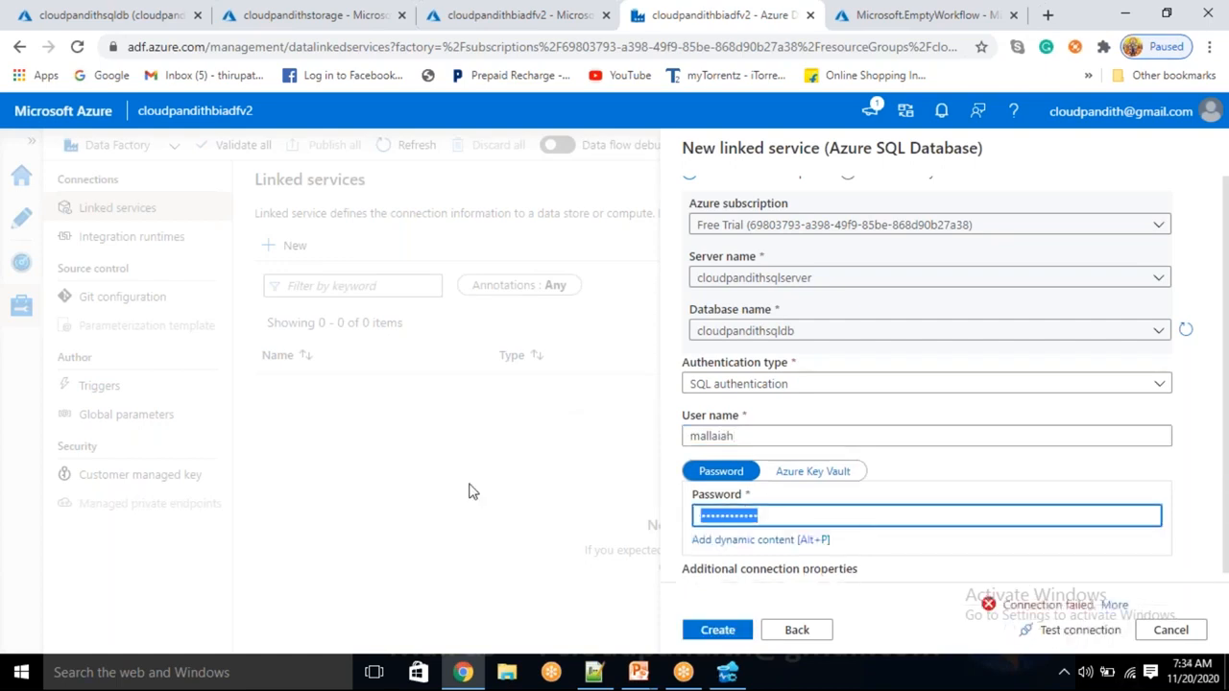
pyautogui.press('BackSpace')
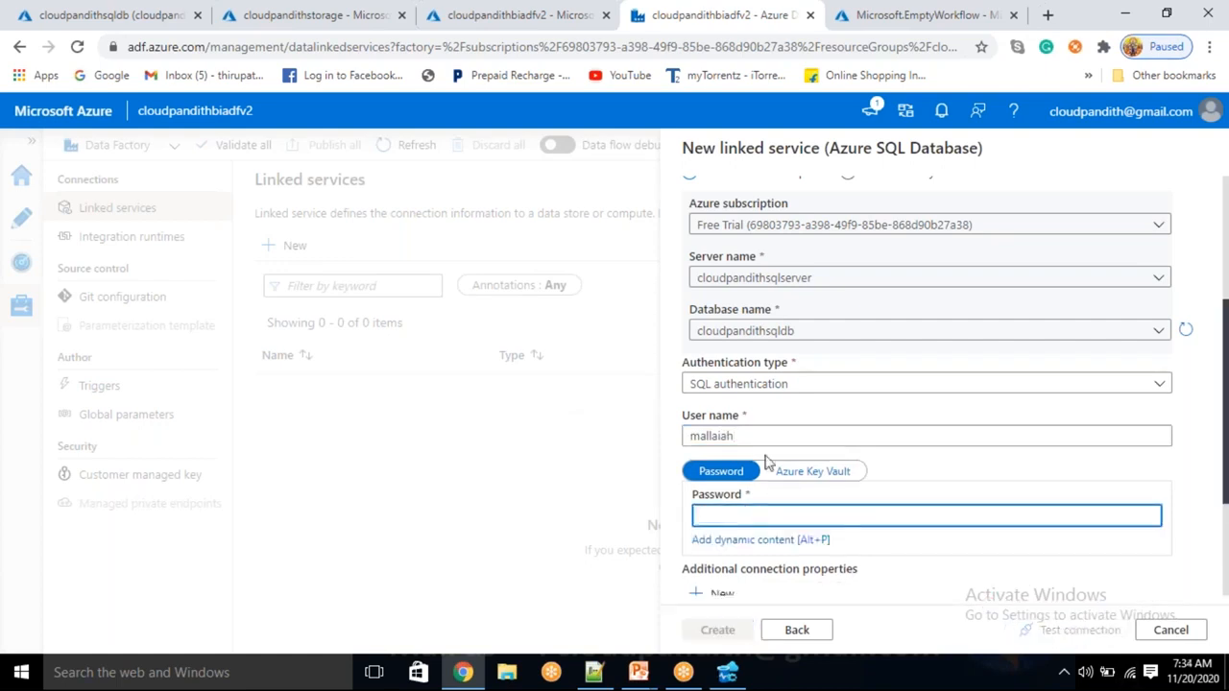
pyautogui.click(809, 439)
pyautogui.write('sd')
pyautogui.press('BackSpace')
pyautogui.click(755, 513)
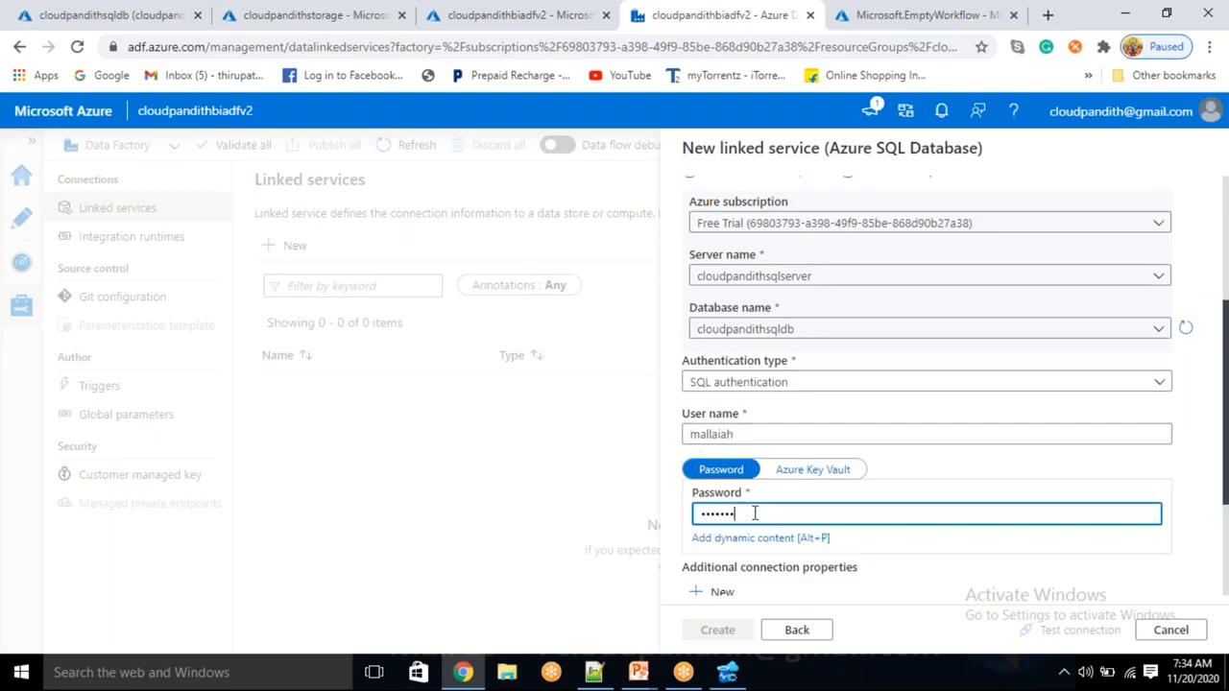
pyautogui.write('•')
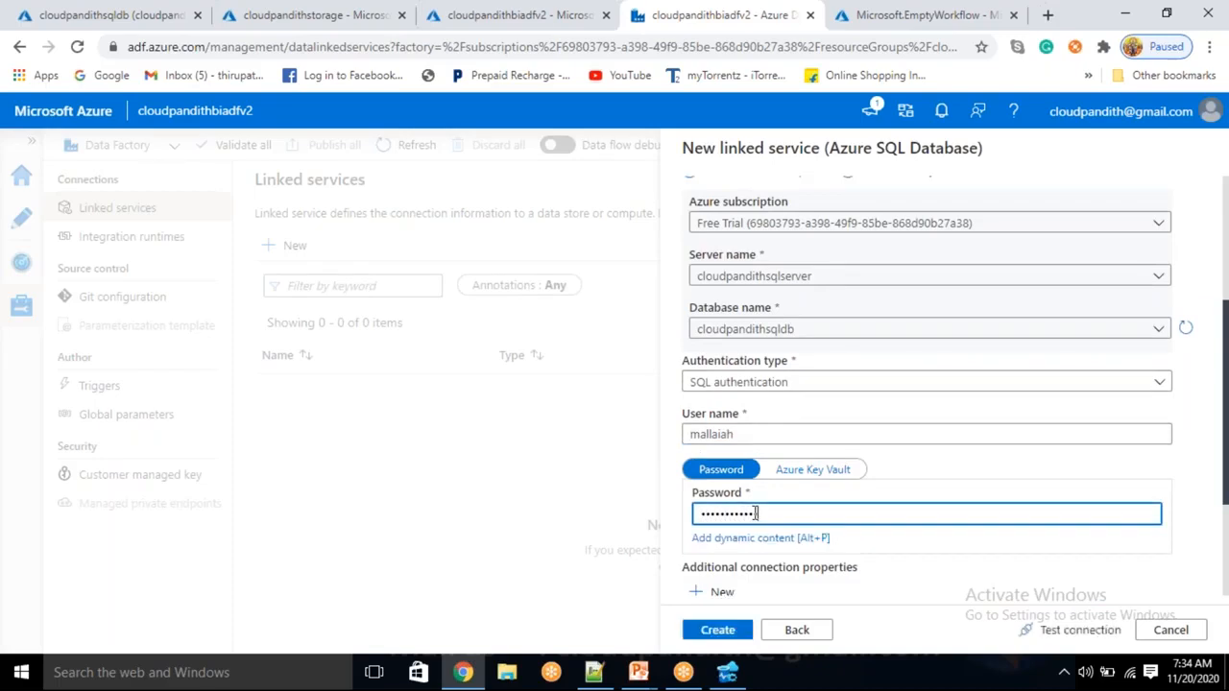
pyautogui.click(1077, 630)
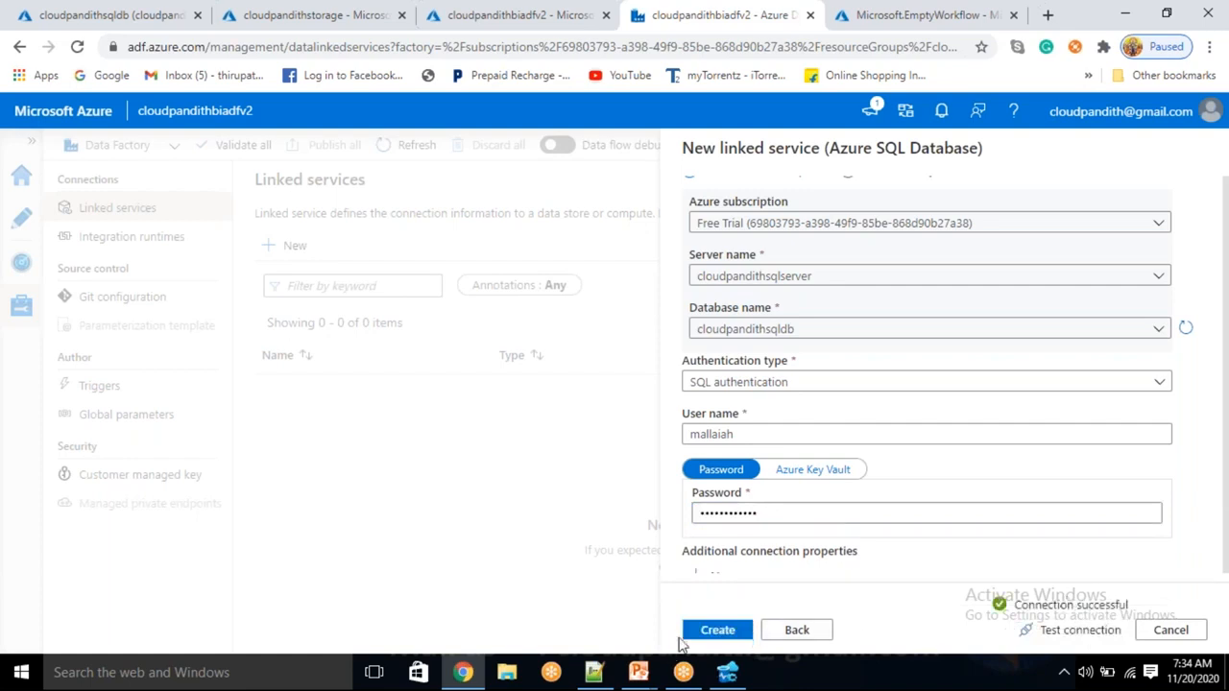
pyautogui.click(709, 634)
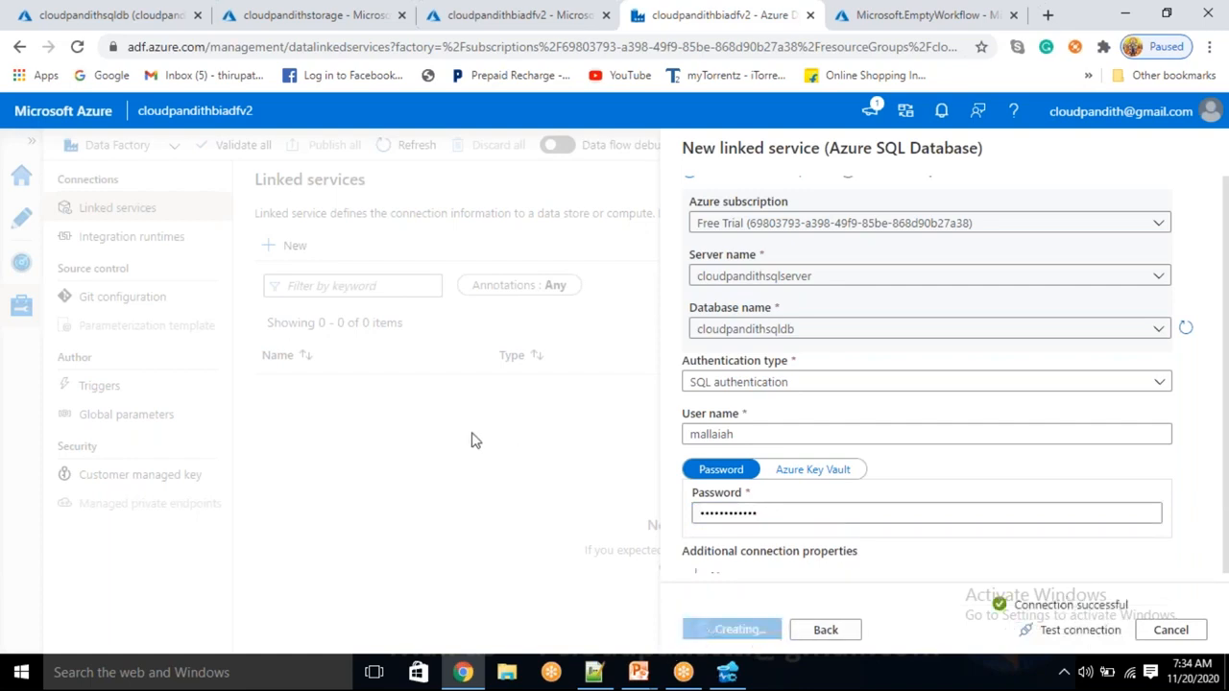
# Start a new Azure Blob Storage linked service and name it LS_ABS
pyautogui.click(295, 245)
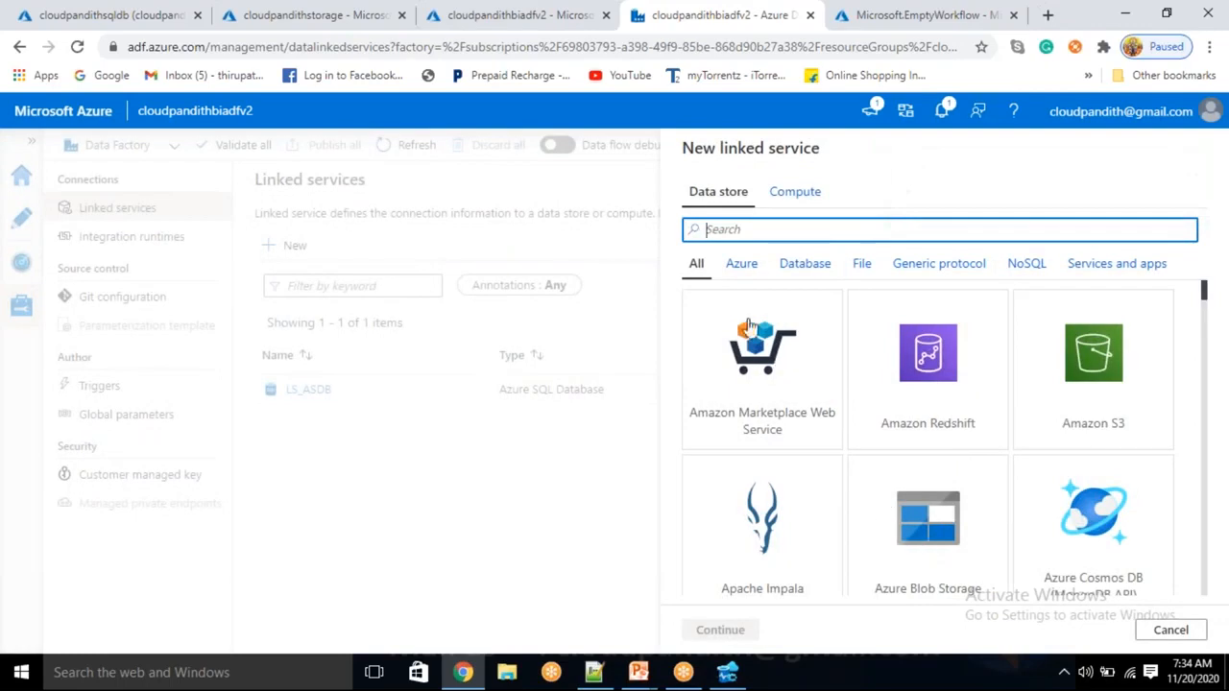
pyautogui.click(950, 518)
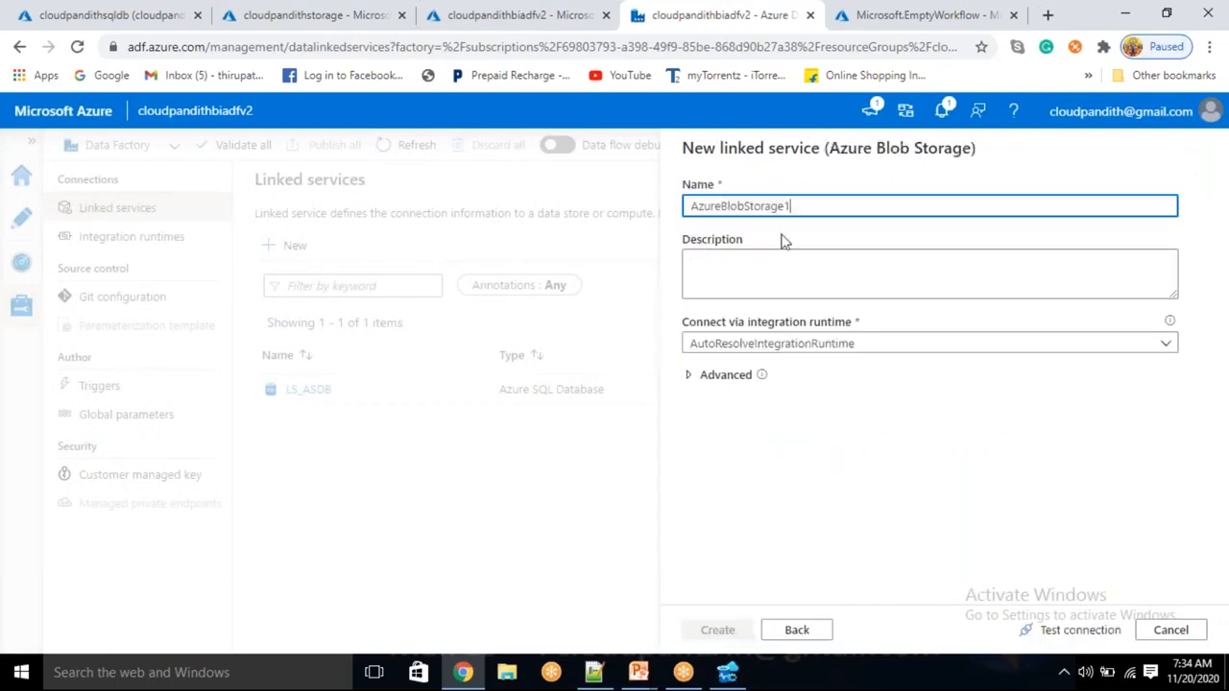
pyautogui.moveTo(794, 207); pyautogui.dragTo(593, 208)
pyautogui.press('BackSpace')
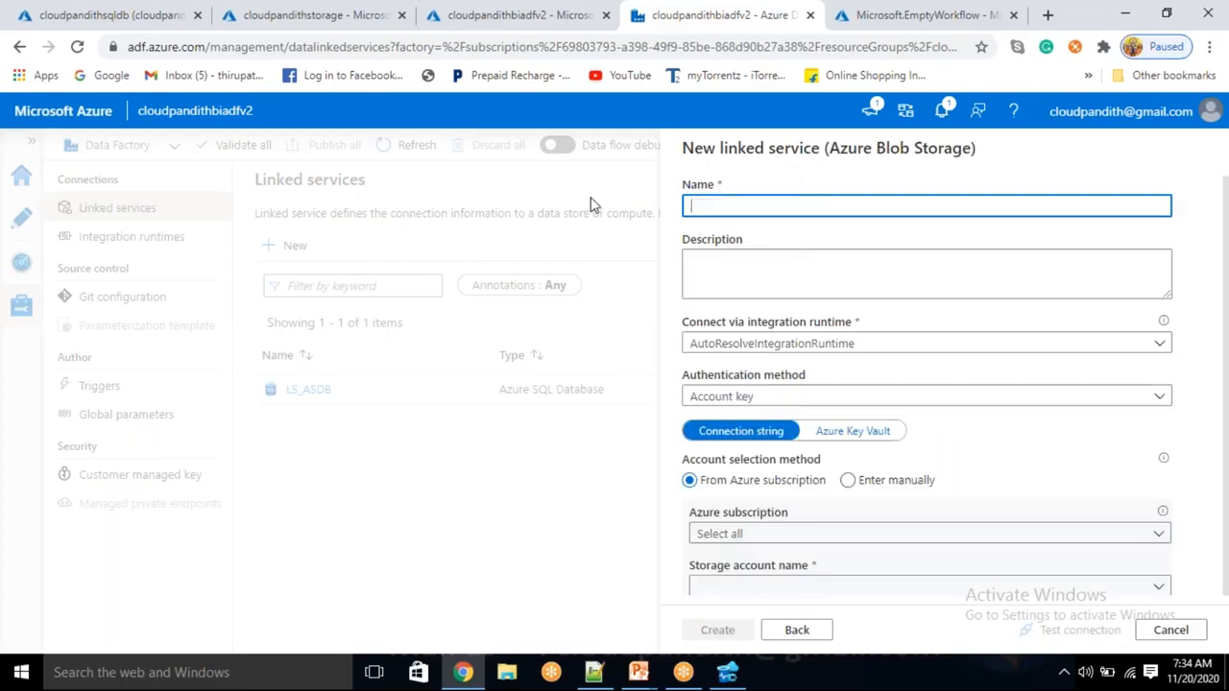
pyautogui.write('ls_a')
pyautogui.write('LS_ABS')
# Connect LS_ABS to the cloudpandithstorage account on Free Trial, test it, and create it
pyautogui.scroll(-2, 793, 327)
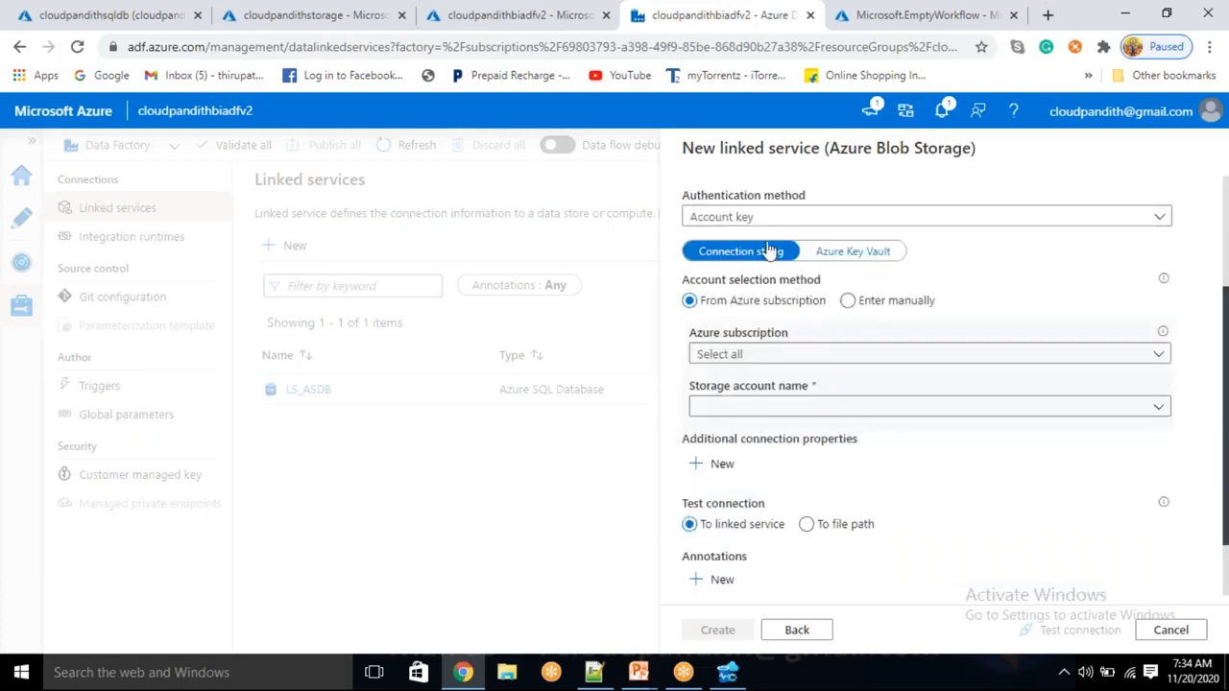
pyautogui.click(727, 355)
pyautogui.click(730, 408)
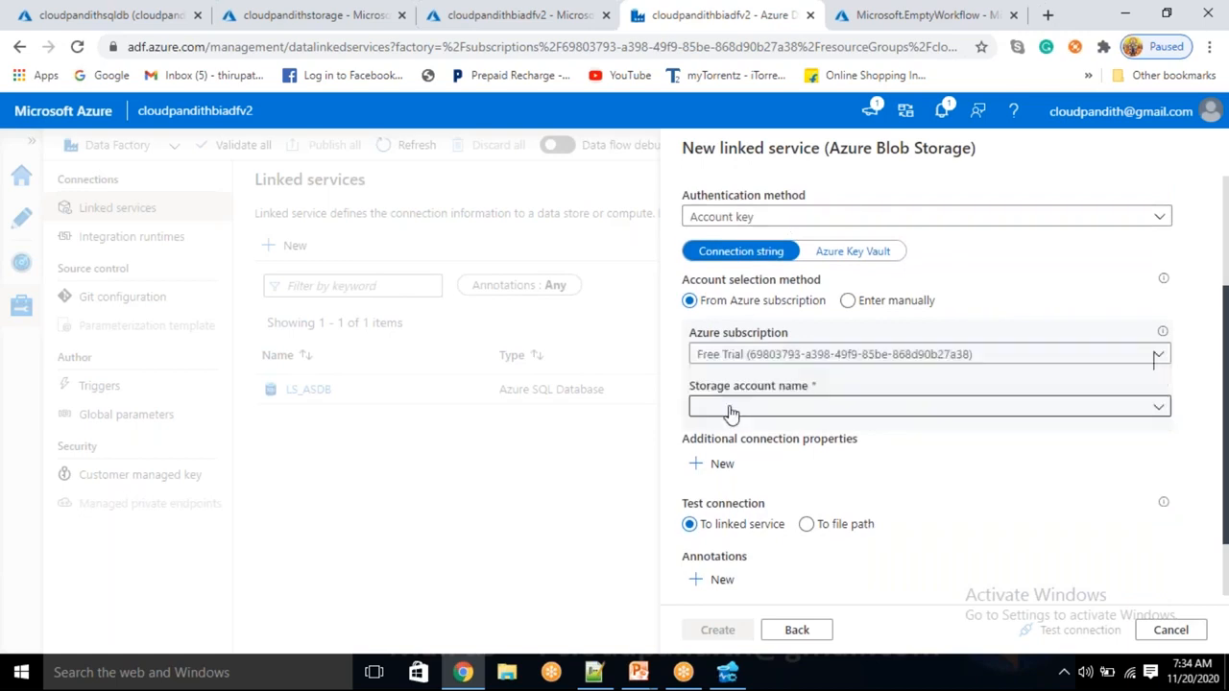
pyautogui.click(730, 411)
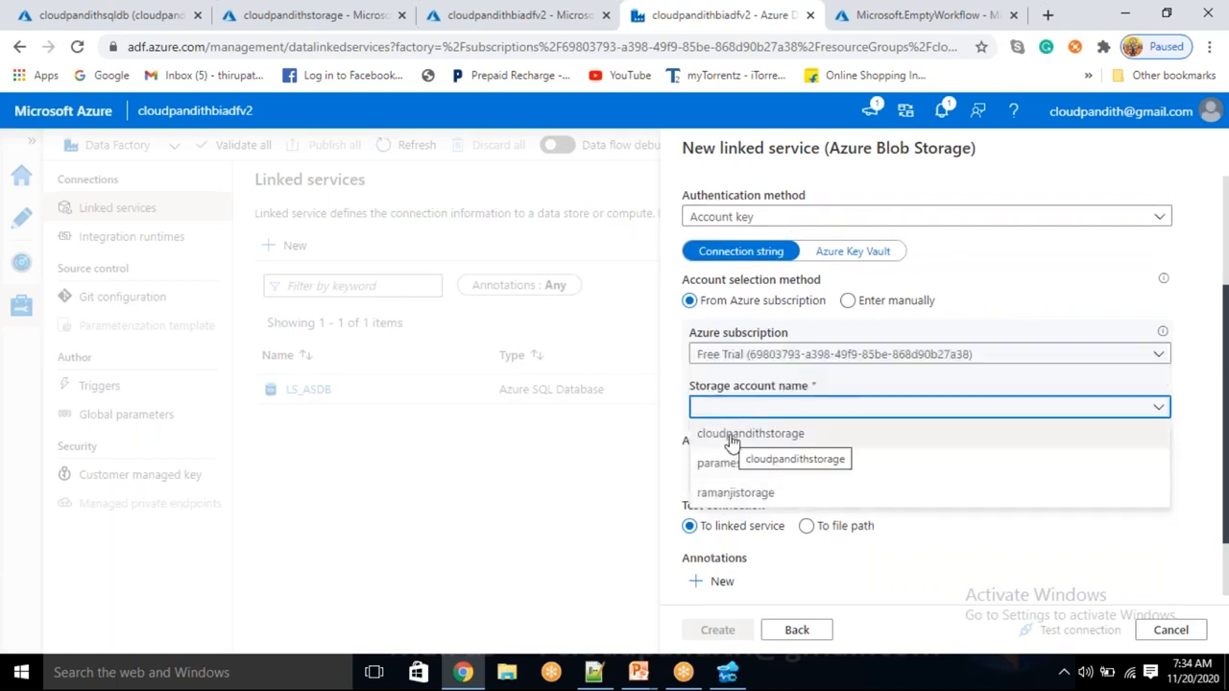
pyautogui.click(730, 437)
pyautogui.click(1049, 633)
pyautogui.click(718, 632)
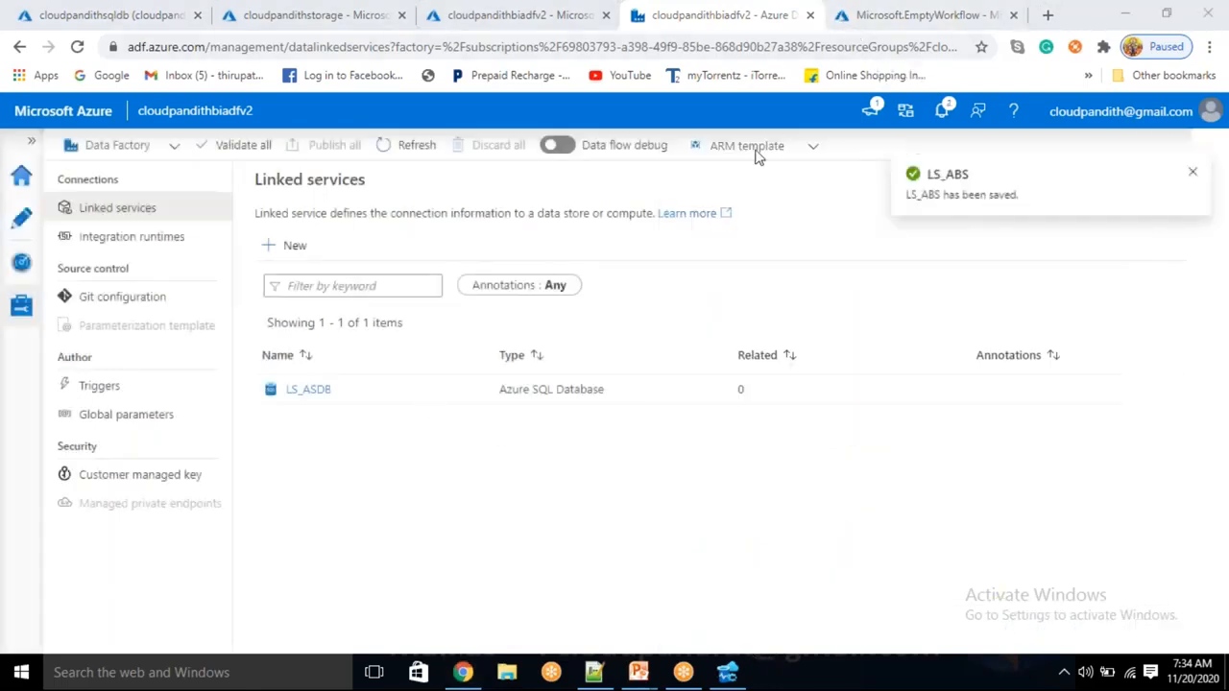
# Start a new Azure SQL Database dataset from the Datasets actions in Author
pyautogui.click(23, 226)
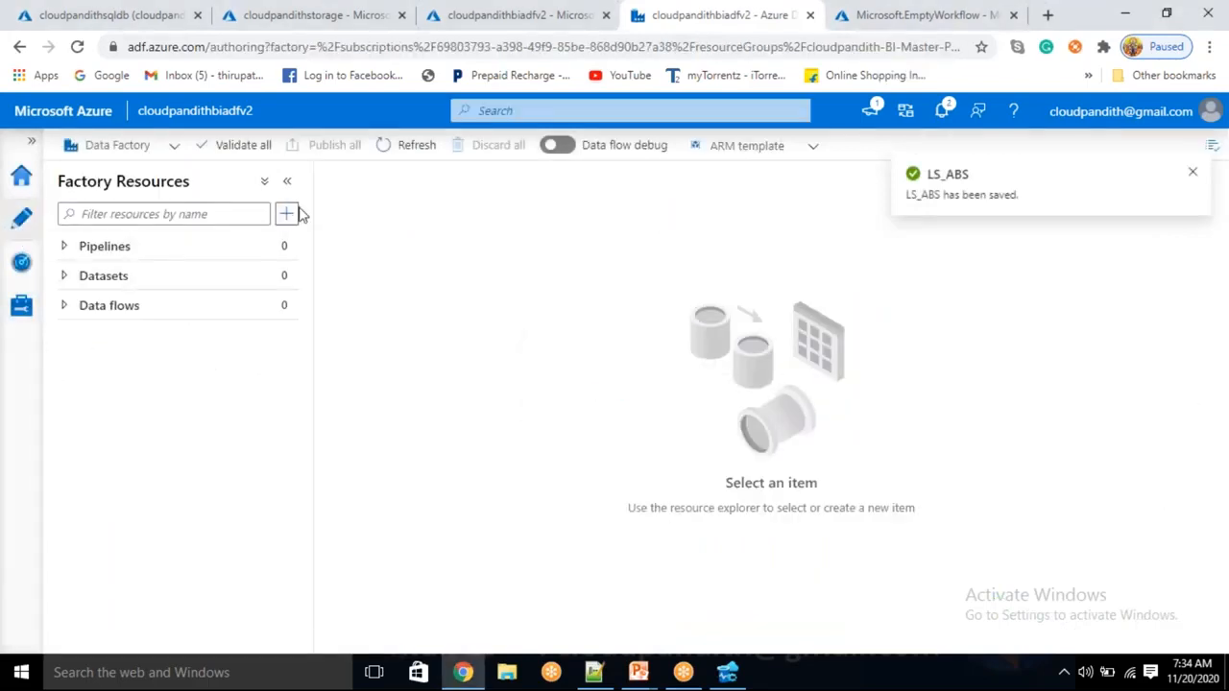
pyautogui.click(288, 285)
pyautogui.click(316, 304)
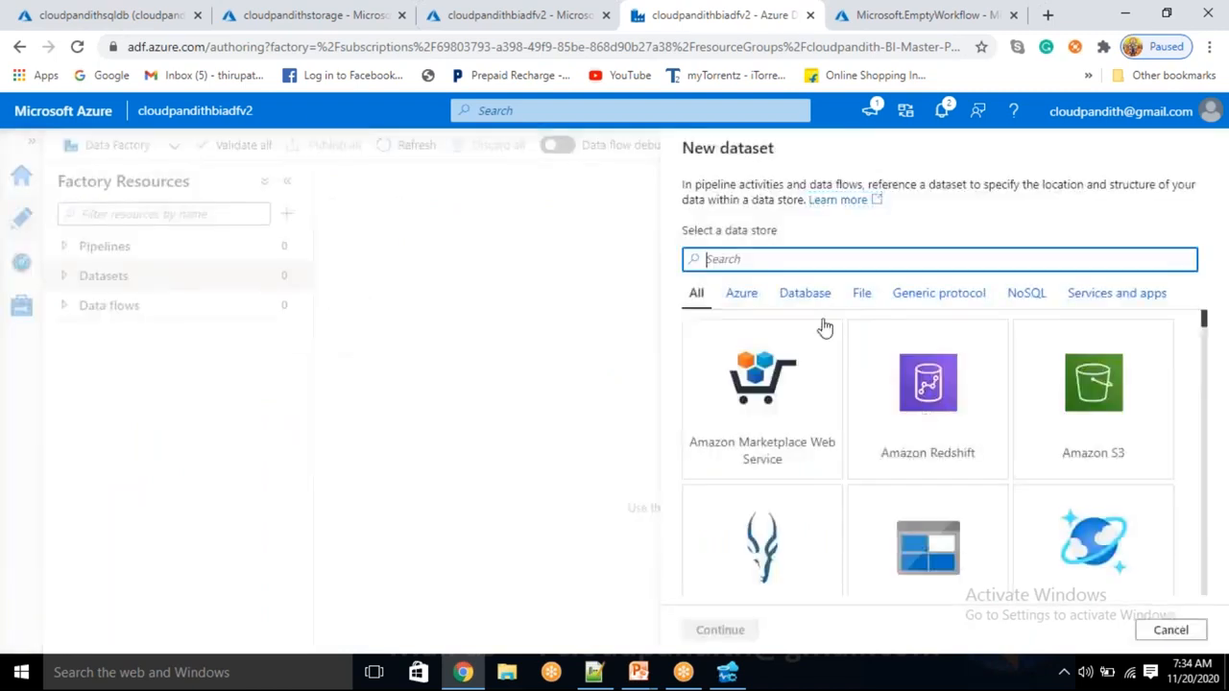
pyautogui.write('SQL DA')
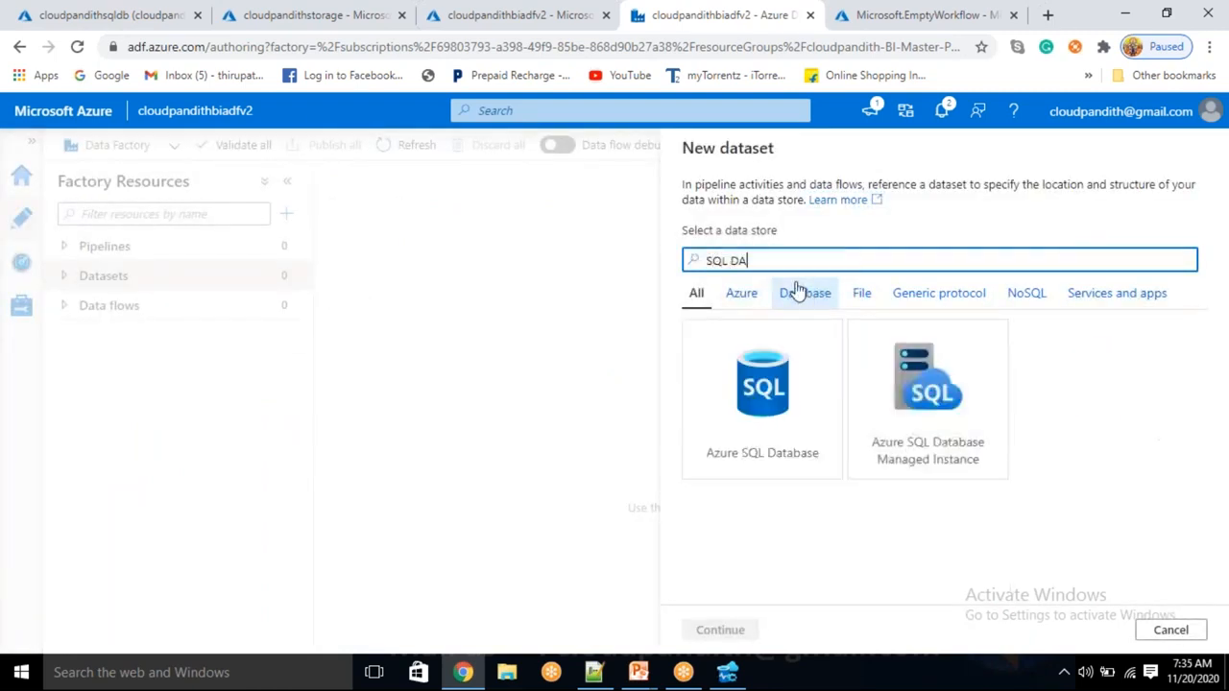
pyautogui.click(763, 394)
pyautogui.click(734, 632)
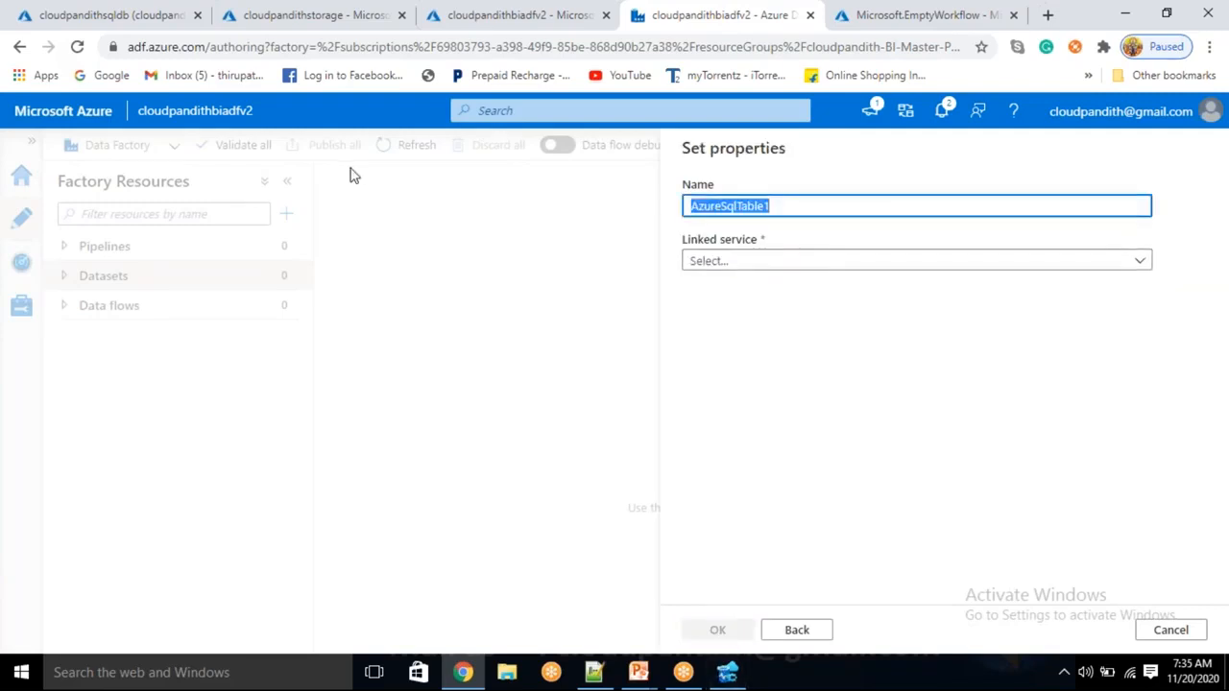
# Name the dataset DS_ASDB_Source, link it to LS_ASDB, and create it
pyautogui.press('BackSpace')
pyautogui.write('dS_ASDB_Source')
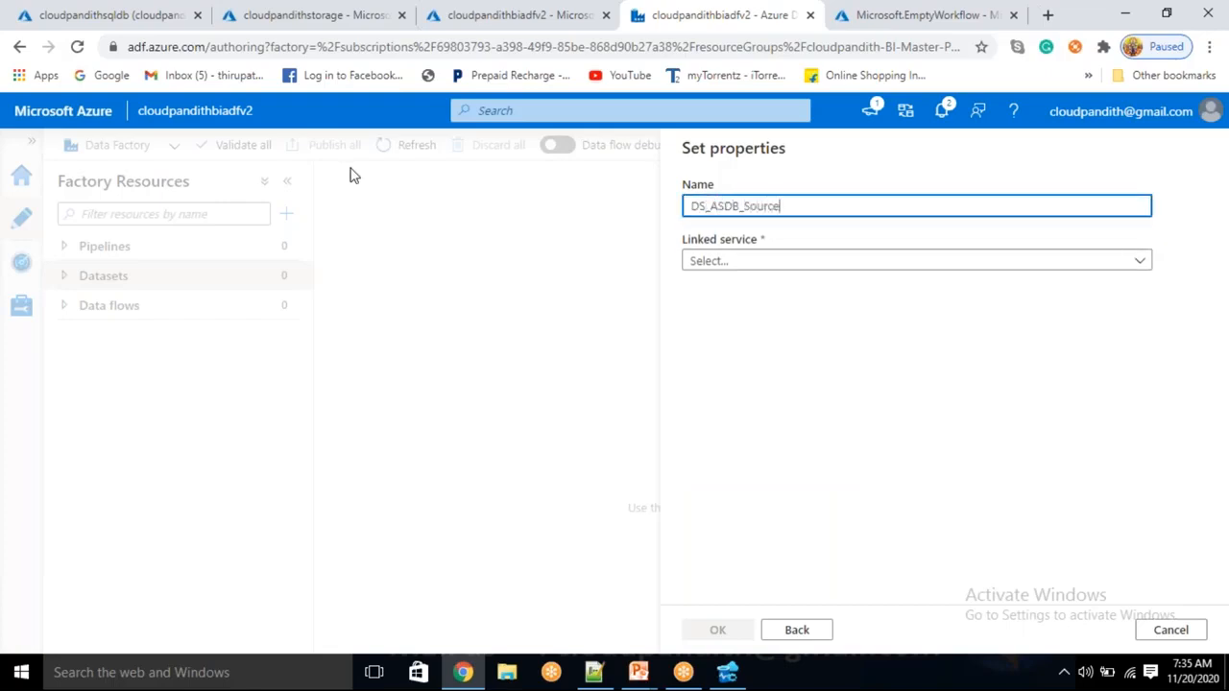
pyautogui.click(770, 261)
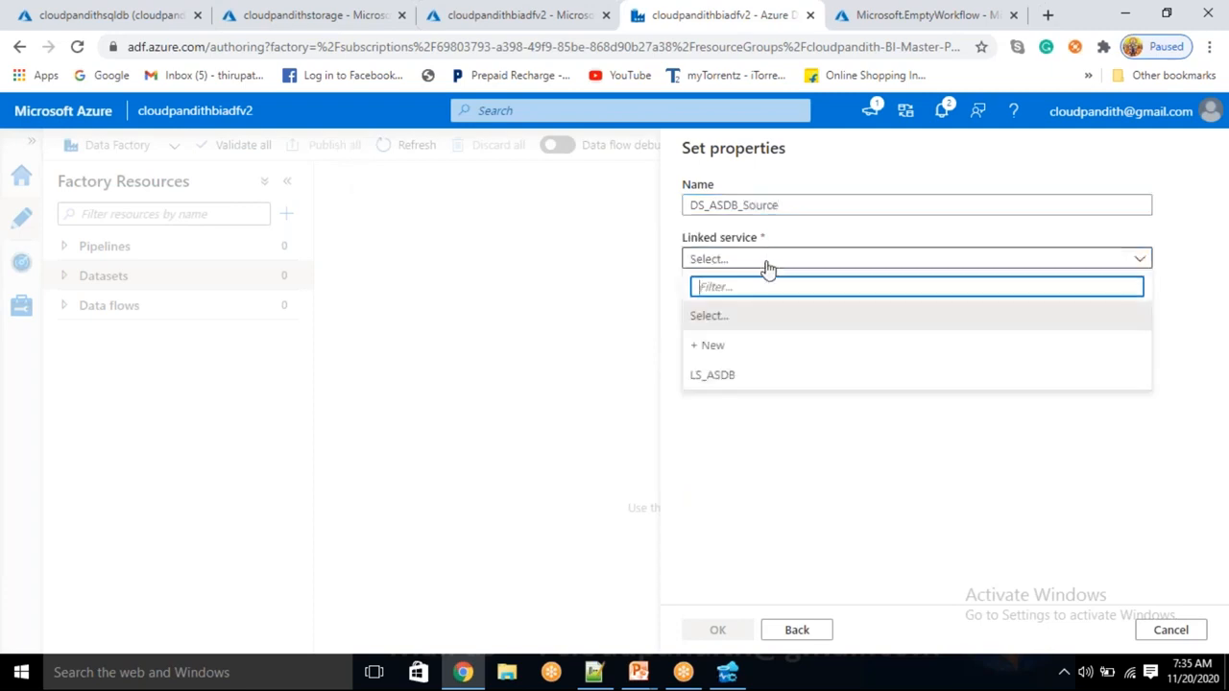
pyautogui.click(715, 376)
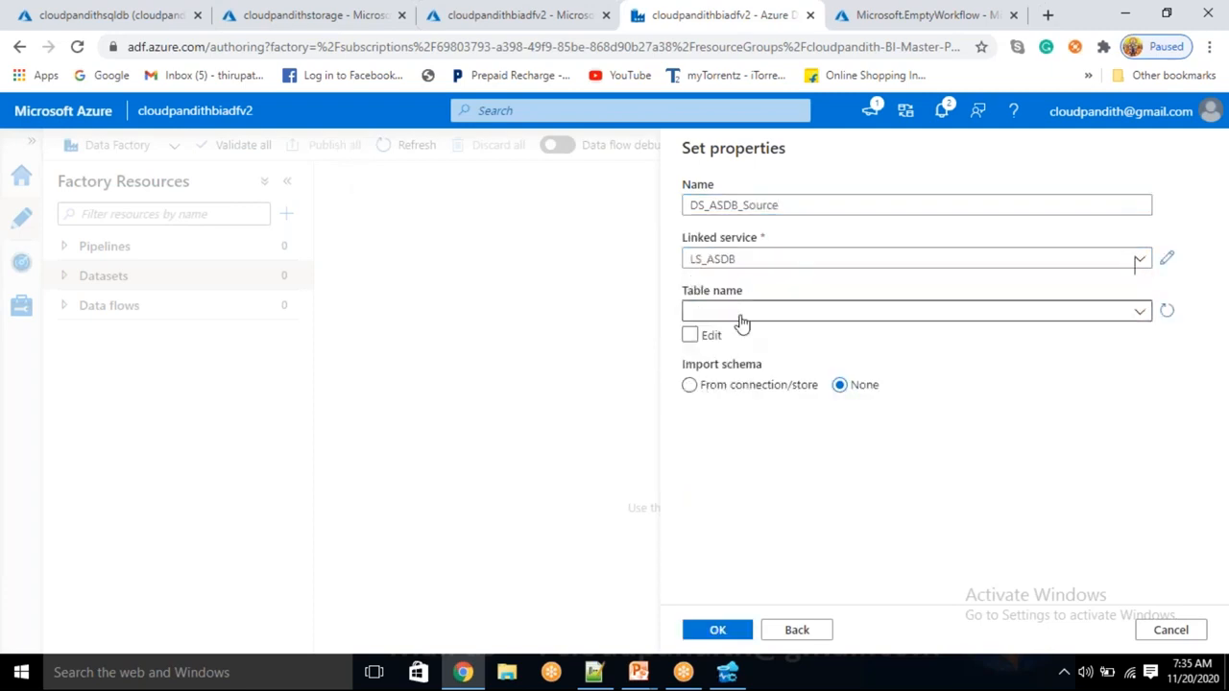
pyautogui.click(720, 634)
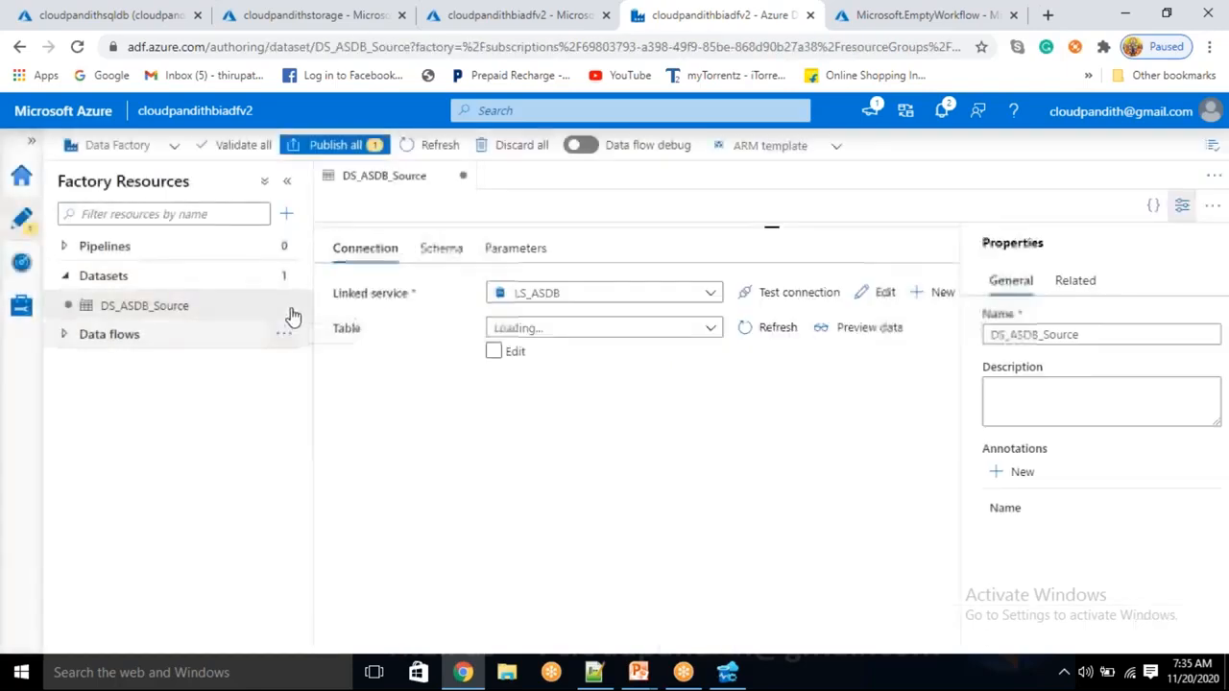
# Add String parameters schemaname and tablename on the dataset's Parameters tab
pyautogui.click(530, 251)
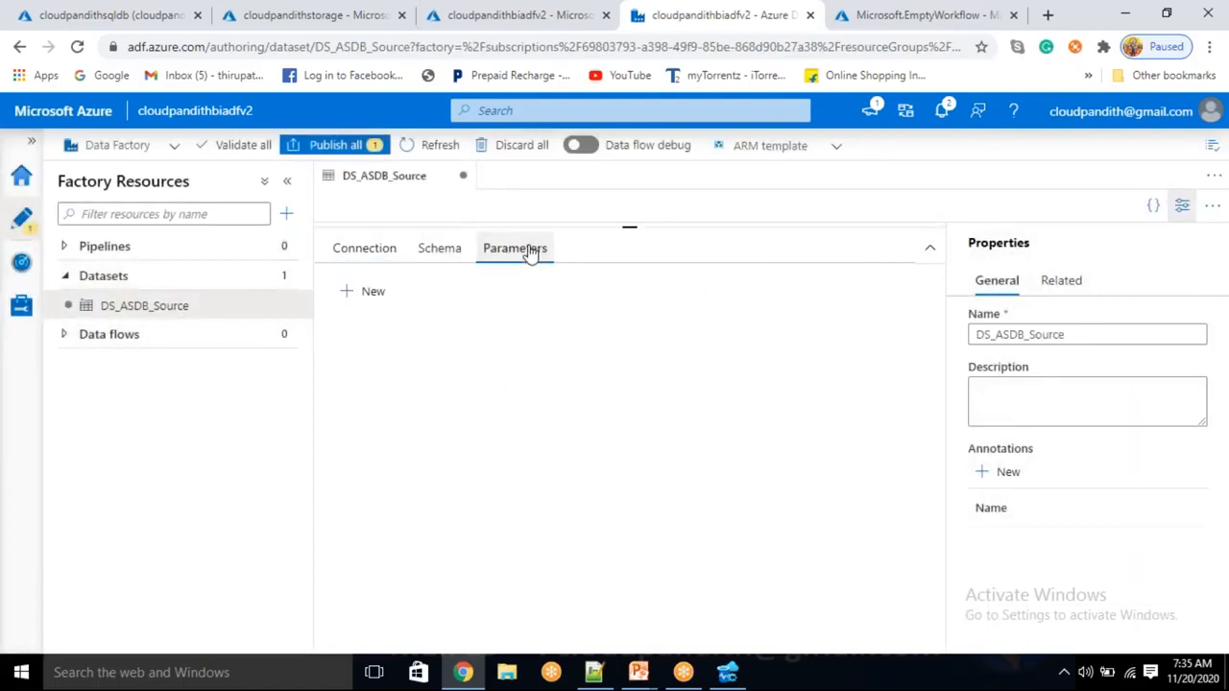
pyautogui.click(362, 293)
pyautogui.click(474, 366)
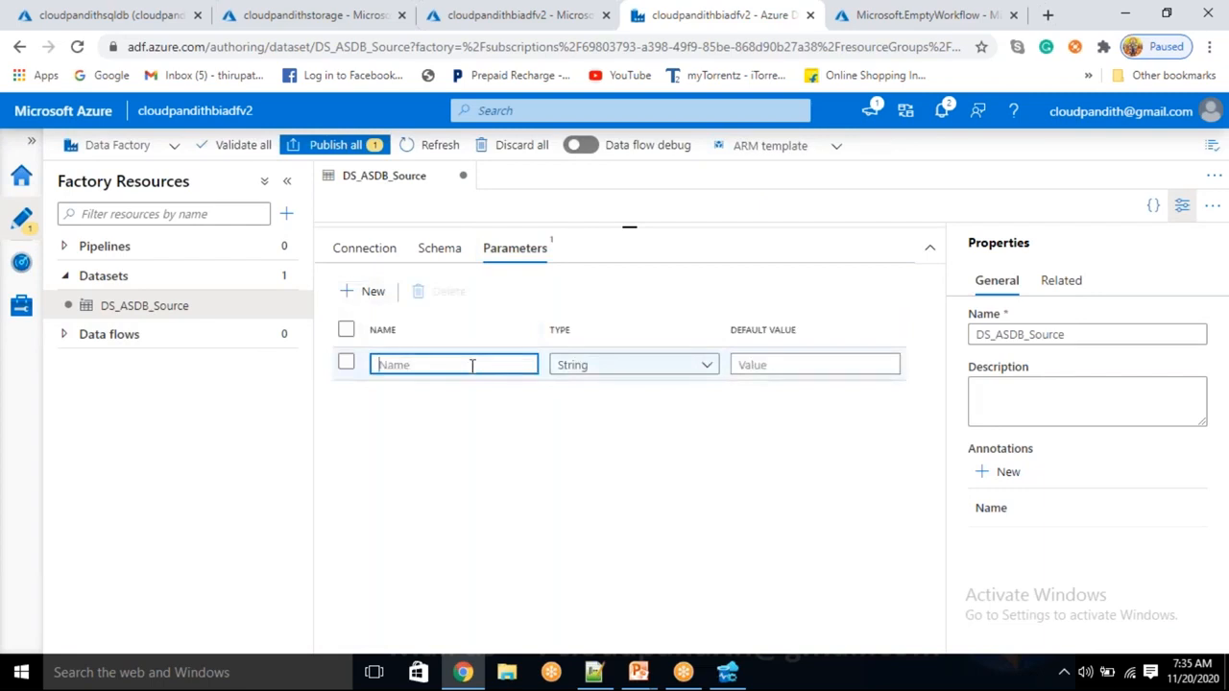
pyautogui.write('schemanemae')
pyautogui.click(360, 293)
pyautogui.click(403, 402)
pyautogui.write('tabl')
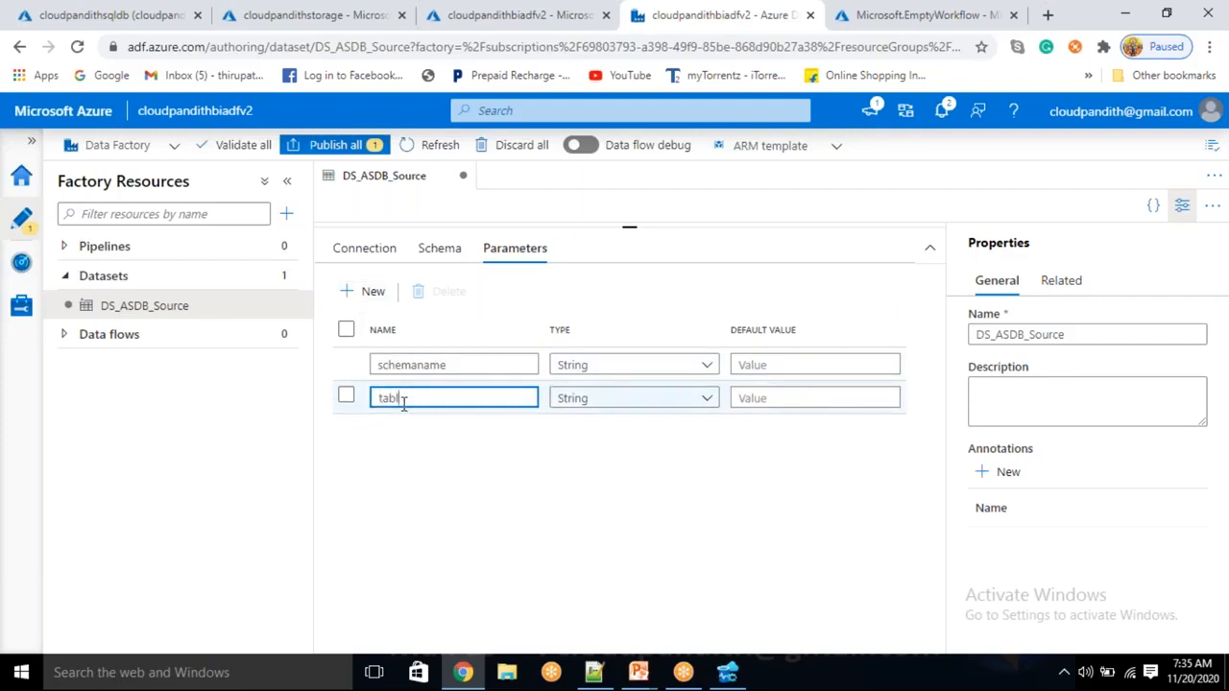
pyautogui.write('ename')
pyautogui.click(348, 247)
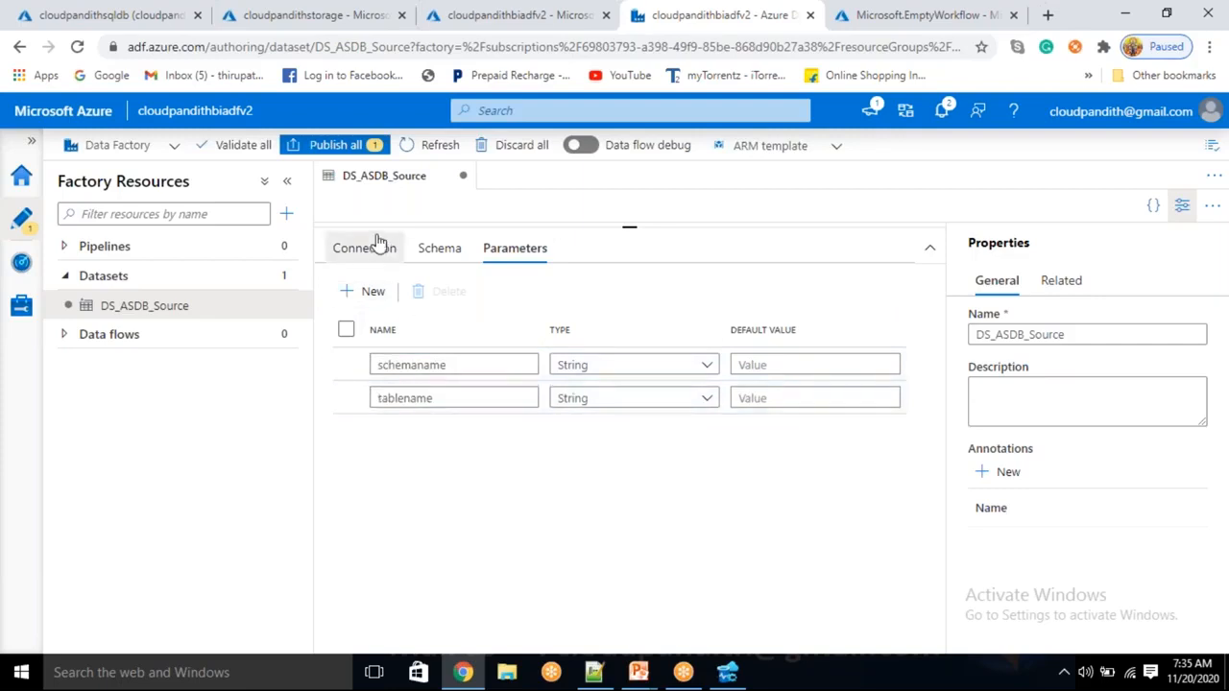
pyautogui.click(489, 373)
pyautogui.click(531, 373)
pyautogui.scroll(-2, 803, 559)
pyautogui.click(787, 557)
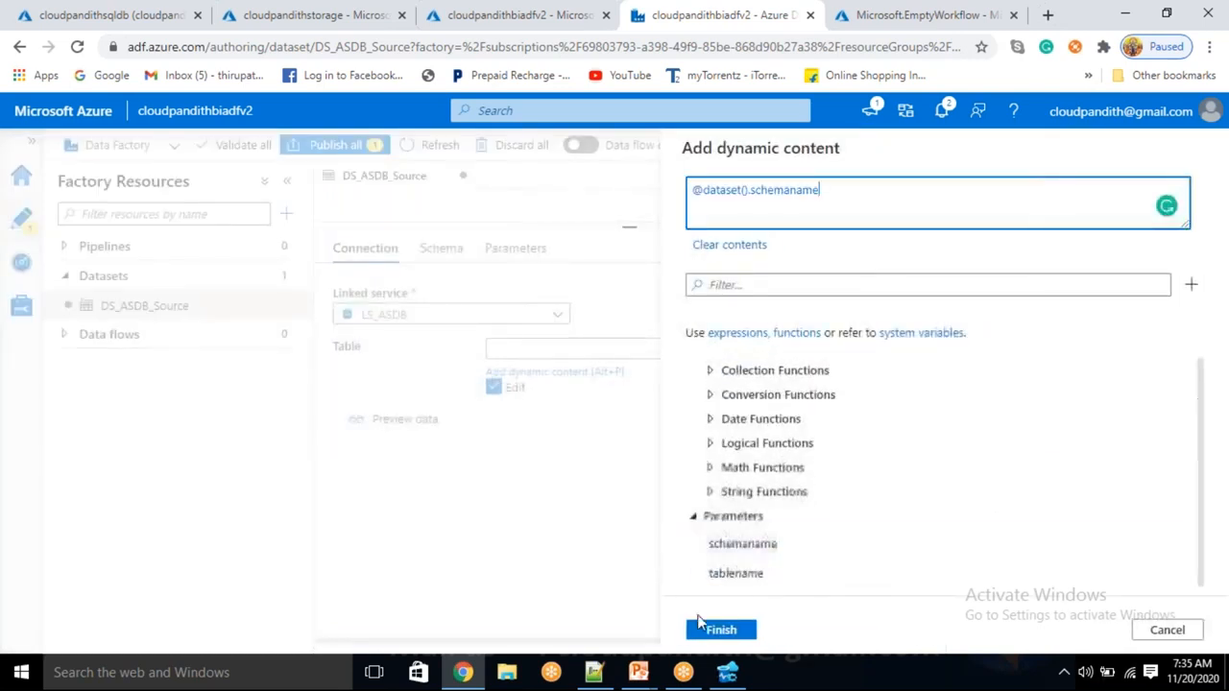
pyautogui.click(721, 630)
pyautogui.click(752, 353)
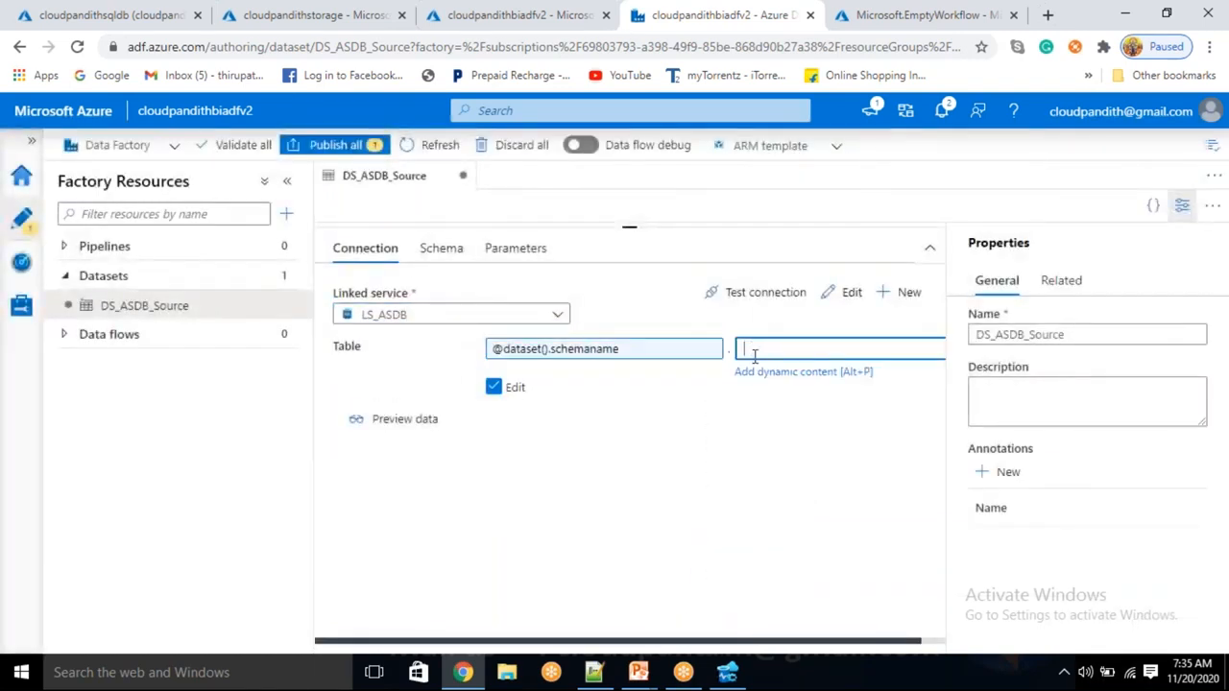
pyautogui.click(768, 373)
pyautogui.scroll(-2, 803, 579)
pyautogui.click(759, 576)
pyautogui.click(722, 629)
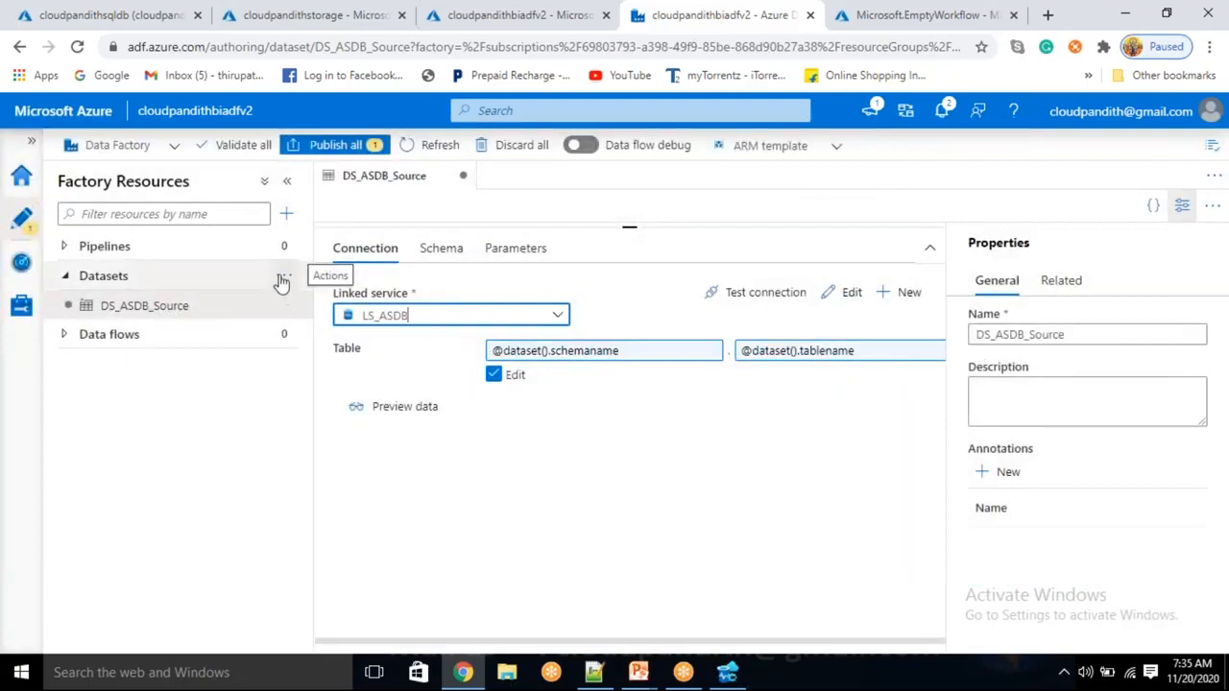
pyautogui.click(284, 276)
pyautogui.click(334, 303)
# Choose the sink's data store and the DelimitedText format for the new dataset
pyautogui.click(922, 576)
pyautogui.click(741, 636)
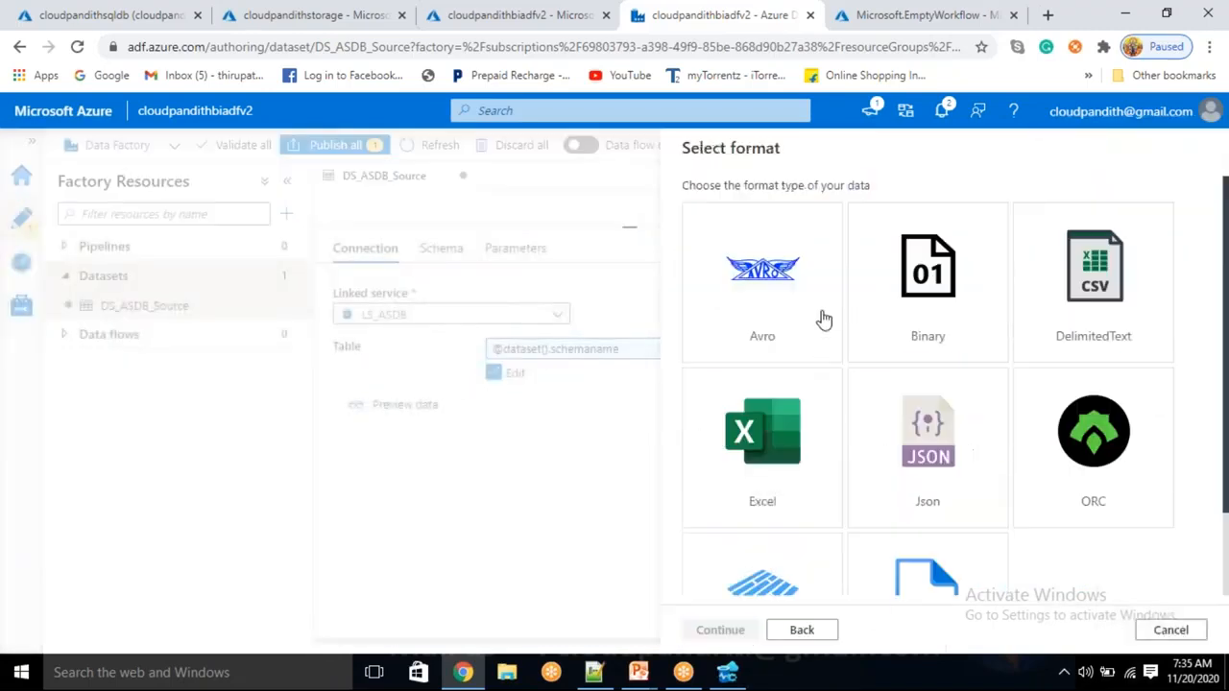
pyautogui.click(1113, 276)
pyautogui.click(749, 633)
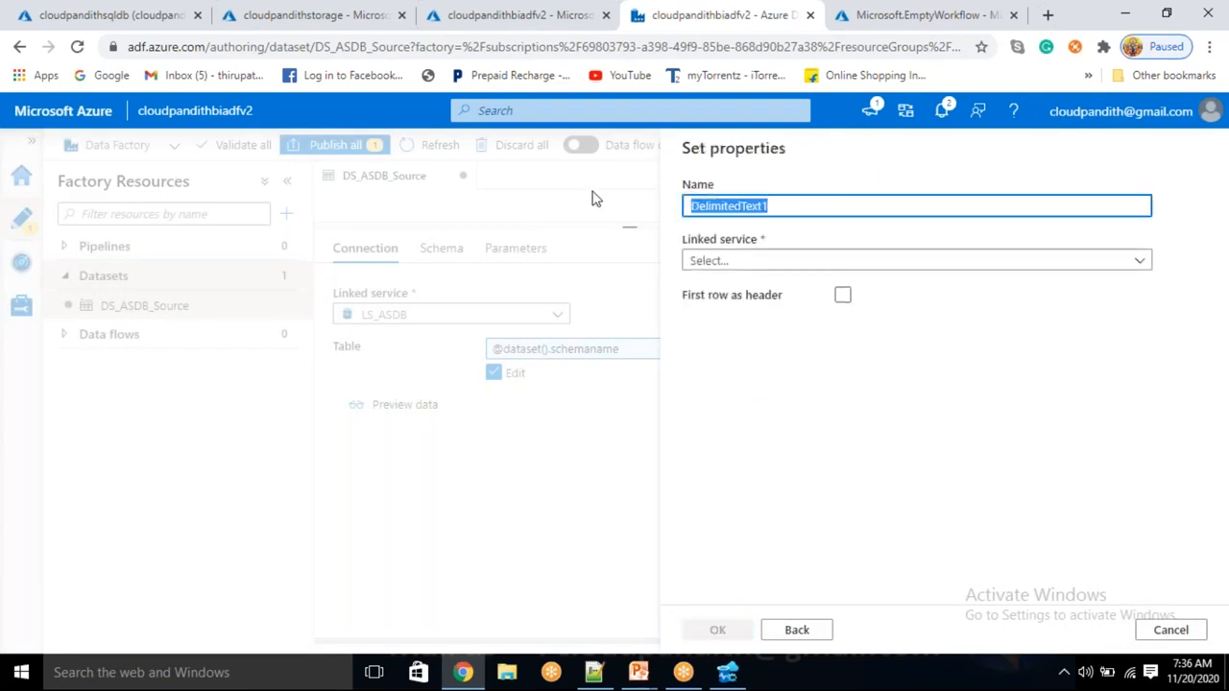
# Name the dataset DS_ABS_Sink on linked service LS_ABS, first row as header, and create it
pyautogui.press('BackSpace')
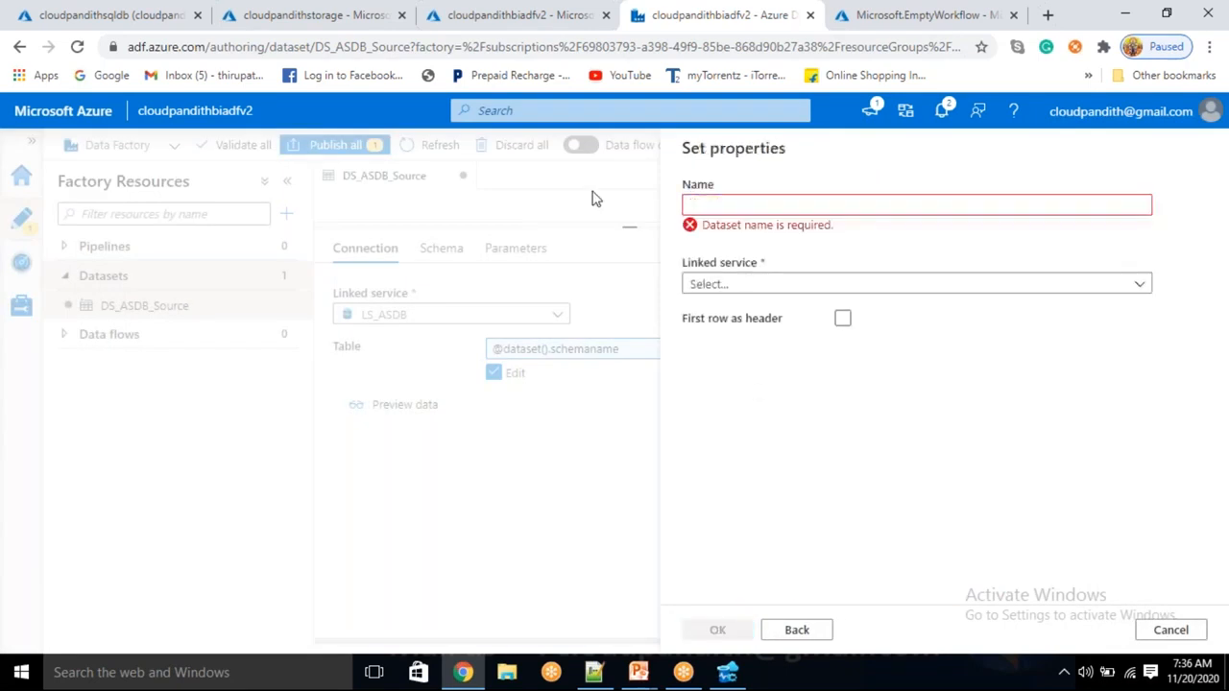
pyautogui.write('DS_ABS')
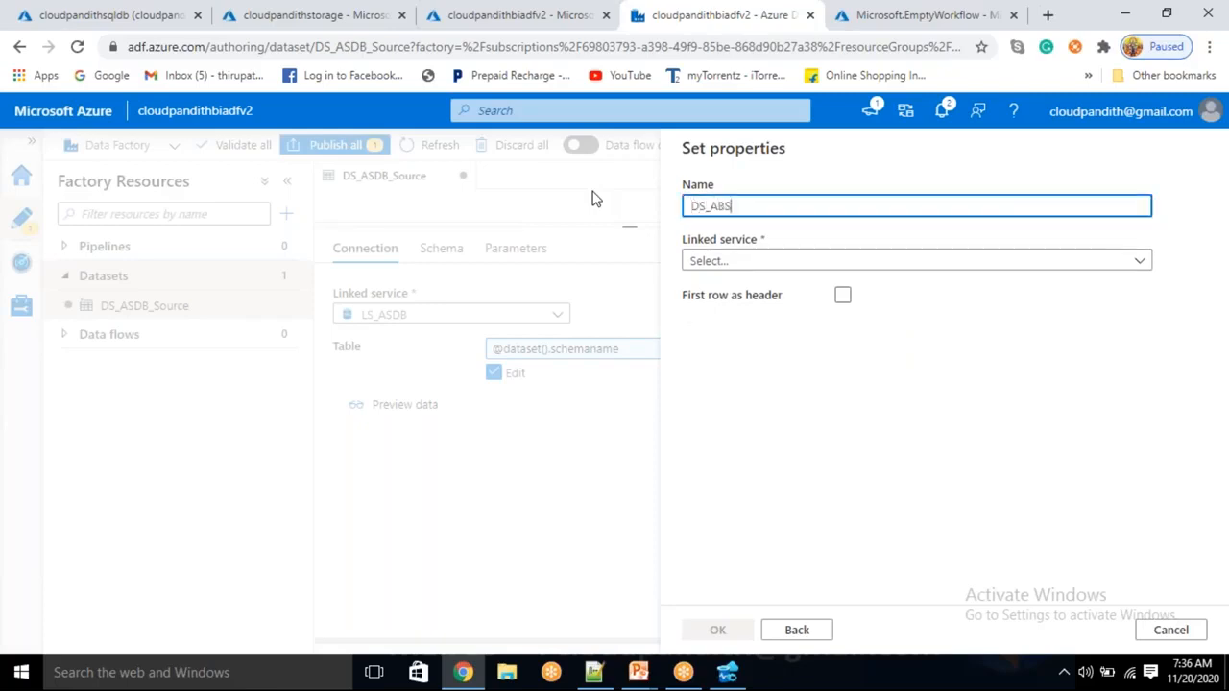
pyautogui.write('_Sink')
pyautogui.press('Tab')
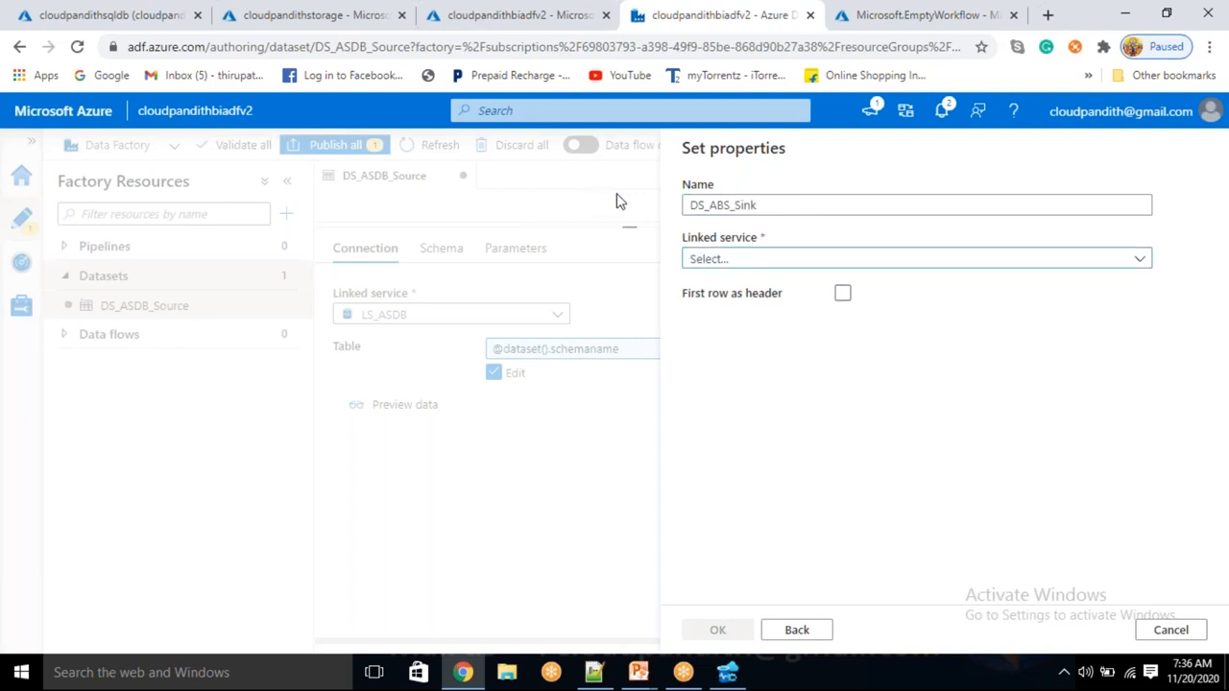
pyautogui.click(949, 266)
pyautogui.click(768, 375)
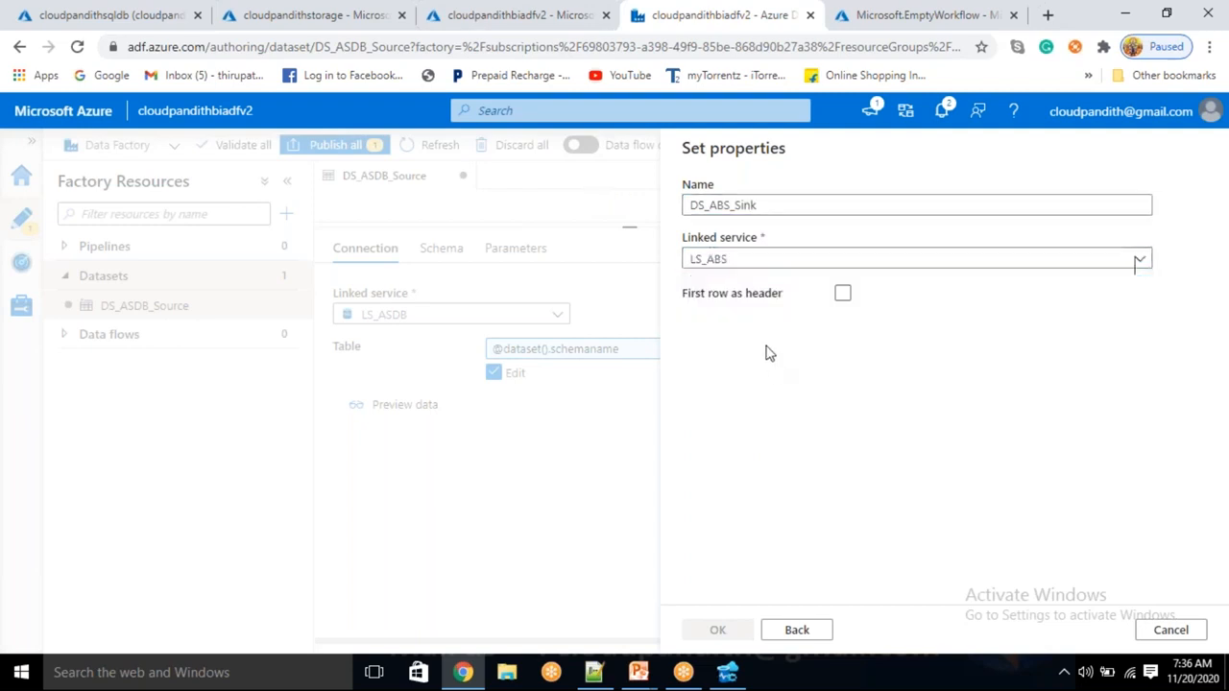
pyautogui.click(719, 309)
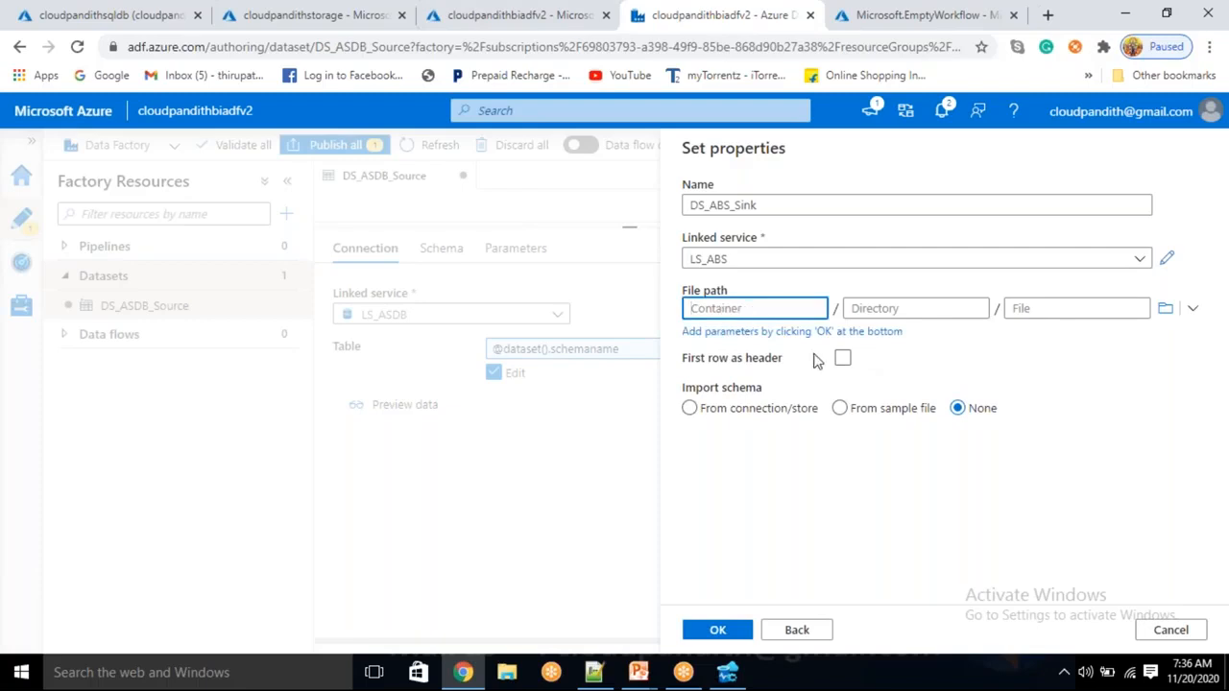
pyautogui.click(843, 359)
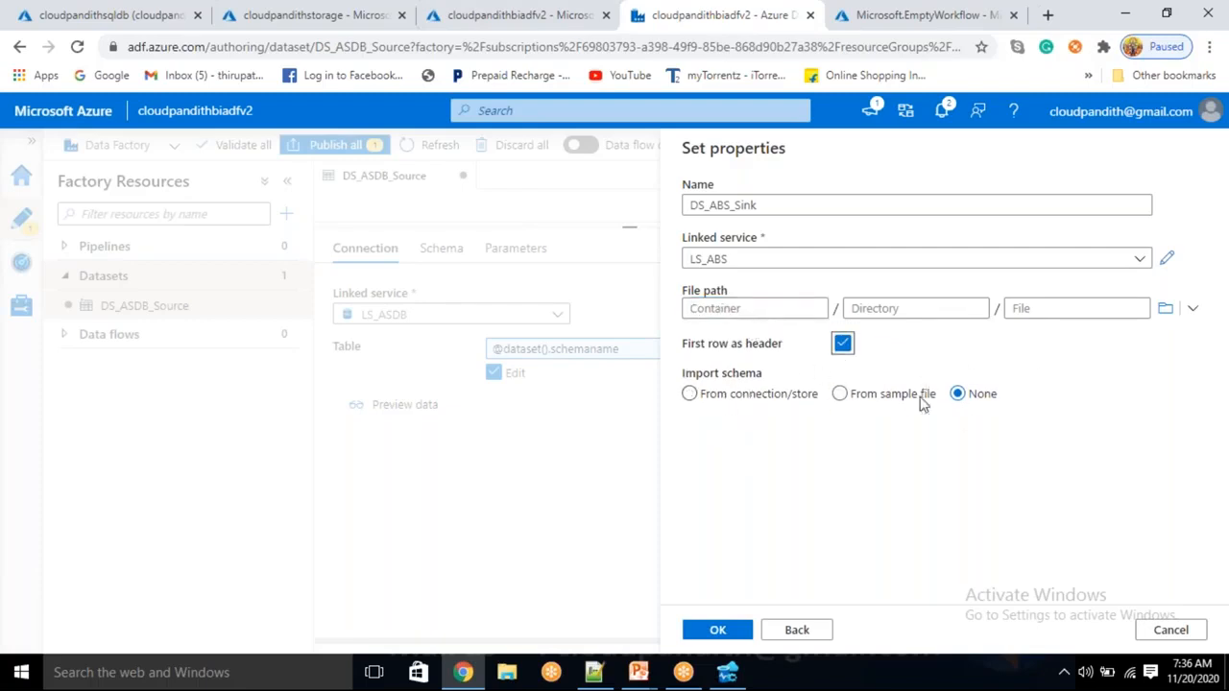
pyautogui.click(727, 634)
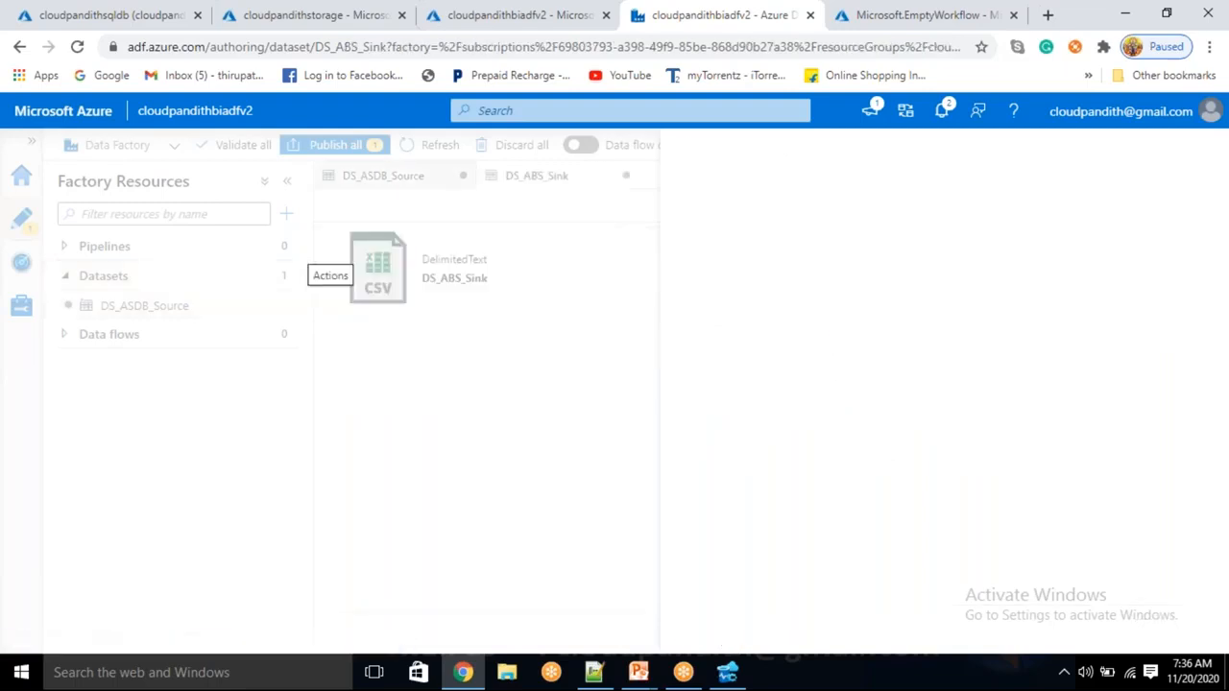
# Add containername and filename parameters to the DS_ABS_Sink dataset
pyautogui.click(514, 248)
pyautogui.click(361, 296)
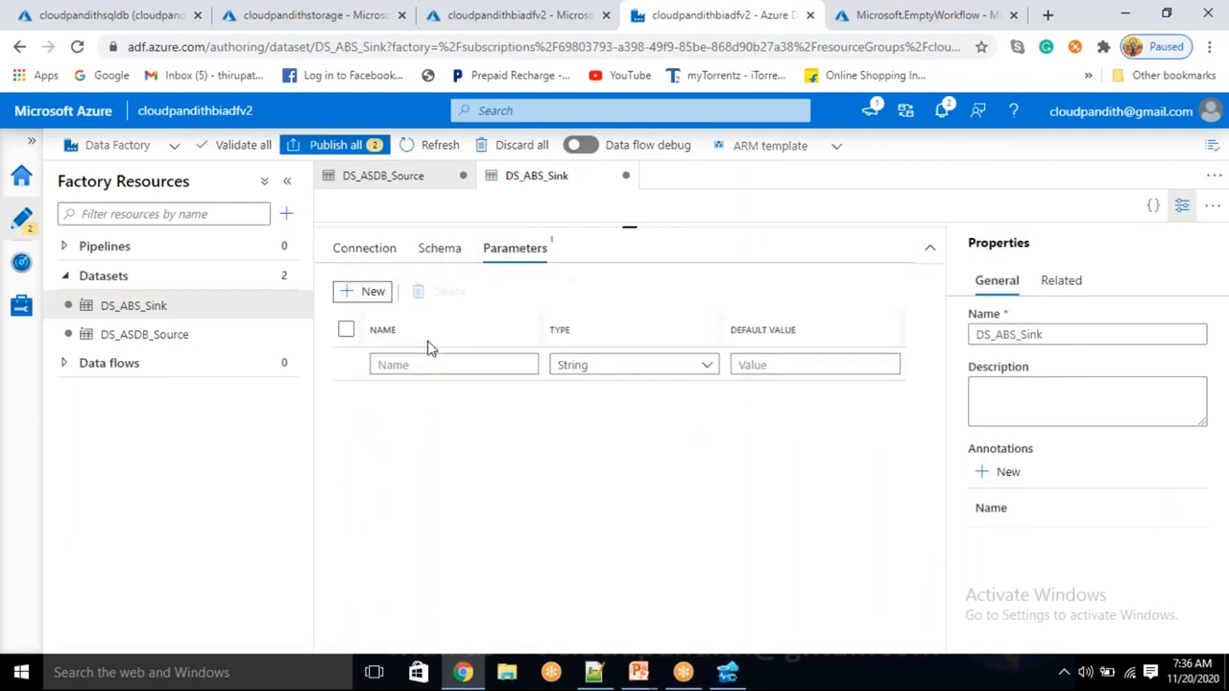
pyautogui.click(428, 364)
pyautogui.write('containername')
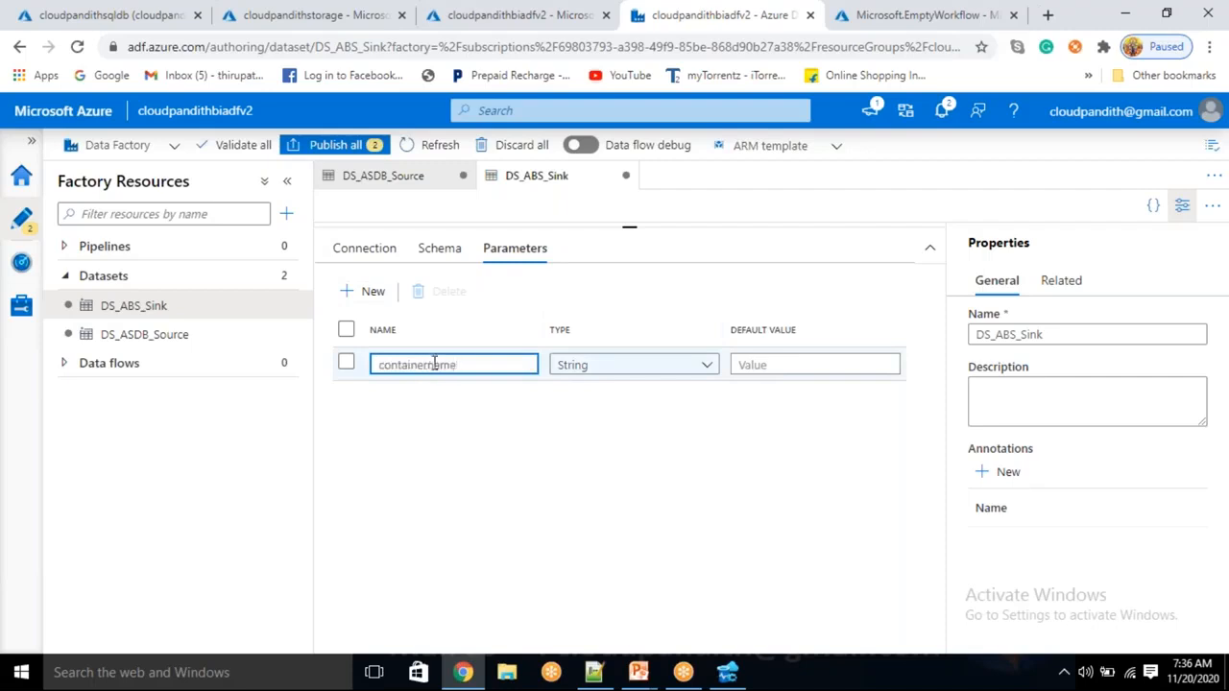
pyautogui.click(366, 291)
pyautogui.click(453, 400)
pyautogui.write('filename')
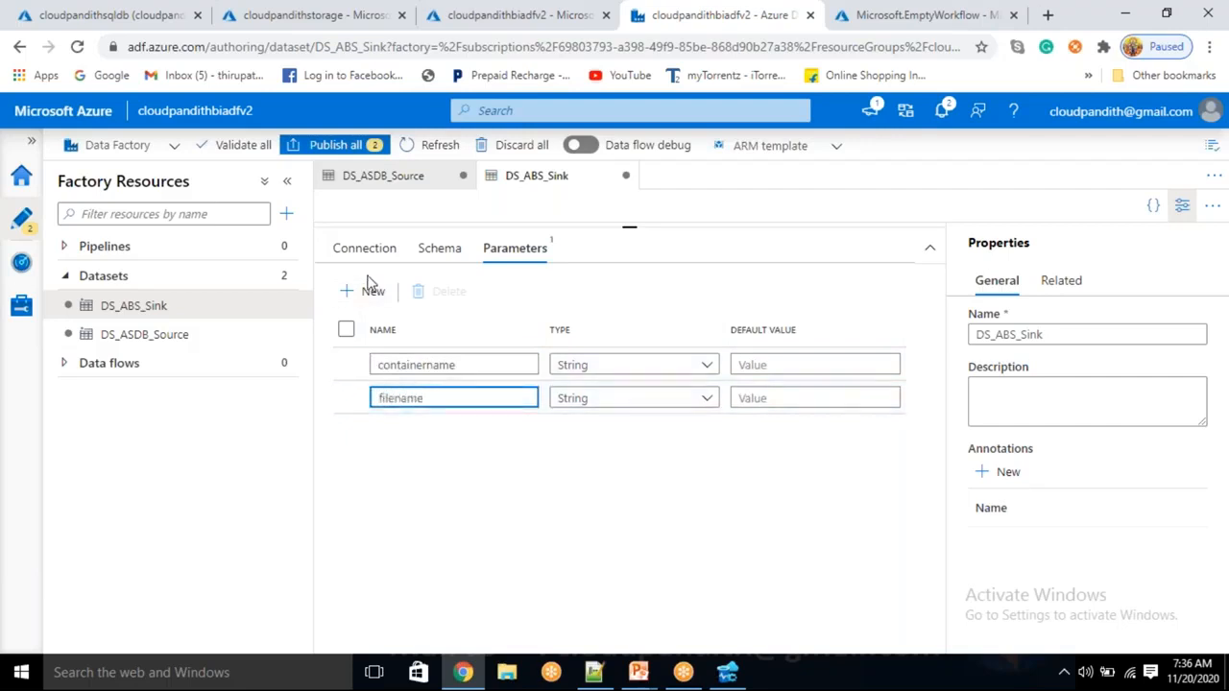
pyautogui.click(364, 248)
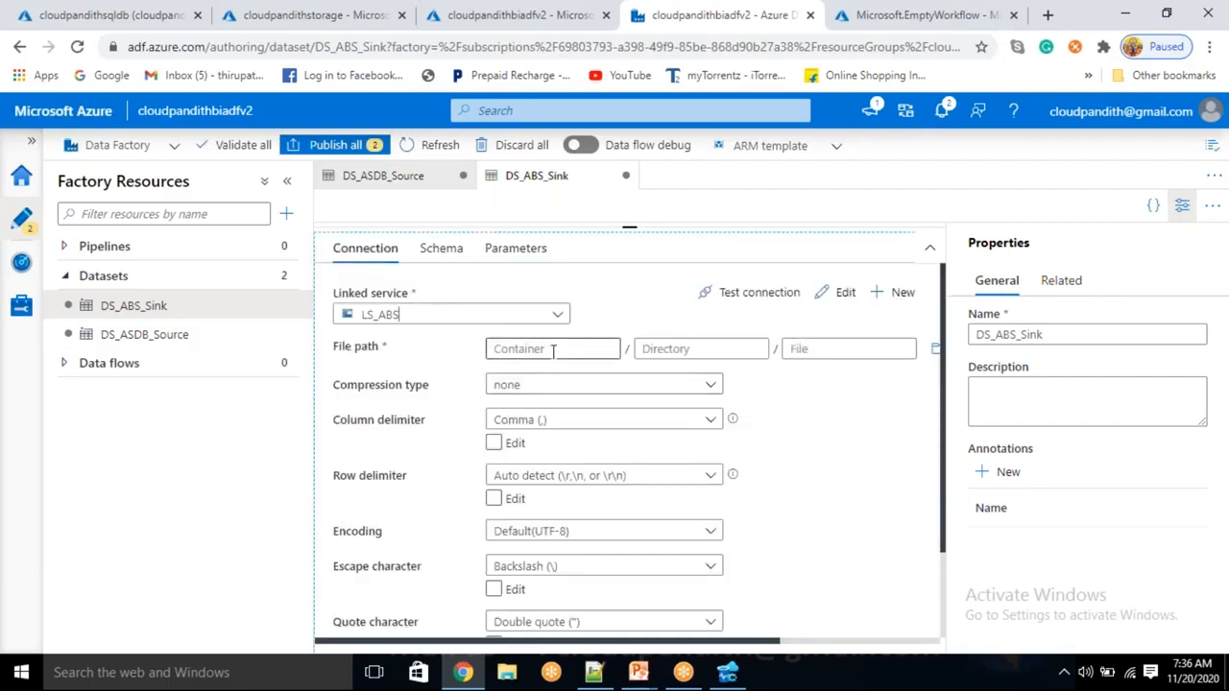
pyautogui.click(555, 349)
pyautogui.click(546, 379)
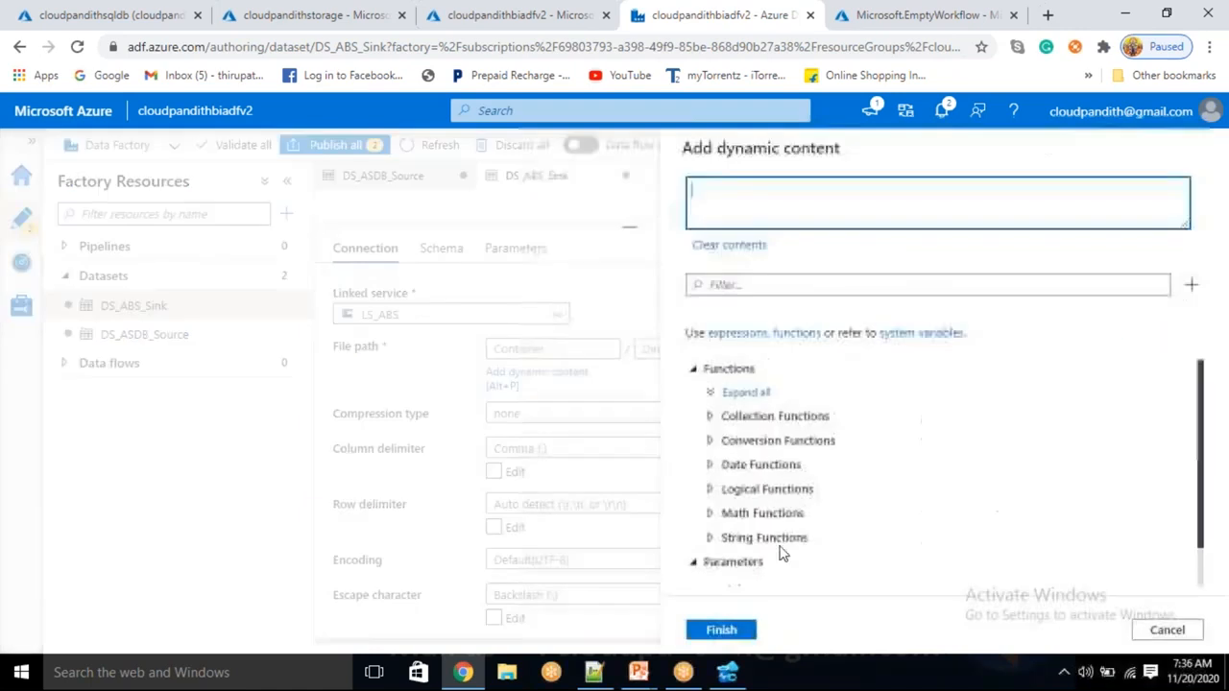
pyautogui.scroll(-2, 783, 554)
pyautogui.click(774, 544)
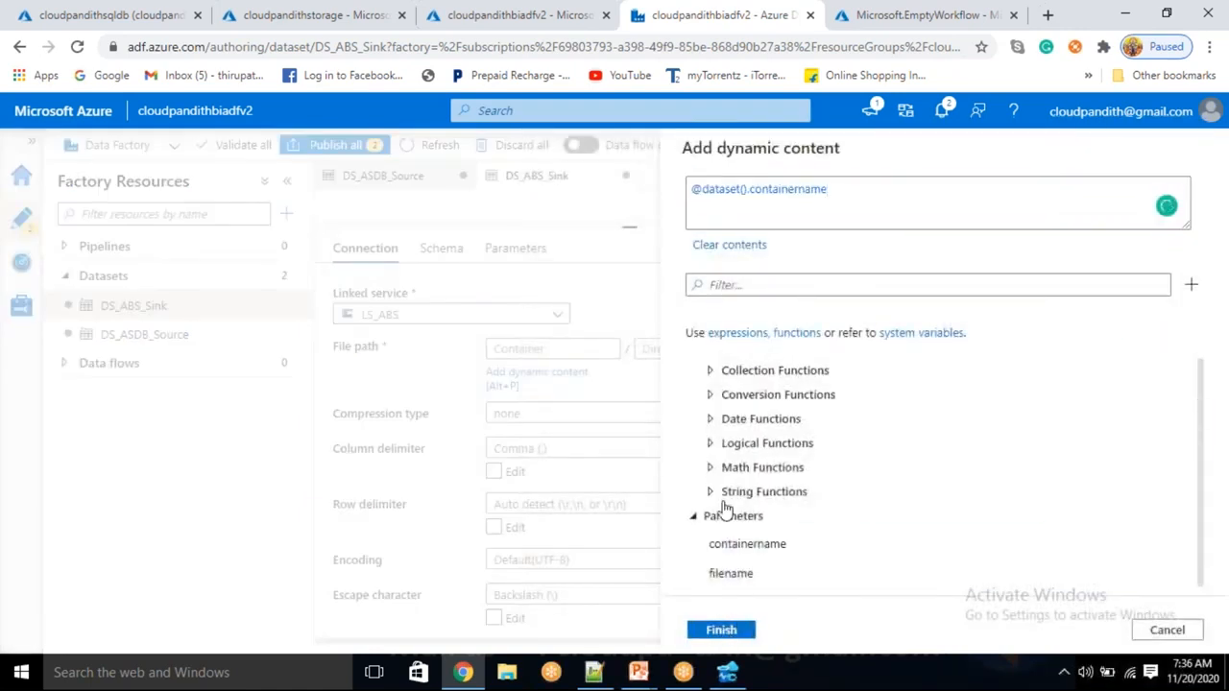
pyautogui.click(721, 630)
pyautogui.click(894, 339)
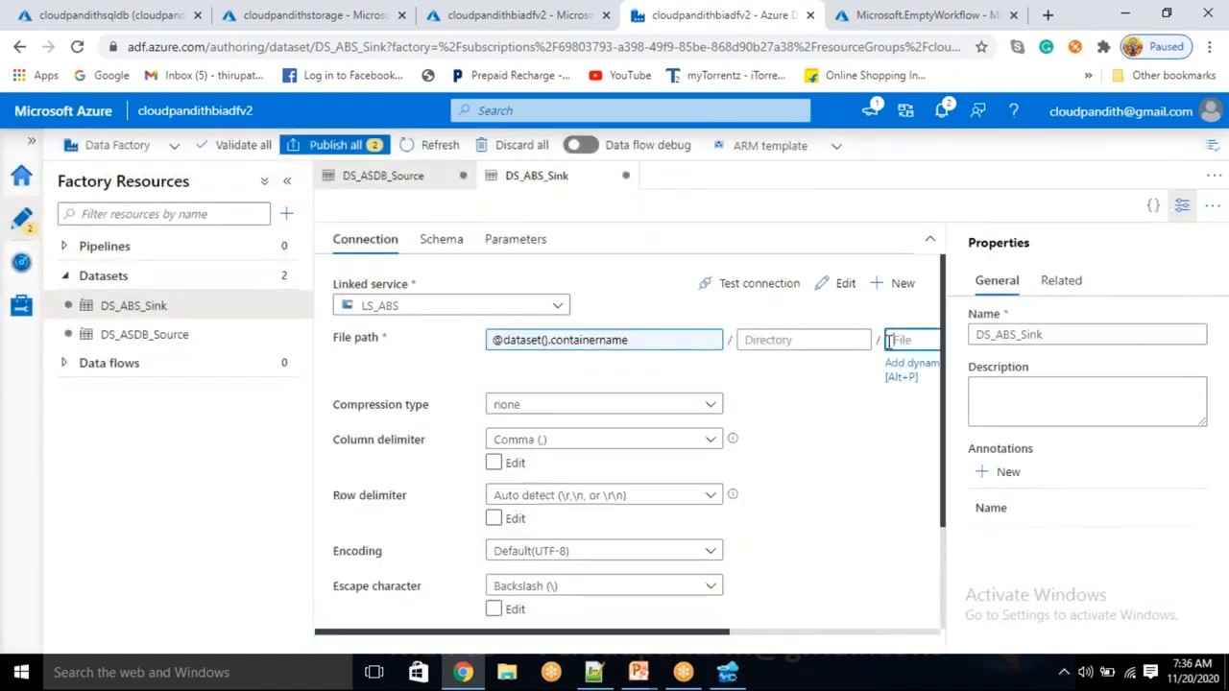
pyautogui.click(901, 368)
pyautogui.scroll(-2, 771, 566)
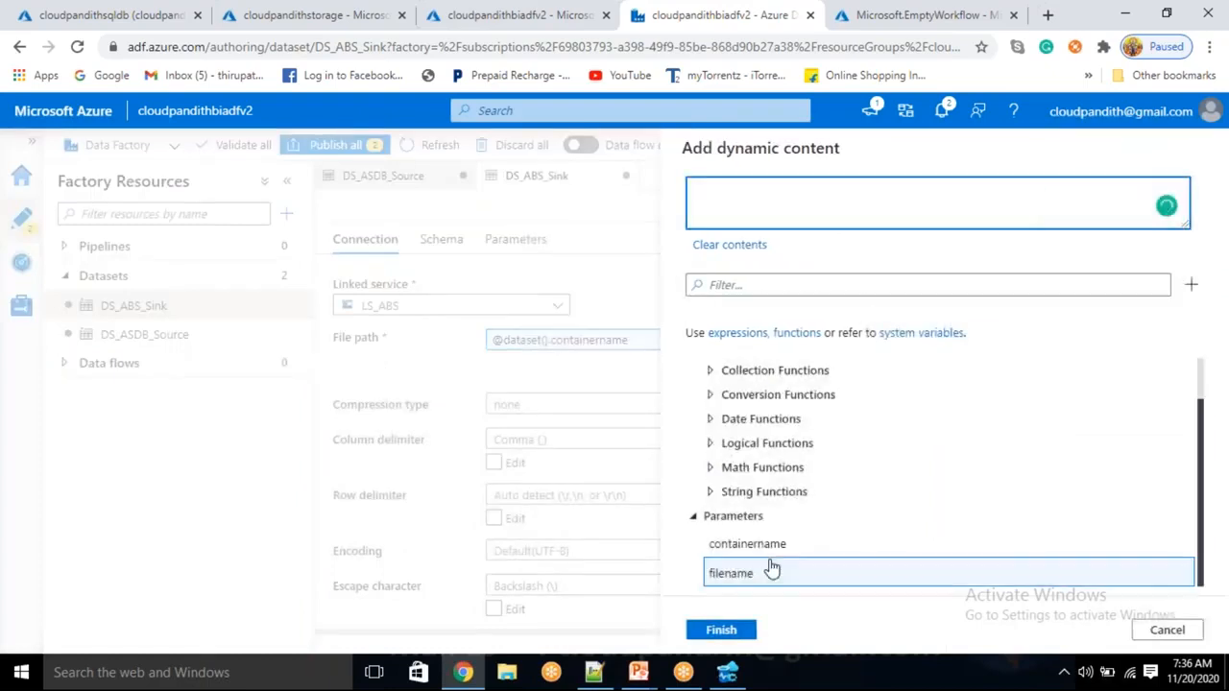
pyautogui.click(773, 571)
pyautogui.click(721, 630)
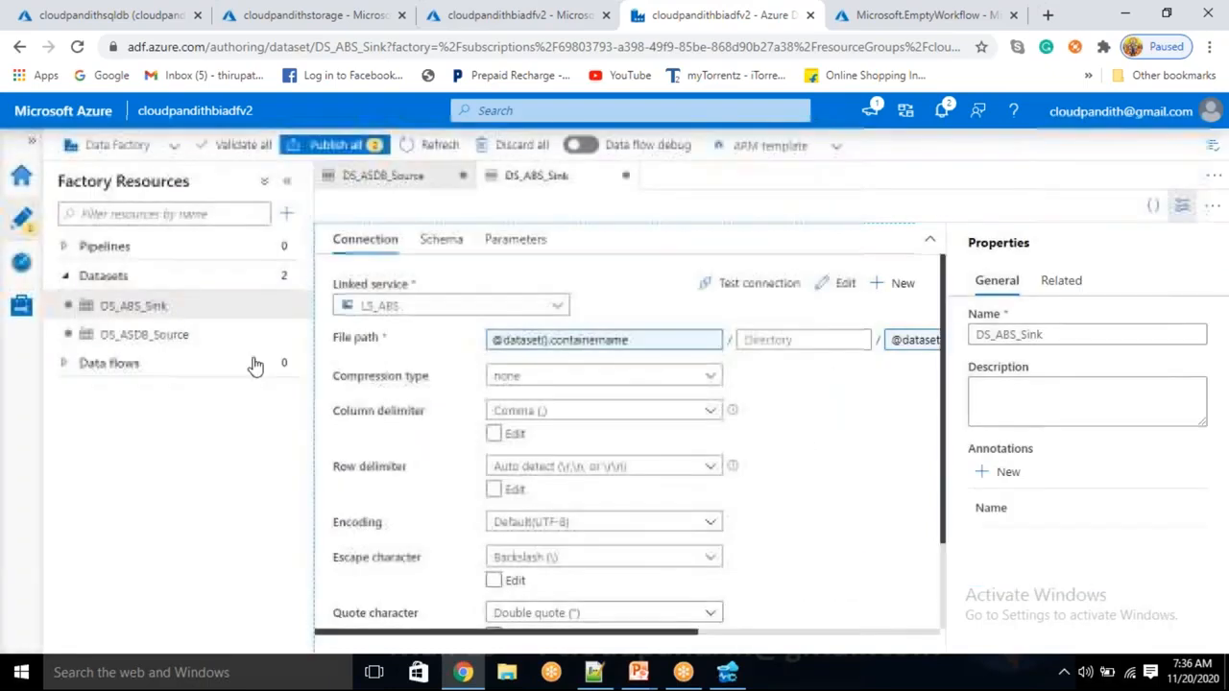
pyautogui.click(286, 213)
pyautogui.click(316, 245)
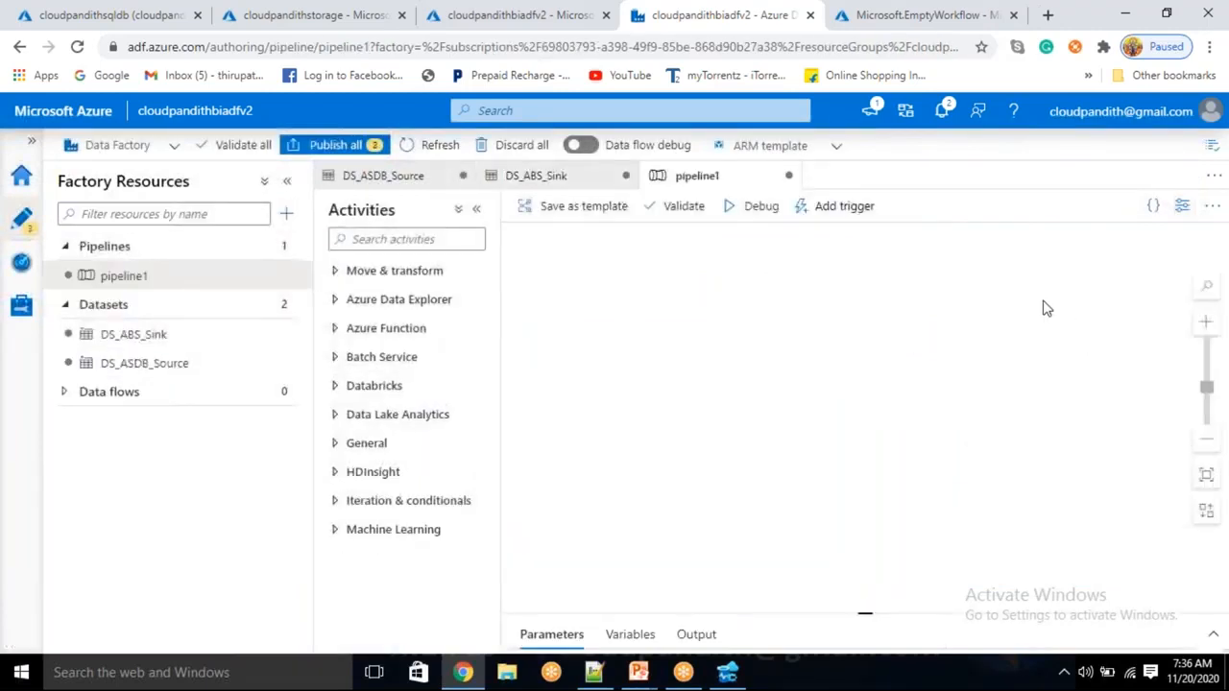
# Rename pipeline1 to PL_DATA_SQLDB_ABS in the Properties pane
pyautogui.click(811, 337)
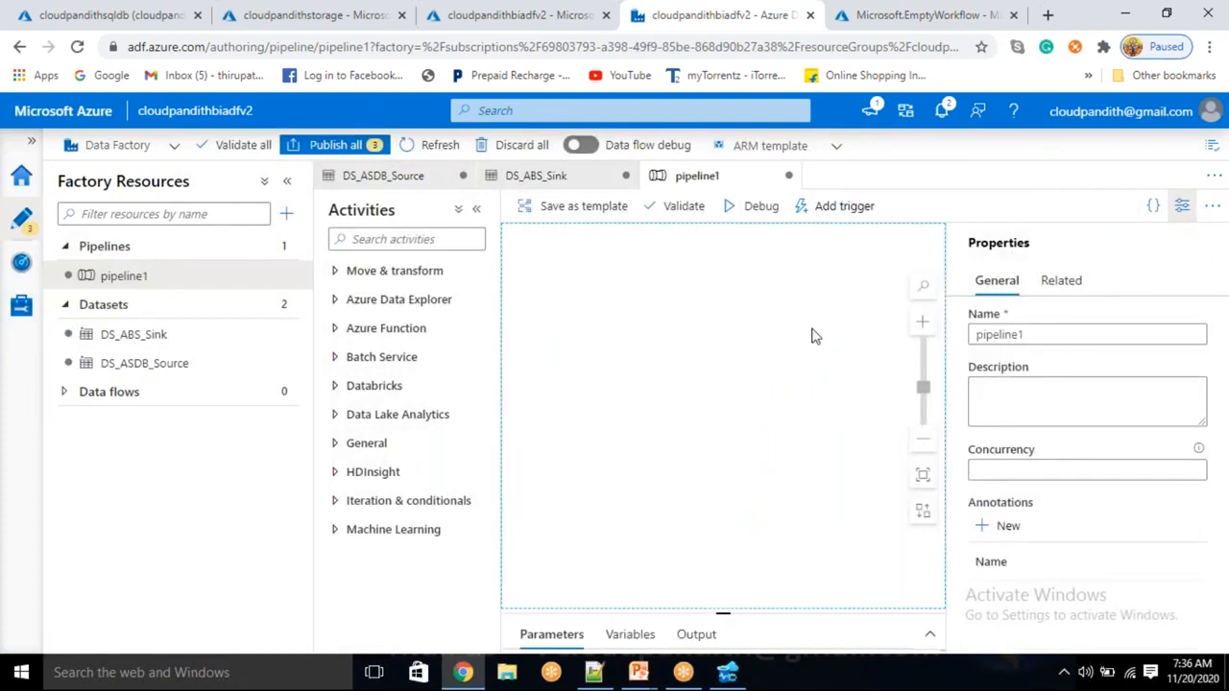
pyautogui.doubleClick(979, 335)
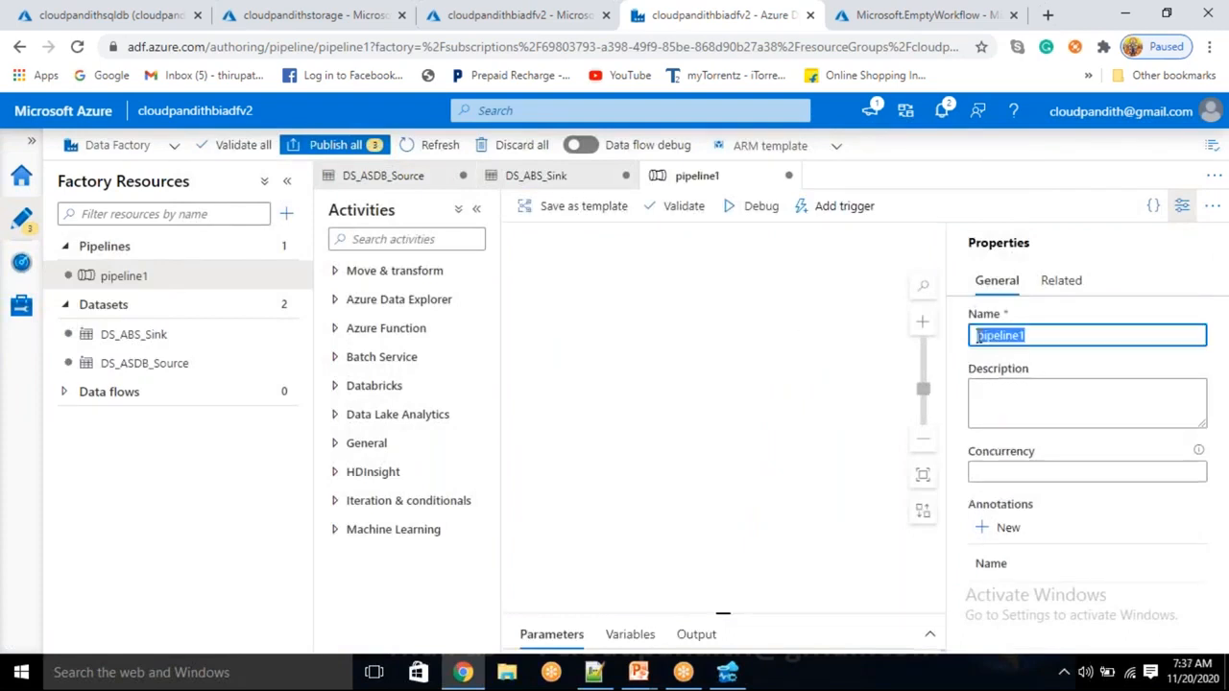
pyautogui.press('BackSpace')
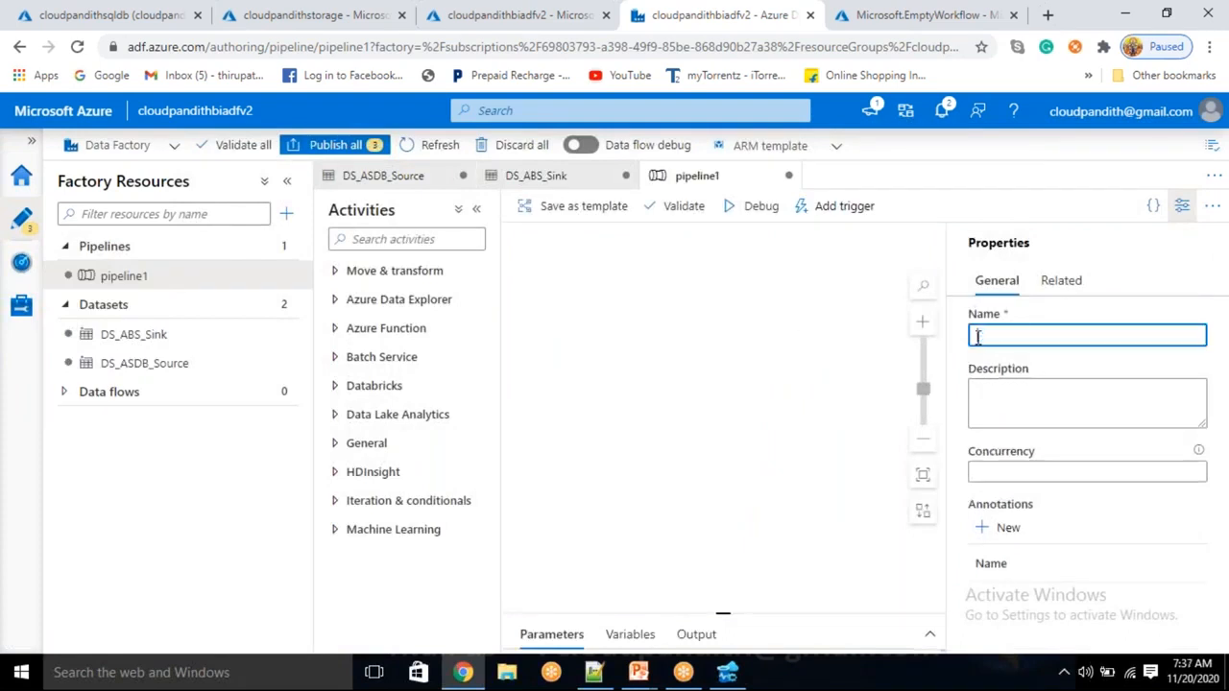
pyautogui.write('PL')
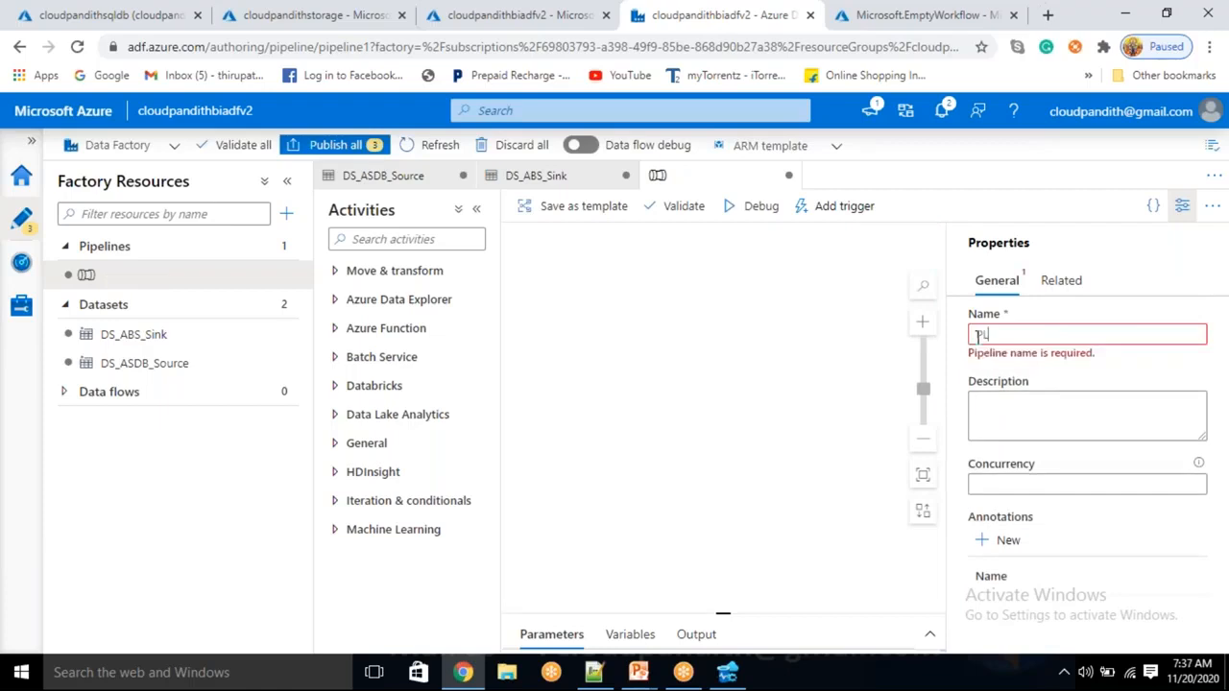
pyautogui.write('_DATA_SQLDB_ABS')
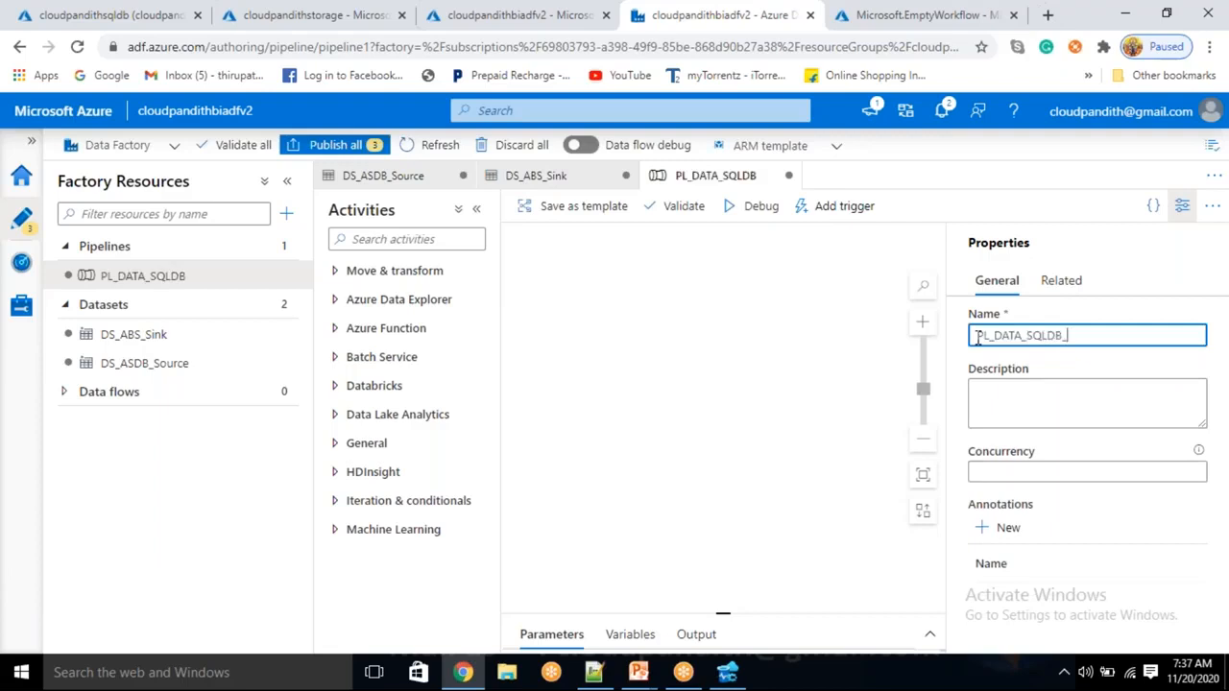
pyautogui.click(1182, 206)
# Add a Copy data activity to the canvas and rename it CloudpandithCopy_SQLDB_ABS
pyautogui.click(370, 277)
pyautogui.moveTo(379, 303); pyautogui.dragTo(656, 316)
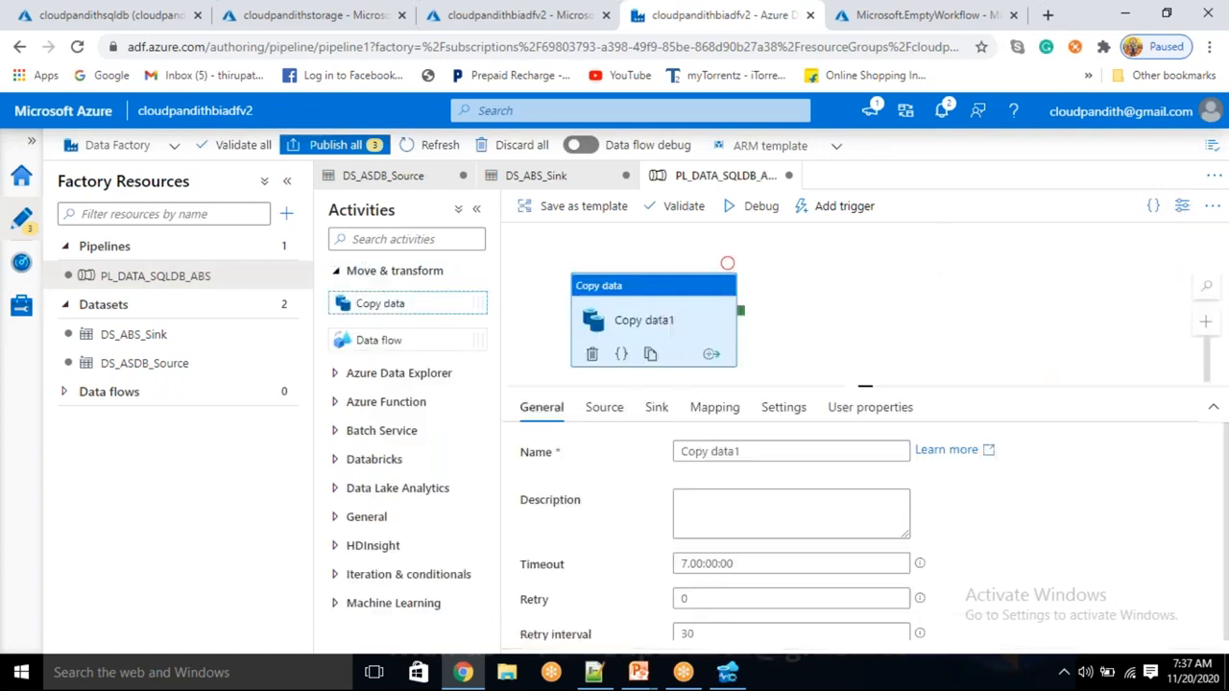
pyautogui.tripleClick(720, 459)
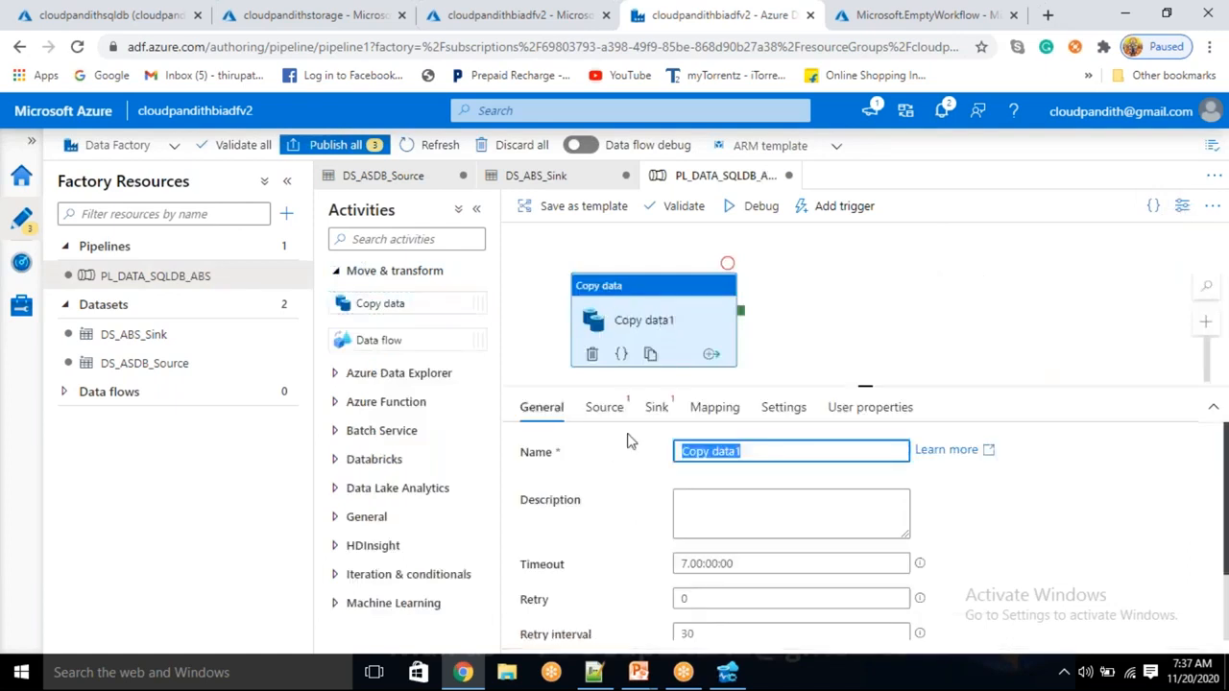
pyautogui.press('BackSpace')
pyautogui.write('cLOUDPANDITH')
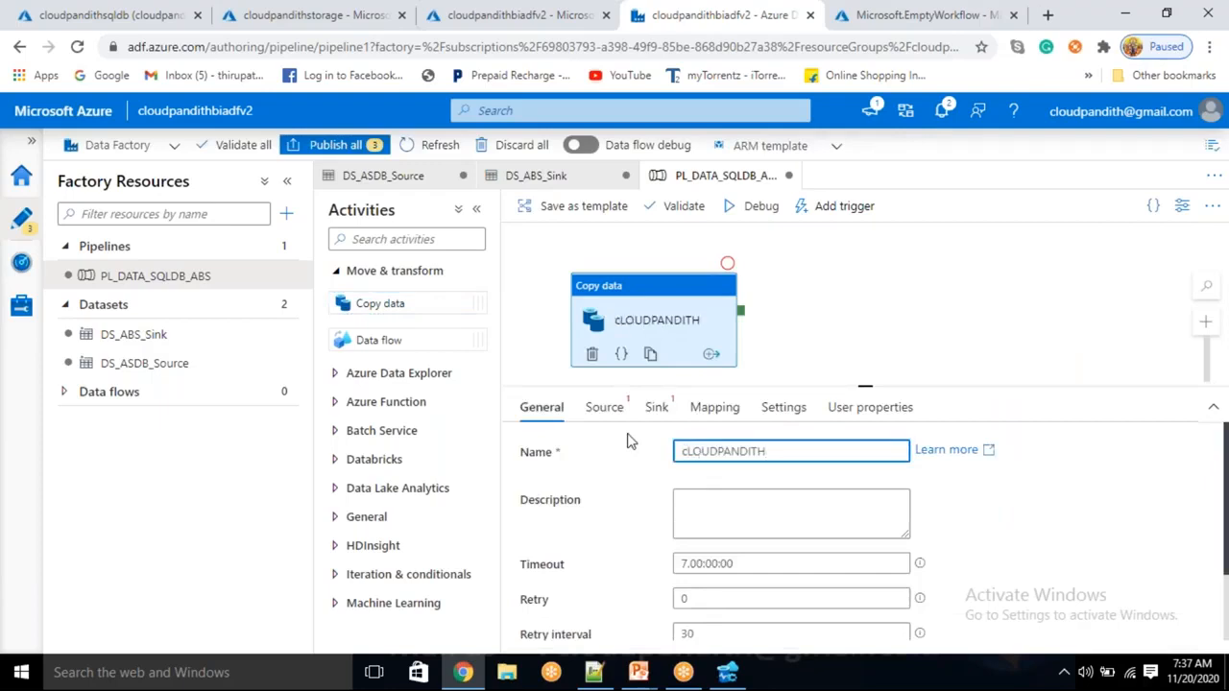
pyautogui.hotkey('ctrl', 'a')
pyautogui.press('BackSpace')
pyautogui.write('c')
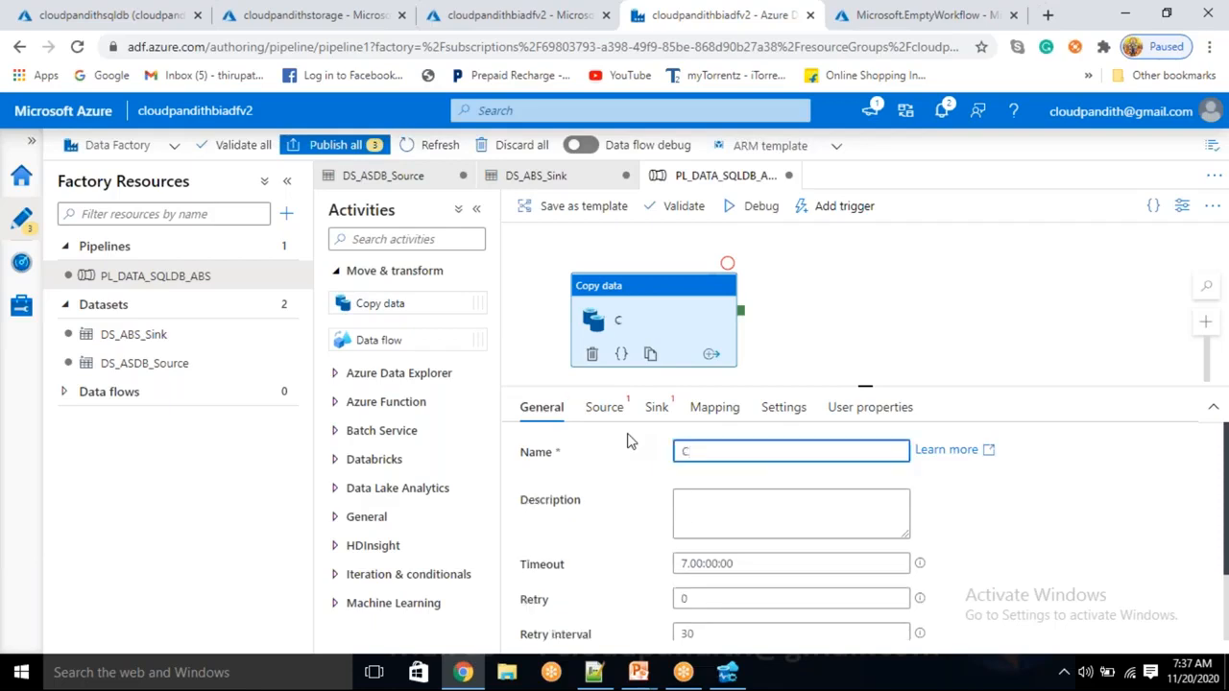
pyautogui.write('loudpandithCop')
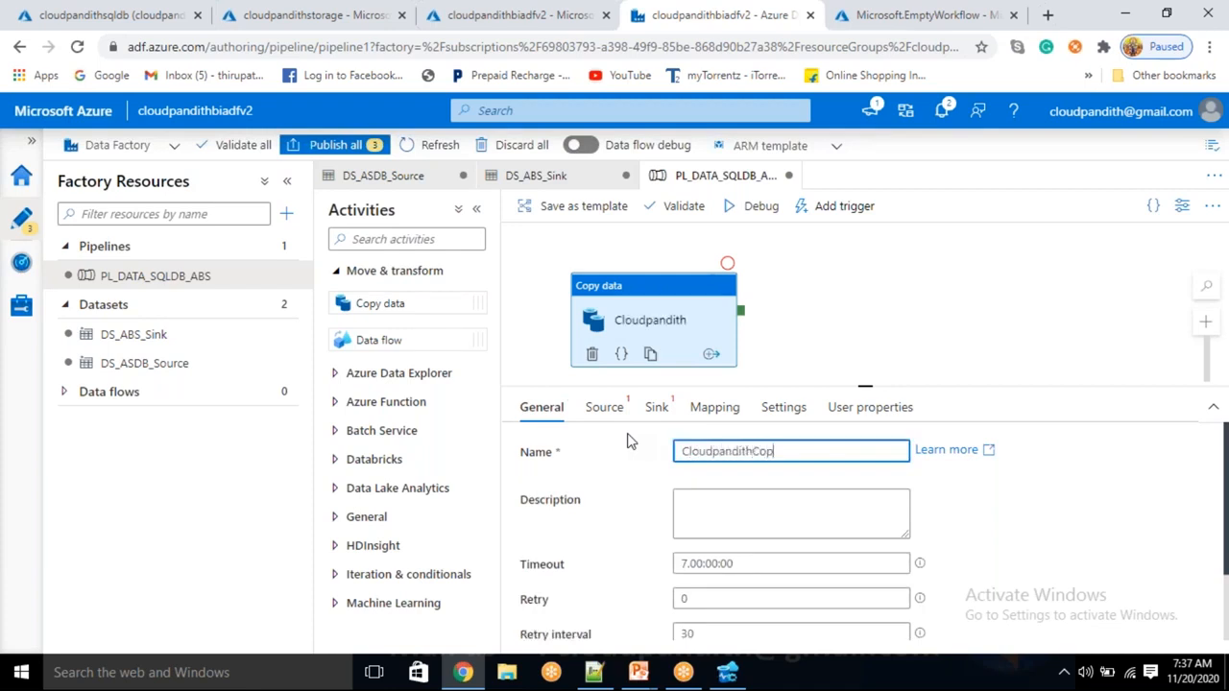
pyautogui.write('y_SQLDB_ABS')
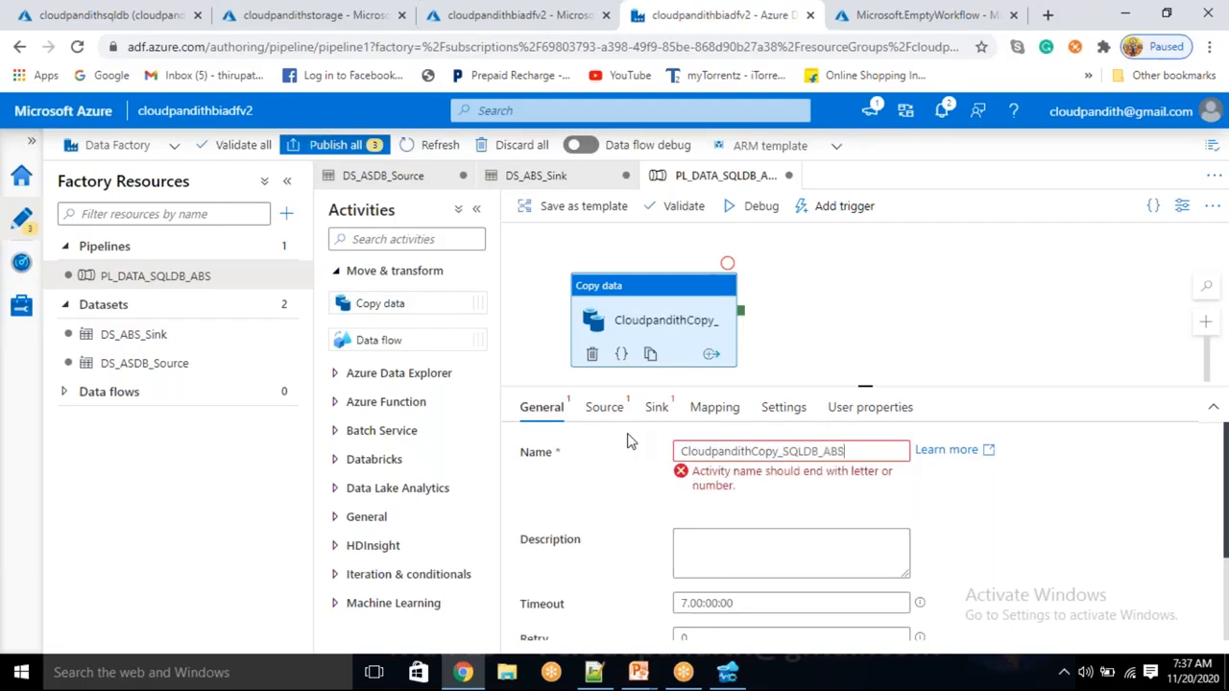
pyautogui.click(986, 546)
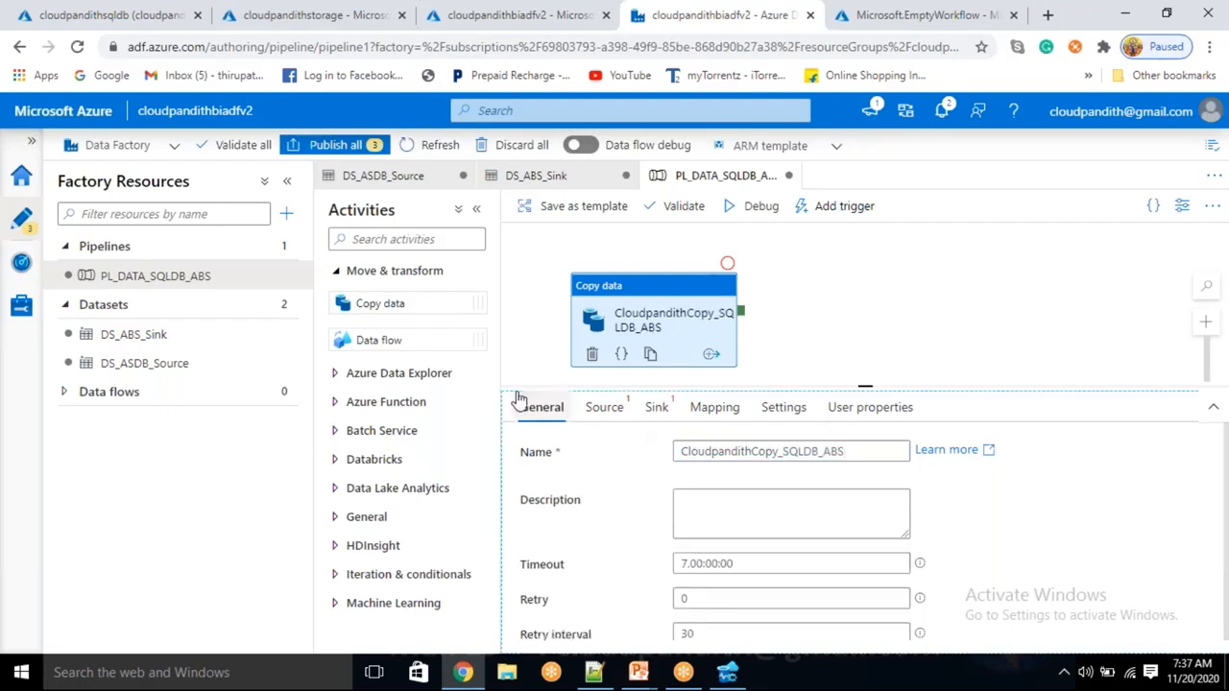
# Use DS_ASDB_Source as the copy activity's source and DS_ABS_Sink as its sink
pyautogui.click(620, 420)
pyautogui.click(755, 454)
pyautogui.click(730, 539)
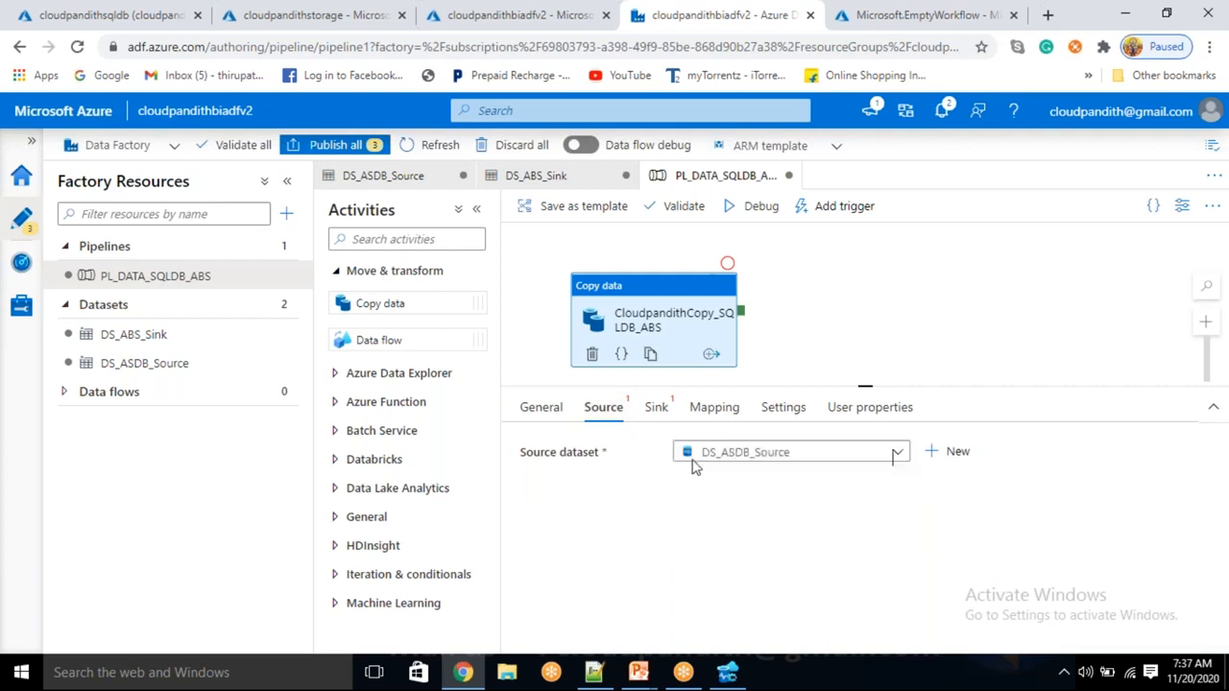
pyautogui.click(656, 409)
pyautogui.click(768, 459)
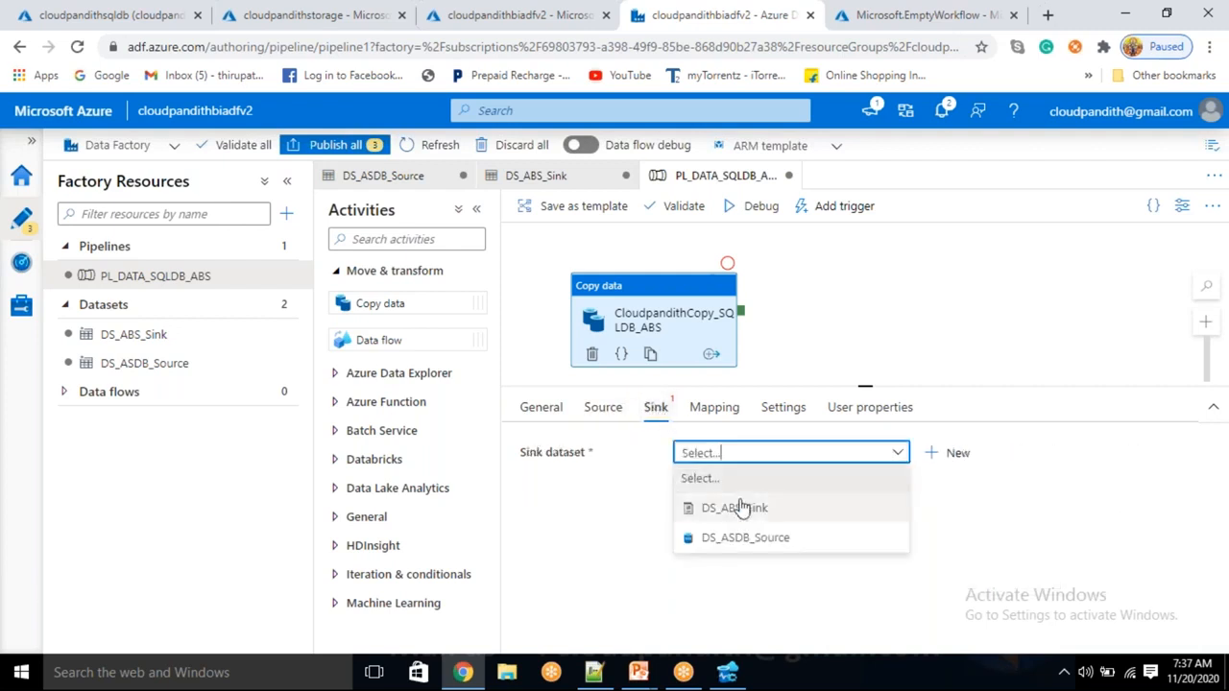
pyautogui.click(735, 507)
pyautogui.click(903, 346)
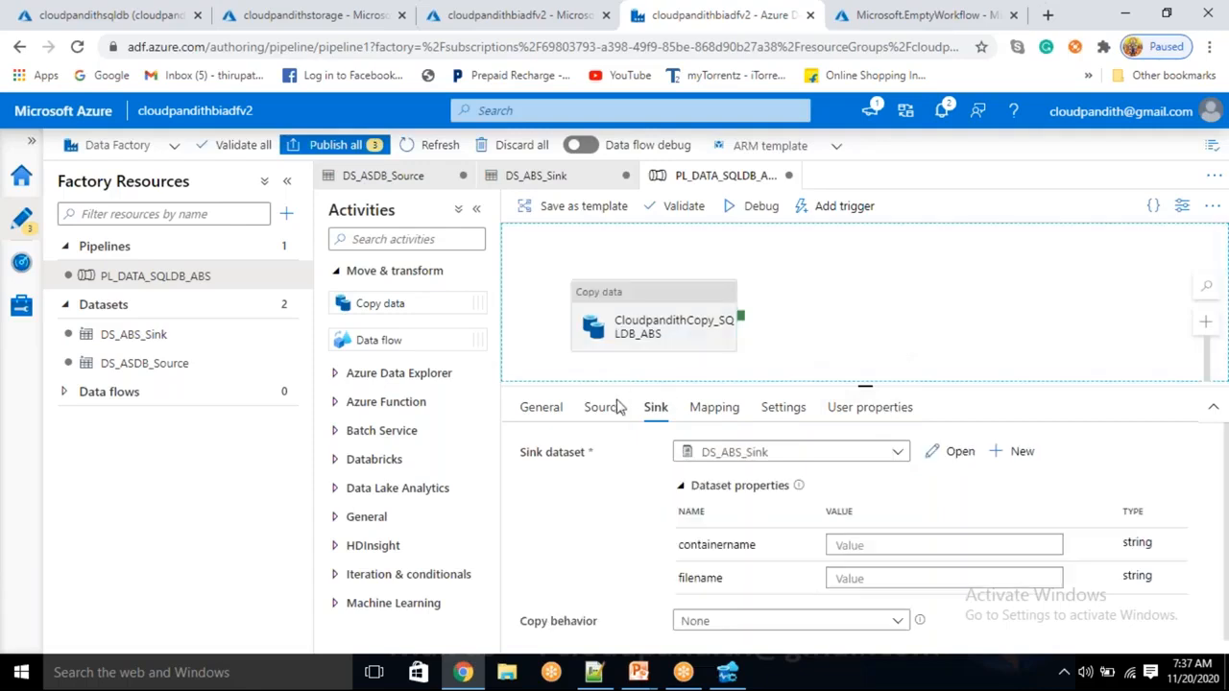
pyautogui.click(663, 340)
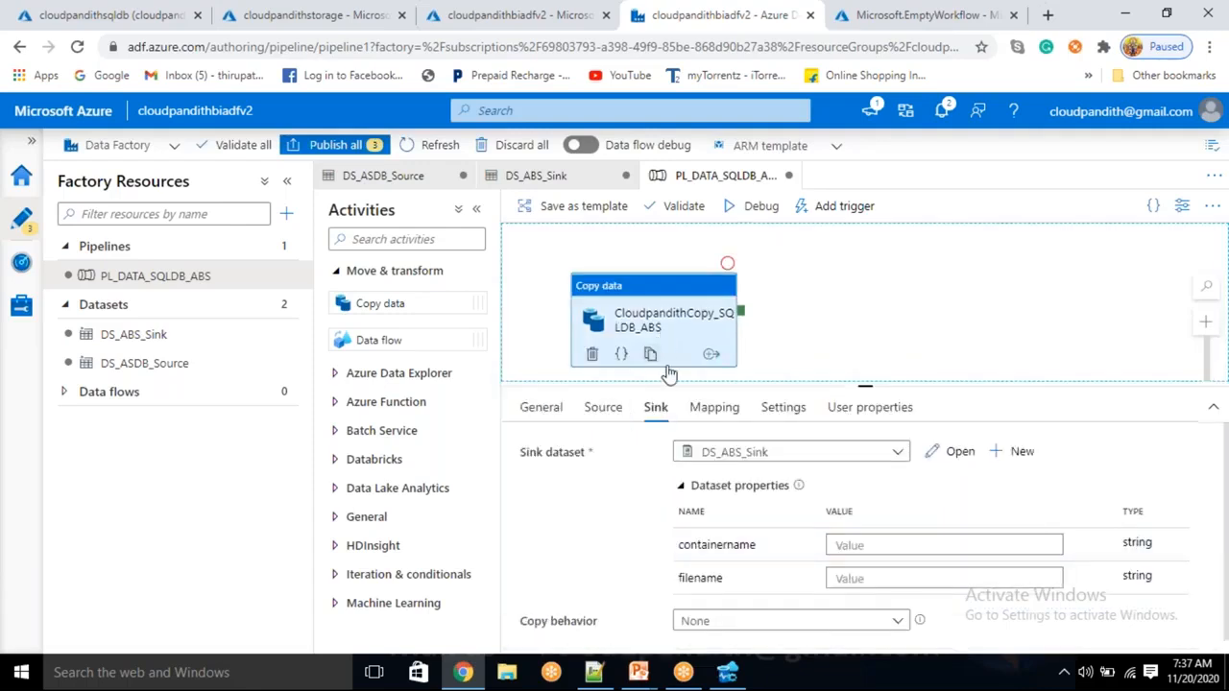
pyautogui.click(891, 336)
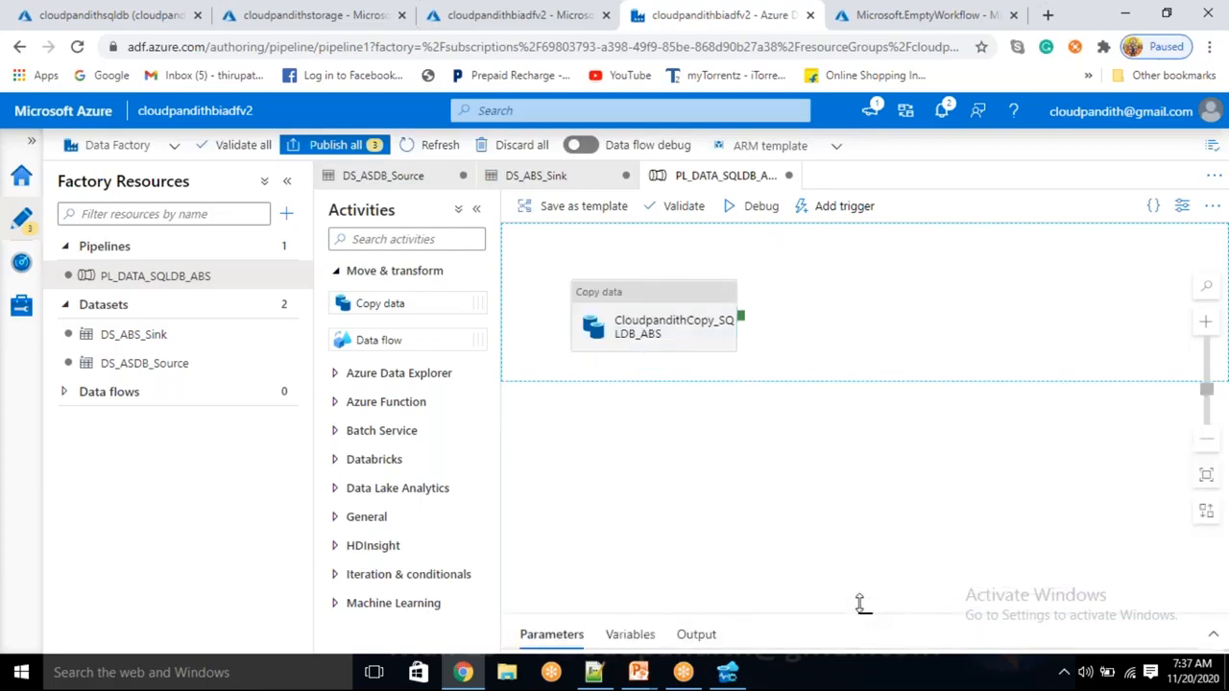
# Add four new rows to the pipeline's Parameters list
pyautogui.moveTo(858, 604); pyautogui.dragTo(779, 445)
pyautogui.click(564, 521)
pyautogui.click(565, 521)
pyautogui.click(565, 521)
pyautogui.click(565, 521)
pyautogui.click(564, 521)
pyautogui.scroll(-2, 594, 530)
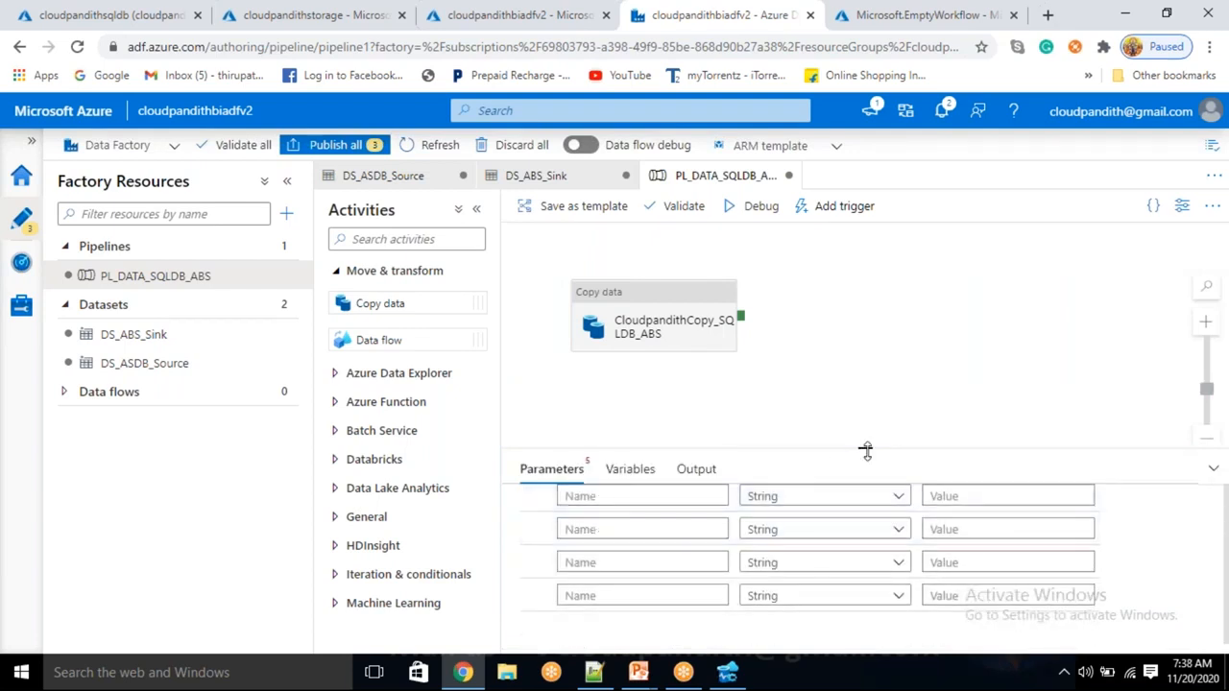
pyautogui.moveTo(865, 444); pyautogui.dragTo(863, 367)
# Name the four parameters ppschema, pptable, ppcontainer and ppfilename
pyautogui.click(618, 490)
pyautogui.write('SCHEMAN')
pyautogui.hotkey('ctrl', 'a')
pyautogui.press('BackSpace')
pyautogui.write('pp')
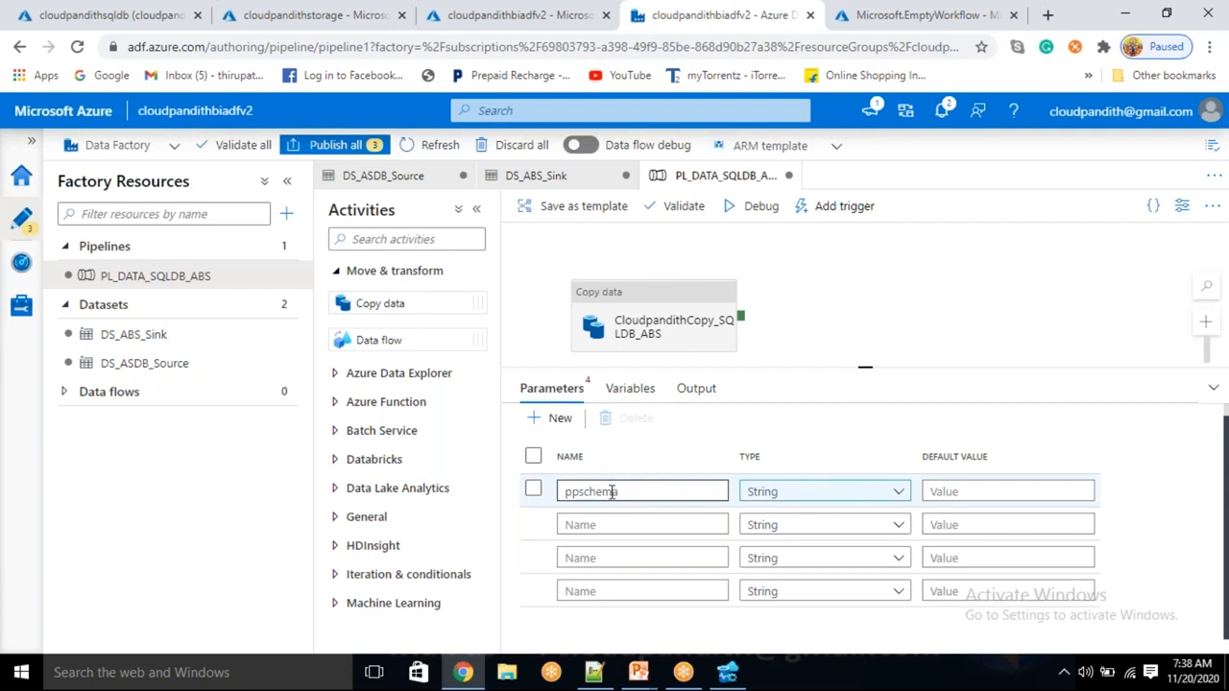
pyautogui.click(592, 525)
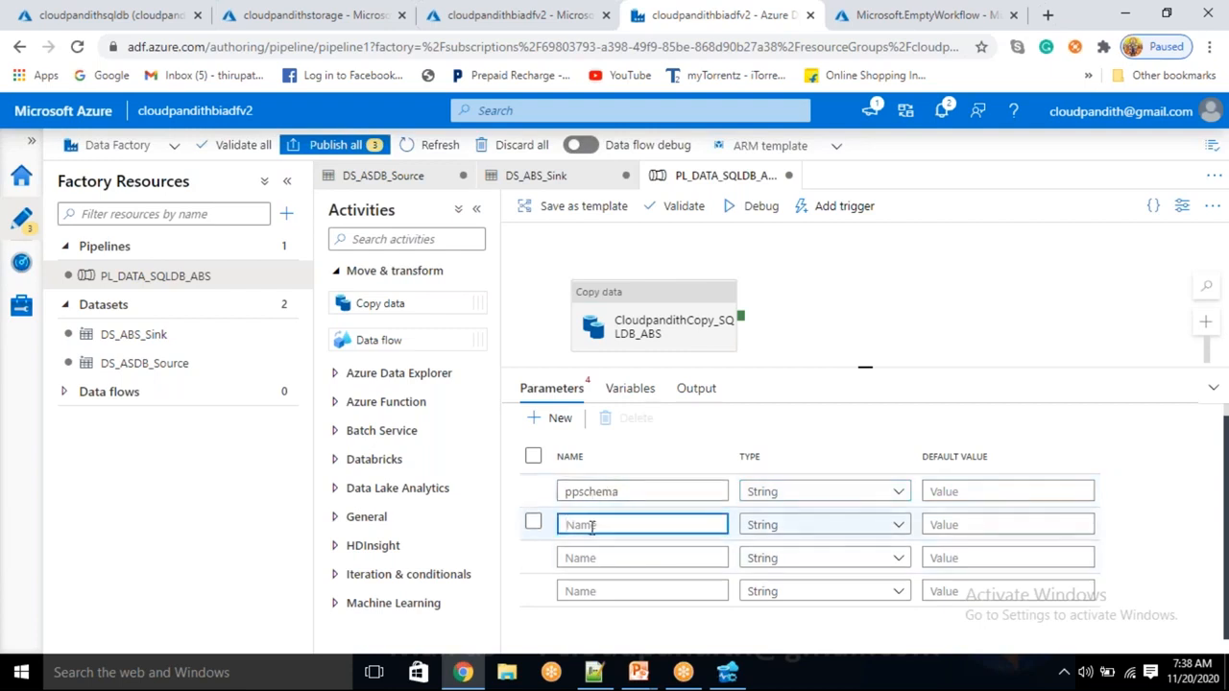
pyautogui.write('pptable')
pyautogui.click(595, 558)
pyautogui.write('ppcontainer')
pyautogui.click(580, 592)
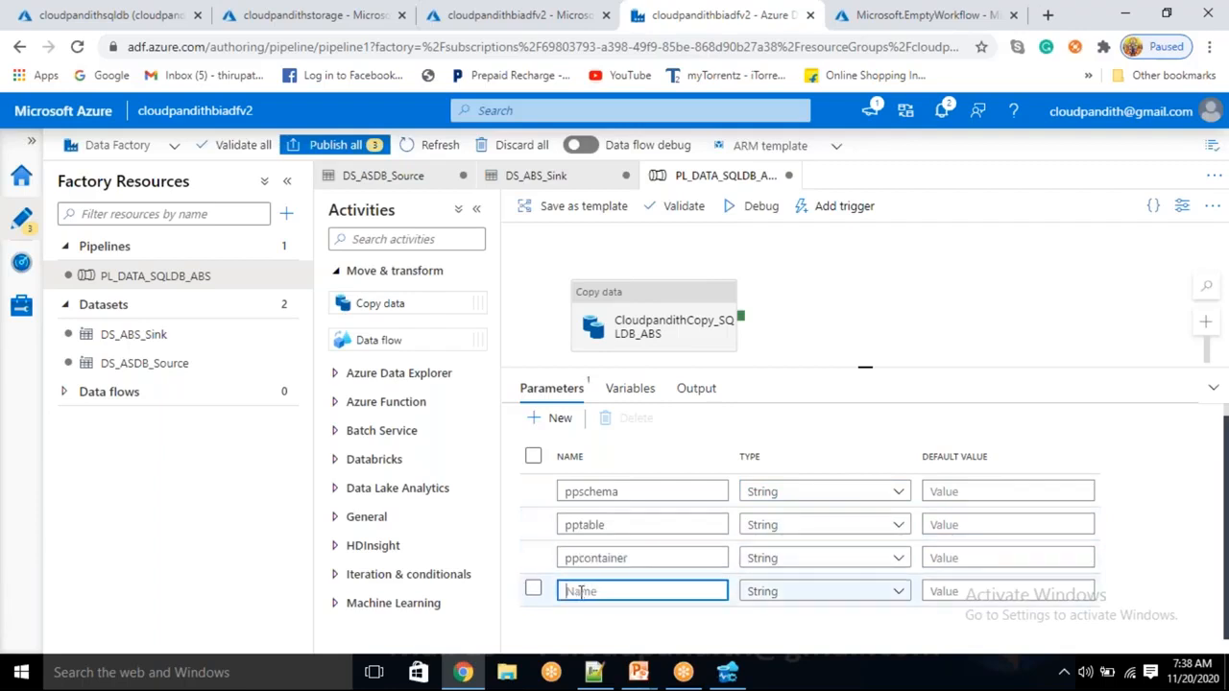
pyautogui.write('ppfilenamne')
pyautogui.click(672, 301)
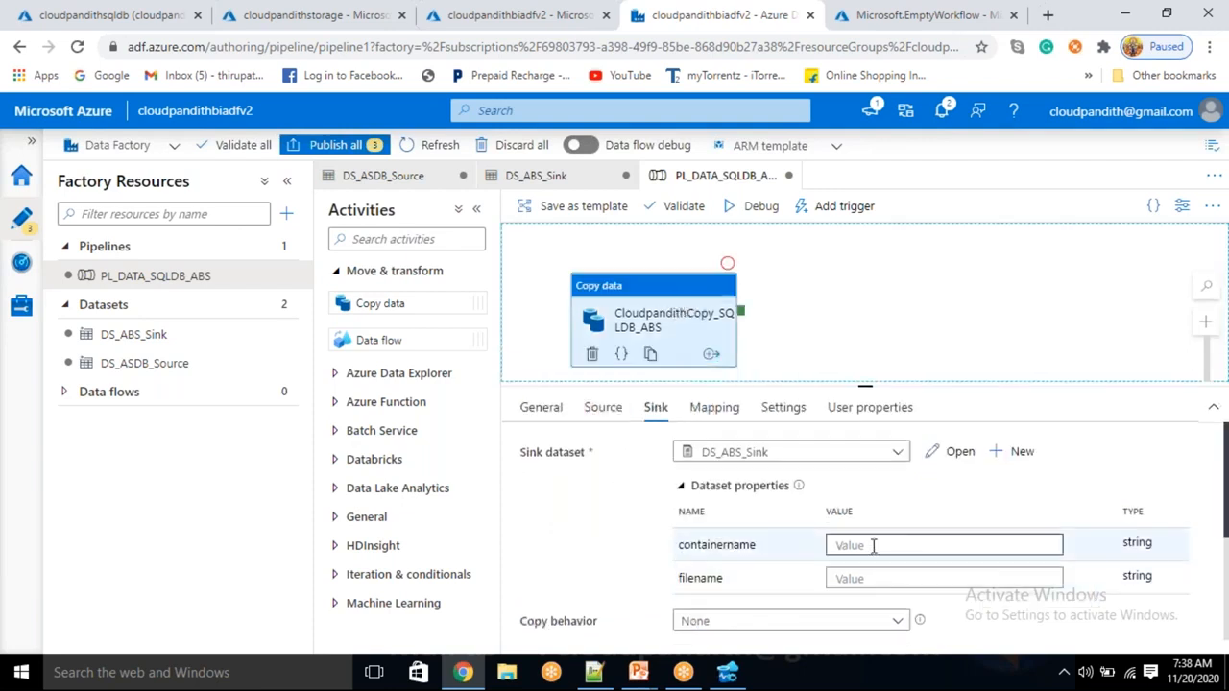
# Bind the sink's containername and filename to ppcontainer and ppfilename
pyautogui.click(867, 546)
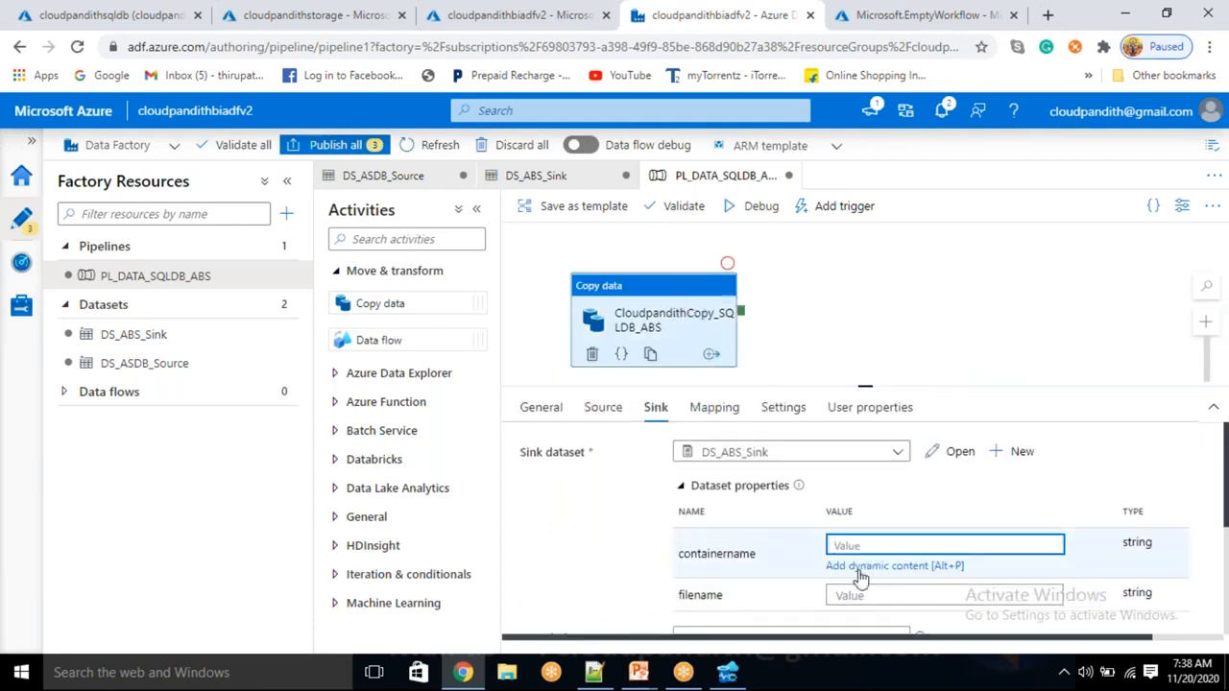
pyautogui.click(864, 564)
pyautogui.scroll(-5, 810, 563)
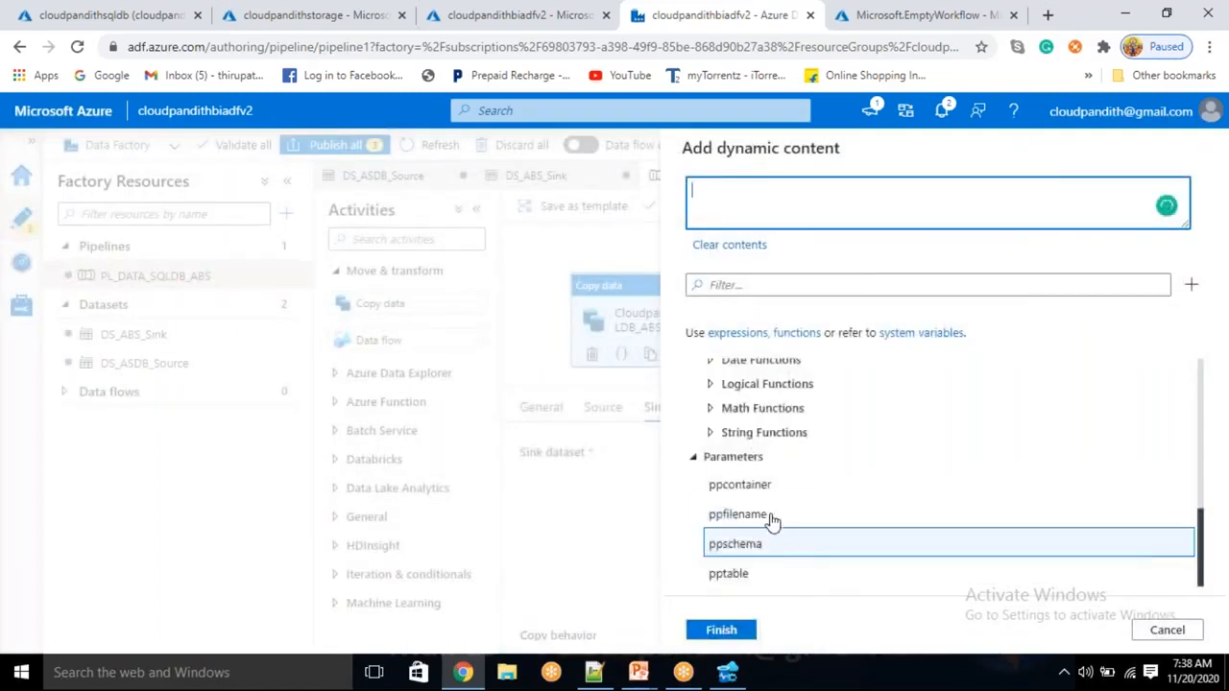
pyautogui.click(760, 489)
pyautogui.click(728, 630)
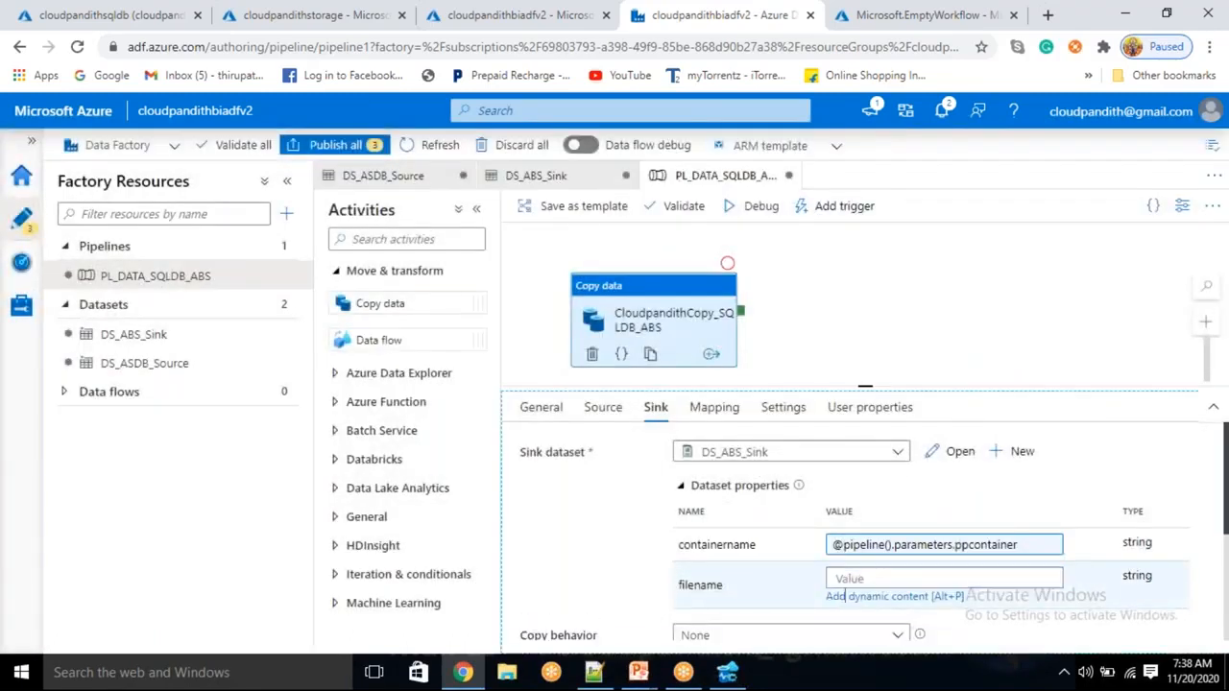
pyautogui.click(845, 600)
pyautogui.scroll(-10, 788, 557)
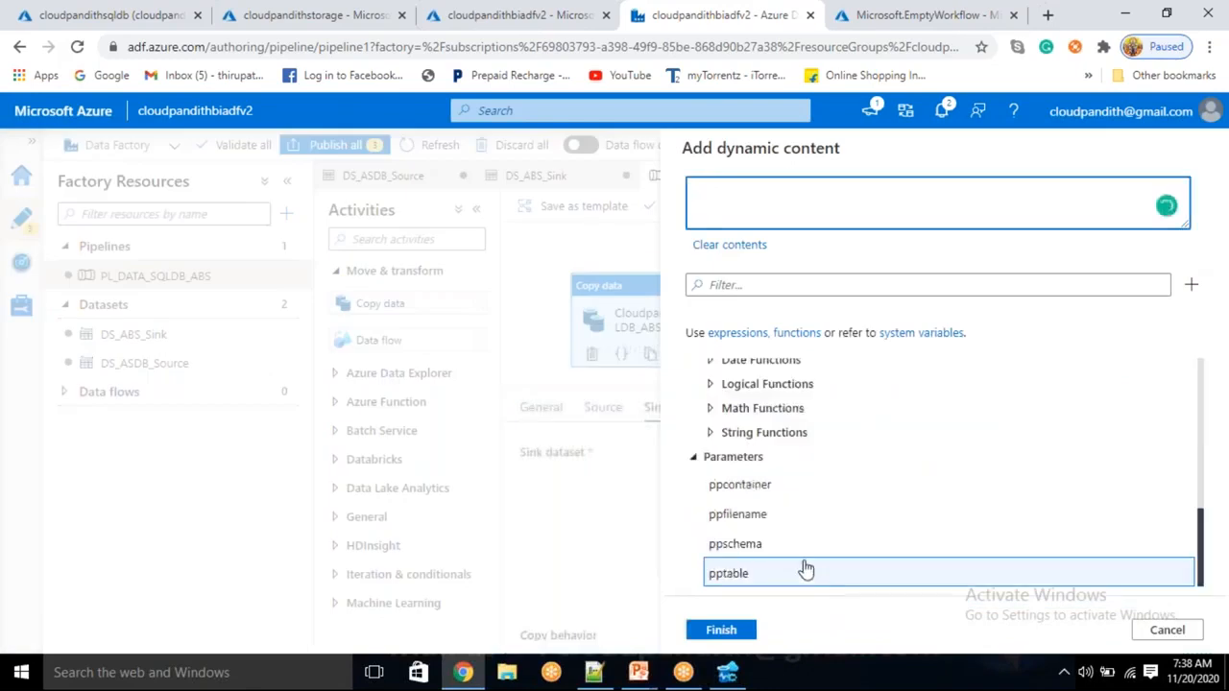
pyautogui.click(770, 518)
pyautogui.click(725, 630)
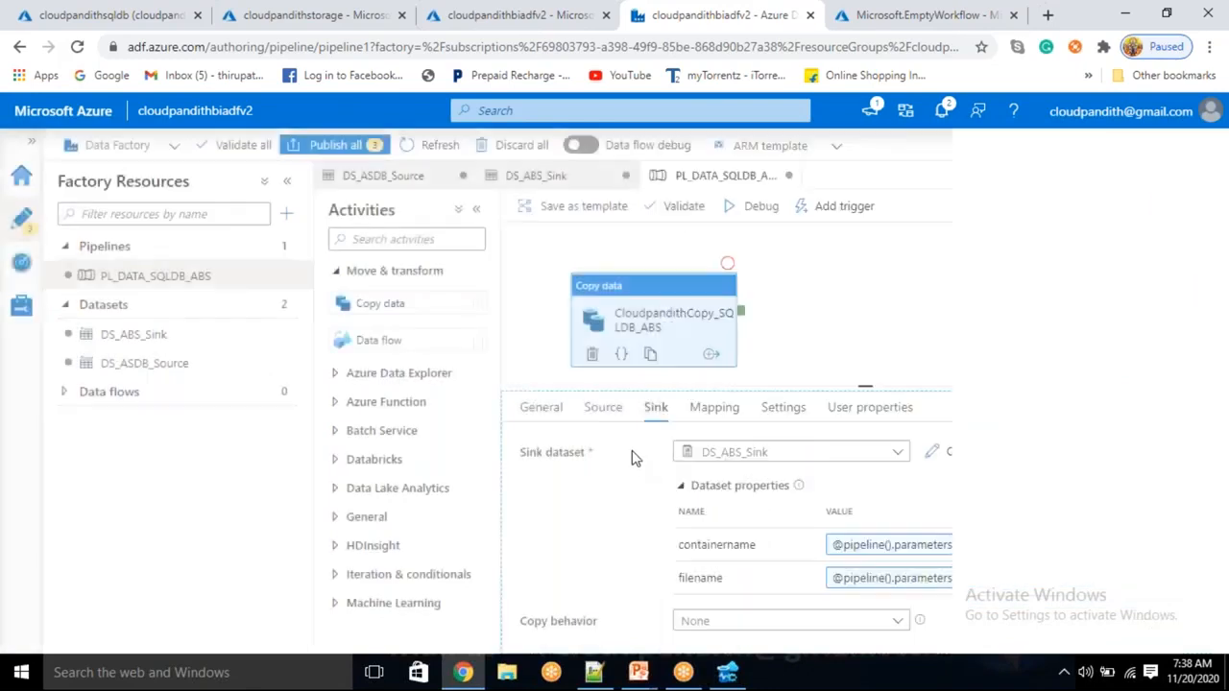
# Bind the source's schemaname and tablename to ppschema and pptable
pyautogui.click(603, 408)
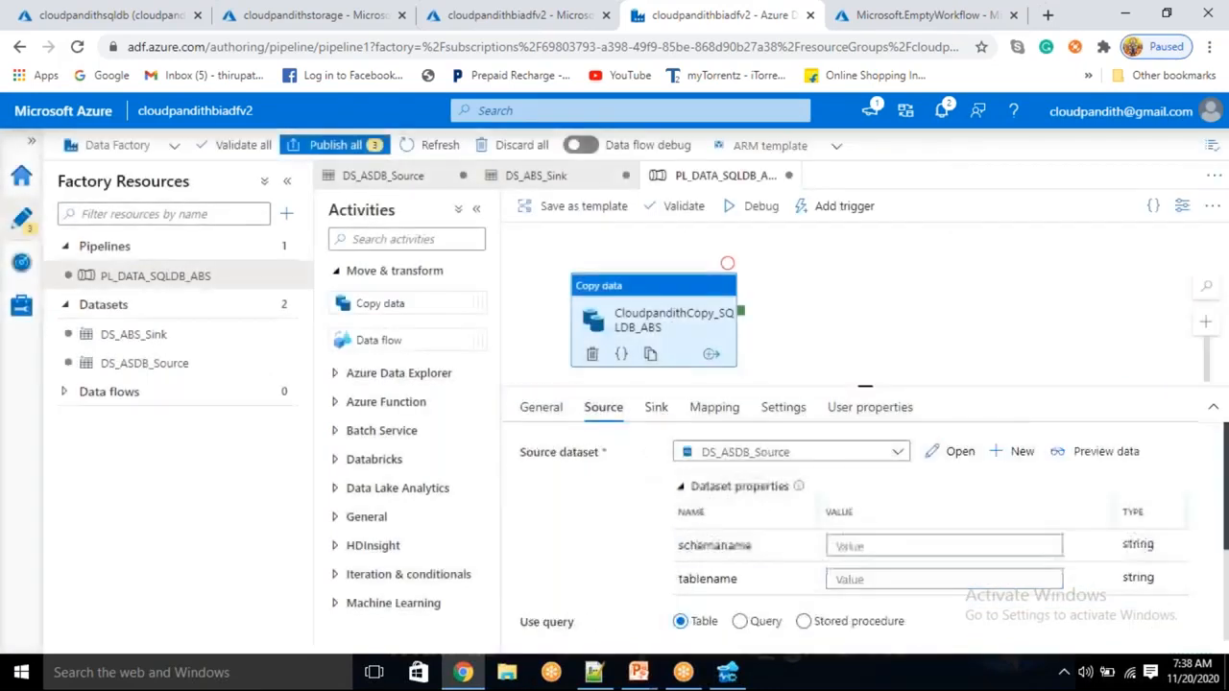
pyautogui.click(860, 548)
pyautogui.click(895, 568)
pyautogui.scroll(-5, 845, 570)
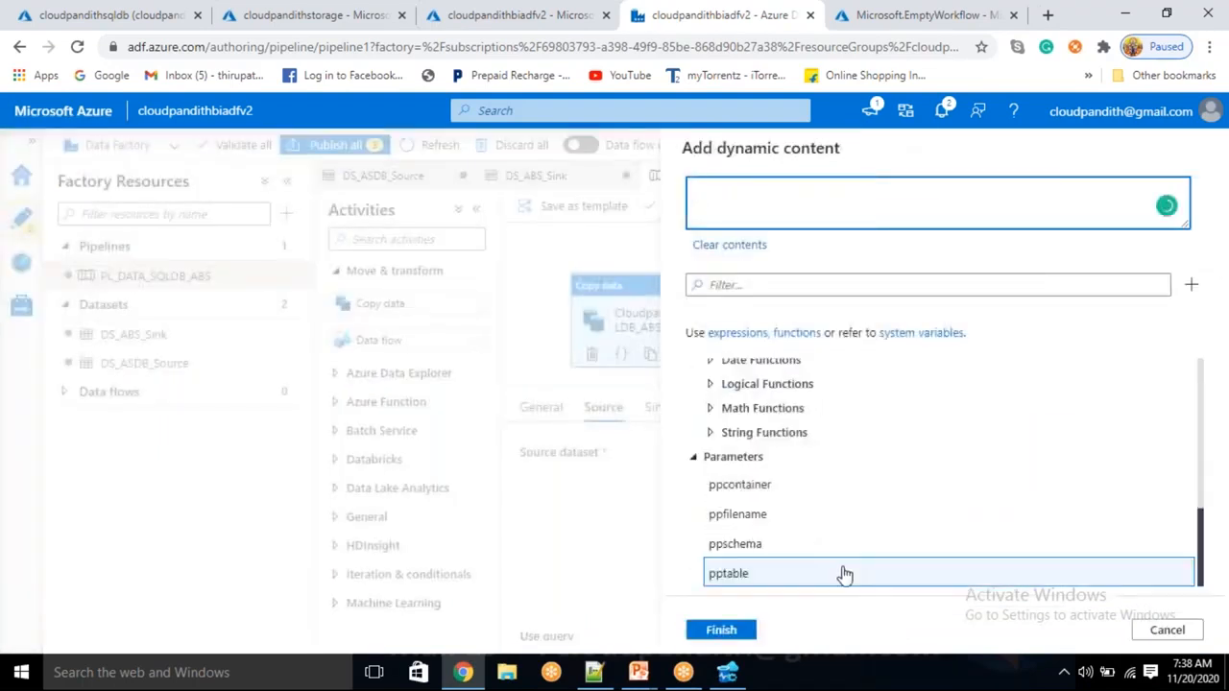
pyautogui.click(759, 543)
pyautogui.click(725, 630)
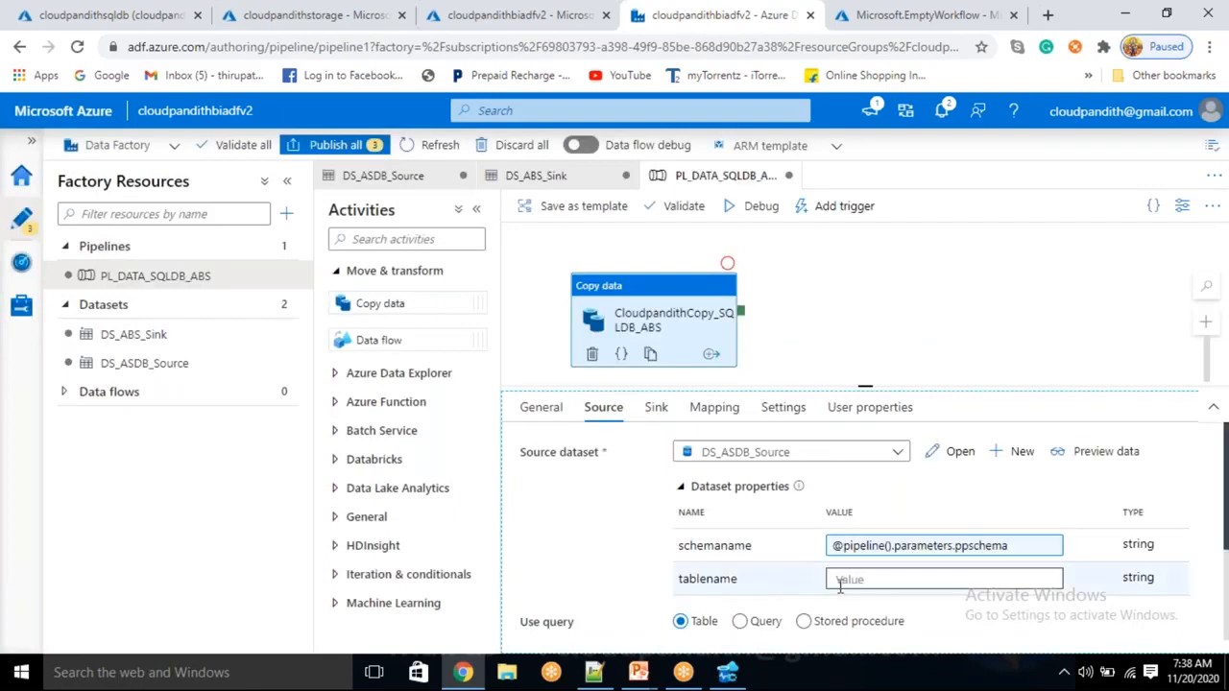
pyautogui.click(840, 582)
pyautogui.click(849, 600)
pyautogui.scroll(-5, 809, 571)
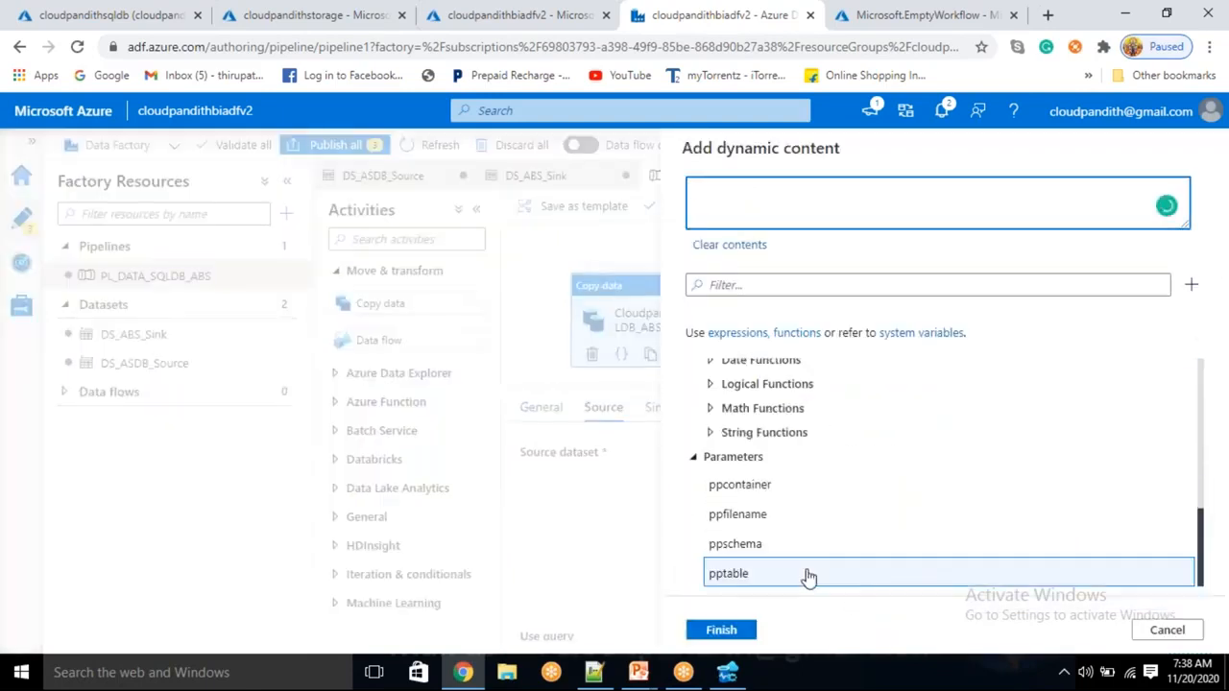
pyautogui.click(808, 574)
pyautogui.click(734, 630)
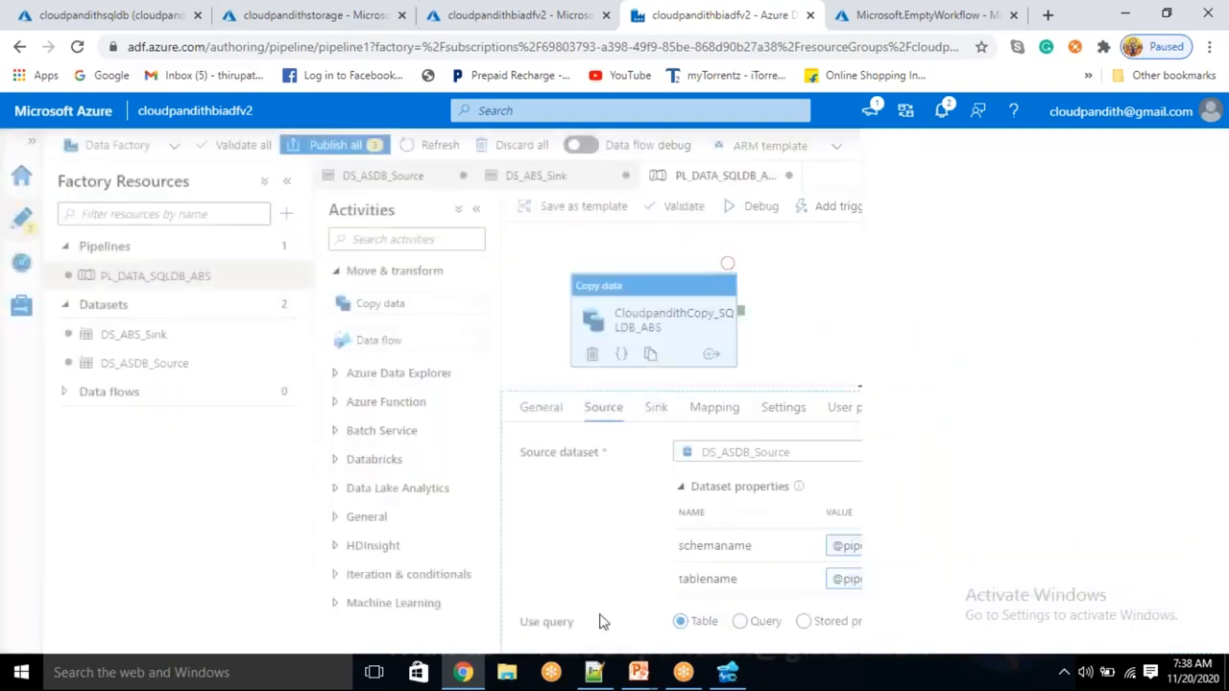
pyautogui.click(656, 407)
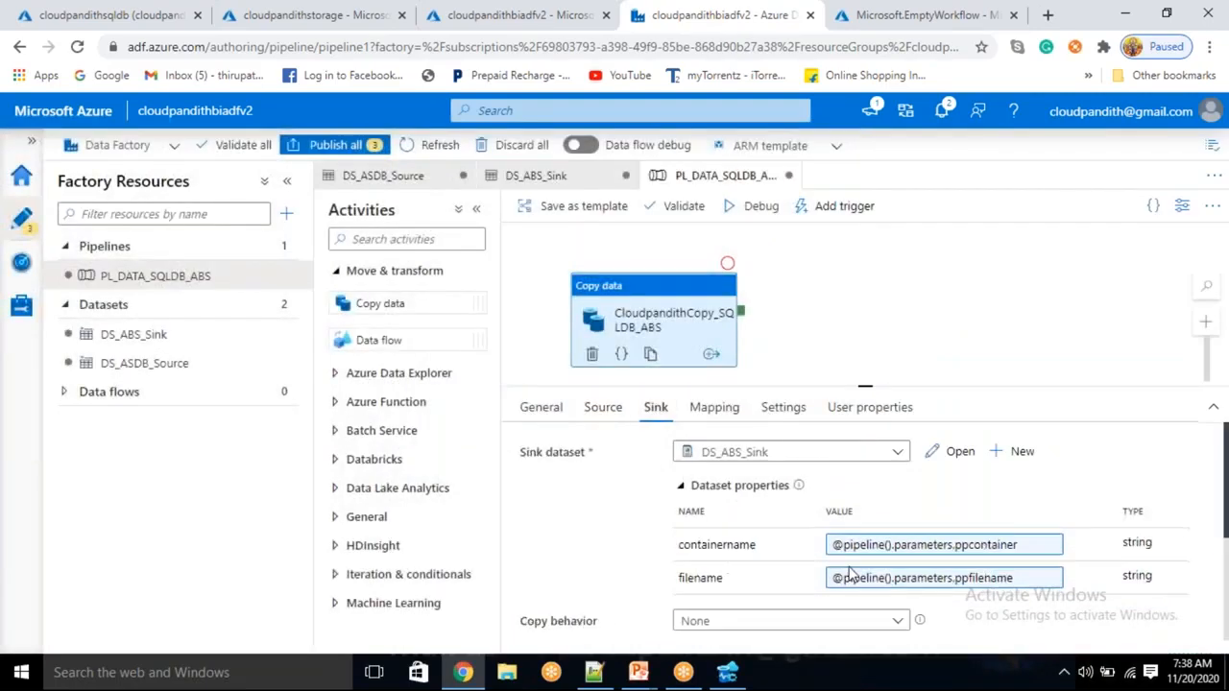
# Debug the pipeline with dbo, cust, custdata and cust.csv and refresh until it succeeds
pyautogui.click(760, 206)
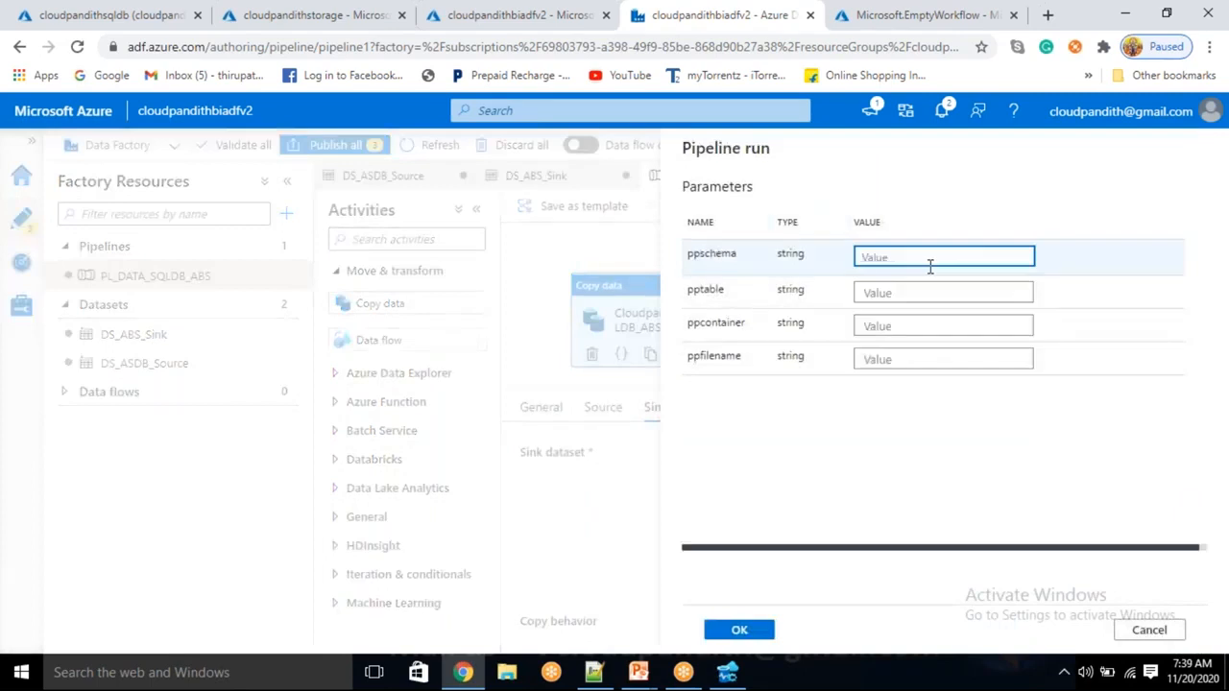
pyautogui.write('dbo')
pyautogui.press('Tab')
pyautogui.write('cust')
pyautogui.press('Tab')
pyautogui.write('cu')
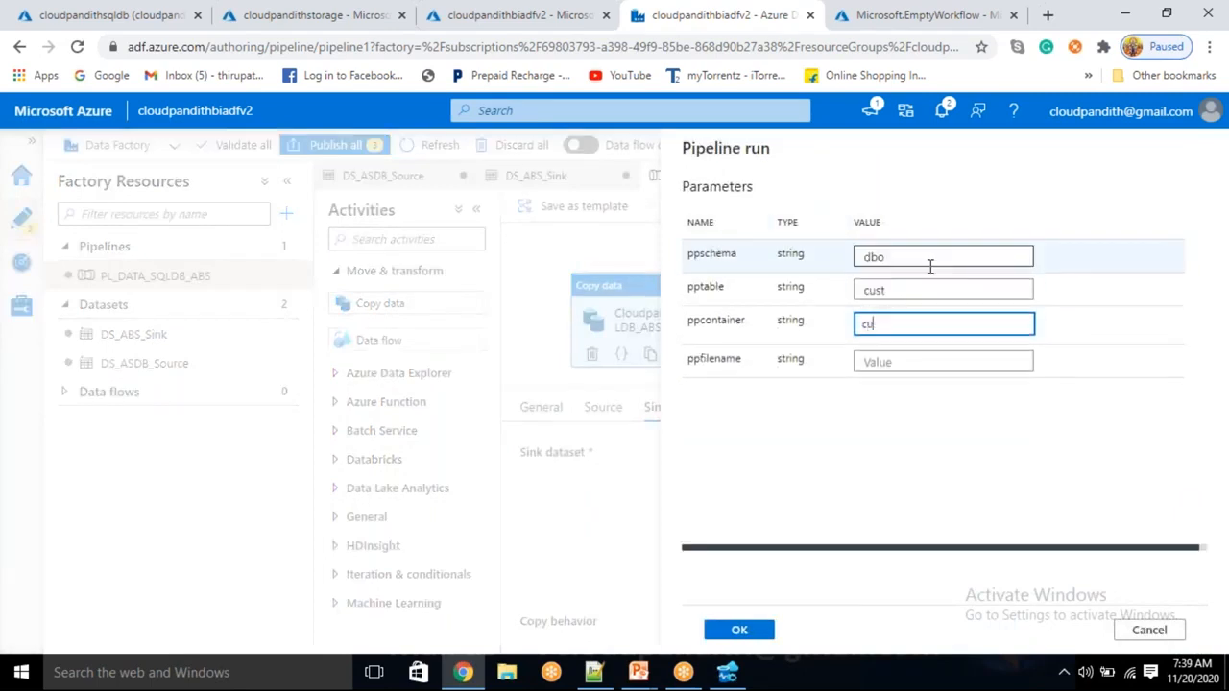
pyautogui.press('Tab')
pyautogui.write('cust.csv')
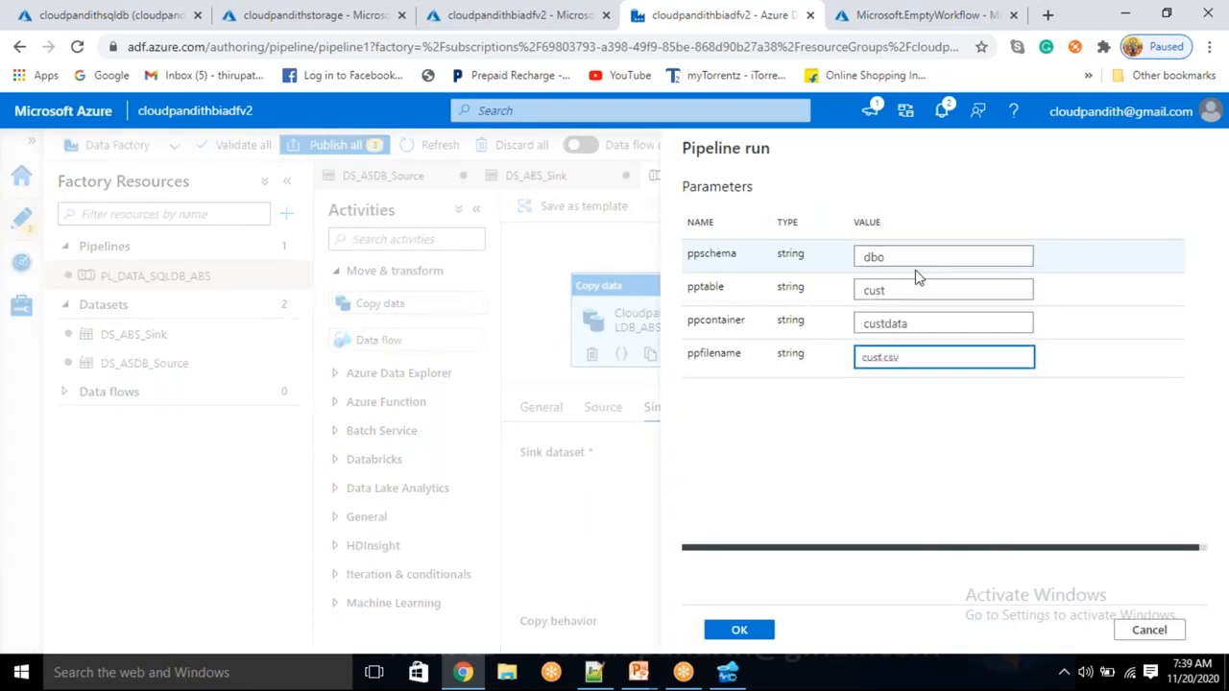
pyautogui.click(734, 634)
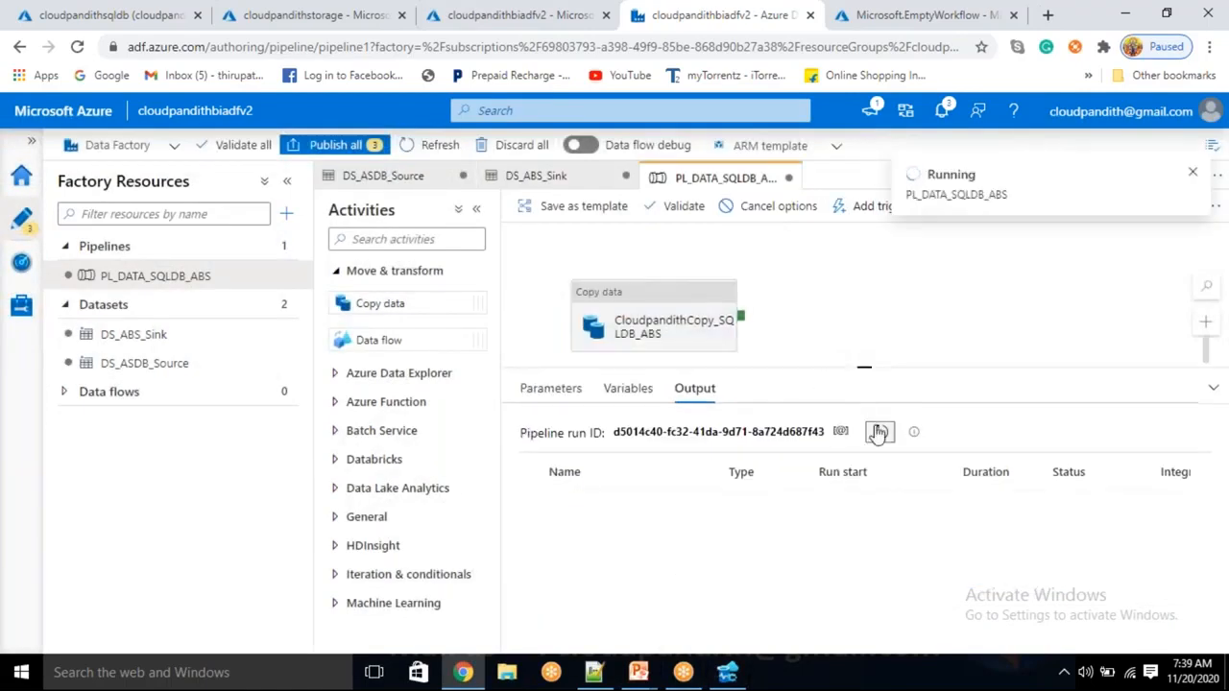
pyautogui.click(879, 434)
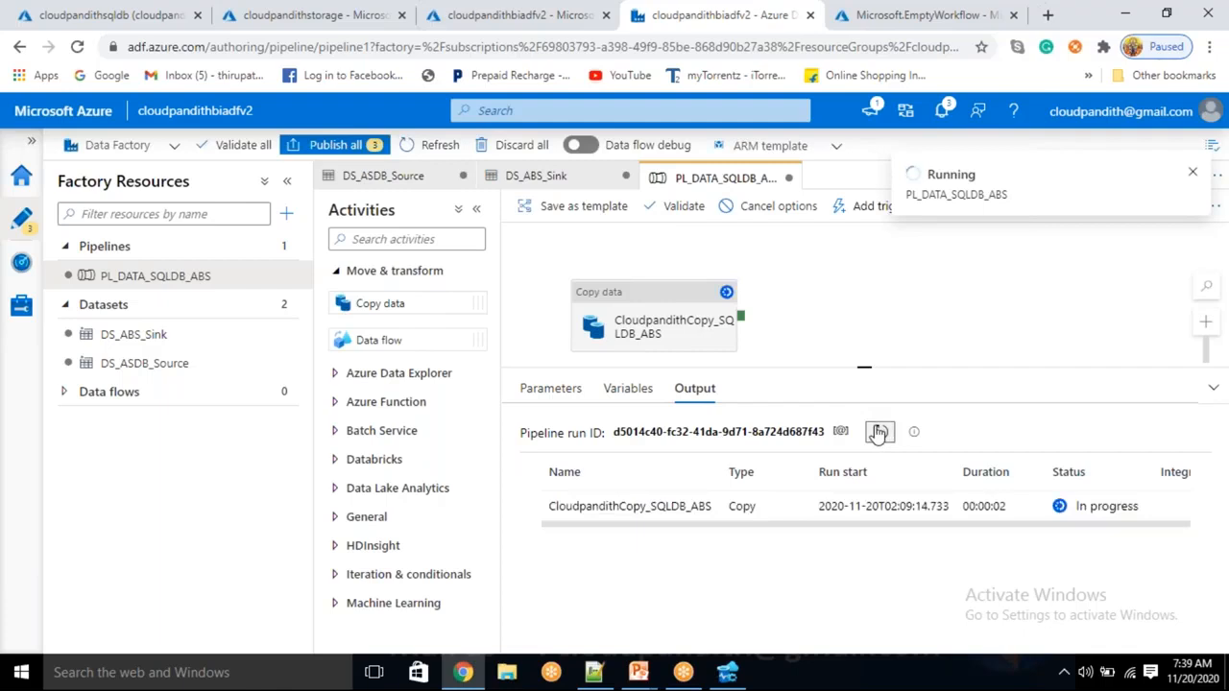
pyautogui.click(346, 19)
# Open cust.csv in the custdata container and check the copied customer rows
pyautogui.click(734, 246)
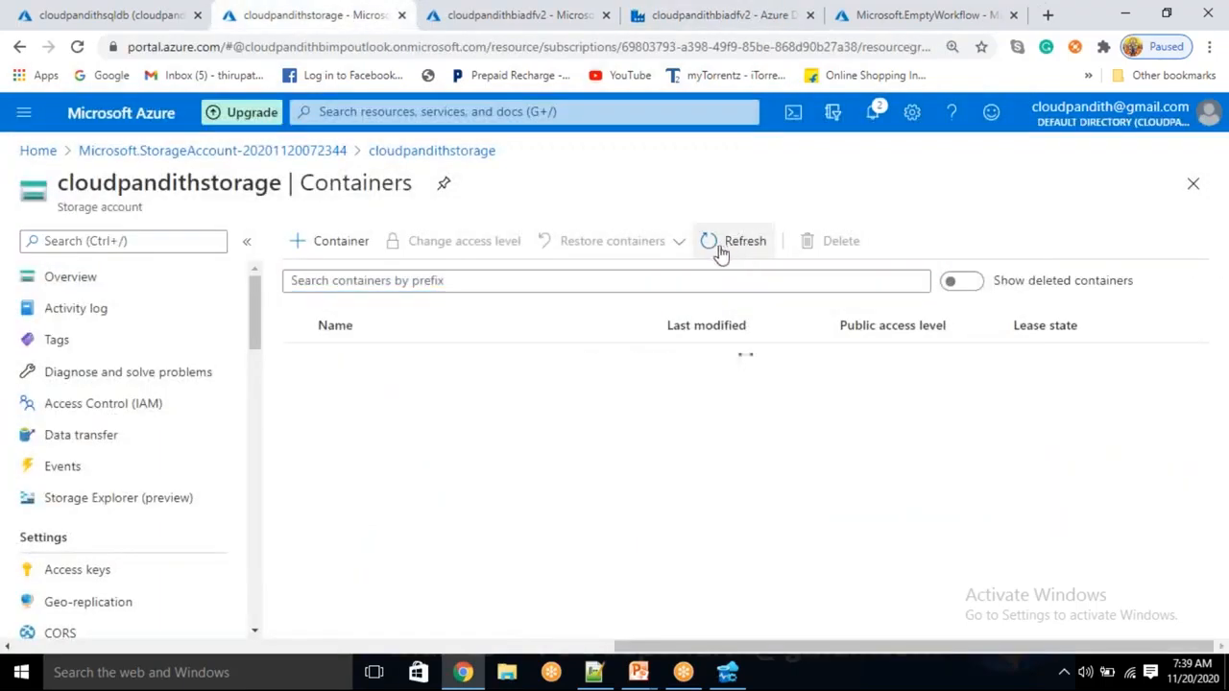
pyautogui.click(455, 376)
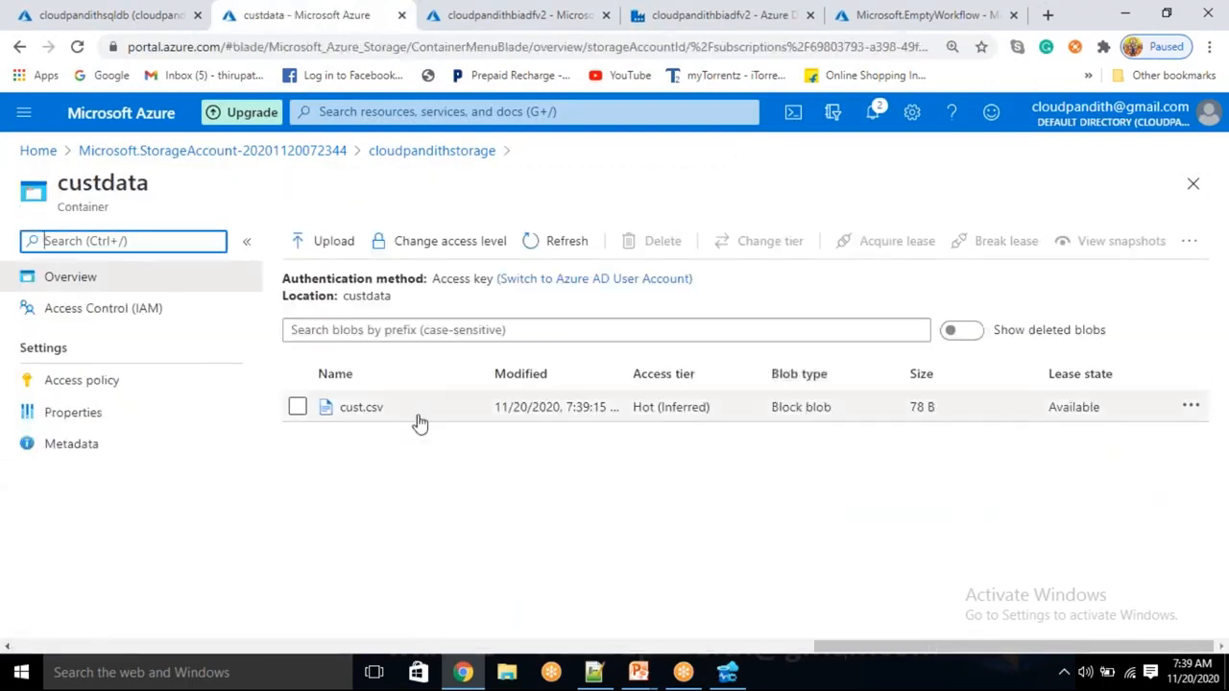
pyautogui.click(365, 407)
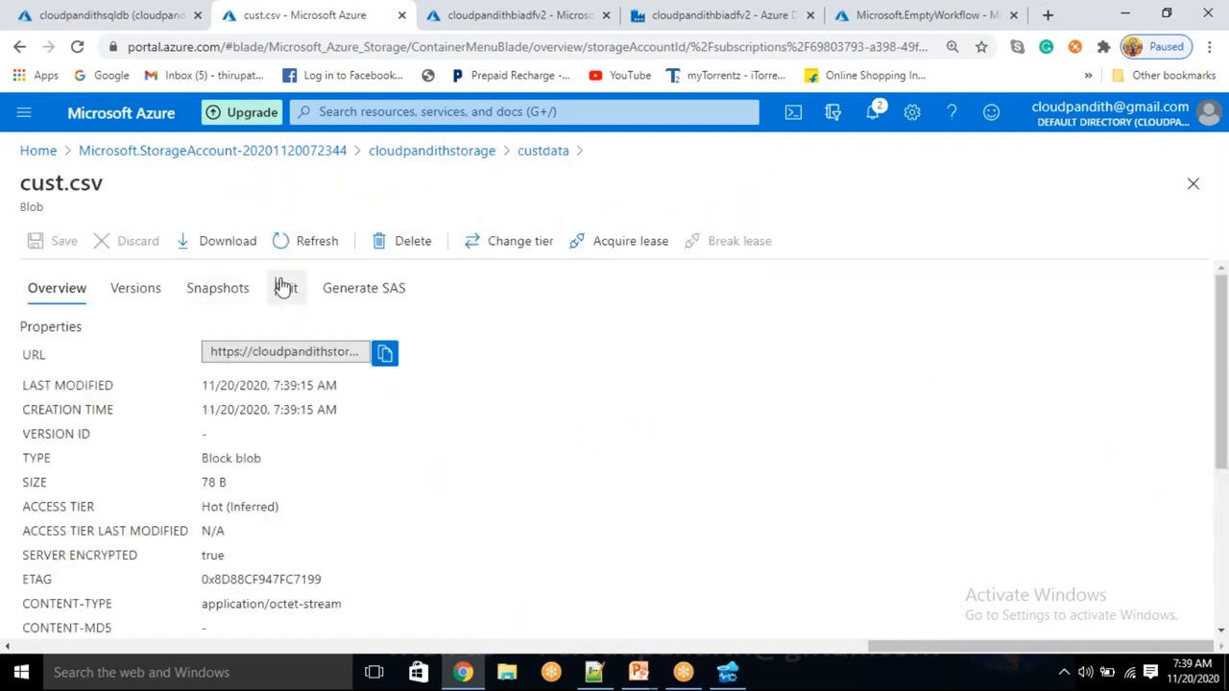
pyautogui.click(283, 289)
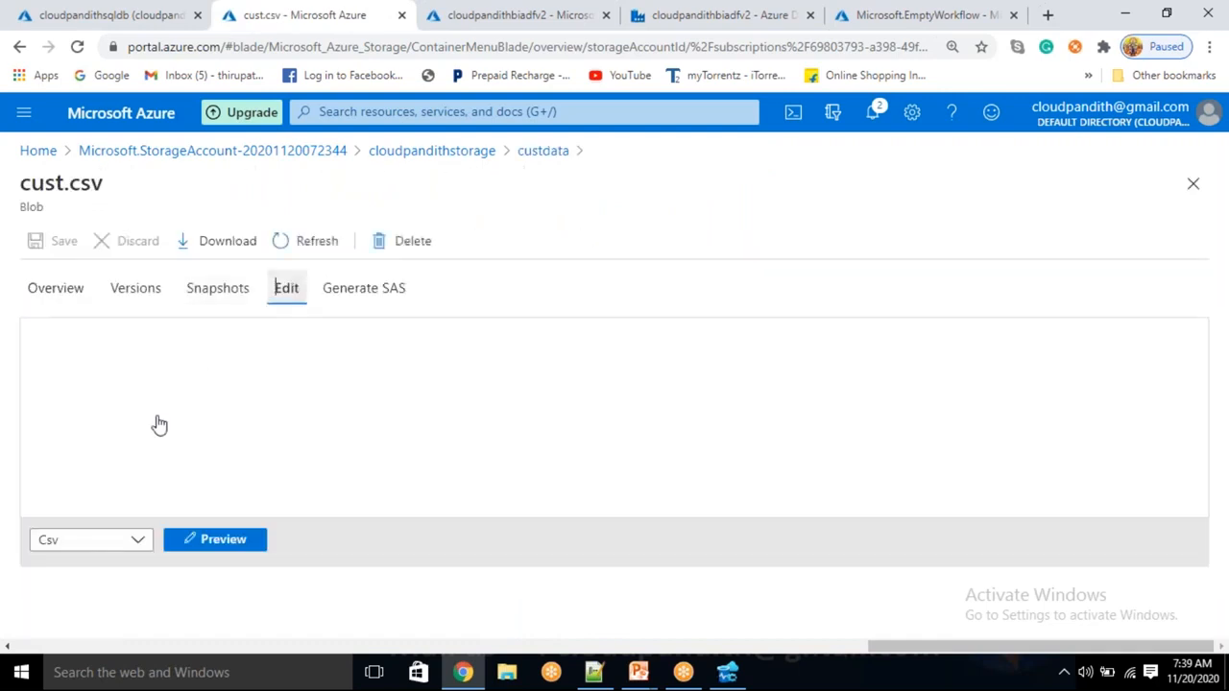
pyautogui.moveTo(52, 332); pyautogui.dragTo(324, 384)
pyautogui.click(324, 384)
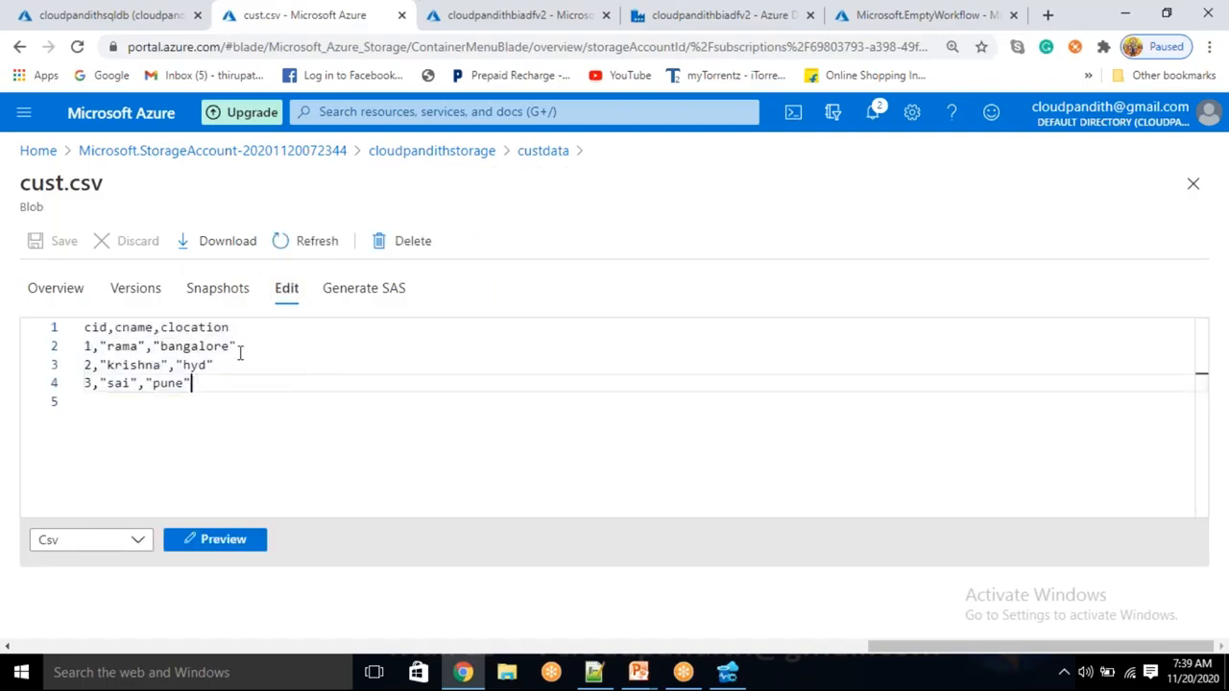
# Delete the custdata container and return to the Data Factory pipeline
pyautogui.click(555, 152)
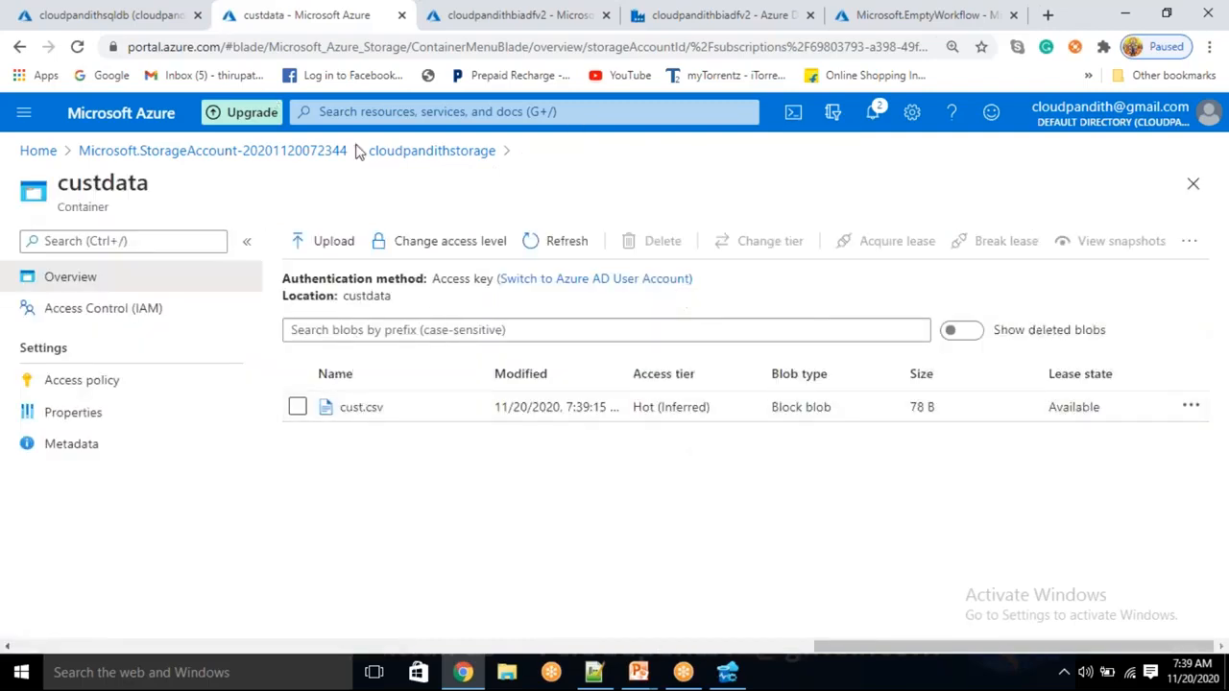
pyautogui.click(406, 151)
pyautogui.click(320, 358)
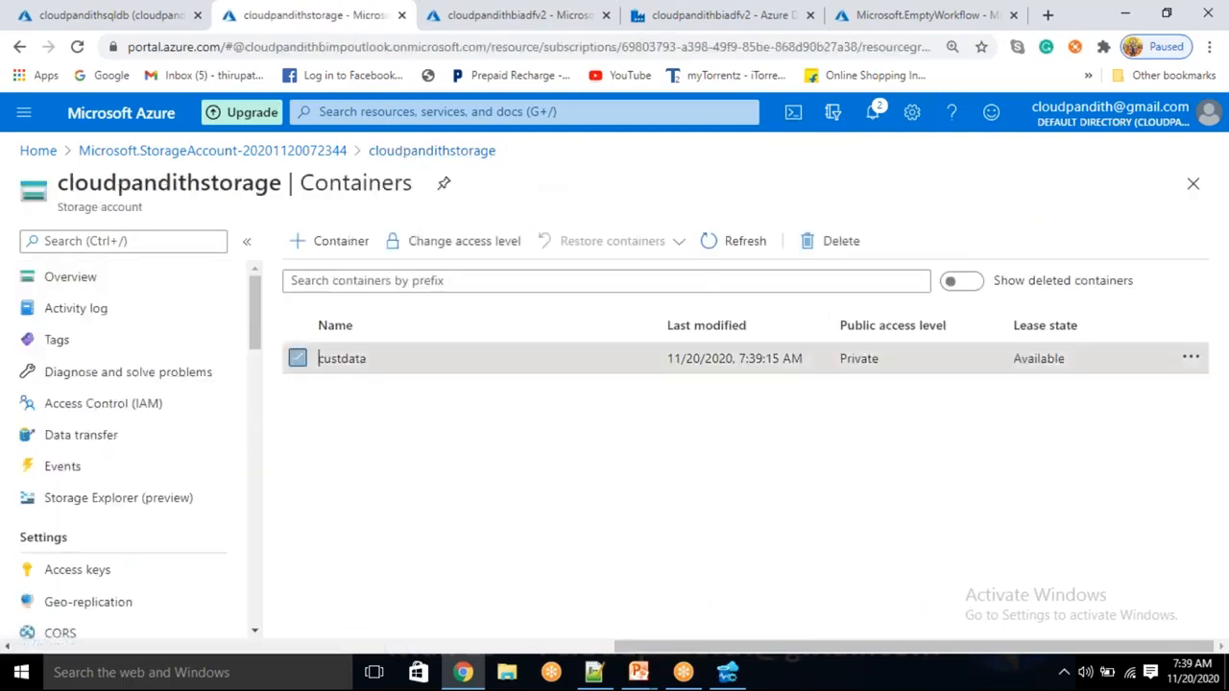
pyautogui.click(831, 241)
pyautogui.click(323, 532)
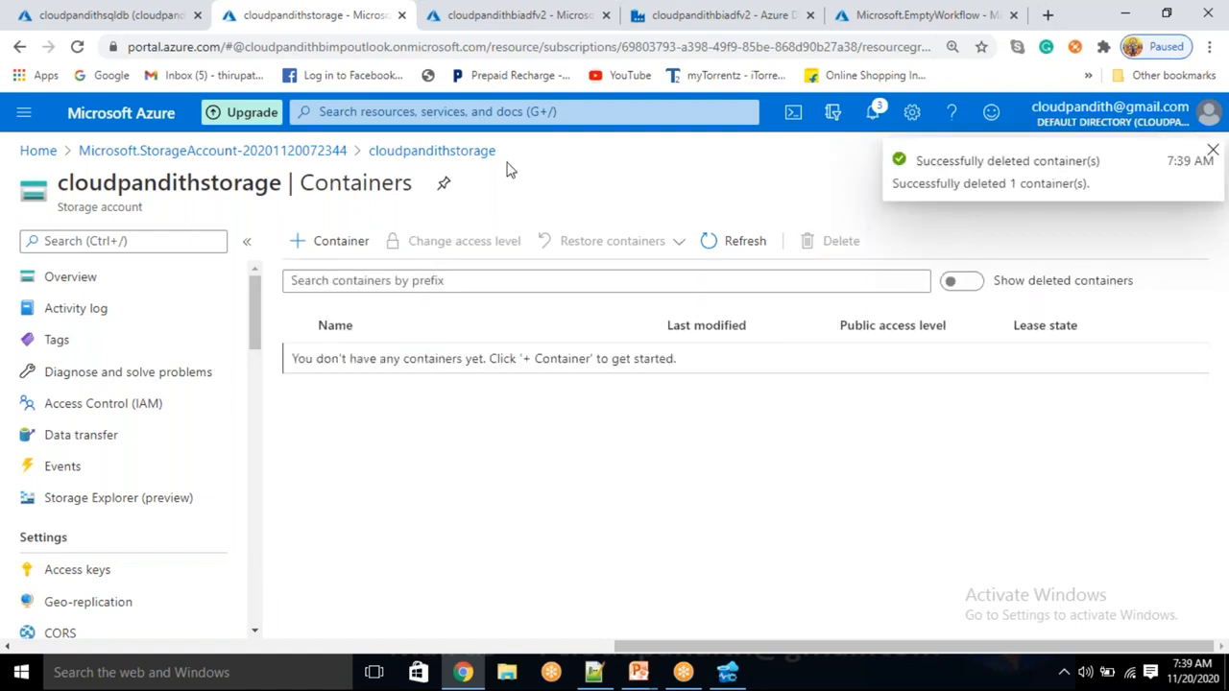
pyautogui.click(653, 14)
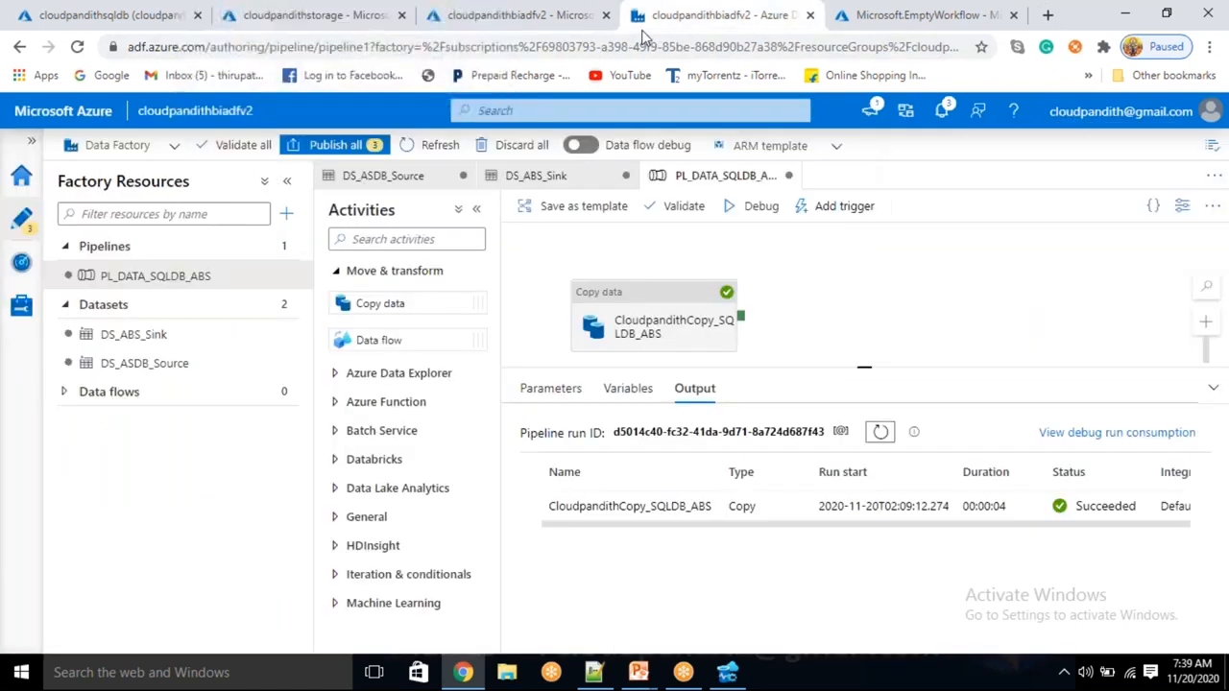
# Open the deployed cloudpandithlogicapp and go to its Logic app designer
pyautogui.click(624, 325)
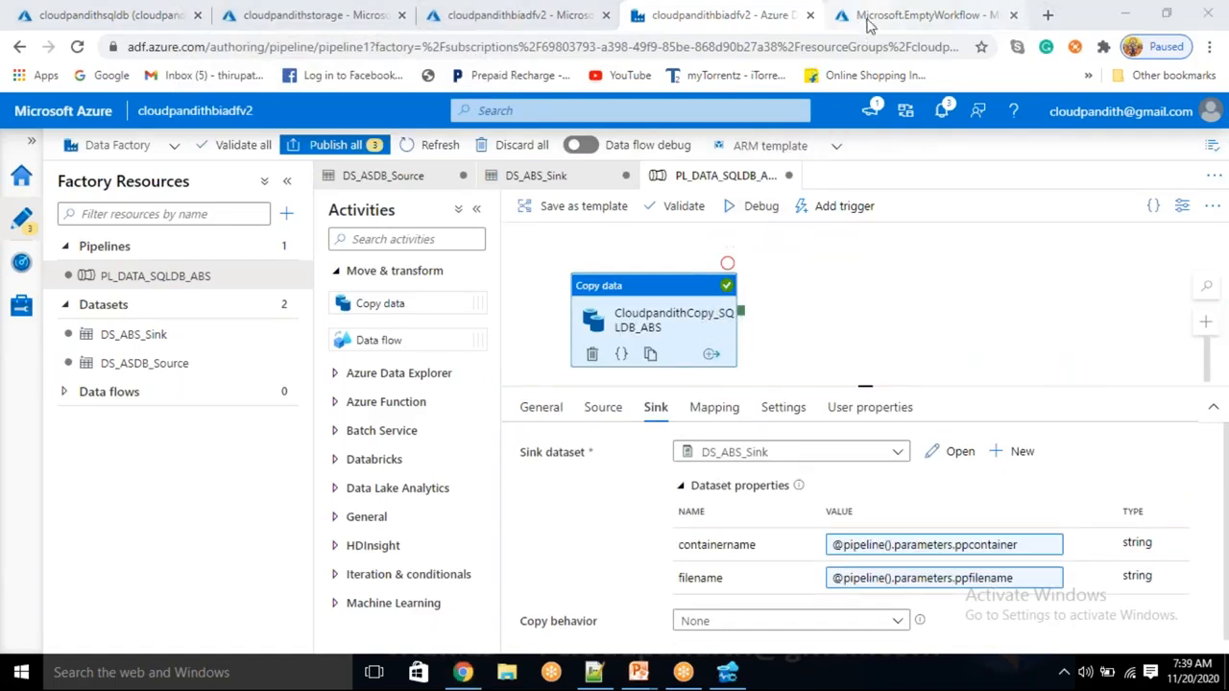
pyautogui.click(960, 21)
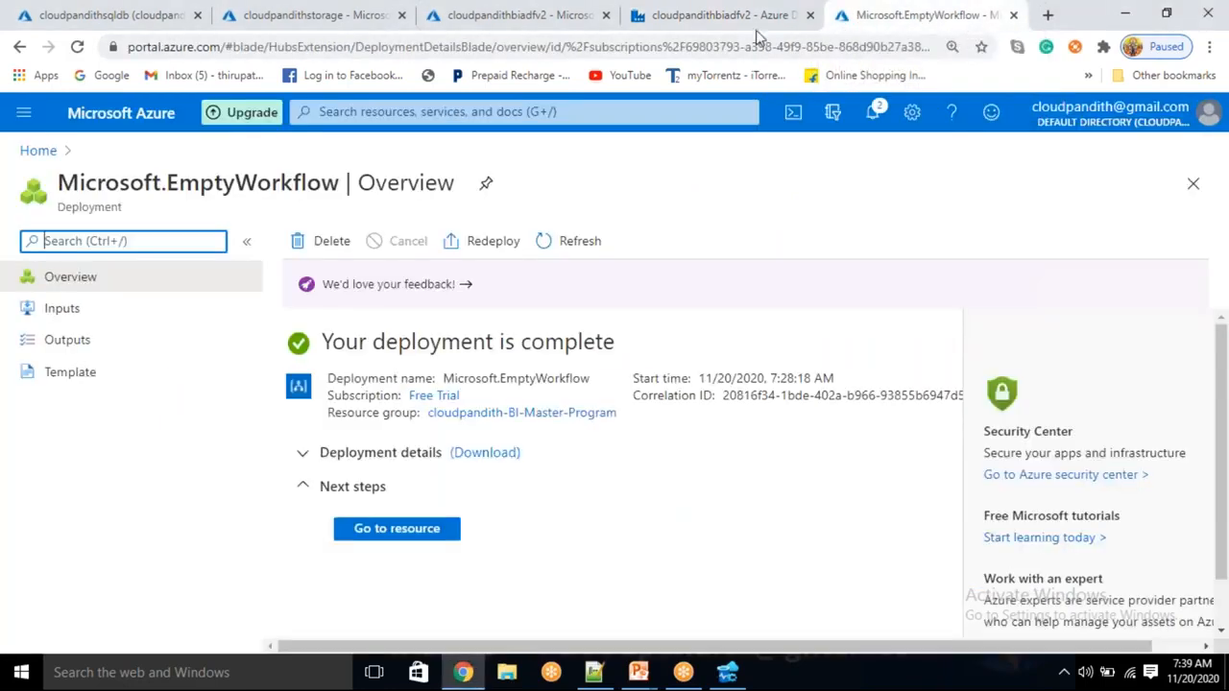
pyautogui.click(390, 534)
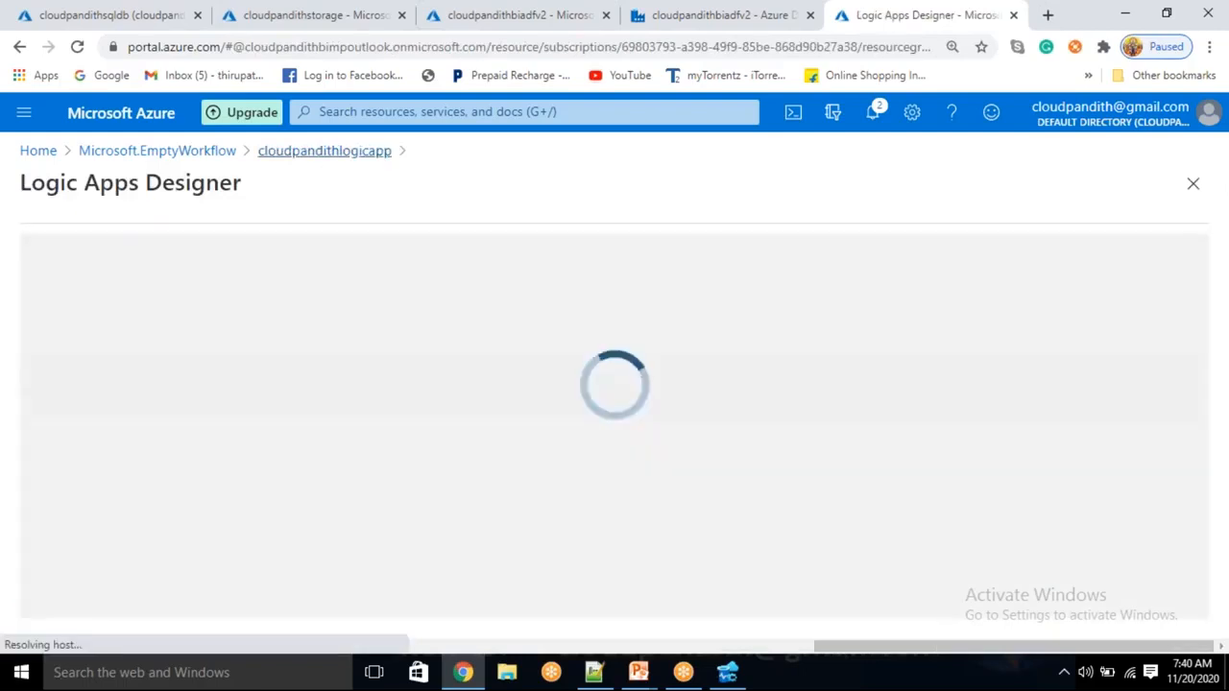
pyautogui.click(321, 153)
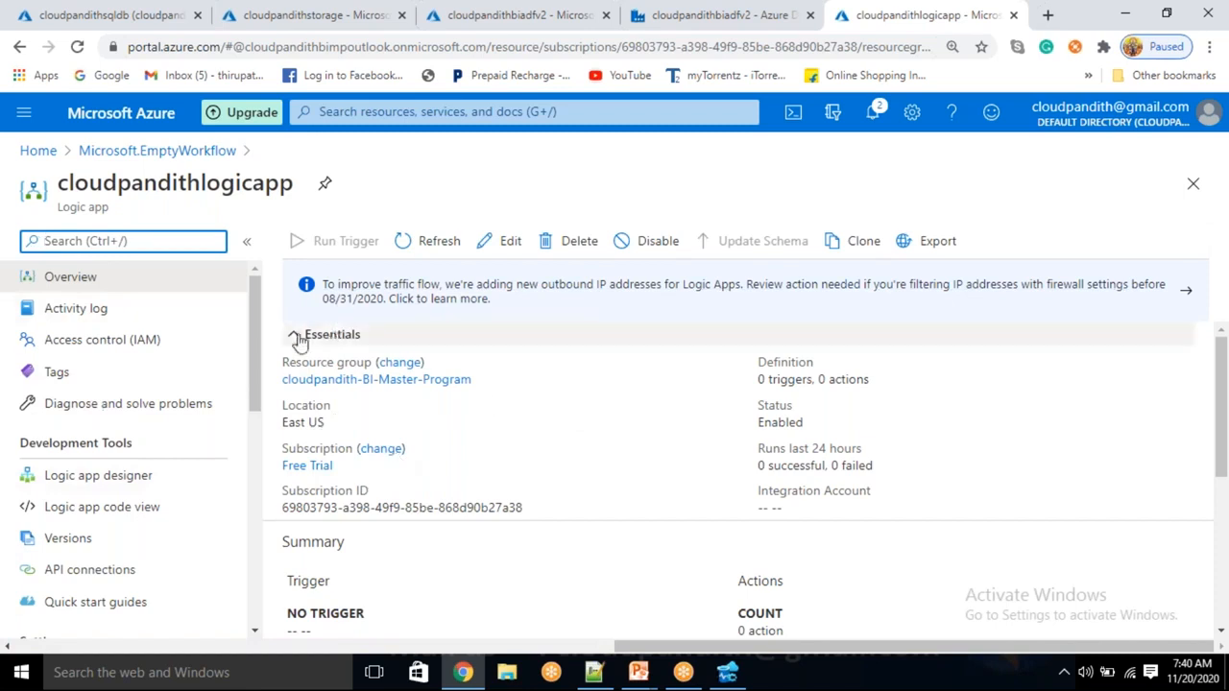
pyautogui.click(127, 477)
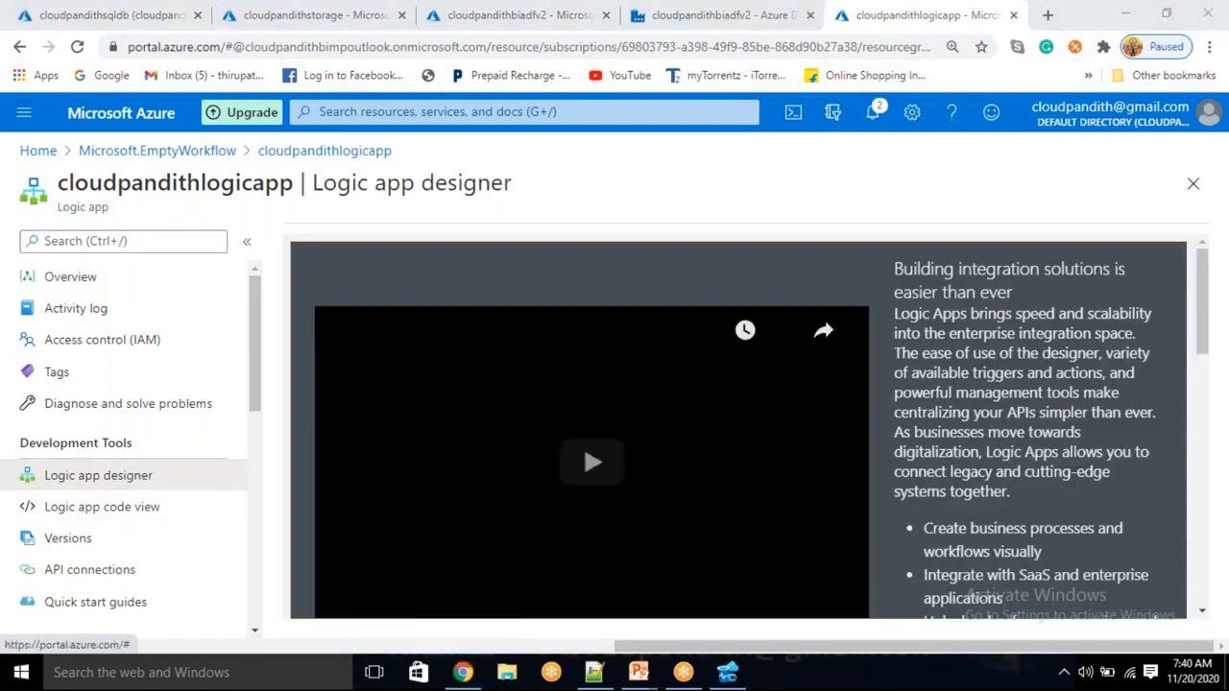
# Create a Blank Logic App from Templates and focus the Search connectors and triggers box
pyautogui.scroll(-9, 705, 339)
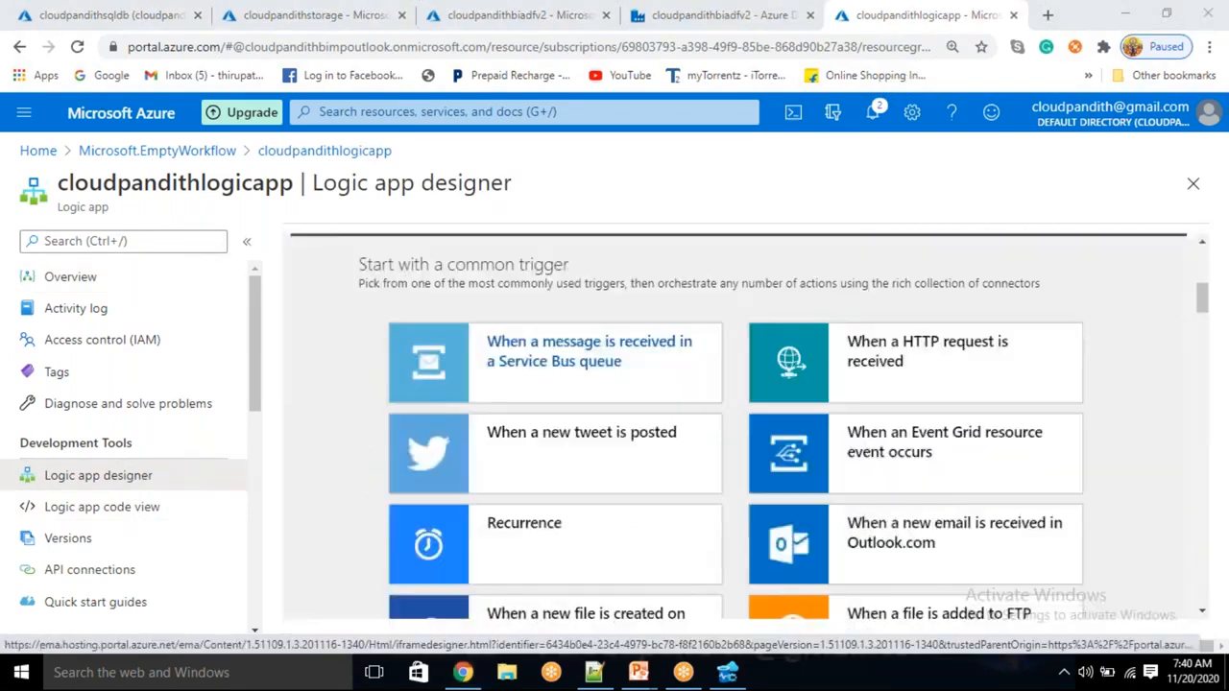
pyautogui.scroll(2, 672, 417)
pyautogui.scroll(-2, 716, 435)
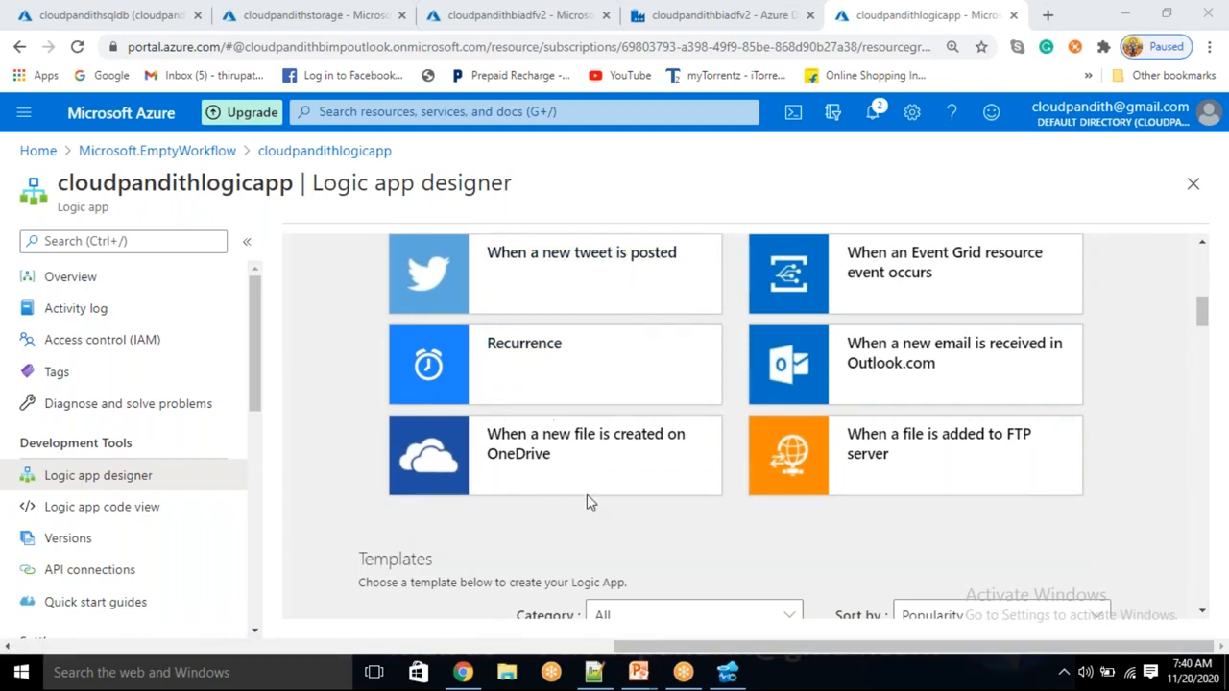
pyautogui.scroll(-3, 666, 458)
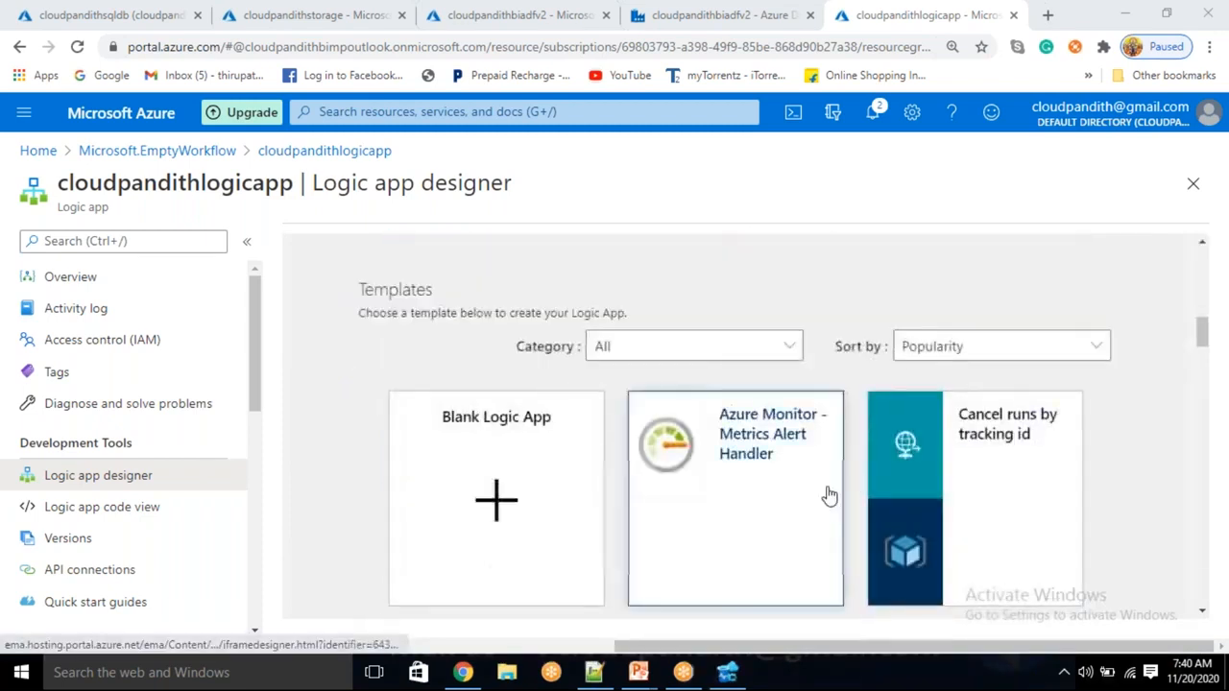
pyautogui.click(499, 509)
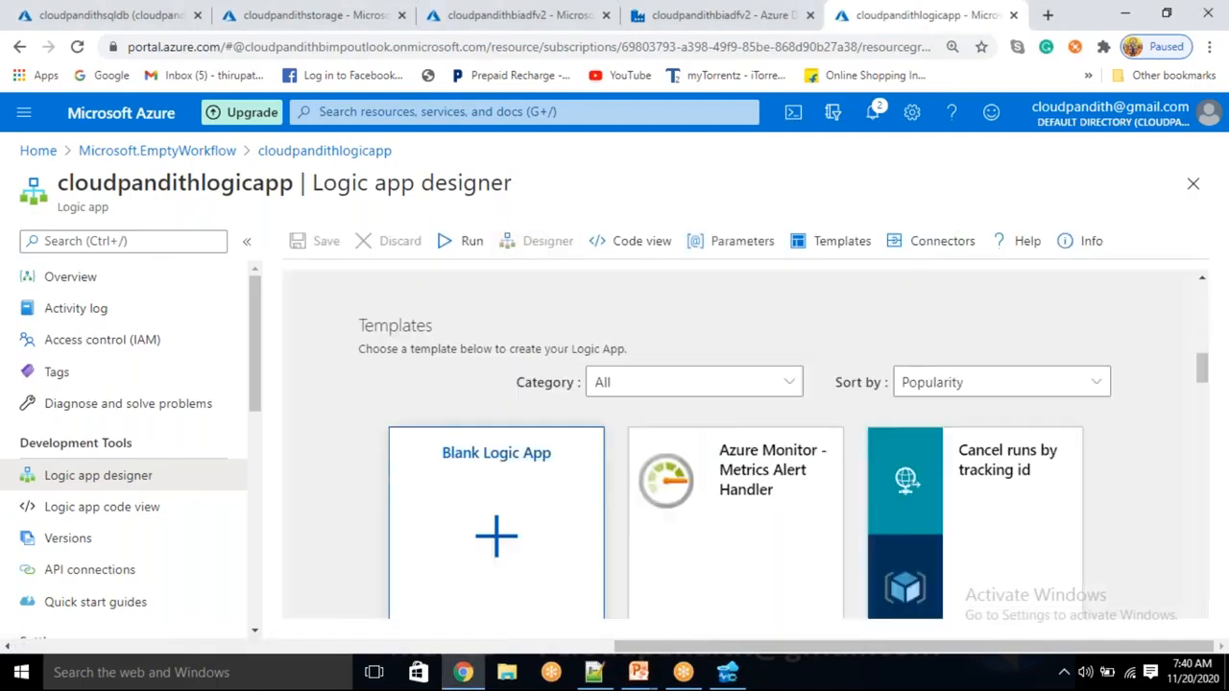
pyautogui.click(567, 324)
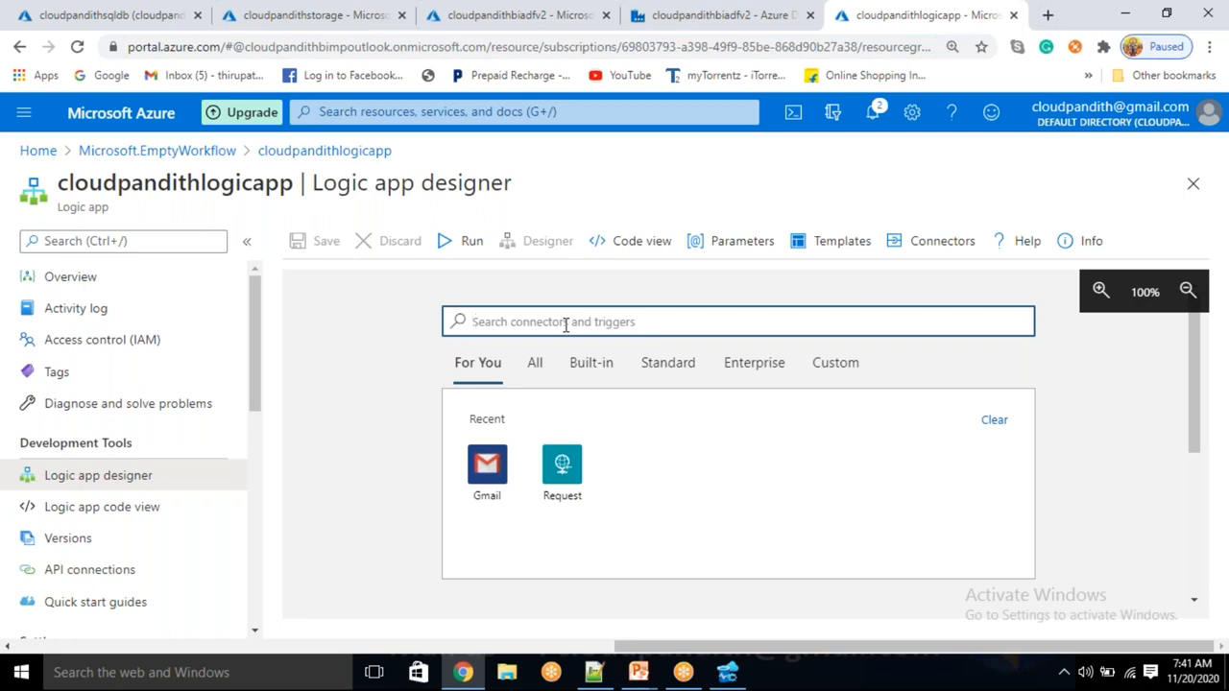
# Search for 'http', pick the Request connector, and add the 'When a HTTP request is received' trigger
pyautogui.write('http')
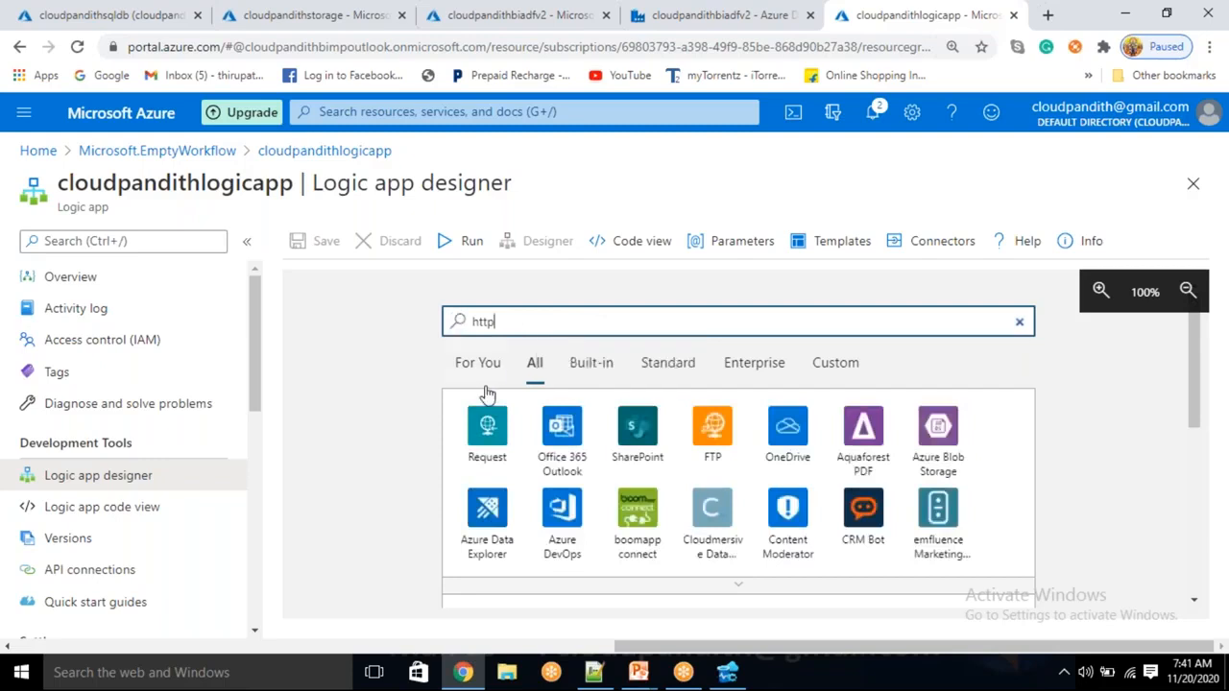
pyautogui.click(497, 443)
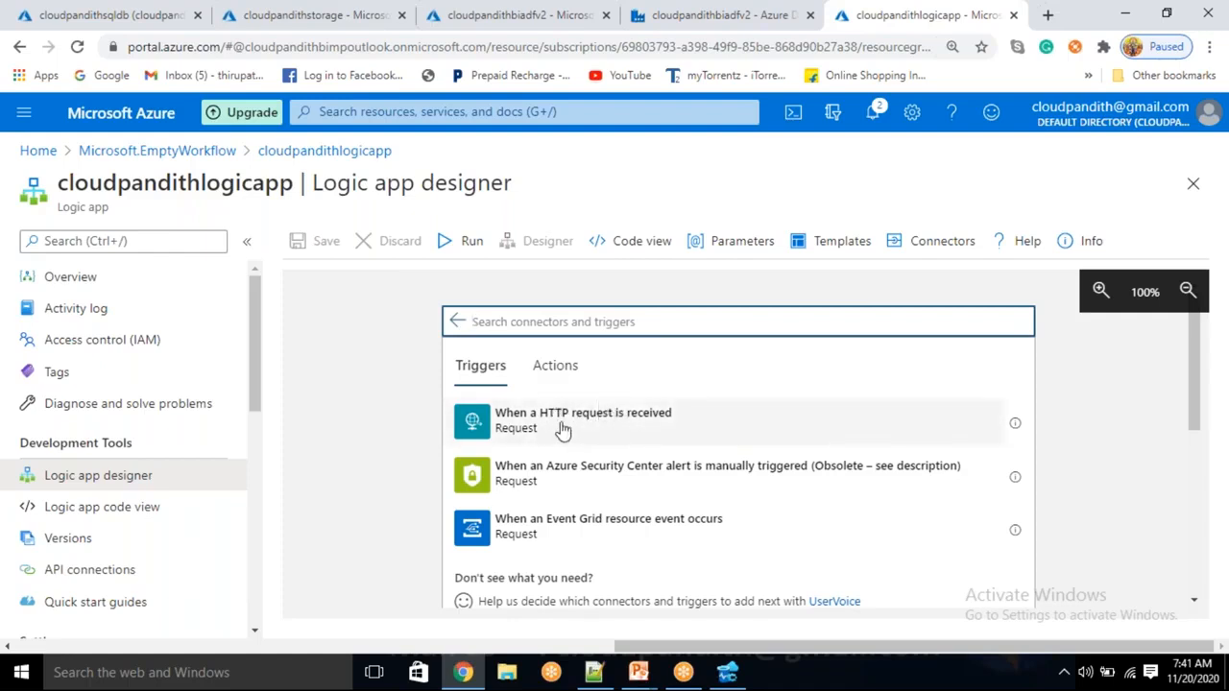
pyautogui.click(639, 431)
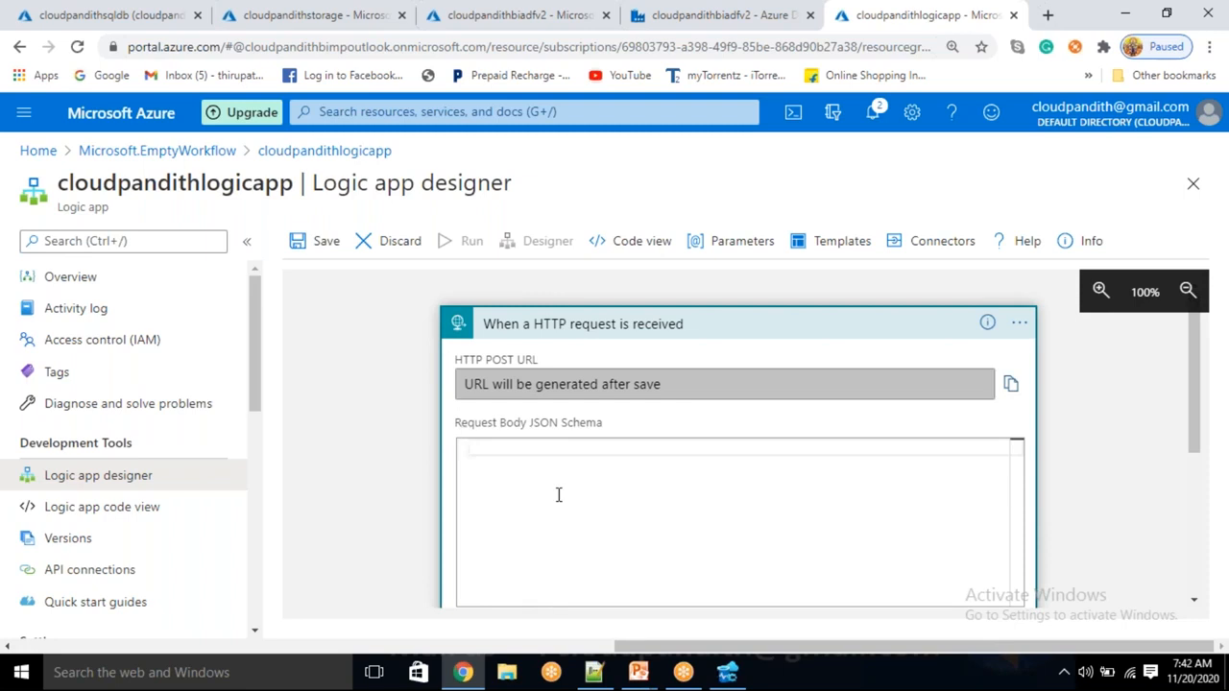
# Start the request body schema with a "properties" object and "type":"object"
pyautogui.write('{')
pyautogui.press('Return')
pyautogui.write('"')
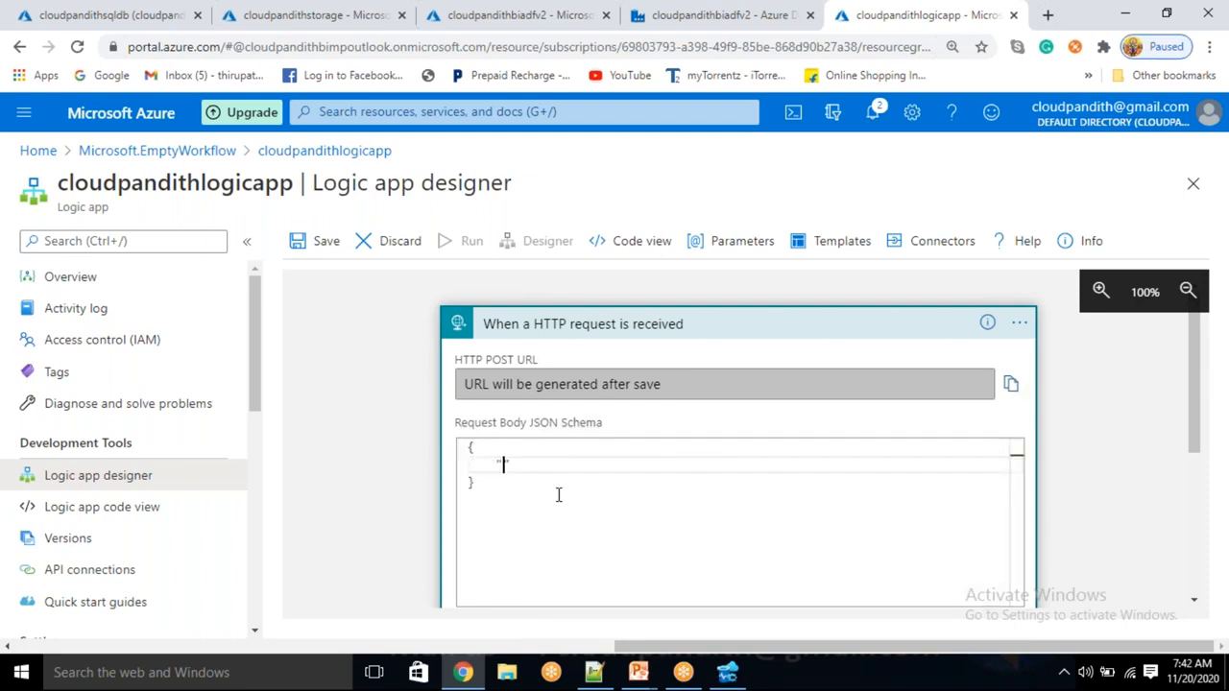
pyautogui.write('properties":{')
pyautogui.press('Return')
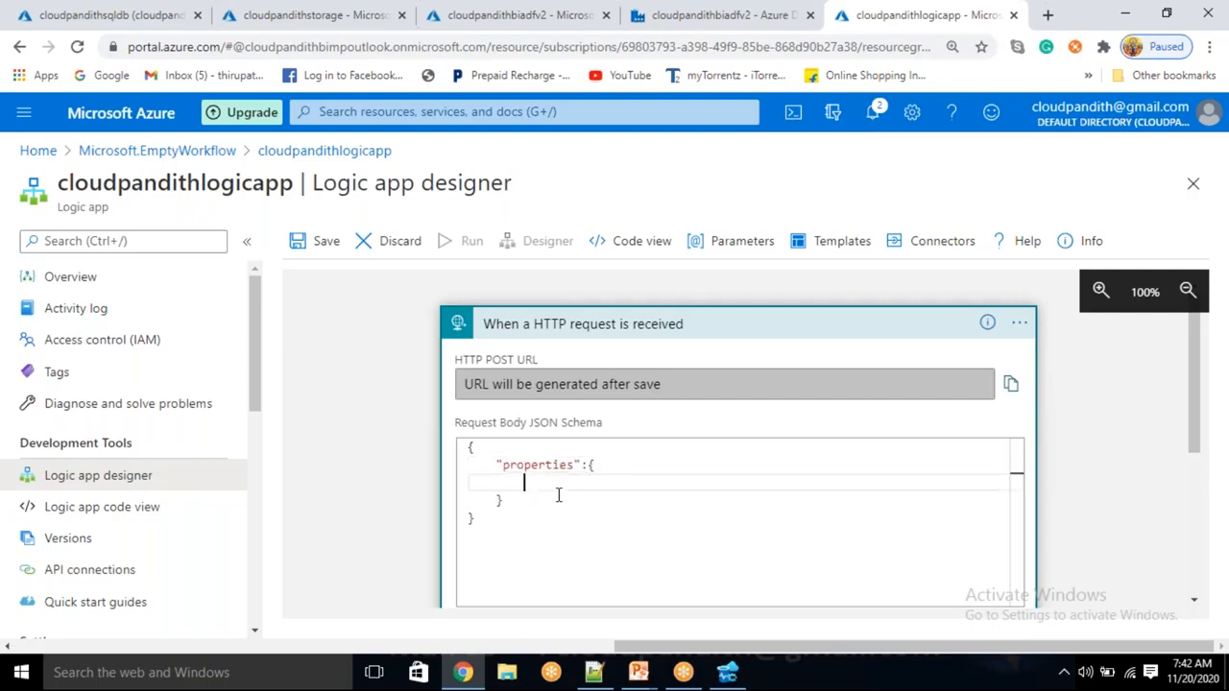
pyautogui.press('Return')
pyautogui.write('"type":')
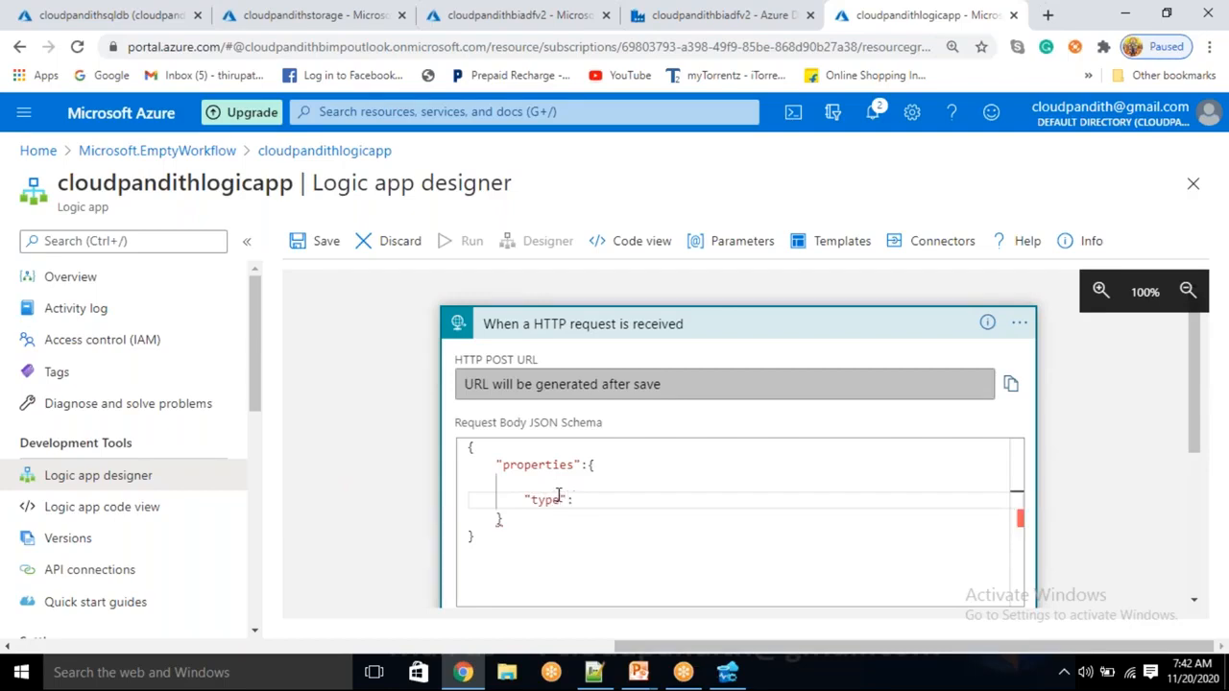
pyautogui.write('"object')
pyautogui.press('Up')
pyautogui.press('Left')
pyautogui.press('Return')
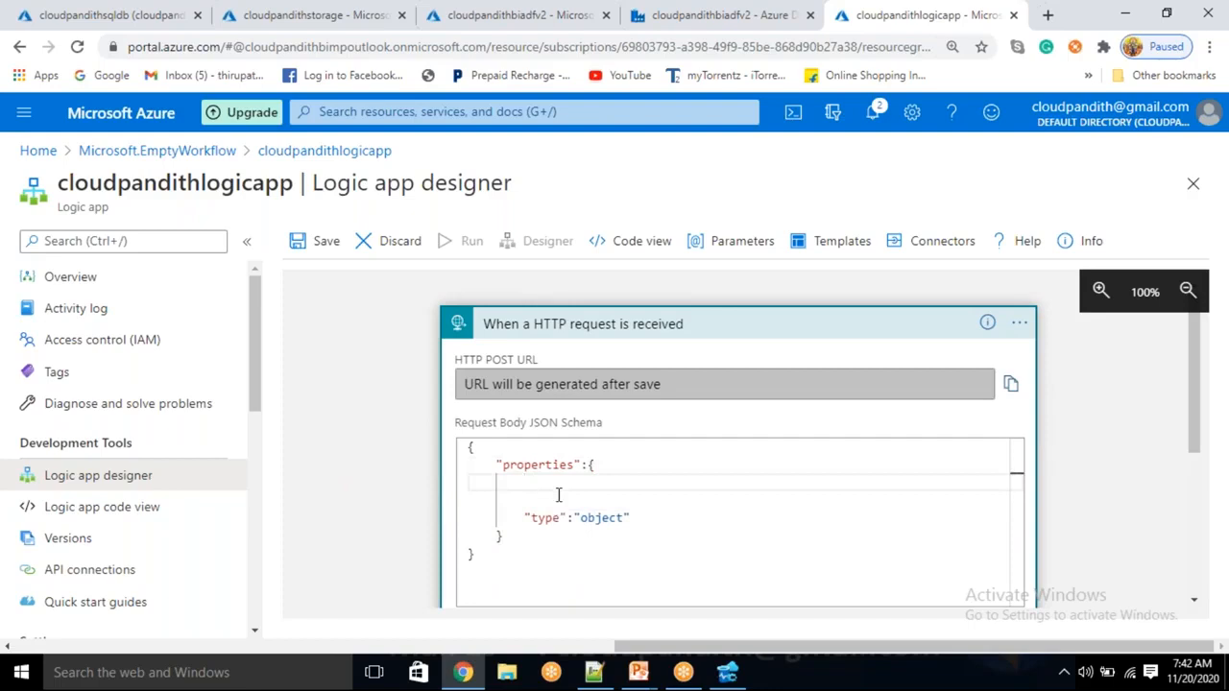
# Add a datafactoryname property with "type":"string", followed by a comma
pyautogui.write('"data"factoryname')
pyautogui.press('Right')
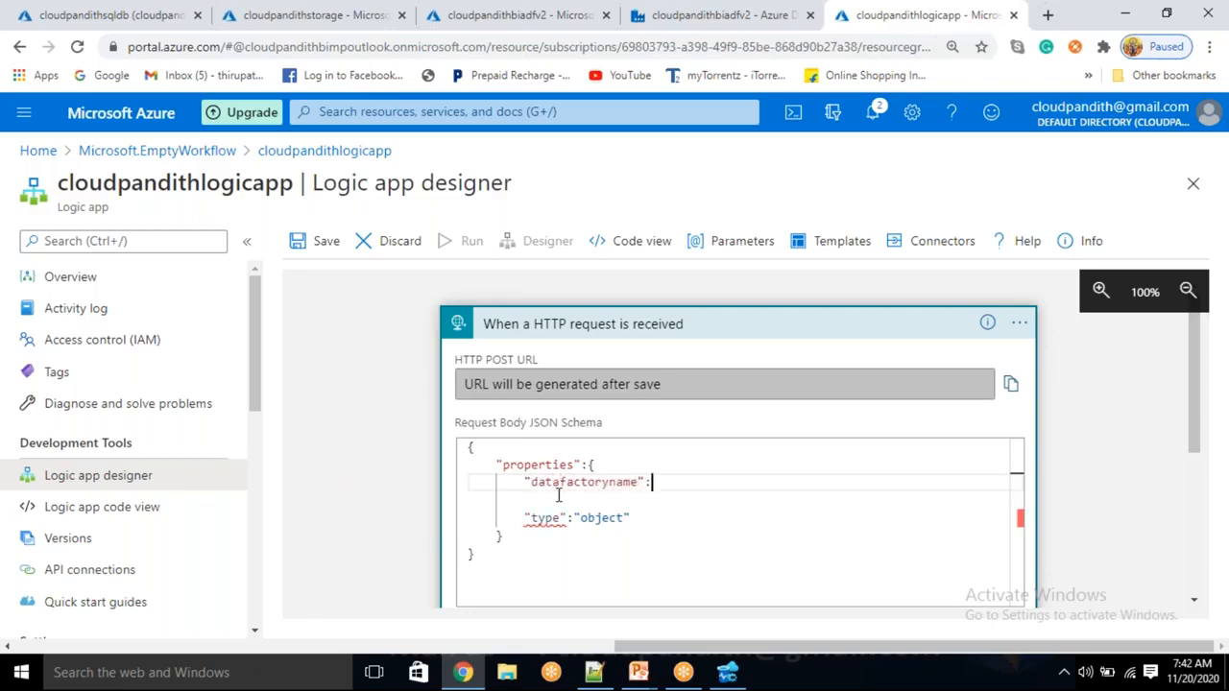
pyautogui.write(':{')
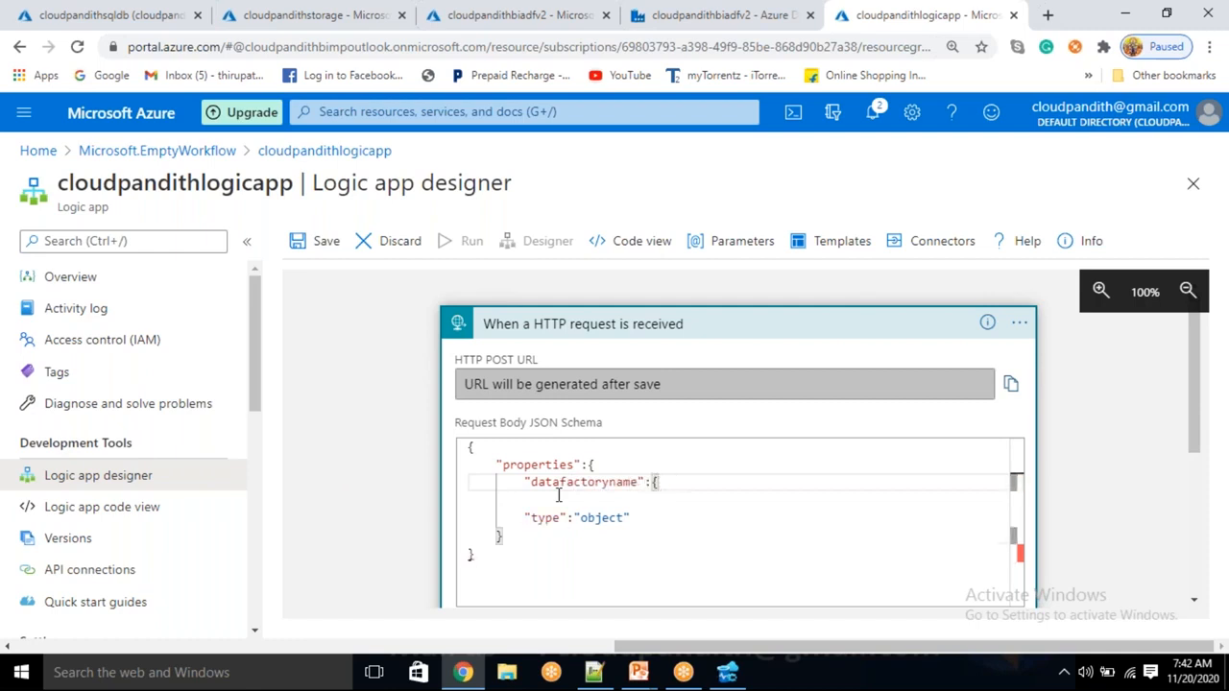
pyautogui.press('Return')
pyautogui.write('"')
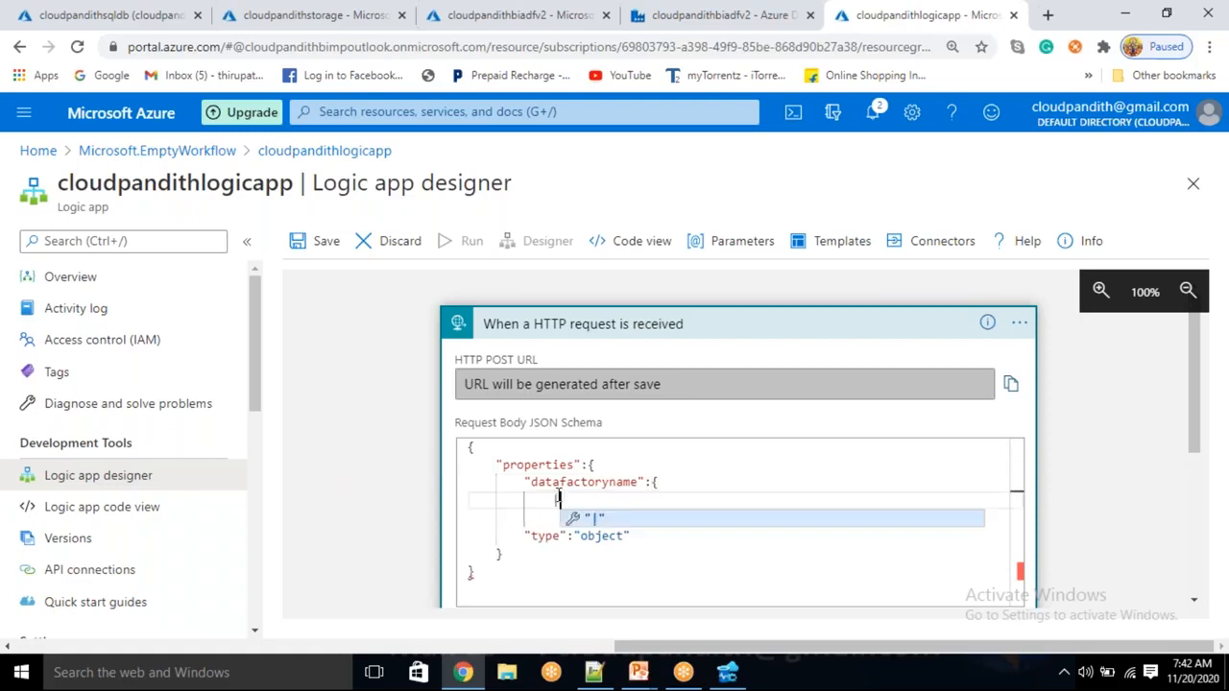
pyautogui.press('BackSpace')
pyautogui.write('}')
pyautogui.press('Left')
pyautogui.press('Return')
pyautogui.press('Up')
pyautogui.write('"type"')
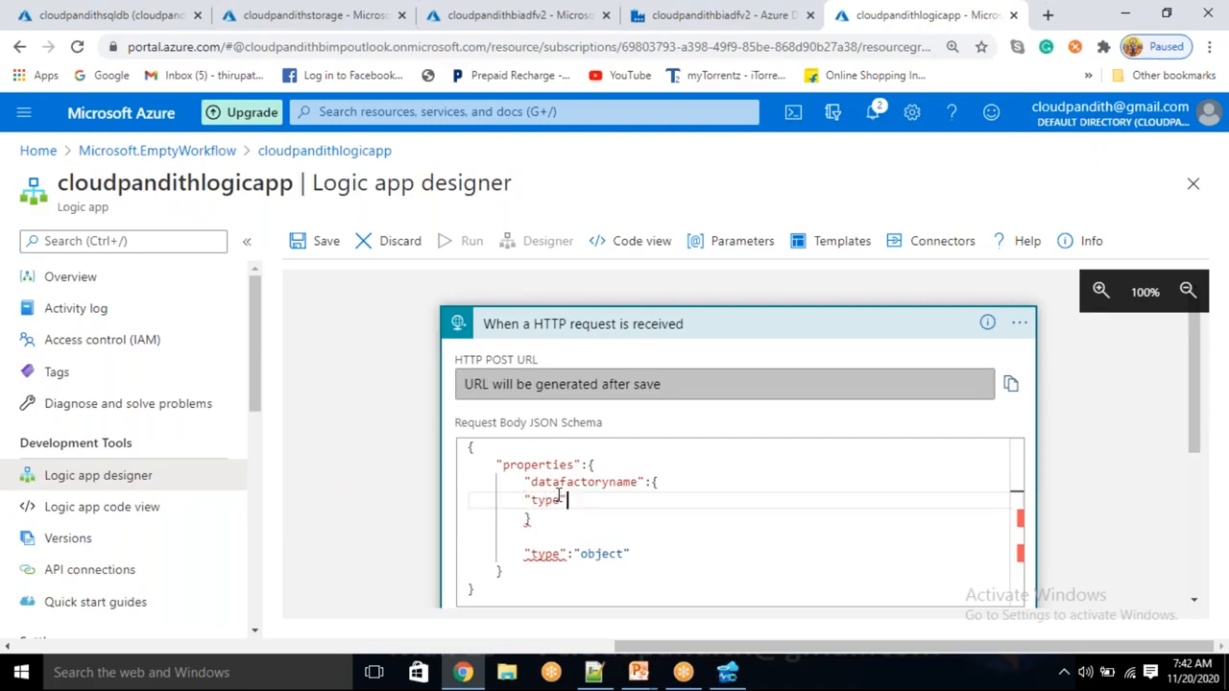
pyautogui.write(':"string"')
pyautogui.click(543, 520)
pyautogui.write(',')
# Copy the datafactoryname property block and paste duplicates beneath it
pyautogui.moveTo(540, 519); pyautogui.dragTo(524, 483)
pyautogui.hotkey('ctrl', 'c')
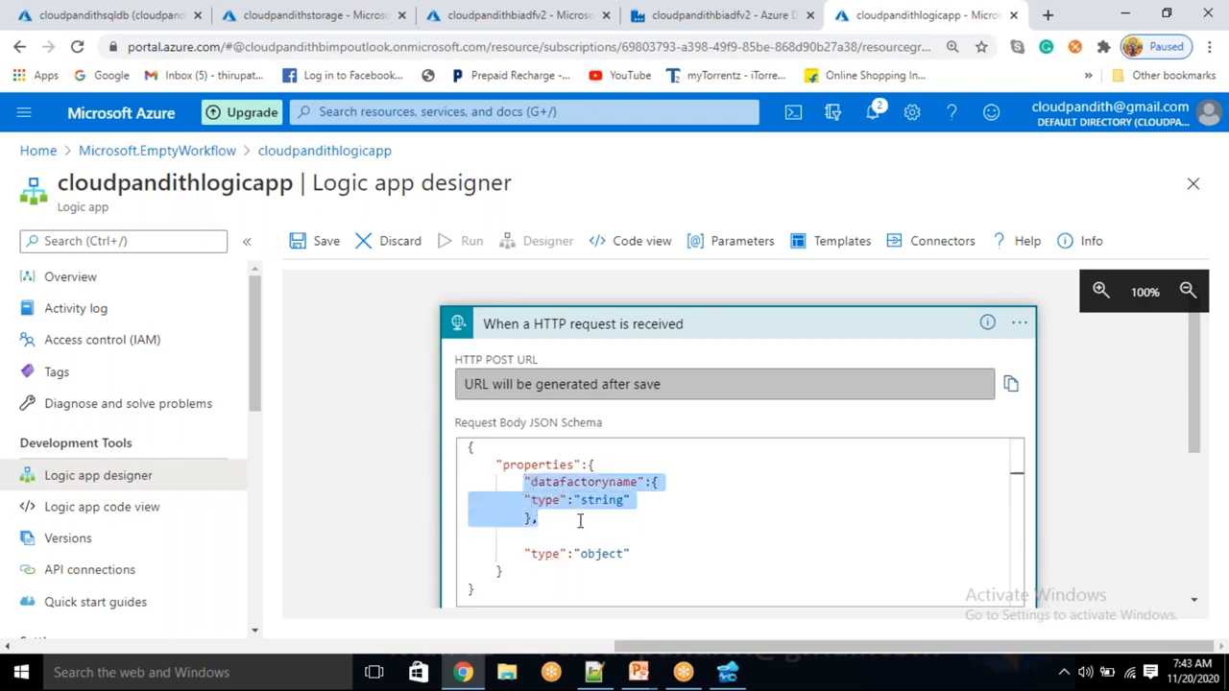
pyautogui.click(571, 522)
pyautogui.press('Return')
pyautogui.hotkey('ctrl', 'v')
pyautogui.hotkey('ctrl', 'v')
# Rename the duplicated keys to emailto, pipelinename, errormessage and status
pyautogui.scroll(1, 571, 522)
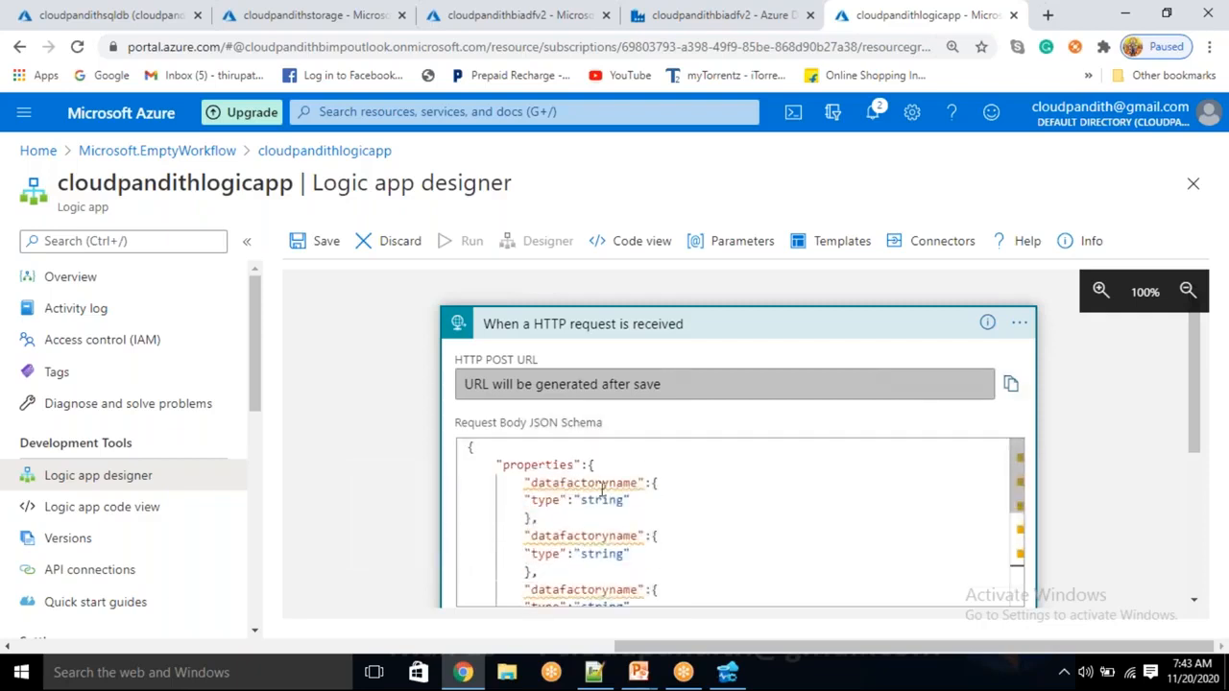
pyautogui.doubleClick(603, 535)
pyautogui.press('BackSpace')
pyautogui.write('emailto')
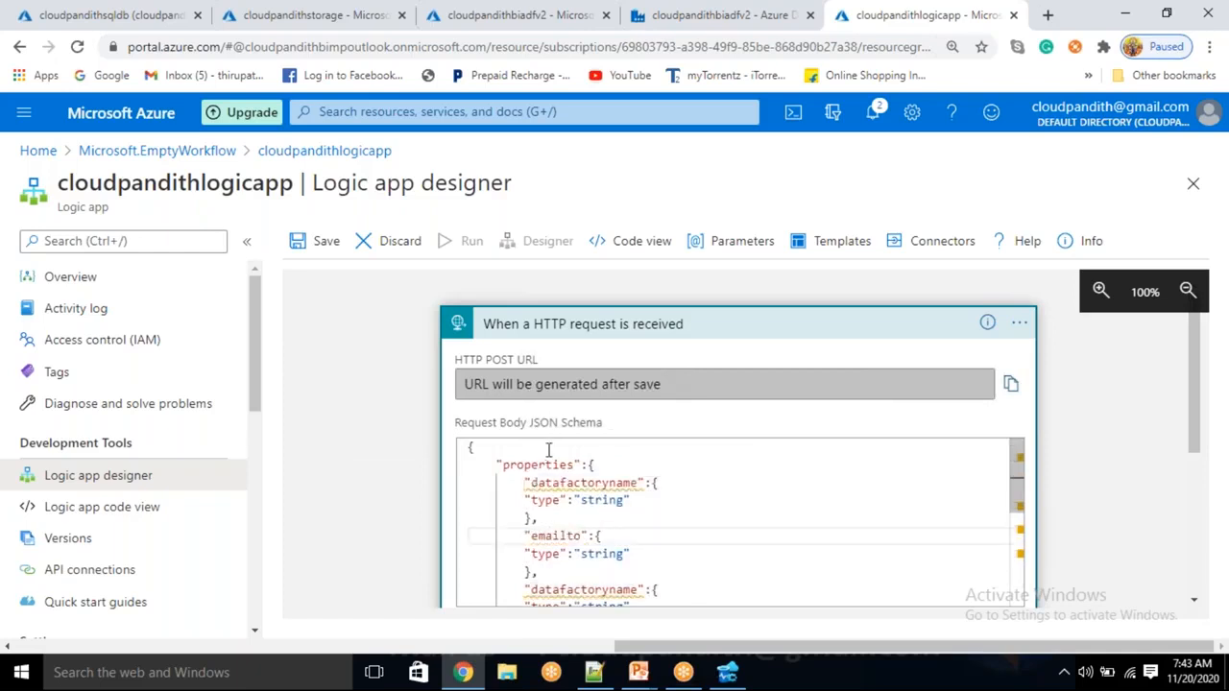
pyautogui.doubleClick(584, 589)
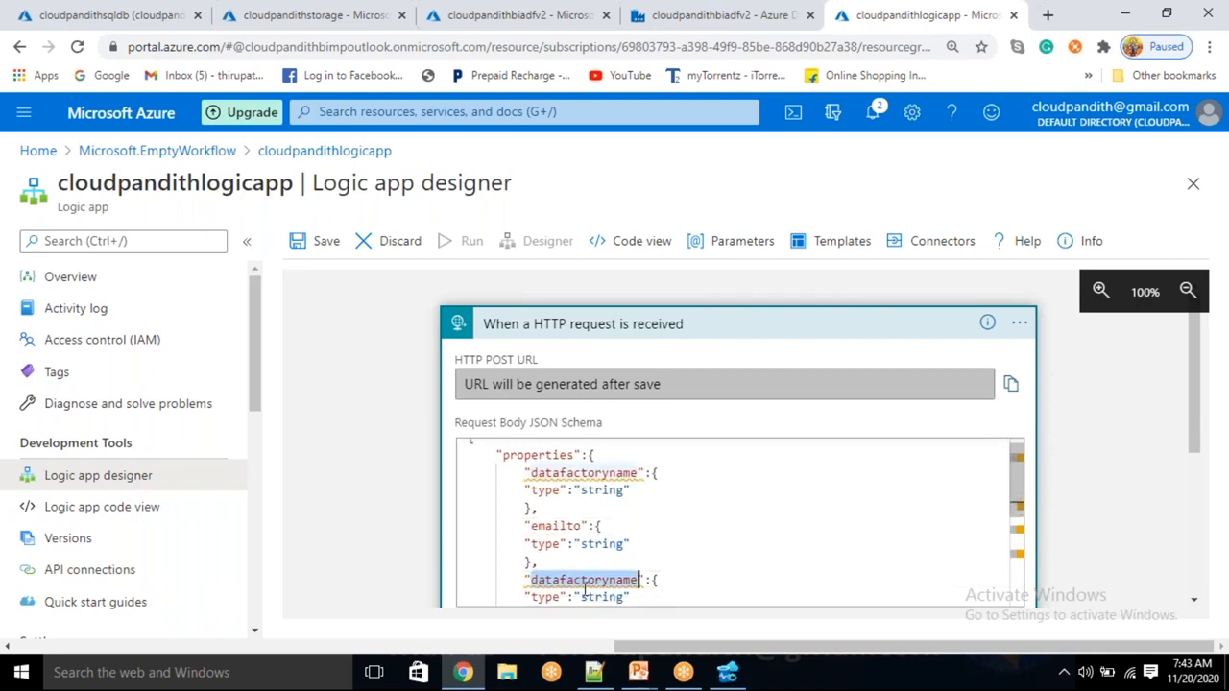
pyautogui.press('BackSpace')
pyautogui.write('pipeline')
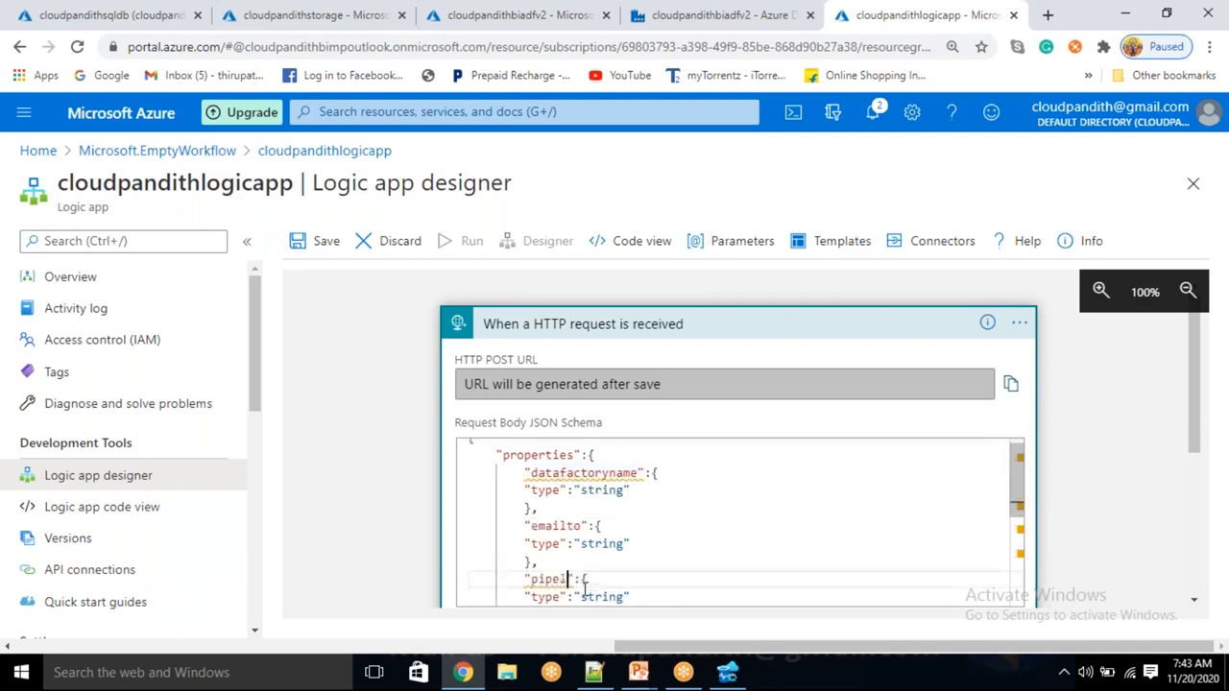
pyautogui.write('name')
pyautogui.scroll(-3, 579, 580)
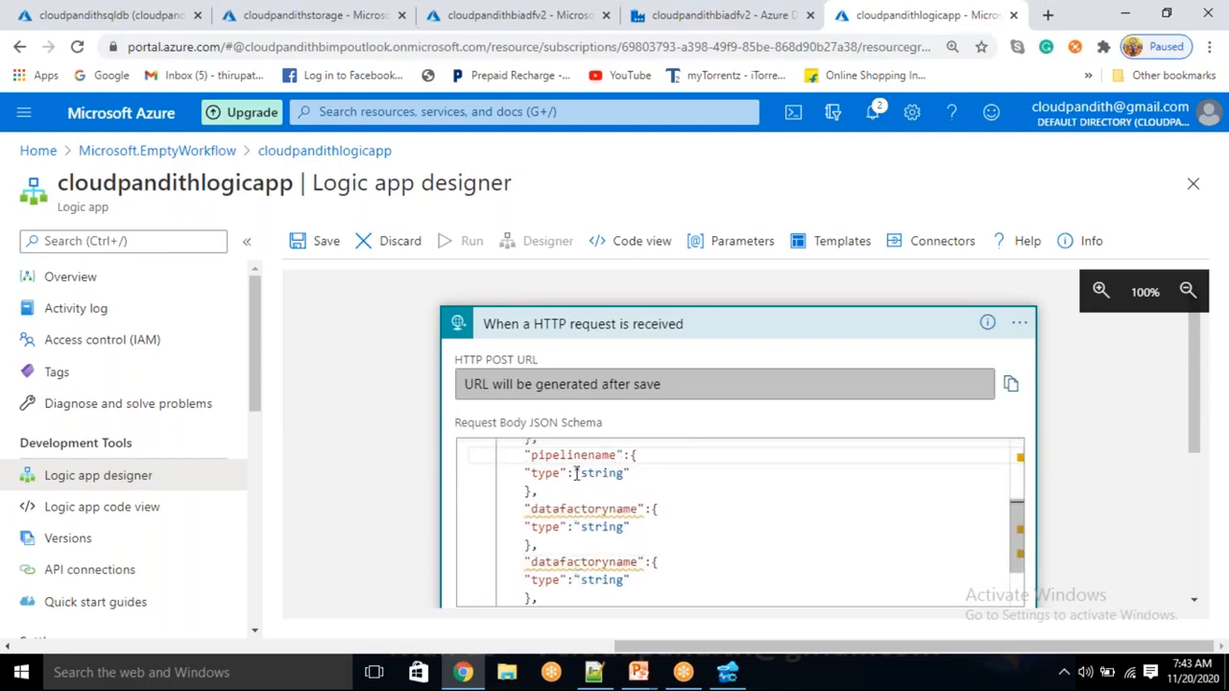
pyautogui.doubleClick(574, 509)
pyautogui.press('BackSpace')
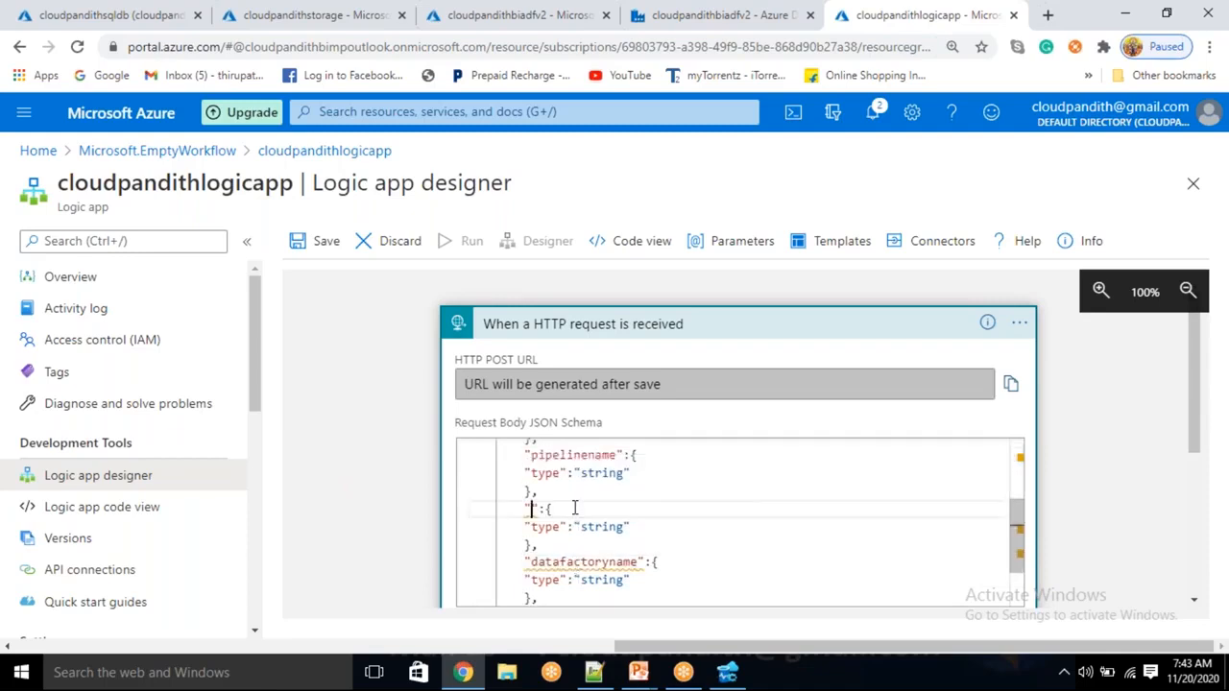
pyautogui.write('errormessage')
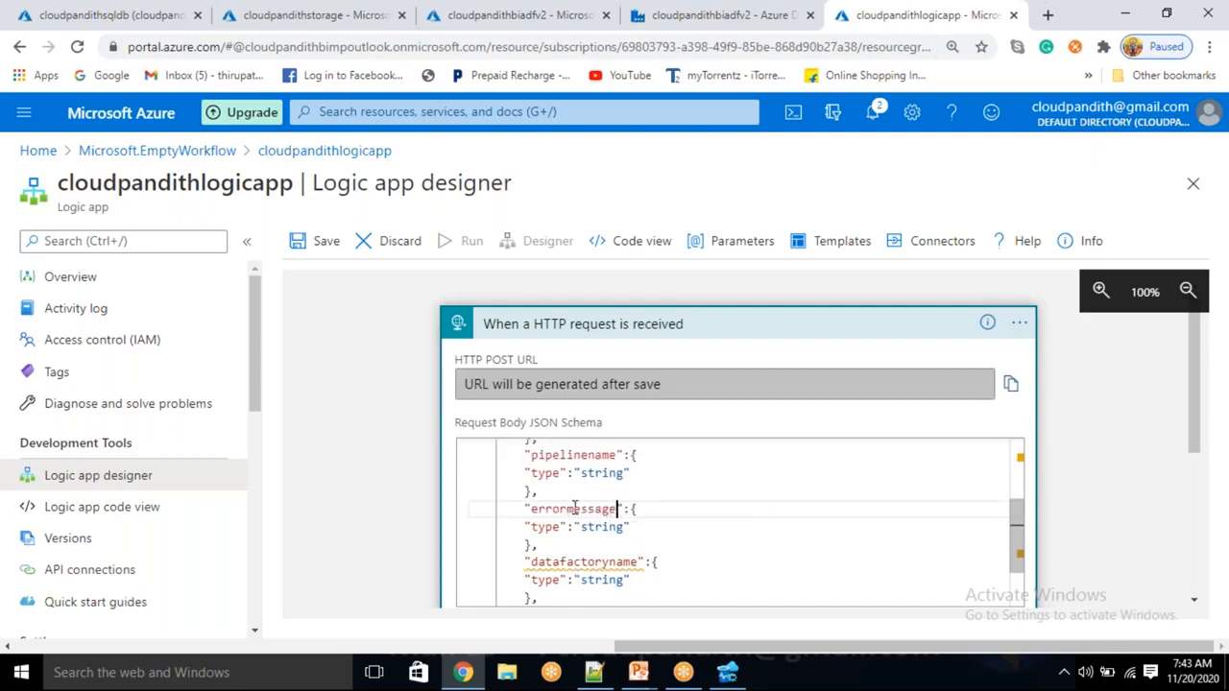
pyautogui.doubleClick(576, 561)
pyautogui.press('BackSpace')
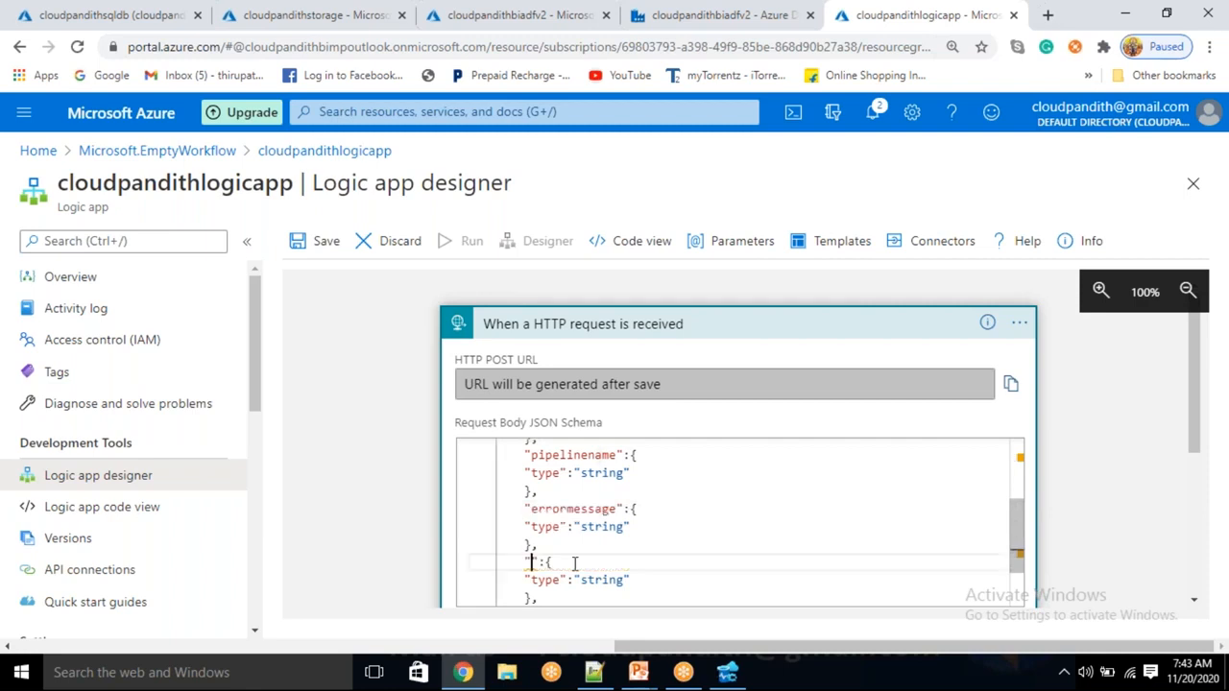
pyautogui.write('status')
# Paste another copy of the property block after the status property
pyautogui.scroll(2, 578, 561)
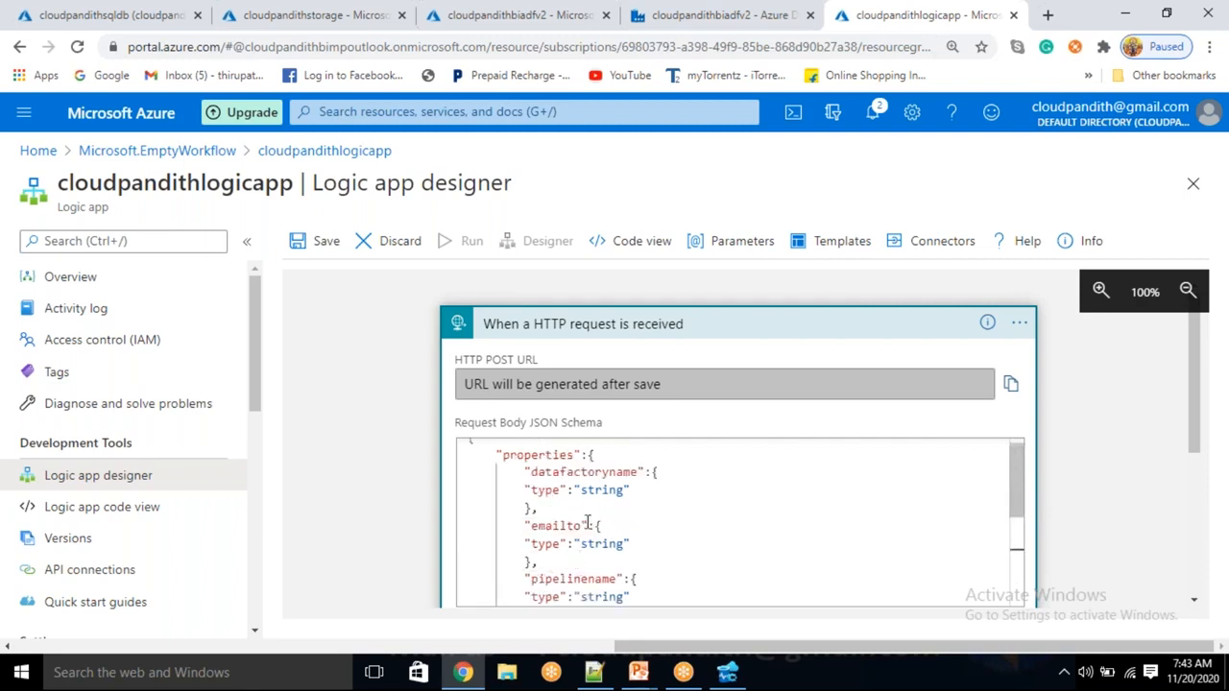
pyautogui.doubleClick(595, 472)
pyautogui.doubleClick(562, 527)
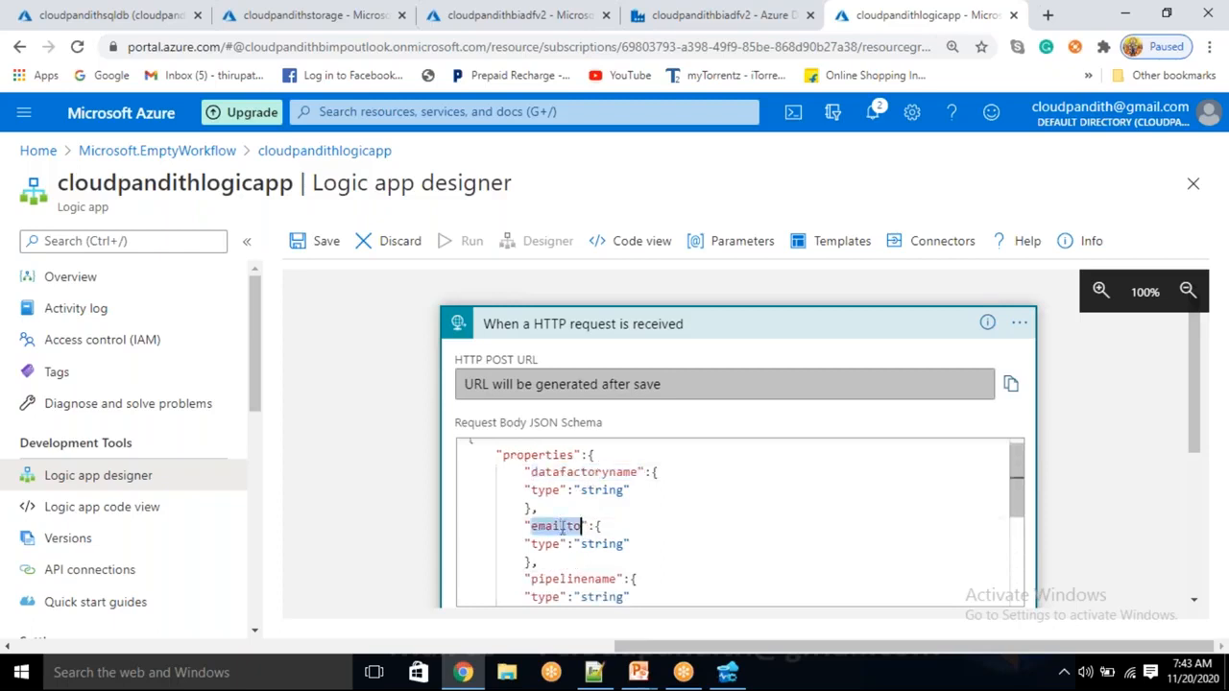
pyautogui.doubleClick(572, 579)
pyautogui.scroll(-2, 572, 578)
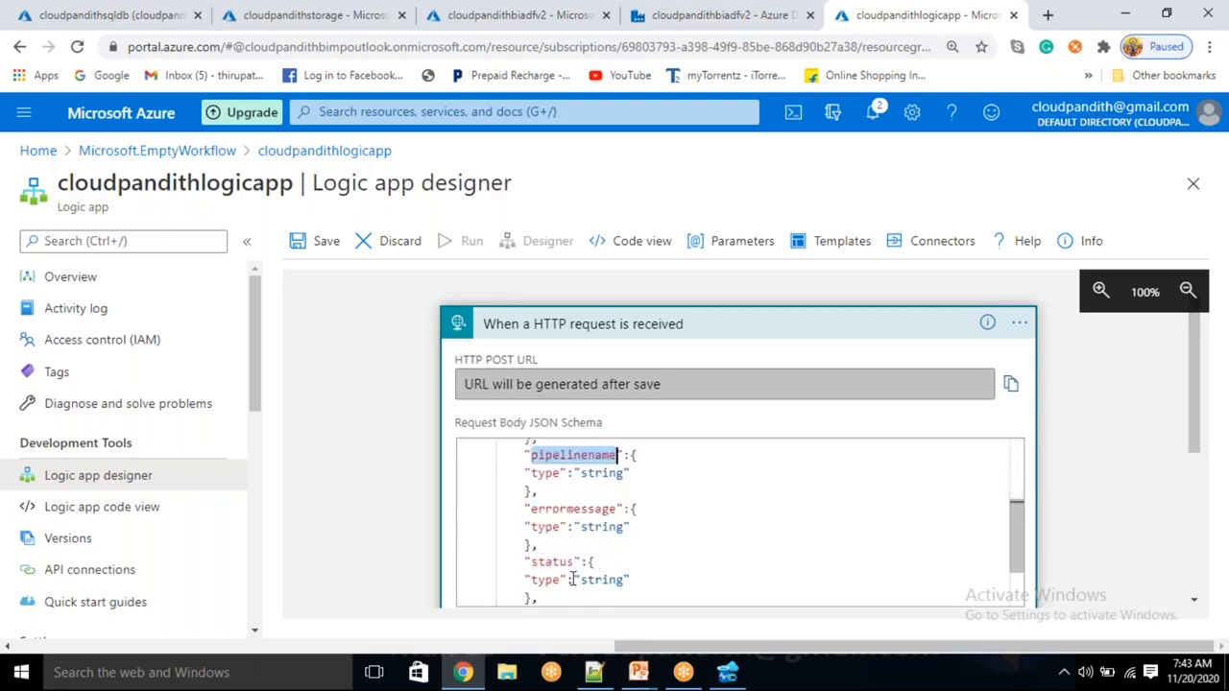
pyautogui.scroll(-2, 572, 579)
pyautogui.click(560, 473)
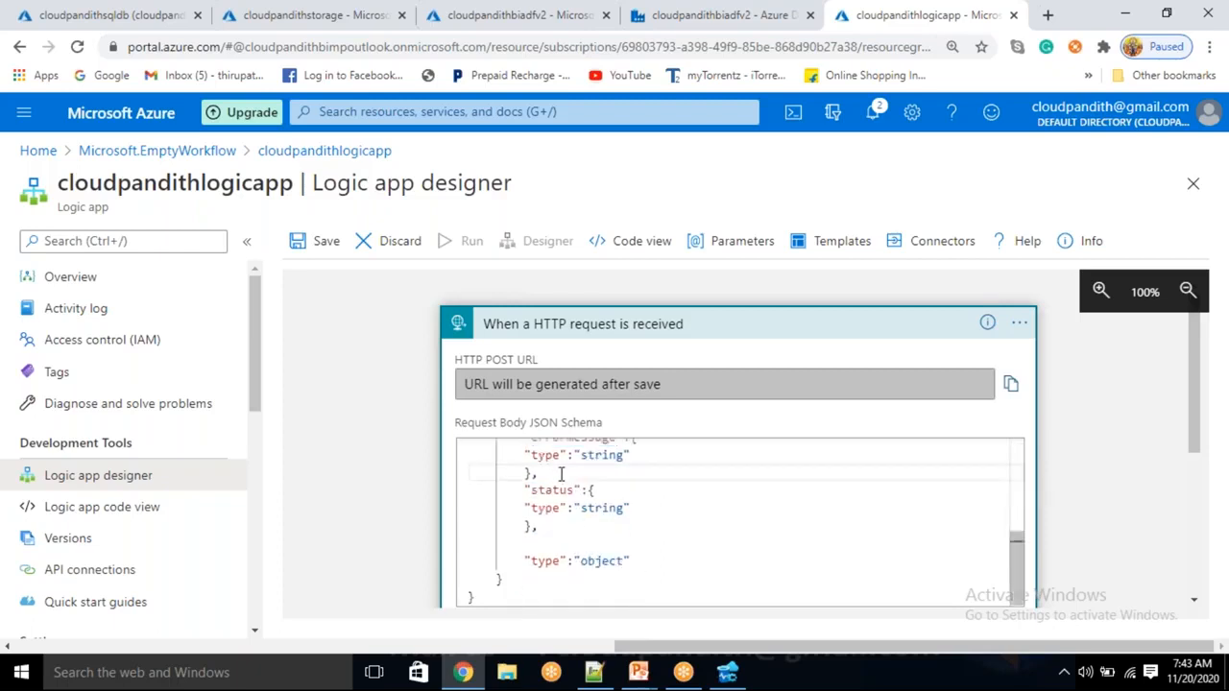
pyautogui.click(561, 528)
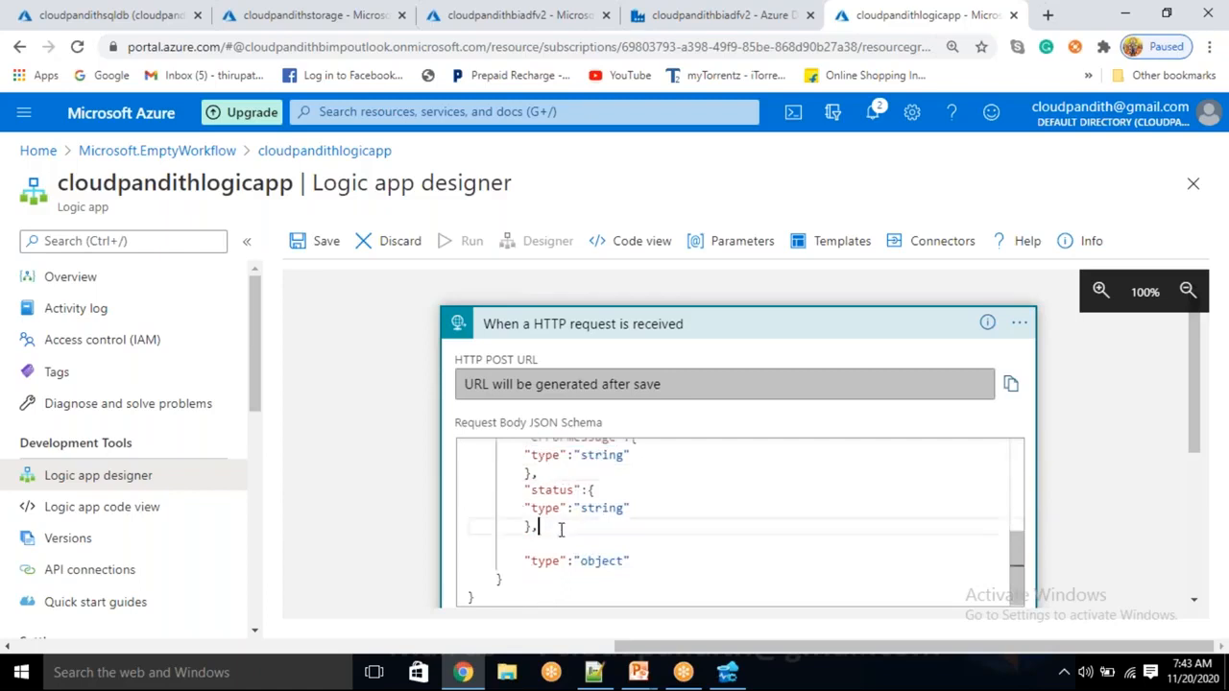
pyautogui.press('Return')
pyautogui.hotkey('ctrl', 'v')
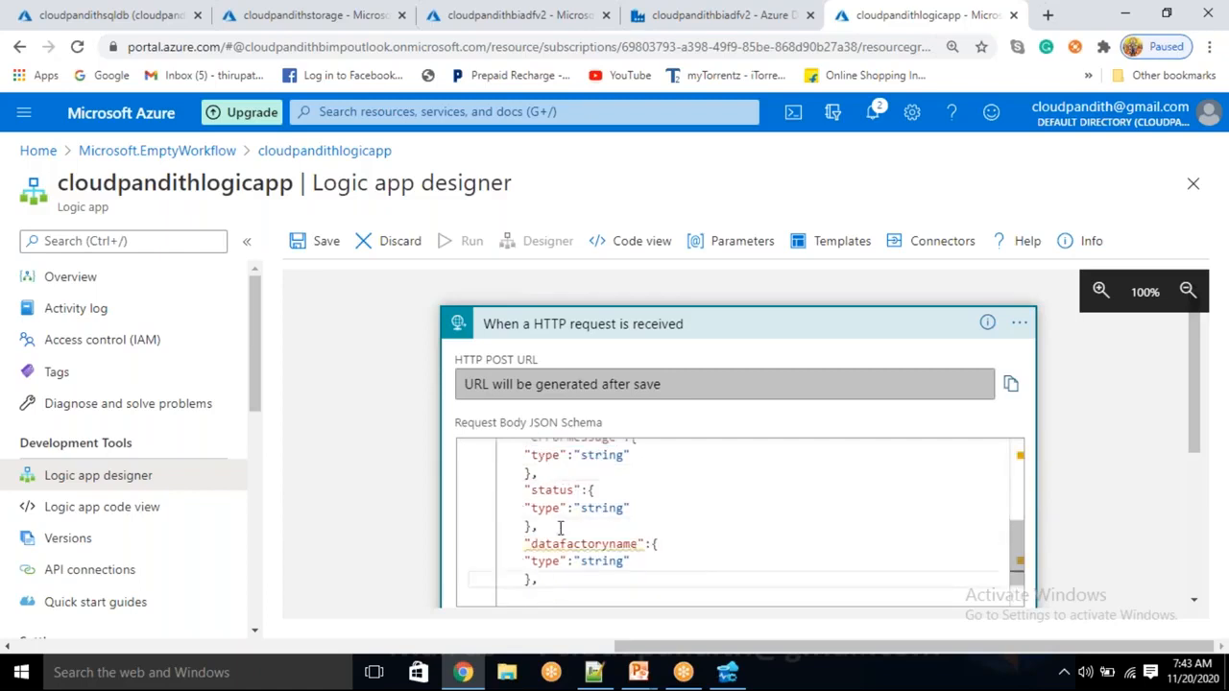
# Rename the new block to runid and fix its trailing comma, blank line and closing braces
pyautogui.doubleClick(569, 545)
pyautogui.press('BackSpace')
pyautogui.write('runid')
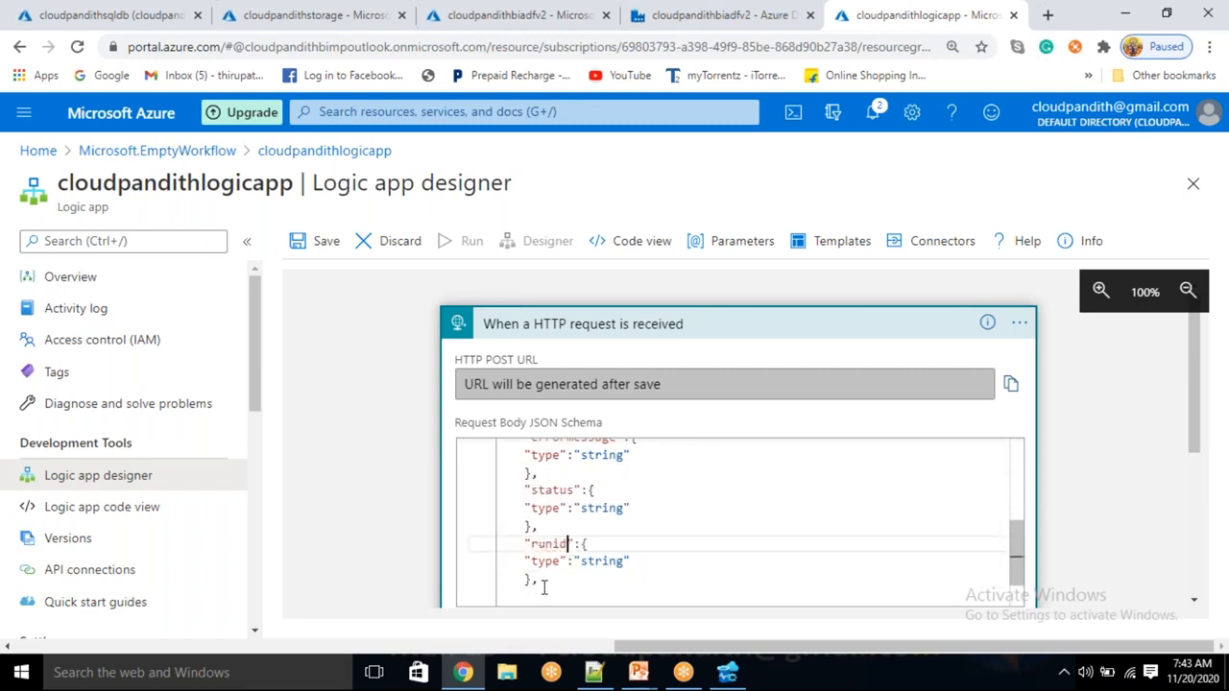
pyautogui.click(547, 580)
pyautogui.press('BackSpace')
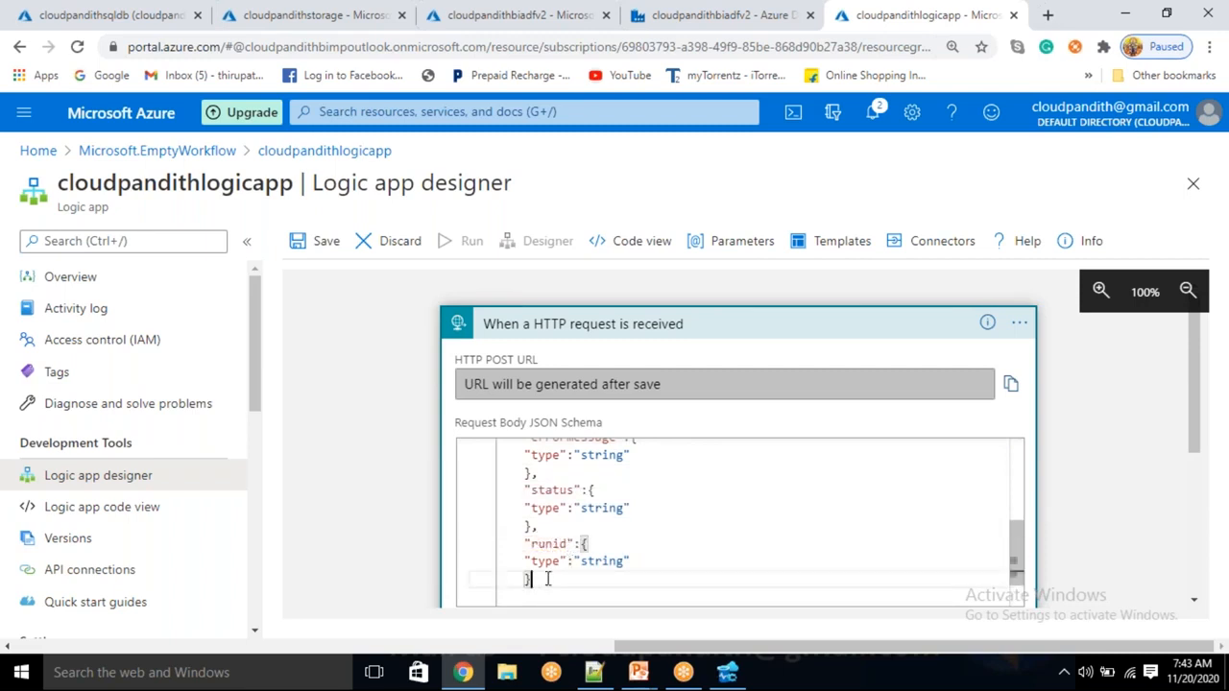
pyautogui.click(552, 526)
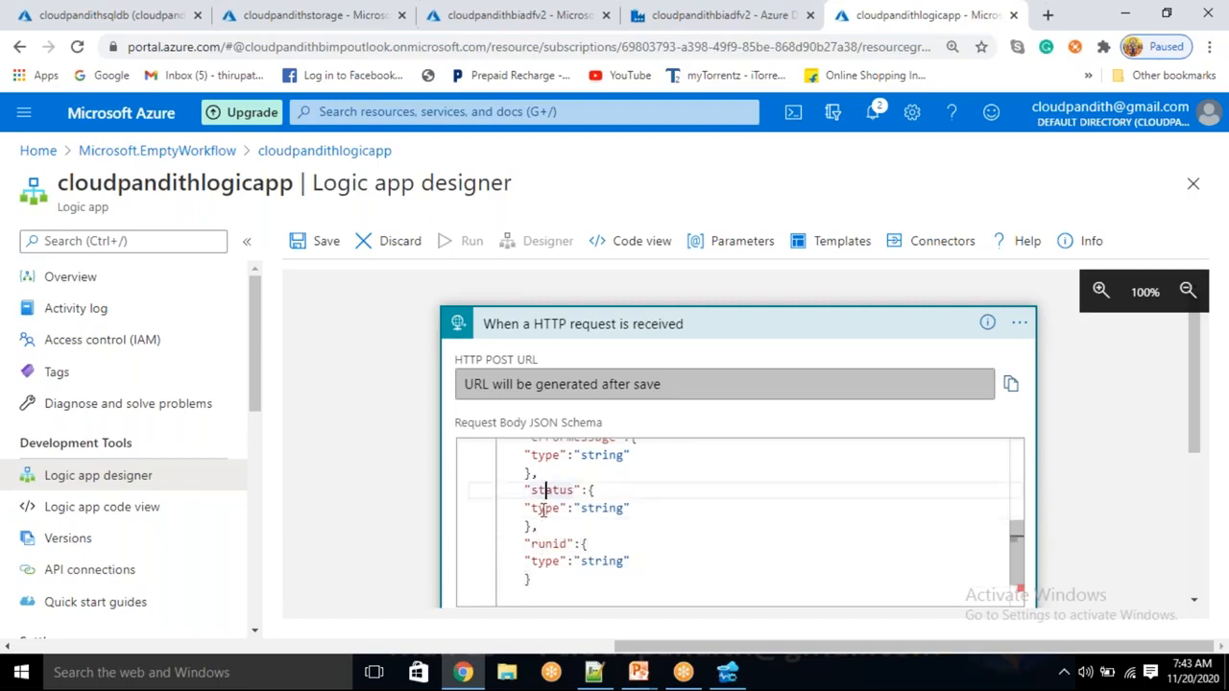
pyautogui.scroll(-1, 554, 546)
pyautogui.click(550, 544)
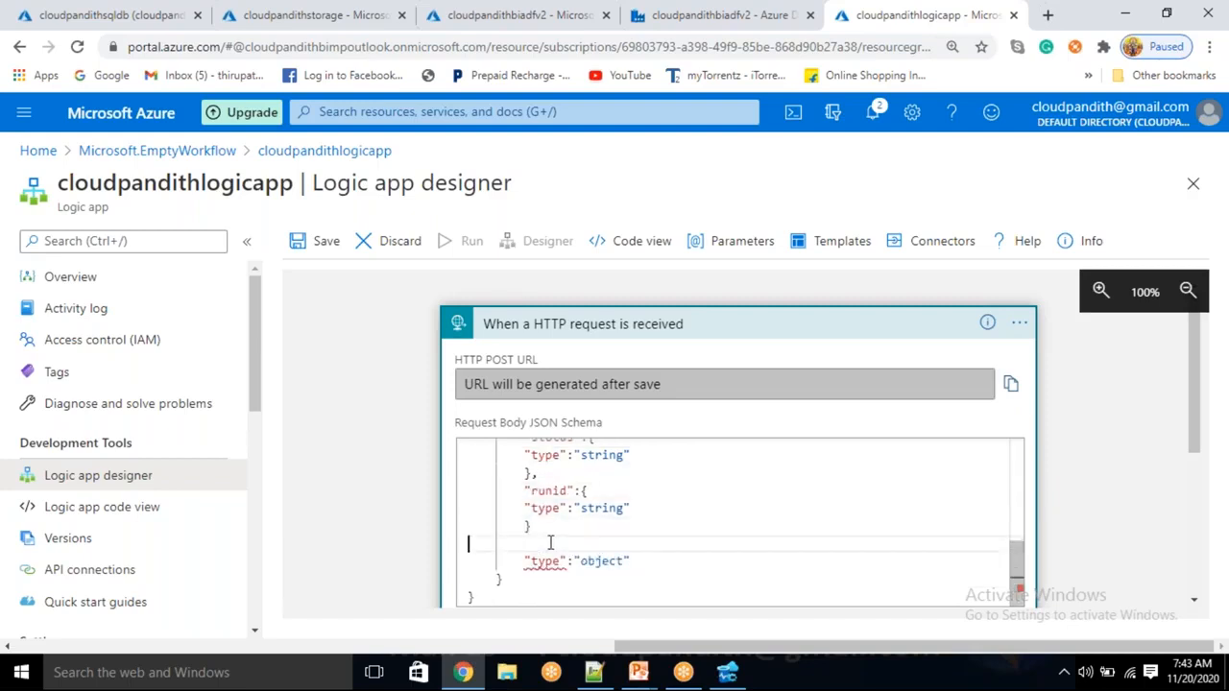
pyautogui.press('BackSpace')
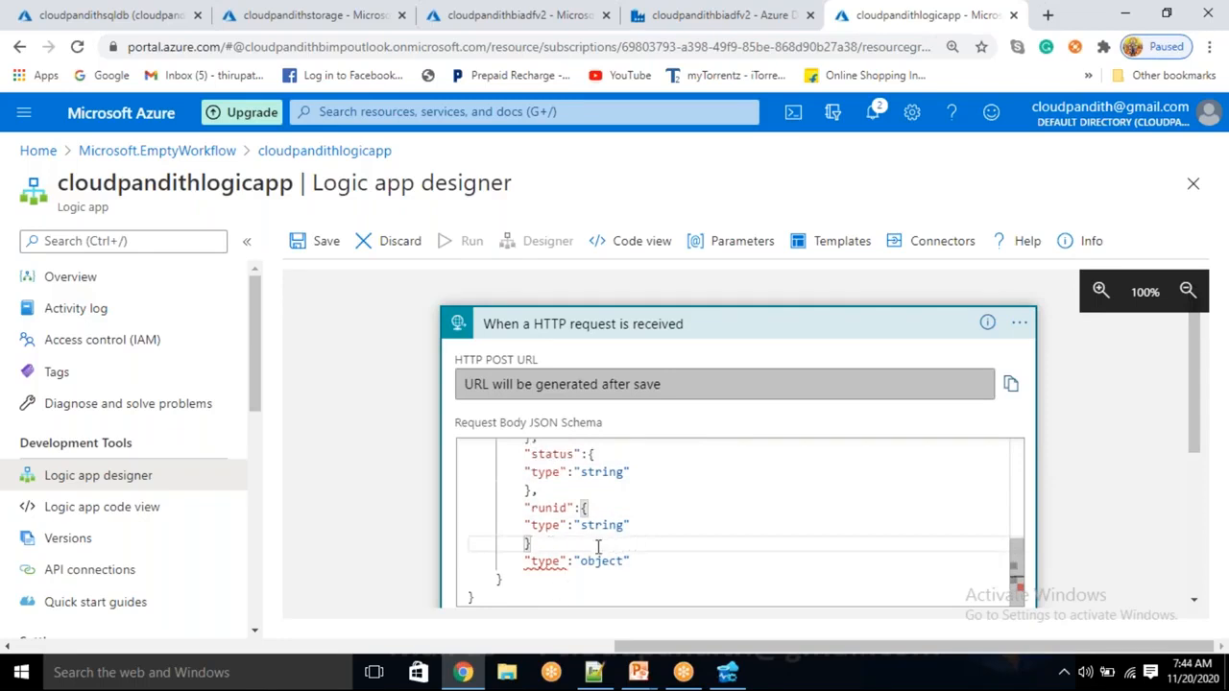
pyautogui.click(509, 577)
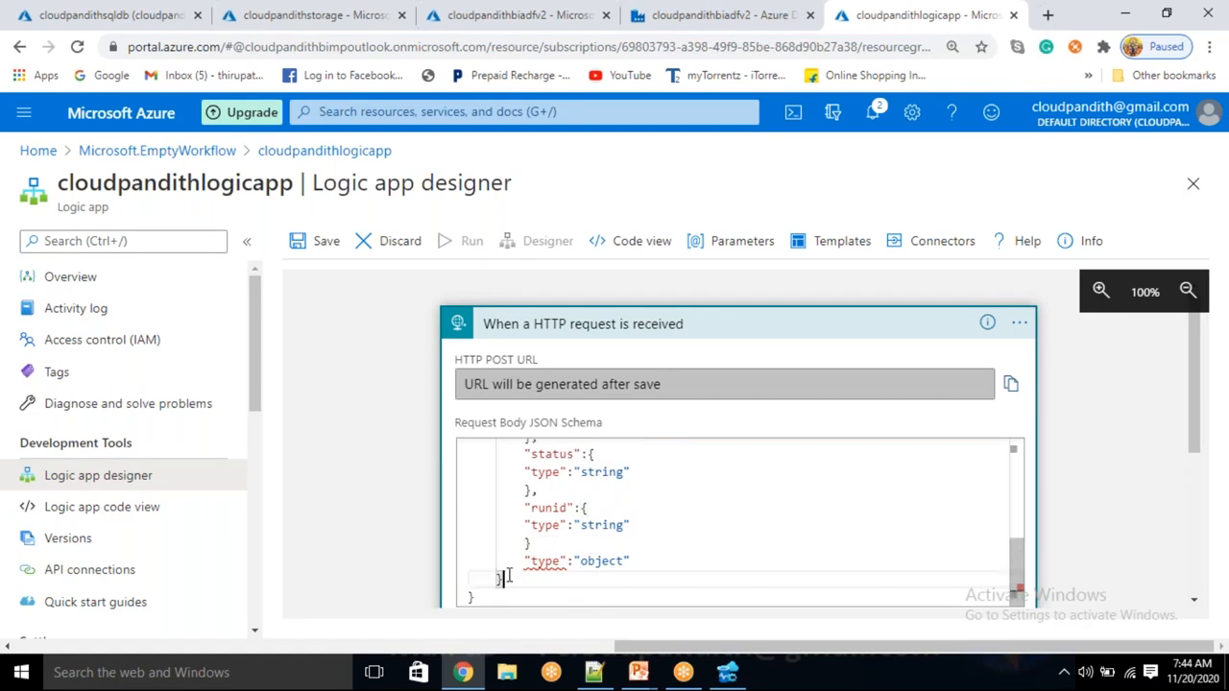
pyautogui.press('BackSpace')
pyautogui.press('BackSpace')
pyautogui.press('BackSpace')
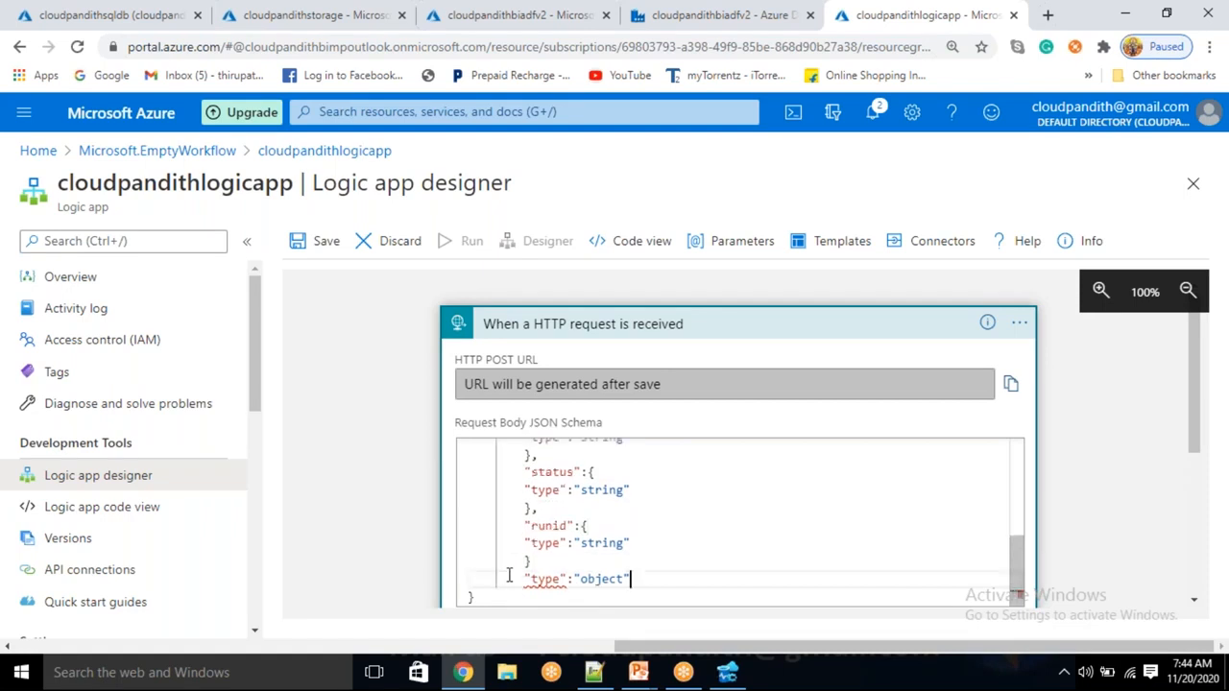
pyautogui.click(547, 555)
pyautogui.press('Return')
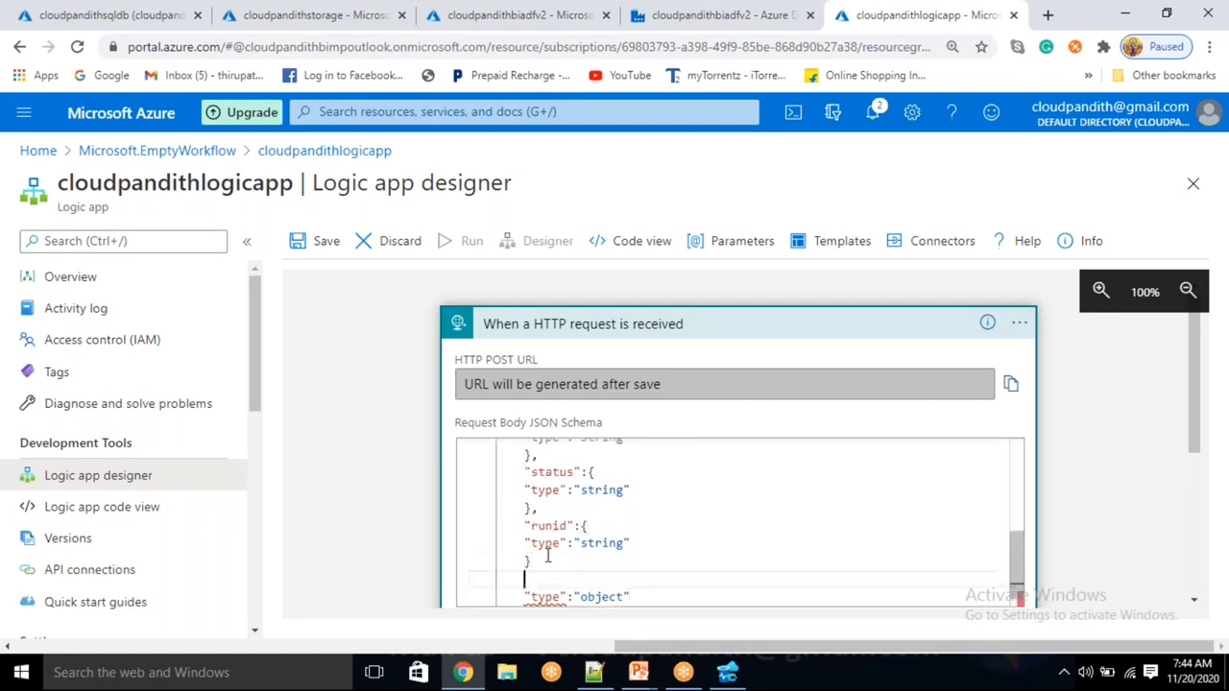
pyautogui.write('},')
# Check the datafactoryname, emailto and pipelinename names, then select the whole schema to copy it
pyautogui.scroll(-1, 666, 542)
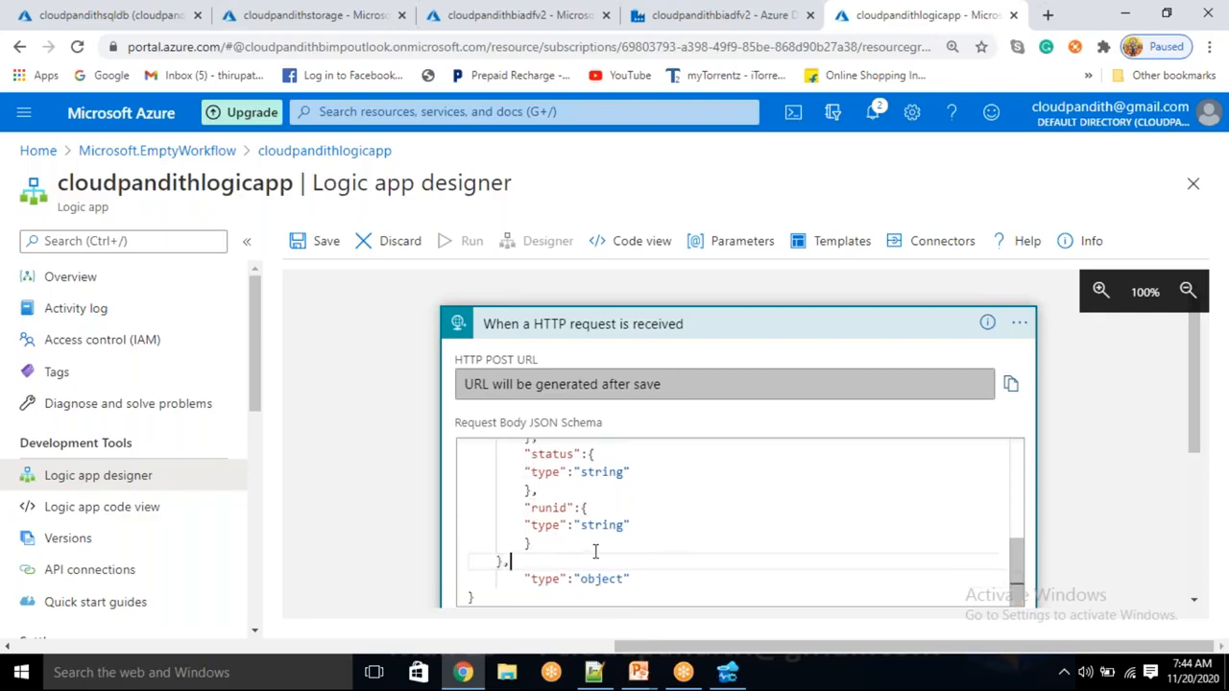
pyautogui.scroll(5, 596, 549)
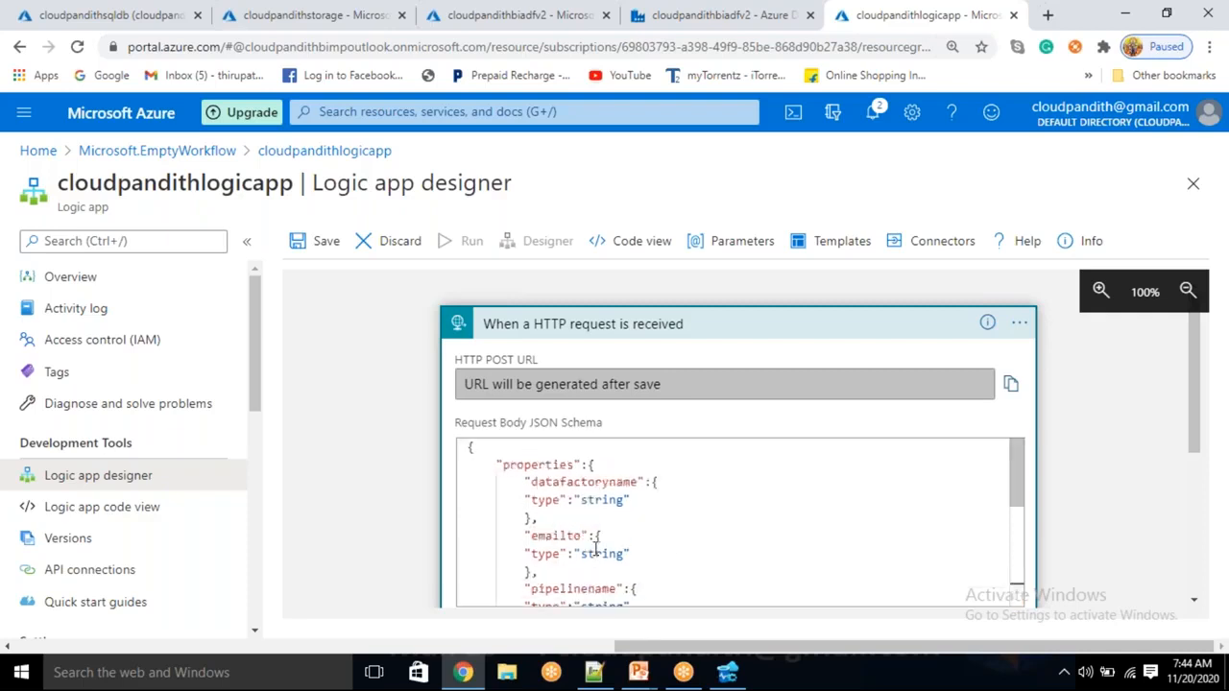
pyautogui.doubleClick(582, 485)
pyautogui.doubleClick(554, 538)
pyautogui.doubleClick(572, 582)
pyautogui.scroll(-5, 579, 537)
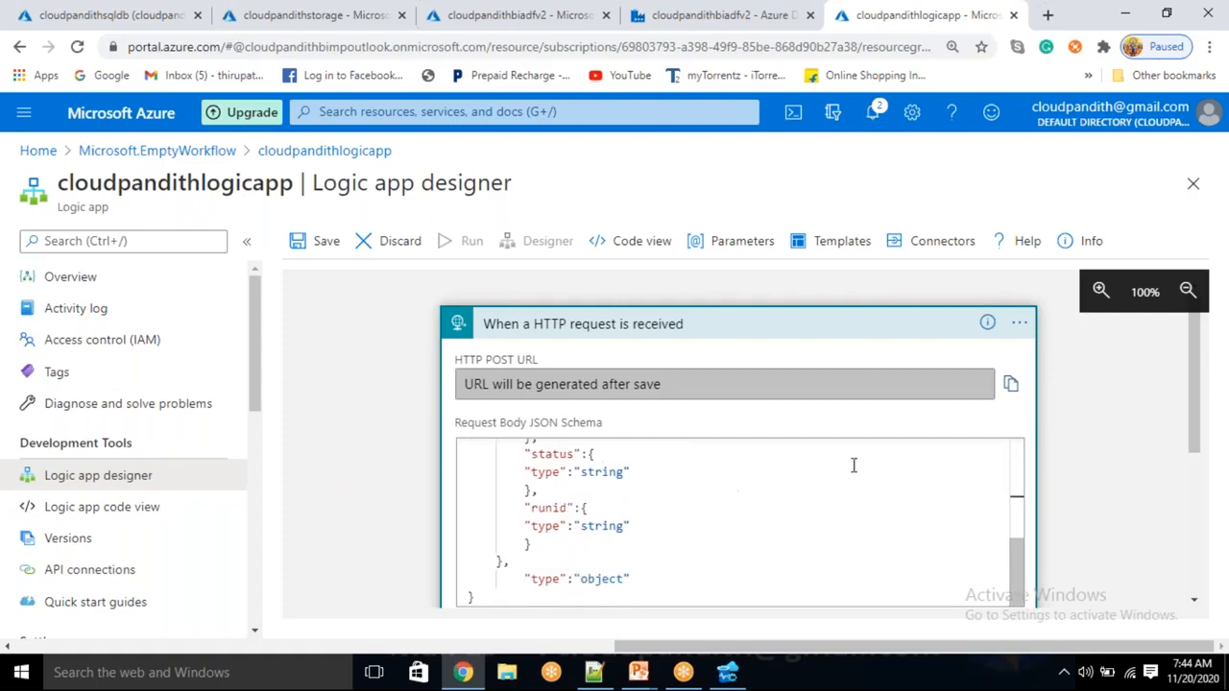
pyautogui.moveTo(719, 538); pyautogui.dragTo(703, 535)
pyautogui.hotkey('ctrl', 'a')
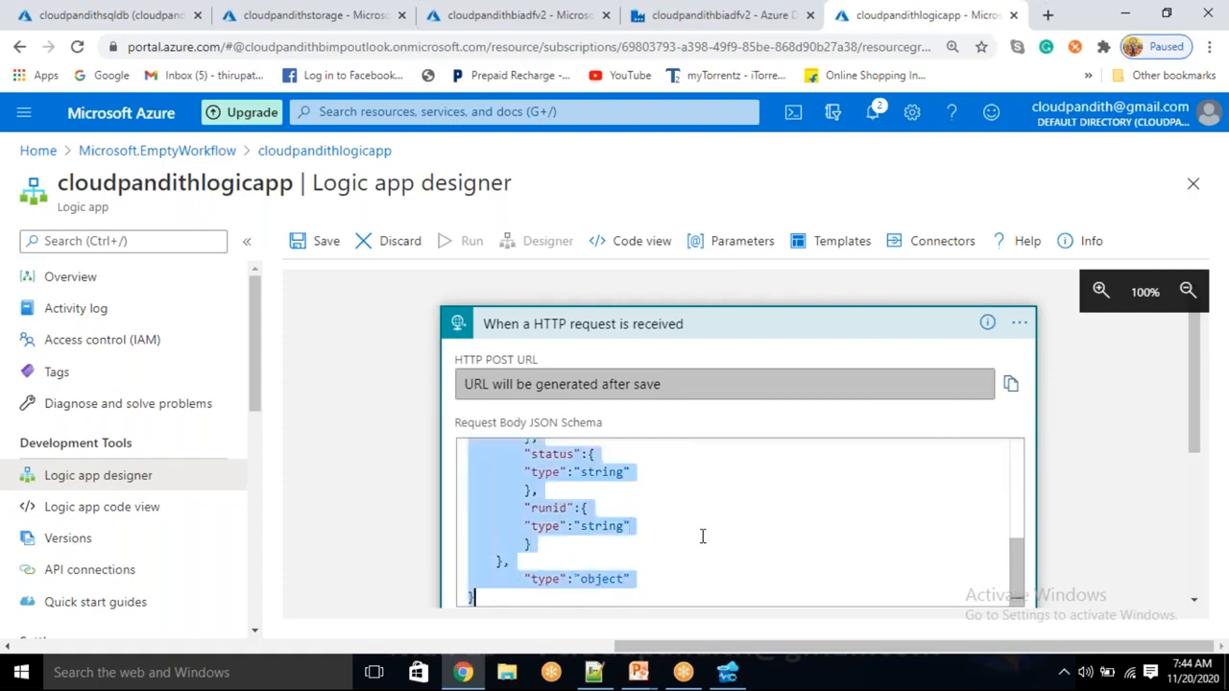
# Paste the schema into Notepad++'s new 2 tab and check its property names and type entries
pyautogui.click(593, 672)
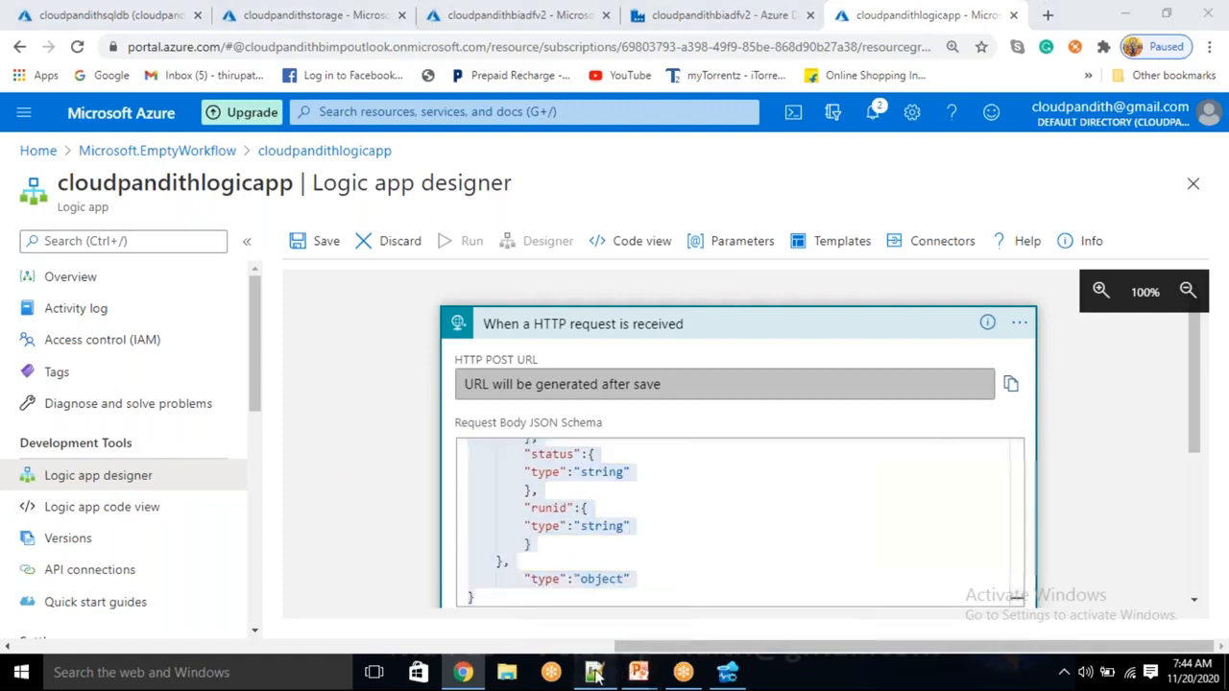
pyautogui.write('{     "properties":{         "datafactoryname":{         "type":"string"         },         "emailto":{         "type":"string"         },         "pipelinename":{         "type":"string"         },         "errormessage":{         "type":"string"         },         "status":{         "type":"string"         },         "runid":{         "type":"string"         }     },         "type":"object" }')
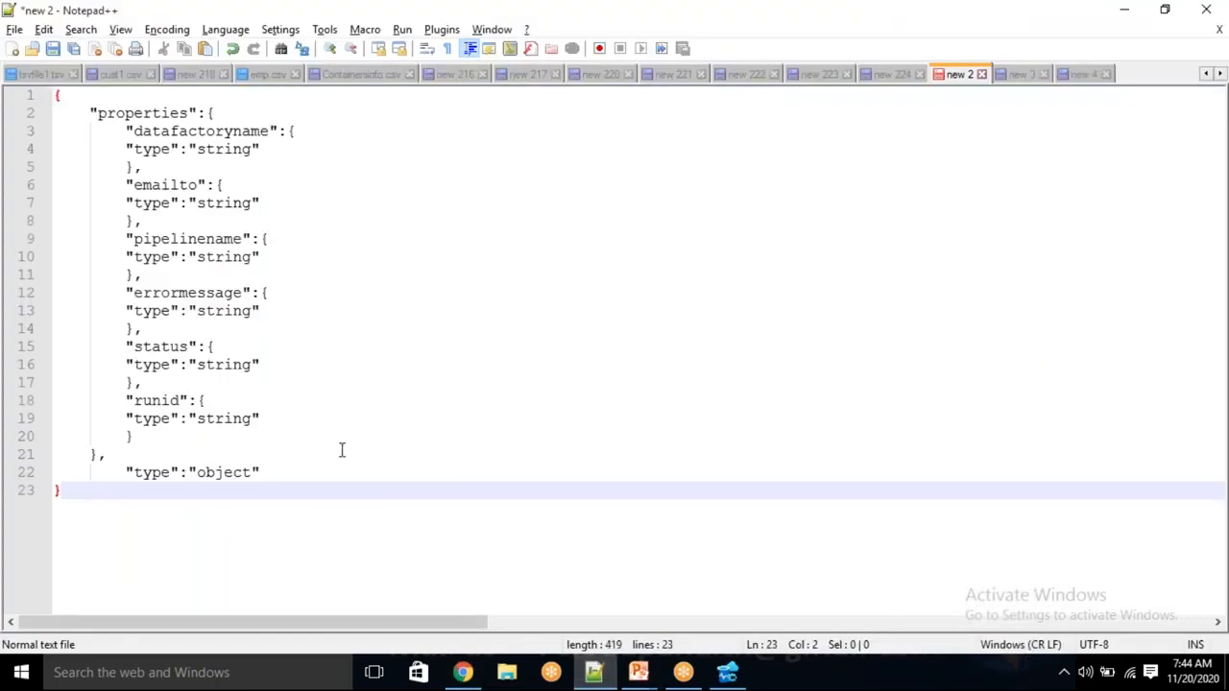
pyautogui.doubleClick(169, 132)
pyautogui.doubleClick(165, 185)
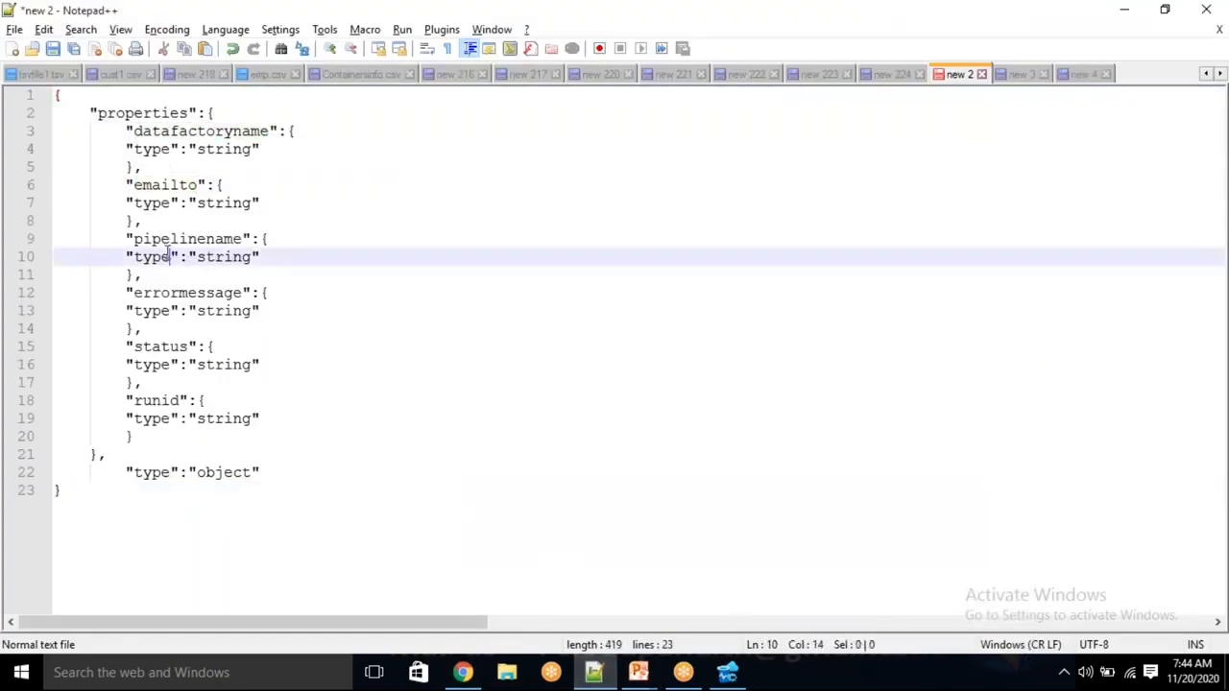
pyautogui.doubleClick(164, 257)
pyautogui.click(170, 507)
pyautogui.hotkey('alt', 'Tab')
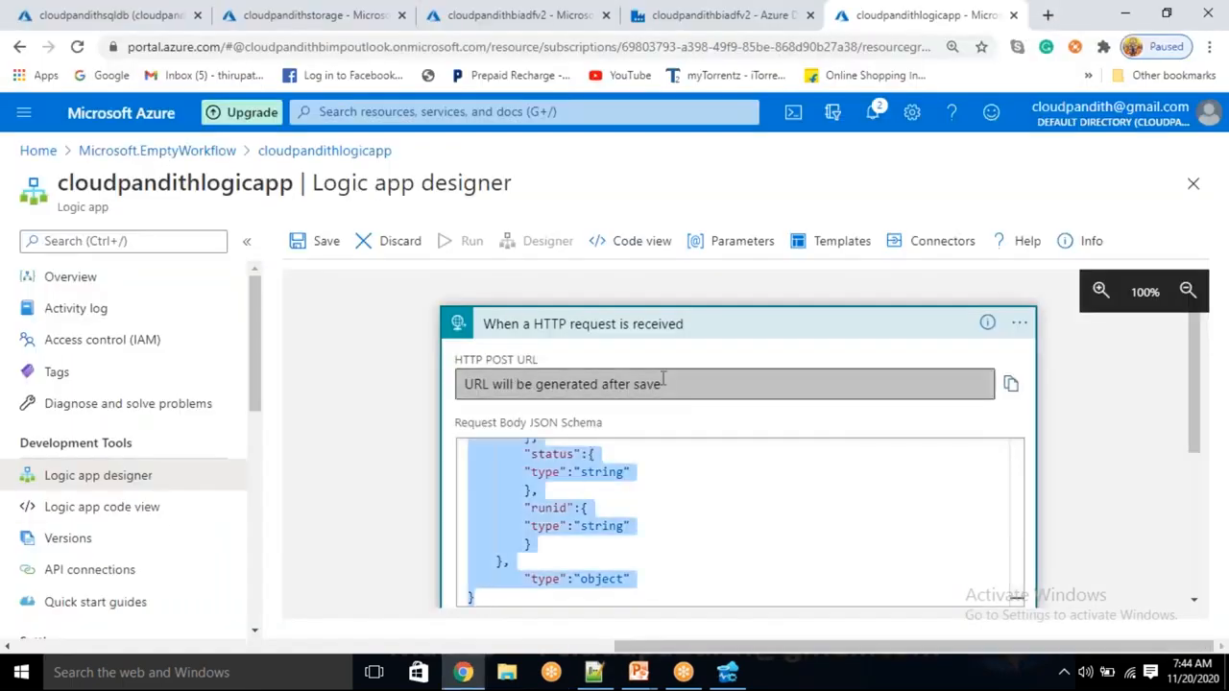
# Save the logic app and copy the generated HTTP POST URL
pyautogui.click(325, 241)
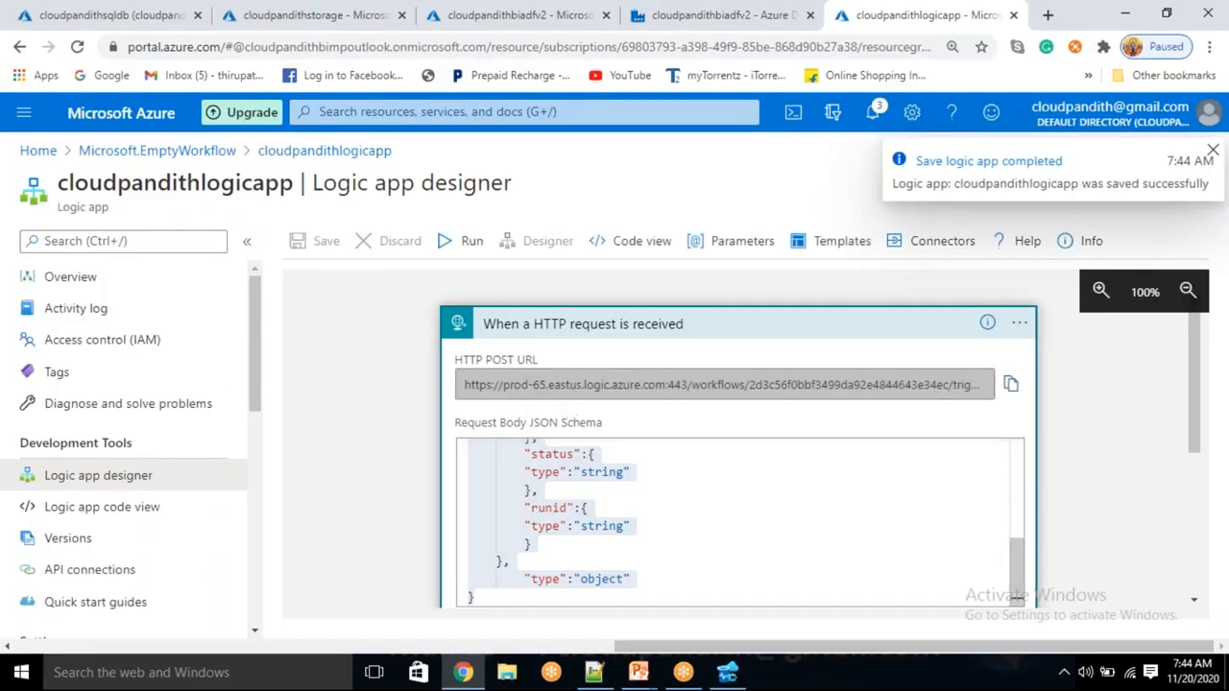
pyautogui.click(1011, 389)
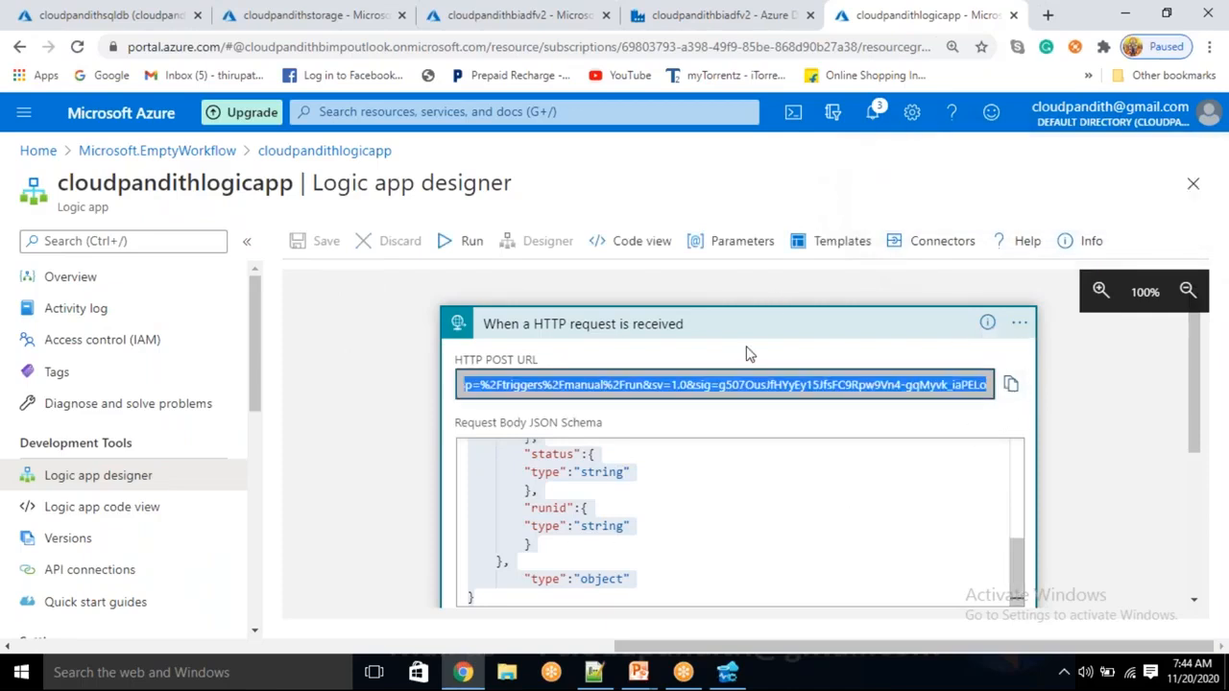
pyautogui.click(855, 34)
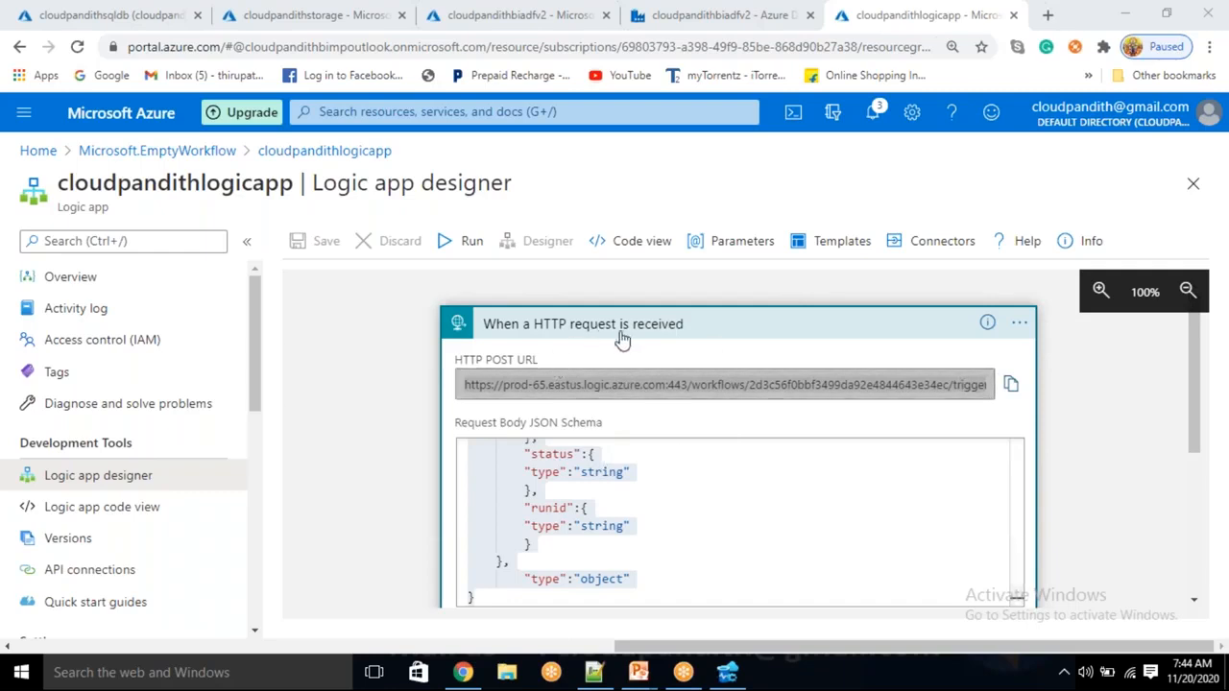
pyautogui.scroll(-2, 679, 462)
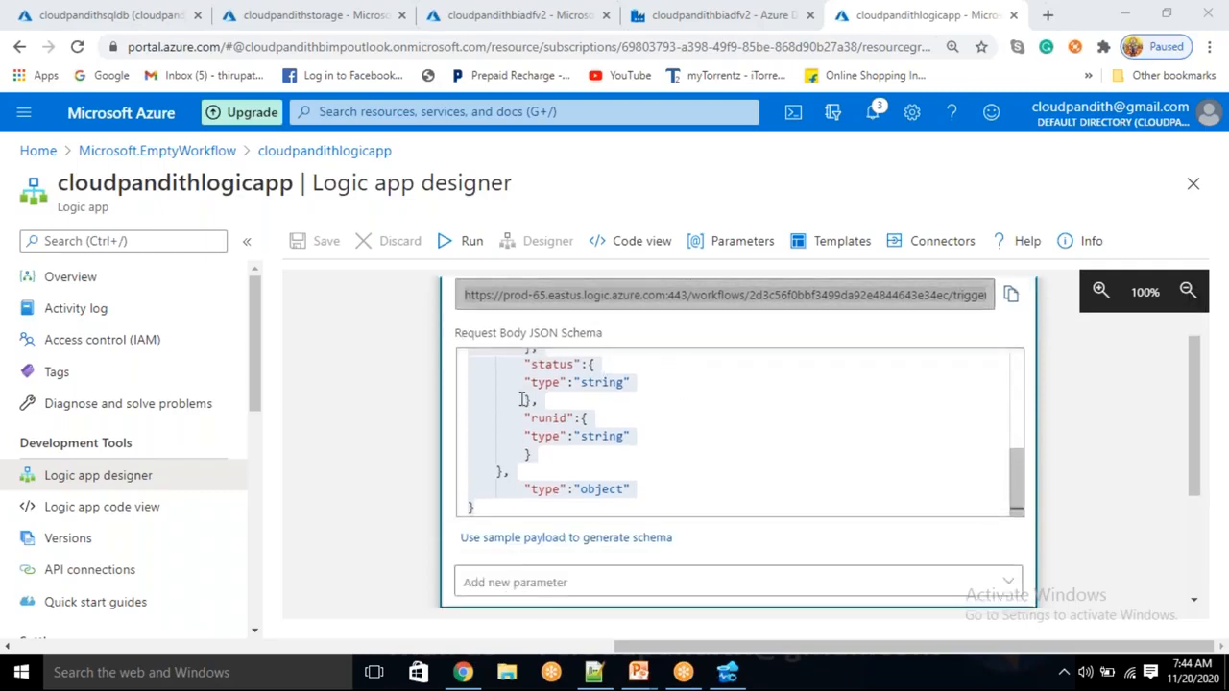
pyautogui.click(553, 369)
pyautogui.moveTo(668, 493); pyautogui.dragTo(531, 365)
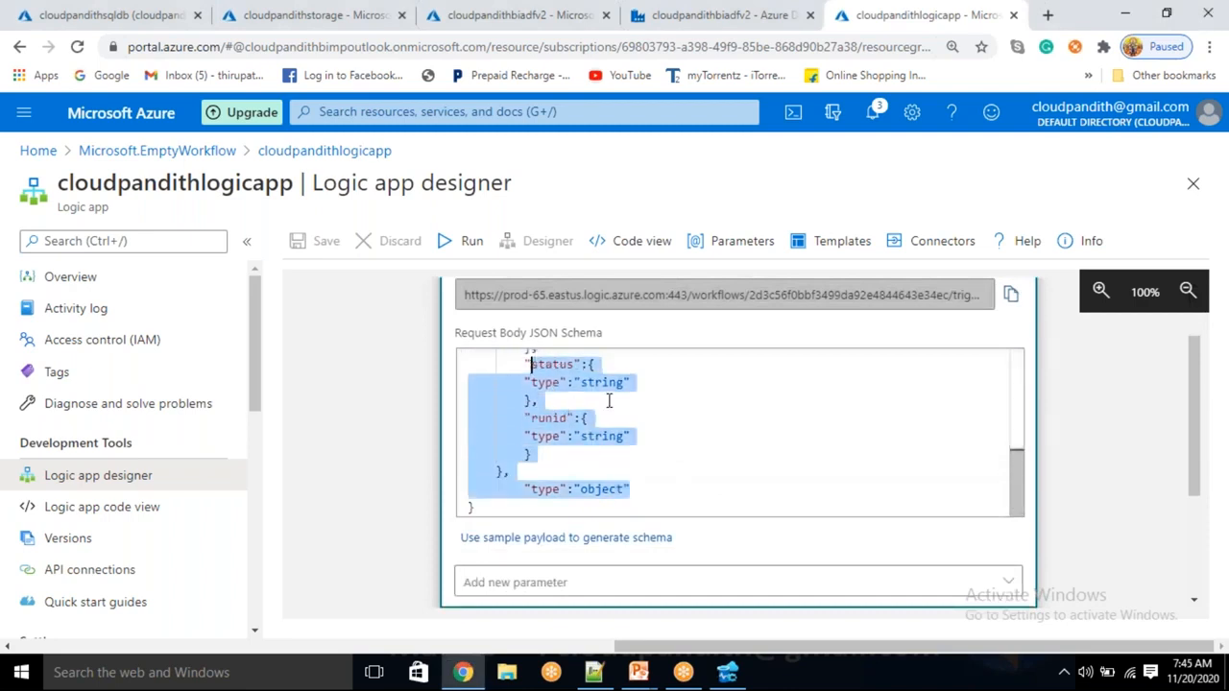
pyautogui.click(686, 443)
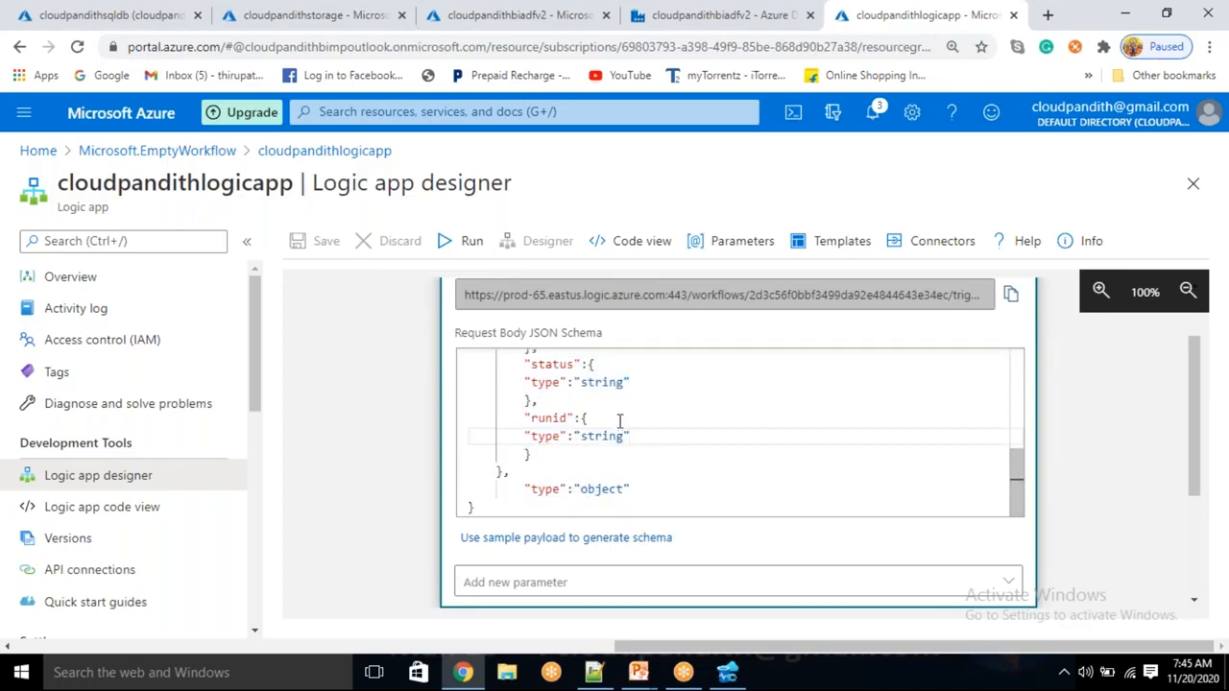
# Add the Method parameter to the HTTP request trigger
pyautogui.click(578, 587)
pyautogui.scroll(-2, 576, 576)
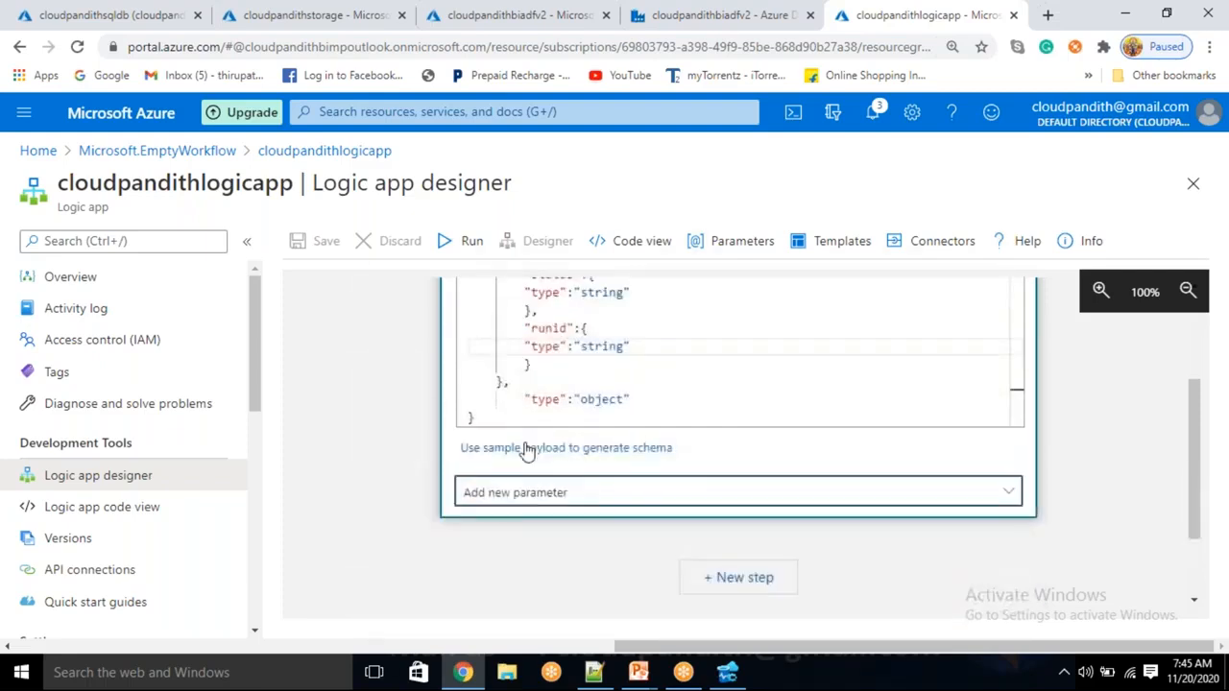
pyautogui.click(519, 498)
pyautogui.click(482, 421)
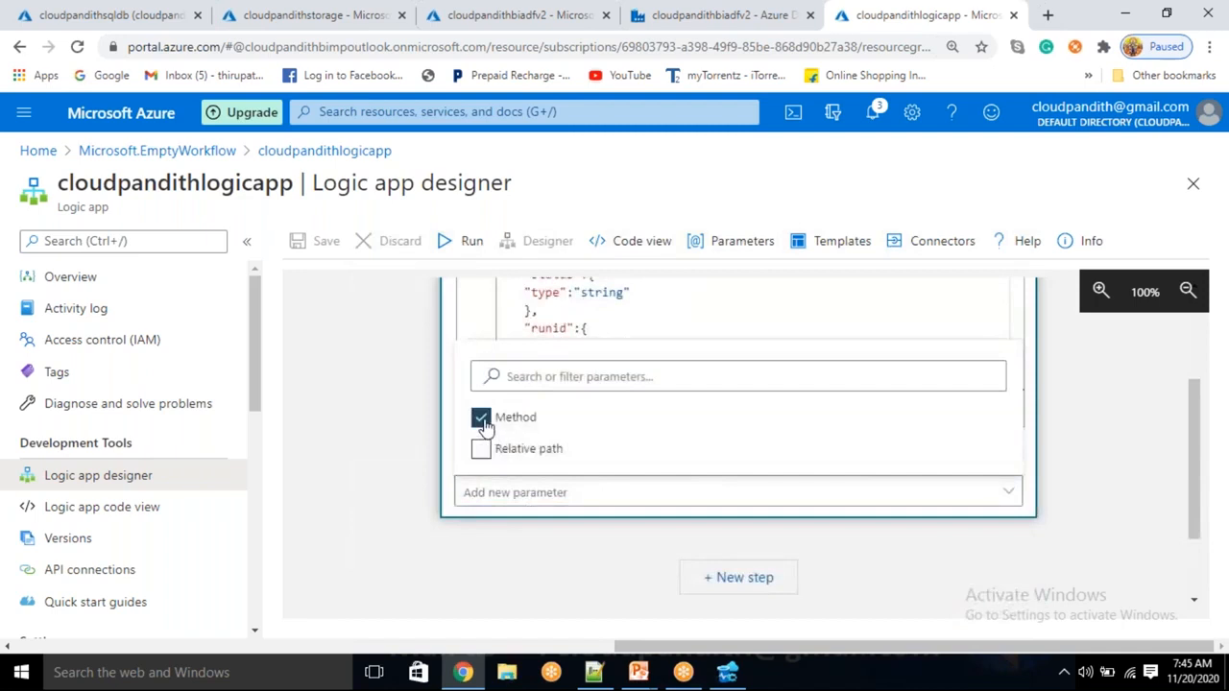
pyautogui.click(419, 447)
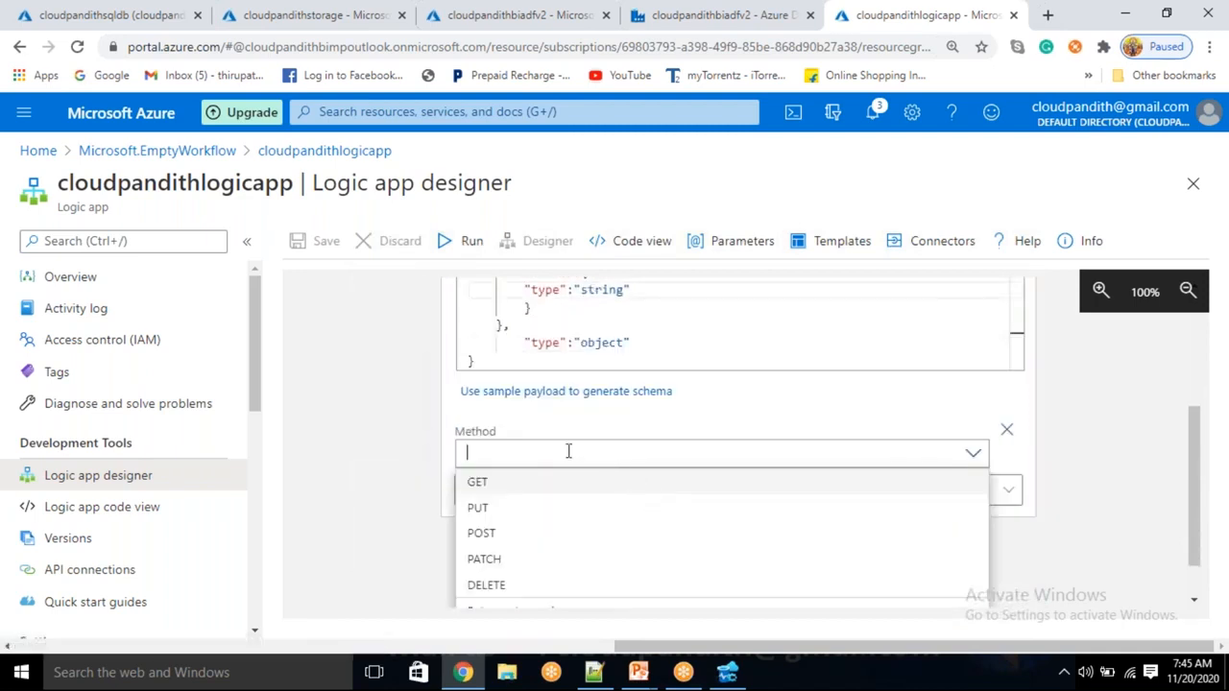
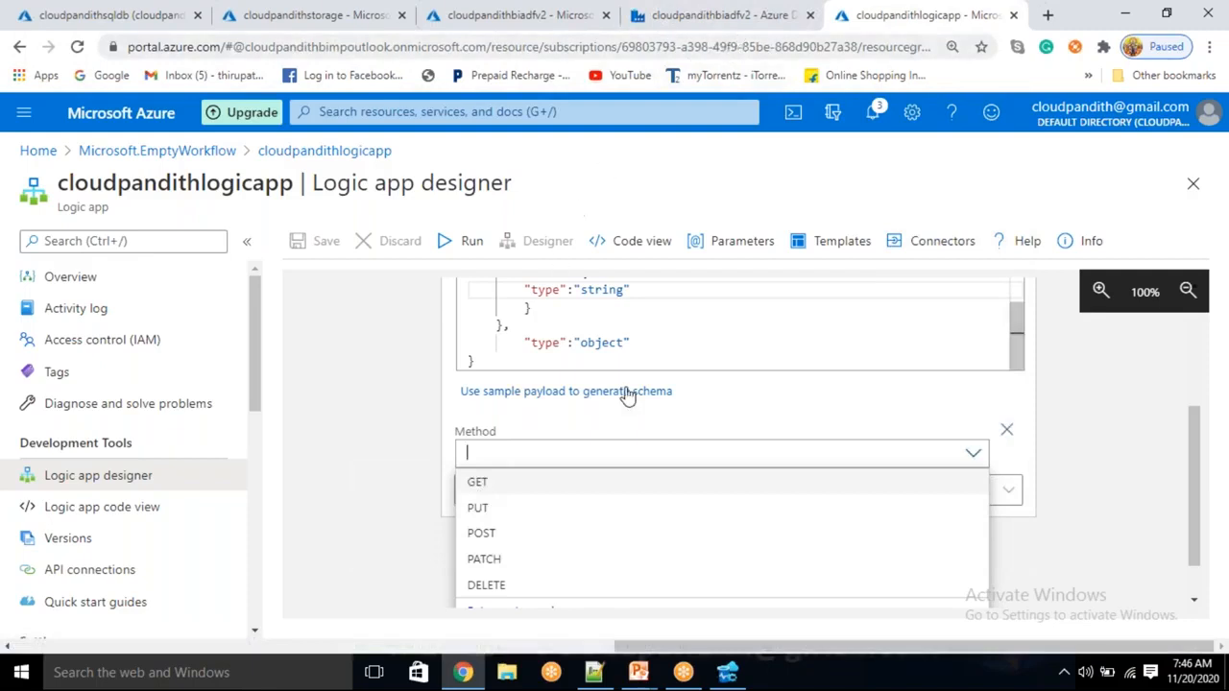
# Set the HTTP request trigger's Method to POST
pyautogui.moveTo(602, 344); pyautogui.dragTo(534, 308)
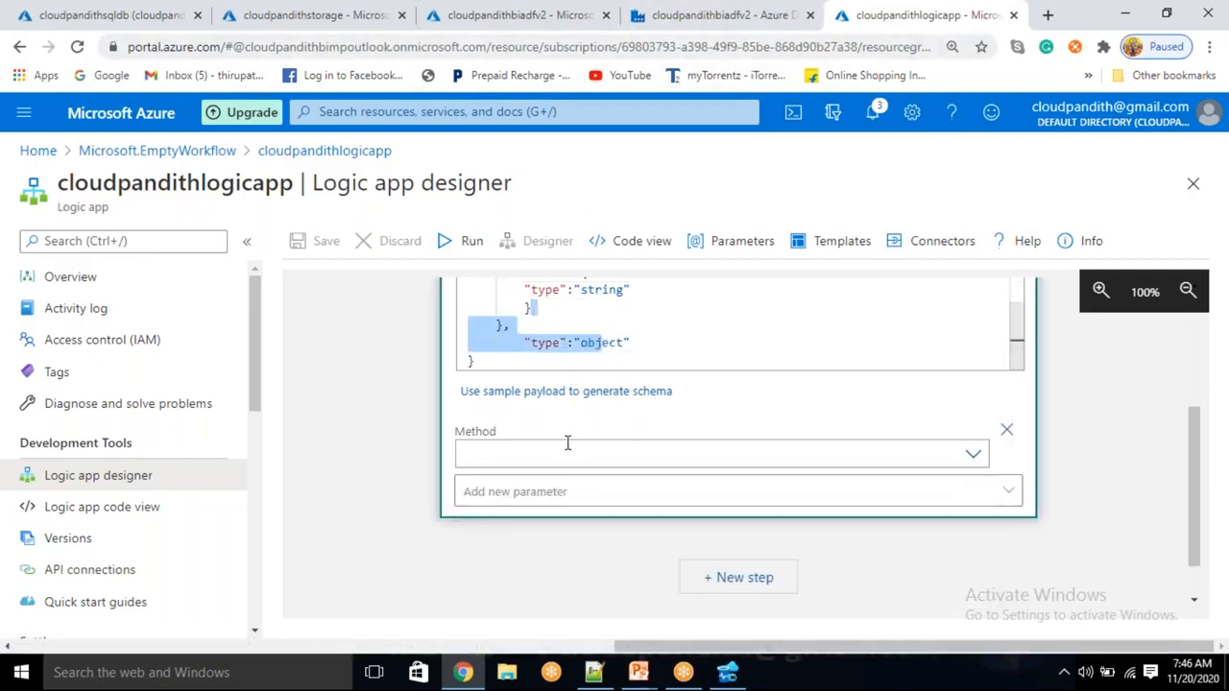
pyautogui.click(567, 338)
pyautogui.scroll(5, 557, 327)
pyautogui.moveTo(531, 336); pyautogui.dragTo(586, 437)
pyautogui.click(547, 542)
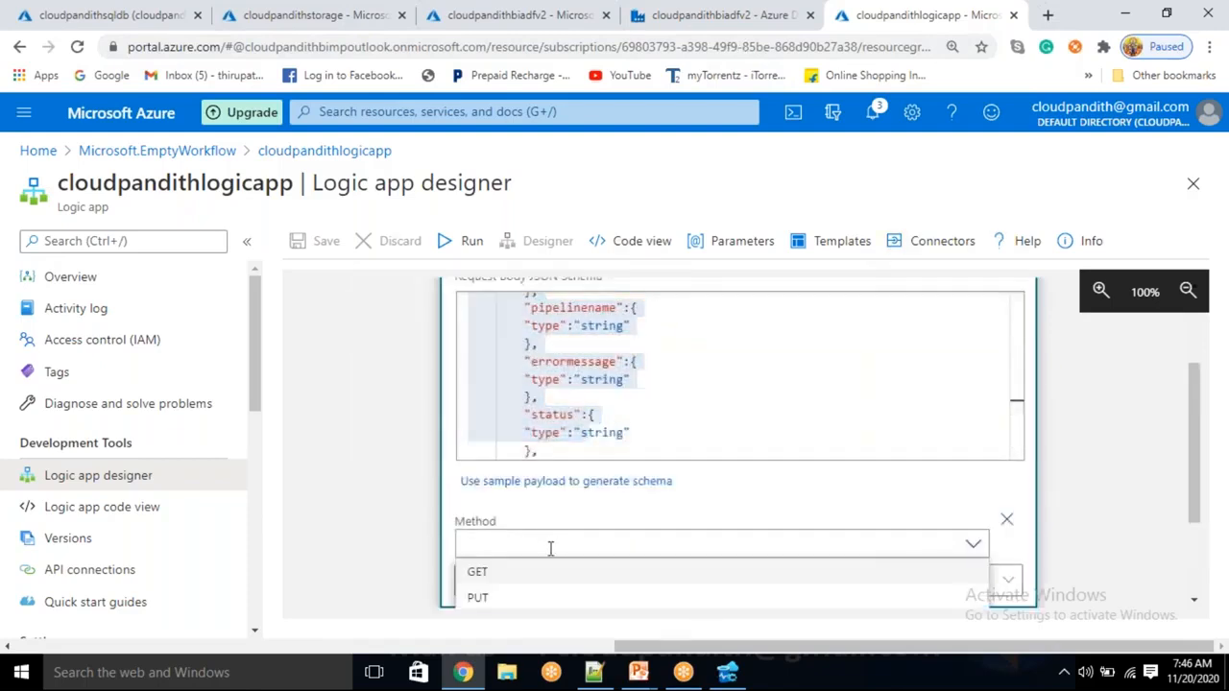
pyautogui.scroll(-2, 503, 594)
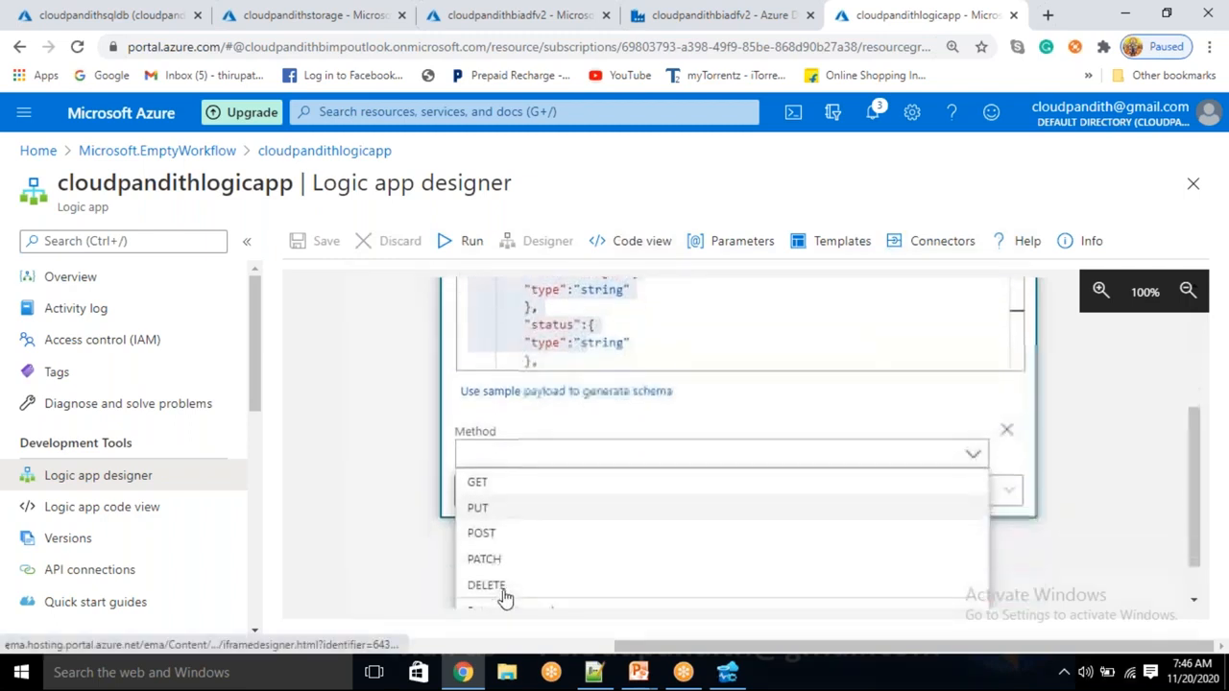
pyautogui.click(504, 535)
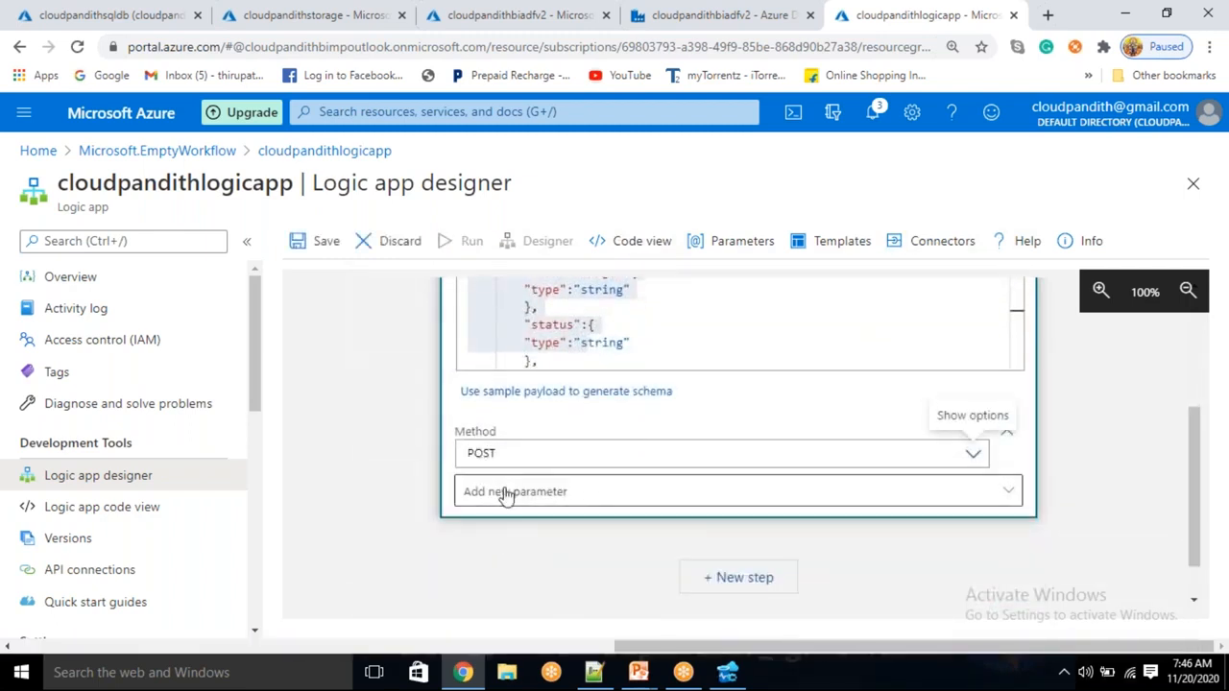
pyautogui.click(375, 556)
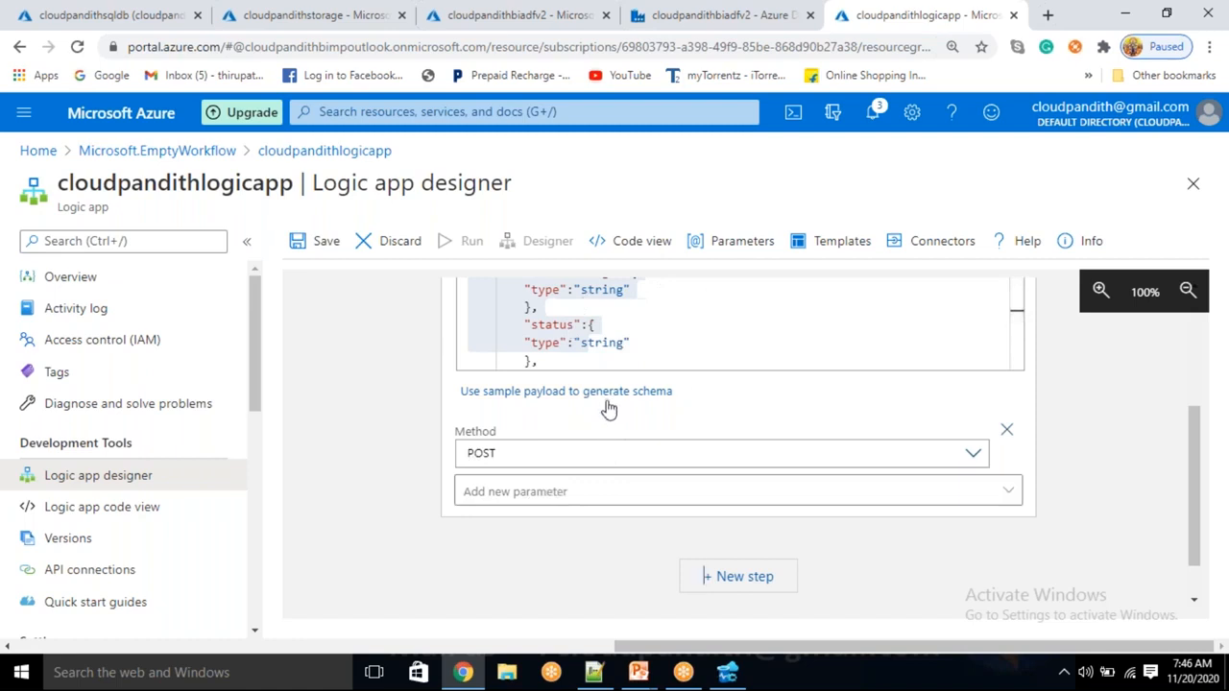
# Add a new step after the HTTP trigger and search the connectors for 'gmail'
pyautogui.click(731, 580)
pyautogui.scroll(3, 630, 537)
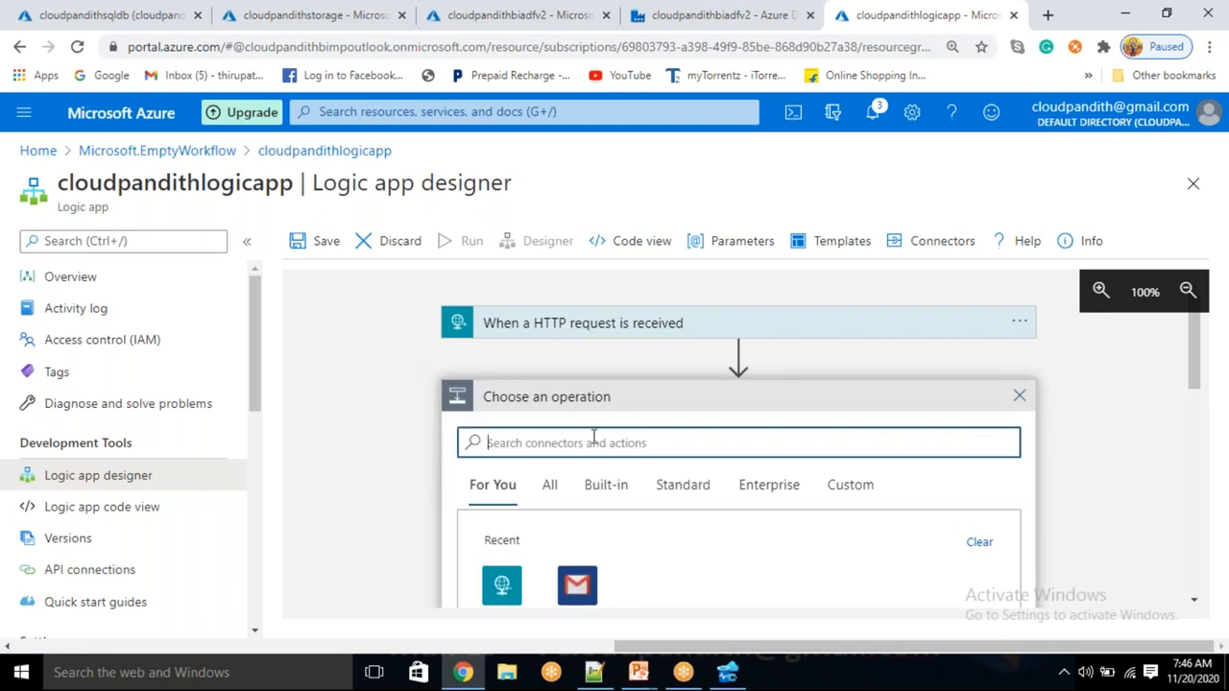
pyautogui.scroll(-1, 592, 435)
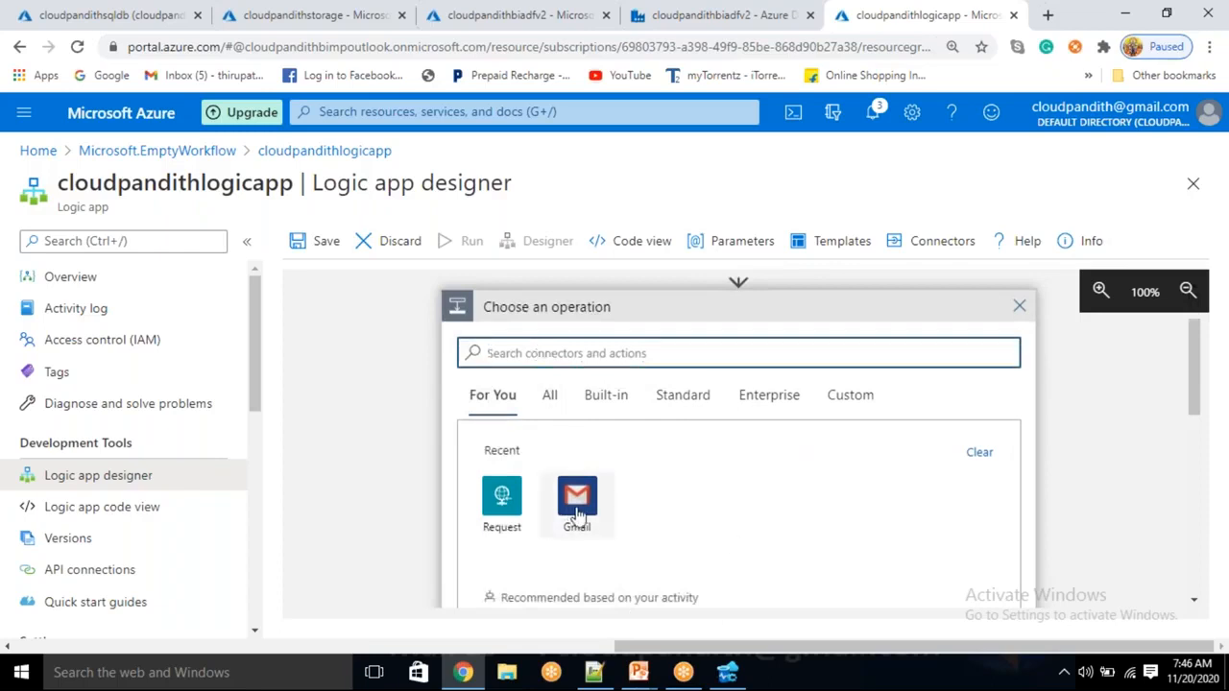
pyautogui.write('gm')
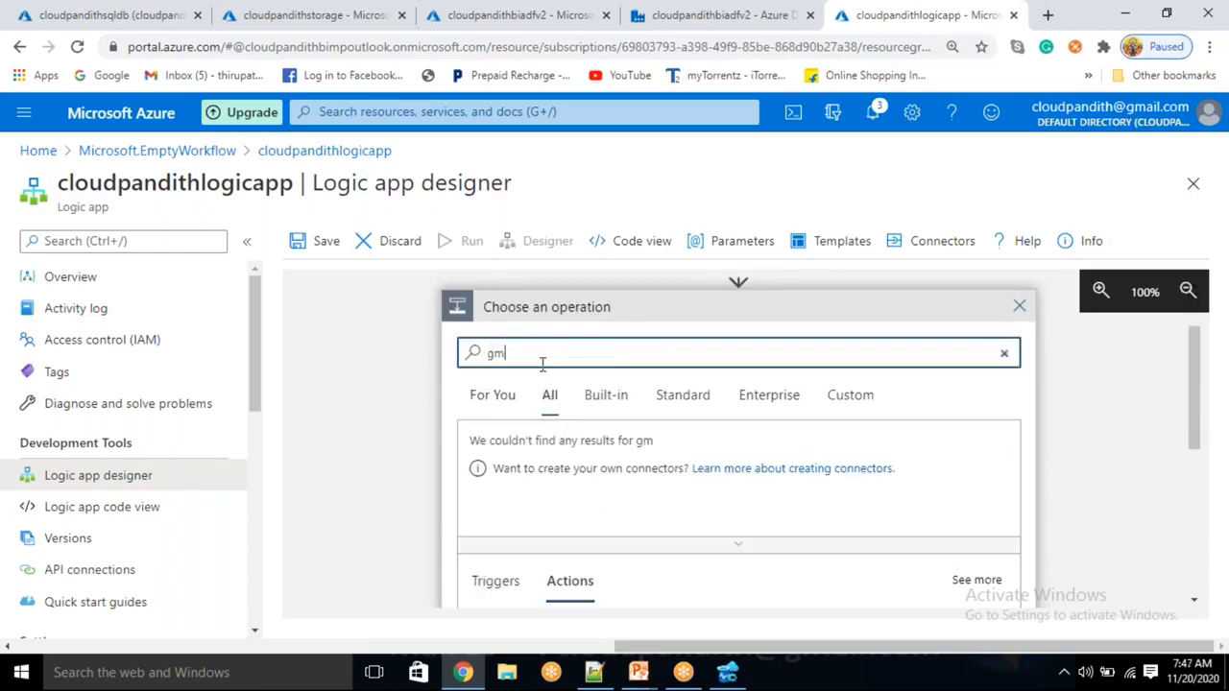
pyautogui.press('BackSpace')
pyautogui.press('BackSpace')
pyautogui.write('gmail')
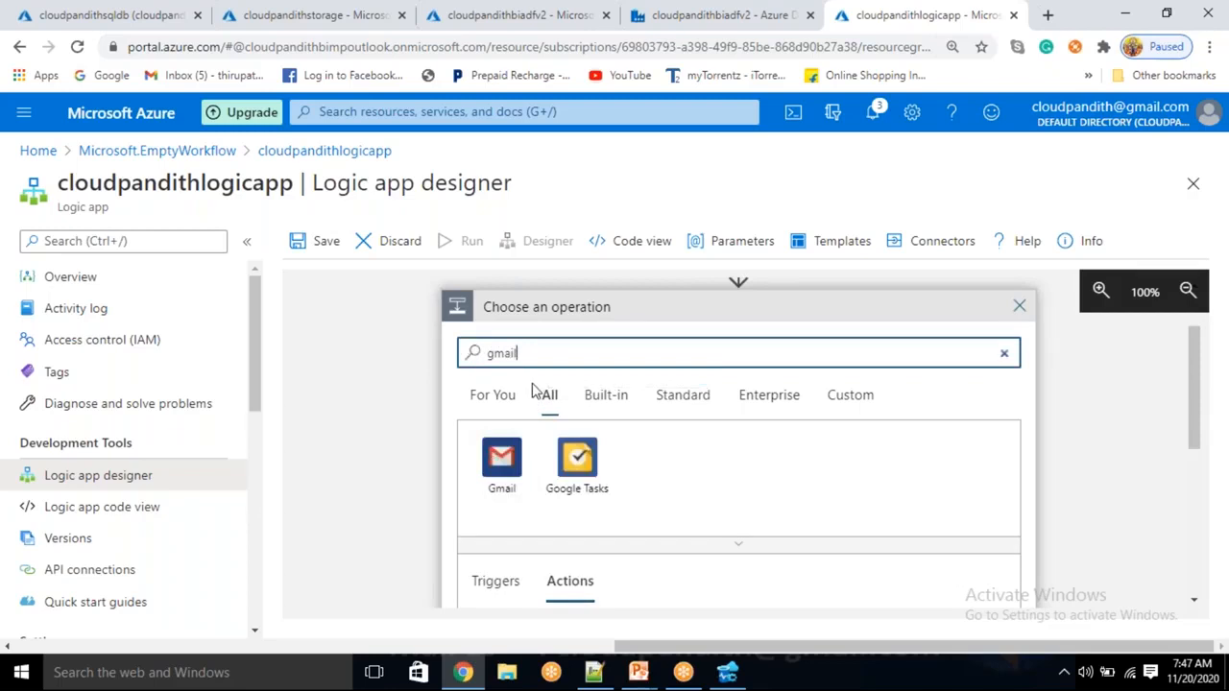
pyautogui.press('BackSpace')
pyautogui.press('BackSpace')
pyautogui.press('BackSpace')
pyautogui.press('BackSpace')
pyautogui.press('BackSpace')
pyautogui.write('outlook')
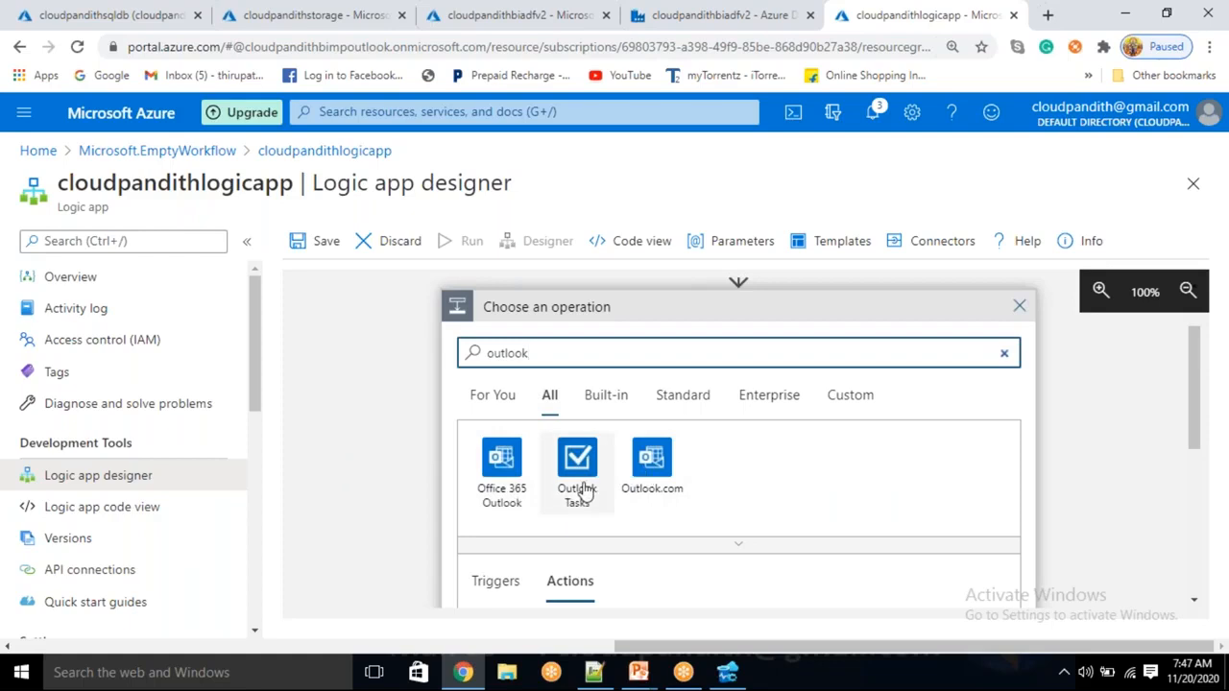
pyautogui.moveTo(553, 354); pyautogui.dragTo(487, 355)
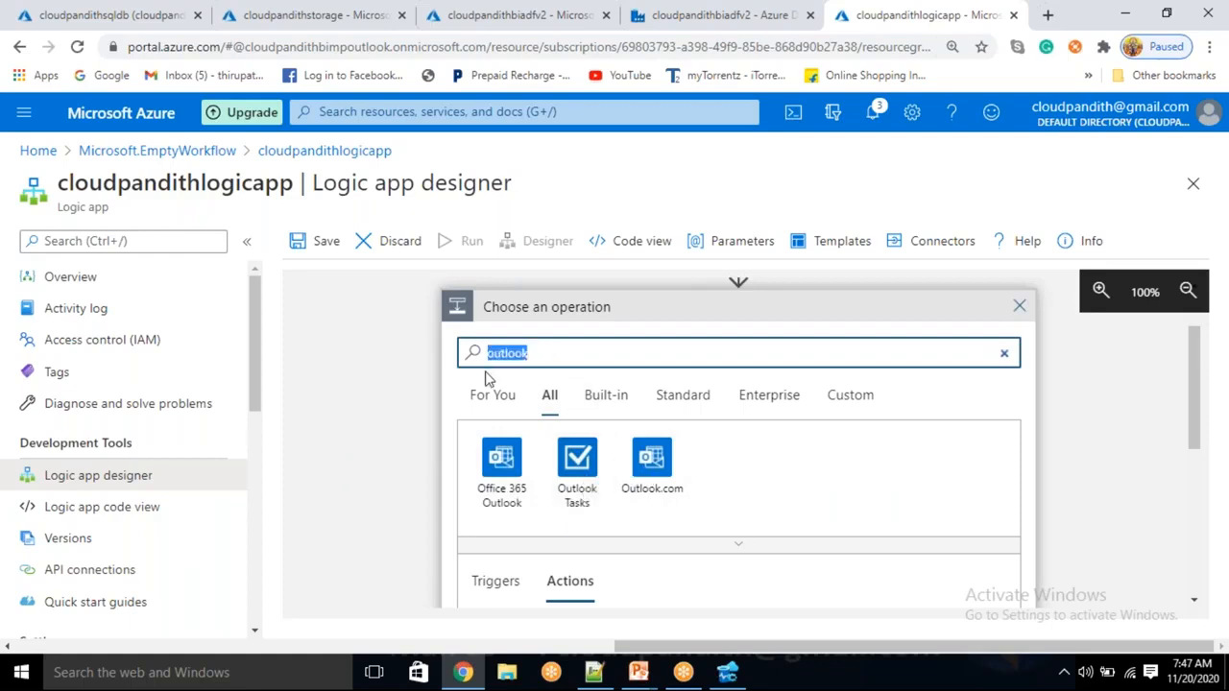
pyautogui.press('BackSpace')
pyautogui.write('gmail')
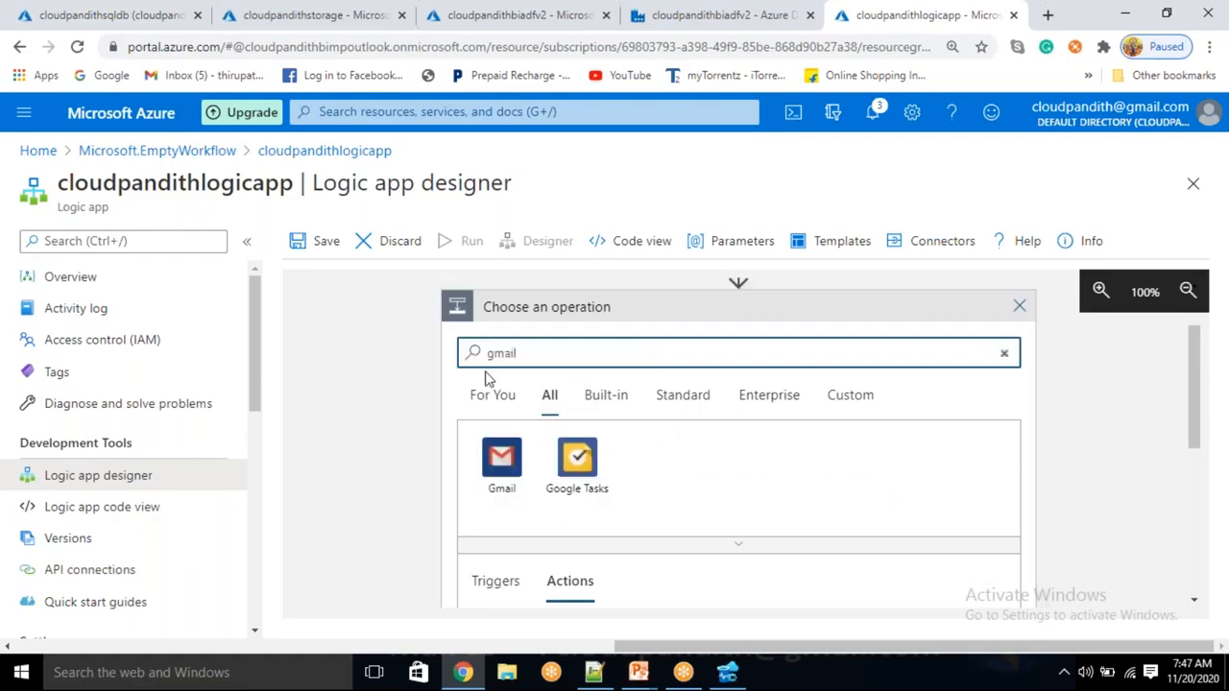
# Choose the Gmail connector and its Send email (V2) action
pyautogui.click(503, 487)
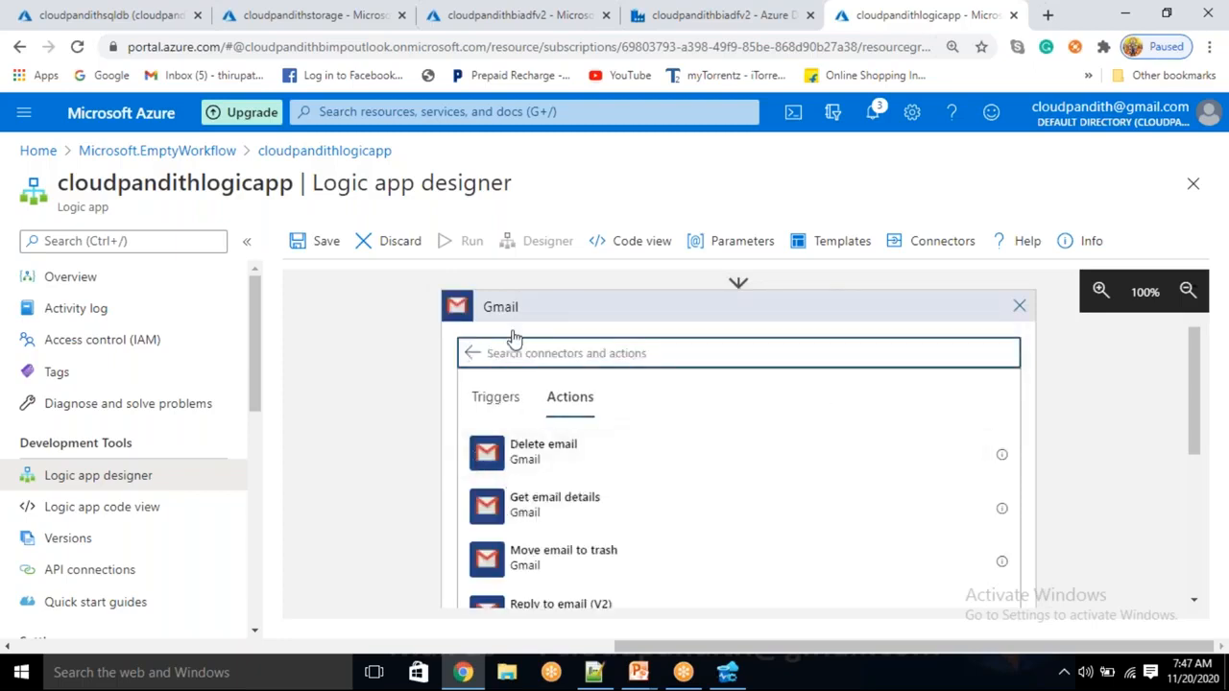
pyautogui.scroll(1, 489, 412)
pyautogui.scroll(-5, 533, 499)
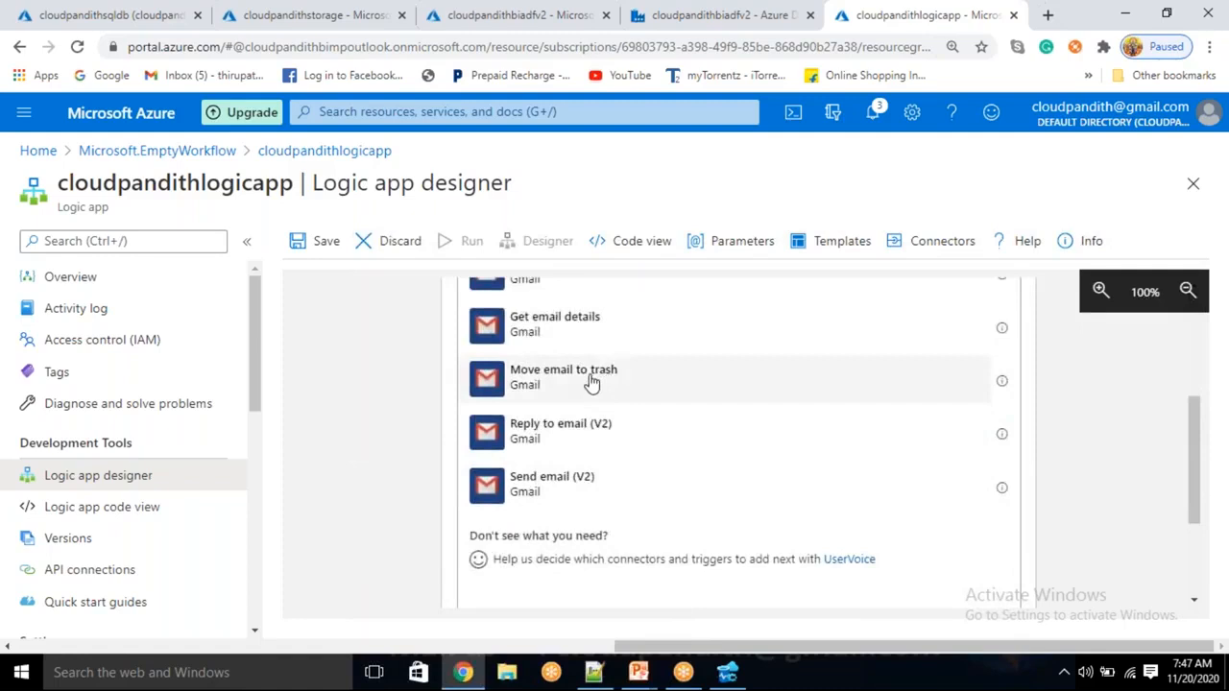
pyautogui.scroll(3, 591, 382)
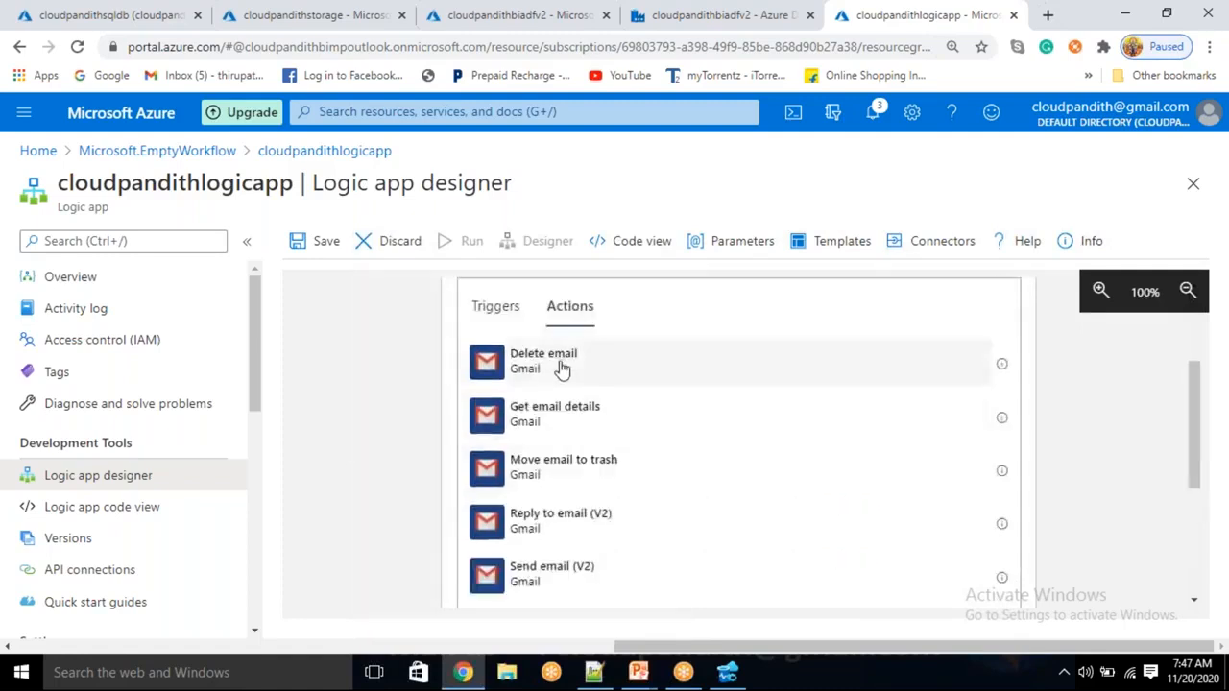
pyautogui.scroll(2, 365, 359)
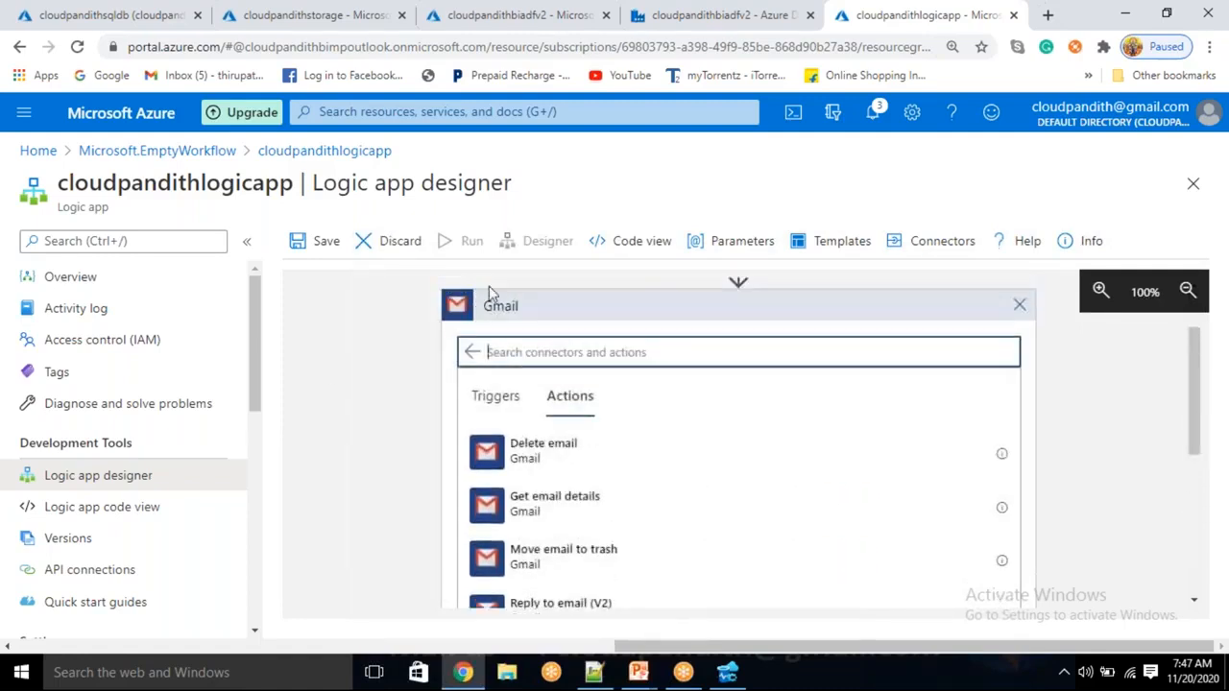
pyautogui.scroll(2, 576, 355)
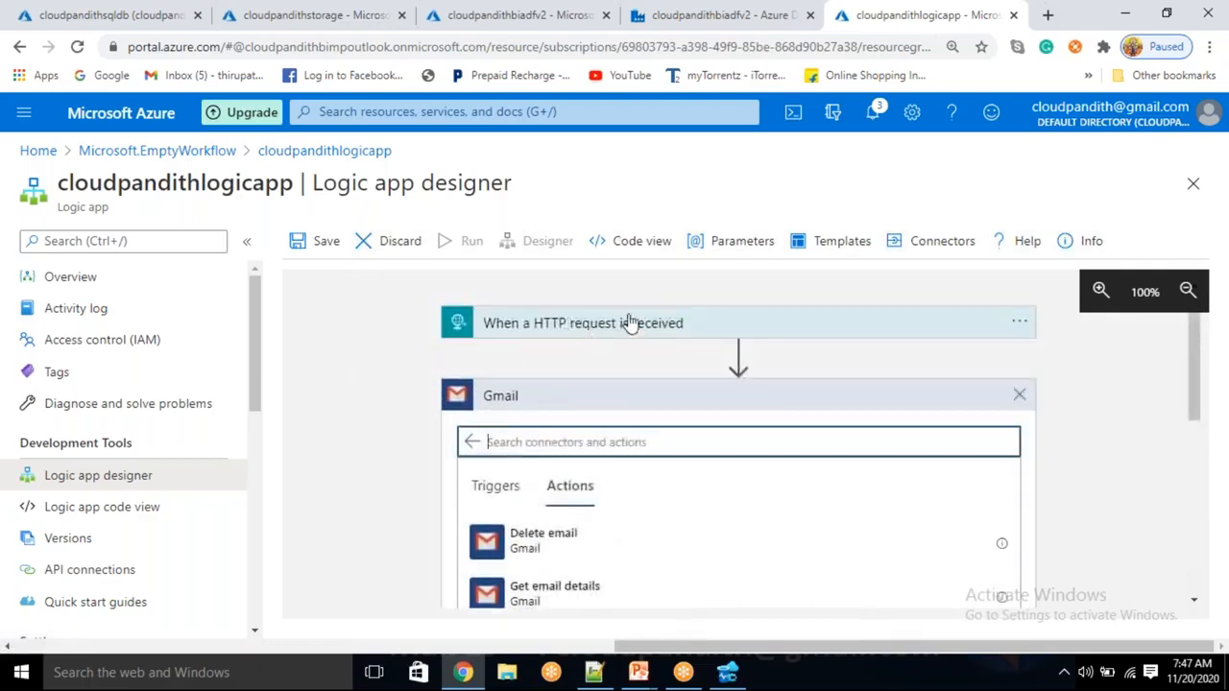
pyautogui.scroll(-3, 439, 513)
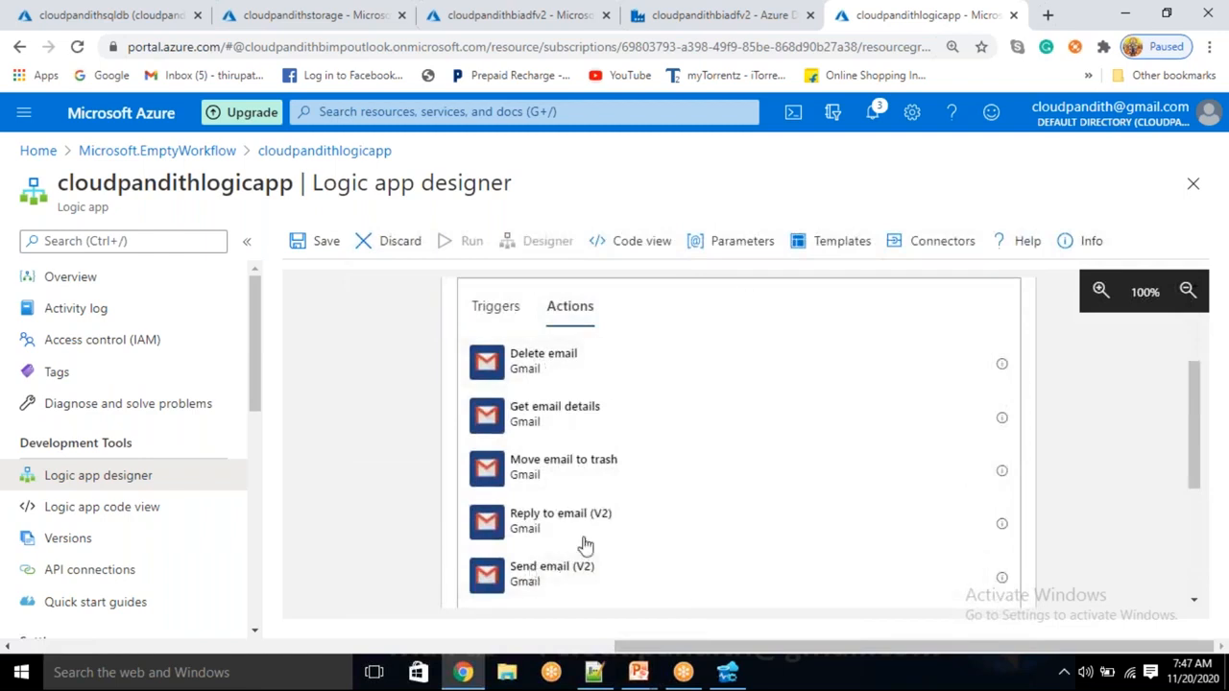
pyautogui.click(535, 579)
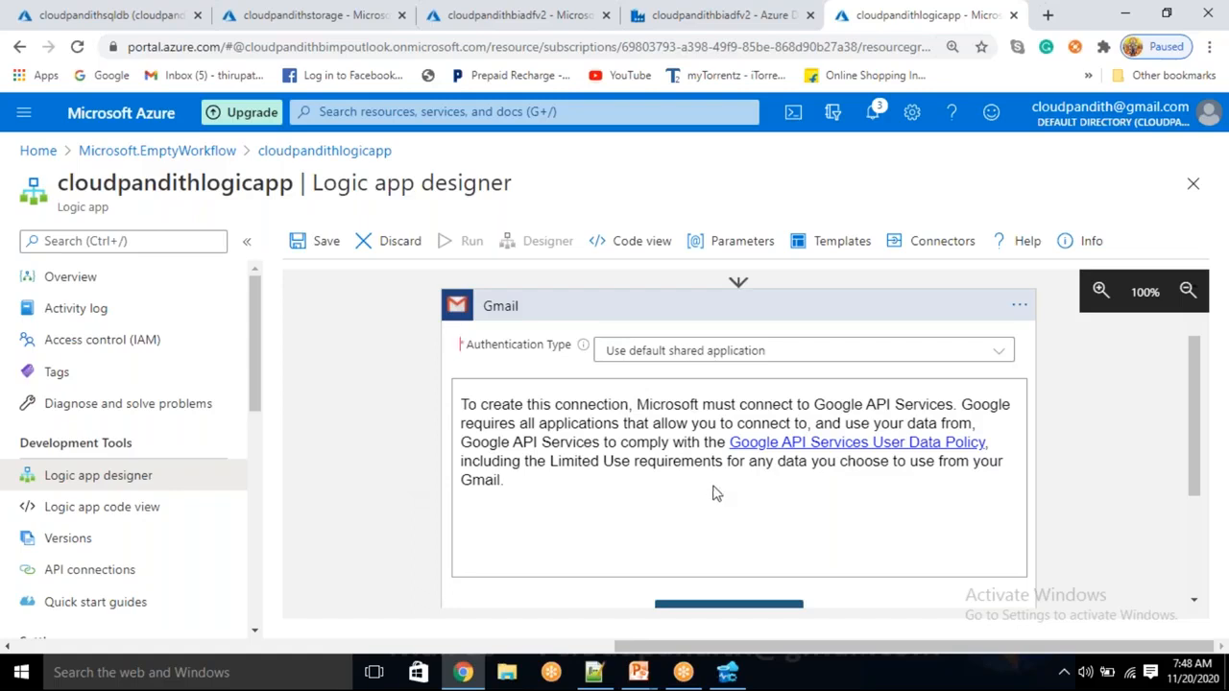
pyautogui.scroll(-1, 773, 511)
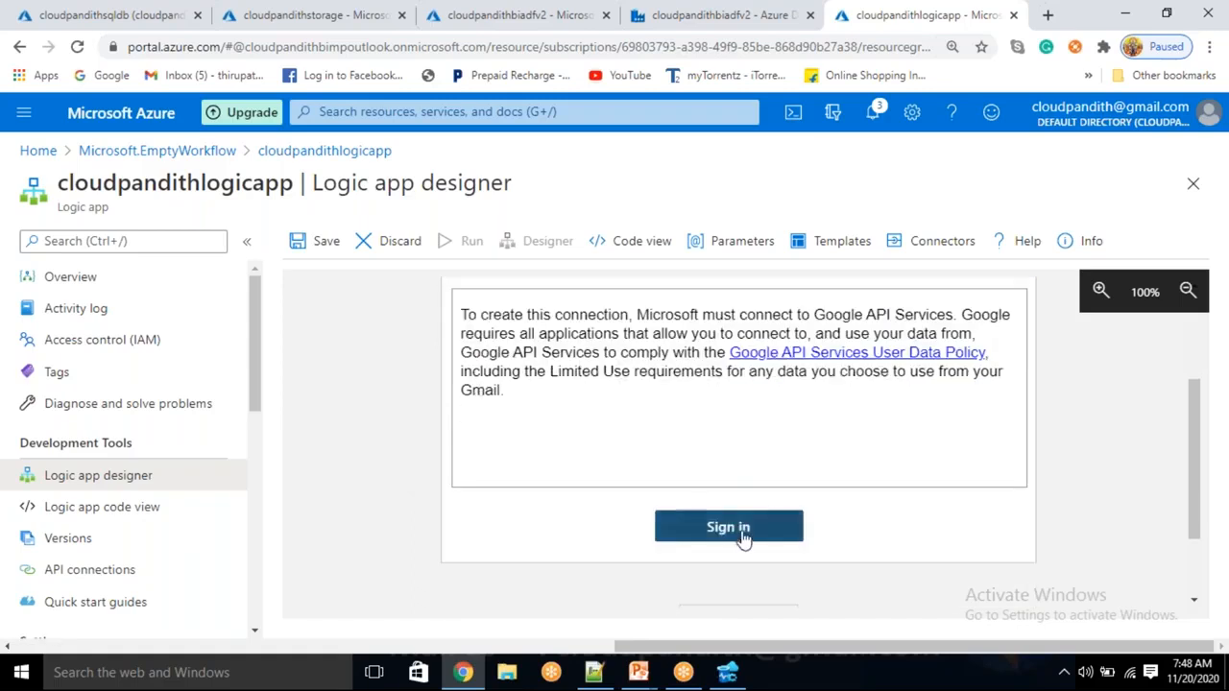
# Sign in to Gmail with the Google account and allow Logic Apps access
pyautogui.click(770, 514)
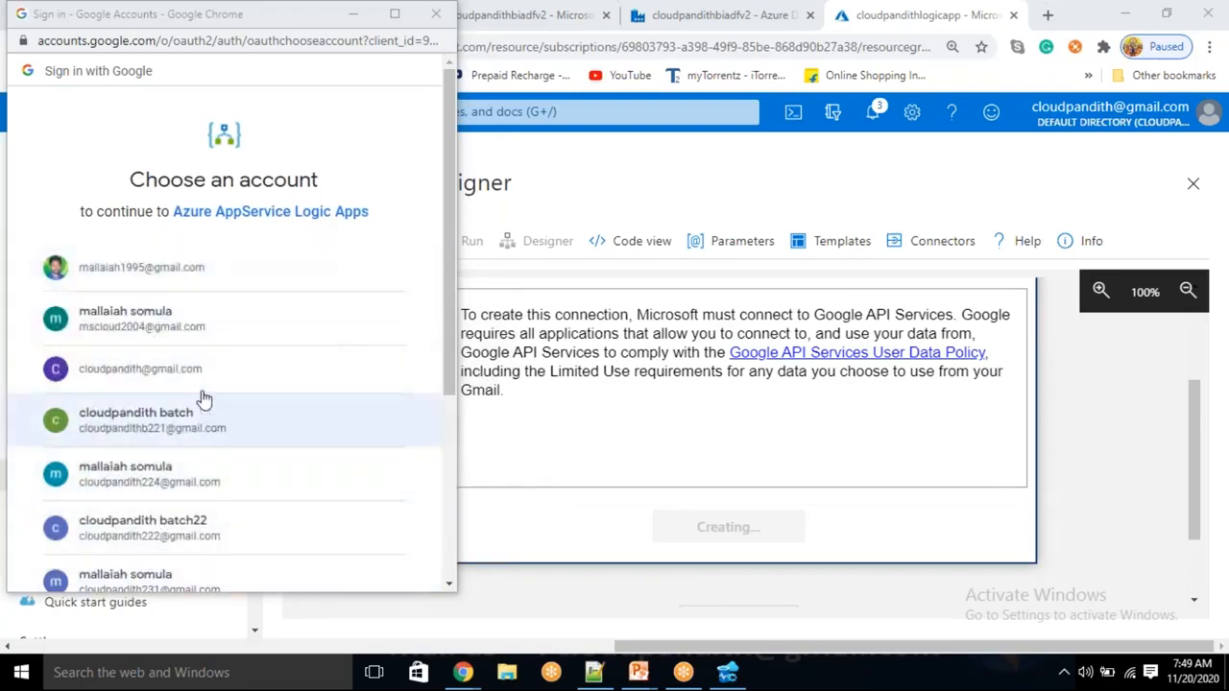
pyautogui.click(144, 376)
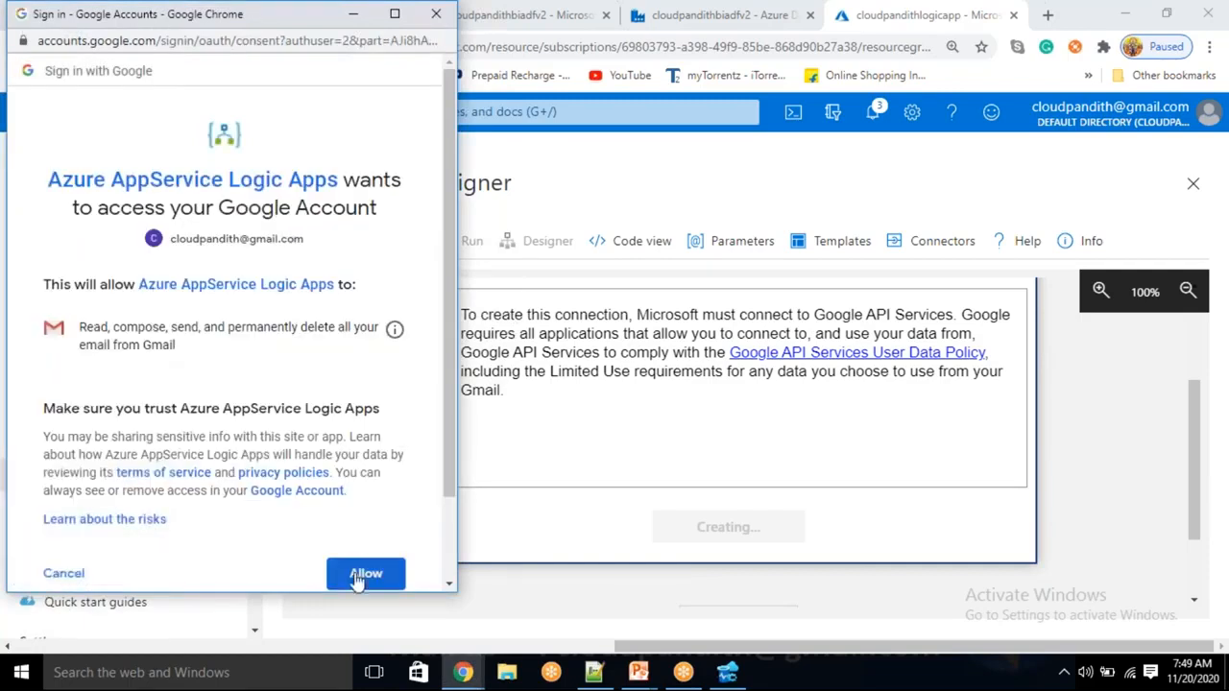
pyautogui.click(361, 576)
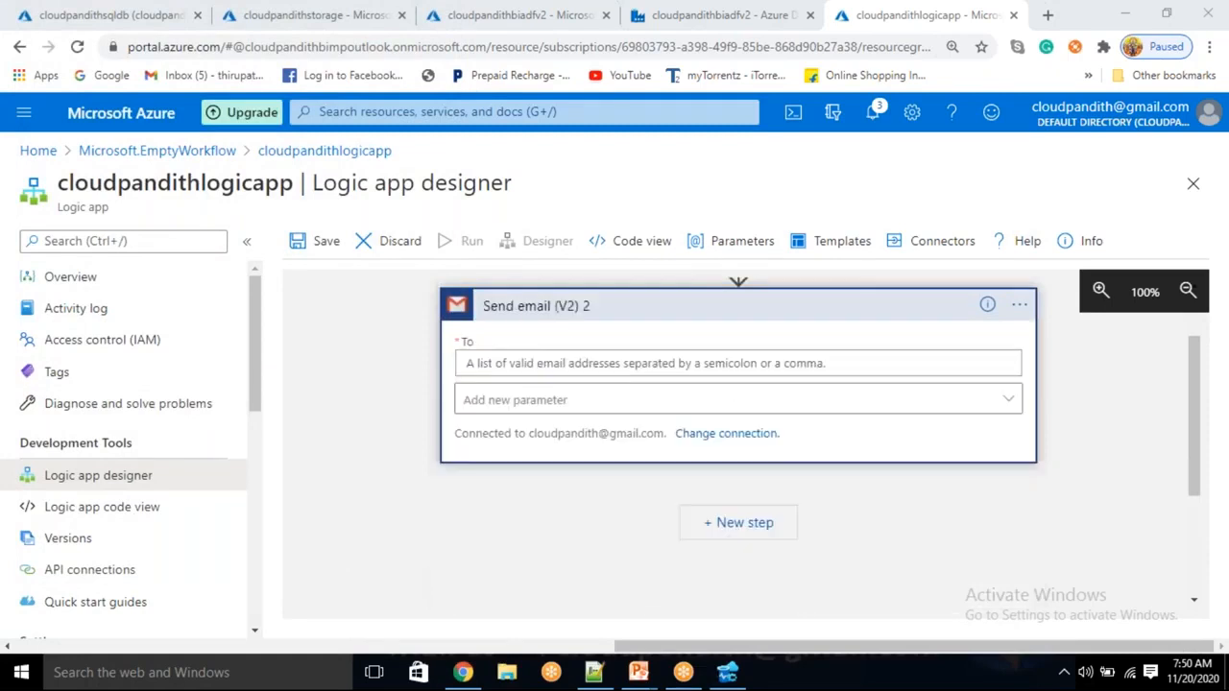
# Add the optional Subject and Body fields to the Send email (V2) 2 action
pyautogui.click(526, 363)
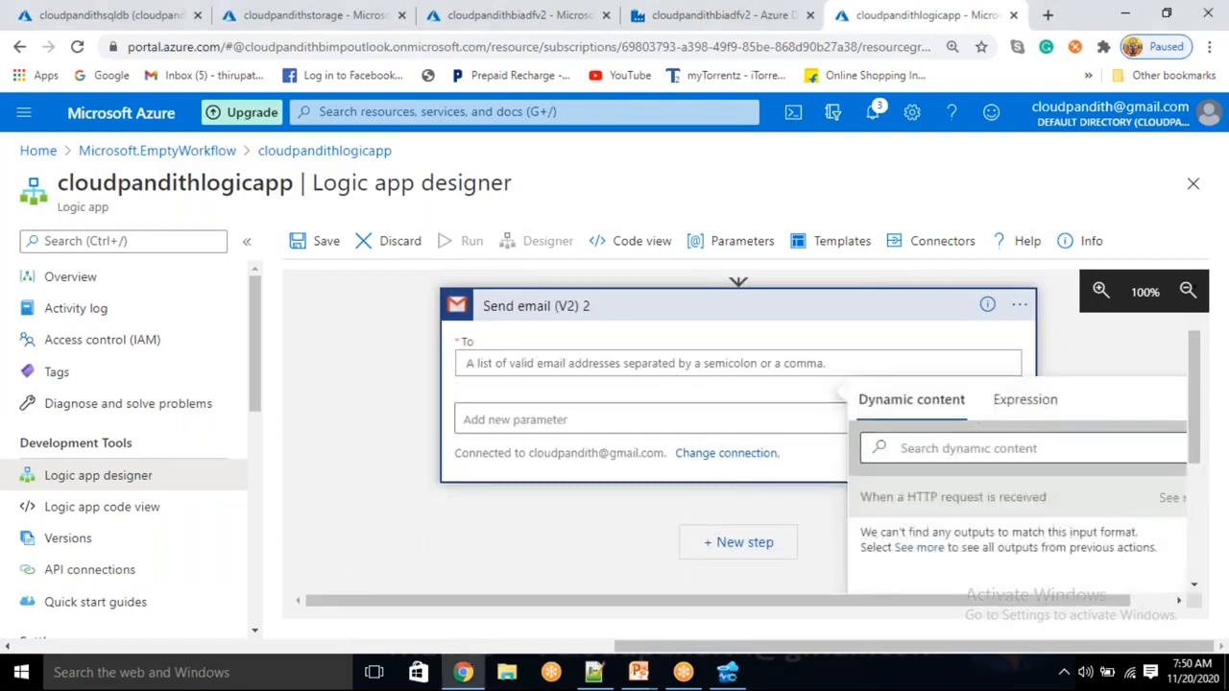
pyautogui.click(392, 445)
pyautogui.click(500, 402)
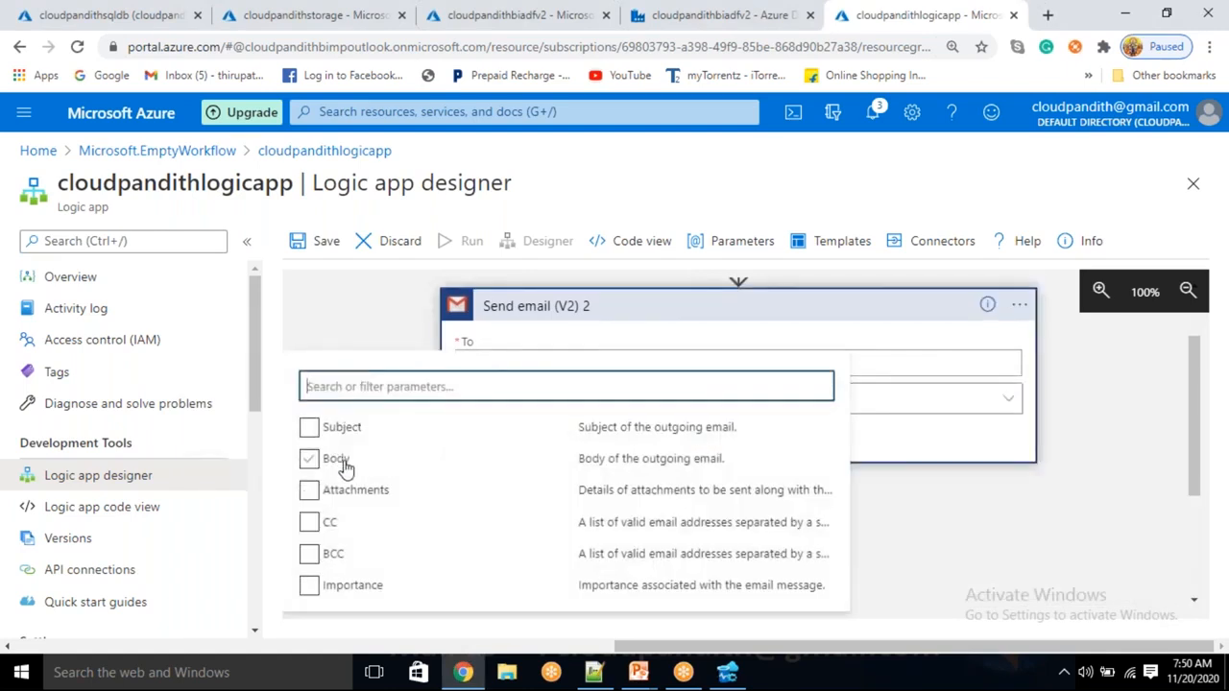
pyautogui.click(312, 430)
pyautogui.click(309, 461)
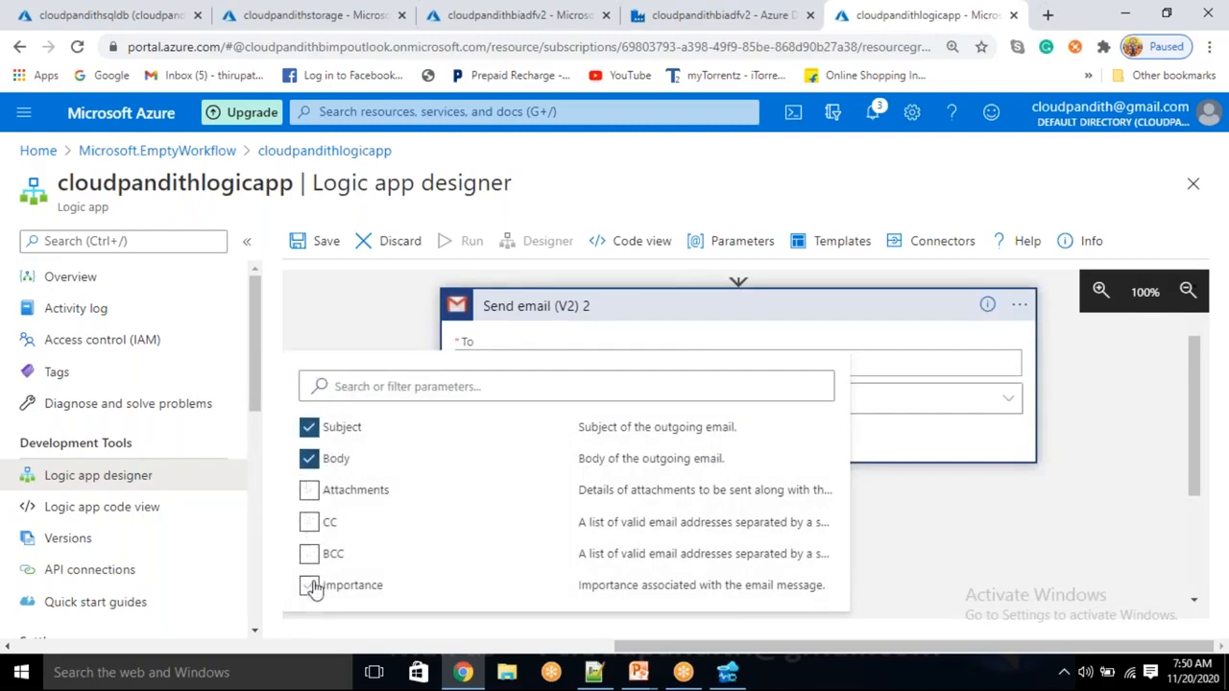
pyautogui.click(970, 509)
# Click into the email fields to bring up the Dynamic content list
pyautogui.scroll(3, 496, 371)
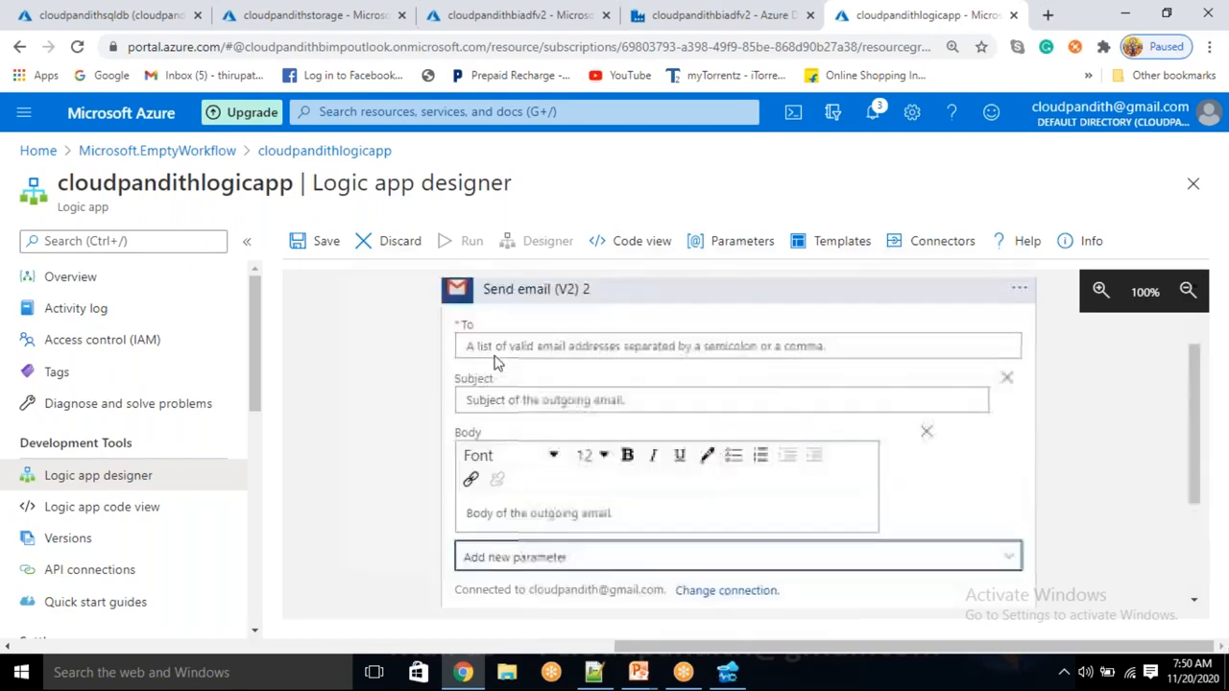
pyautogui.click(495, 368)
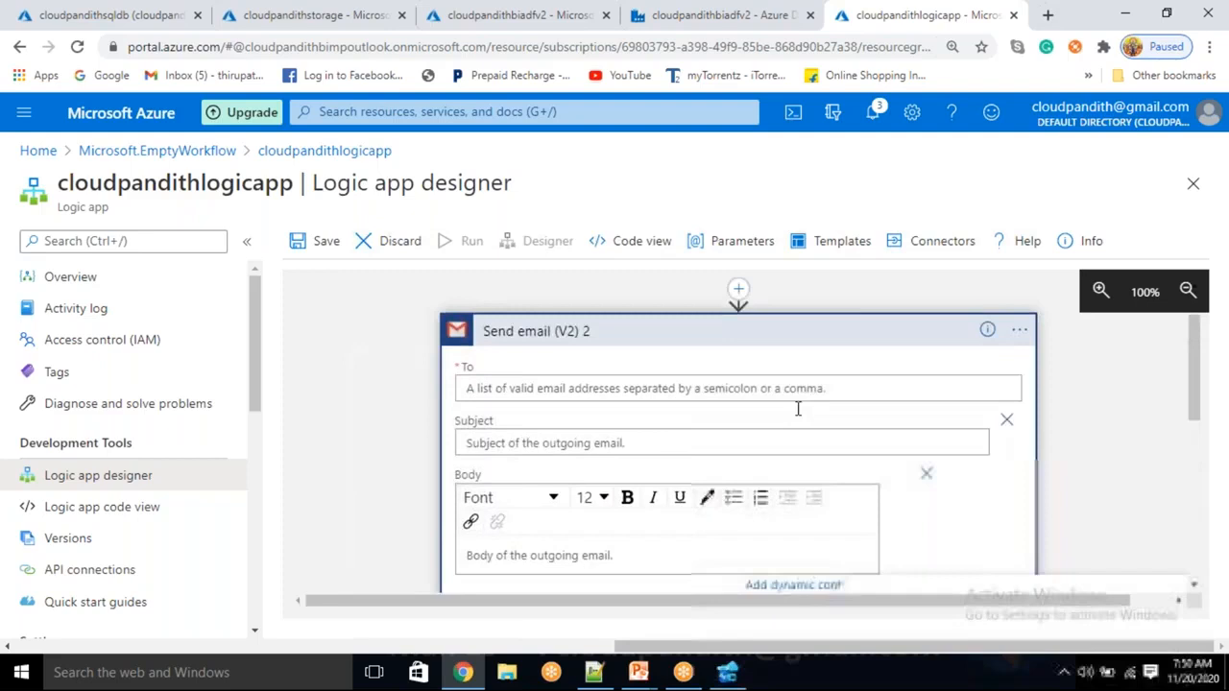
pyautogui.scroll(-2, 1075, 434)
pyautogui.scroll(-2, 1056, 427)
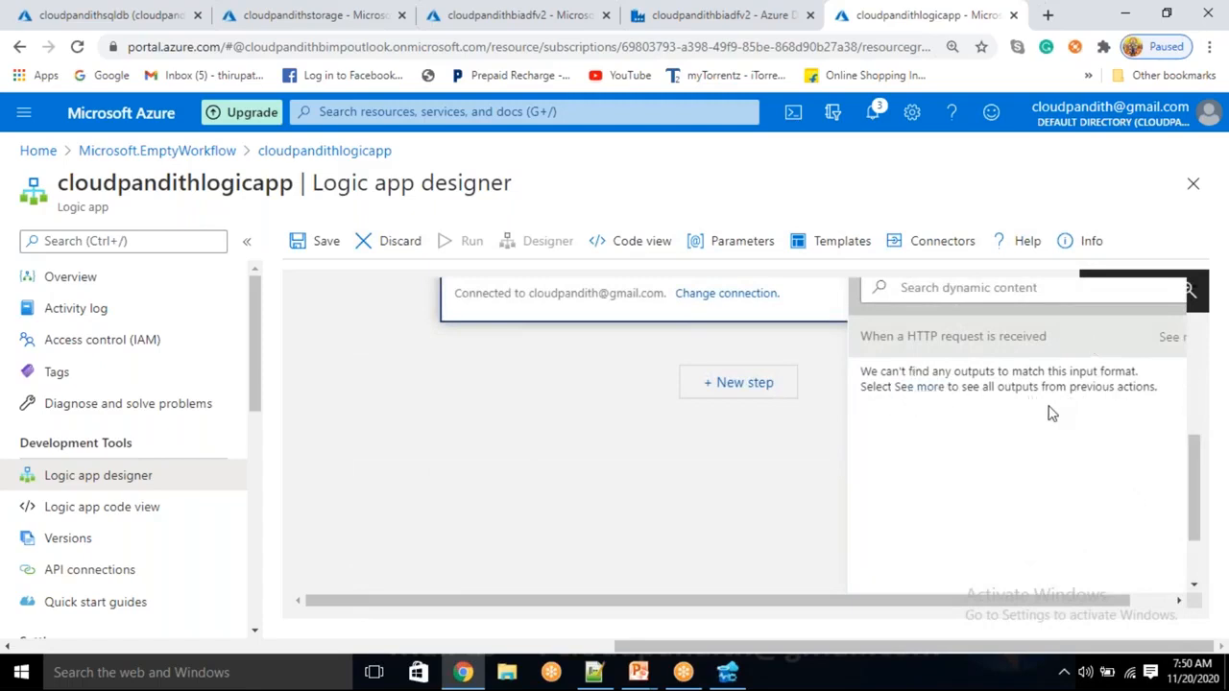
pyautogui.scroll(1, 604, 435)
pyautogui.scroll(5, 605, 435)
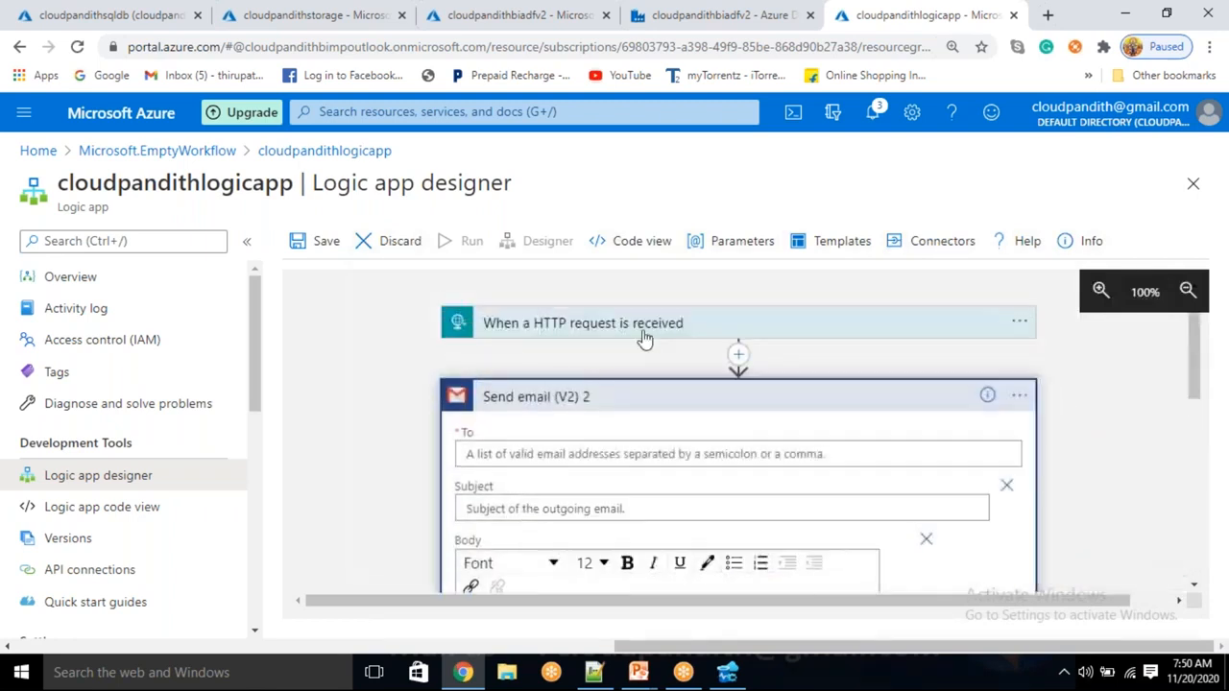
pyautogui.scroll(-5, 764, 447)
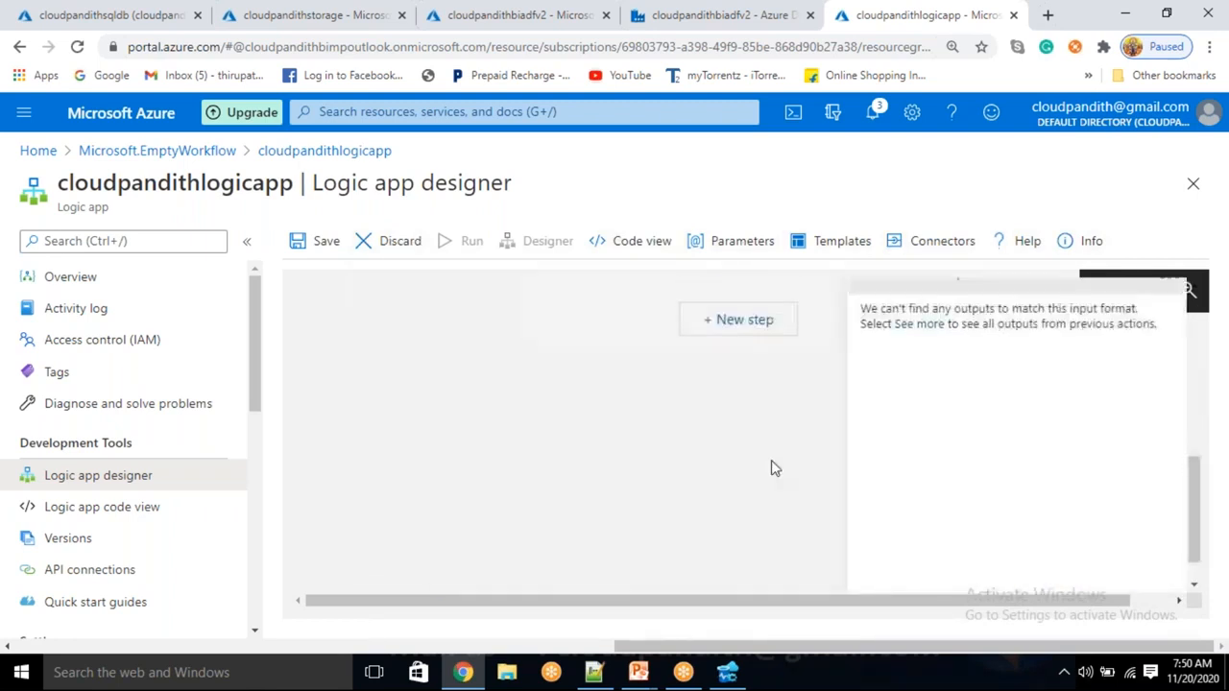
pyautogui.scroll(3, 771, 460)
pyautogui.scroll(-1, 771, 460)
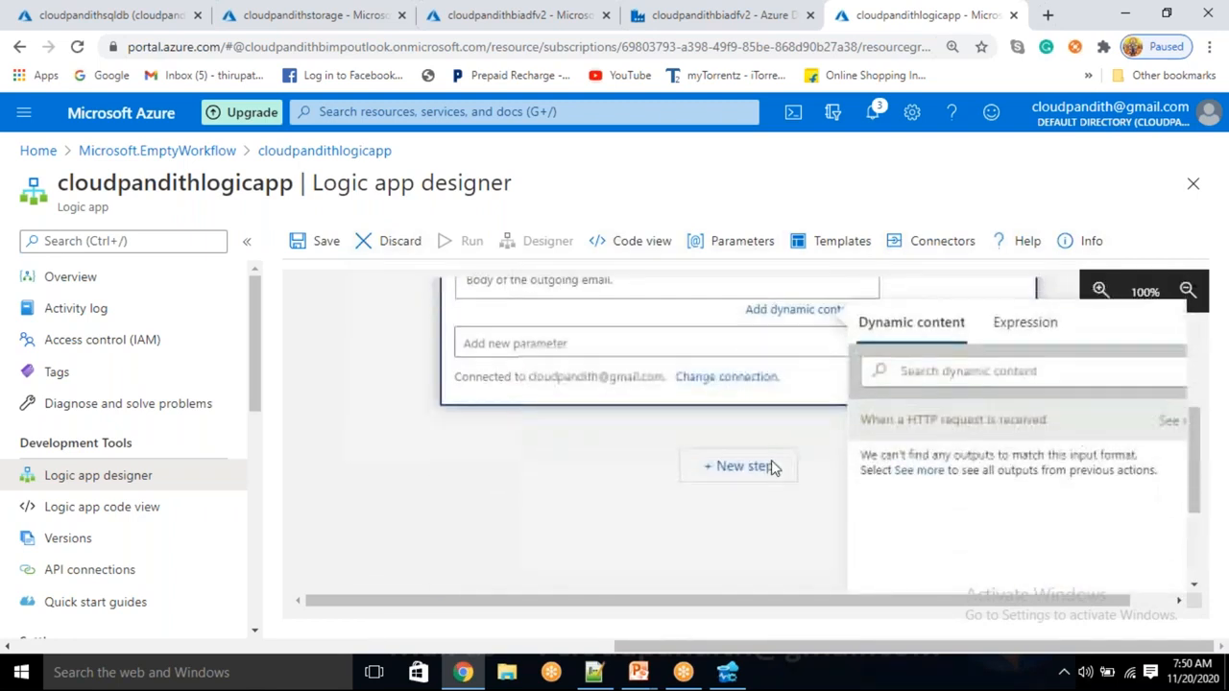
# Show all HTTP trigger outputs and insert emailto into the email Body
pyautogui.click(919, 461)
pyautogui.scroll(-1, 835, 533)
pyautogui.scroll(-2, 835, 533)
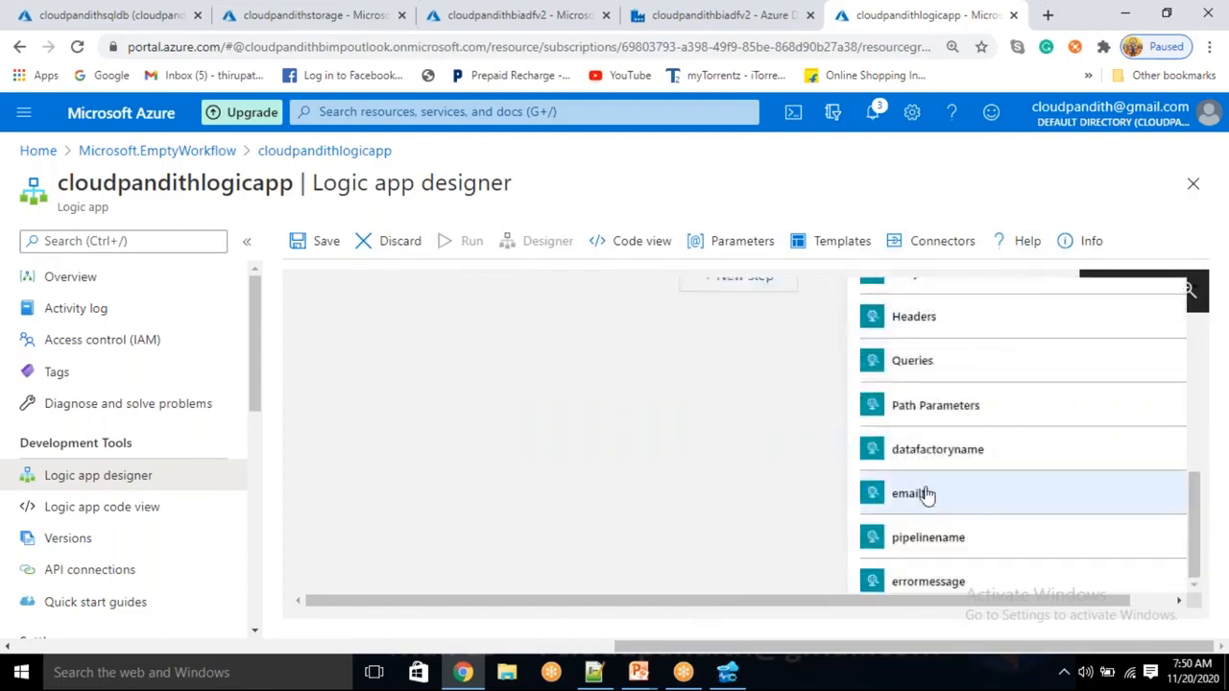
pyautogui.scroll(1, 696, 441)
pyautogui.scroll(3, 696, 441)
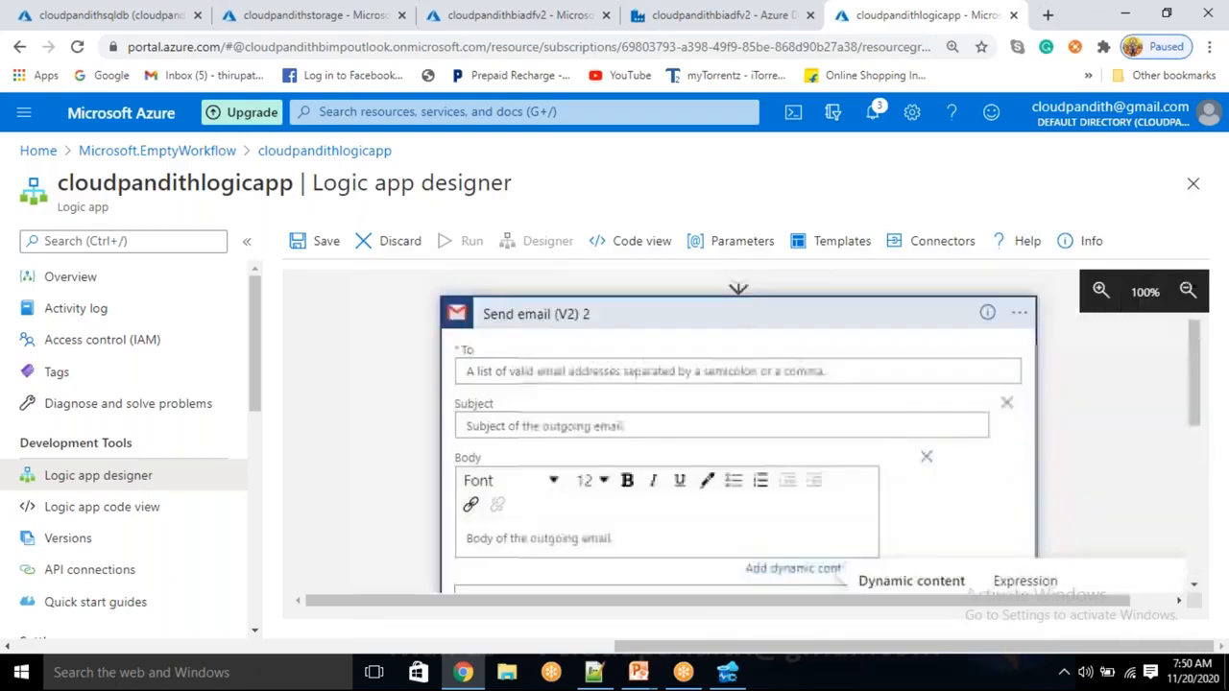
pyautogui.scroll(-3, 755, 515)
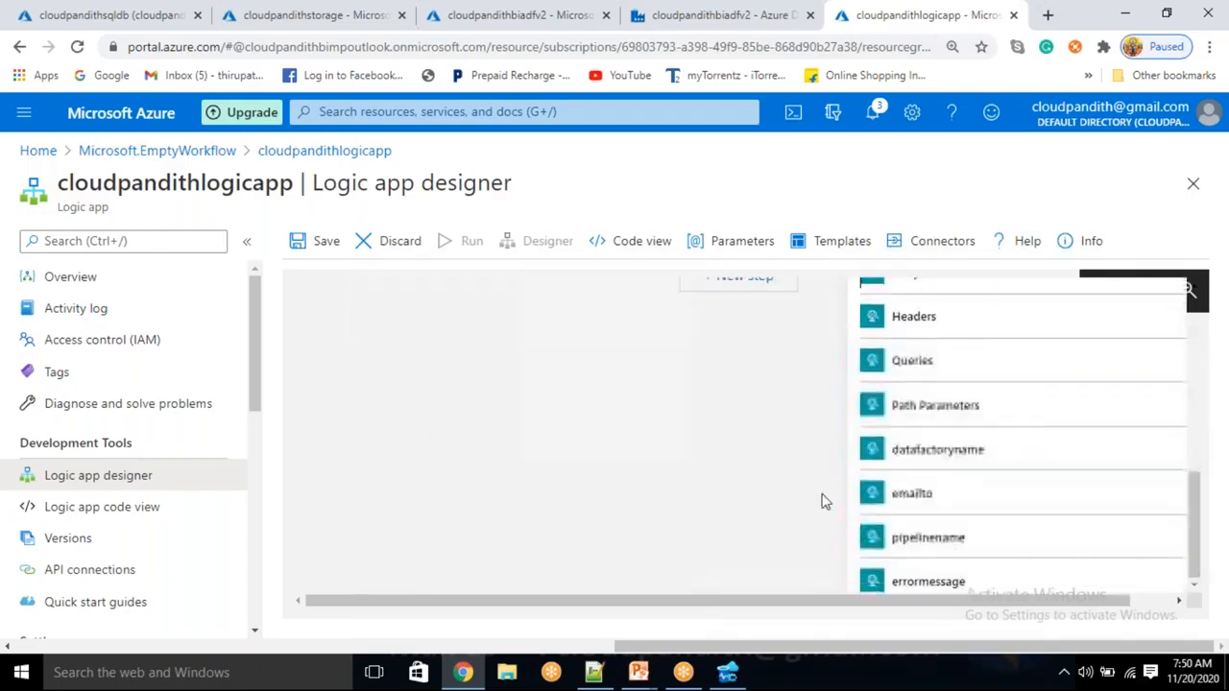
pyautogui.click(936, 501)
pyautogui.scroll(5, 540, 447)
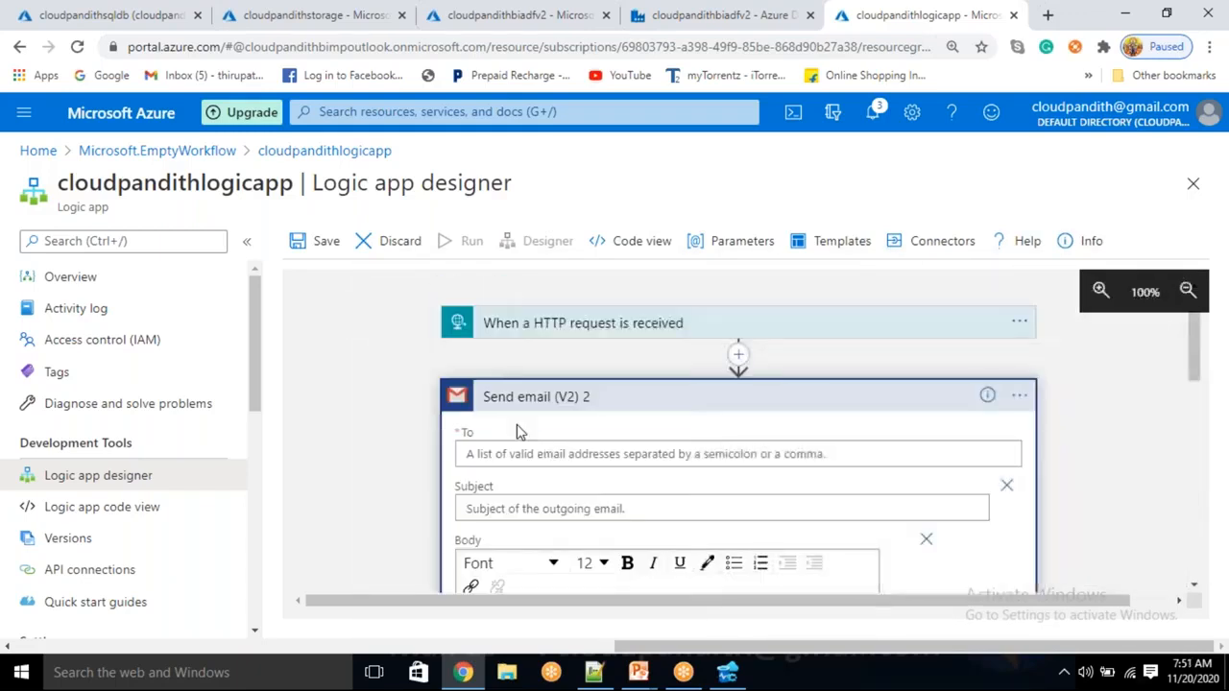
# Remove emailto from the Body and set the To field to the emailto value
pyautogui.click(558, 453)
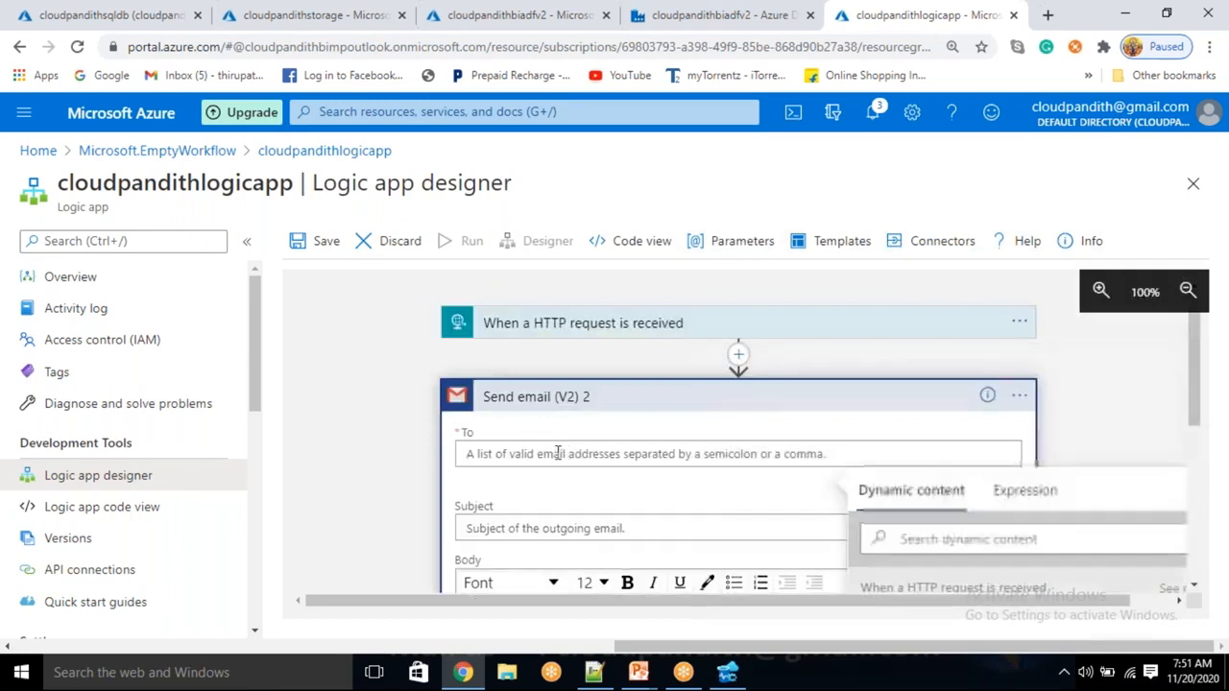
pyautogui.scroll(-2, 563, 451)
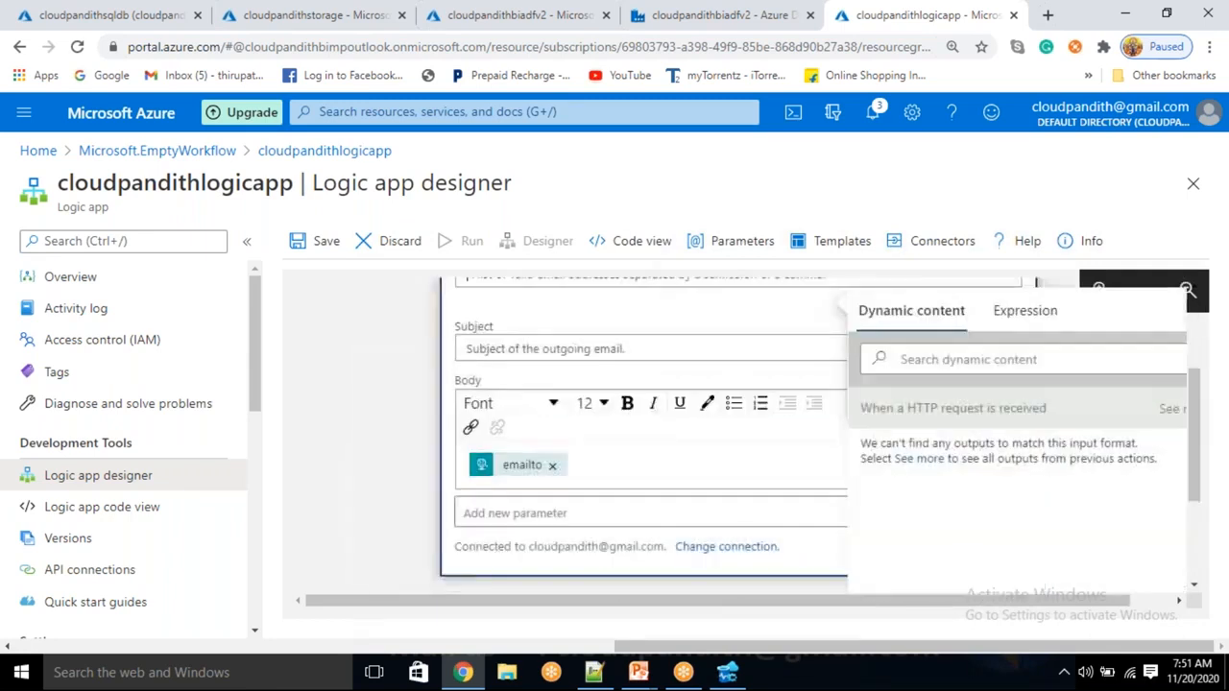
pyautogui.click(553, 464)
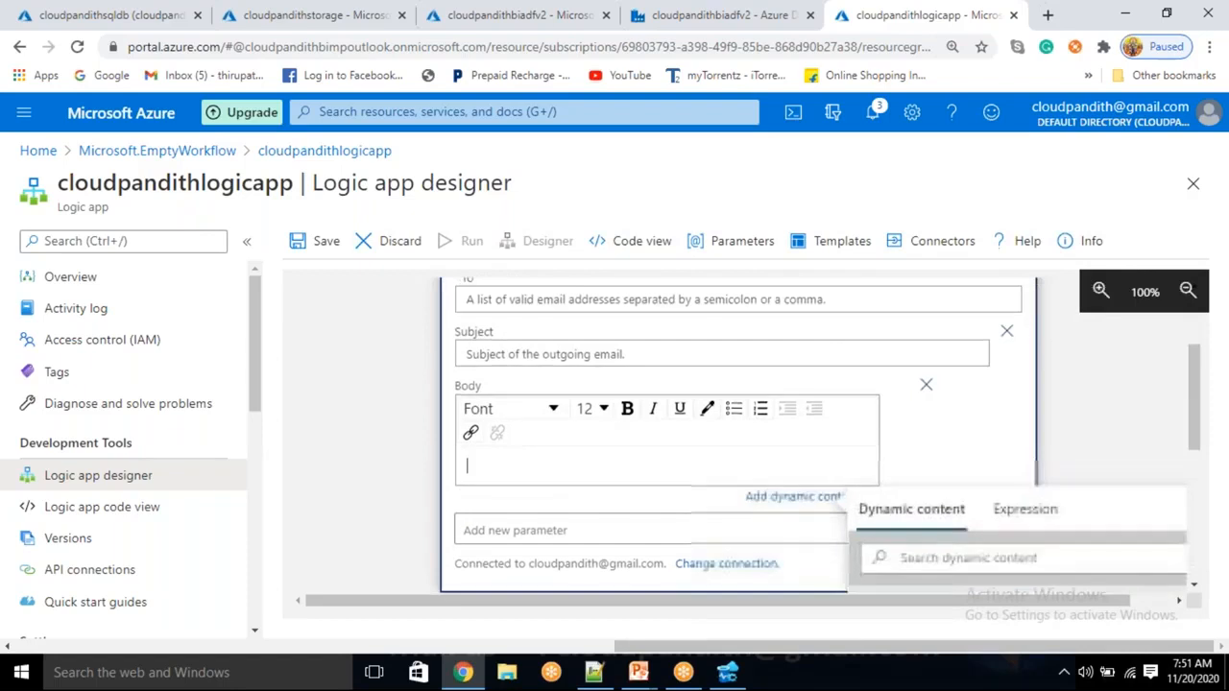
pyautogui.scroll(1, 537, 451)
pyautogui.click(512, 384)
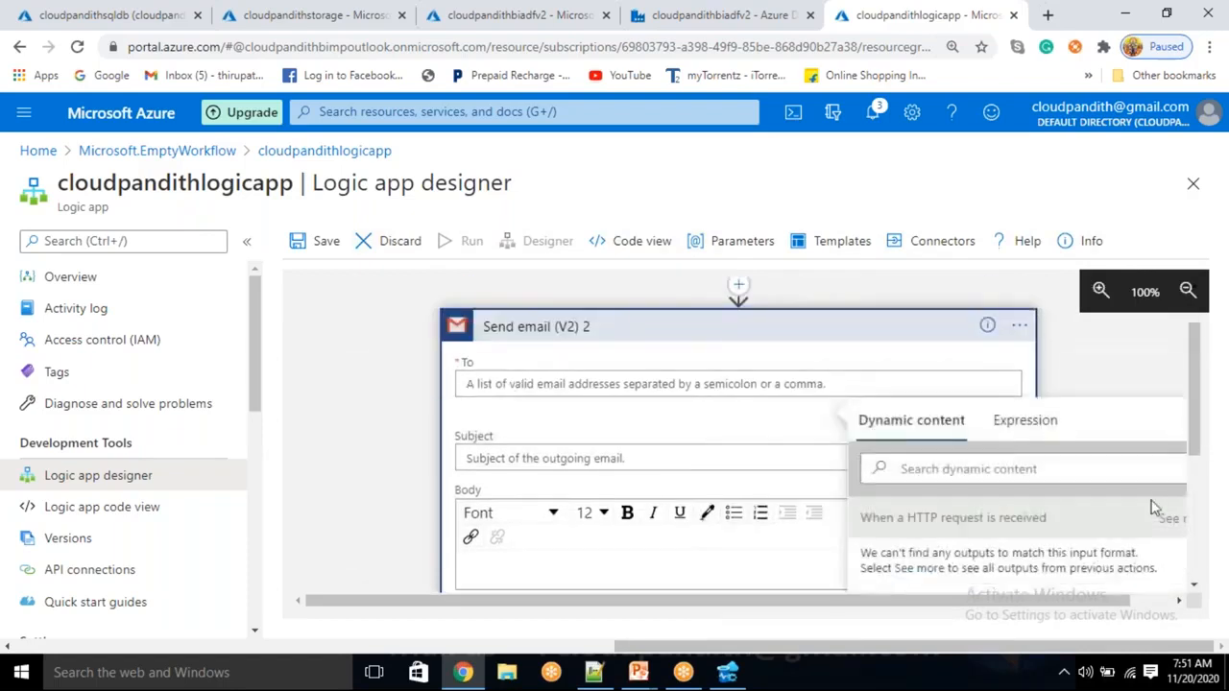
pyautogui.scroll(-5, 931, 413)
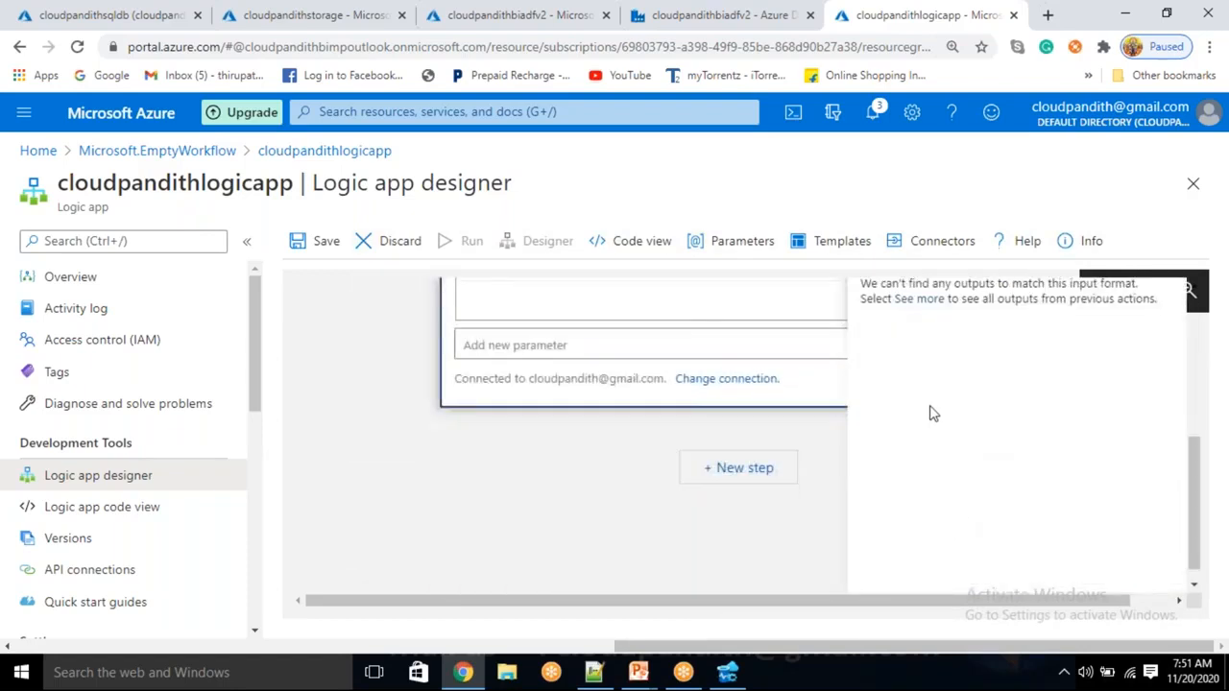
pyautogui.click(917, 298)
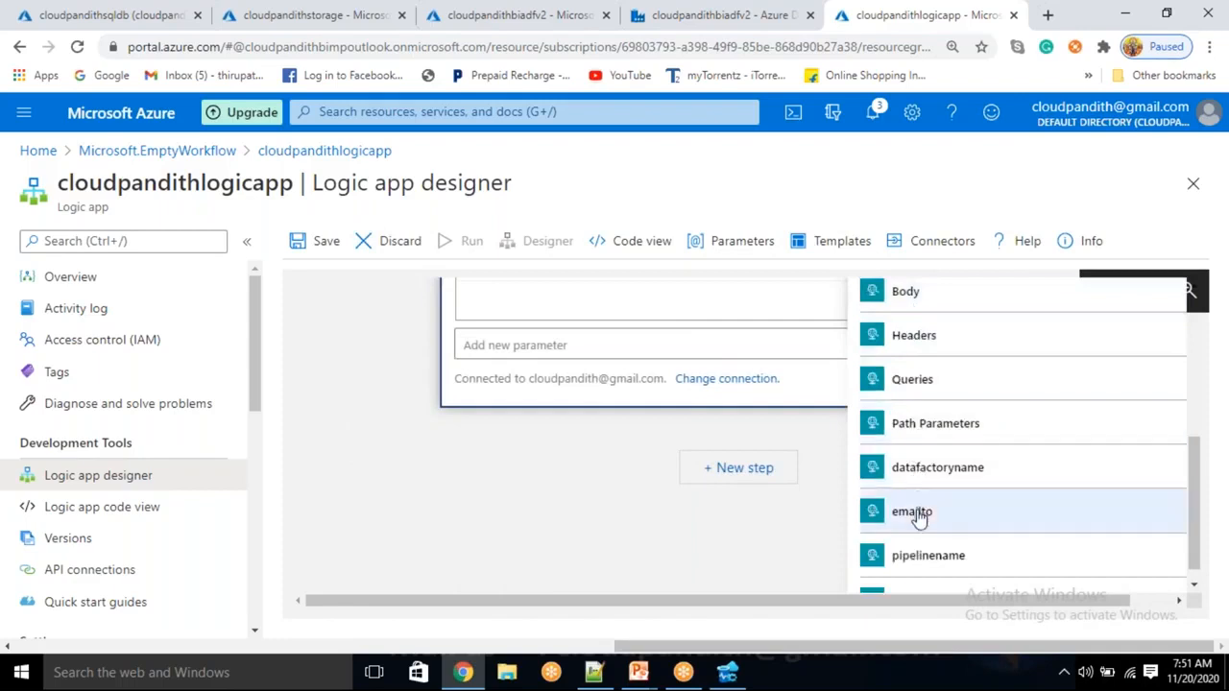
pyautogui.scroll(1, 662, 467)
pyautogui.scroll(3, 653, 466)
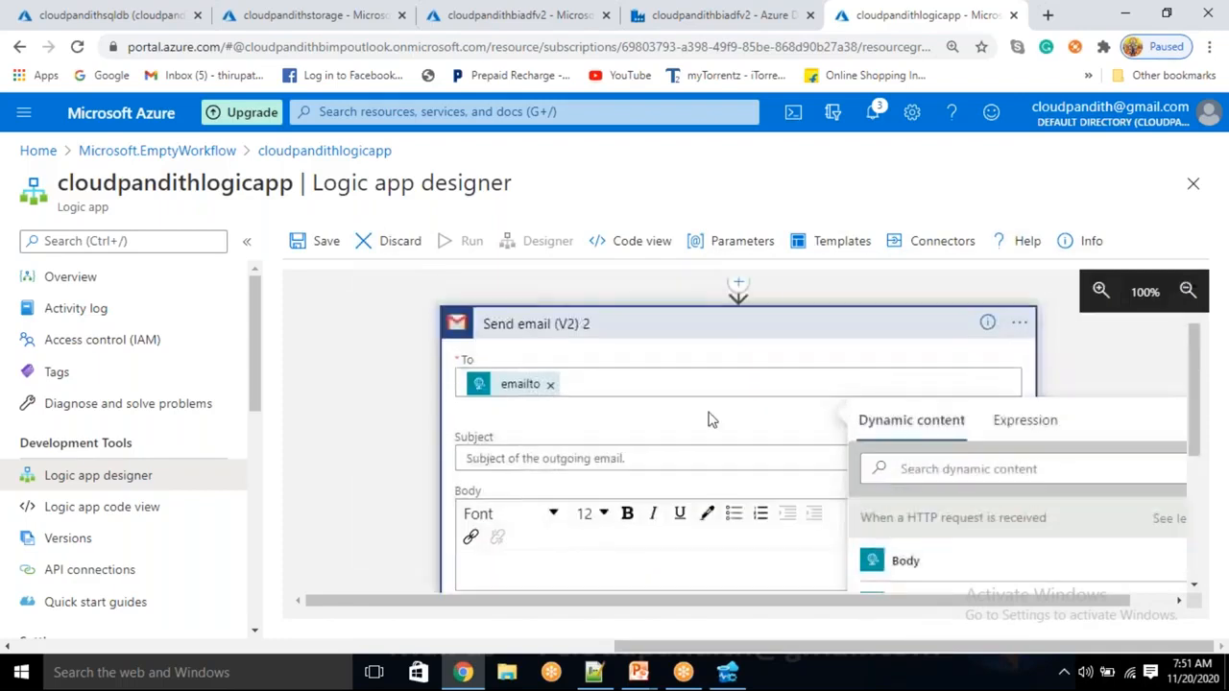
# Remove and re-add the Subject field so it sits below Body, then switch to Notepad++
pyautogui.click(488, 461)
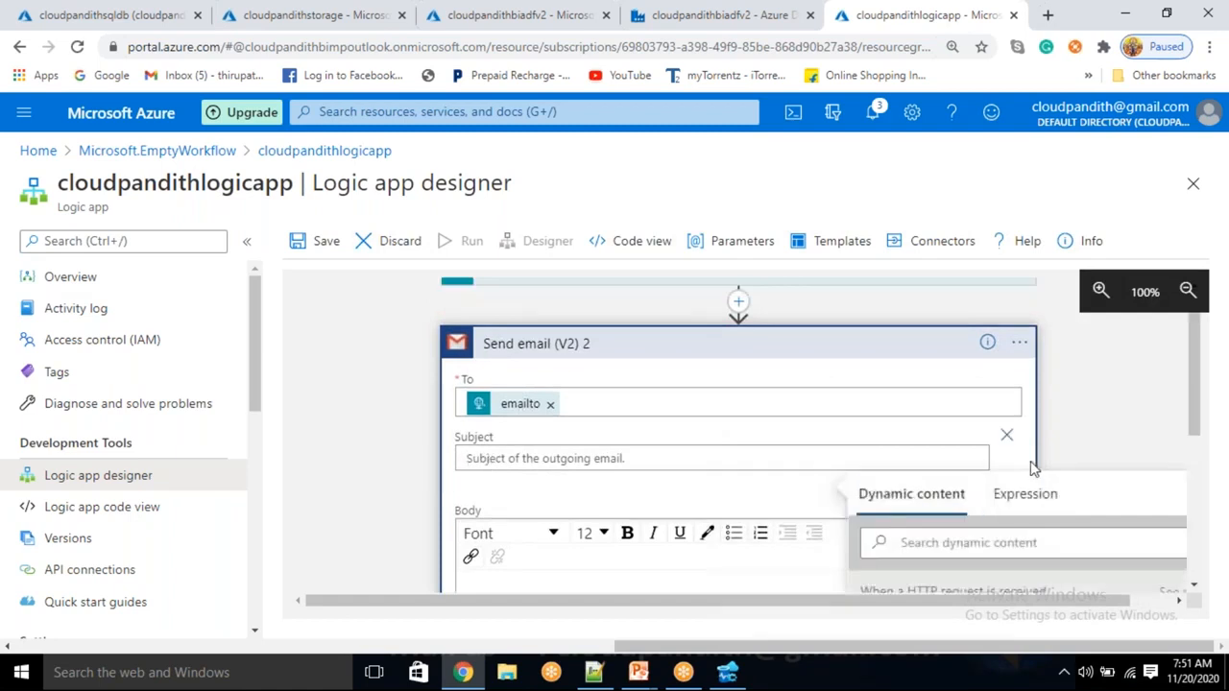
pyautogui.click(1006, 436)
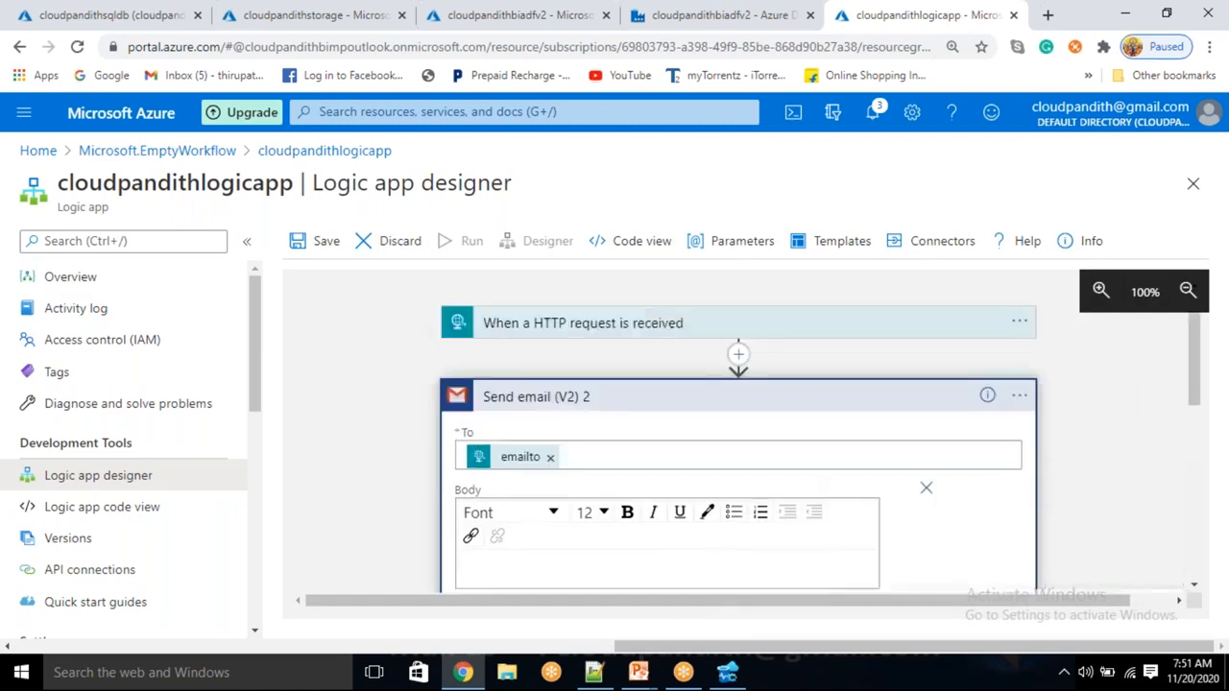
pyautogui.scroll(-3, 754, 491)
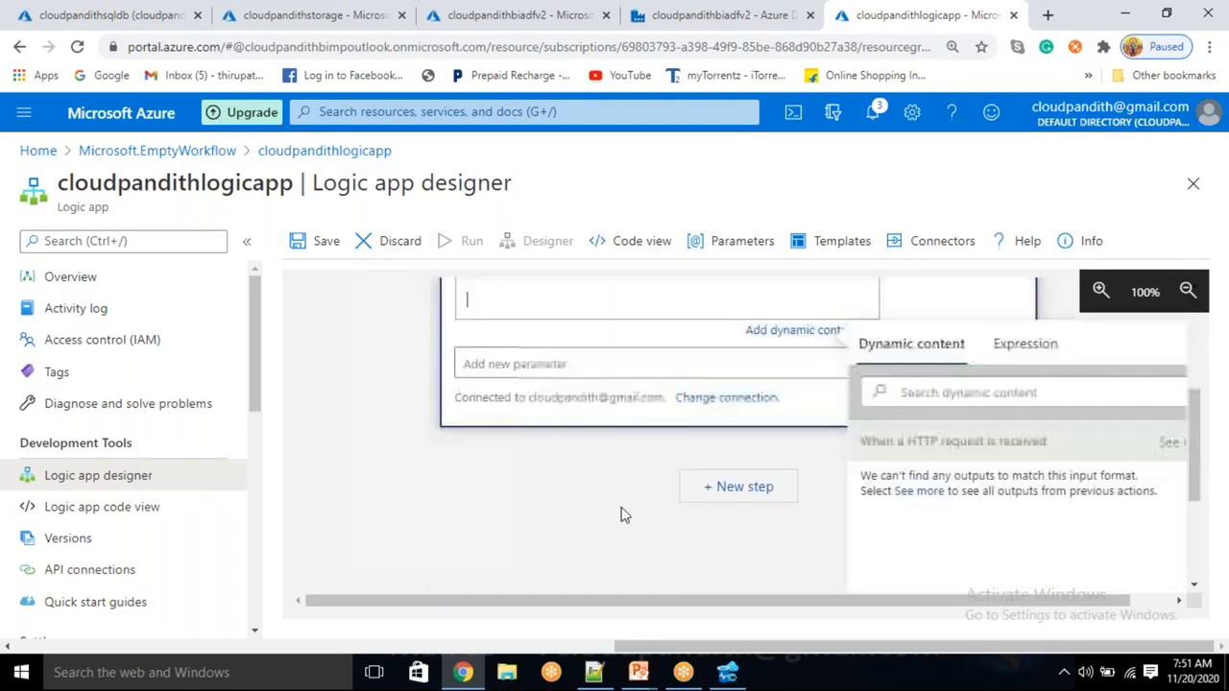
pyautogui.click(570, 365)
pyautogui.click(526, 437)
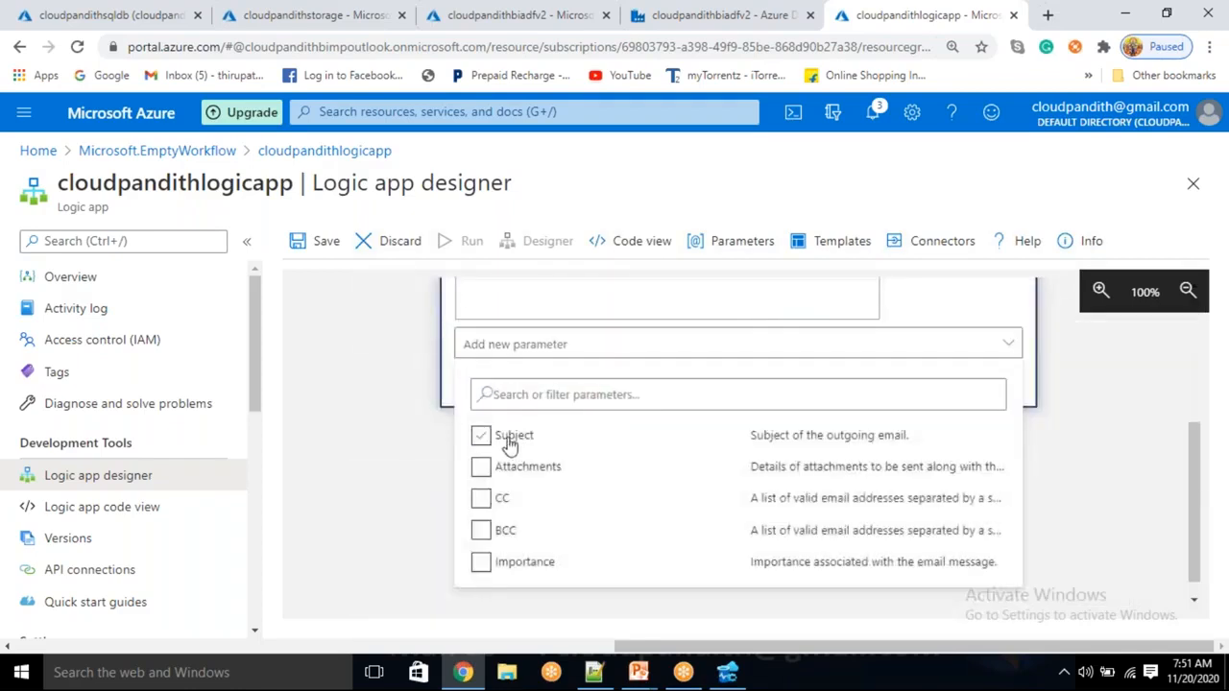
pyautogui.click(409, 480)
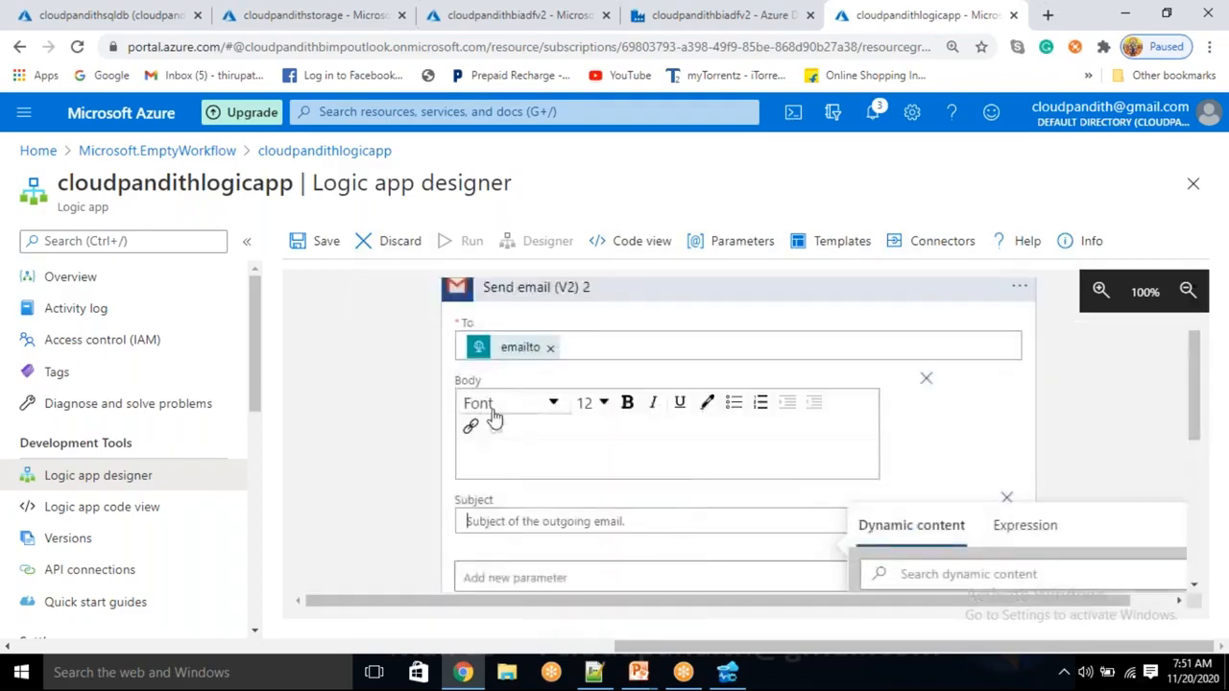
pyautogui.click(512, 519)
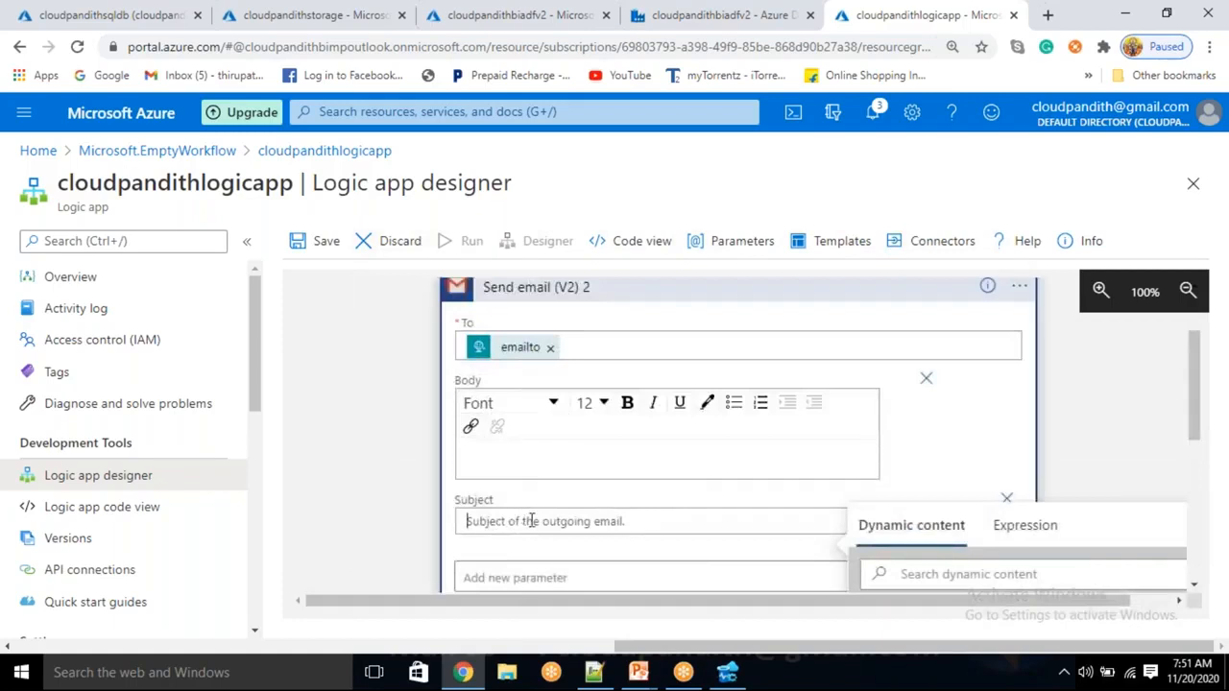
pyautogui.scroll(-1, 531, 520)
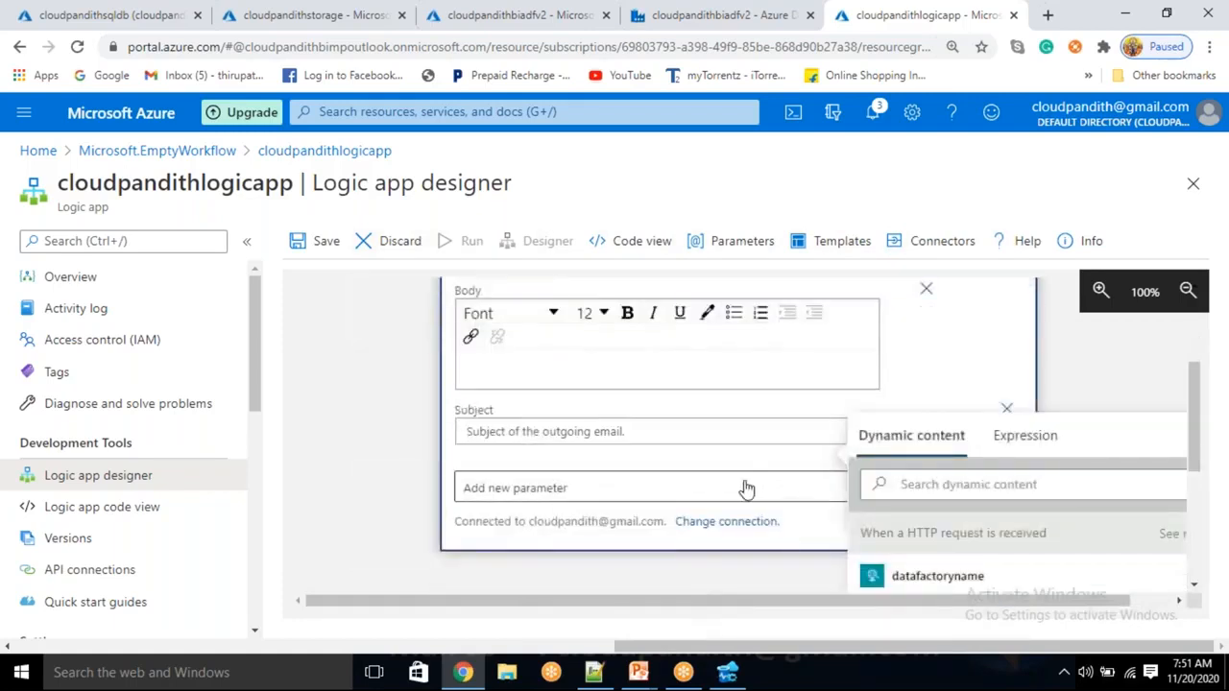
pyautogui.click(595, 675)
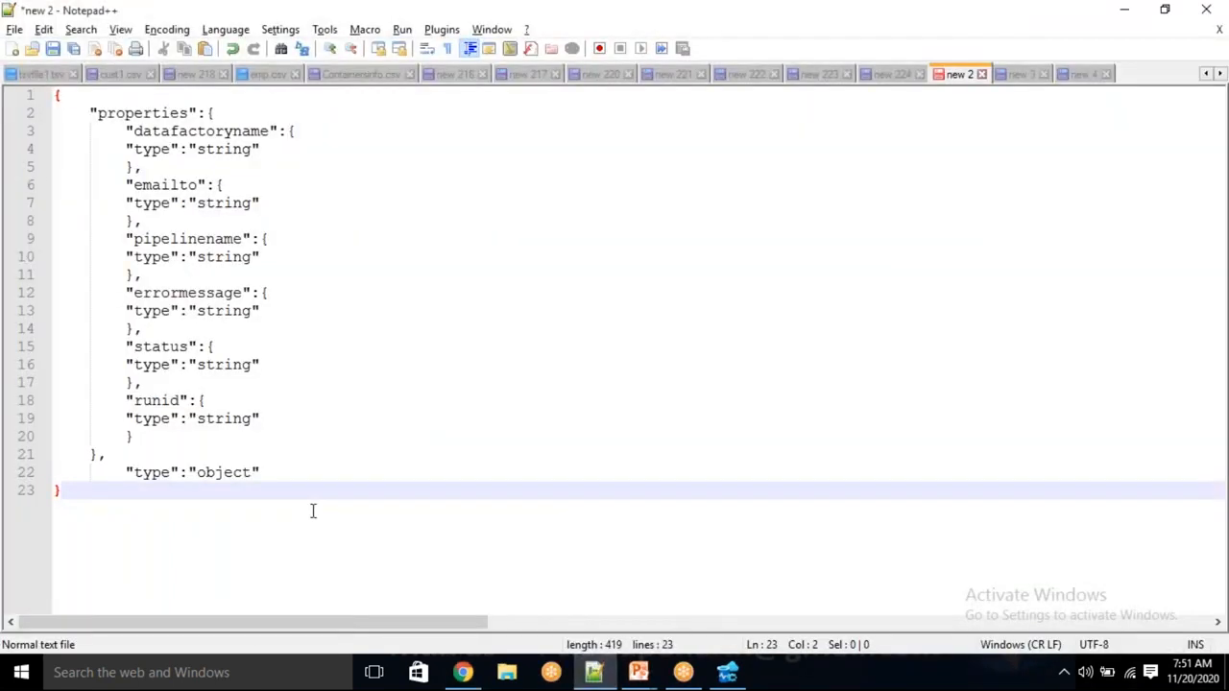
# Note 'pipelinename : status' below the JSON schema in Notepad++, then return to the designer
pyautogui.press('Return')
pyautogui.press('Return')
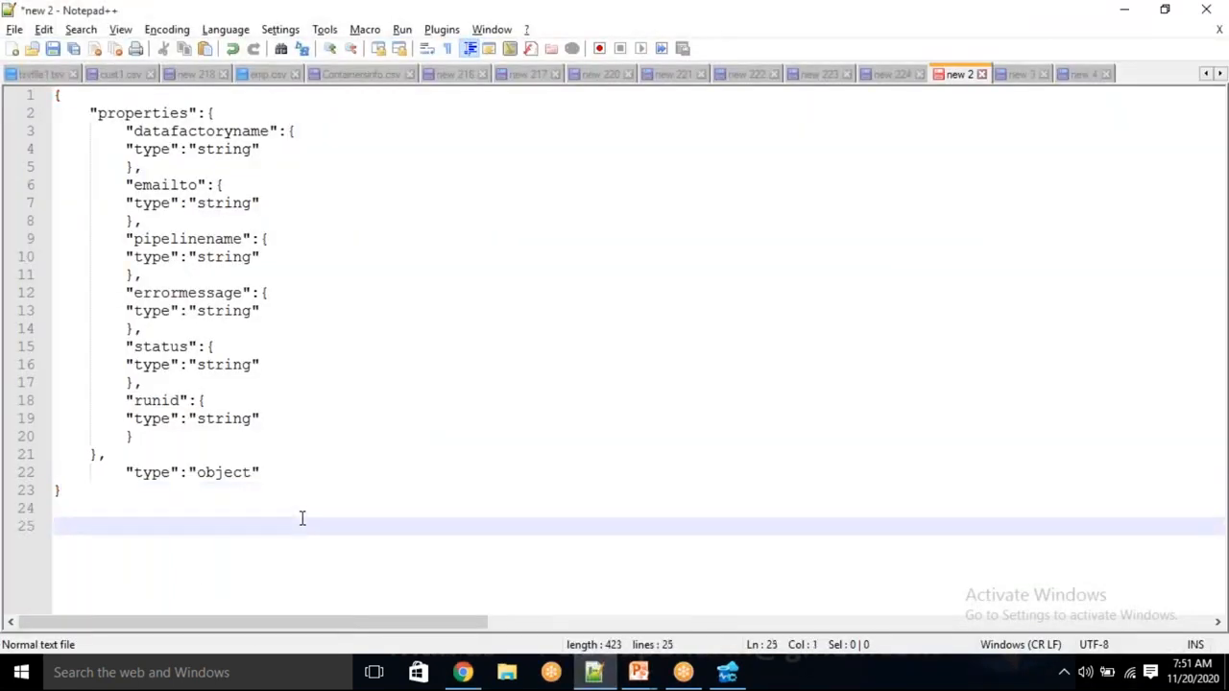
pyautogui.write('pipelinename')
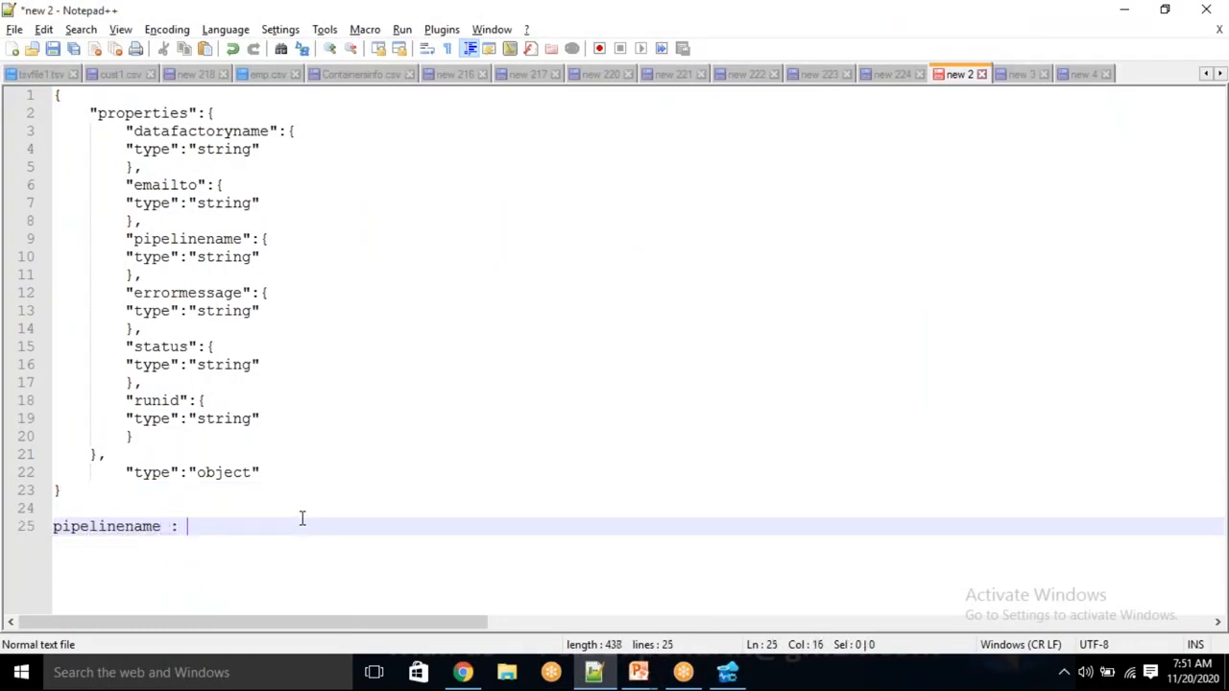
pyautogui.write(' : statyus')
pyautogui.press('BackSpace')
pyautogui.press('BackSpace')
pyautogui.press('BackSpace')
pyautogui.write('us')
pyautogui.press('Return')
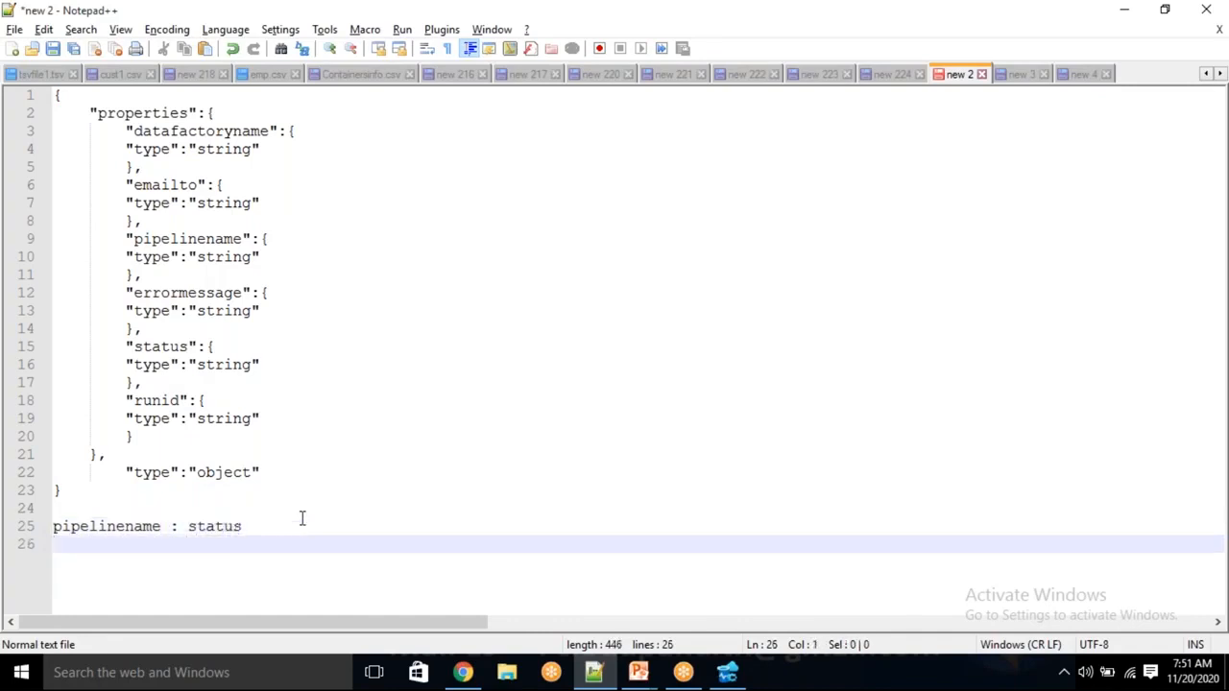
pyautogui.hotkey('alt', 'Tab')
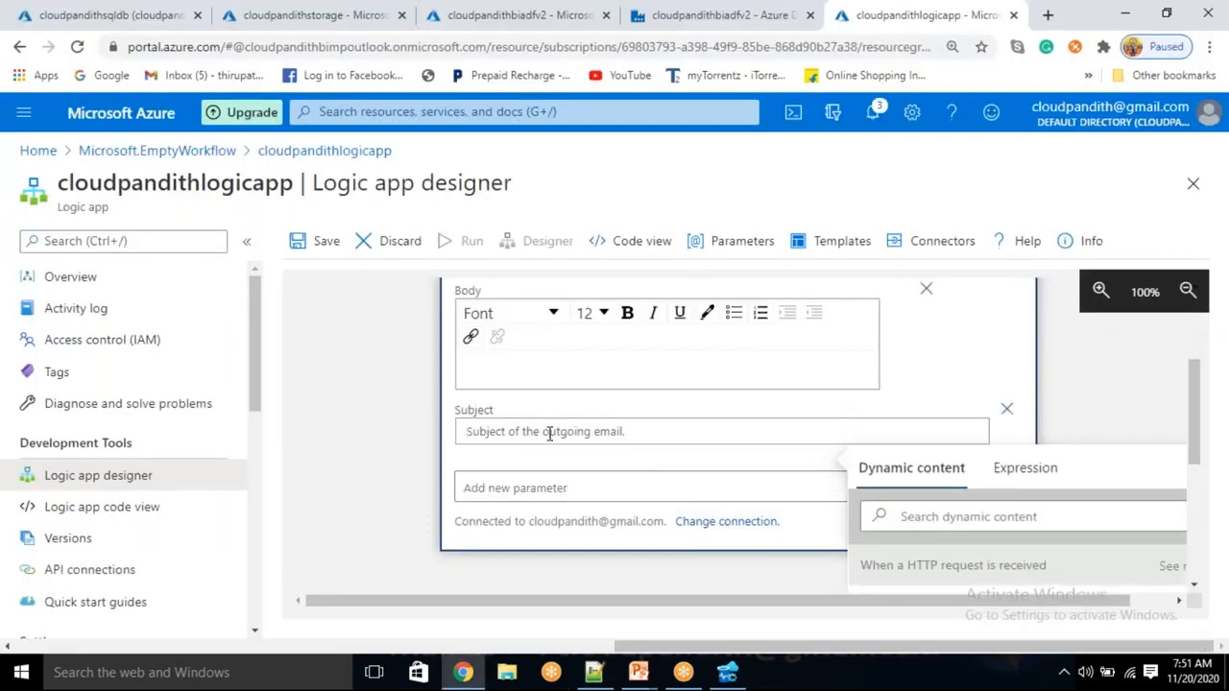
# Build the Subject from the pipelinename and status trigger values, then click into the Body
pyautogui.scroll(-2, 826, 442)
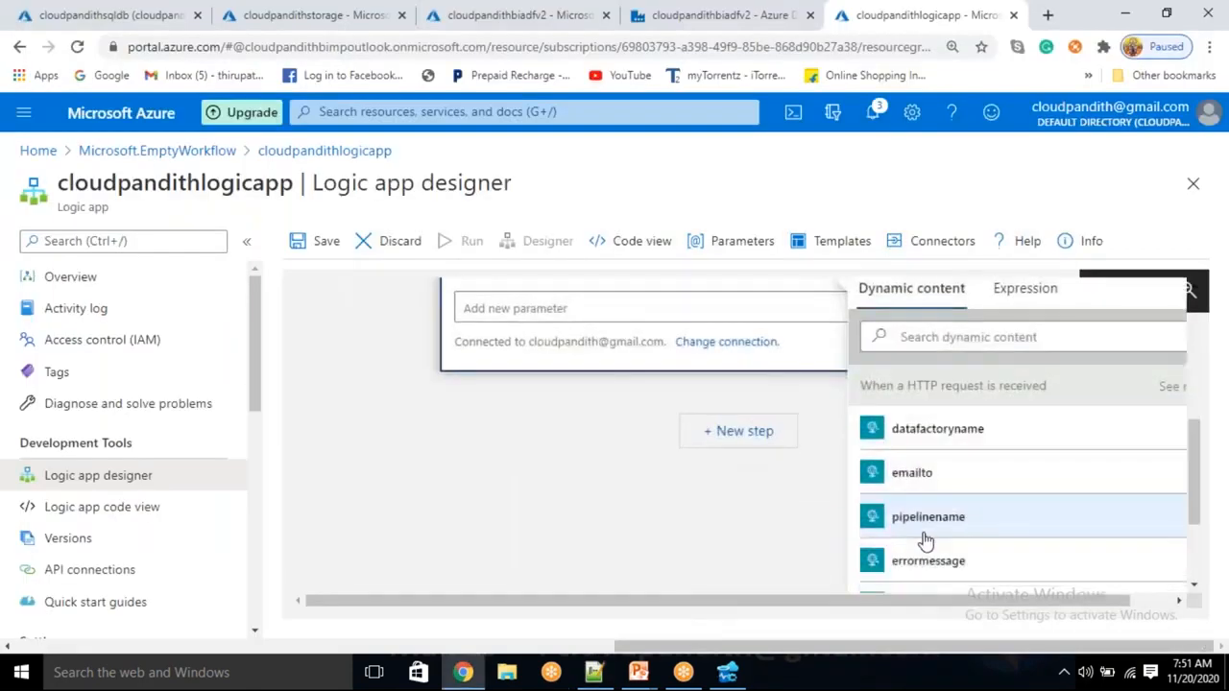
pyautogui.click(924, 543)
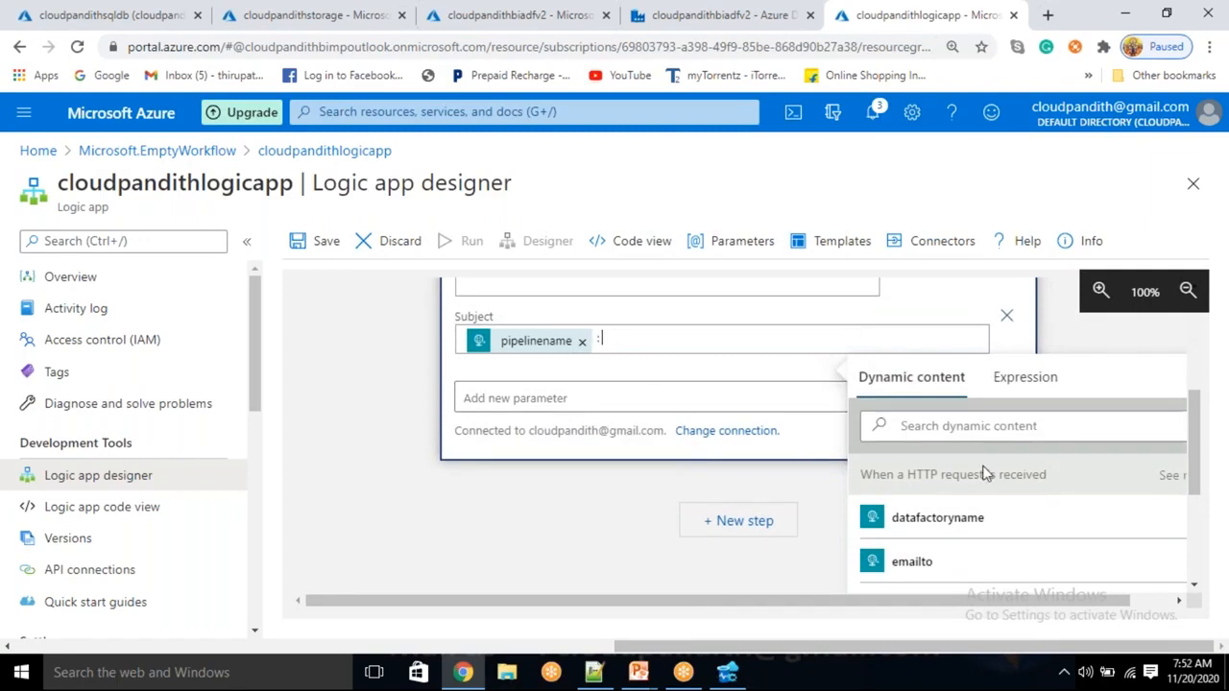
pyautogui.scroll(-5, 982, 516)
pyautogui.click(910, 452)
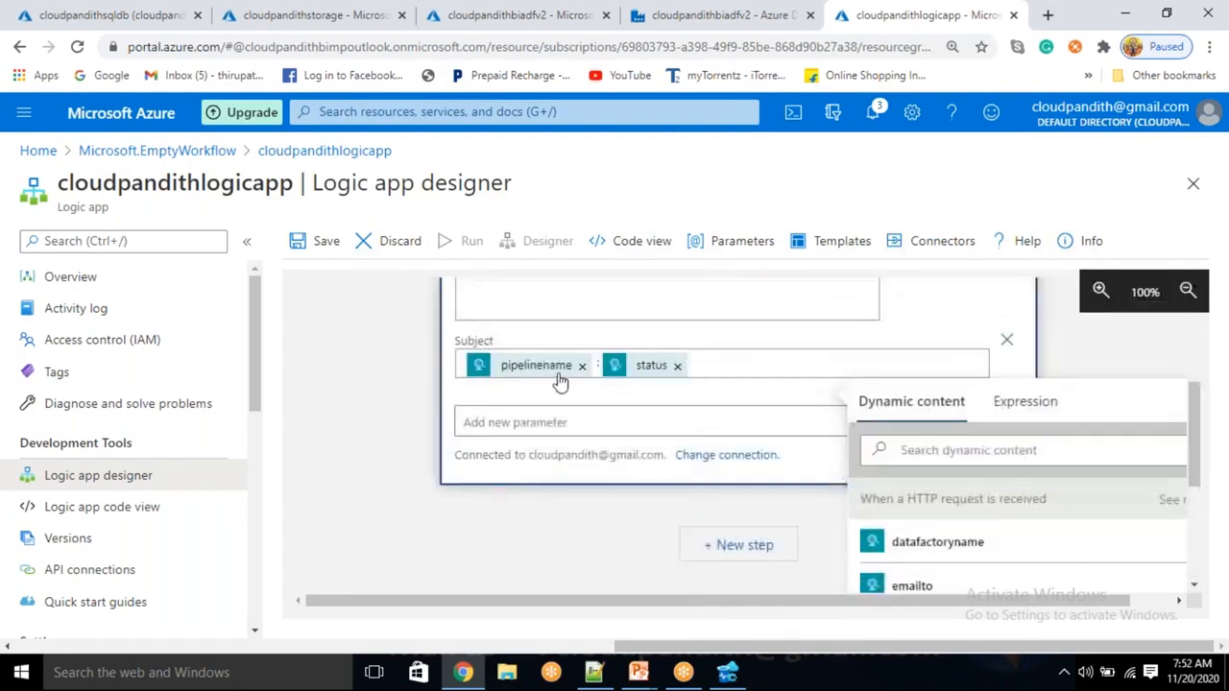
pyautogui.scroll(2, 629, 380)
pyautogui.click(526, 474)
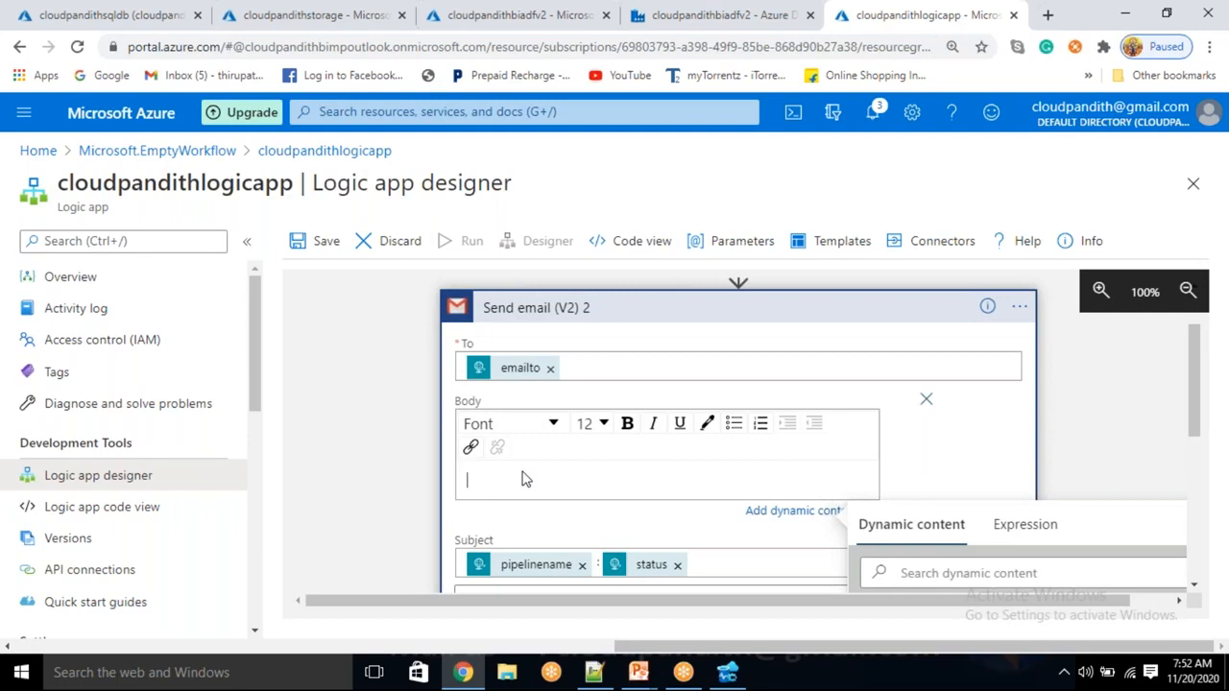
# Type Body labels datafactoryname, pipelinename:, status:, runid: and error: on separate lines
pyautogui.write('datafactorname :')
pyautogui.press('Return')
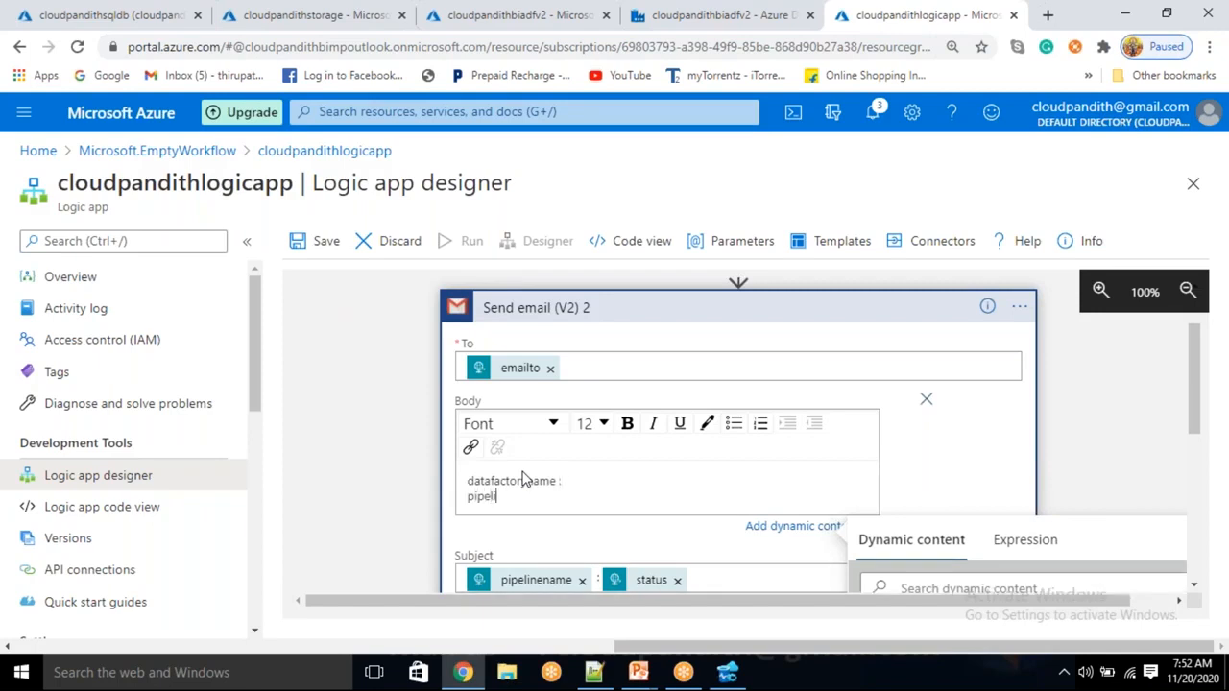
pyautogui.write('pipelinename:')
pyautogui.press('Return')
pyautogui.write('status:')
pyautogui.press('Return')
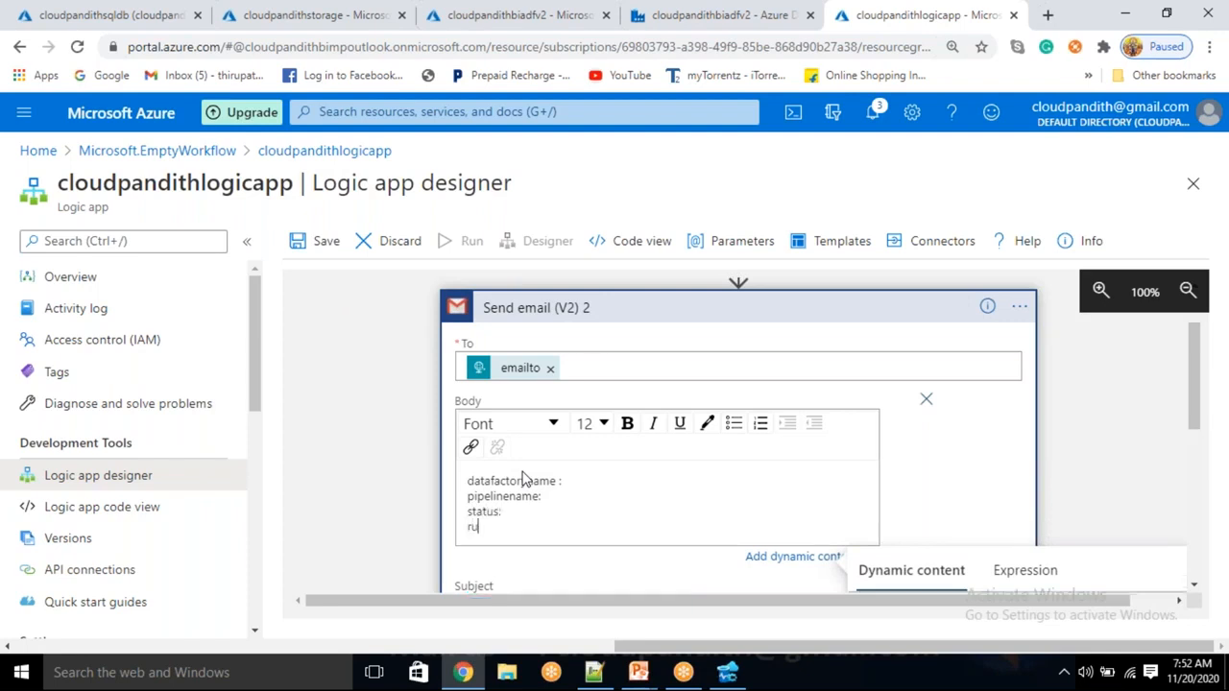
pyautogui.write('runid:')
pyautogui.press('Return')
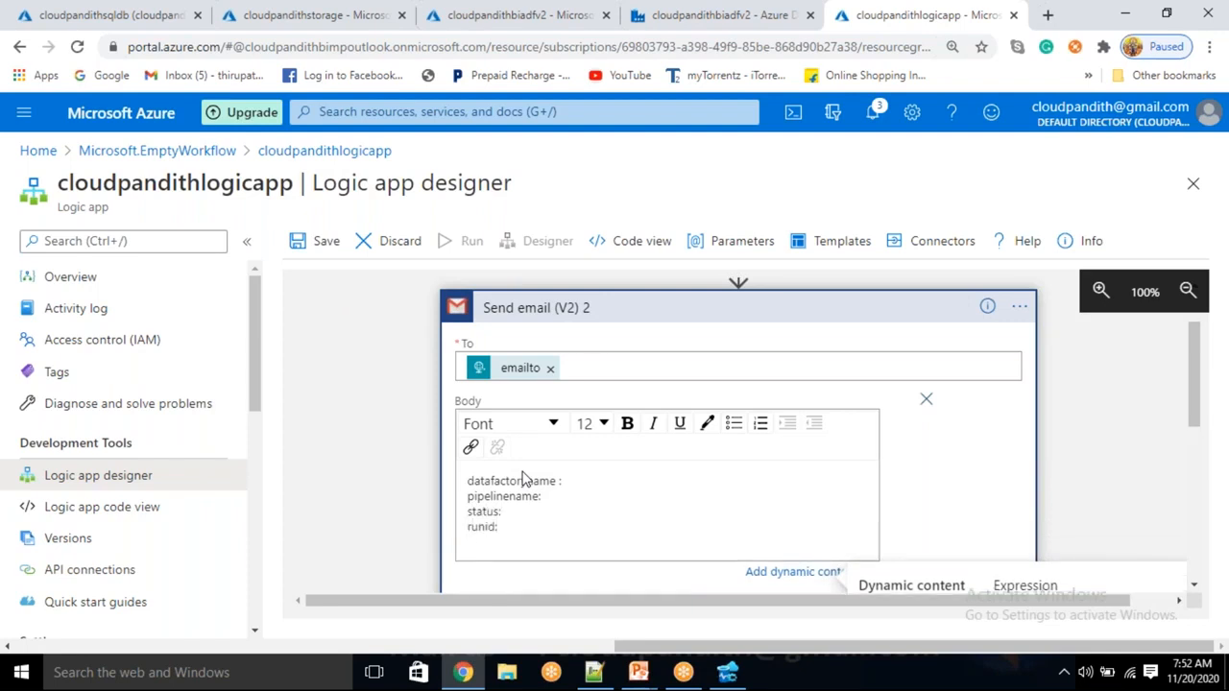
pyautogui.write('error:')
pyautogui.press('Return')
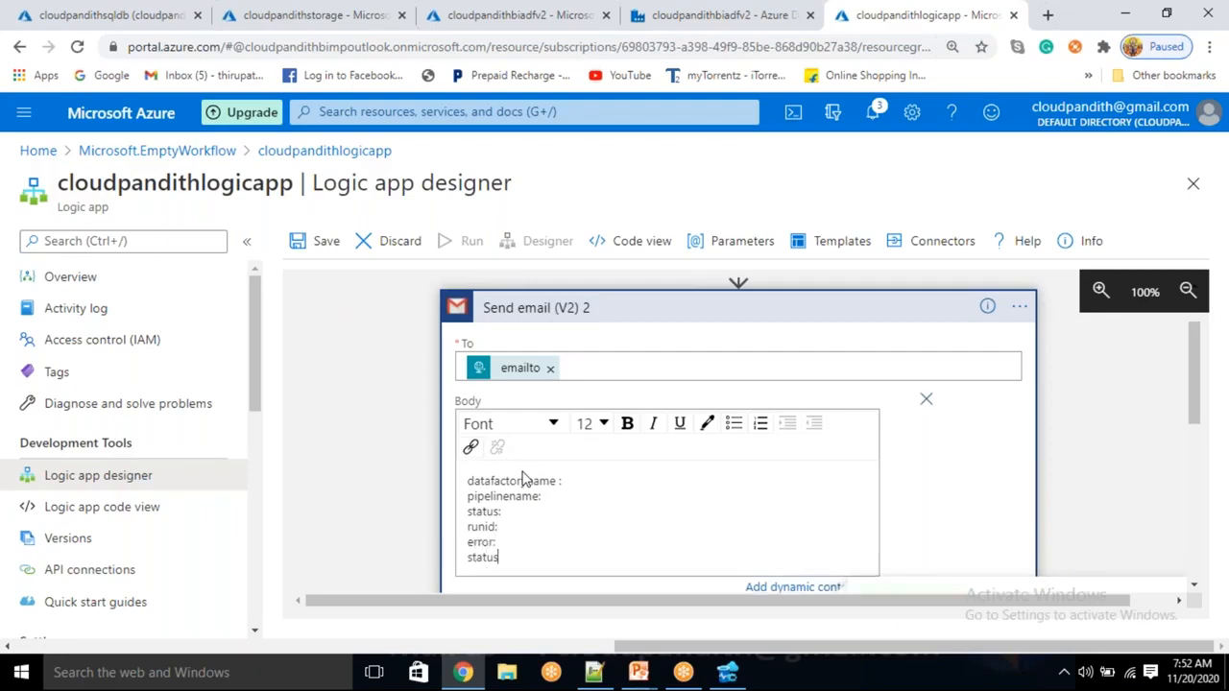
pyautogui.press('BackSpace')
pyautogui.press('BackSpace')
pyautogui.press('BackSpace')
pyautogui.press('BackSpace')
# Expand and collapse the HTTP request trigger to check its schema, then return to Notepad++
pyautogui.scroll(2, 643, 360)
pyautogui.click(636, 324)
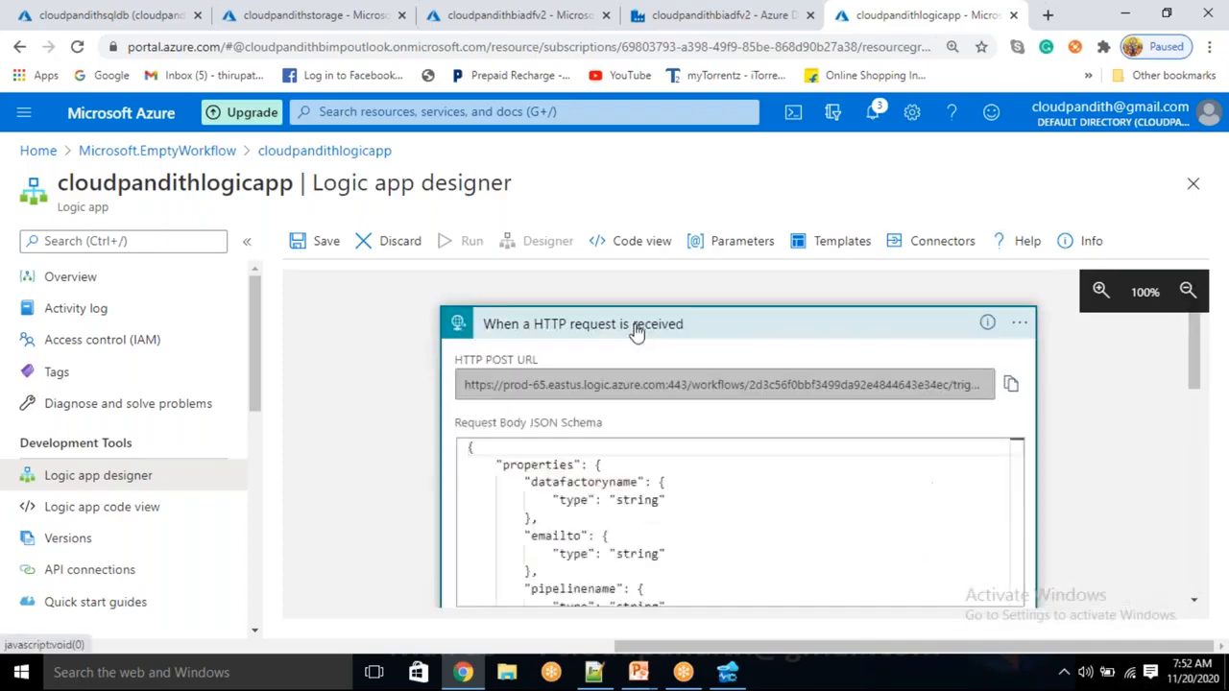
pyautogui.click(816, 332)
pyautogui.click(593, 672)
# Pick out the schema property names datafactoryname, emailto, pipelinename, errormessage, status and runid
pyautogui.doubleClick(179, 129)
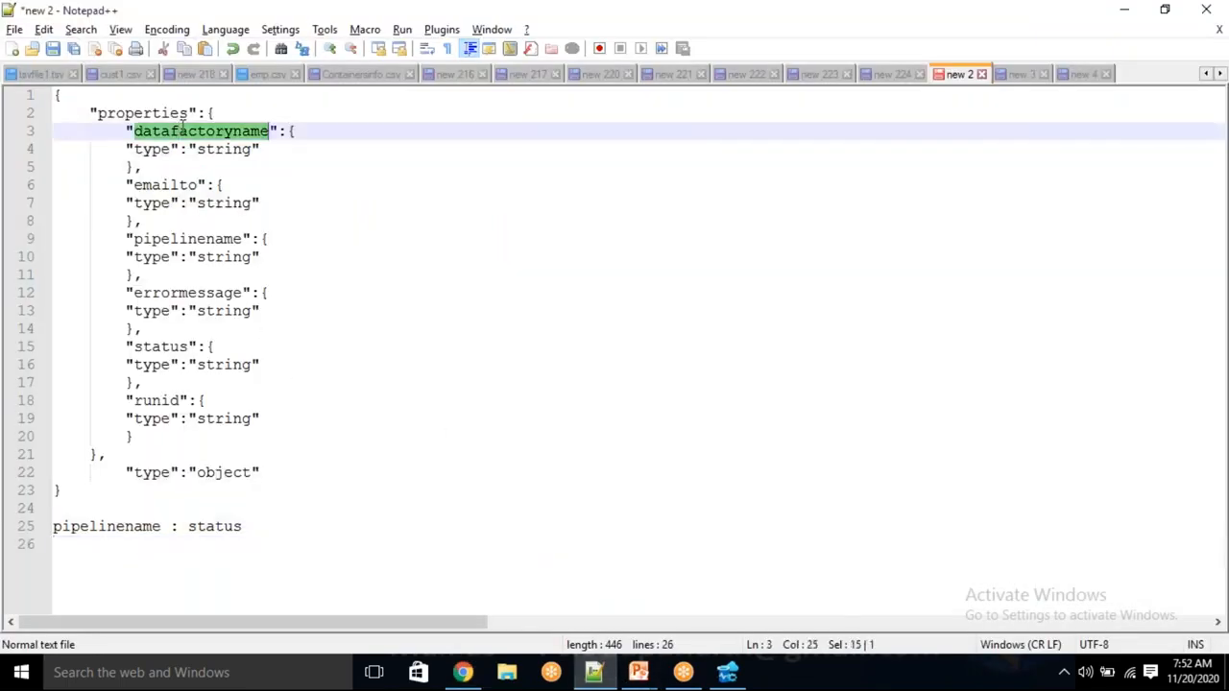
pyautogui.doubleClick(167, 185)
pyautogui.doubleClick(176, 240)
pyautogui.doubleClick(190, 294)
pyautogui.doubleClick(166, 347)
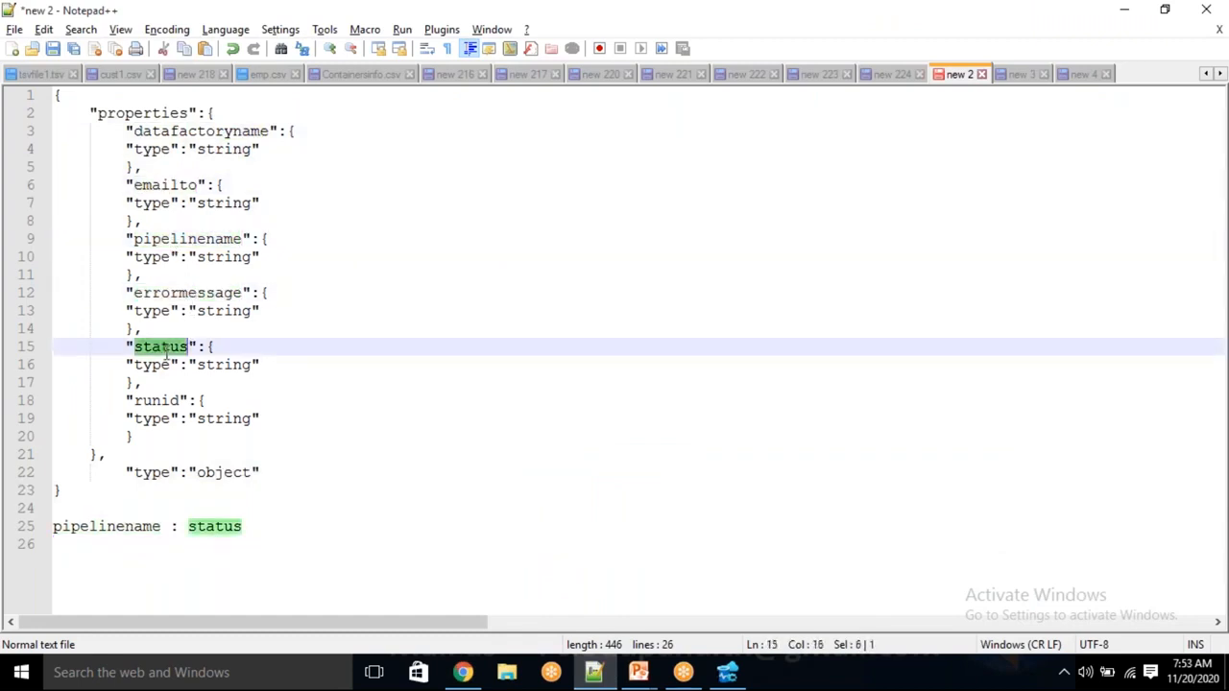
pyautogui.doubleClick(156, 401)
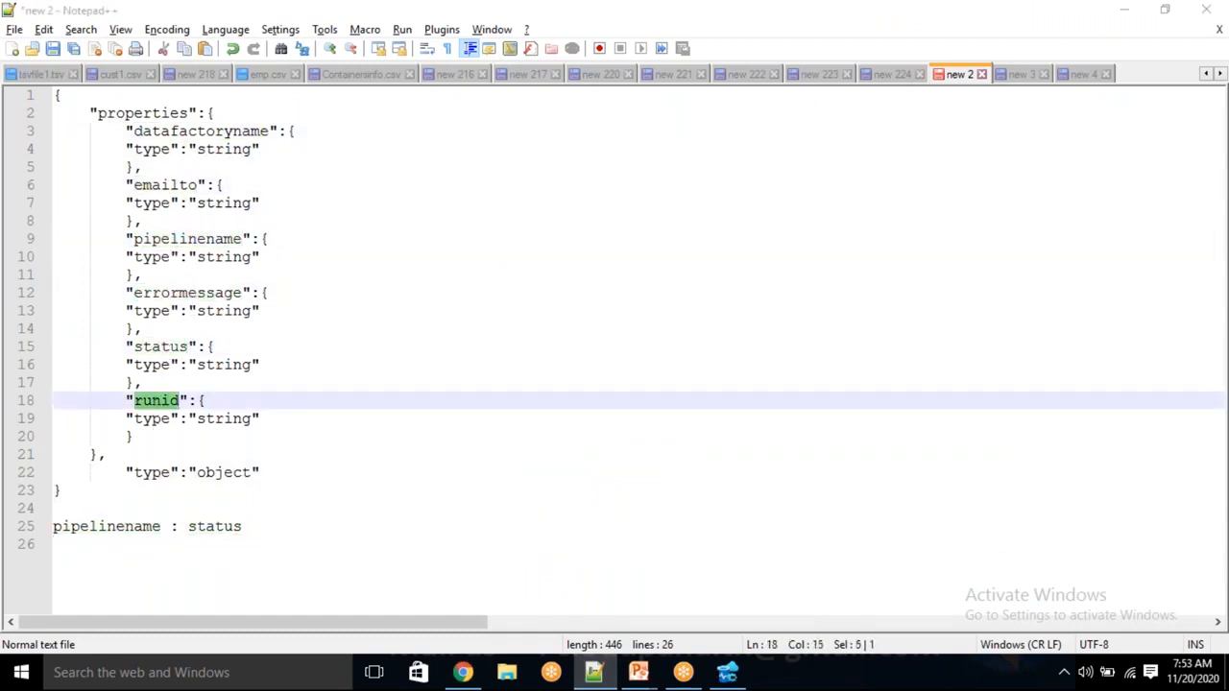
# Copy the five Body label lines from the Logic App designer and paste them below line 25 in Notepad++
pyautogui.hotkey('alt', 'Tab')
pyautogui.click(578, 480)
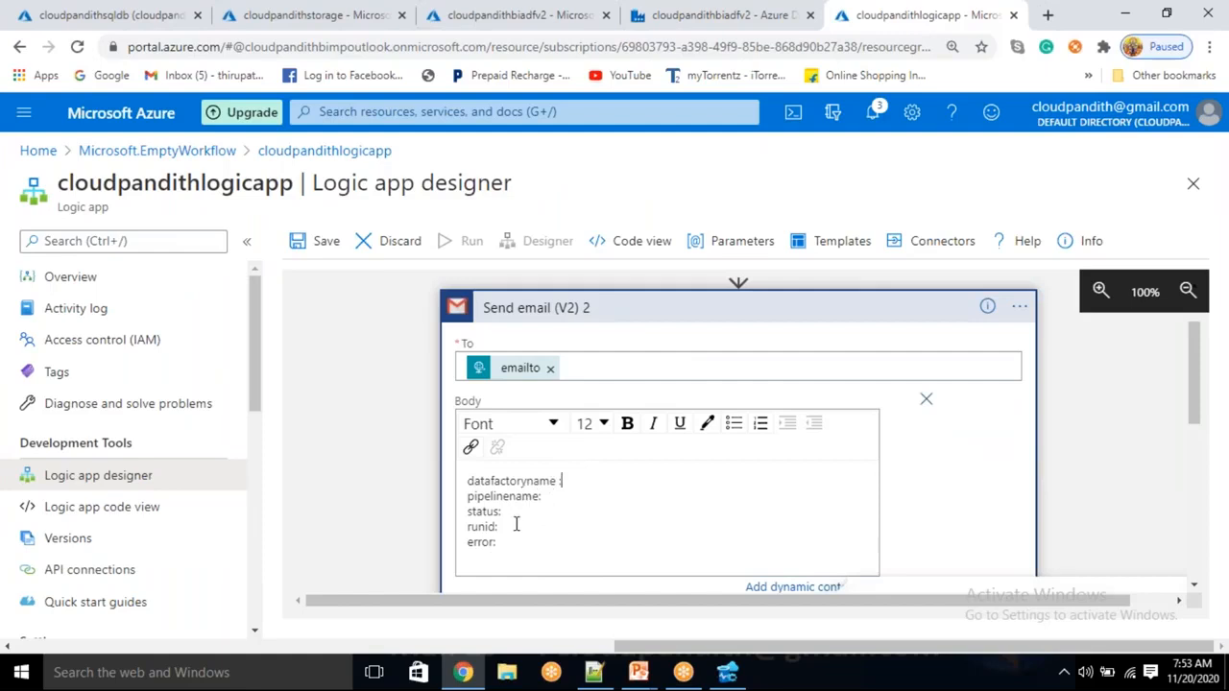
pyautogui.moveTo(466, 555); pyautogui.dragTo(467, 480)
pyautogui.hotkey('ctrl', 'c')
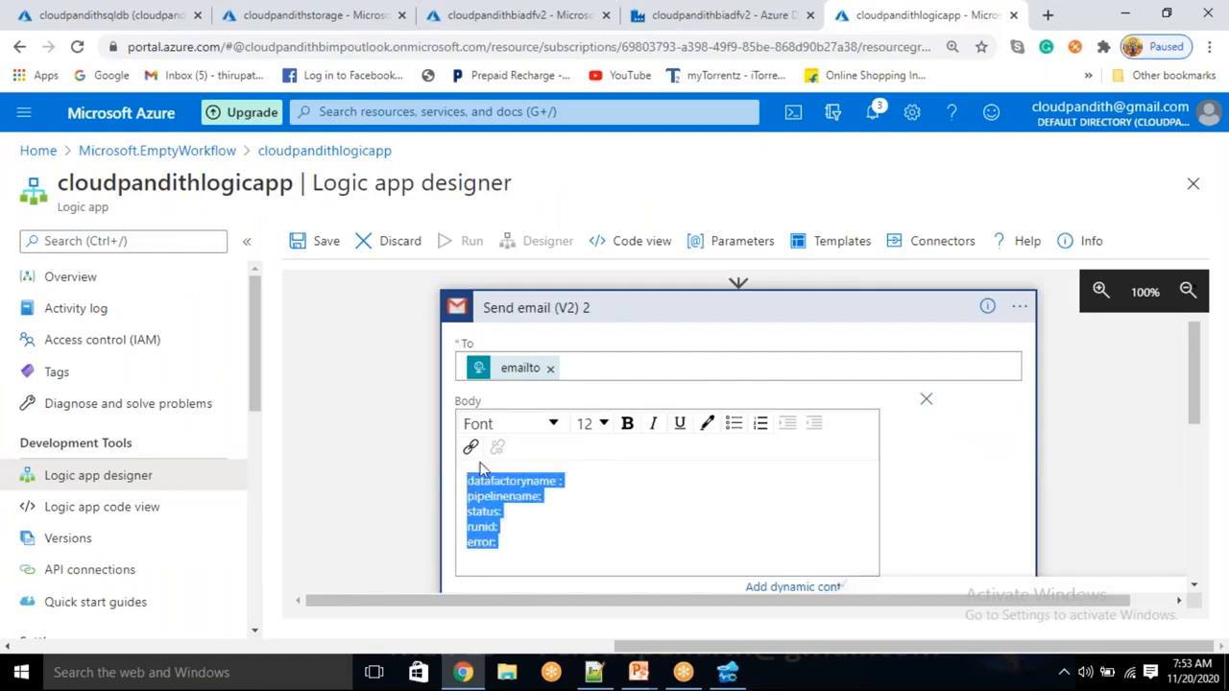
pyautogui.click(593, 672)
pyautogui.click(284, 533)
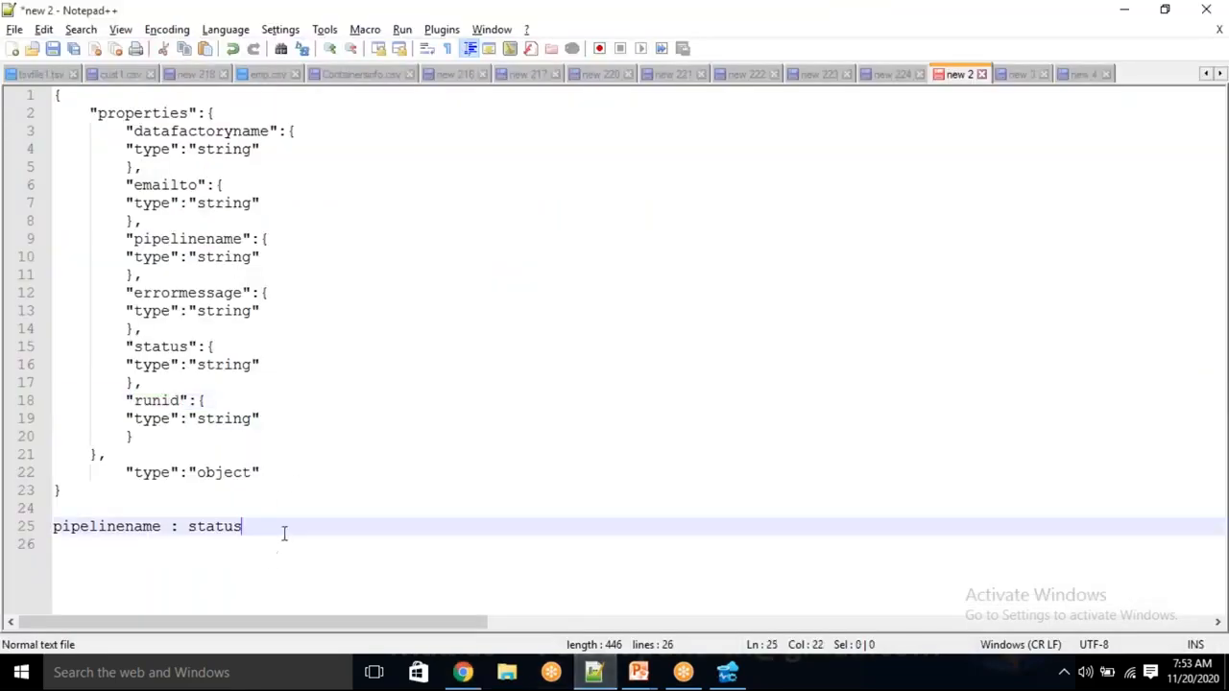
pyautogui.press('Return')
pyautogui.press('Return')
pyautogui.press('Return')
pyautogui.hotkey('ctrl', 'v')
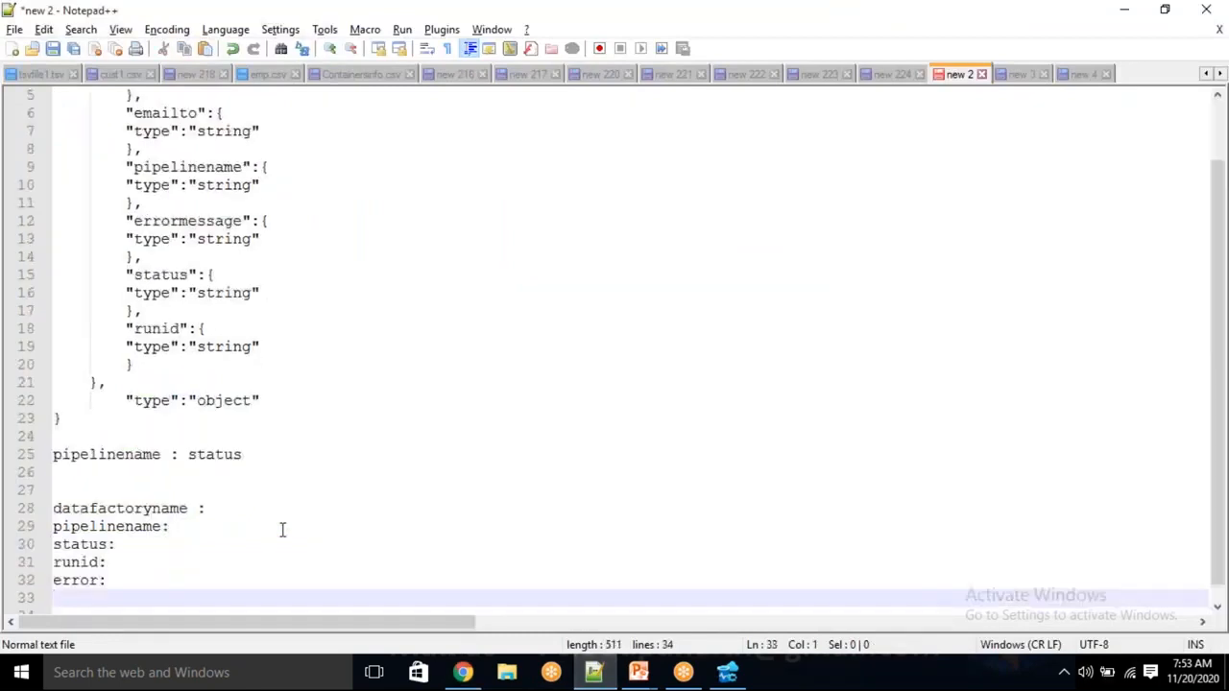
# Clear the stray mistyped text on line 28 and return to the Logic App designer
pyautogui.click(244, 493)
pyautogui.click(248, 509)
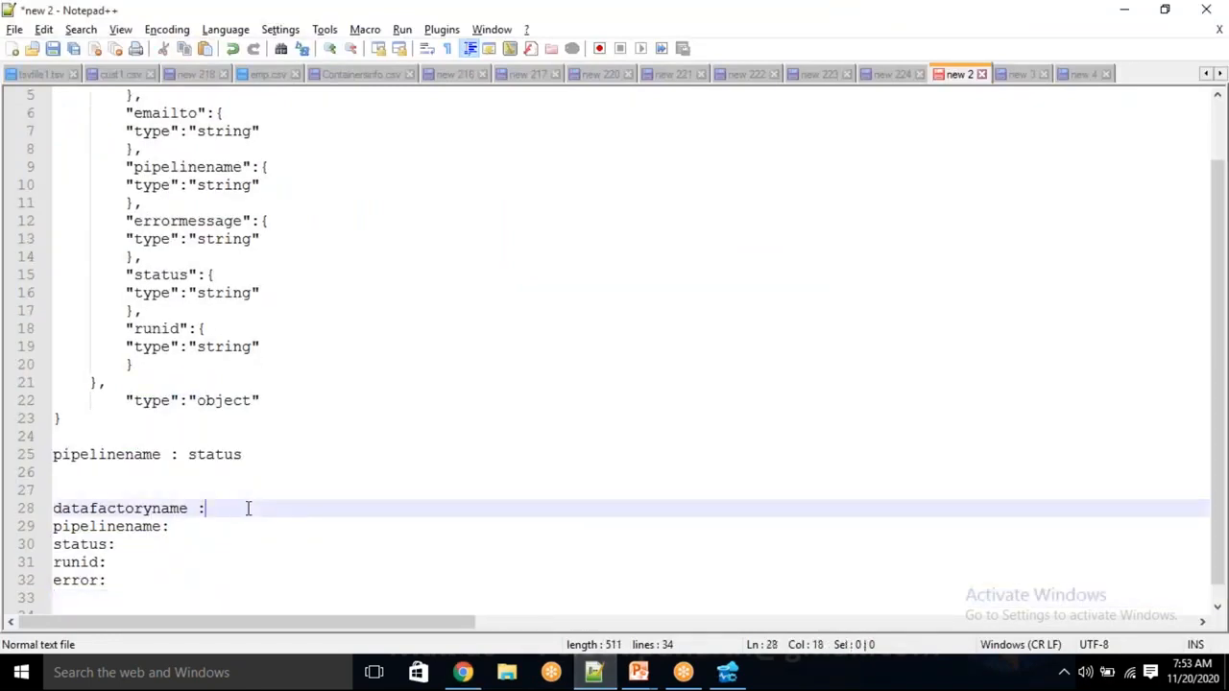
pyautogui.write('datfra')
pyautogui.press('BackSpace')
pyautogui.press('BackSpace')
pyautogui.press('BackSpace')
pyautogui.press('BackSpace')
pyautogui.press('BackSpace')
pyautogui.press('BackSpace')
pyautogui.press('Down')
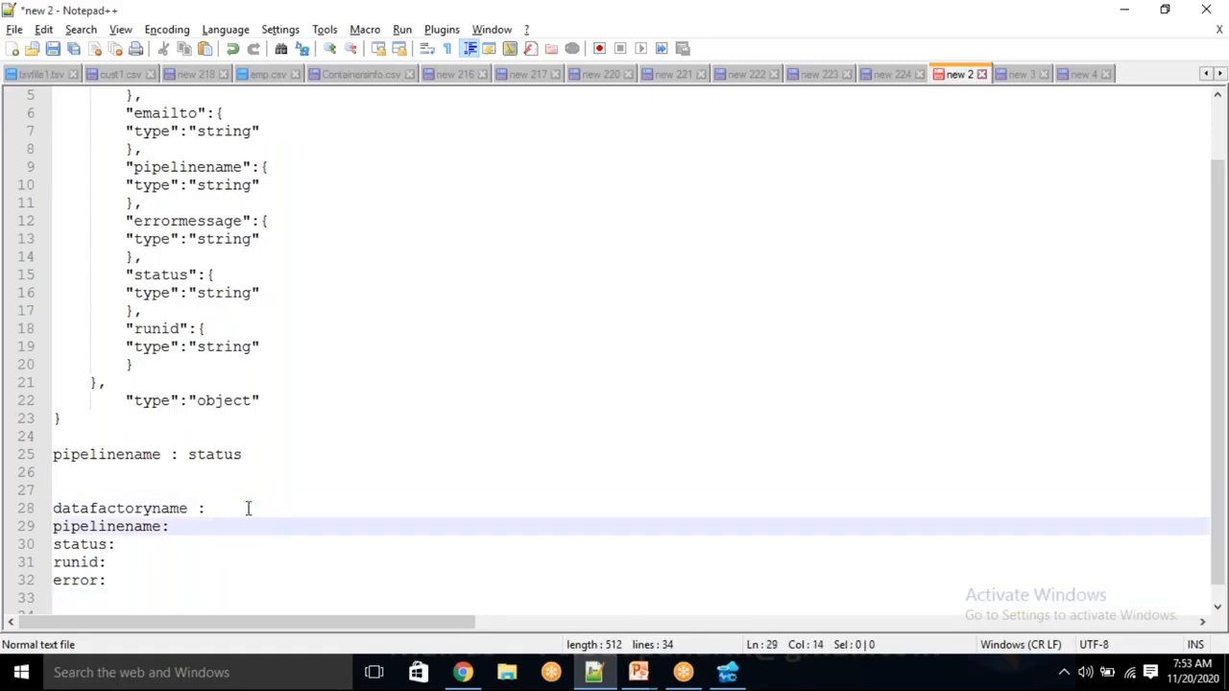
pyautogui.hotkey('alt', 'Tab')
pyautogui.click(615, 481)
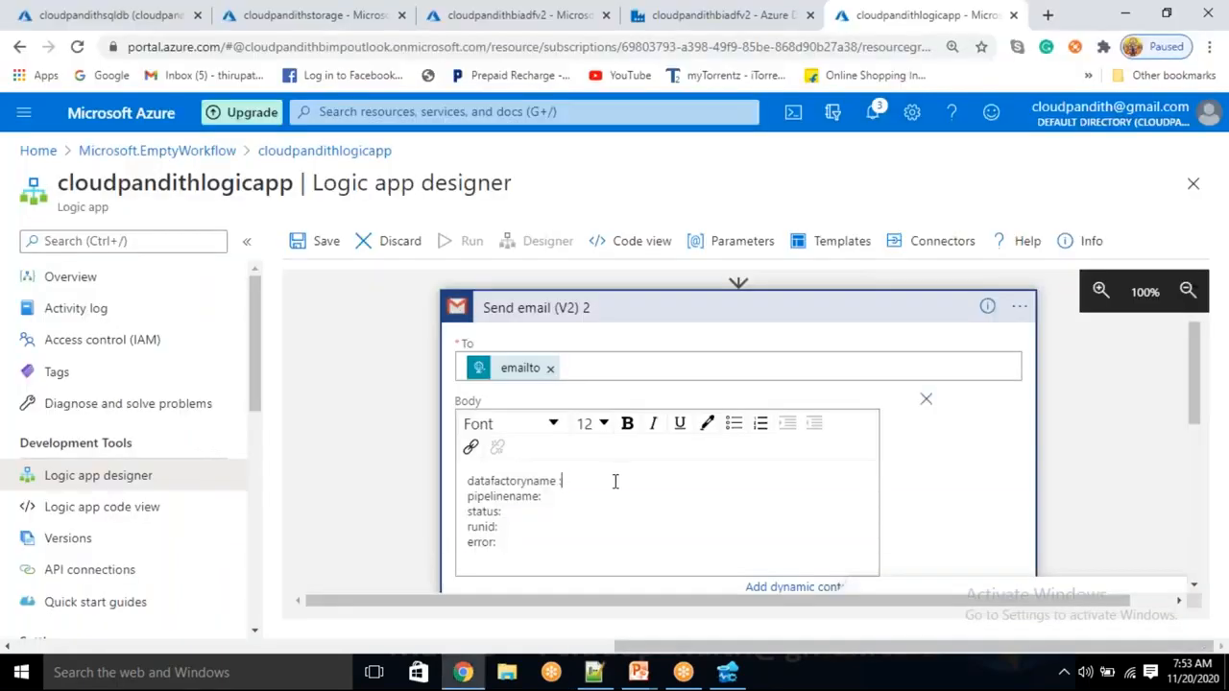
# Insert the datafactoryname and pipelinename dynamic values after their Body labels
pyautogui.click(778, 588)
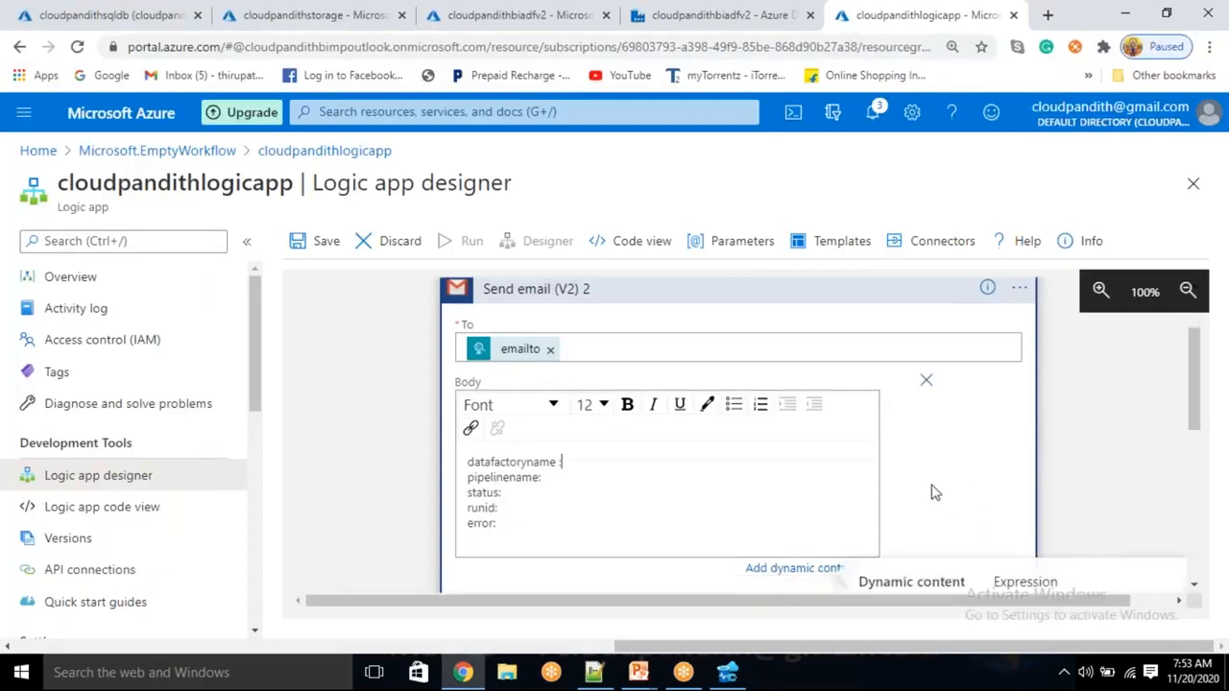
pyautogui.scroll(-2, 935, 493)
pyautogui.scroll(-1, 925, 485)
pyautogui.click(922, 481)
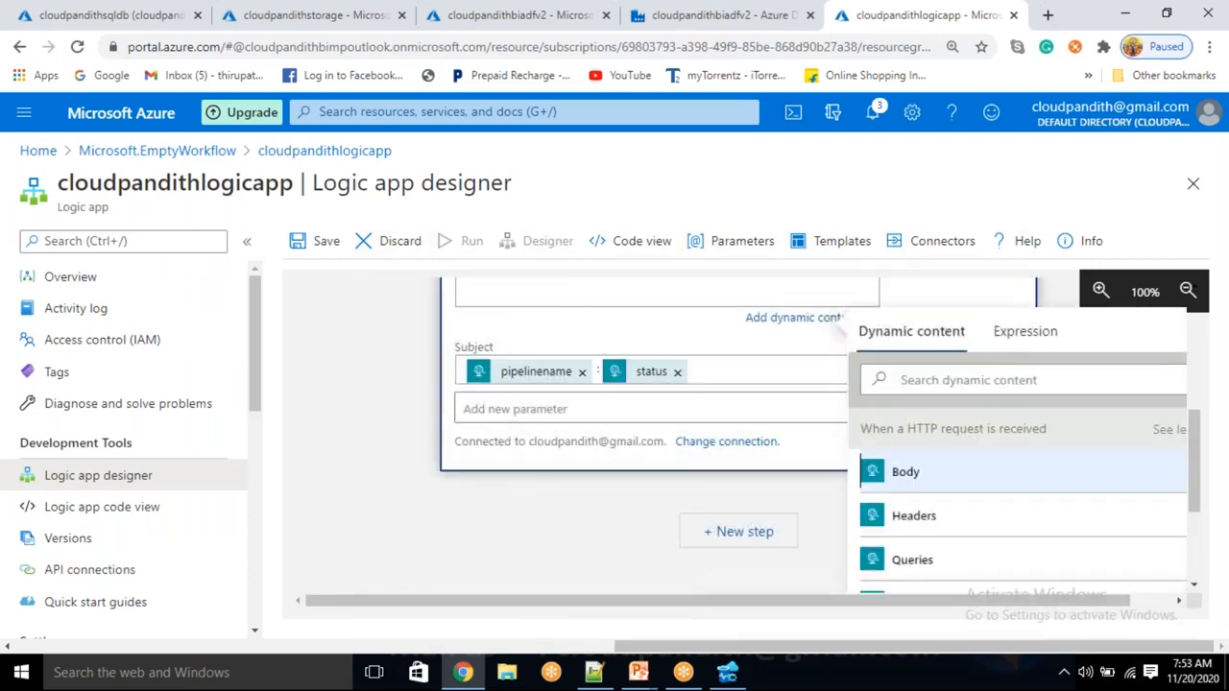
pyautogui.scroll(-2, 929, 494)
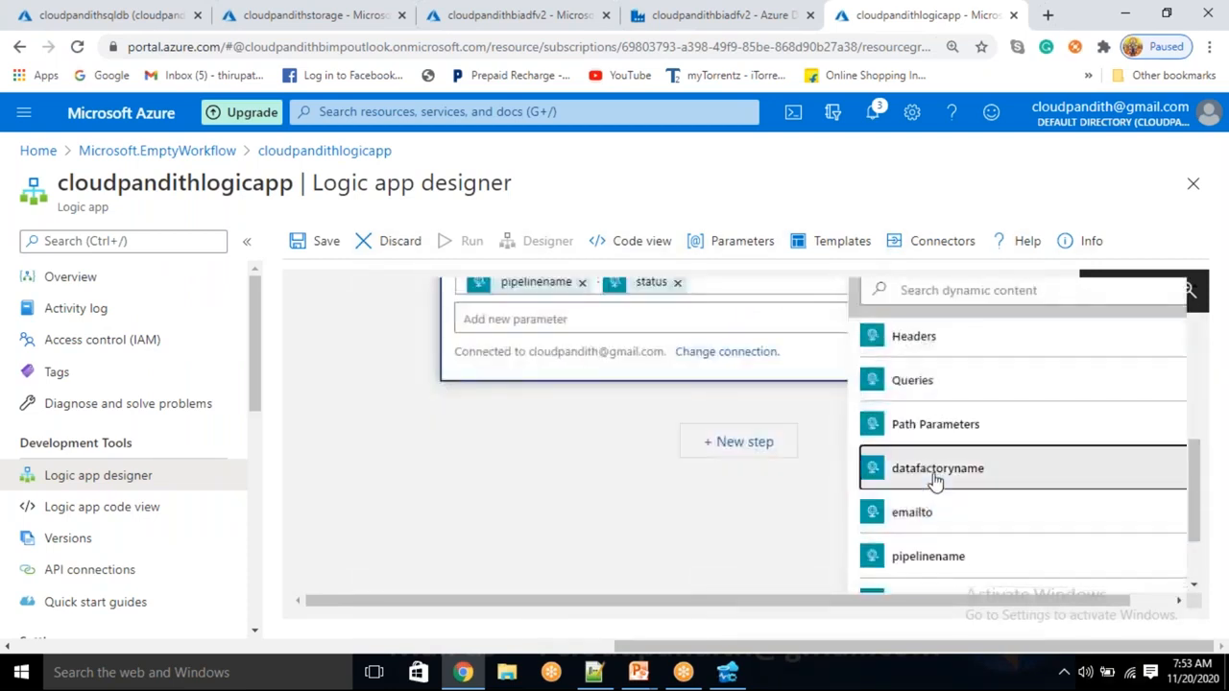
pyautogui.click(936, 479)
pyautogui.click(565, 320)
pyautogui.scroll(-2, 960, 509)
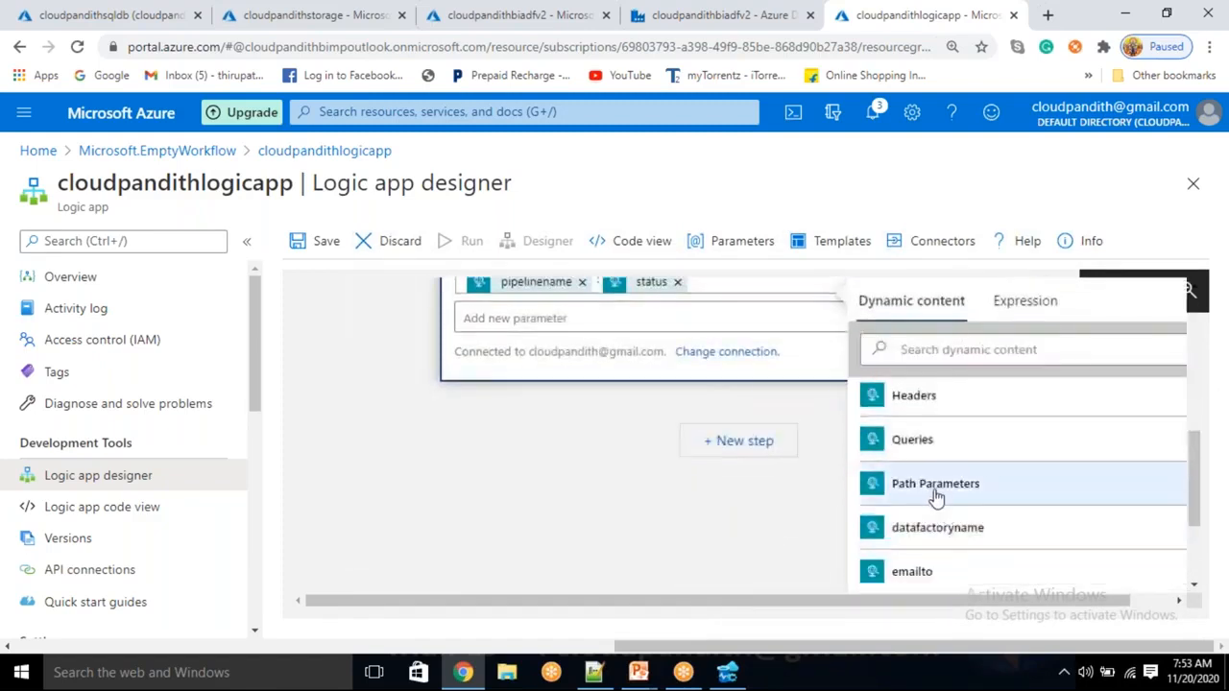
pyautogui.scroll(-2, 941, 568)
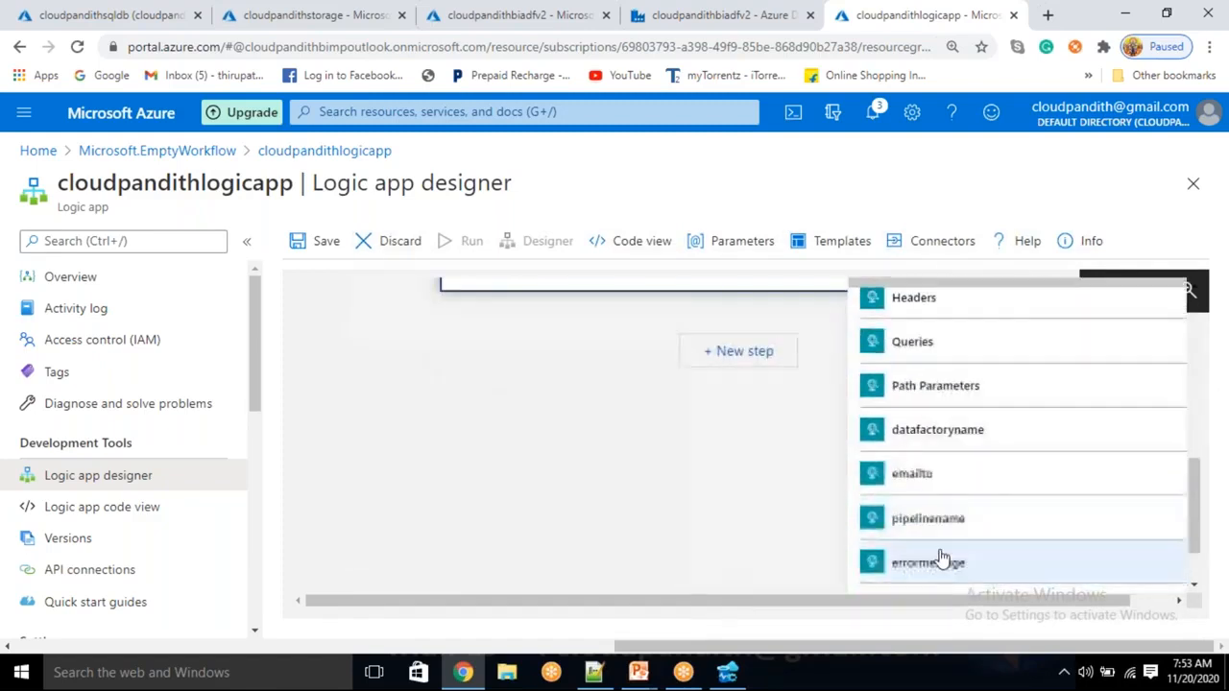
pyautogui.click(943, 533)
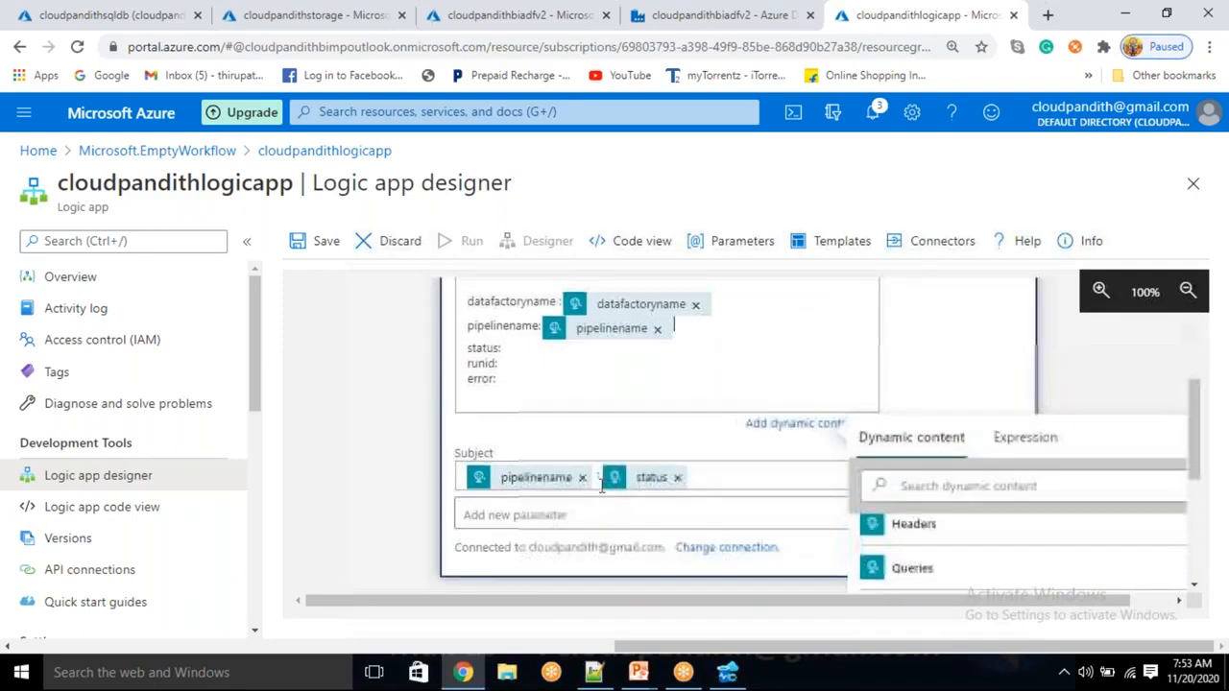
# Insert the status and runid values after their labels and review the filled email body
pyautogui.click(538, 357)
pyautogui.click(533, 349)
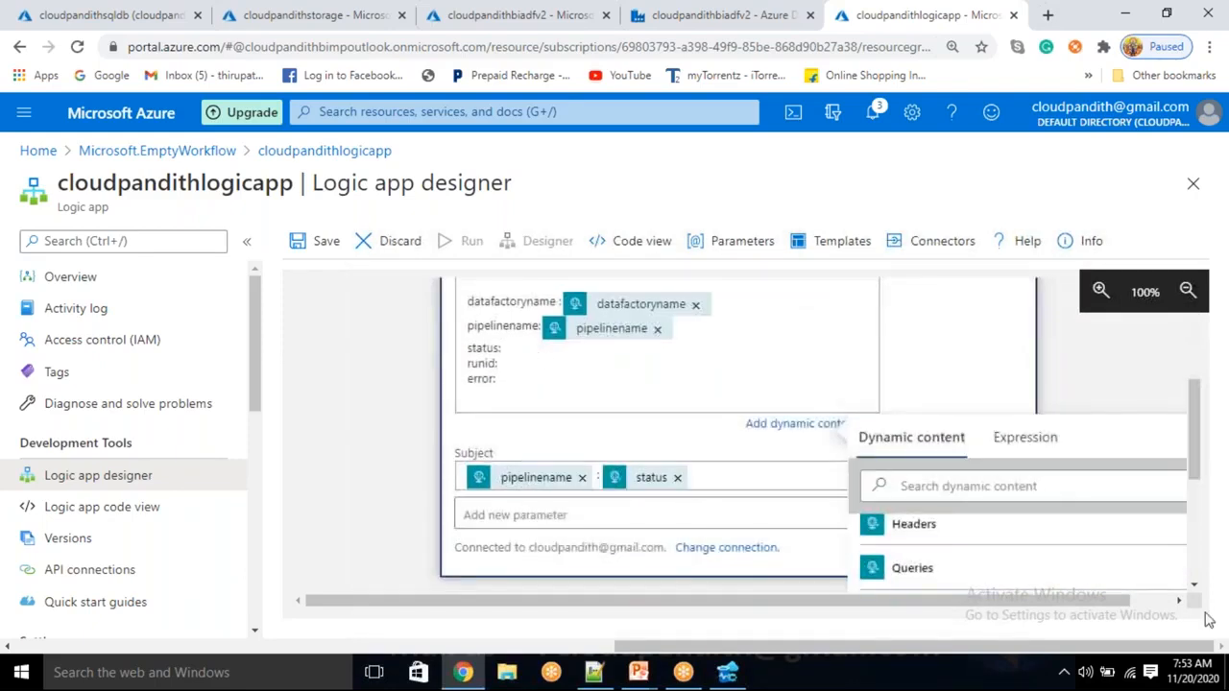
pyautogui.scroll(-3, 997, 549)
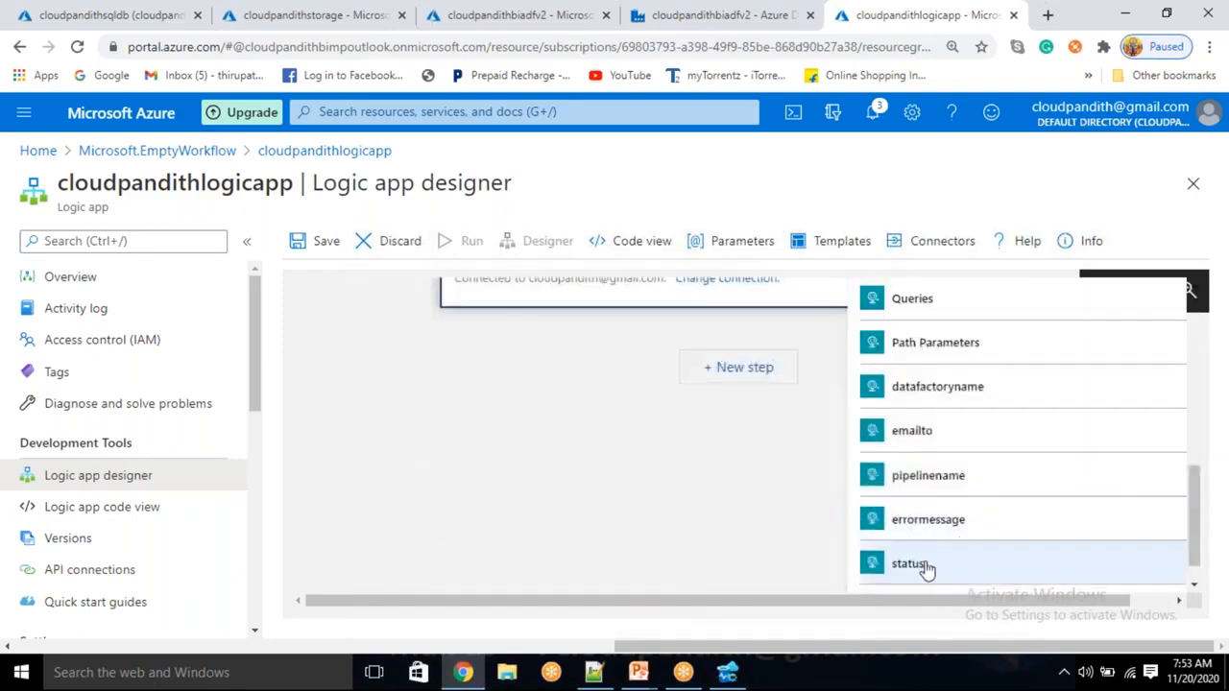
pyautogui.click(925, 571)
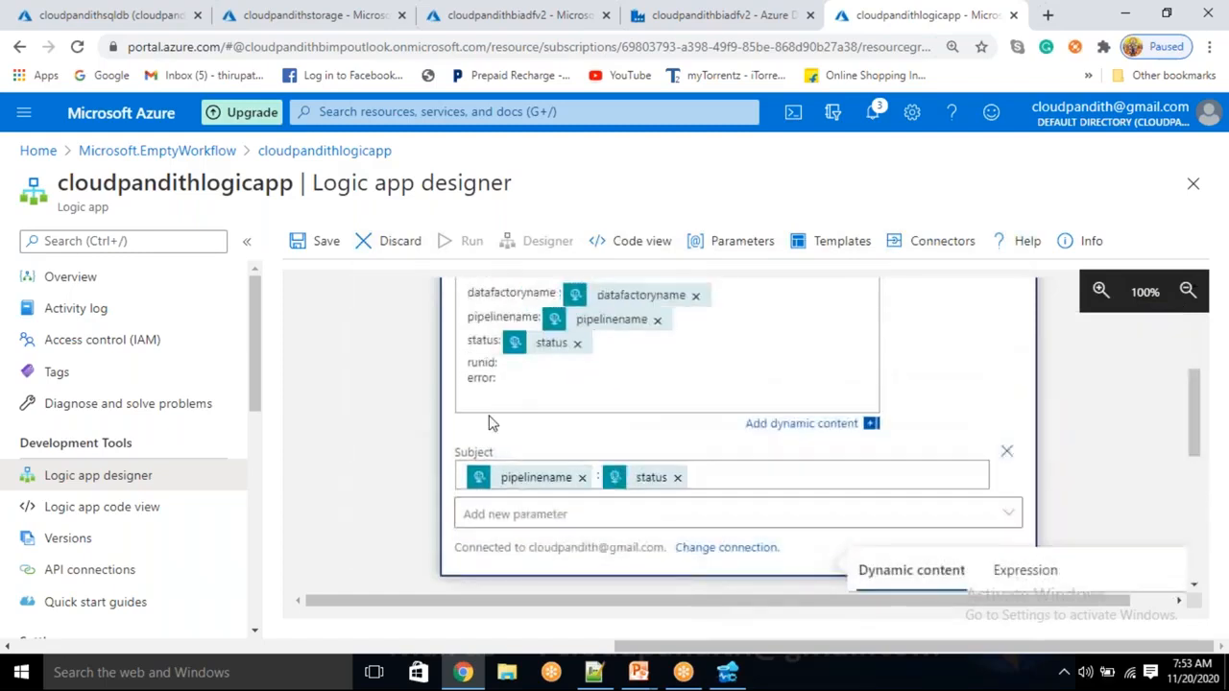
pyautogui.scroll(-5, 1059, 582)
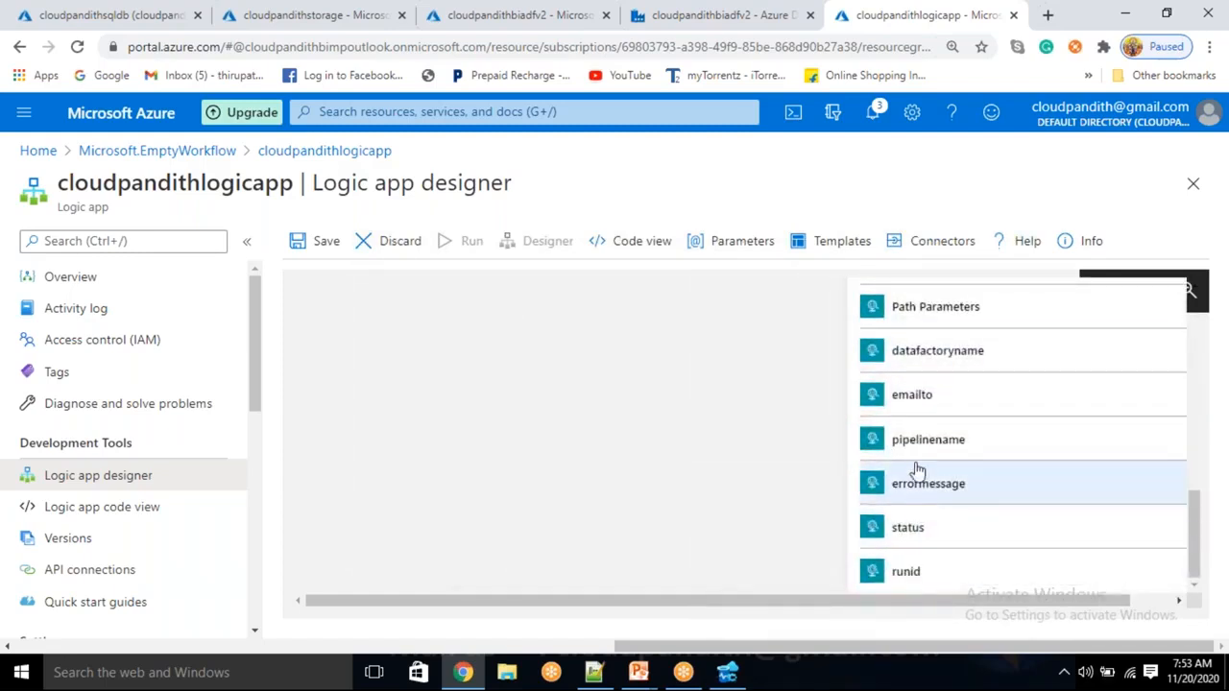
pyautogui.click(920, 573)
pyautogui.scroll(5, 758, 485)
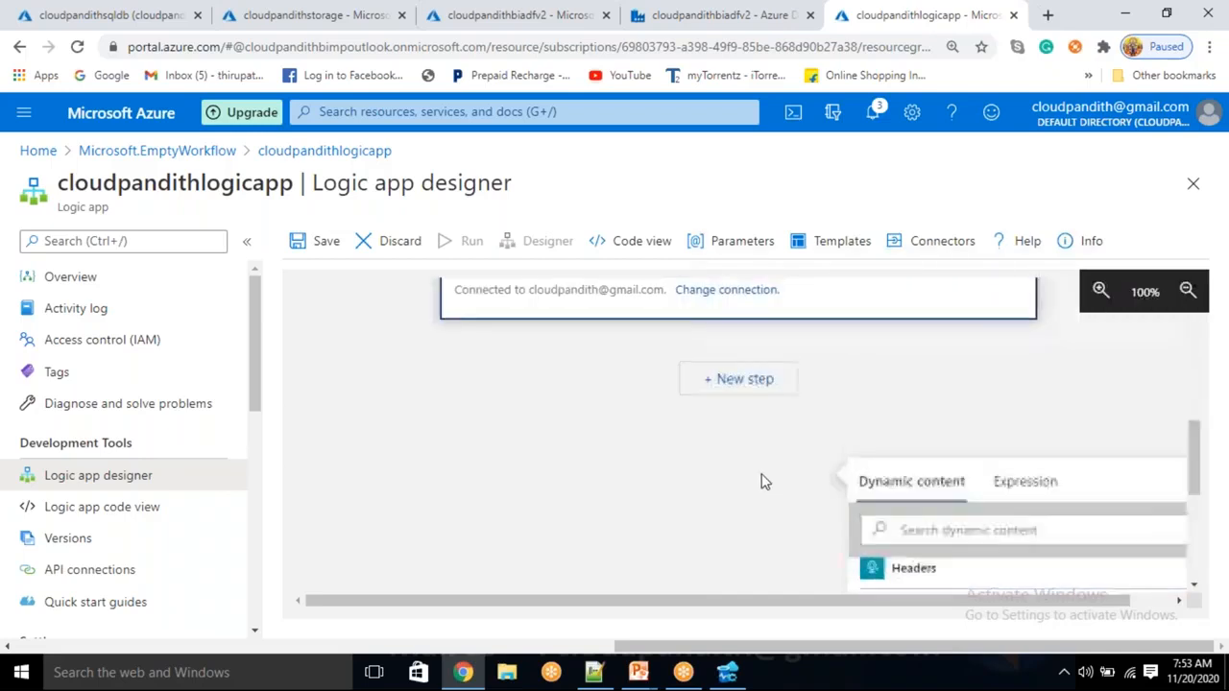
pyautogui.scroll(-1, 757, 487)
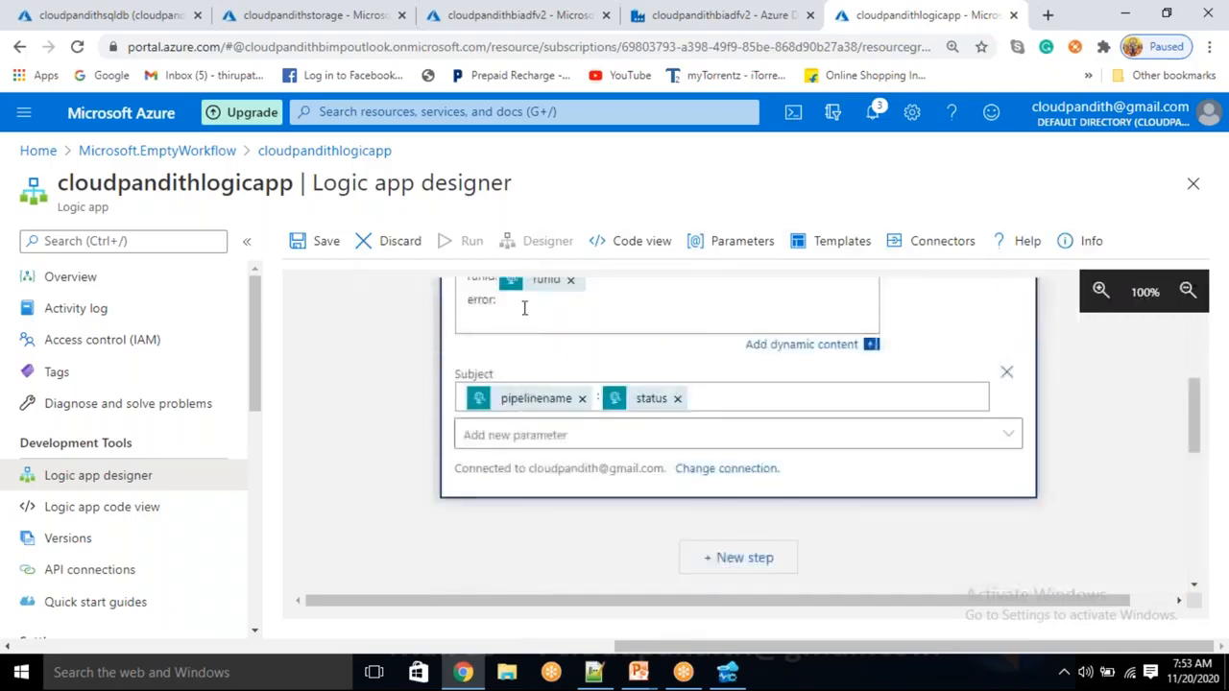
pyautogui.scroll(-8, 1031, 494)
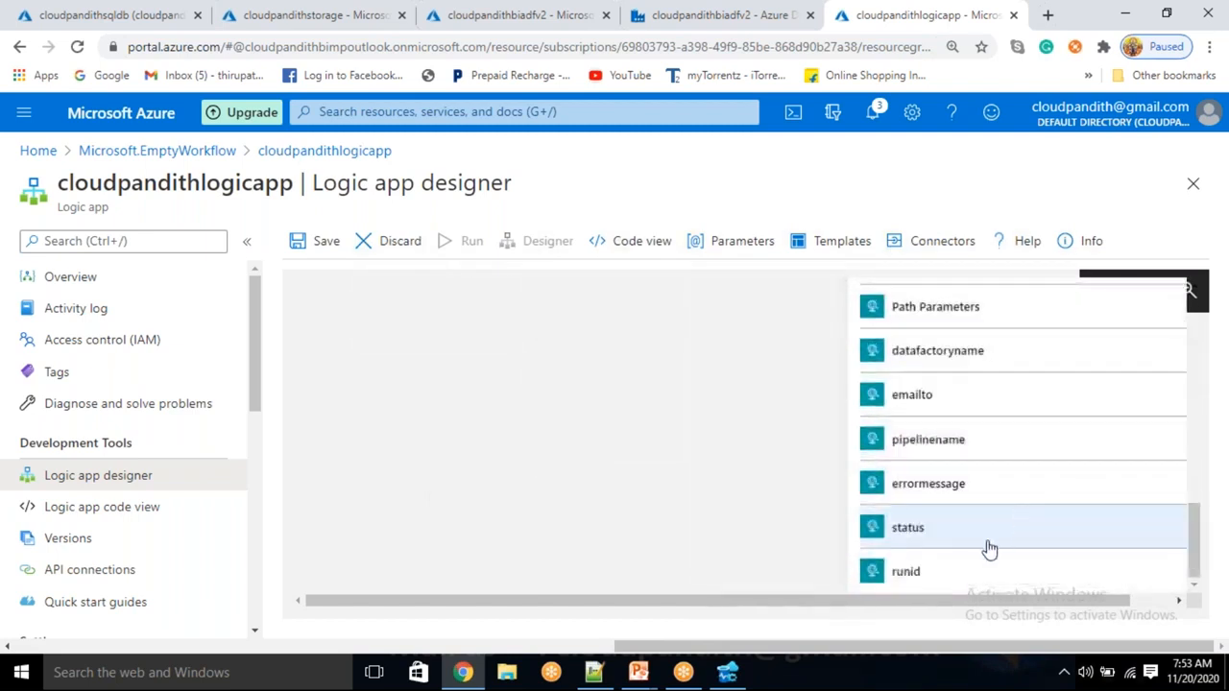
pyautogui.scroll(5, 672, 444)
pyautogui.scroll(5, 672, 445)
pyautogui.scroll(5, 672, 445)
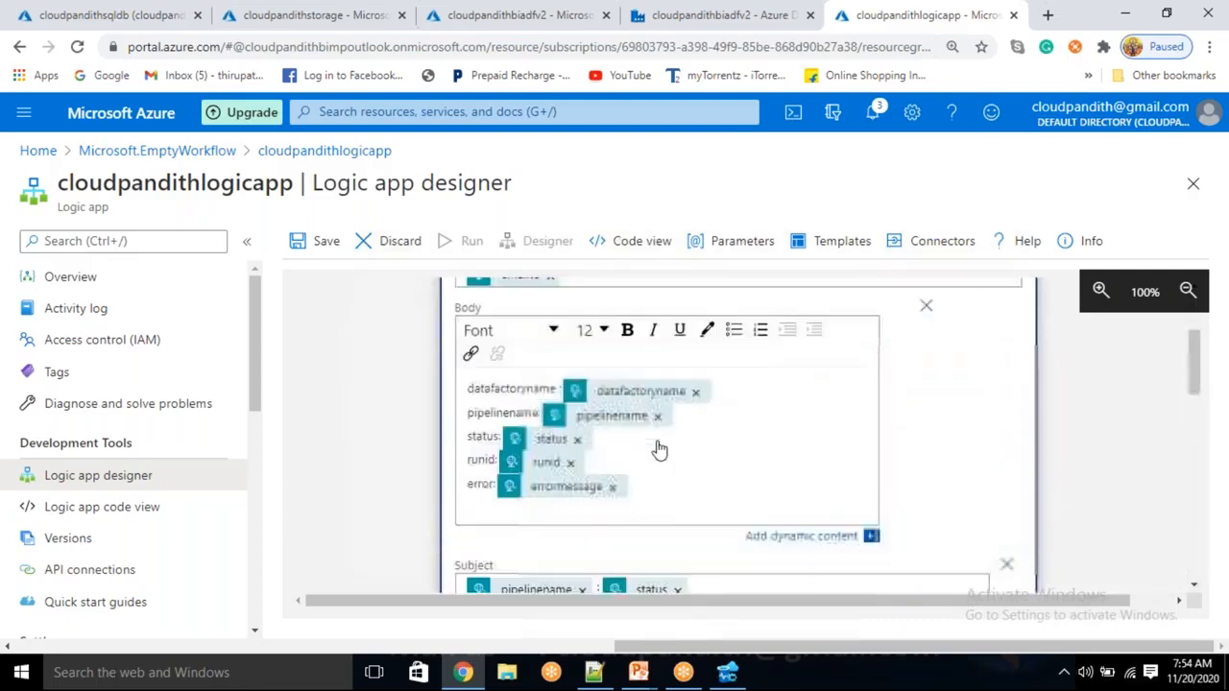
pyautogui.scroll(-3, 644, 464)
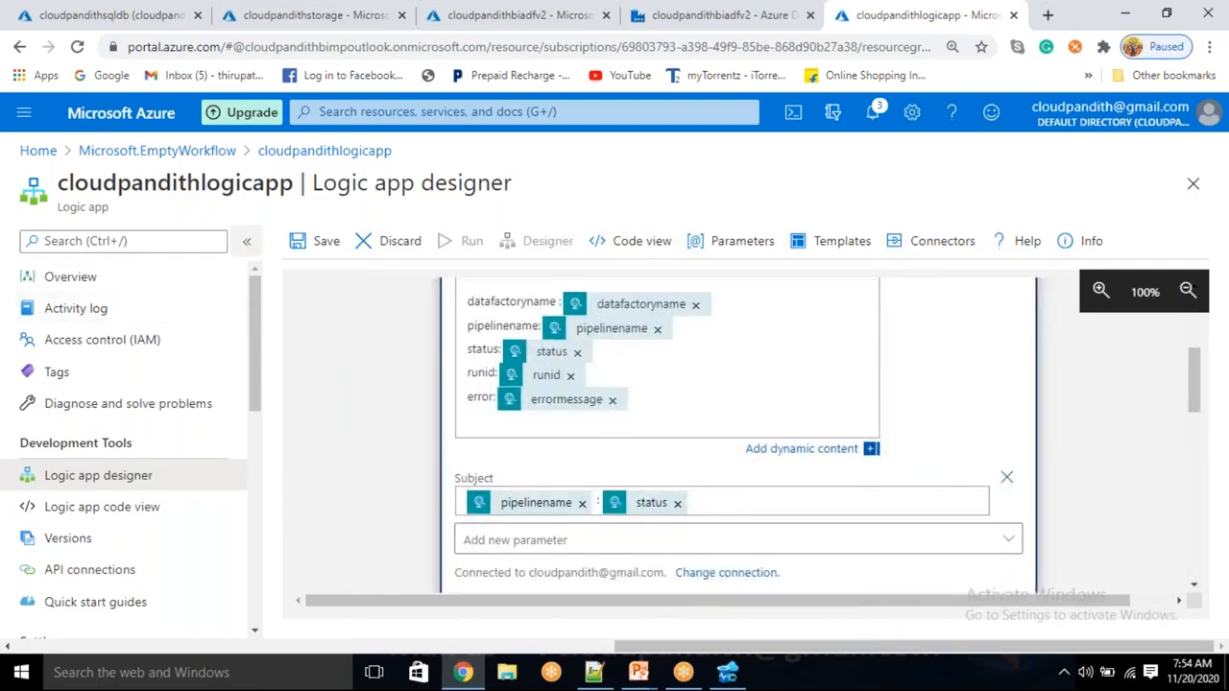
# Save the logic app and look over the saved workflow
pyautogui.click(325, 241)
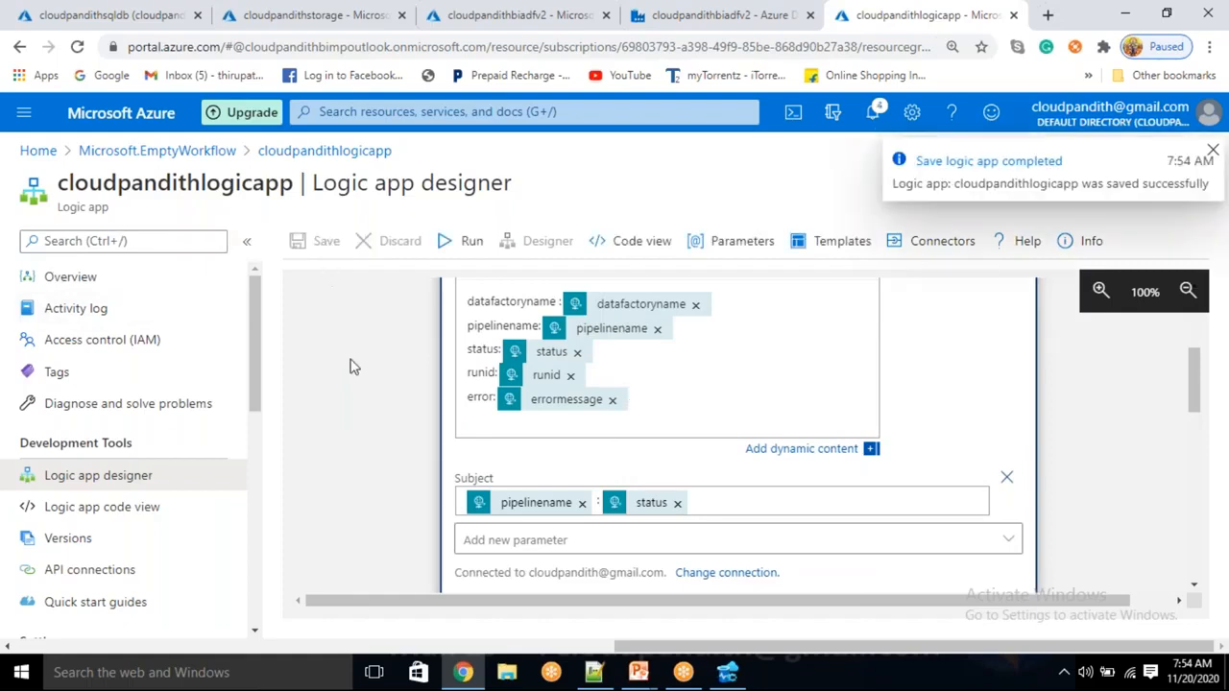
pyautogui.scroll(3, 350, 366)
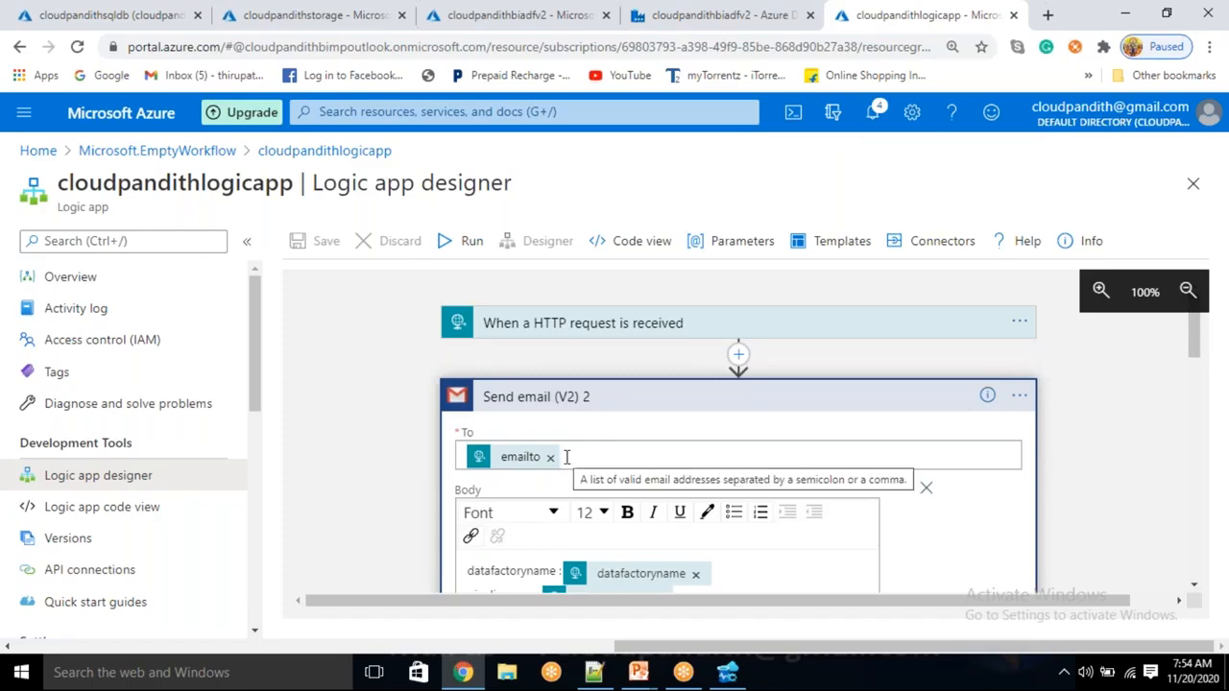
pyautogui.scroll(-2, 576, 432)
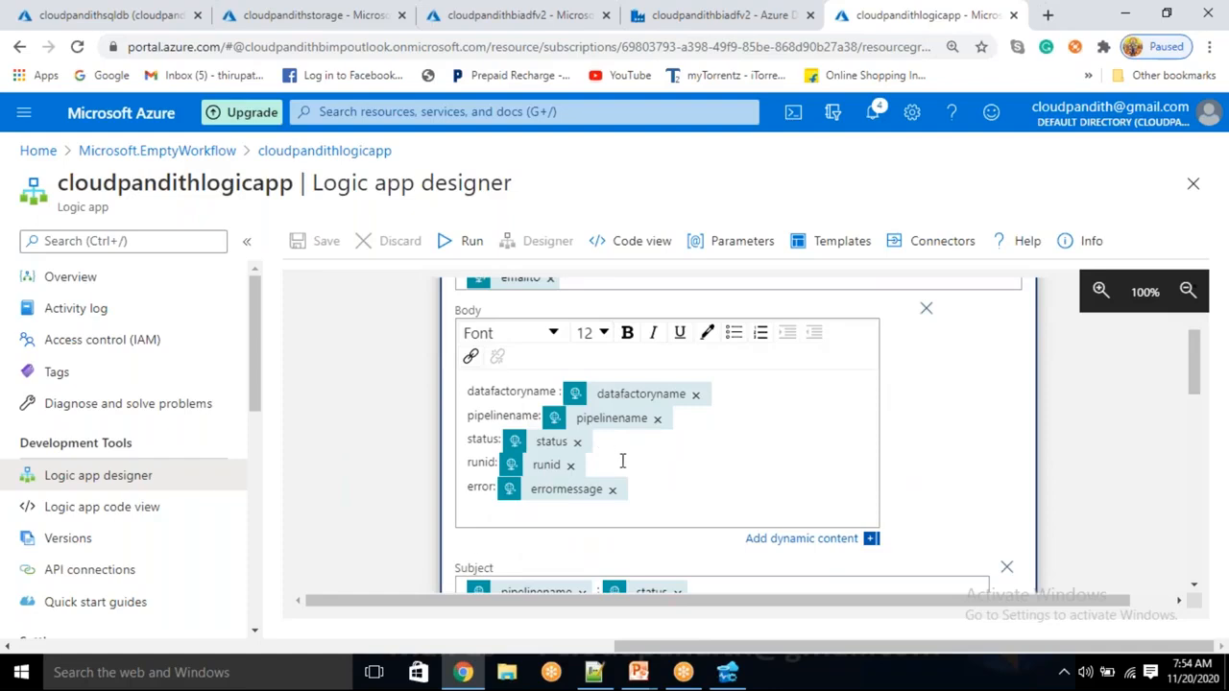
pyautogui.scroll(-2, 622, 461)
pyautogui.scroll(3, 569, 429)
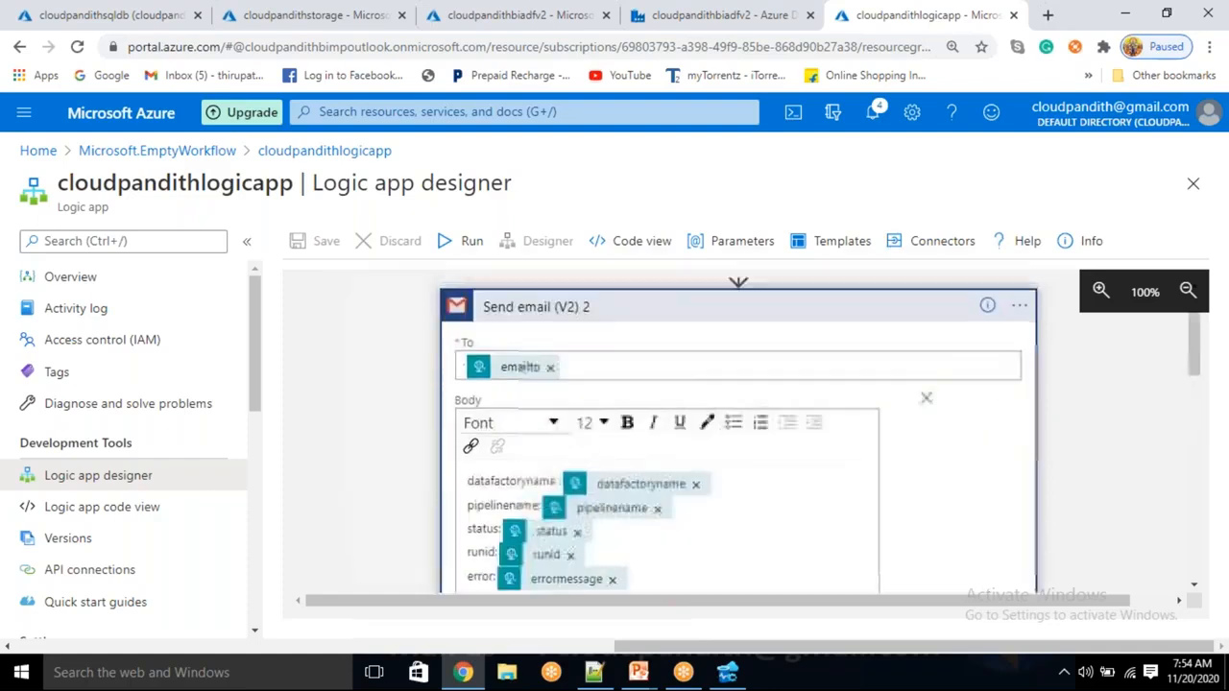
pyautogui.scroll(2, 393, 322)
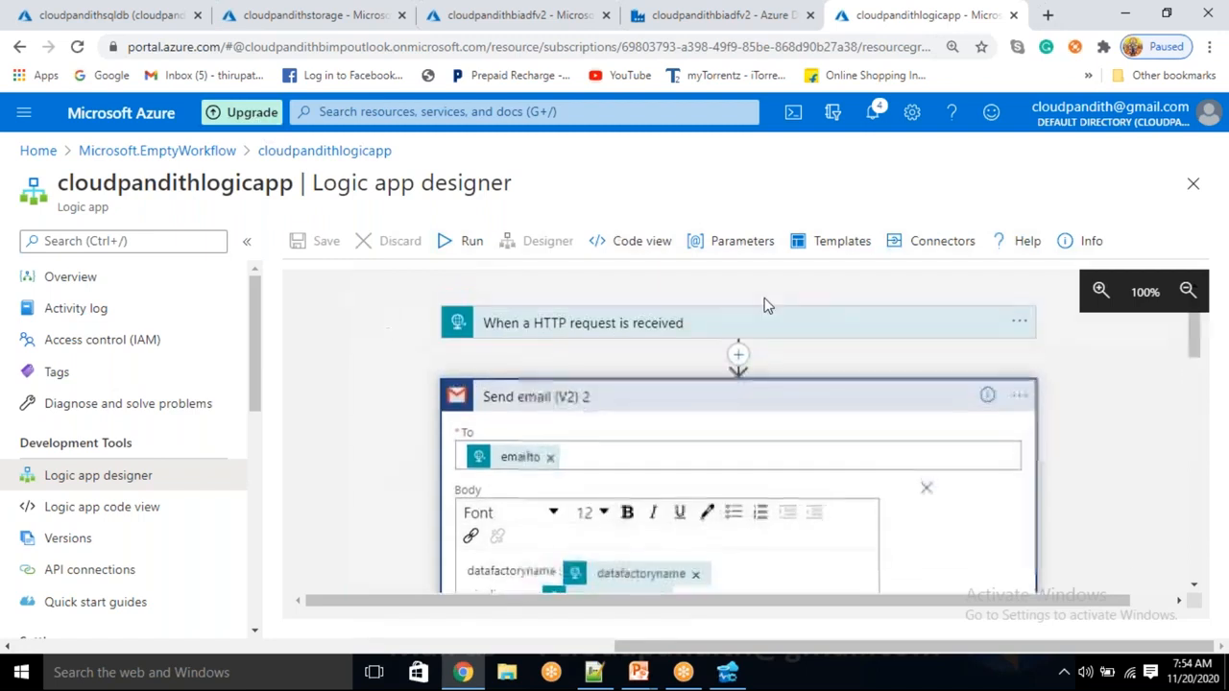
# Copy the HTTP request trigger's POST URL and return to the Data Factory pipeline
pyautogui.click(599, 325)
pyautogui.click(1013, 384)
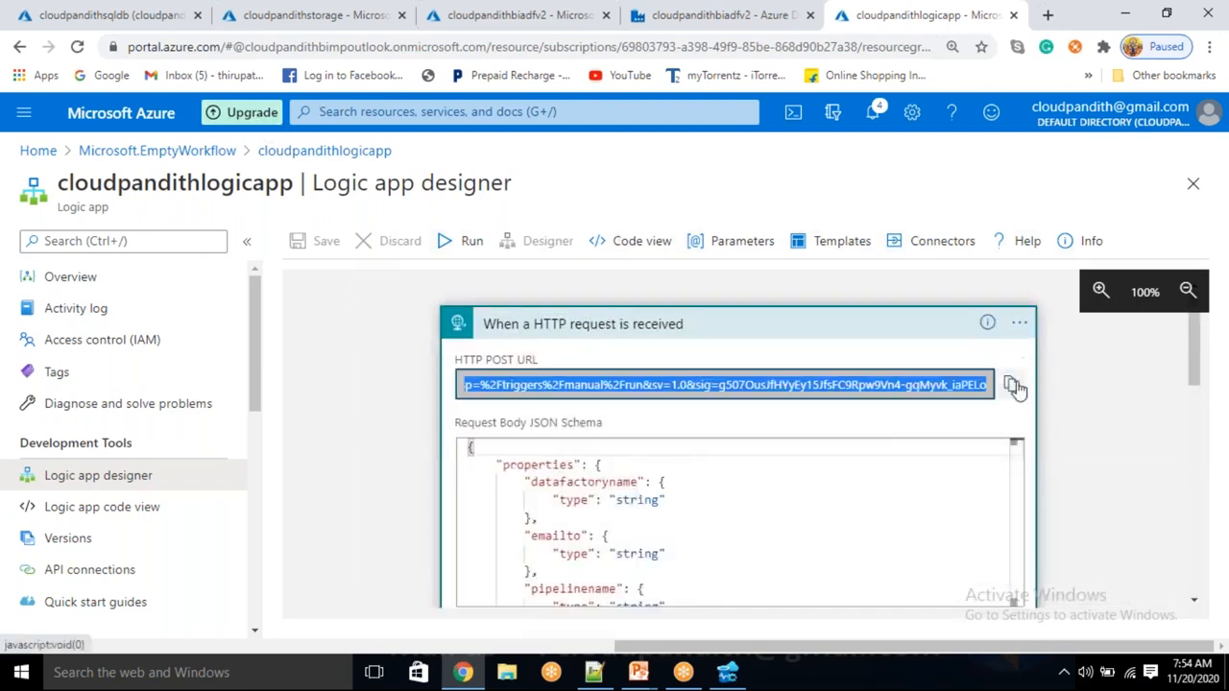
pyautogui.click(853, 24)
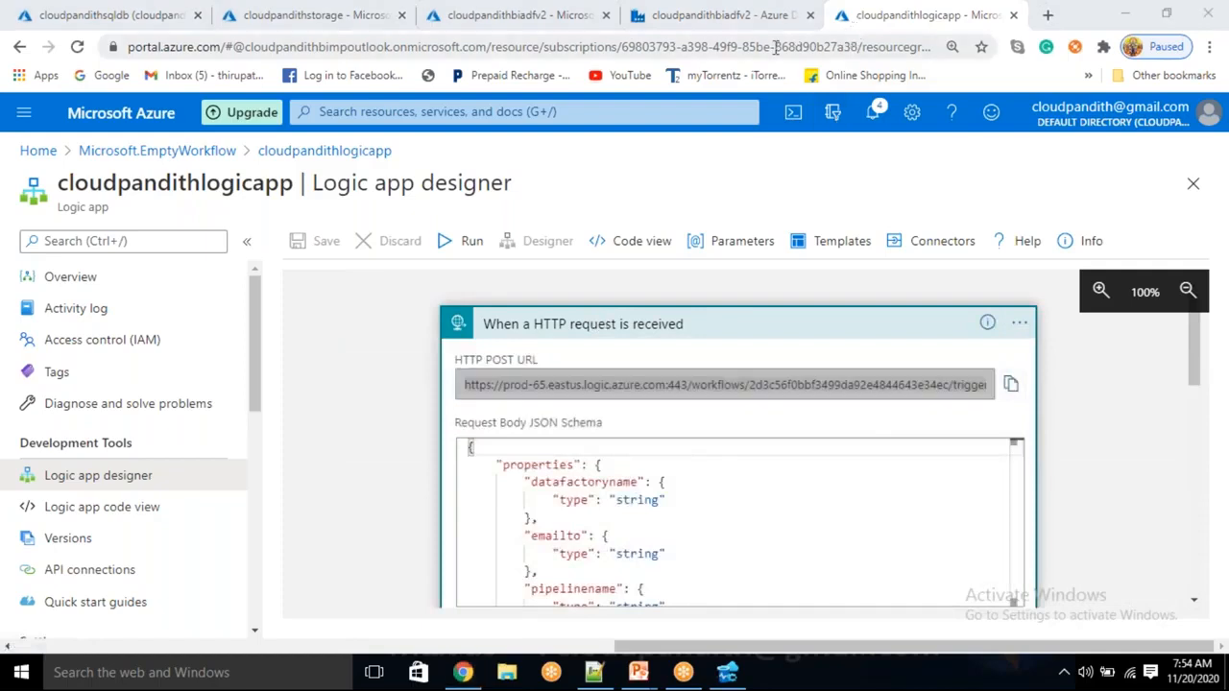
pyautogui.click(748, 29)
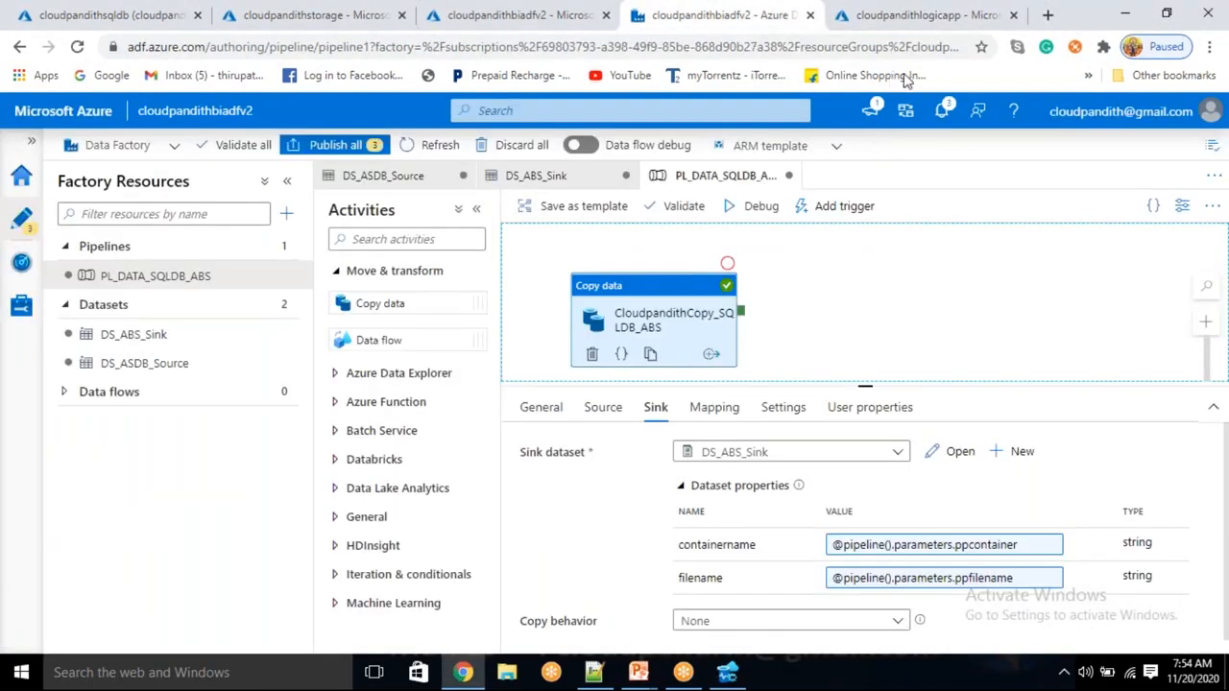
# Add a Web activity to the pipeline, connected to Copy data's success output
pyautogui.click(440, 239)
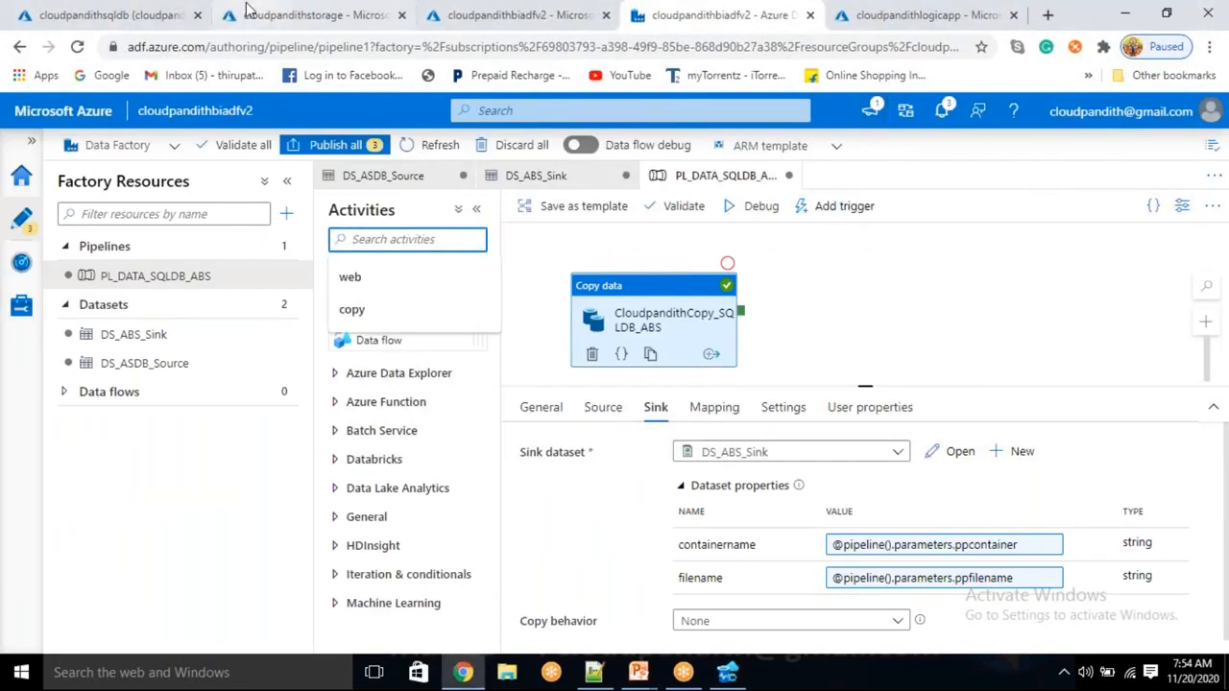
pyautogui.write('web')
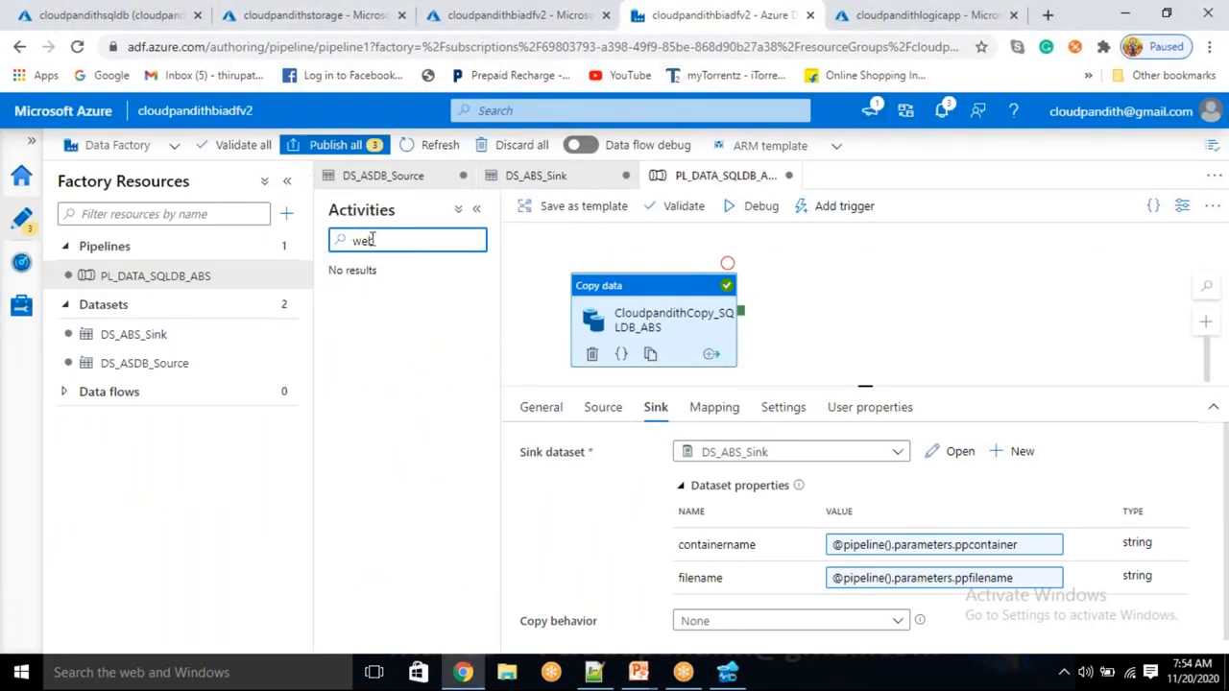
pyautogui.moveTo(370, 304); pyautogui.dragTo(853, 305)
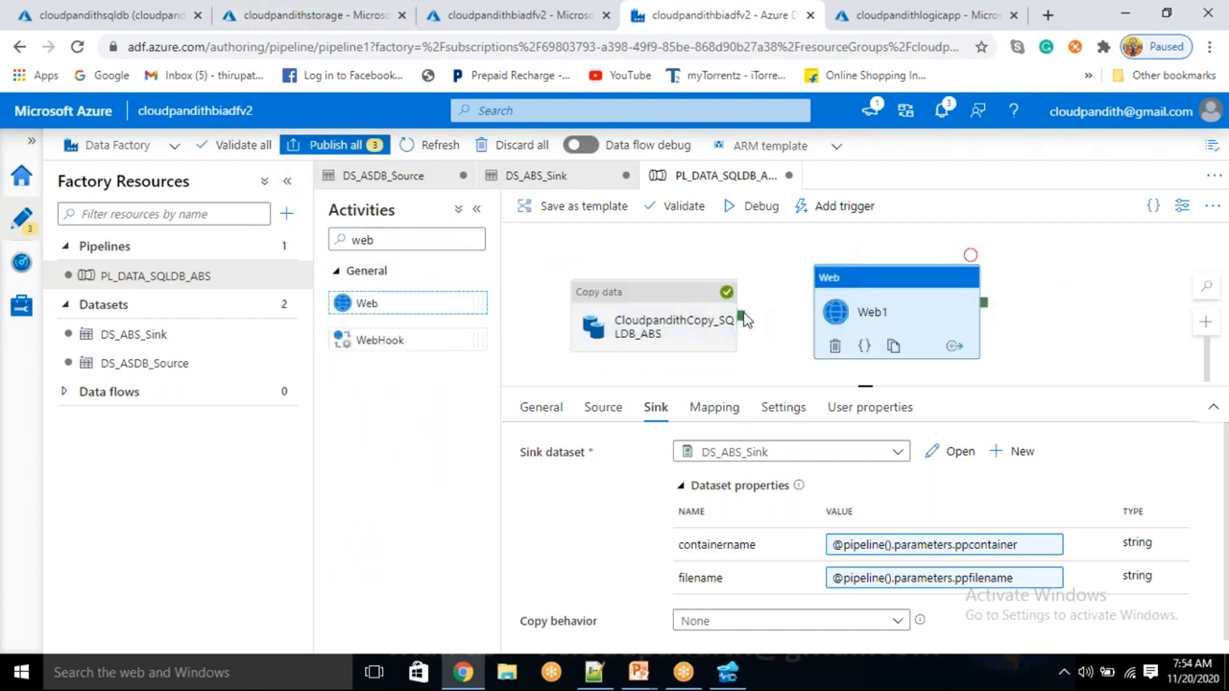
pyautogui.moveTo(748, 316); pyautogui.dragTo(854, 313)
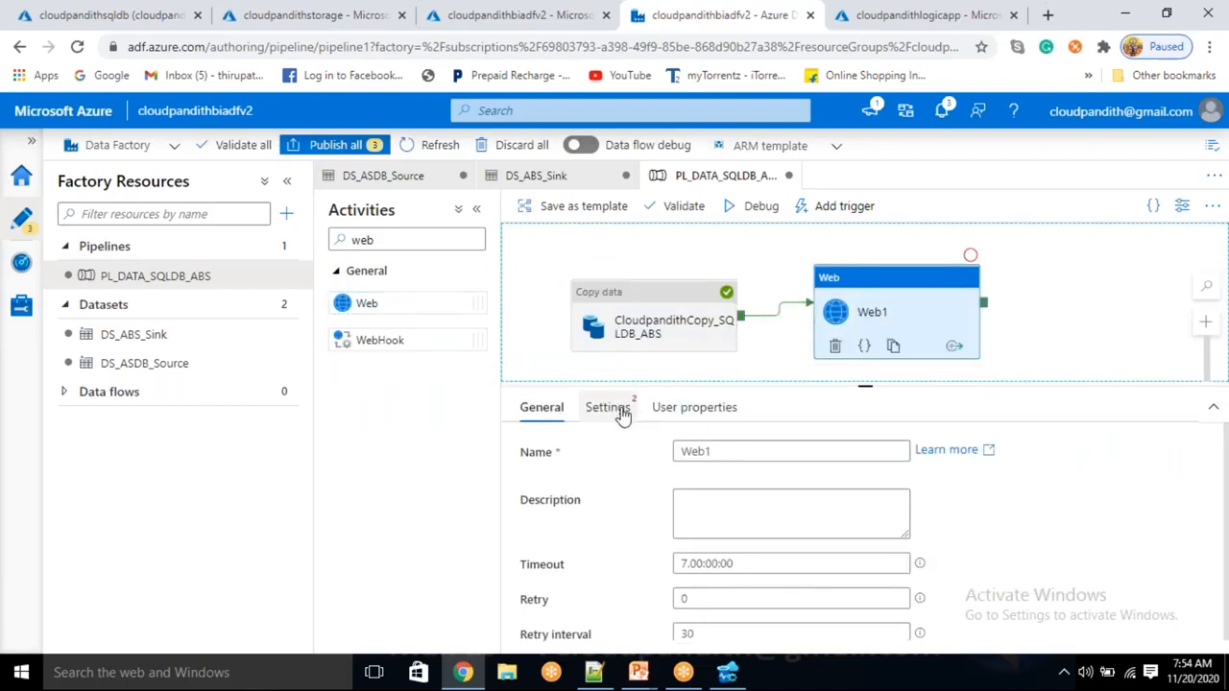
# Rename the Web activity from Web1 to success_Notification
pyautogui.click(748, 450)
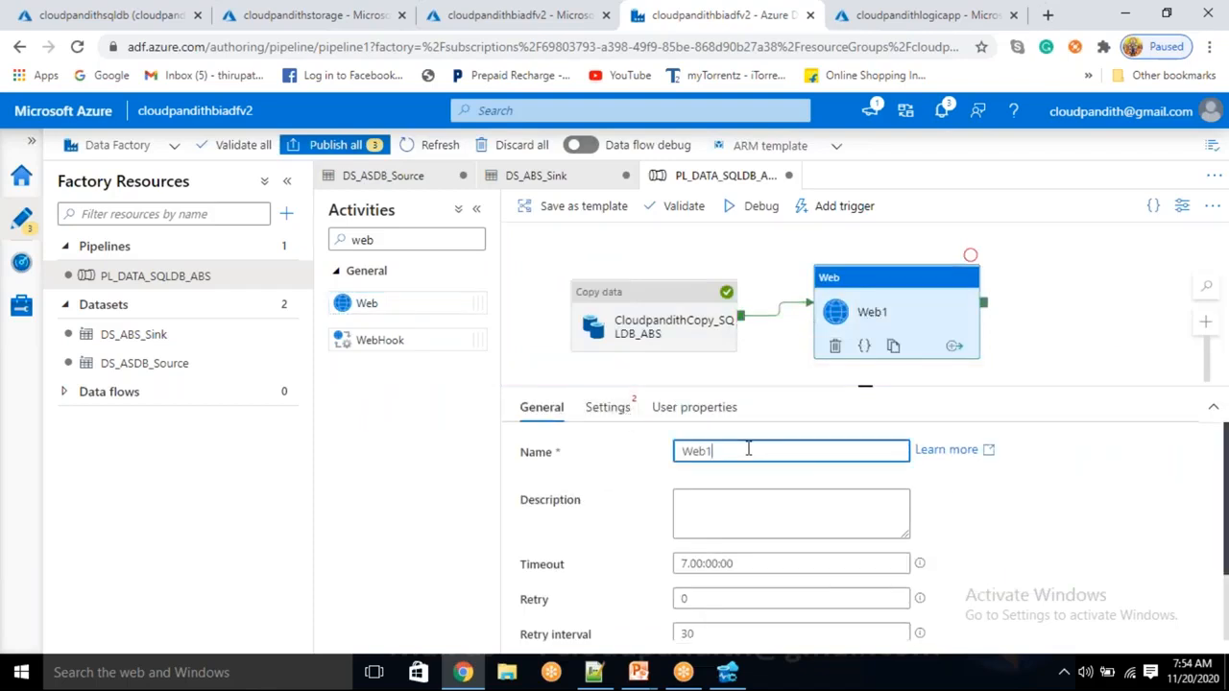
pyautogui.hotkey('ctrl', 'a')
pyautogui.press('BackSpace')
pyautogui.write('success_Notification')
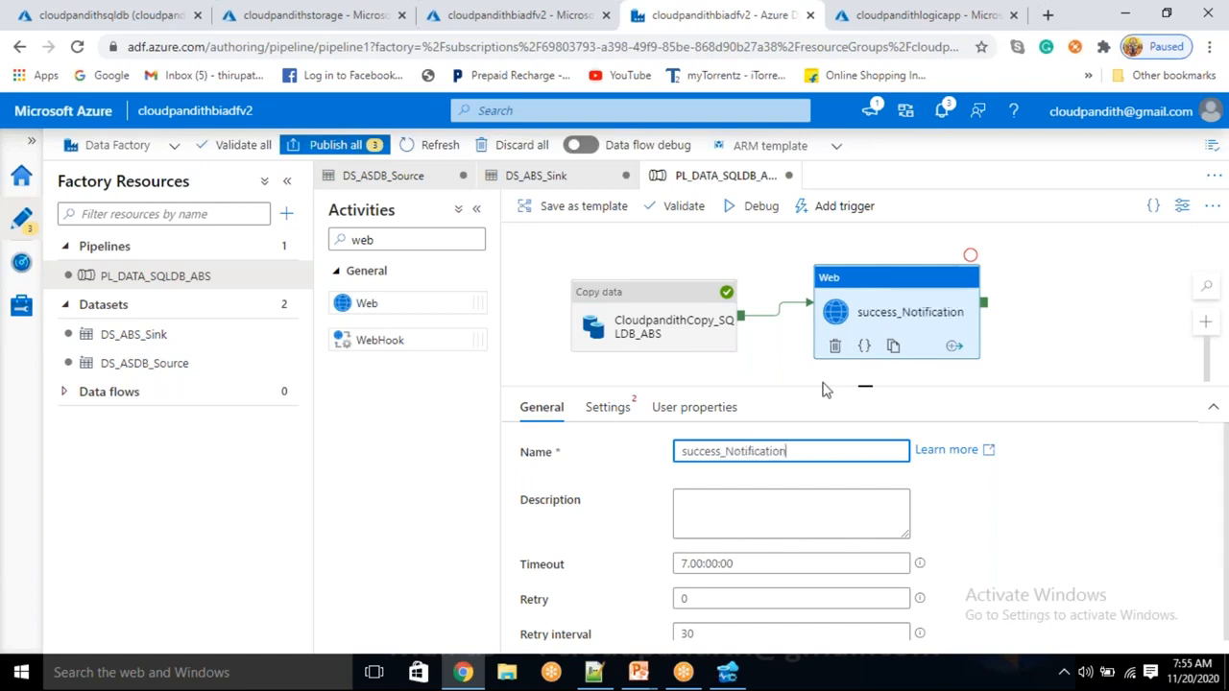
pyautogui.click(622, 408)
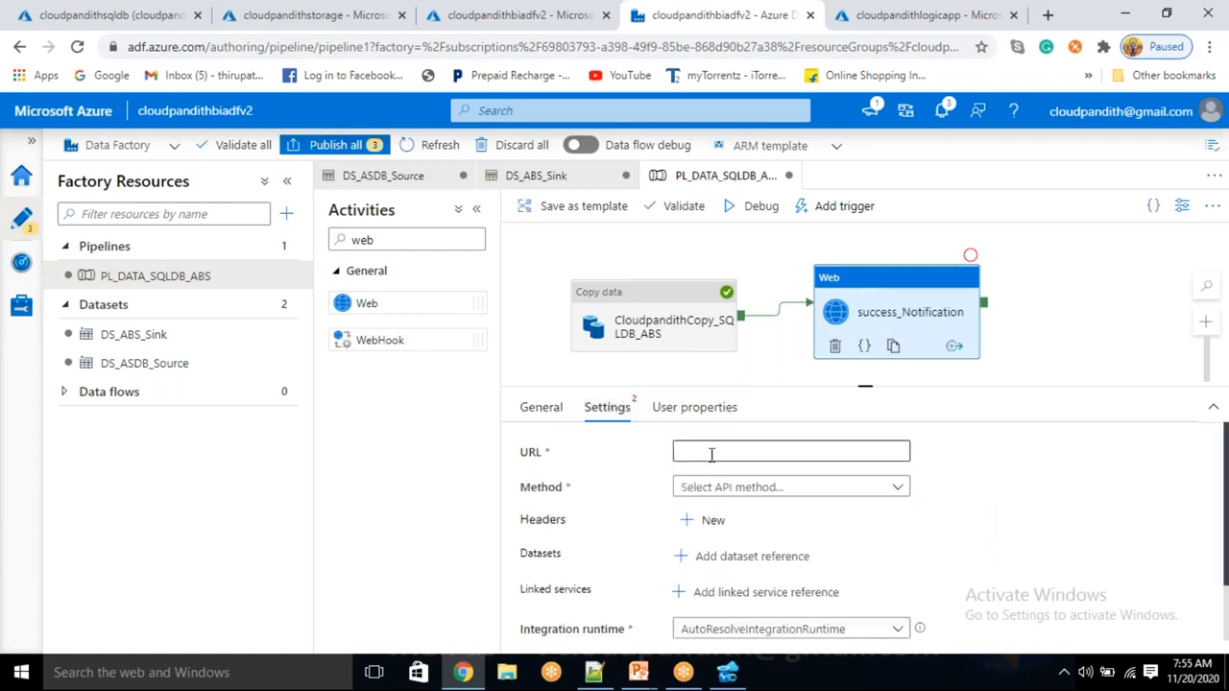
# Give success_Notification the Logic App trigger URL with Method POST, then go to the Notepad++ notes
pyautogui.click(711, 453)
pyautogui.hotkey('ctrl', 'v')
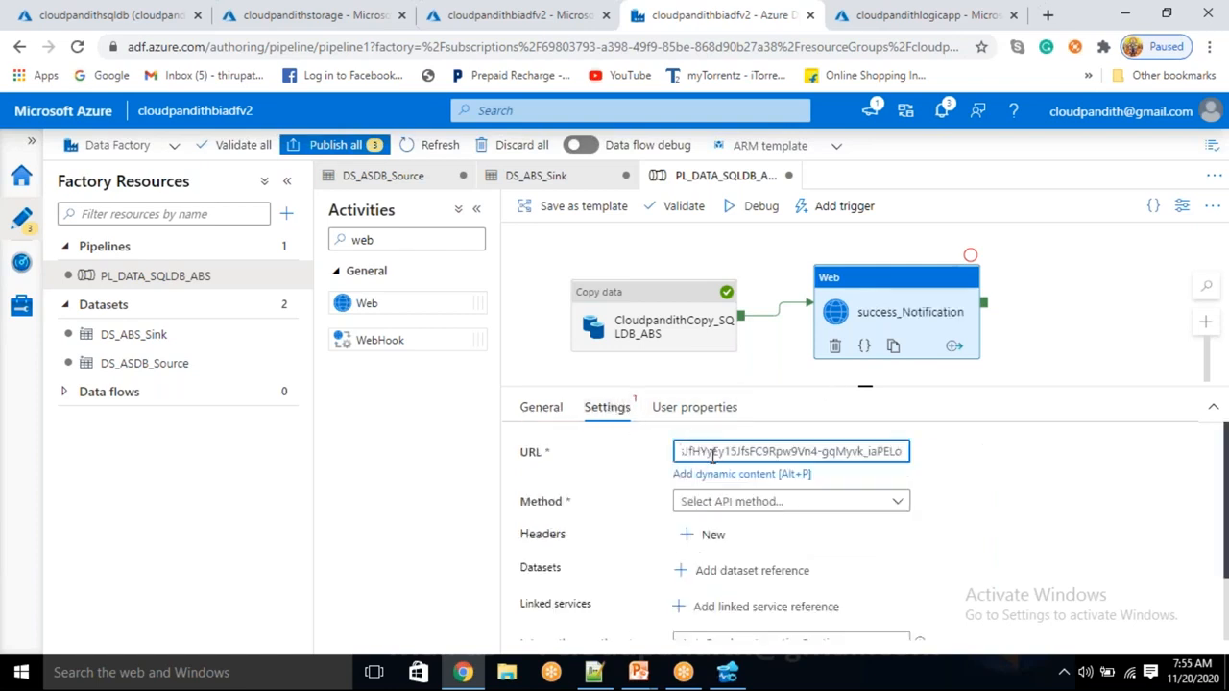
pyautogui.click(891, 501)
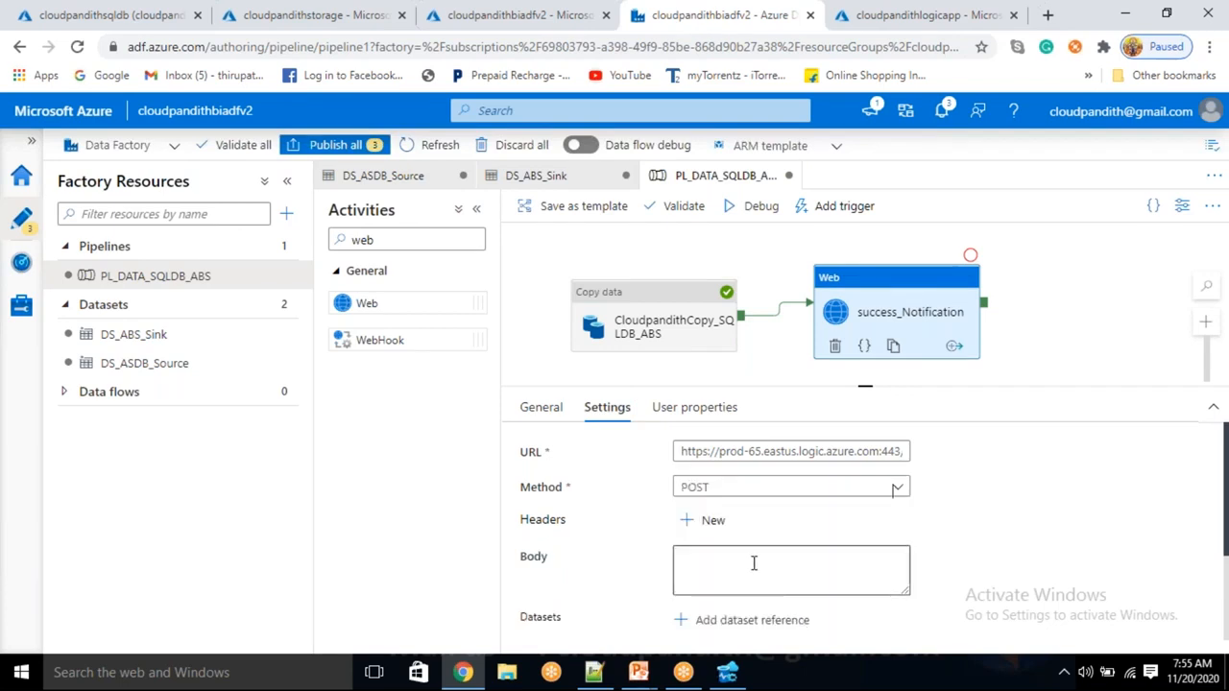
pyautogui.click(753, 564)
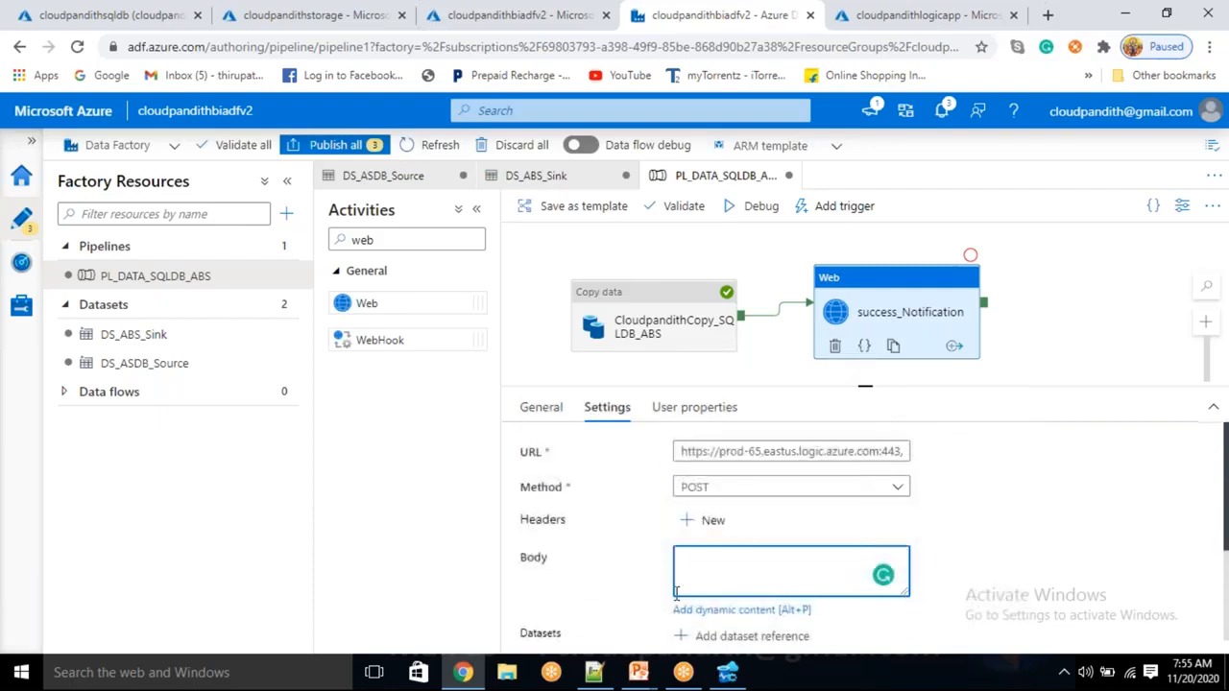
pyautogui.click(595, 672)
# Copy the schema's six property definitions and paste them at line 37, below the error: label
pyautogui.scroll(2, 216, 257)
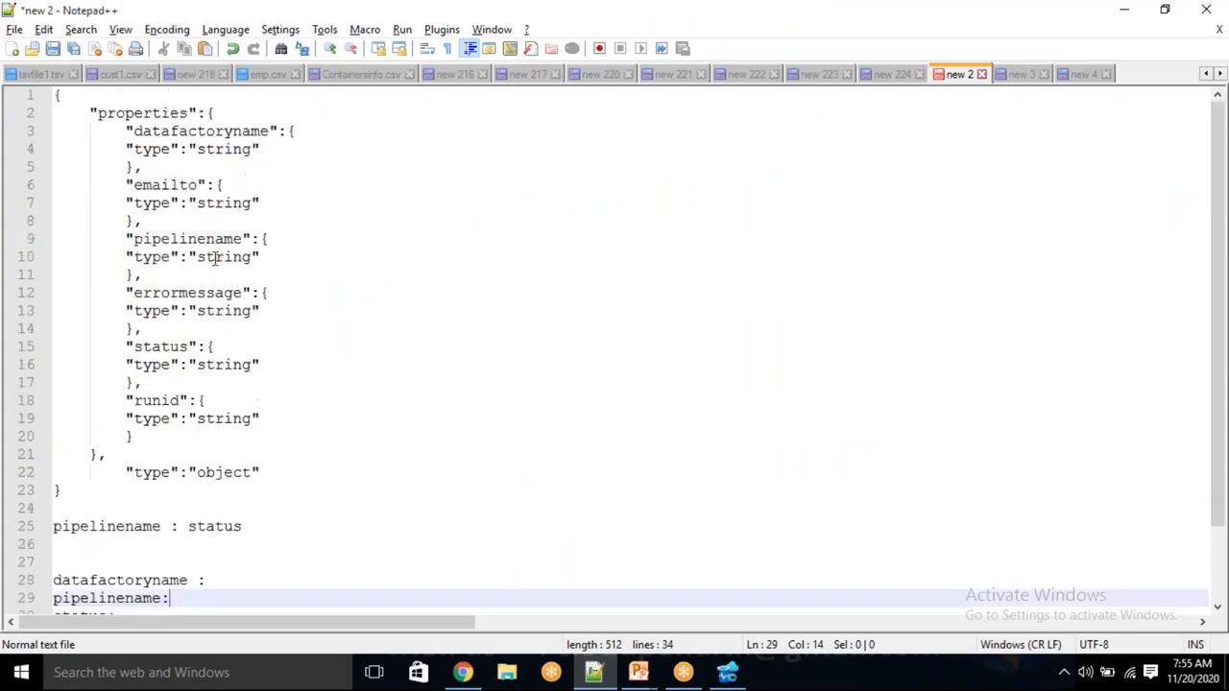
pyautogui.moveTo(127, 130); pyautogui.dragTo(240, 432)
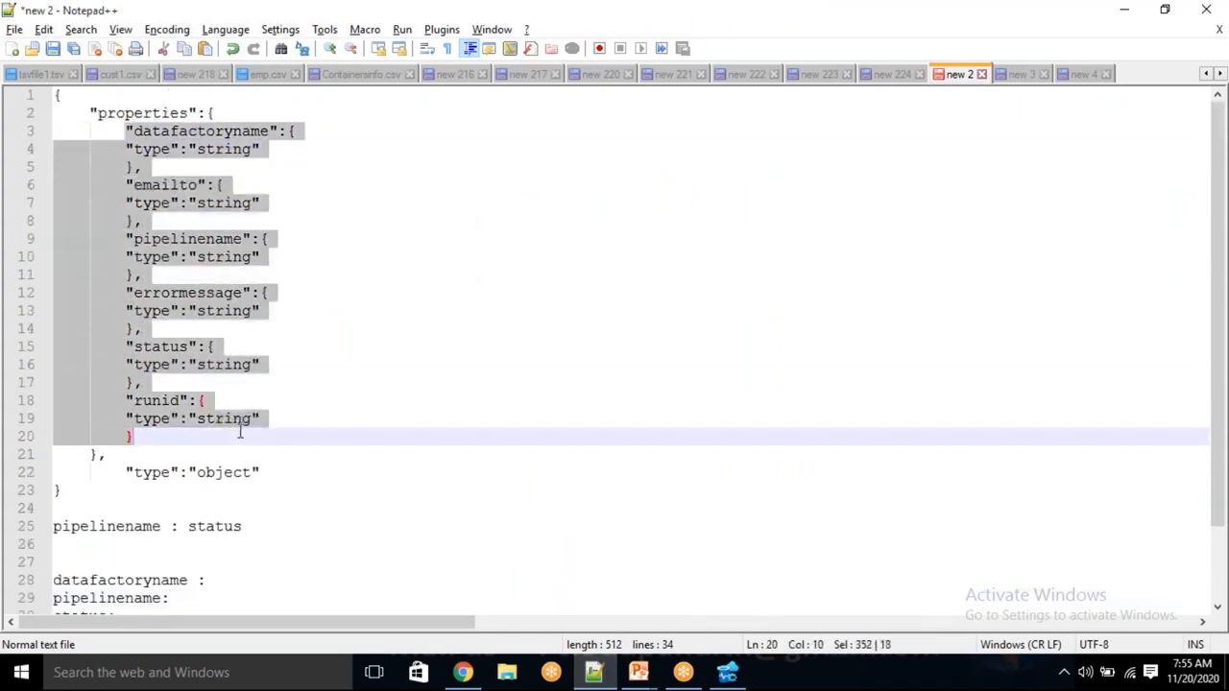
pyautogui.scroll(-2, 240, 432)
pyautogui.doubleClick(118, 568)
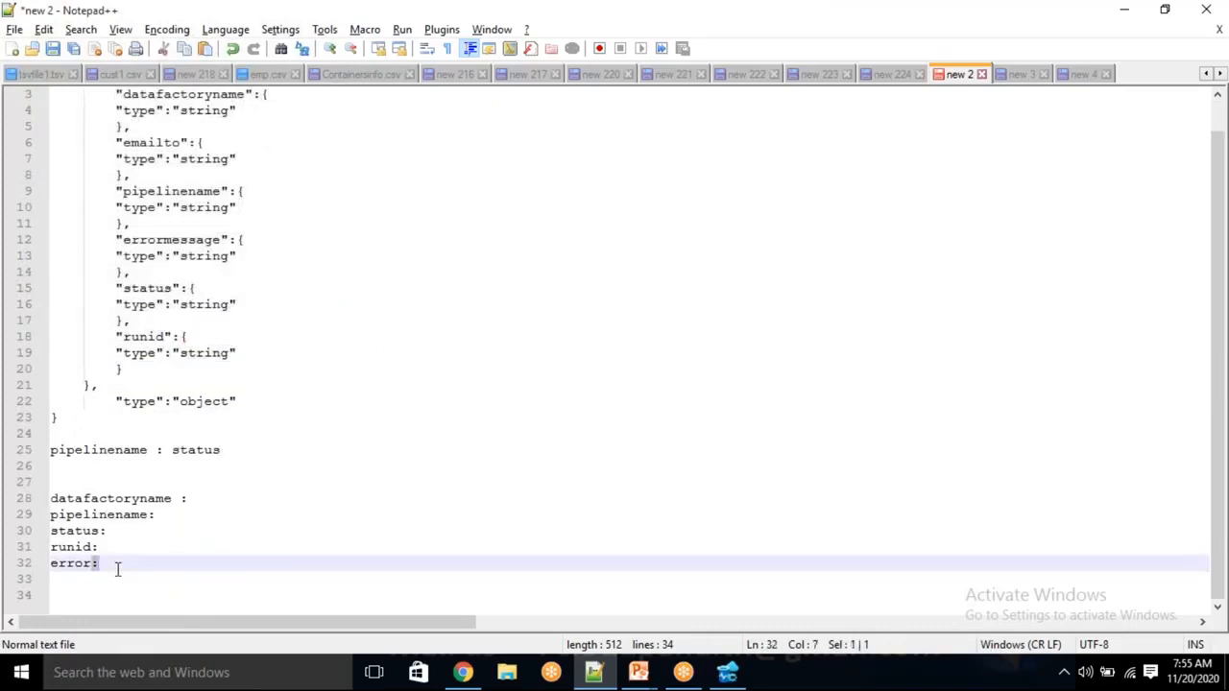
pyautogui.scroll(1, 117, 569)
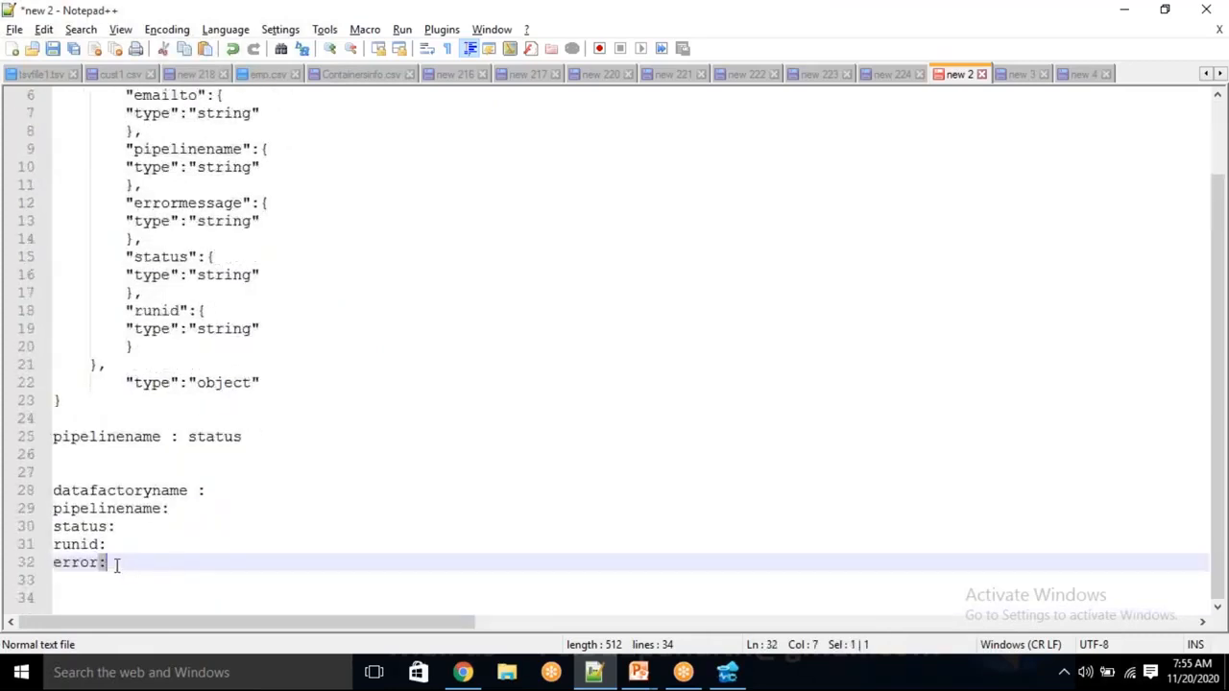
pyautogui.click(116, 567)
pyautogui.press('Return')
pyautogui.press('Return')
pyautogui.press('Return')
pyautogui.press('Return')
pyautogui.press('Return')
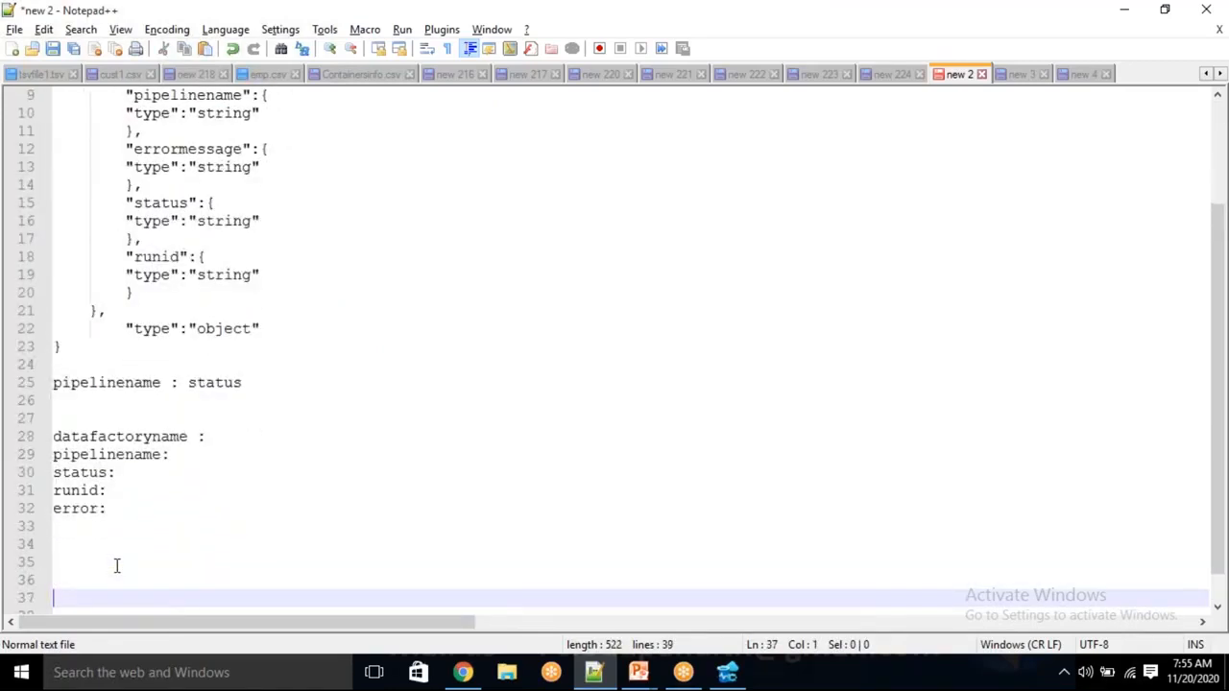
pyautogui.hotkey('ctrl', 'v')
# Delete the {"type":"string"} blocks of datafactoryname, emailto, pipelinename, errormessage and runid
pyautogui.click(130, 311)
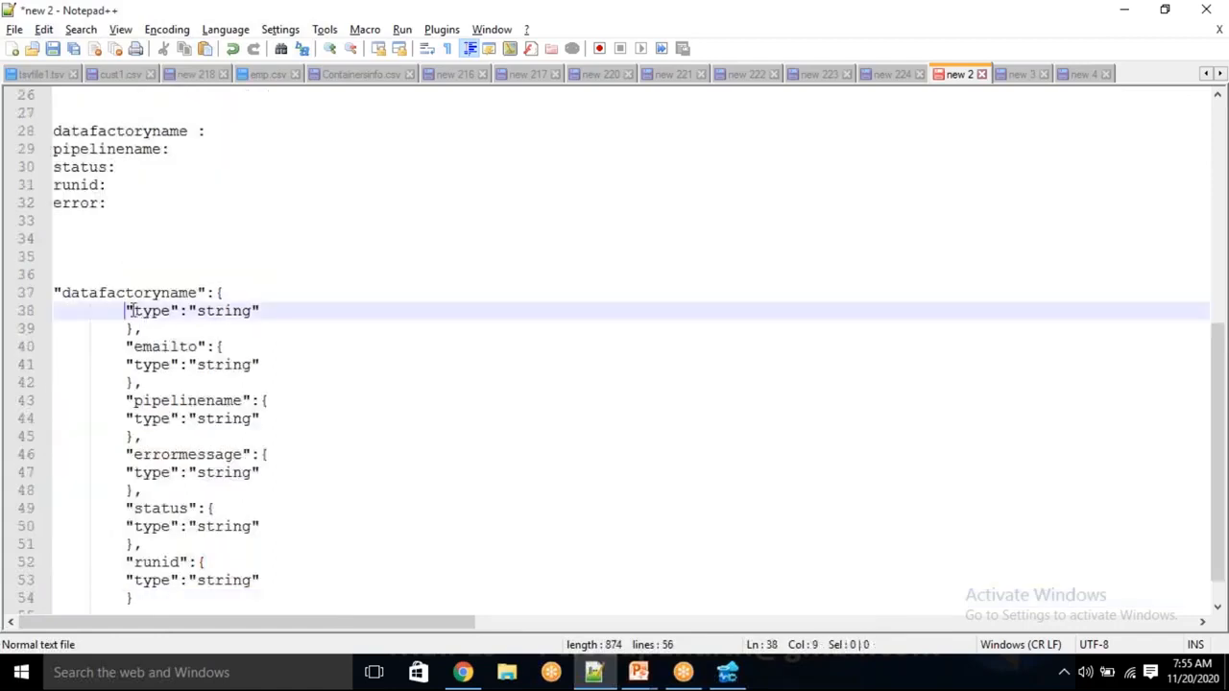
pyautogui.moveTo(129, 310); pyautogui.dragTo(242, 315)
pyautogui.click(253, 326)
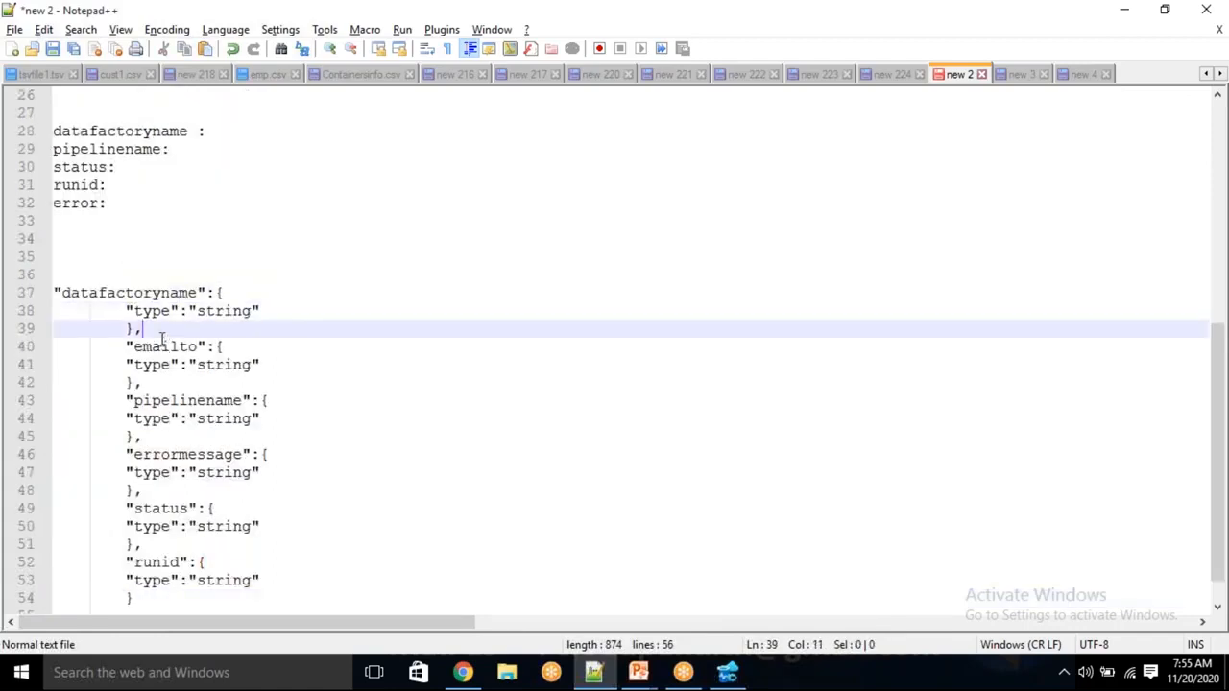
pyautogui.moveTo(161, 326); pyautogui.dragTo(217, 293)
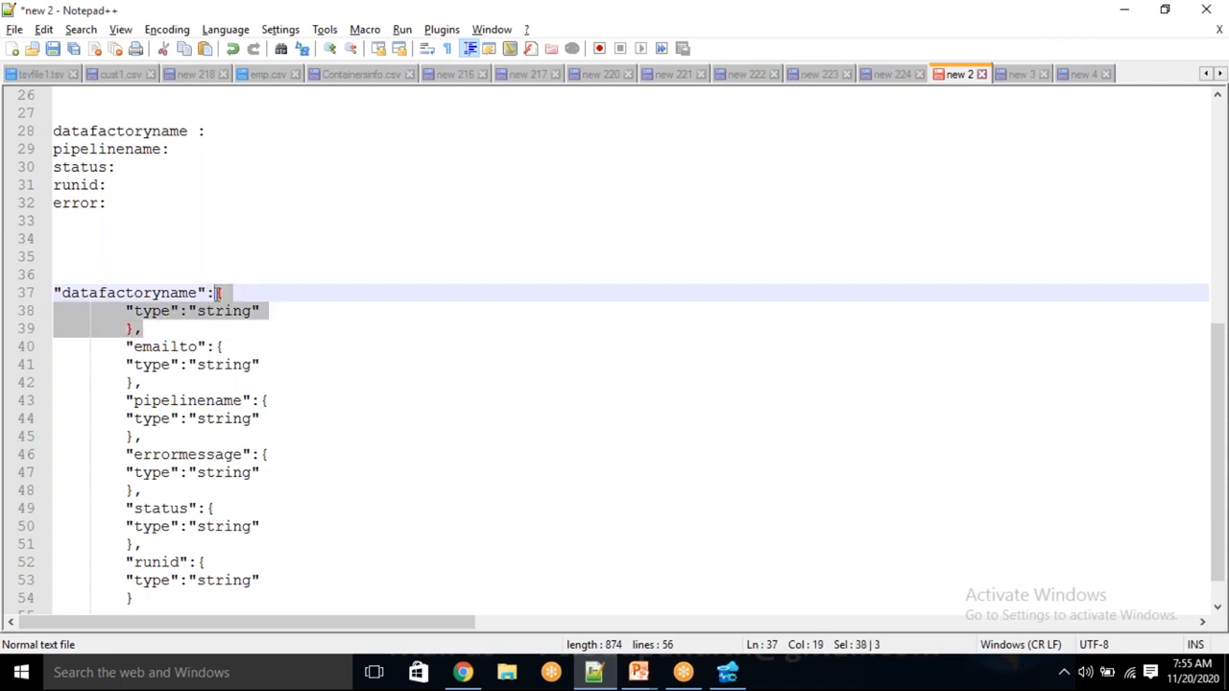
pyautogui.press('Delete')
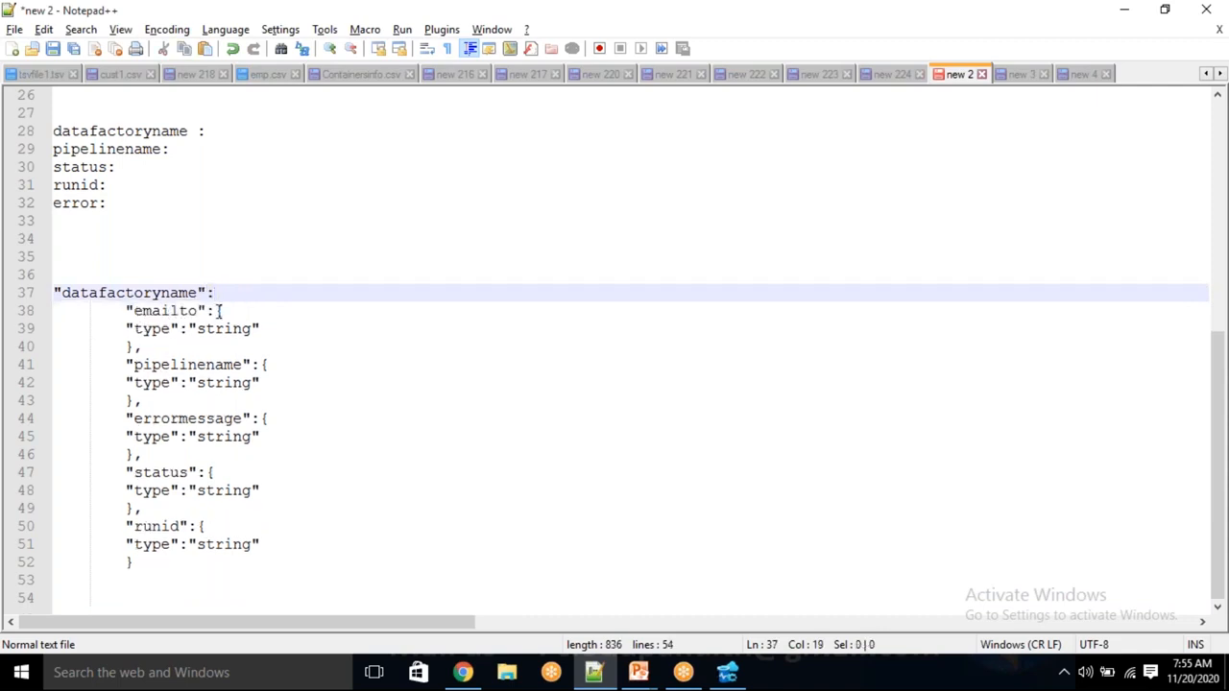
pyautogui.click(217, 310)
pyautogui.hotkey('shift', 'Down')
pyautogui.hotkey('shift', 'Down')
pyautogui.press('Delete')
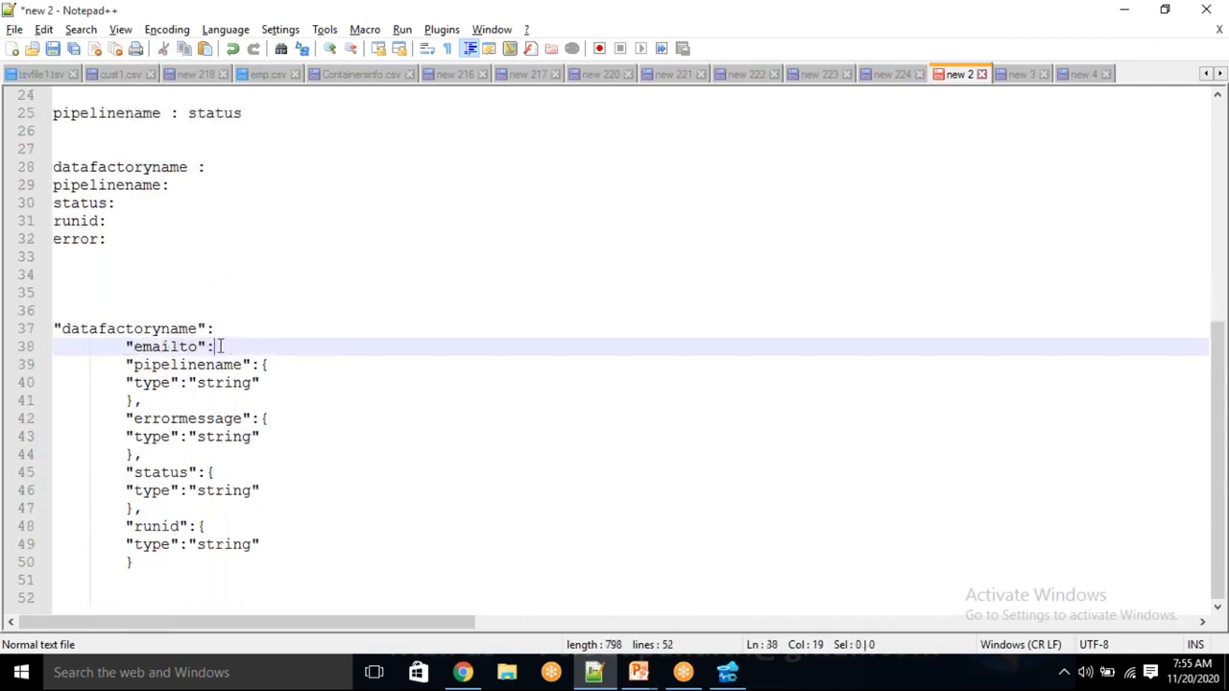
pyautogui.moveTo(257, 363); pyautogui.dragTo(269, 365)
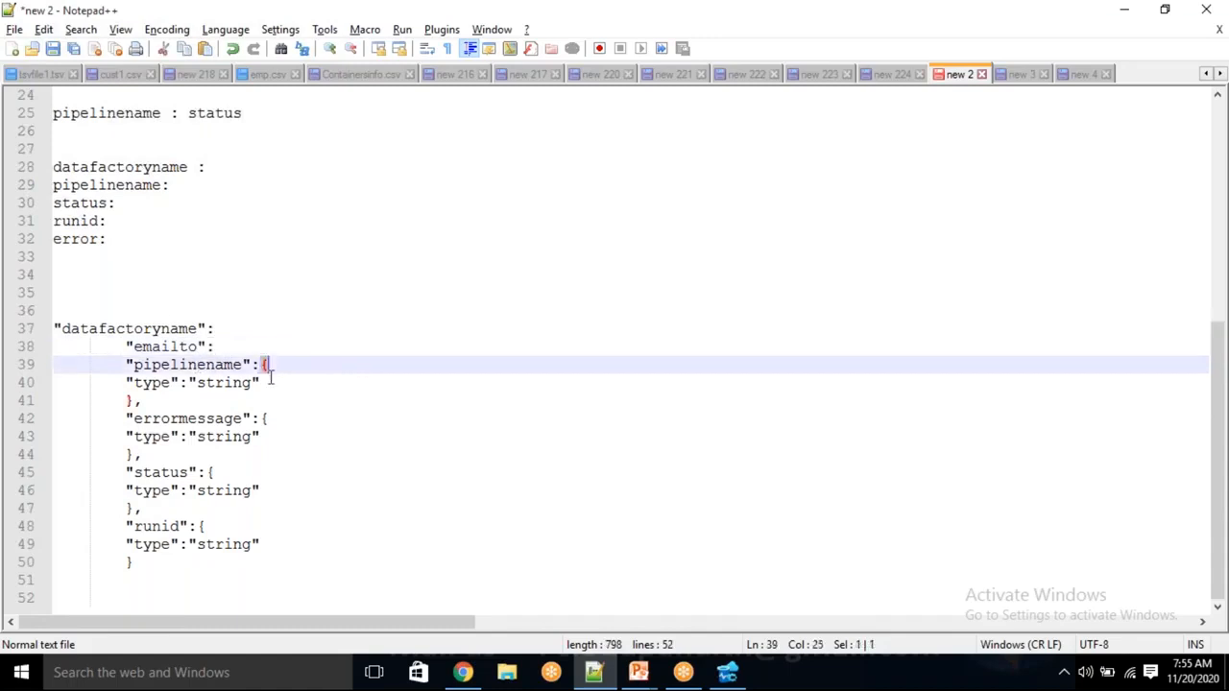
pyautogui.hotkey('shift', 'Down')
pyautogui.hotkey('shift', 'Down')
pyautogui.press('Delete')
pyautogui.moveTo(263, 419); pyautogui.dragTo(208, 564)
pyautogui.press('Delete')
pyautogui.press('Delete')
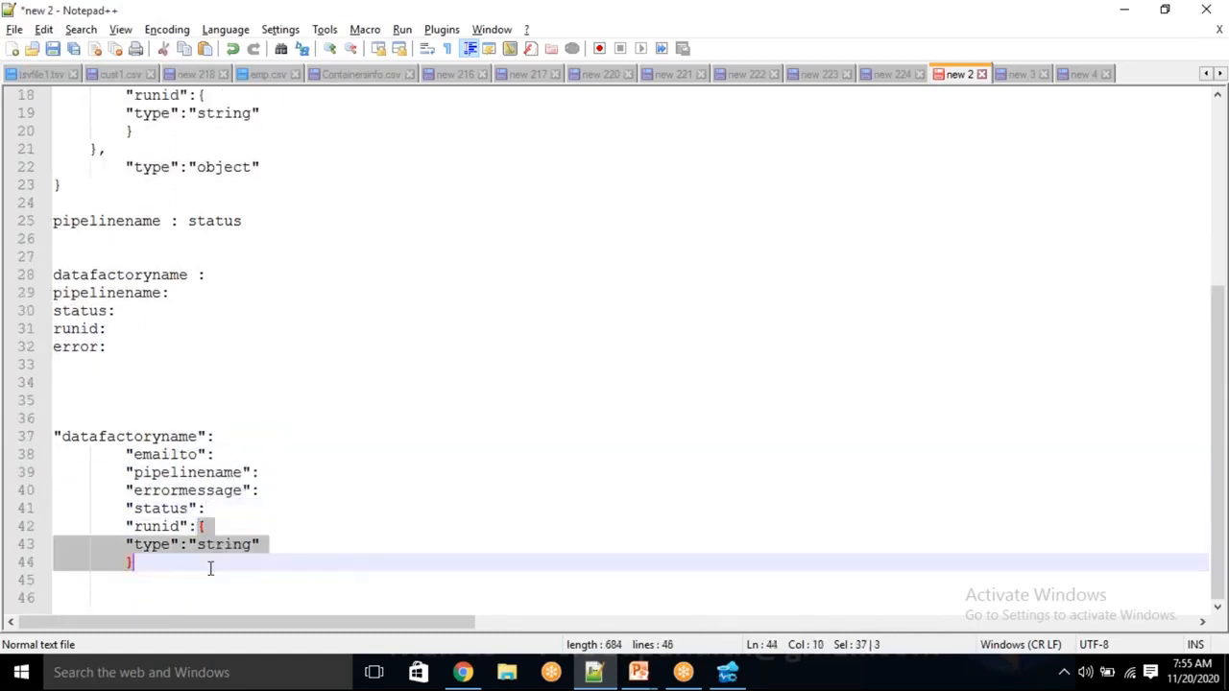
pyautogui.press('Delete')
# Strip the indentation from the six quoted key lines and cut them to the clipboard
pyautogui.click(126, 490)
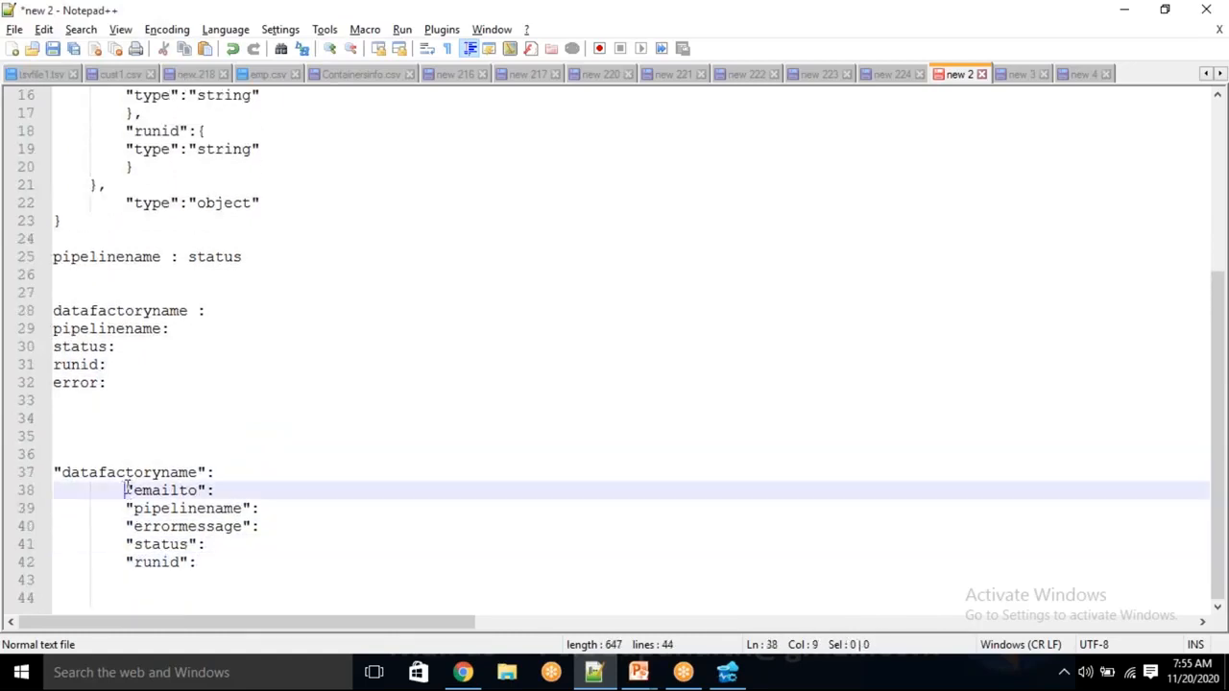
pyautogui.moveTo(124, 489); pyautogui.dragTo(55, 564)
pyautogui.press('Delete')
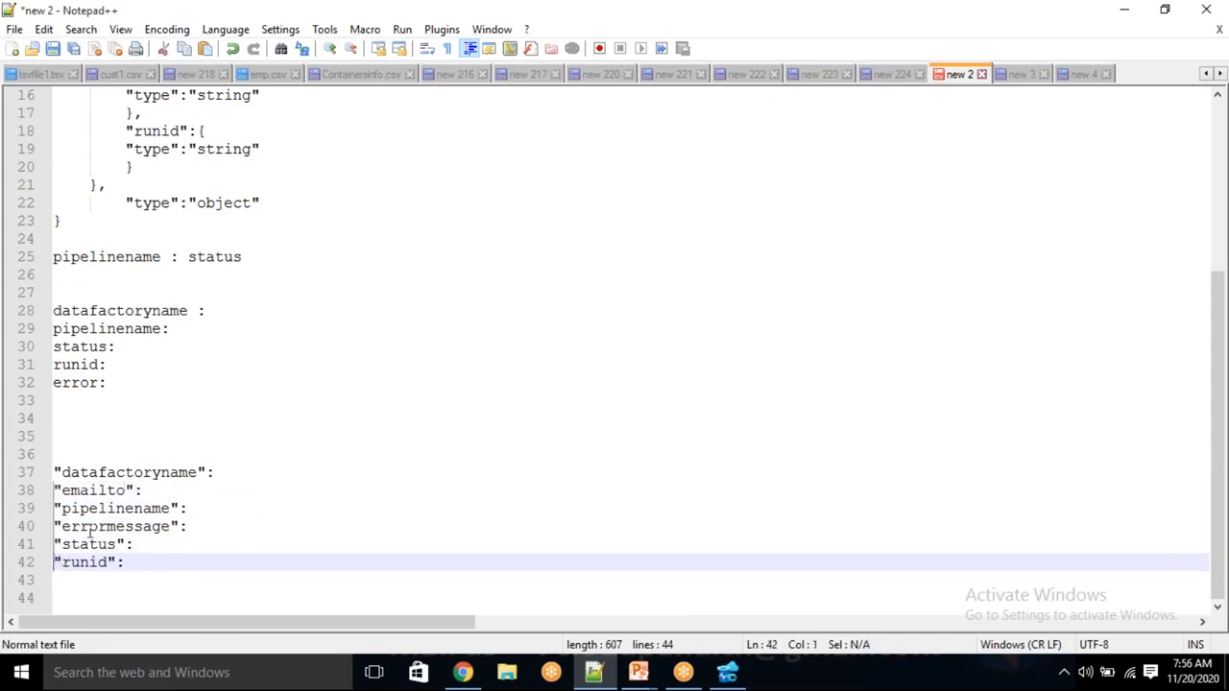
pyautogui.click(217, 471)
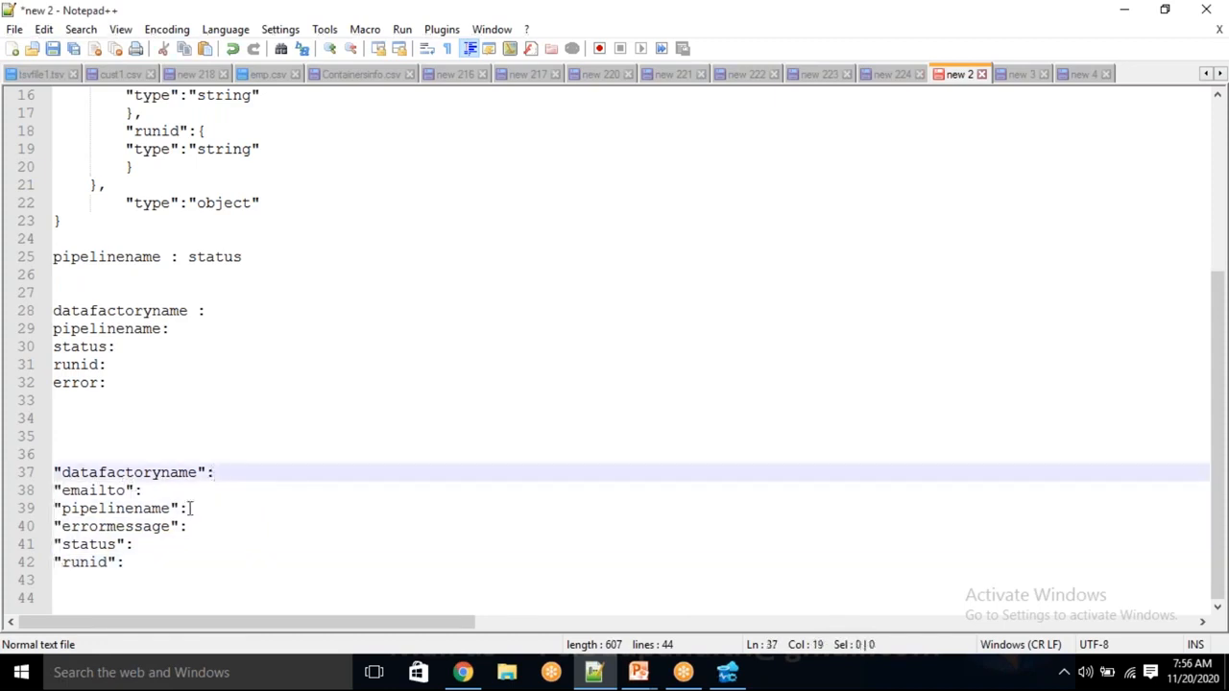
pyautogui.click(178, 490)
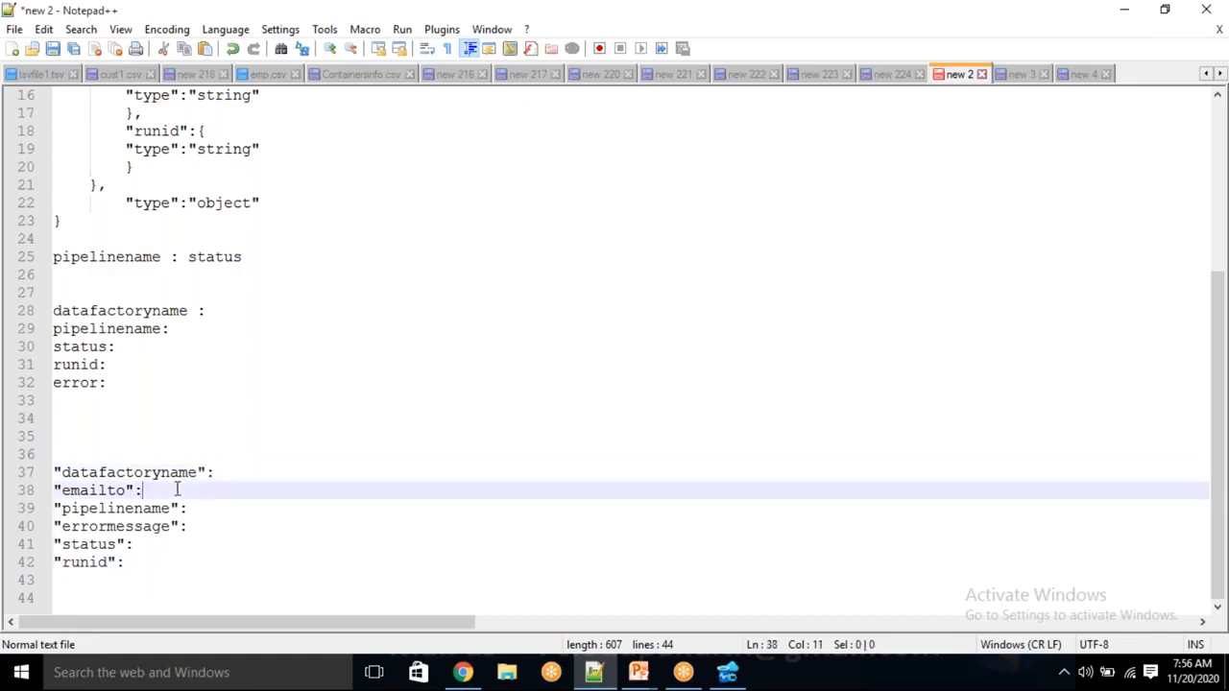
pyautogui.moveTo(140, 562); pyautogui.dragTo(44, 467)
pyautogui.hotkey('ctrl', 'x')
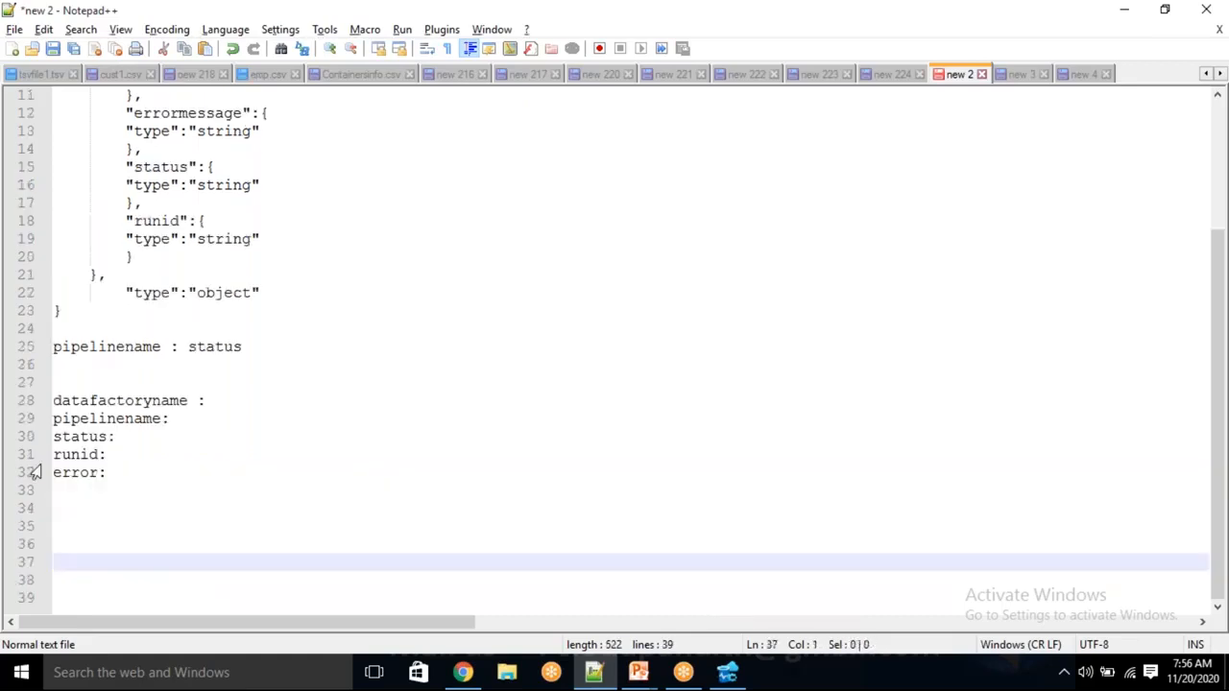
pyautogui.hotkey('alt', 'Tab')
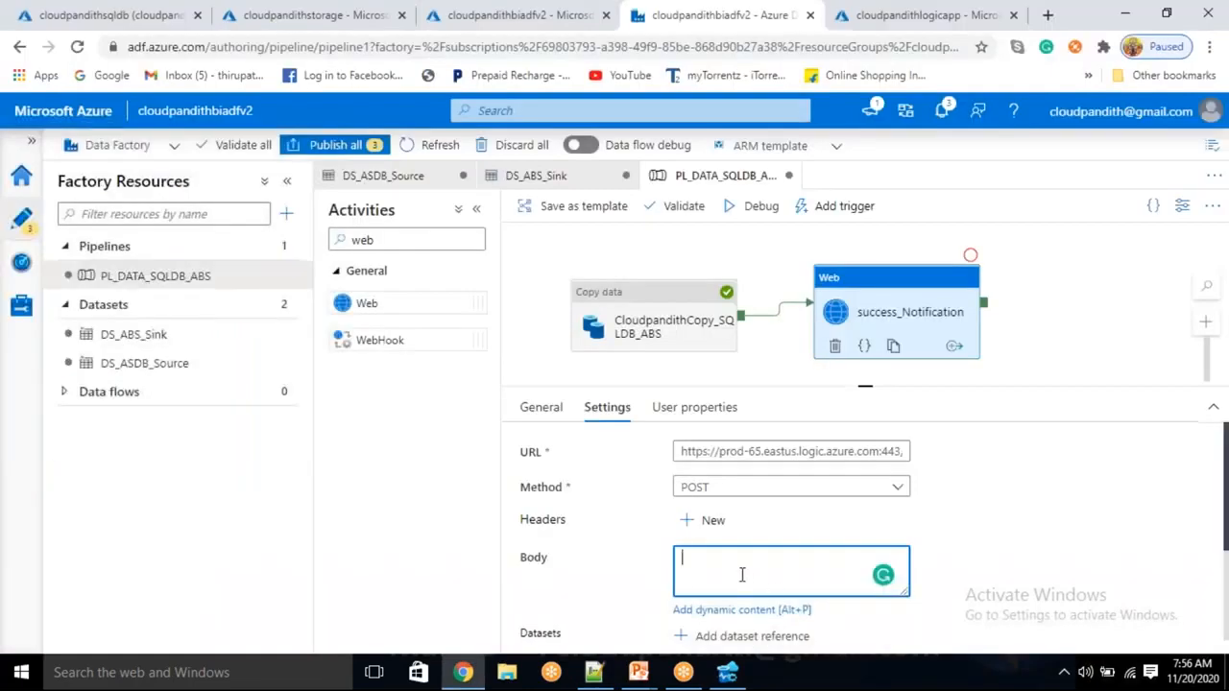
# Undo a paste into the success_Notification Body and restore the six key lines at line 37
pyautogui.hotkey('ctrl', 'v')
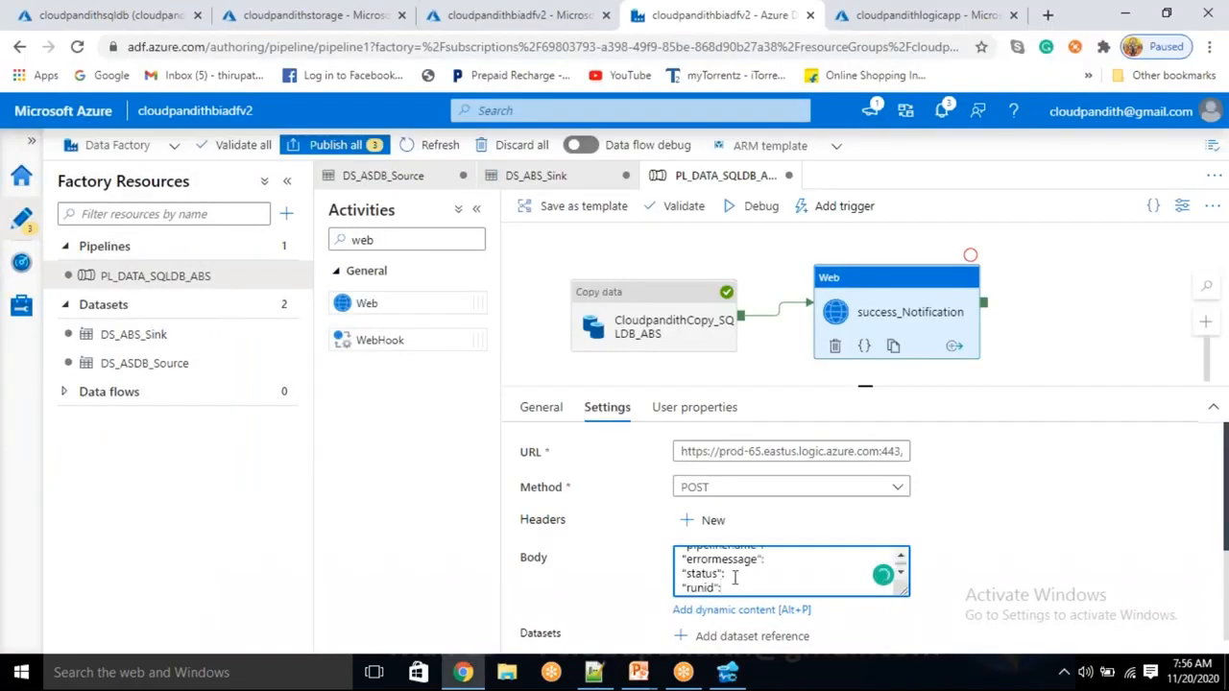
pyautogui.hotkey('ctrl', 'z')
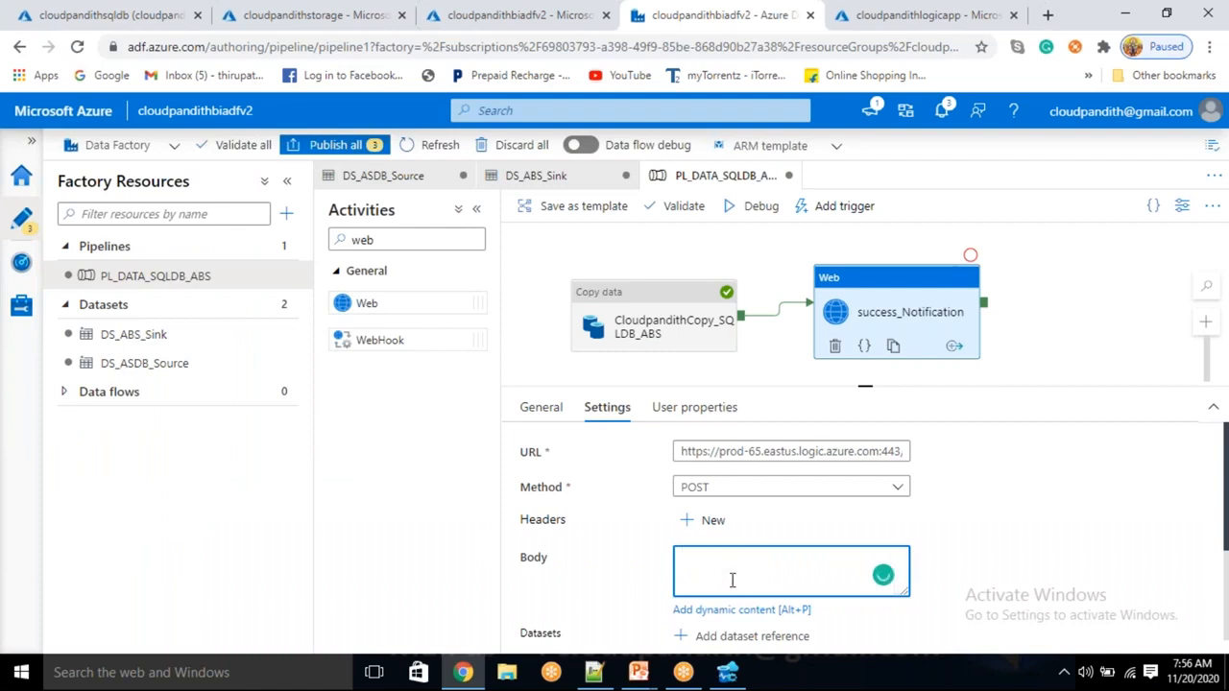
pyautogui.hotkey('alt', 'Tab')
pyautogui.hotkey('ctrl', 'v')
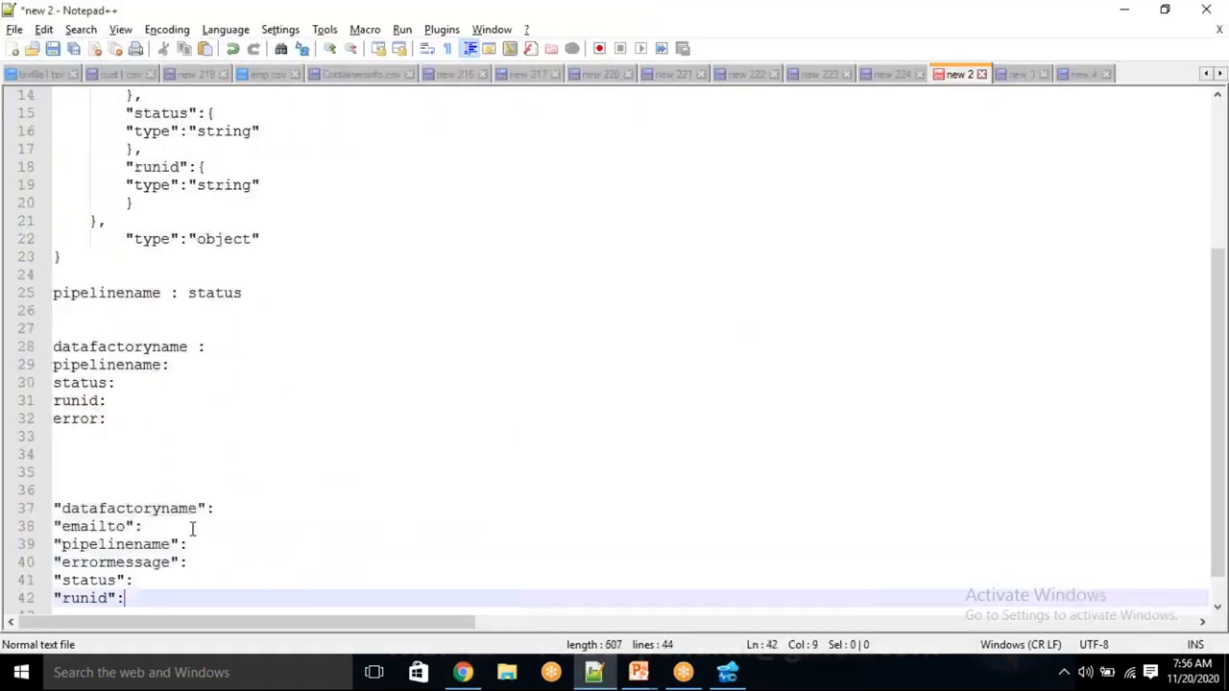
pyautogui.click(258, 507)
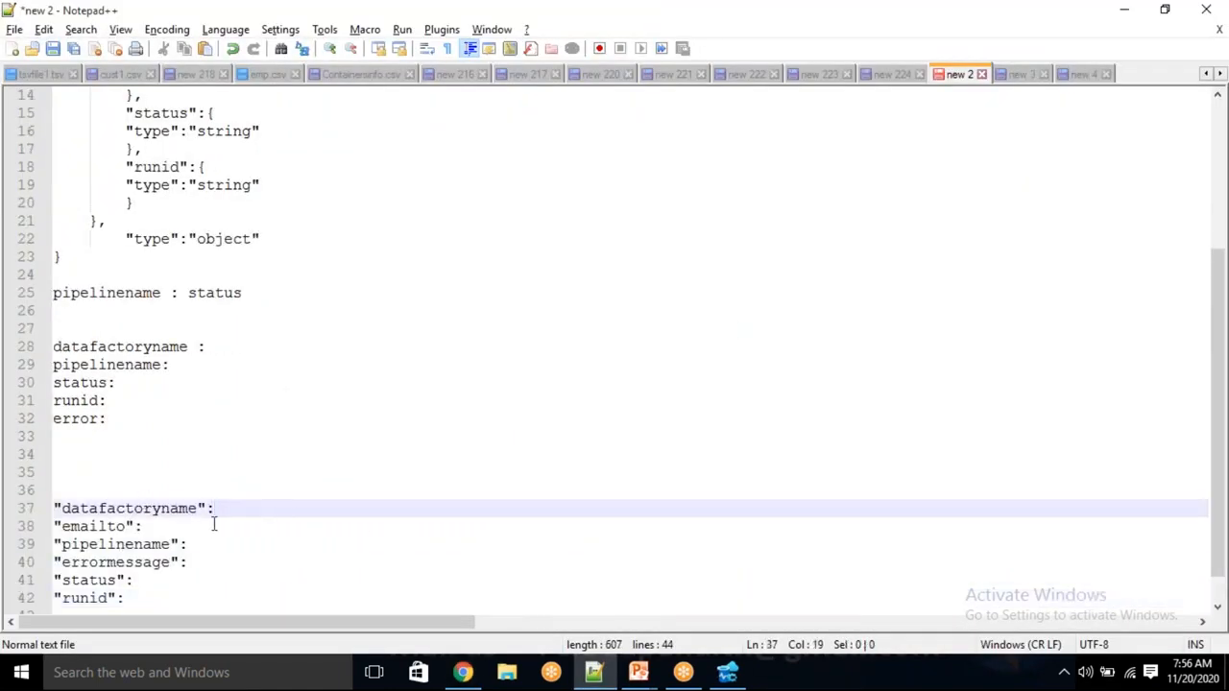
# Set datafactoryname's value to "@{pipeline().DataFactory}" from the Data factory name system variable
pyautogui.hotkey('alt', 'Tab')
pyautogui.hotkey('alt', 'p')
pyautogui.click(719, 412)
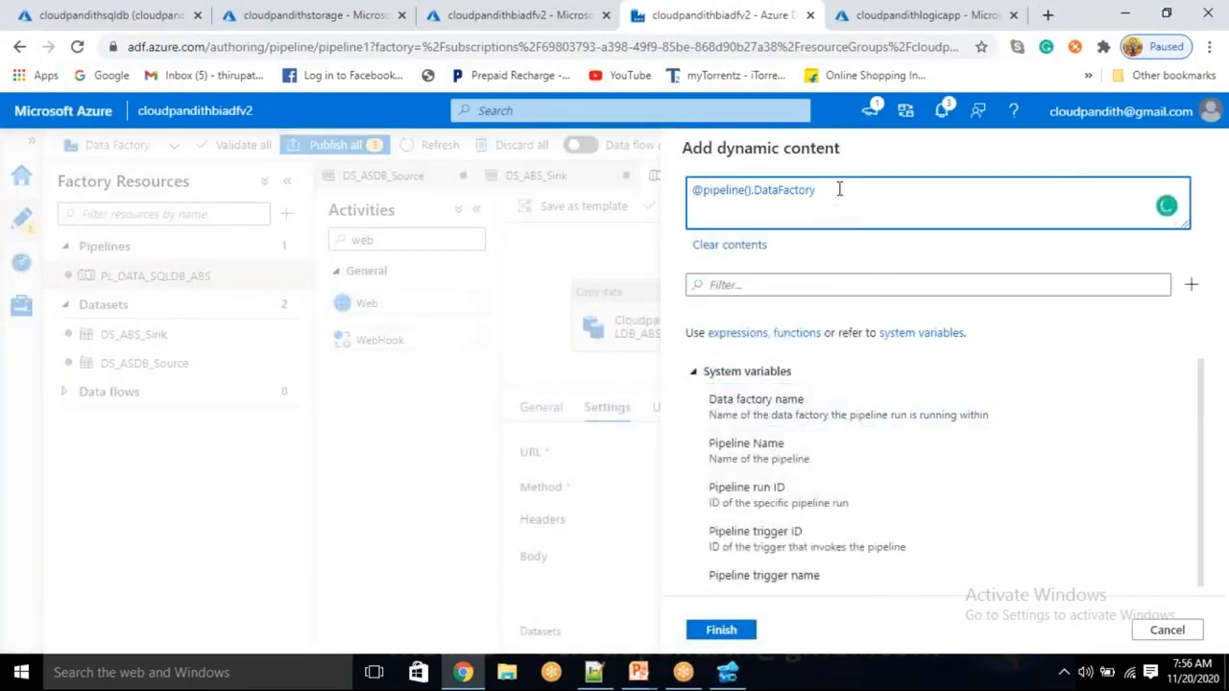
pyautogui.moveTo(836, 188); pyautogui.dragTo(678, 211)
pyautogui.hotkey('ctrl', 'x')
pyautogui.hotkey('alt', 'Tab')
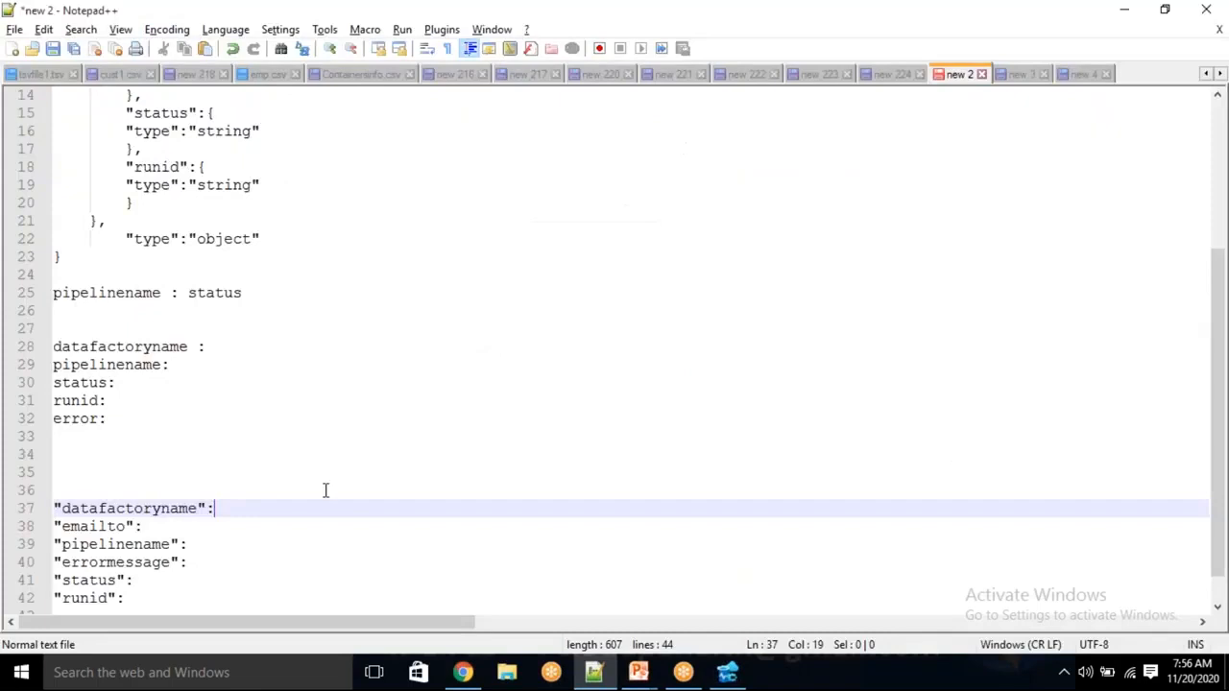
pyautogui.write('""')
pyautogui.press('Left')
pyautogui.hotkey('ctrl', 'v')
pyautogui.press('Left')
pyautogui.press('Left')
pyautogui.write('}')
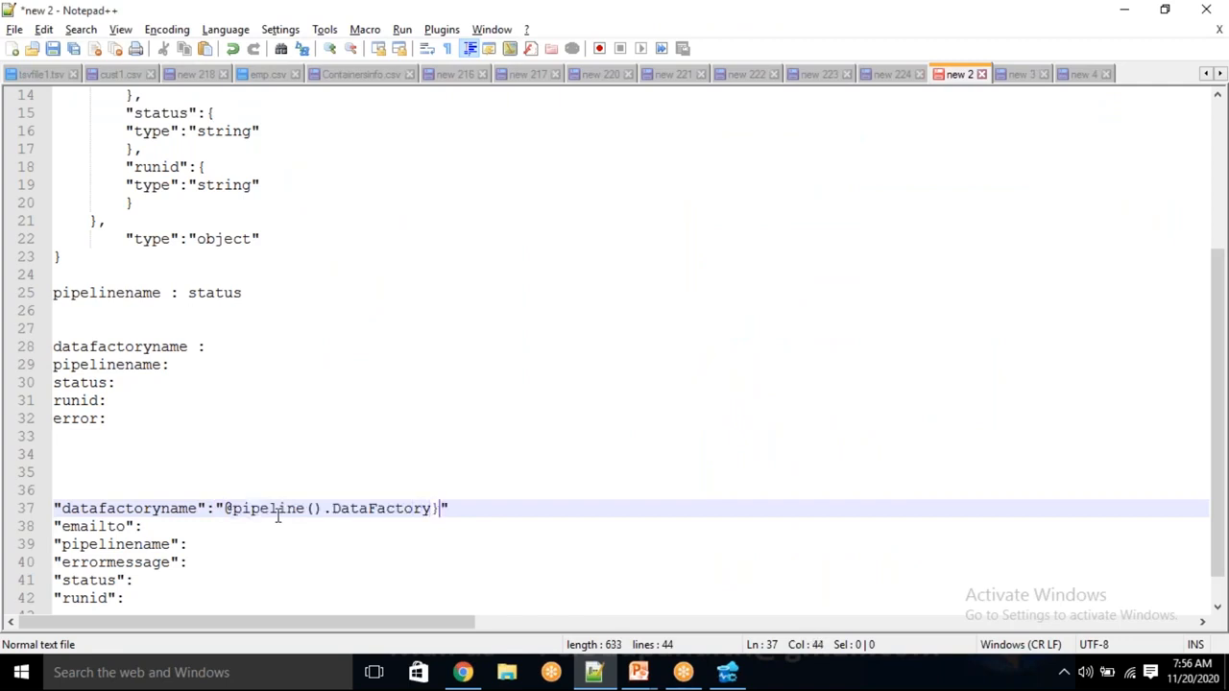
pyautogui.press('Left')
pyautogui.press('Left')
pyautogui.press('Left')
pyautogui.press('Left')
pyautogui.press('Left')
pyautogui.press('Left')
pyautogui.press('Left')
pyautogui.press('Left')
pyautogui.press('Left')
pyautogui.press('Left')
pyautogui.press('Left')
pyautogui.press('Left')
pyautogui.press('Left')
pyautogui.press('Left')
pyautogui.press('Left')
pyautogui.press('Left')
pyautogui.press('Left')
pyautogui.press('Left')
pyautogui.press('Left')
pyautogui.press('Left')
pyautogui.write('{')
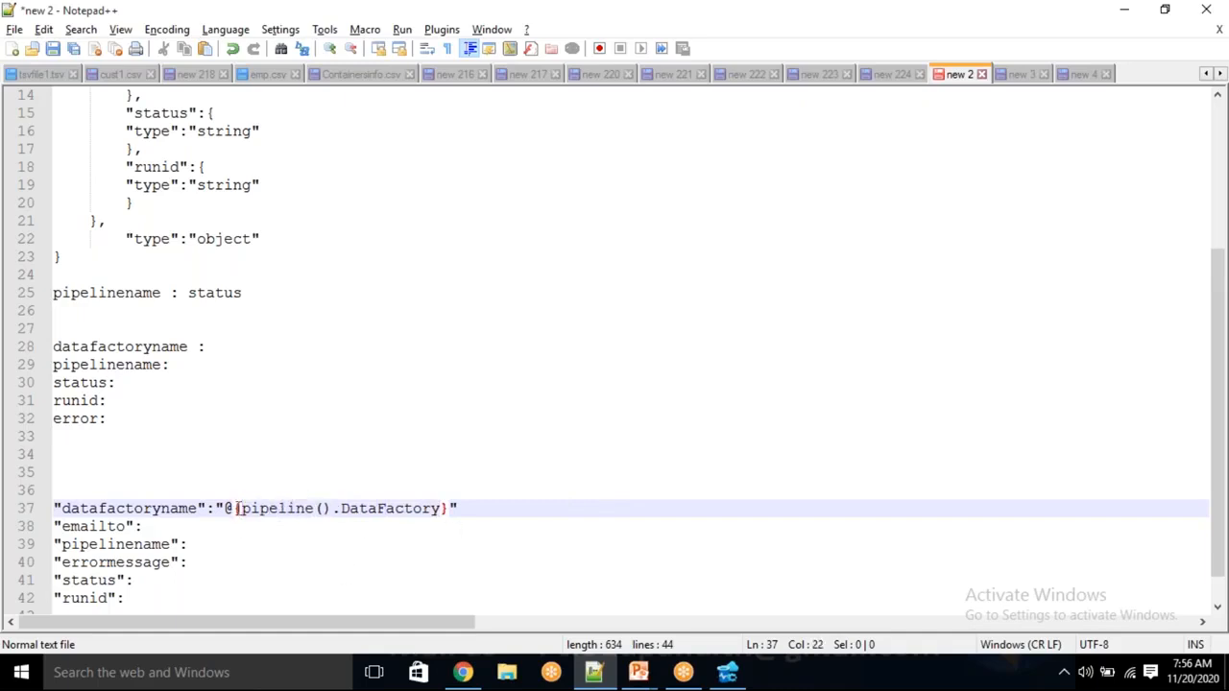
# Give the emailto and pipelinename keys empty "" values
pyautogui.moveTo(244, 511); pyautogui.dragTo(286, 514)
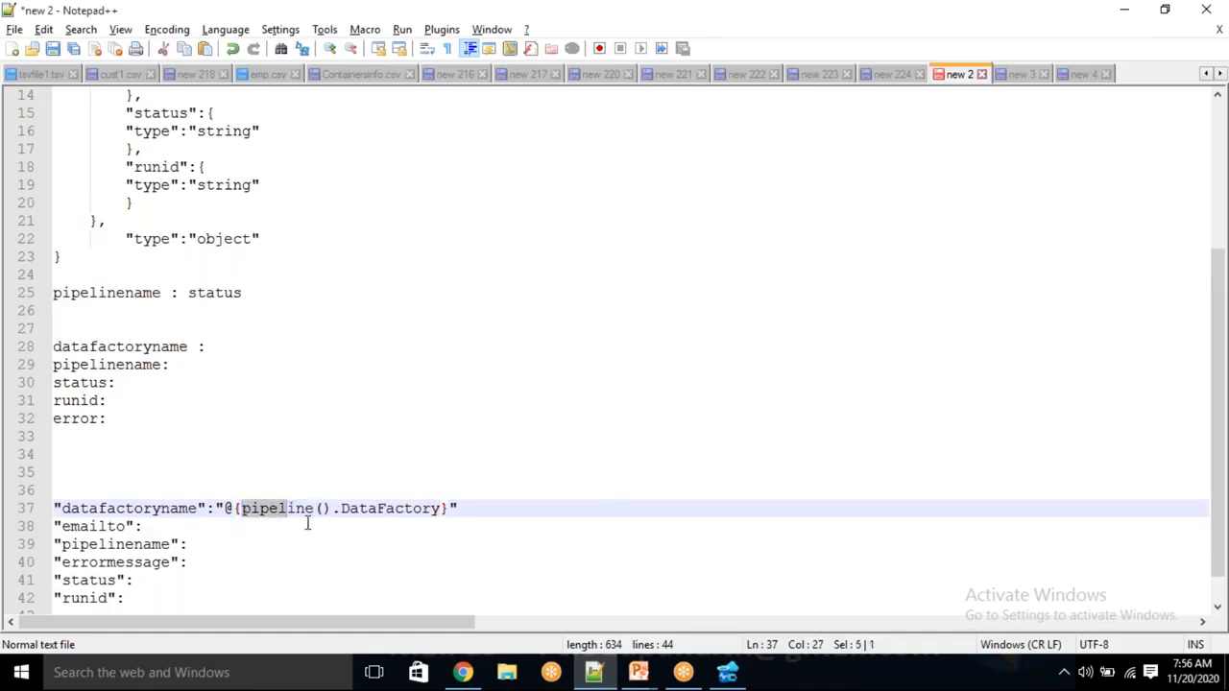
pyautogui.doubleClick(137, 512)
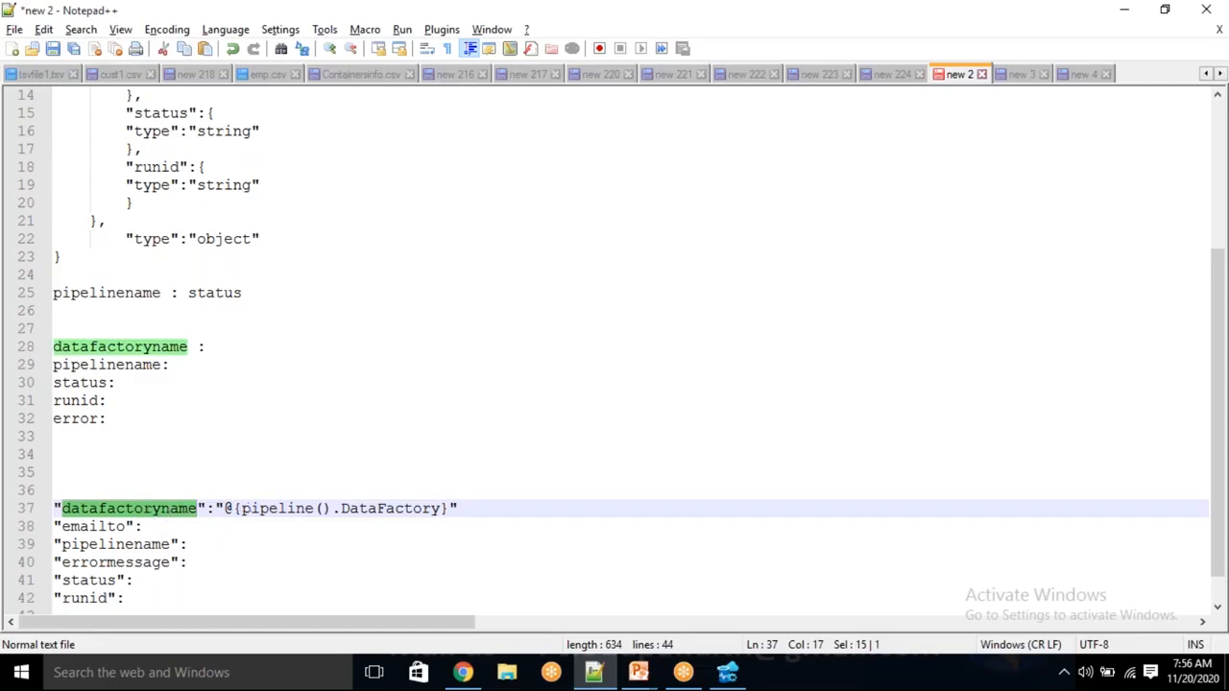
pyautogui.click(161, 527)
pyautogui.write('""')
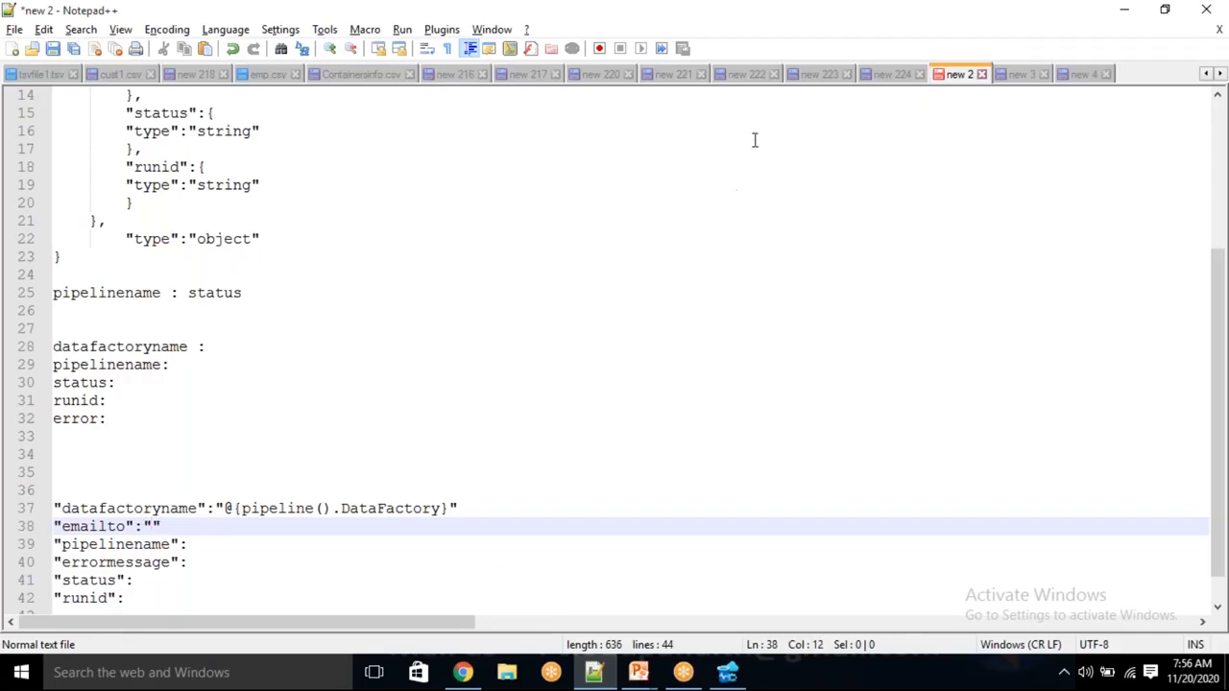
pyautogui.click(223, 546)
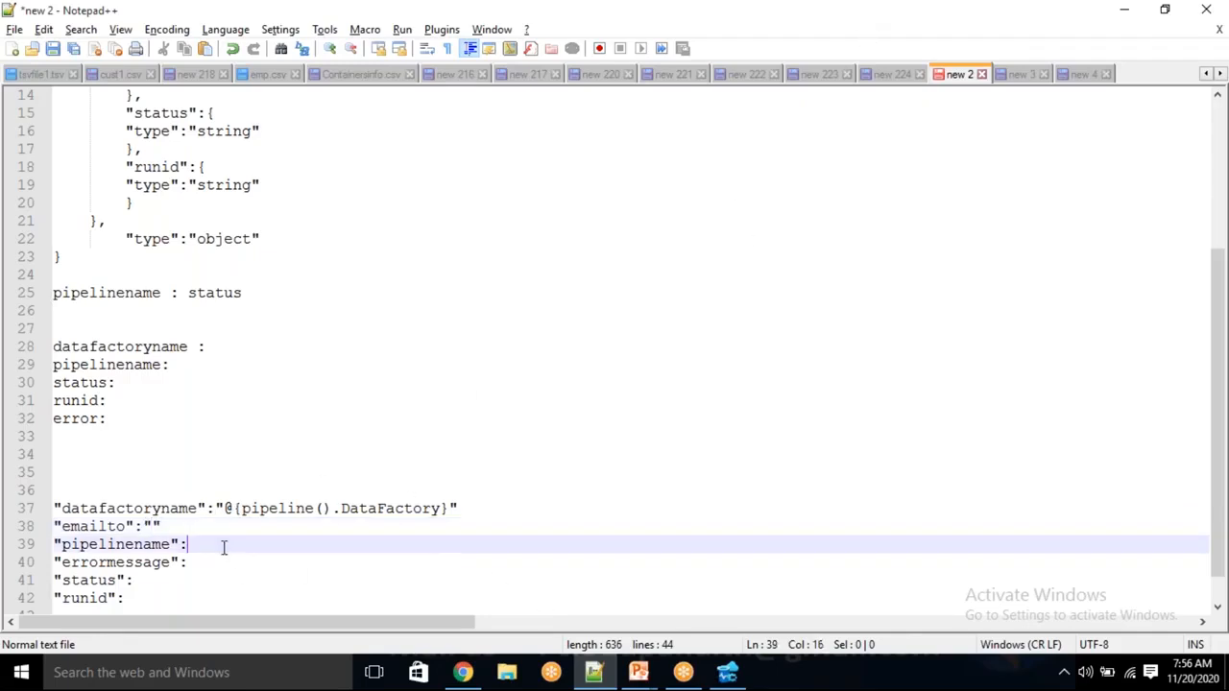
pyautogui.write('""')
pyautogui.press('Left')
# Set pipelinename to @{pipeline().Pipeline} and errormessage to "Pipeline Succeeded!" in the Notepad++ draft
pyautogui.click(463, 672)
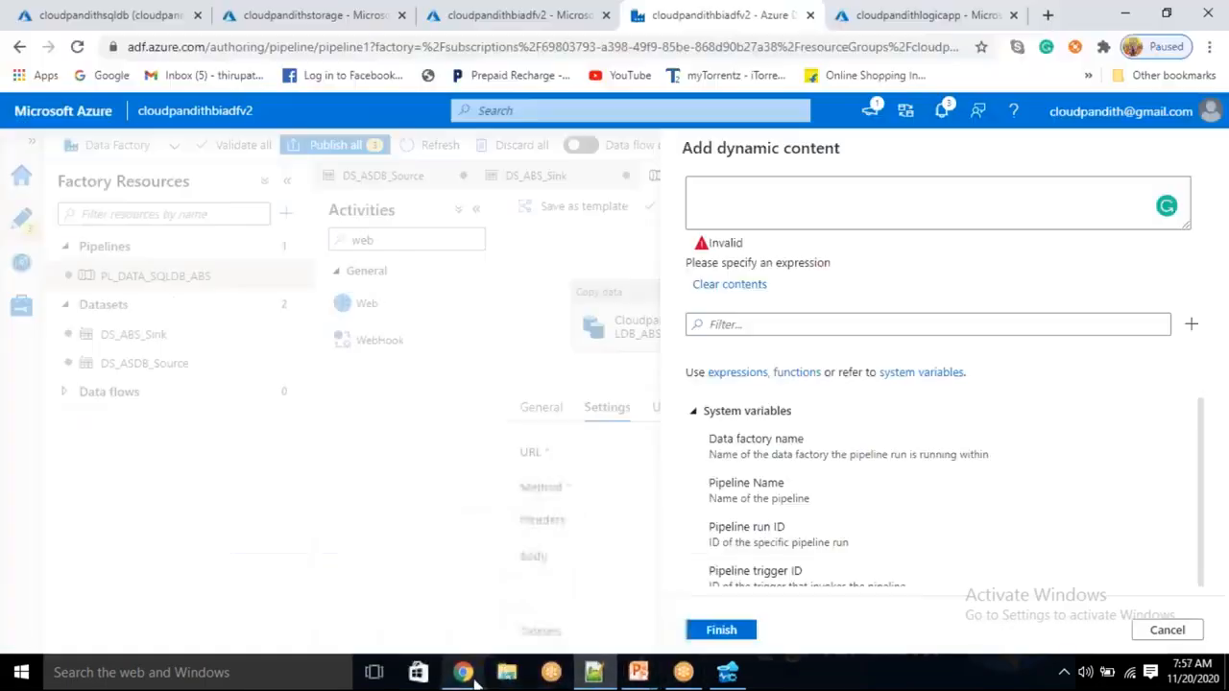
pyautogui.click(759, 482)
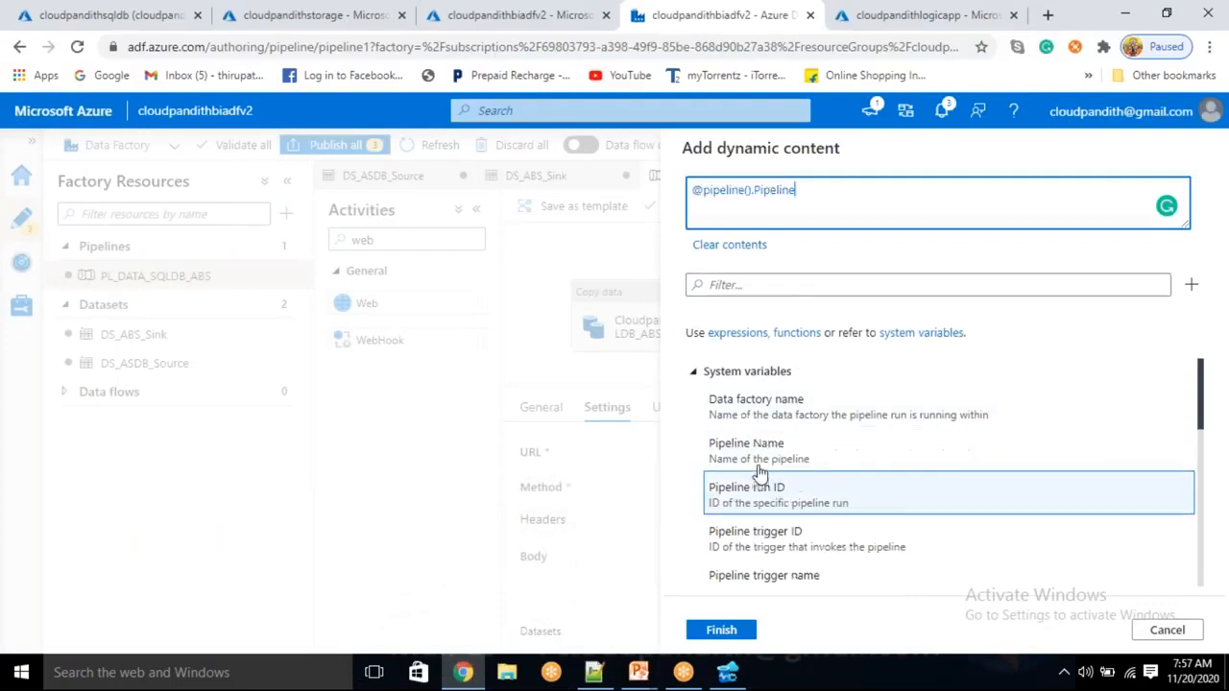
pyautogui.moveTo(806, 188); pyautogui.dragTo(661, 192)
pyautogui.hotkey('ctrl', 'x')
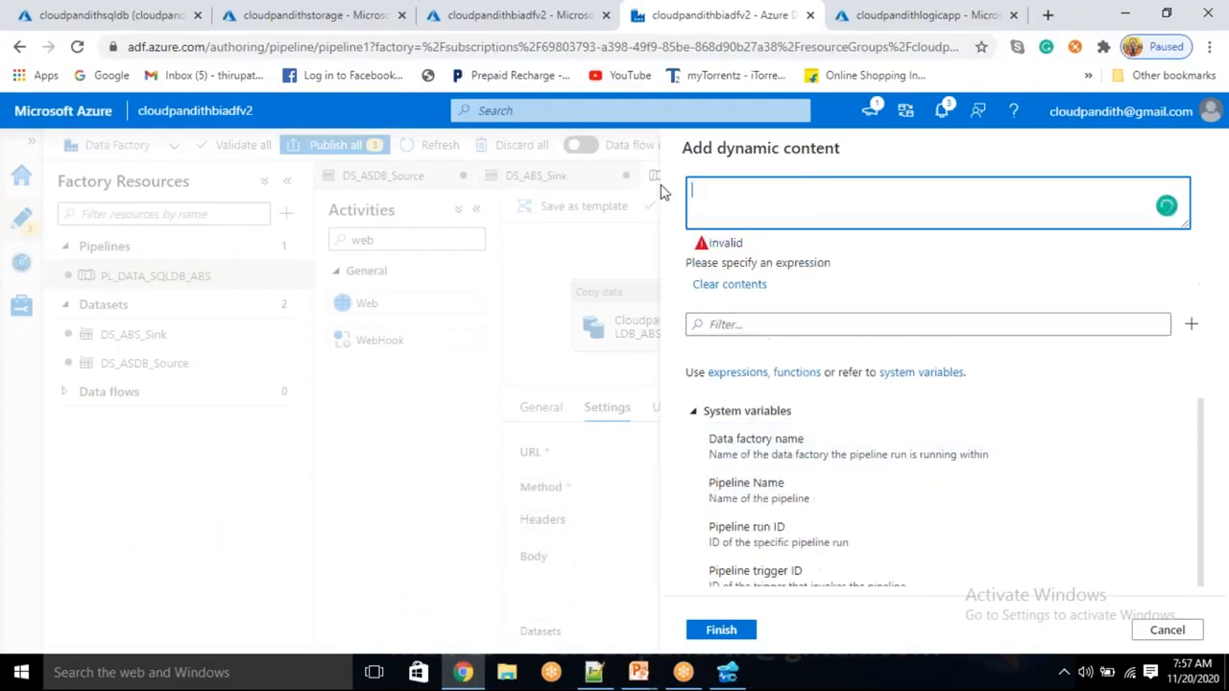
pyautogui.hotkey('alt', 'Tab')
pyautogui.hotkey('ctrl', 'v')
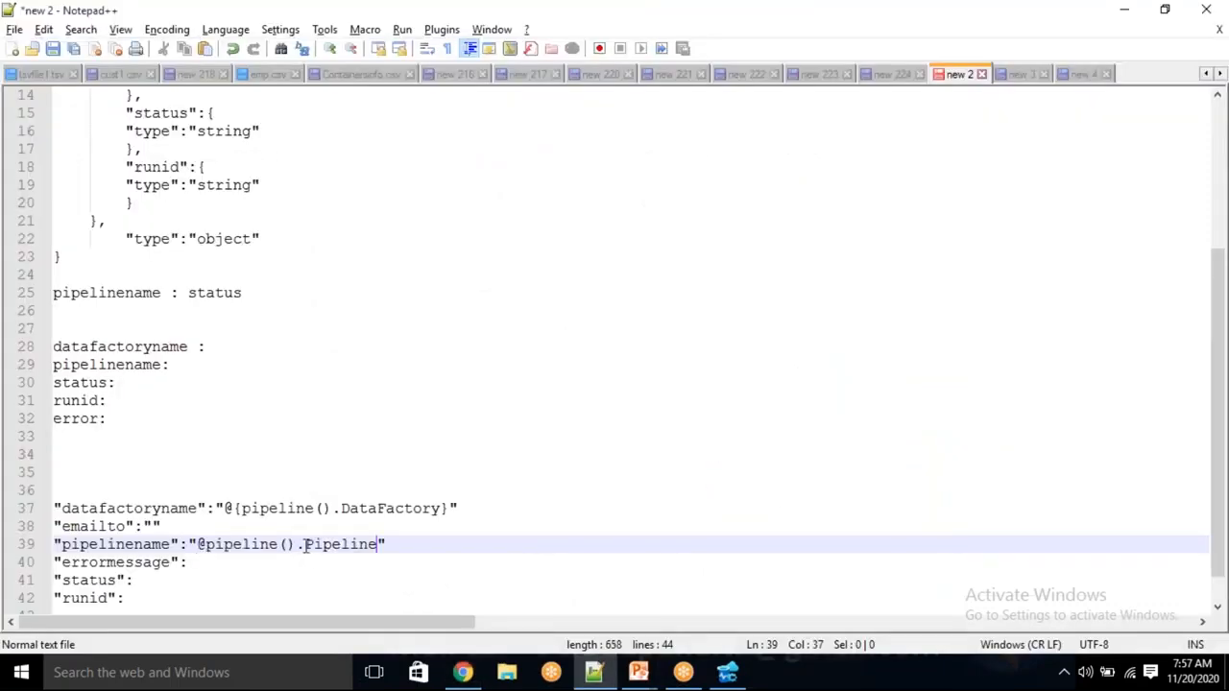
pyautogui.write('}')
pyautogui.press('Left')
pyautogui.press('Left')
pyautogui.press('Left')
pyautogui.press('Left')
pyautogui.press('Left')
pyautogui.press('Left')
pyautogui.press('Left')
pyautogui.press('Left')
pyautogui.press('Left')
pyautogui.press('Left')
pyautogui.press('Left')
pyautogui.press('Left')
pyautogui.press('Left')
pyautogui.press('Left')
pyautogui.press('Left')
pyautogui.press('Left')
pyautogui.press('Left')
pyautogui.press('Left')
pyautogui.write('{')
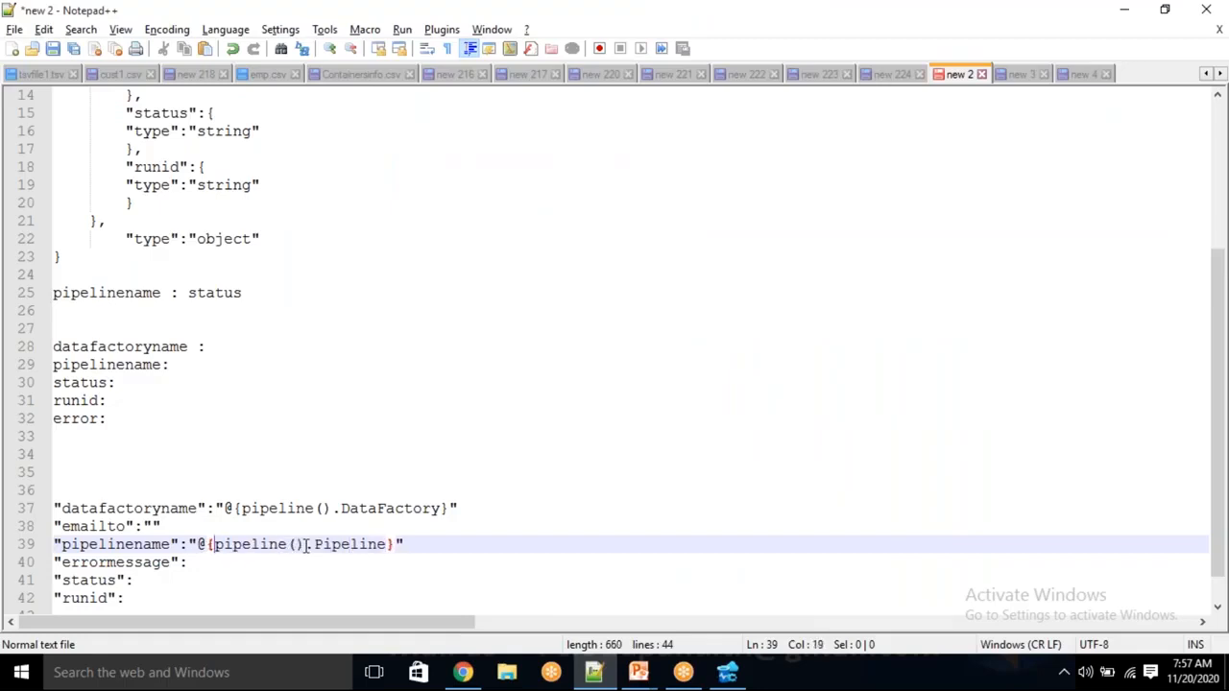
pyautogui.click(217, 563)
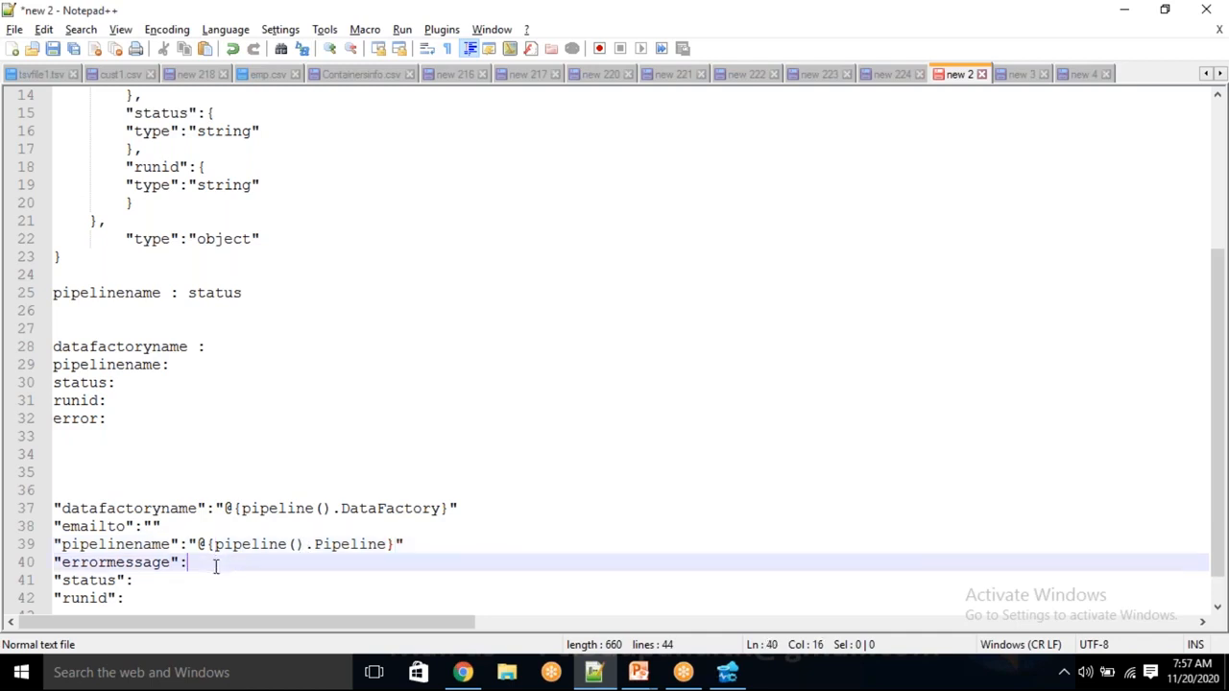
pyautogui.write('":"')
pyautogui.write('Pipeline S')
pyautogui.write('ucceed')
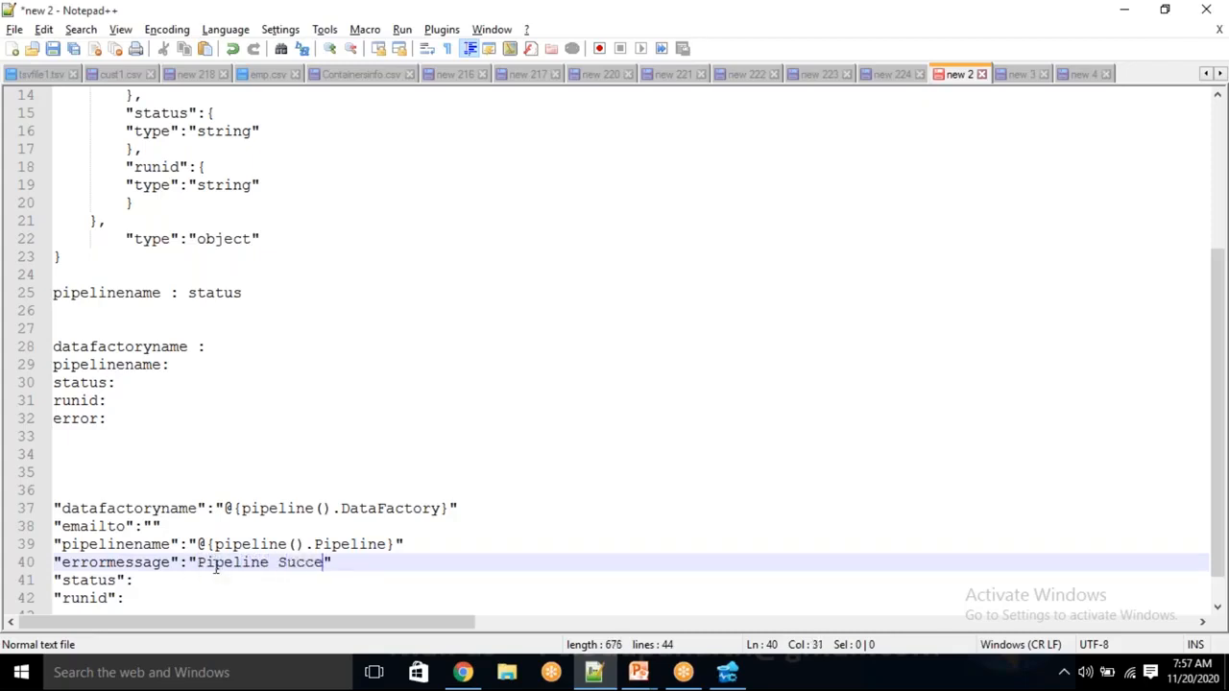
pyautogui.write('ed!')
# Set runid to "@{pipeline().RunId}" using the run ID expression from Data Factory
pyautogui.click(148, 585)
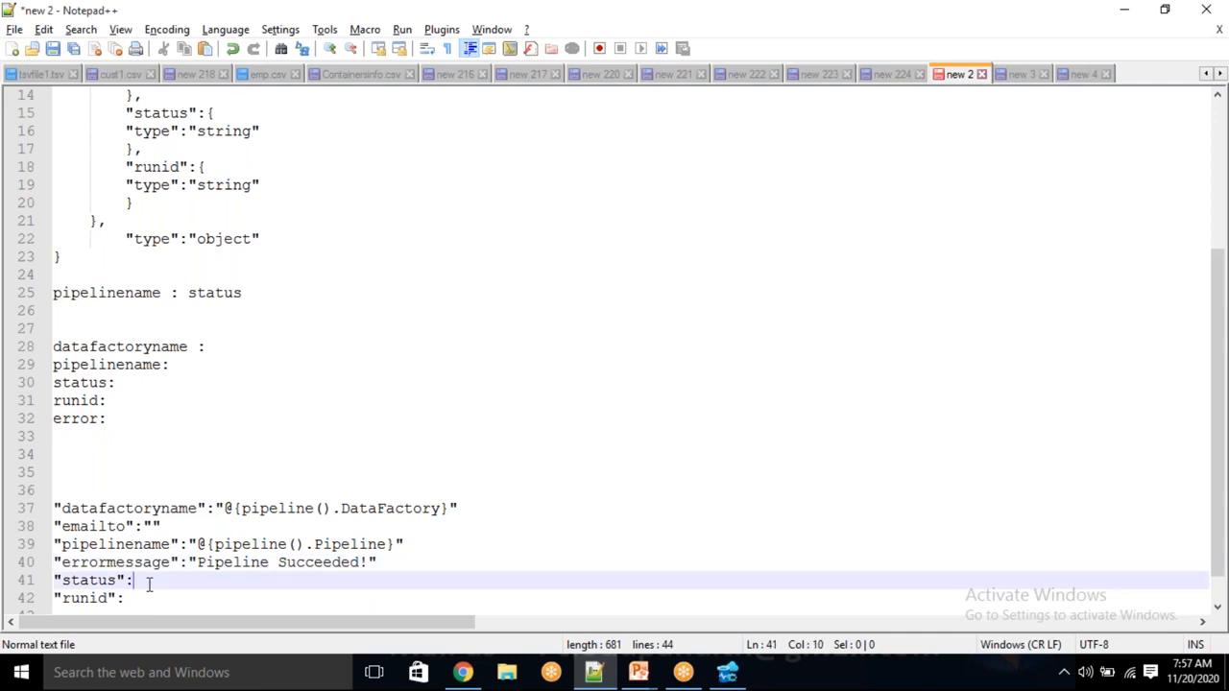
pyautogui.click(145, 597)
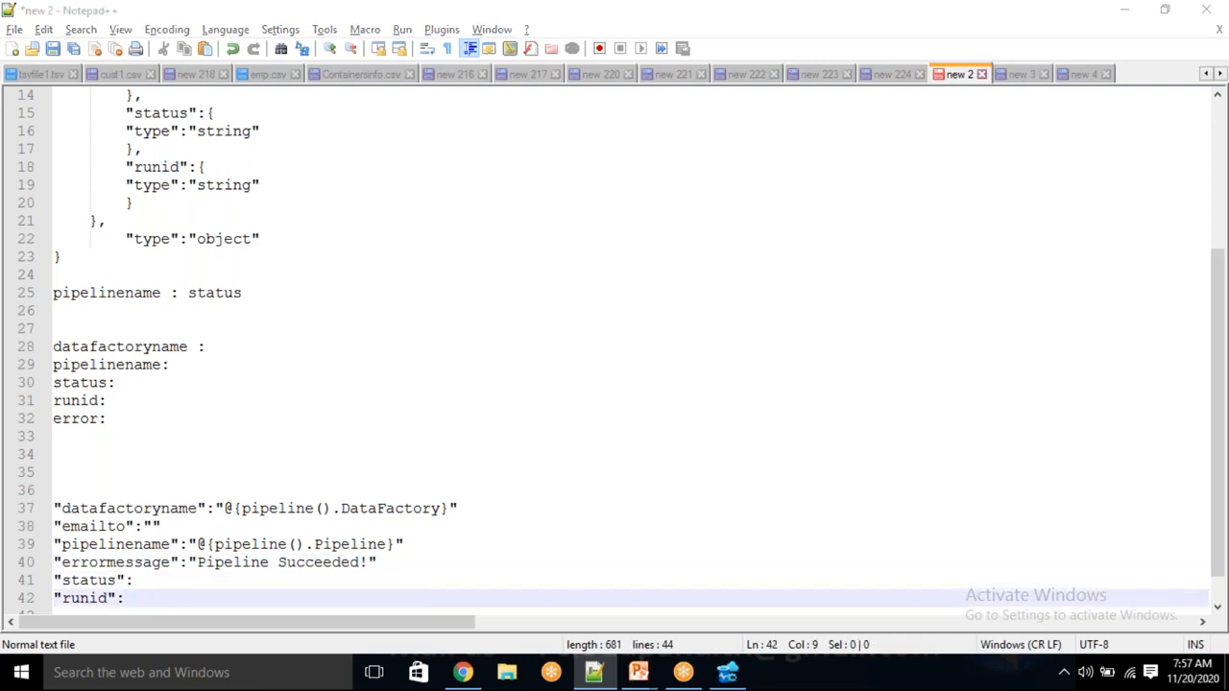
pyautogui.hotkey('alt', 'Tab')
pyautogui.click(817, 524)
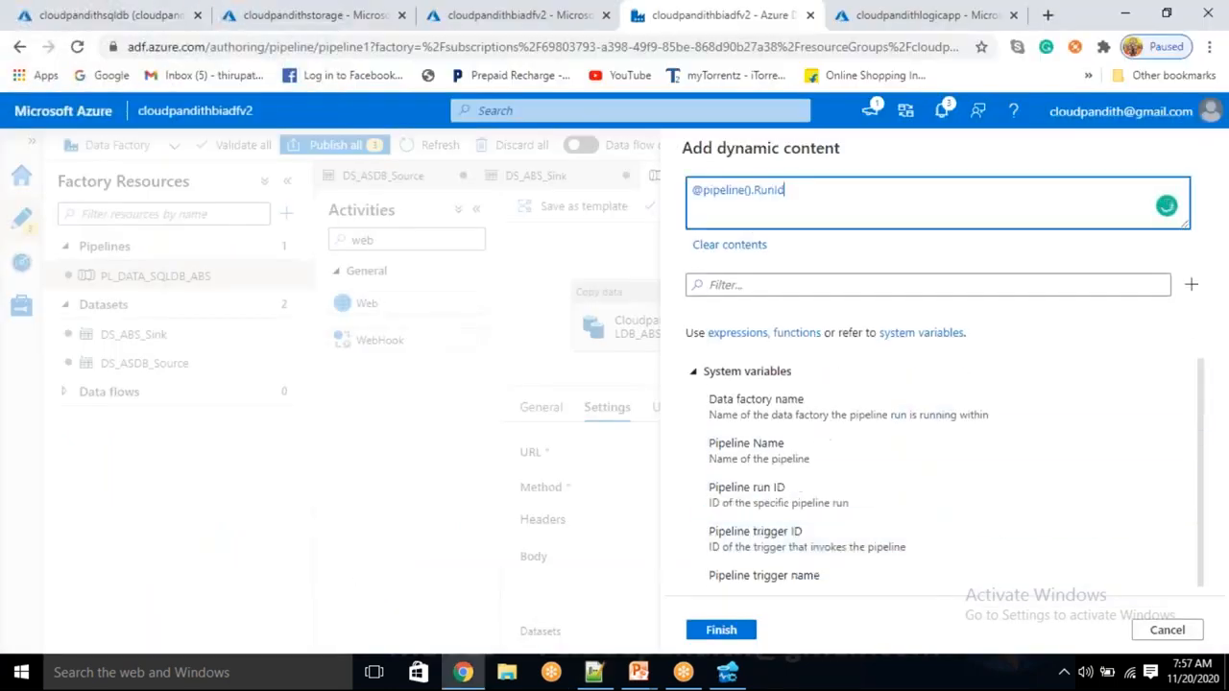
pyautogui.moveTo(785, 191); pyautogui.dragTo(693, 188)
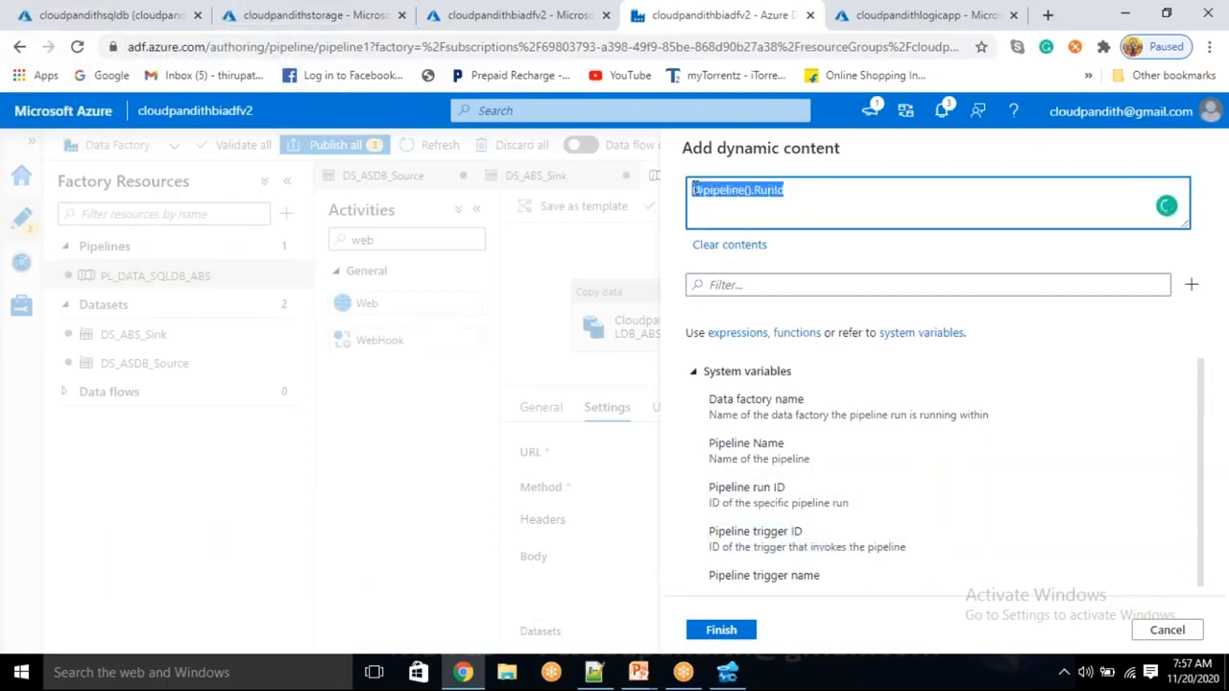
pyautogui.hotkey('ctrl', 'x')
pyautogui.hotkey('alt', 'Tab')
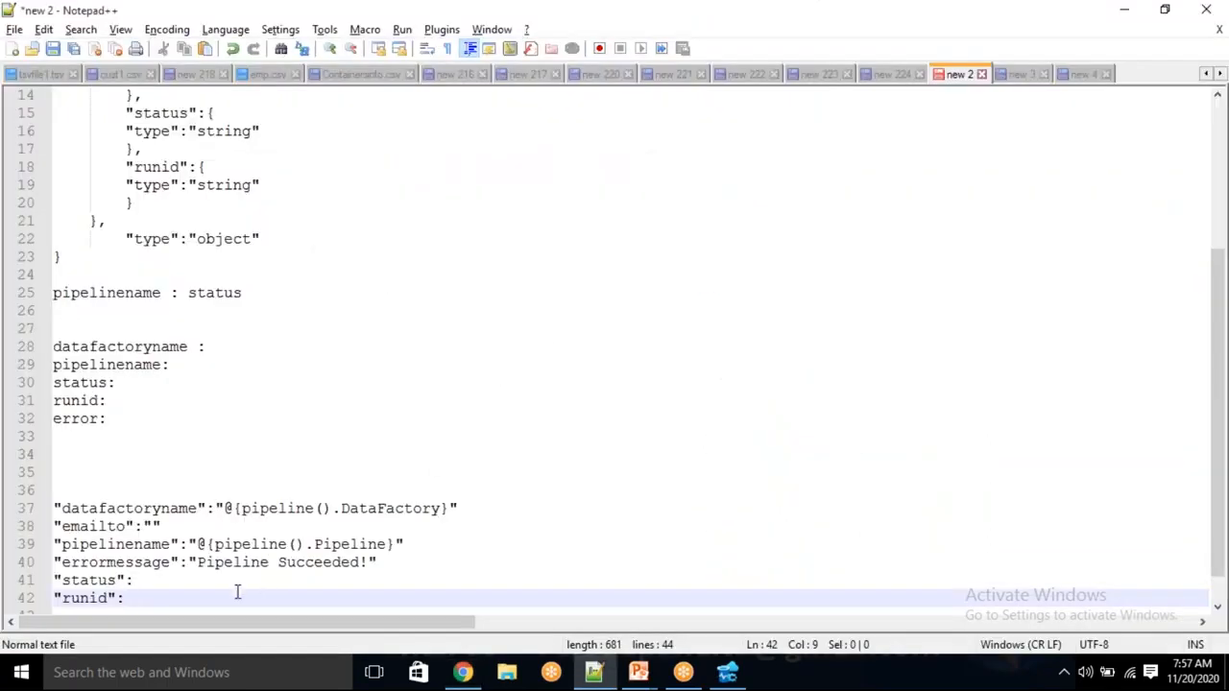
pyautogui.hotkey('ctrl', 'v')
pyautogui.write('}')
pyautogui.press('Left')
pyautogui.press('Left')
pyautogui.press('Left')
pyautogui.press('Left')
pyautogui.press('Left')
pyautogui.press('Left')
pyautogui.press('Left')
pyautogui.press('Left')
pyautogui.press('Left')
pyautogui.press('Left')
pyautogui.press('Left')
pyautogui.press('Left')
pyautogui.press('Left')
pyautogui.press('Left')
pyautogui.press('Left')
pyautogui.press('Left')
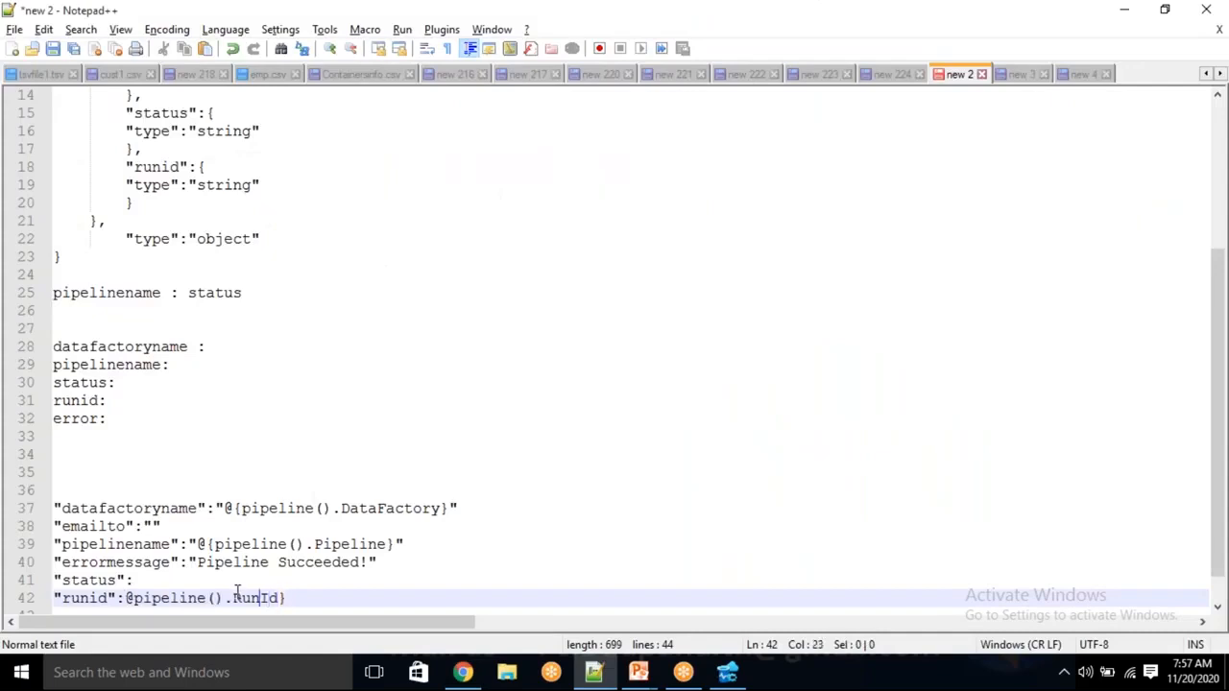
pyautogui.write('{')
pyautogui.press('Left')
pyautogui.press('Left')
pyautogui.write('"')
pyautogui.press('End')
pyautogui.write('"')
# Fill the emailto value with the recipient's e-mail address, removing stray spaces
pyautogui.press('Up')
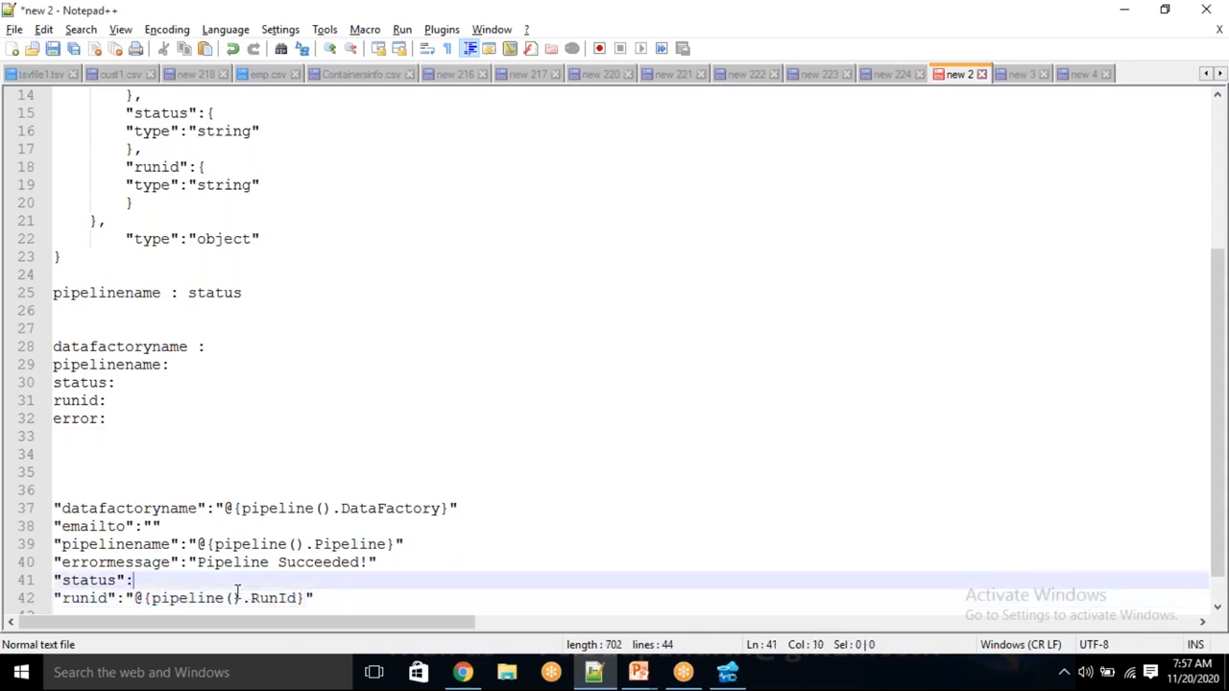
pyautogui.press('Up')
pyautogui.press('Up')
pyautogui.press('Up')
pyautogui.press('End')
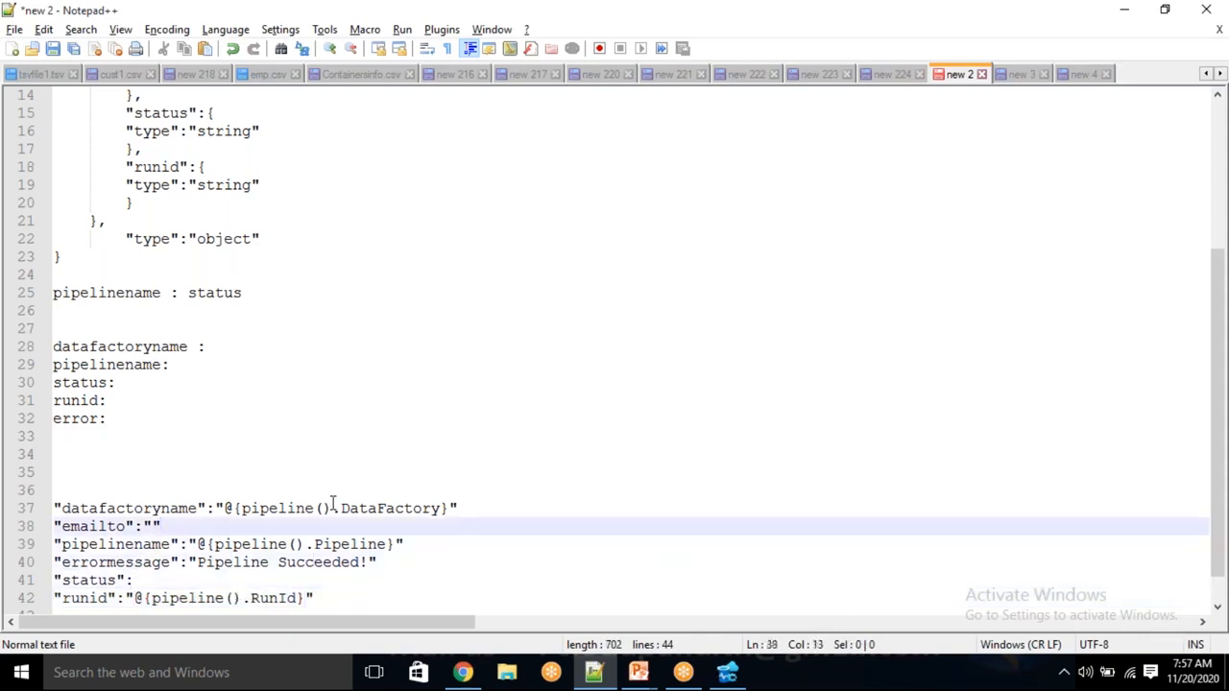
pyautogui.click(863, 26)
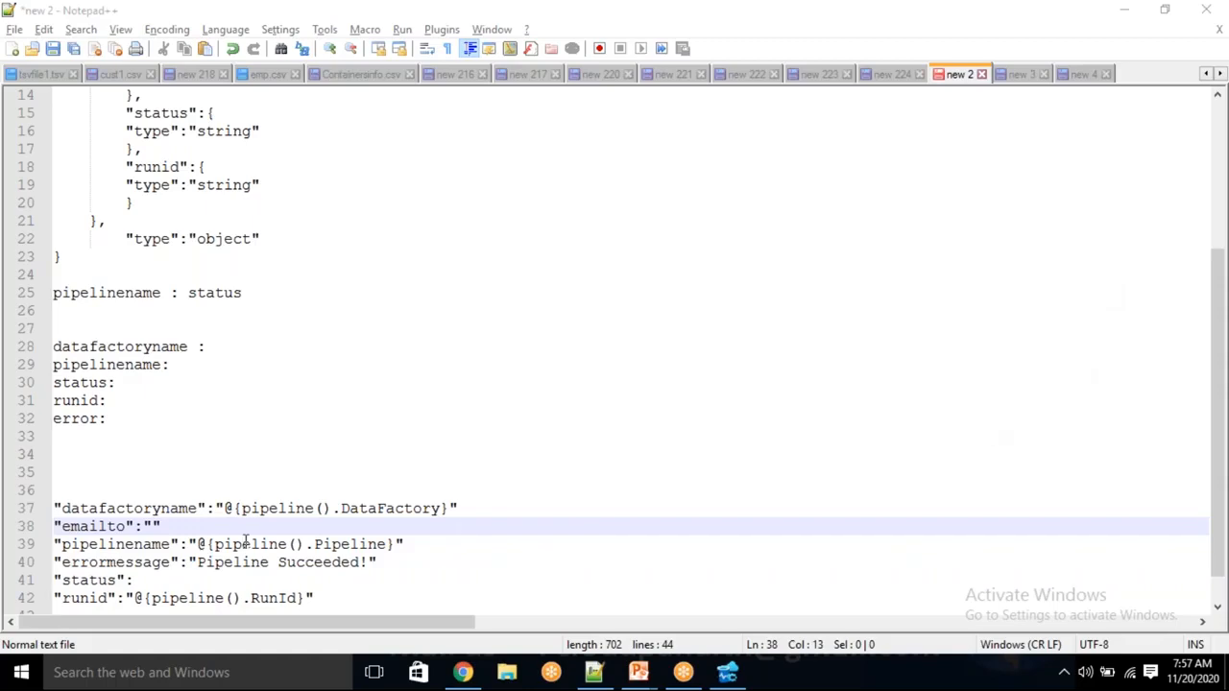
pyautogui.click(154, 527)
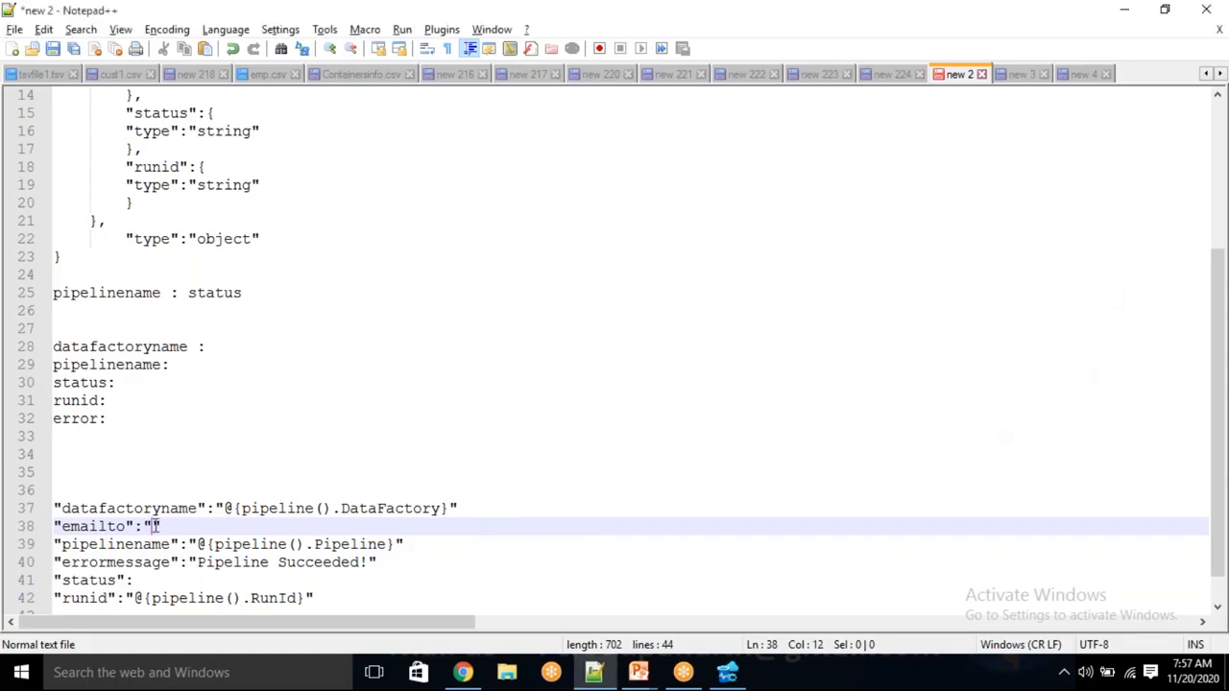
pyautogui.hotkey('ctrl', 'v')
pyautogui.press('BackSpace')
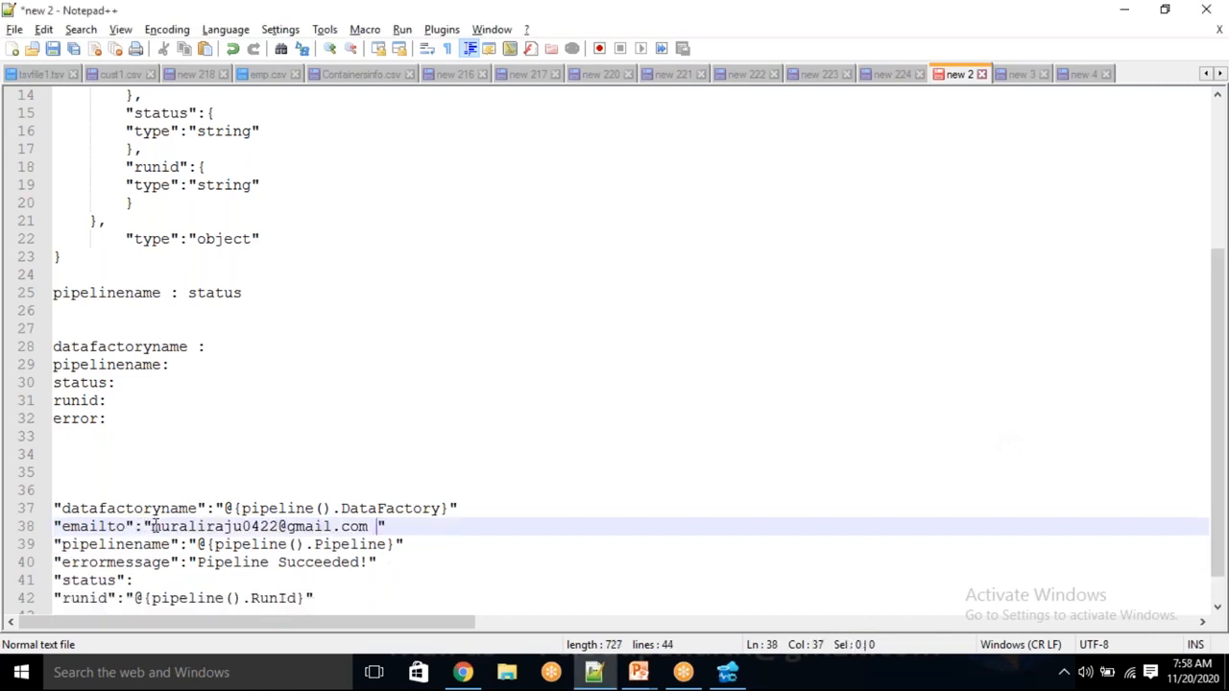
pyautogui.press('BackSpace')
pyautogui.click(147, 581)
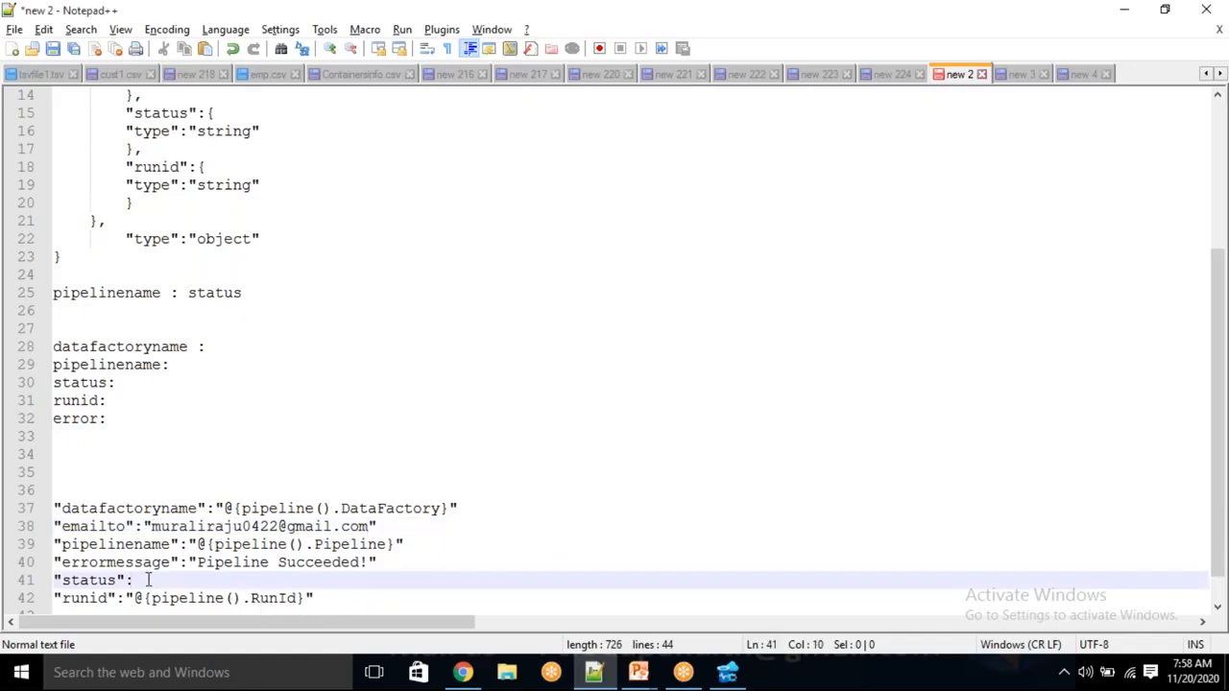
pyautogui.hotkey('alt', 'Tab')
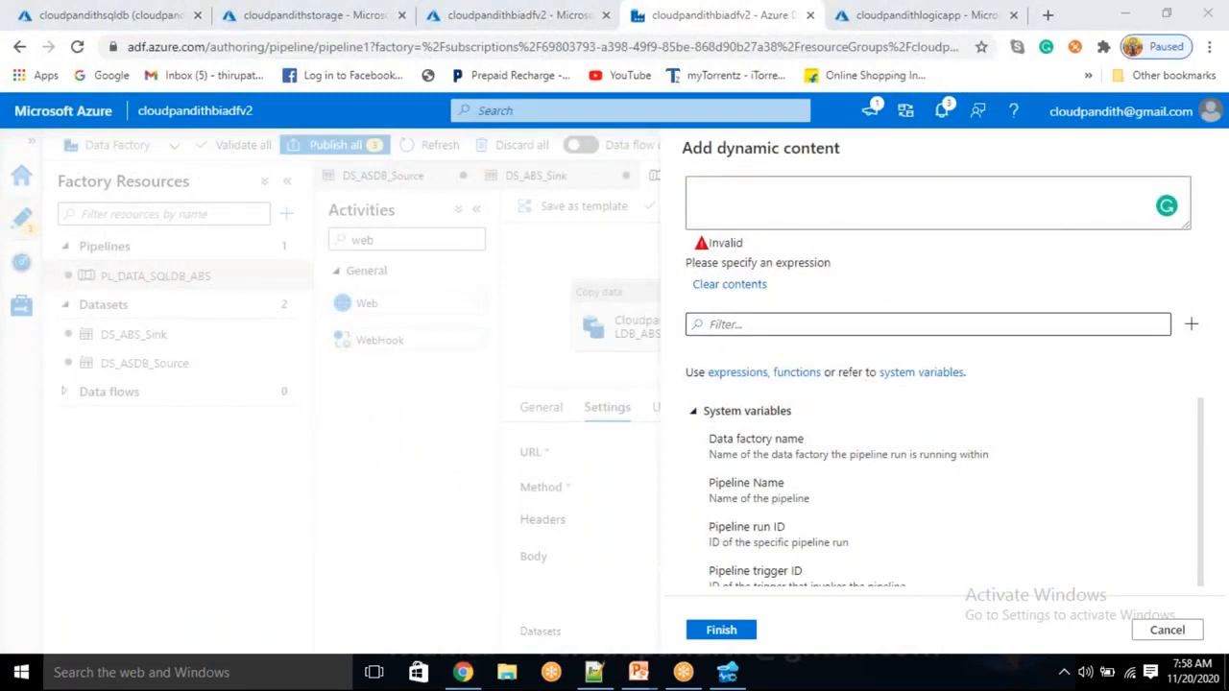
# Set status to @{activity('CloudpandithCopy_SQLDB_ABS').status} in the JSON draft
pyautogui.scroll(-10, 783, 562)
pyautogui.scroll(-2, 782, 562)
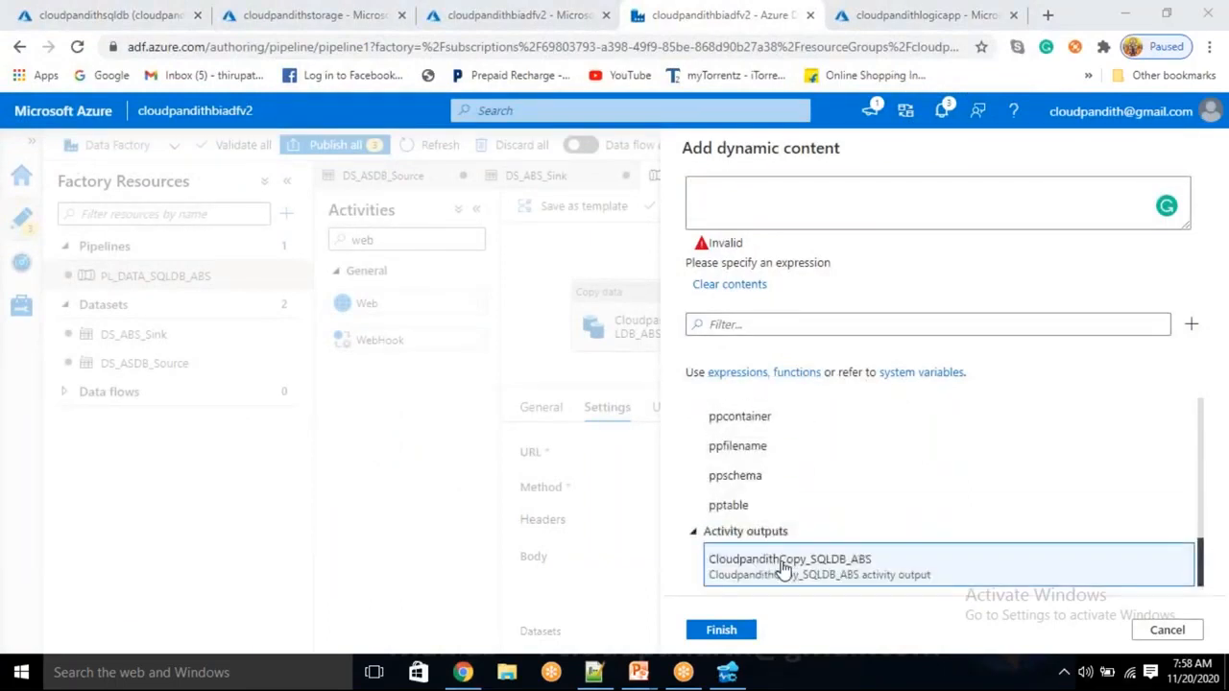
pyautogui.click(782, 566)
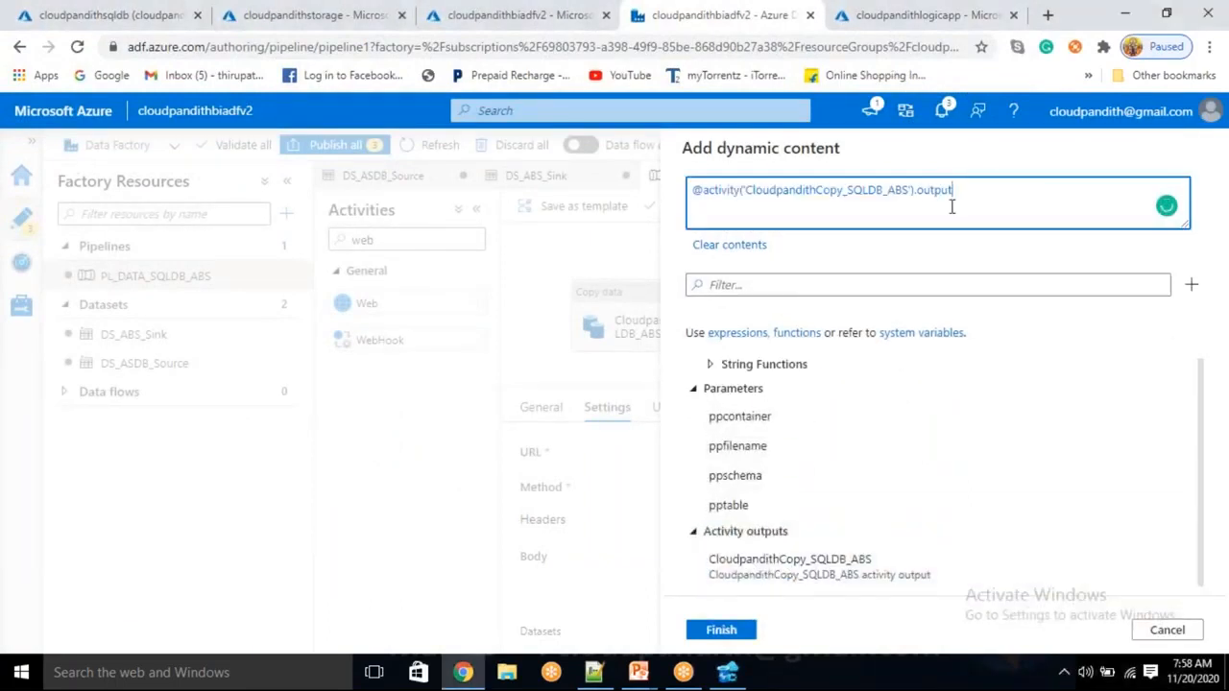
pyautogui.press('BackSpace')
pyautogui.press('BackSpace')
pyautogui.press('BackSpace')
pyautogui.press('BackSpace')
pyautogui.press('BackSpace')
pyautogui.write('status')
pyautogui.hotkey('ctrl', 'a')
pyautogui.hotkey('ctrl', 'x')
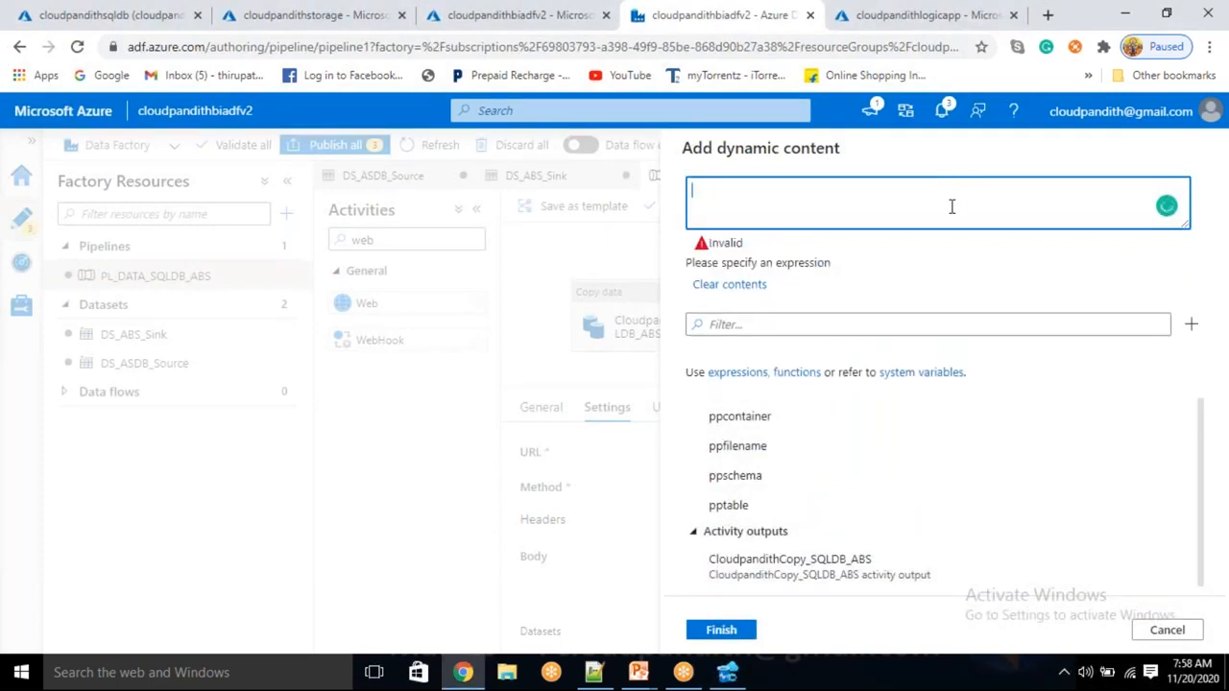
pyautogui.hotkey('alt', 'Tab')
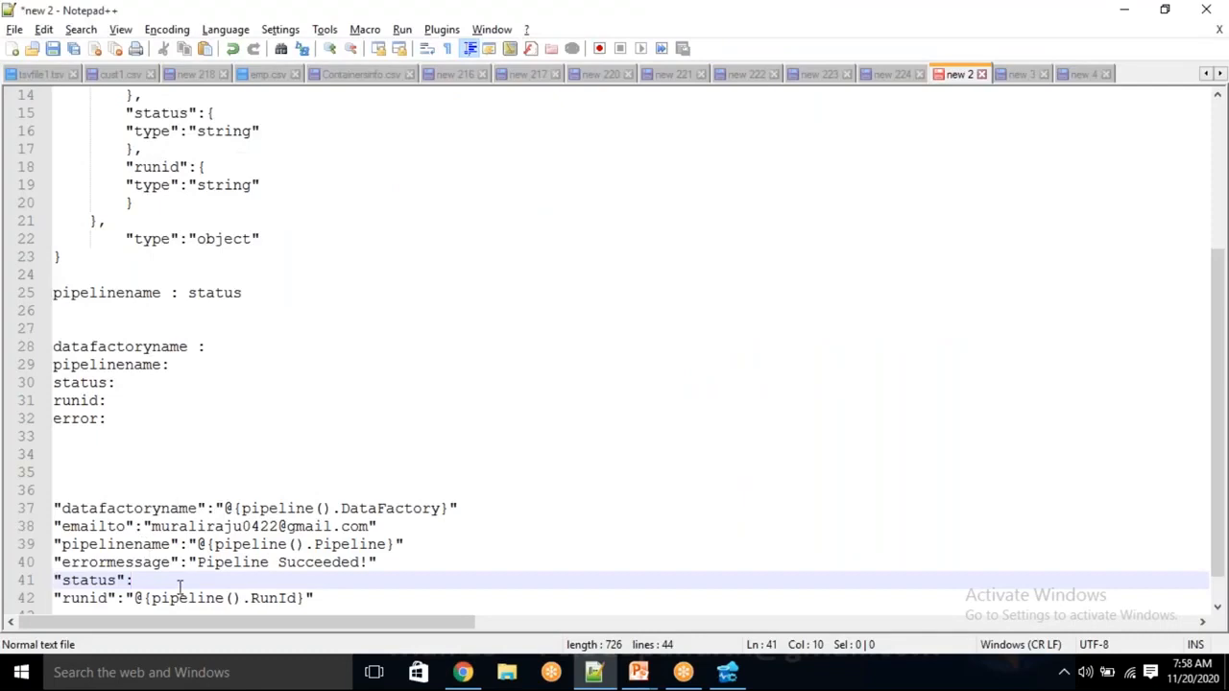
pyautogui.hotkey('ctrl', 'v')
pyautogui.click(144, 580)
pyautogui.write('{')
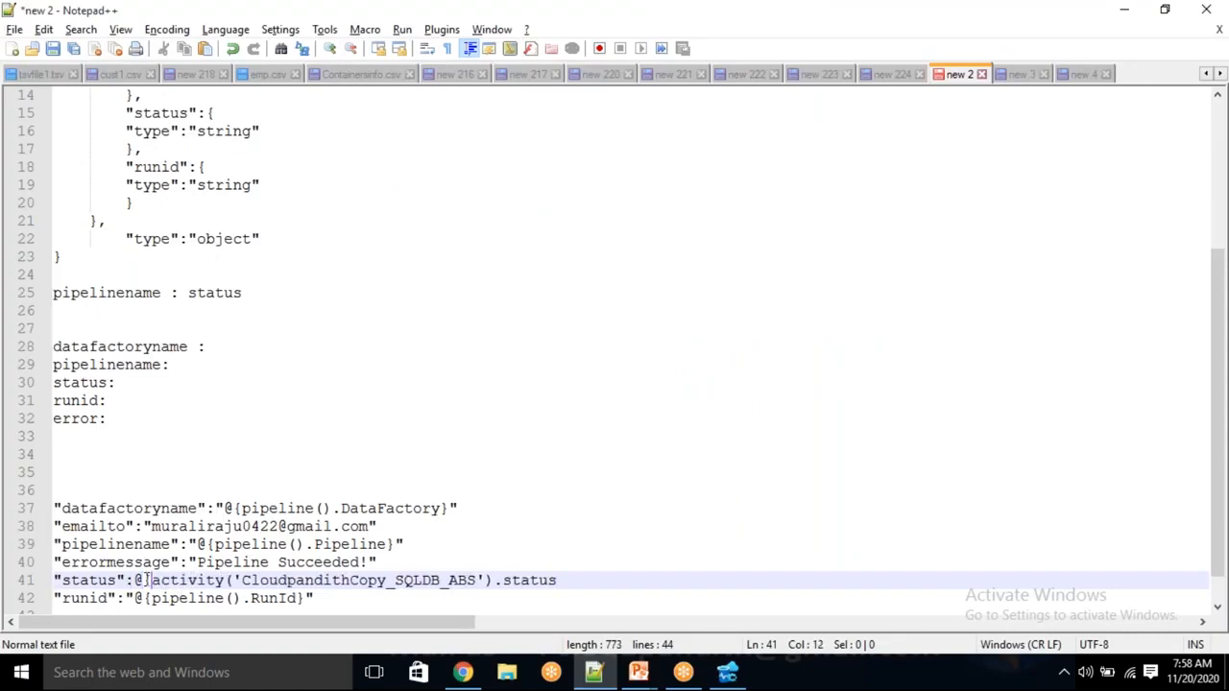
pyautogui.write('"')
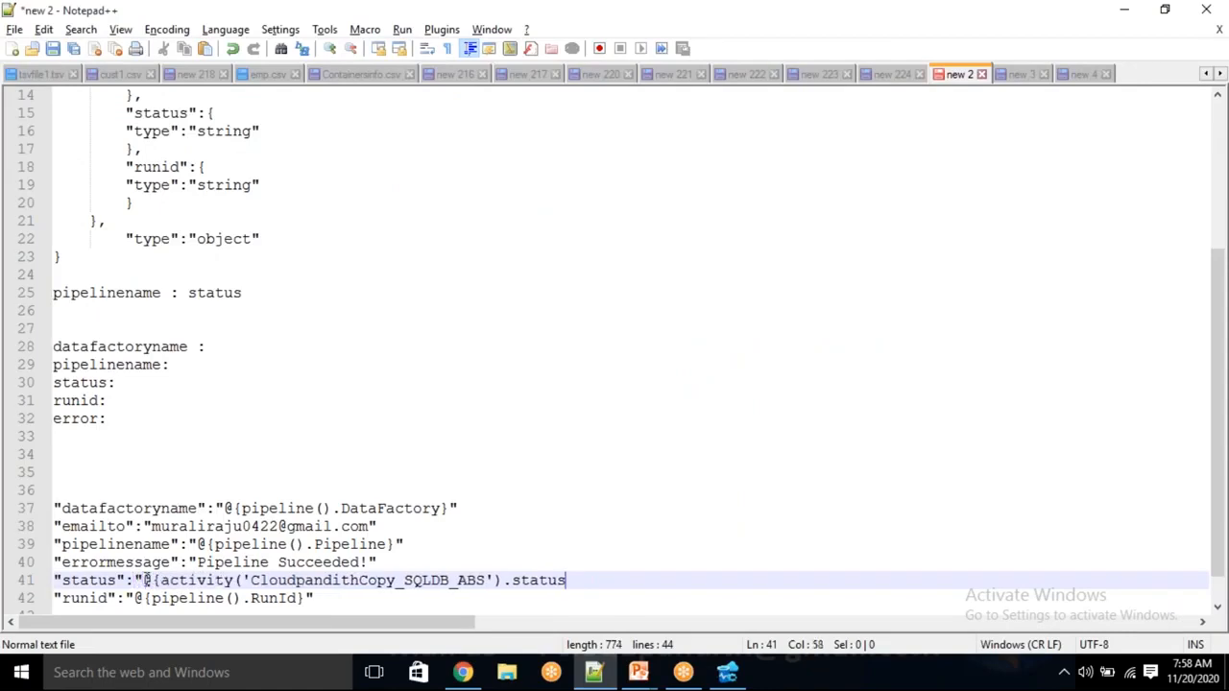
pyautogui.write('}"')
# Add commas between the fields, wrap the body in { } braces, and select the whole JSON block
pyautogui.click(471, 508)
pyautogui.write(',')
pyautogui.click(432, 528)
pyautogui.write(',')
pyautogui.click(428, 543)
pyautogui.write(',')
pyautogui.click(400, 563)
pyautogui.write(',')
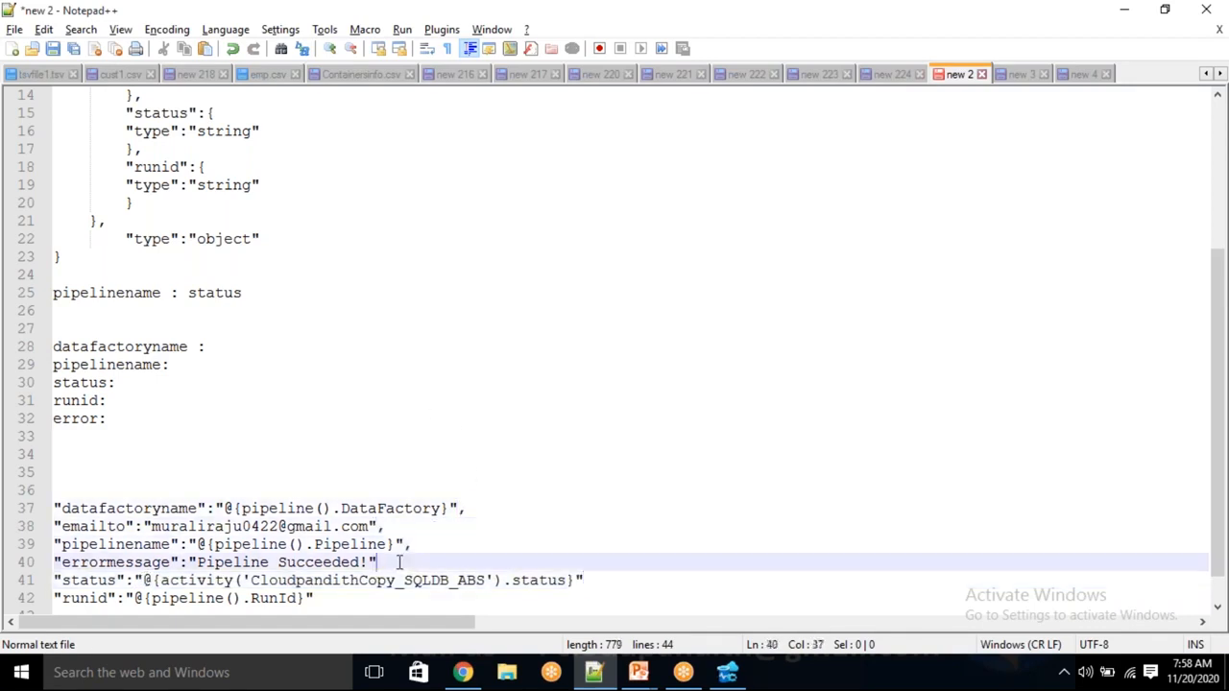
pyautogui.click(608, 579)
pyautogui.click(340, 601)
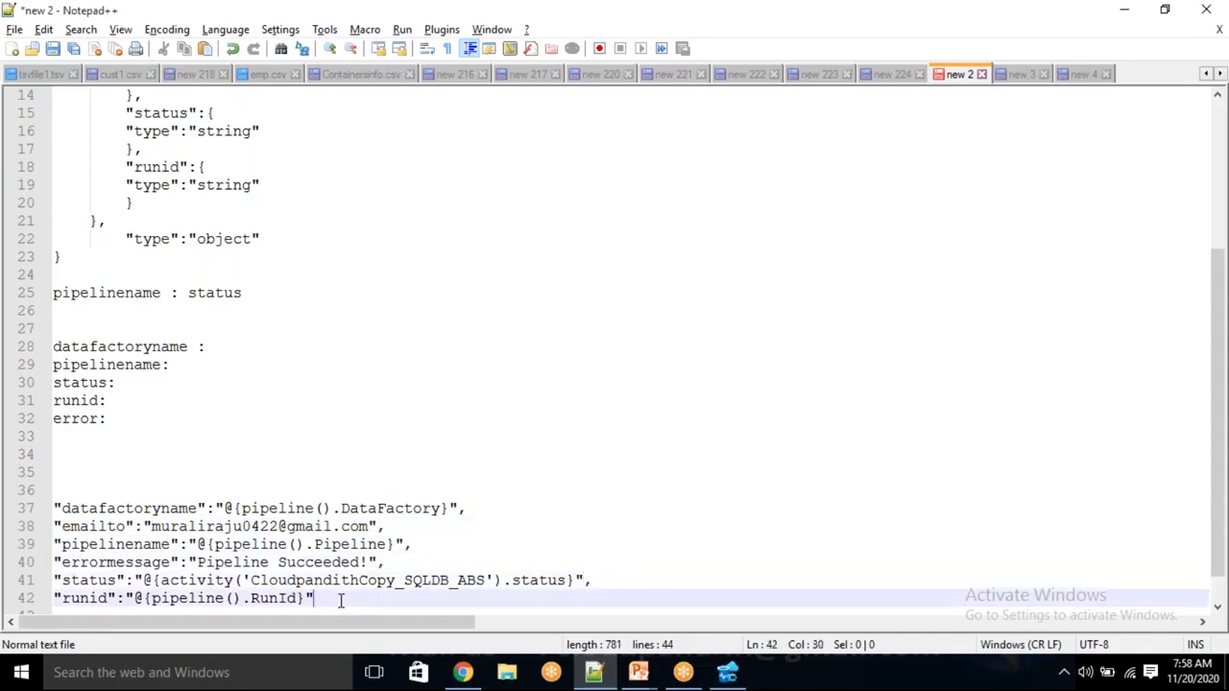
pyautogui.press('Return')
pyautogui.write('}')
pyautogui.press('Up')
pyautogui.press('Up')
pyautogui.press('Up')
pyautogui.press('Up')
pyautogui.press('Up')
pyautogui.press('Up')
pyautogui.press('Left')
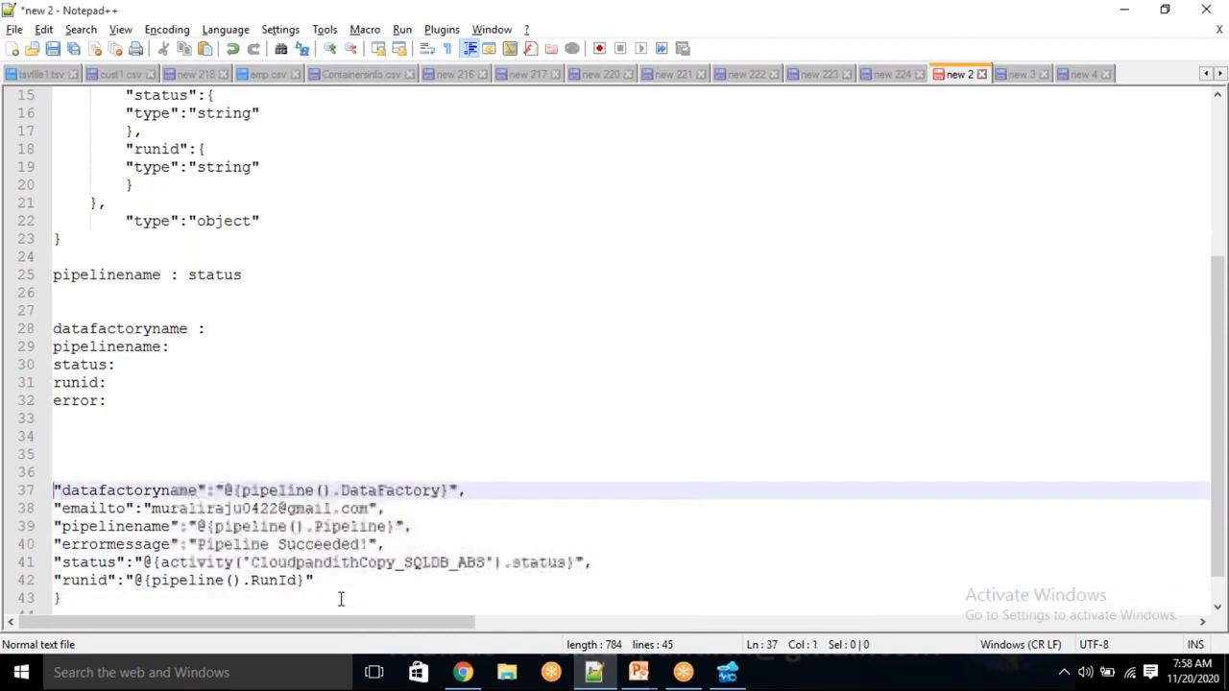
pyautogui.press('Up')
pyautogui.write('{')
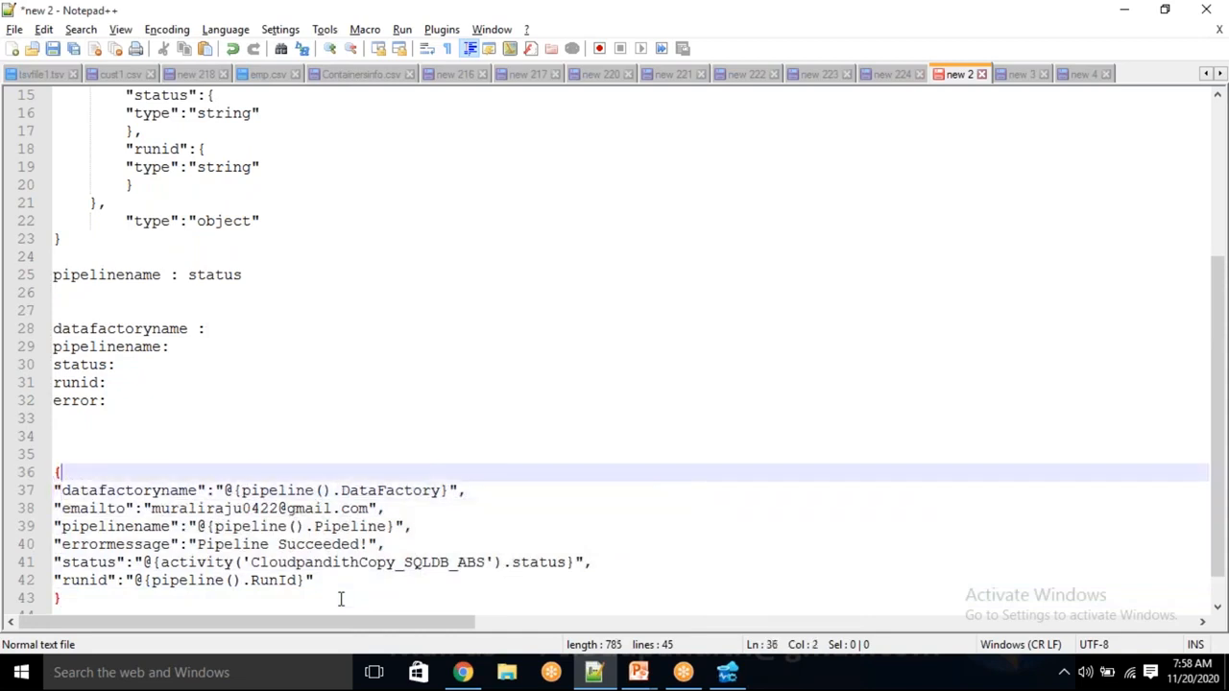
pyautogui.moveTo(72, 598); pyautogui.dragTo(45, 475)
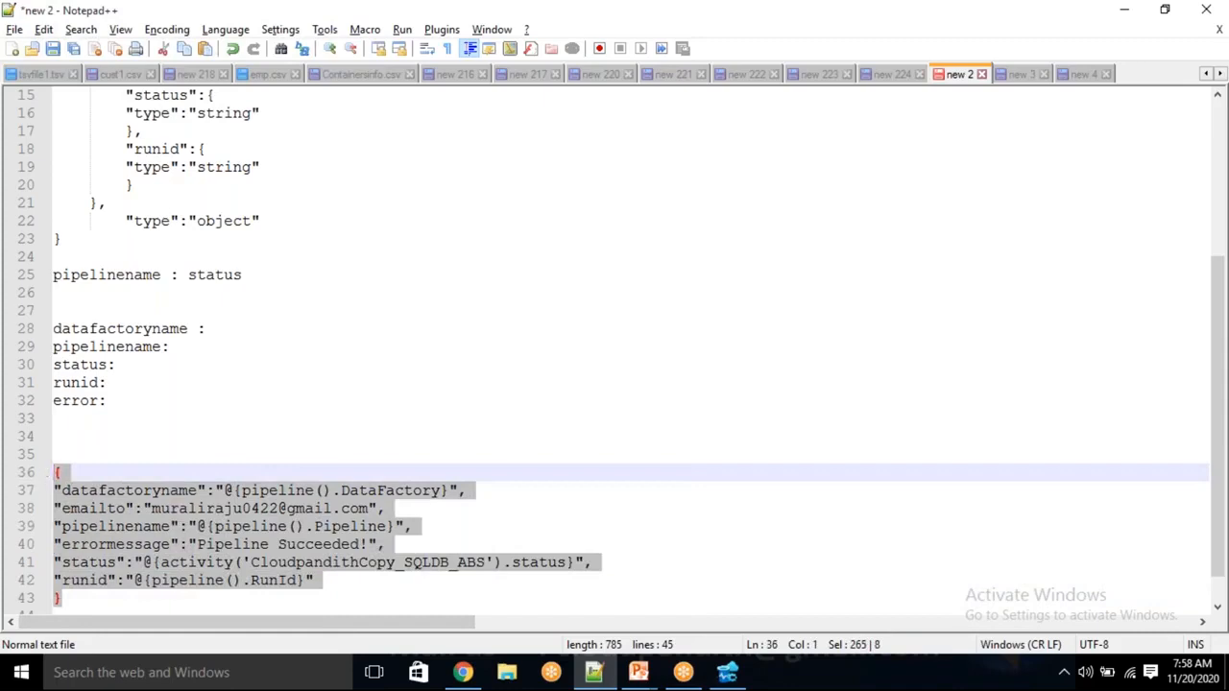
pyautogui.hotkey('alt', 'Tab')
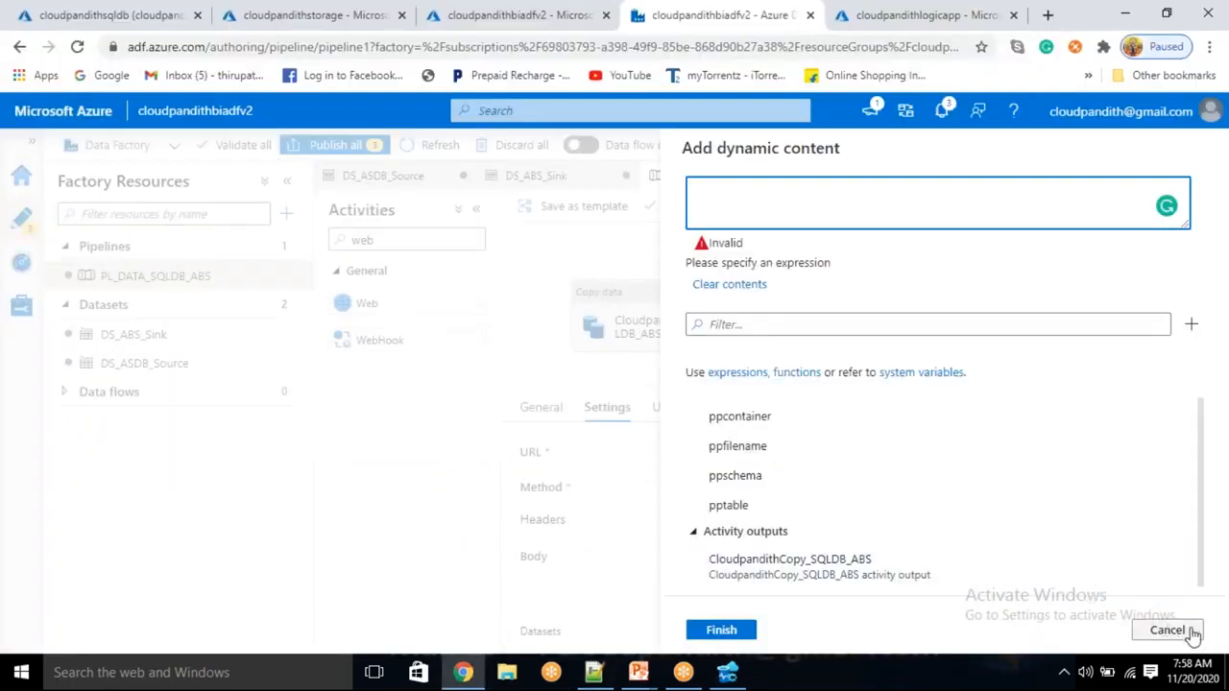
# Paste the JSON alert body into success_Notification's Body field and start a debug run
pyautogui.click(655, 571)
pyautogui.click(700, 574)
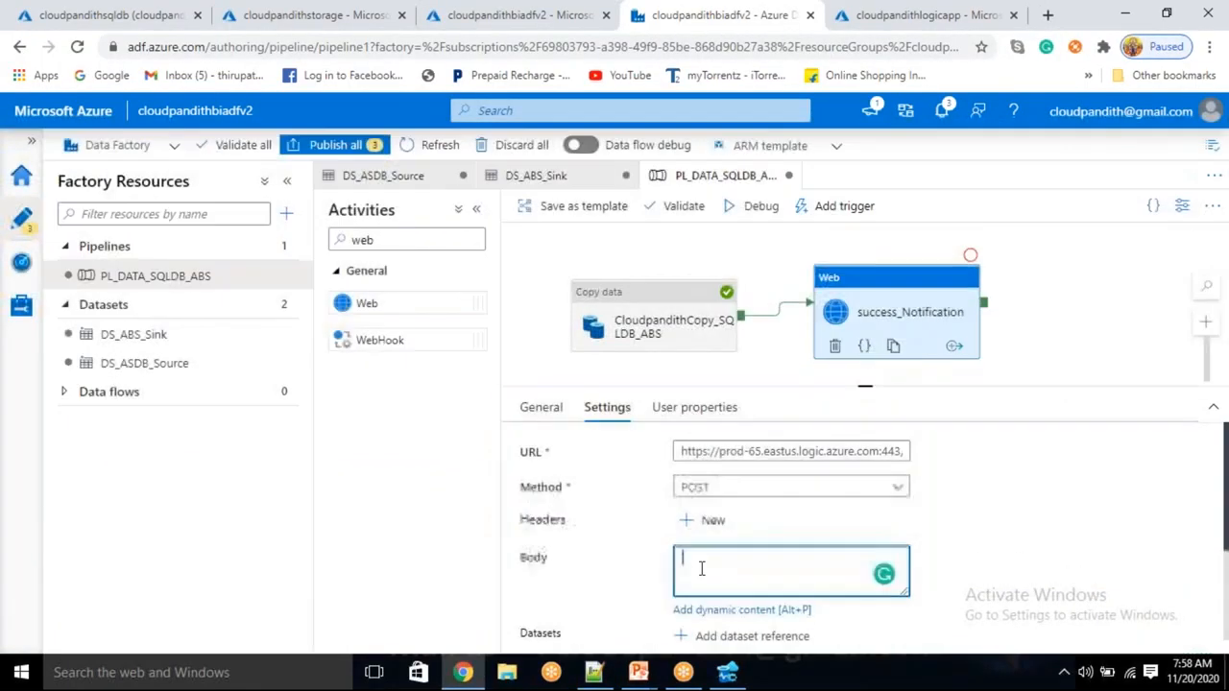
pyautogui.hotkey('ctrl', 'v')
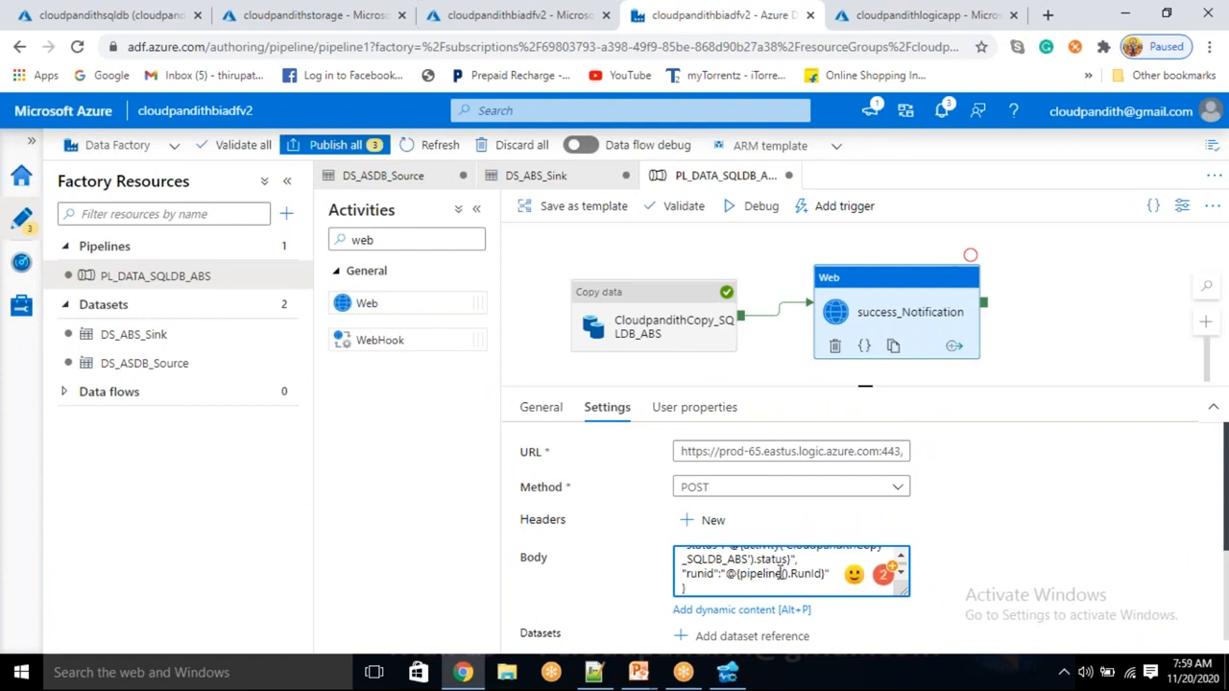
pyautogui.click(765, 210)
# Run debug with parameters dbo, cust, custdata, cust.csv and refresh until both activities succeed
pyautogui.click(873, 254)
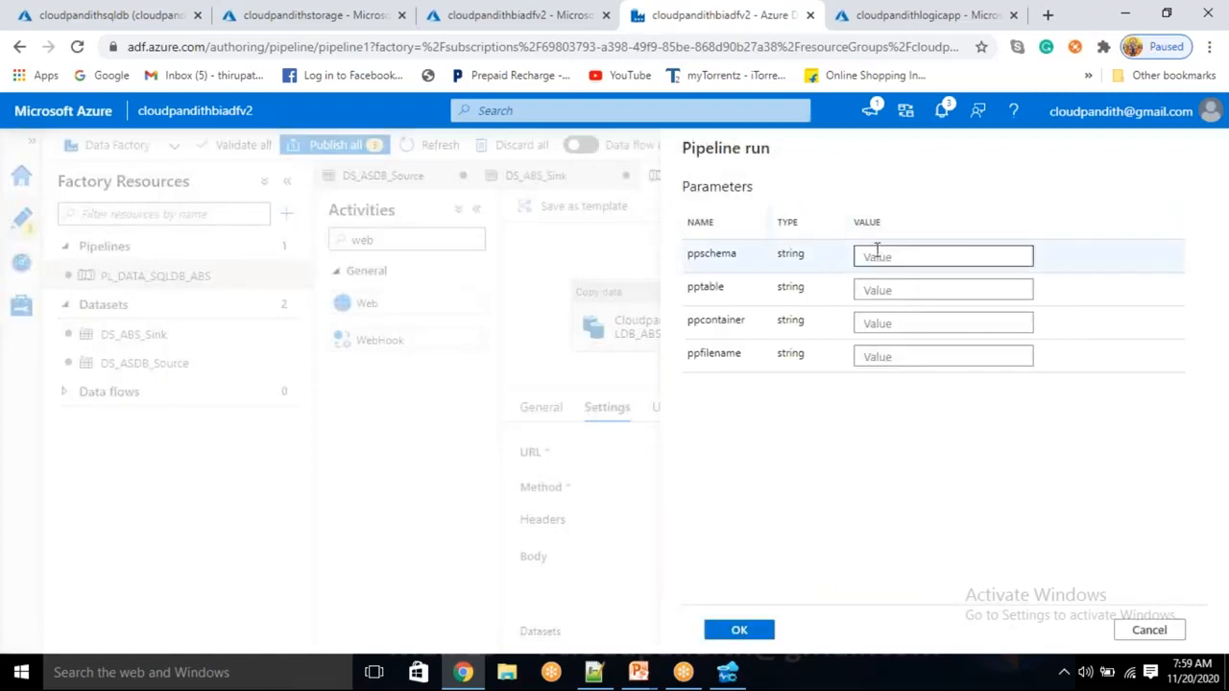
pyautogui.write('dbo')
pyautogui.press('Tab')
pyautogui.write('c')
pyautogui.press('Tab')
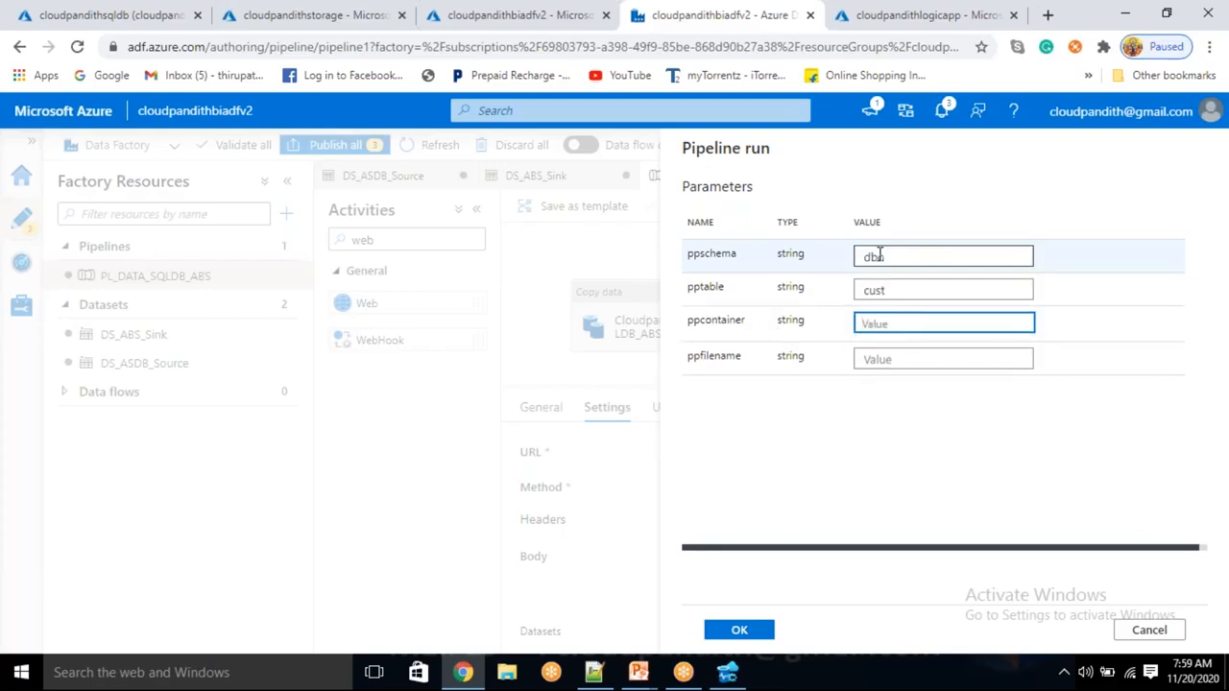
pyautogui.write('custdata')
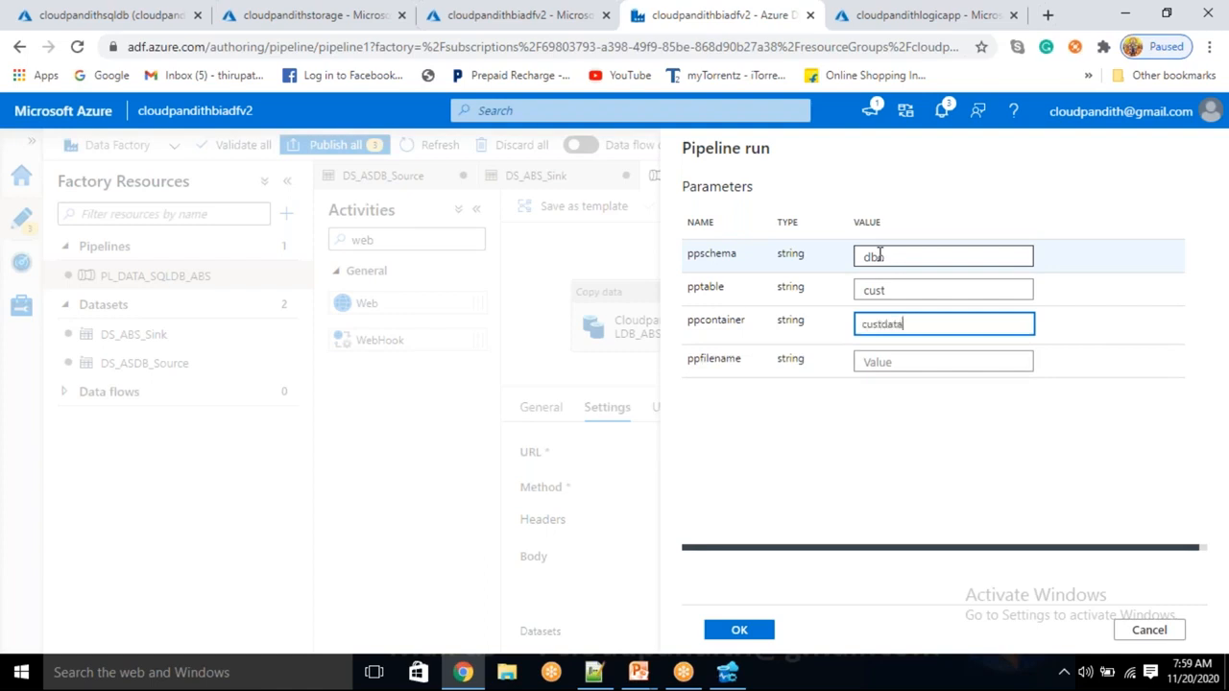
pyautogui.press('Tab')
pyautogui.write('cus')
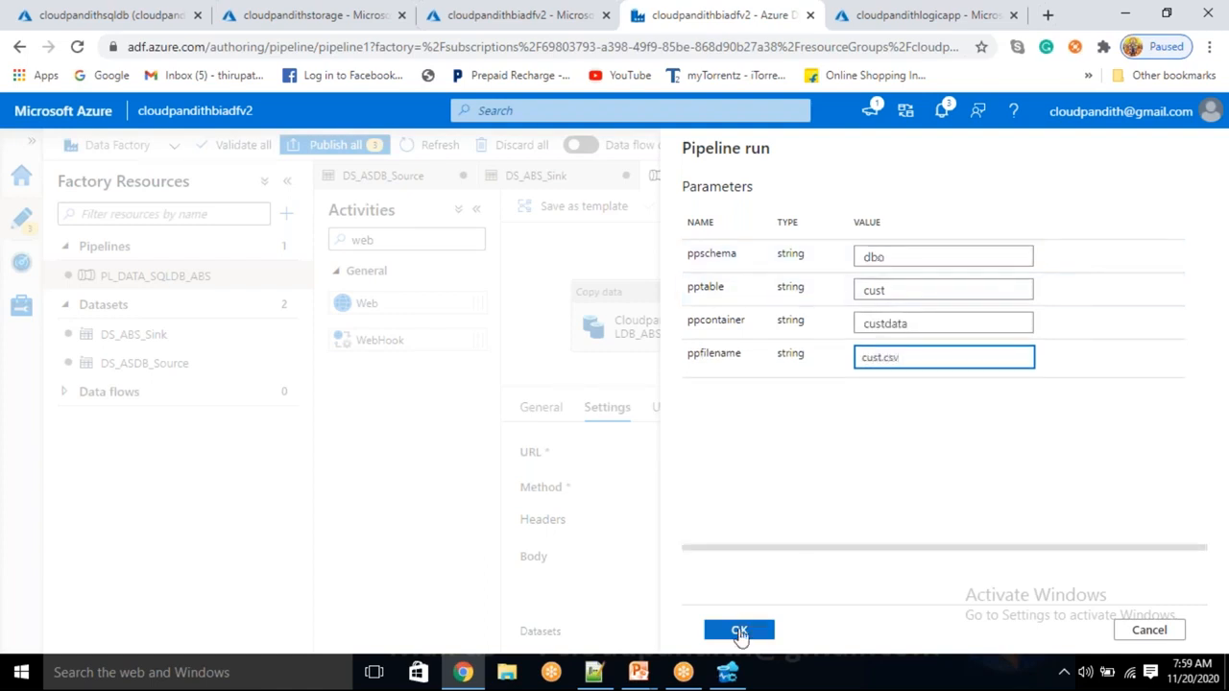
pyautogui.click(740, 631)
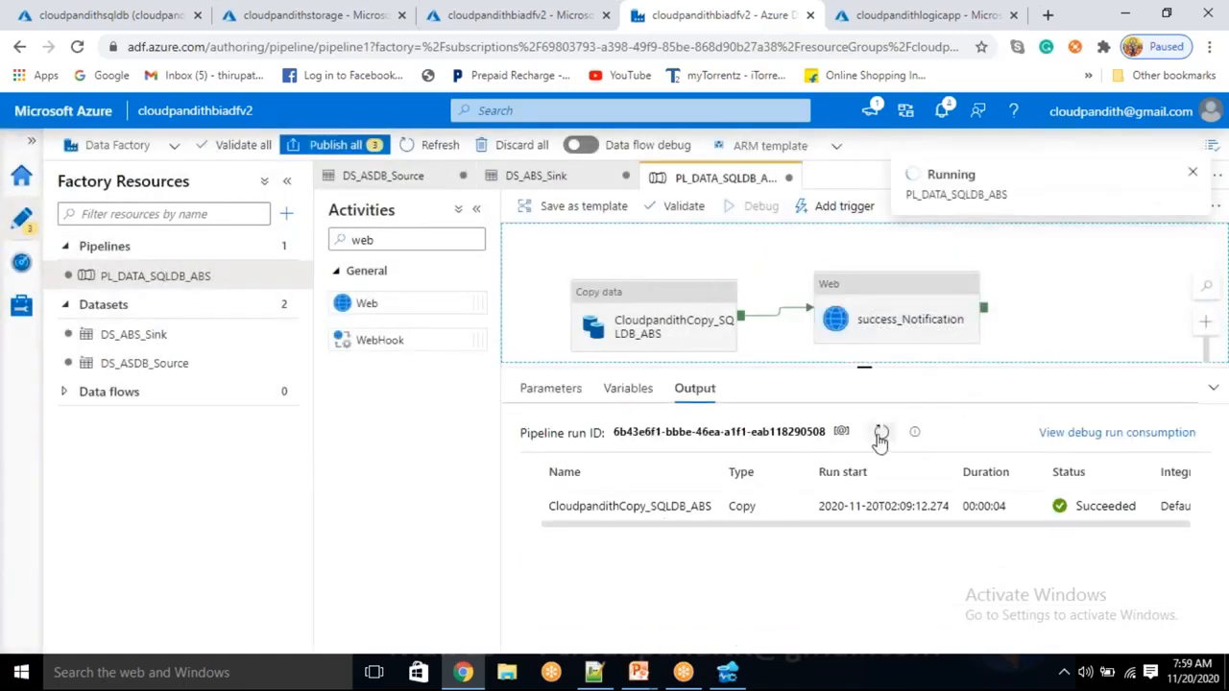
pyautogui.click(882, 434)
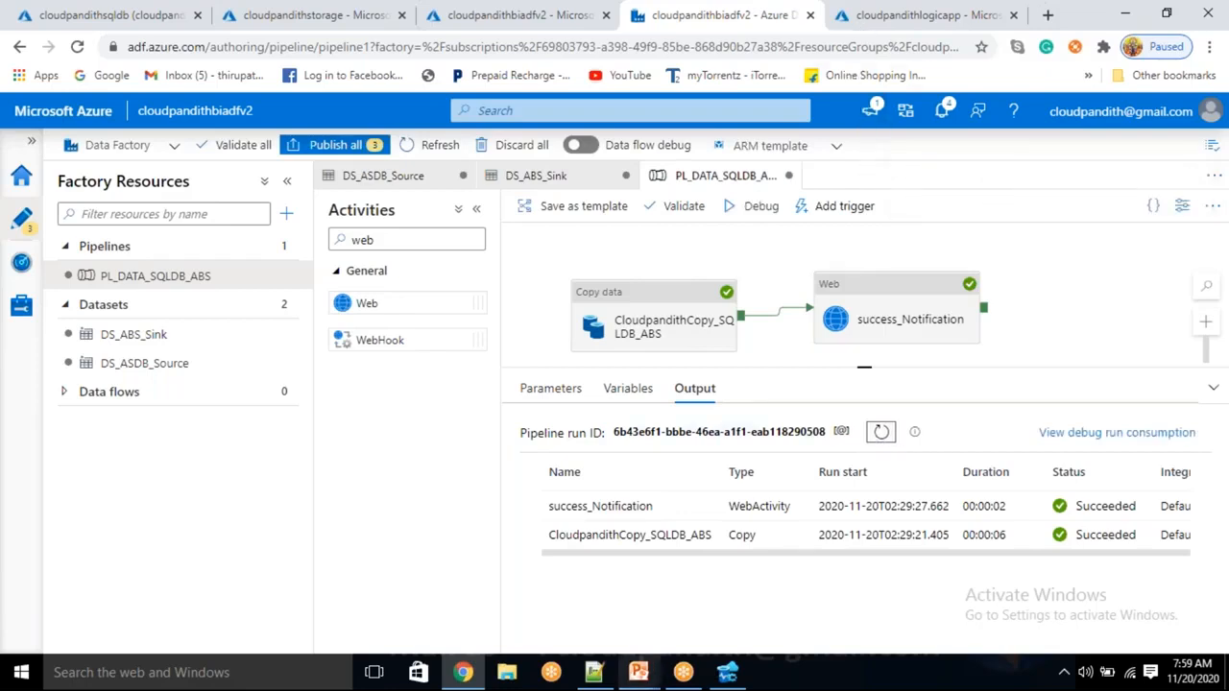
pyautogui.click(596, 675)
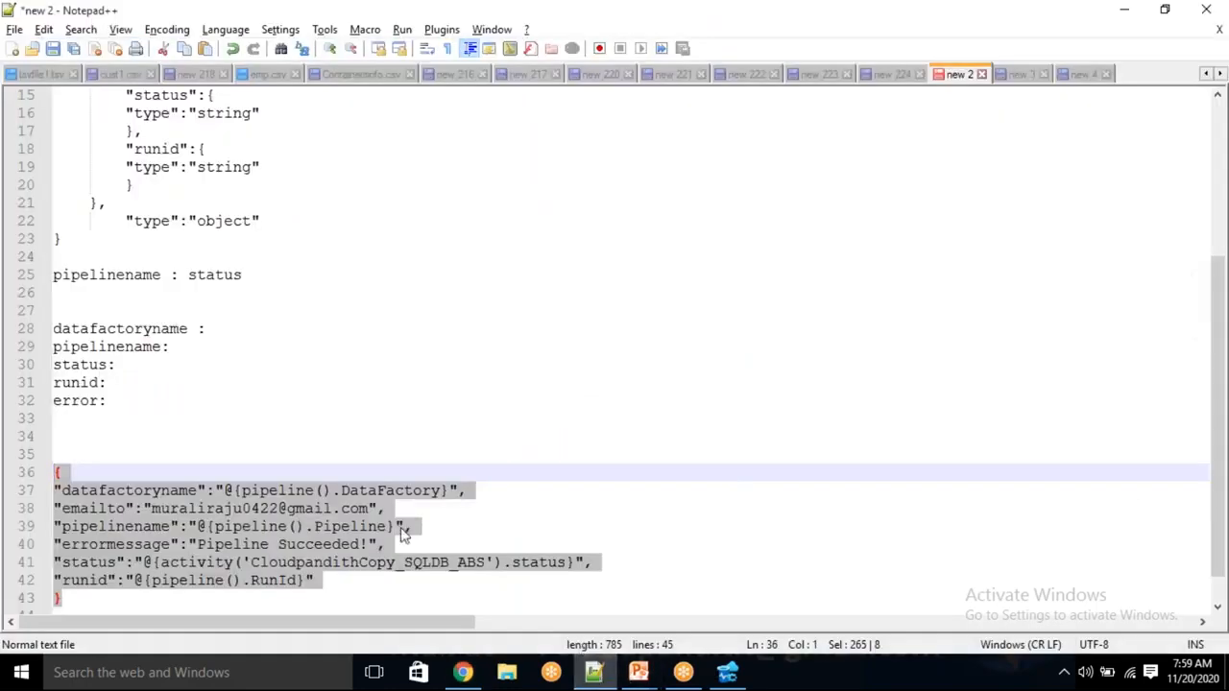
# Replace the emailto address with a different recipient's e-mail and cut the whole JSON block
pyautogui.click(401, 526)
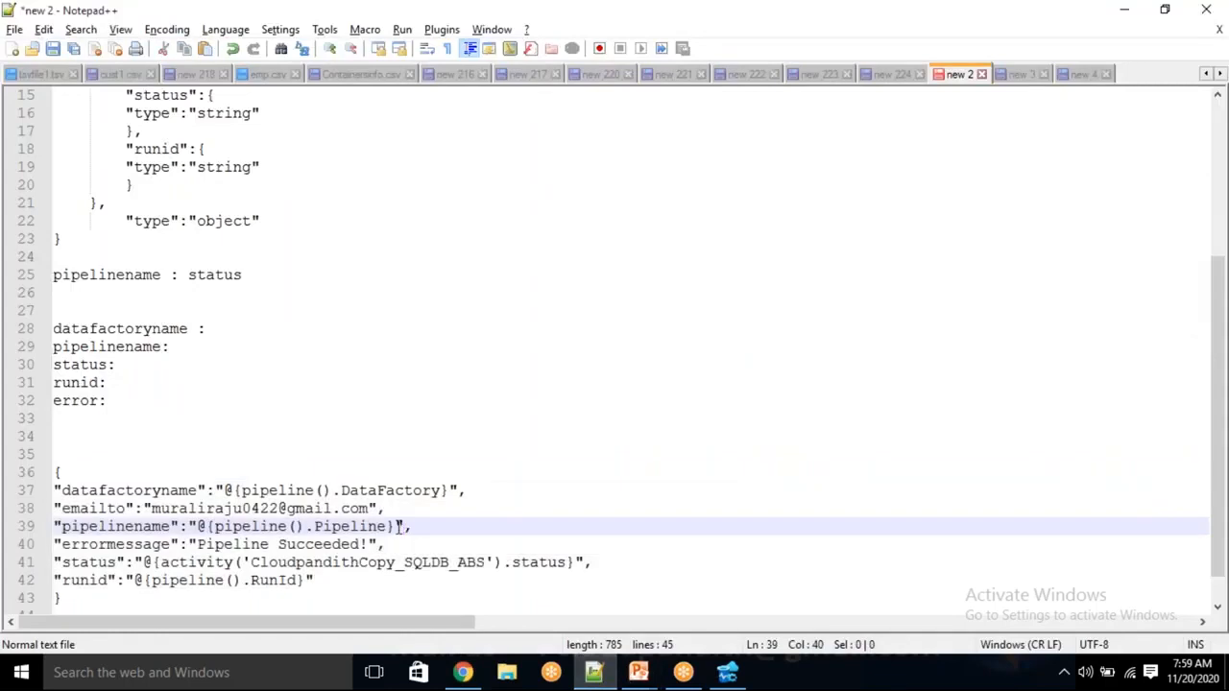
pyautogui.moveTo(369, 508); pyautogui.dragTo(150, 508)
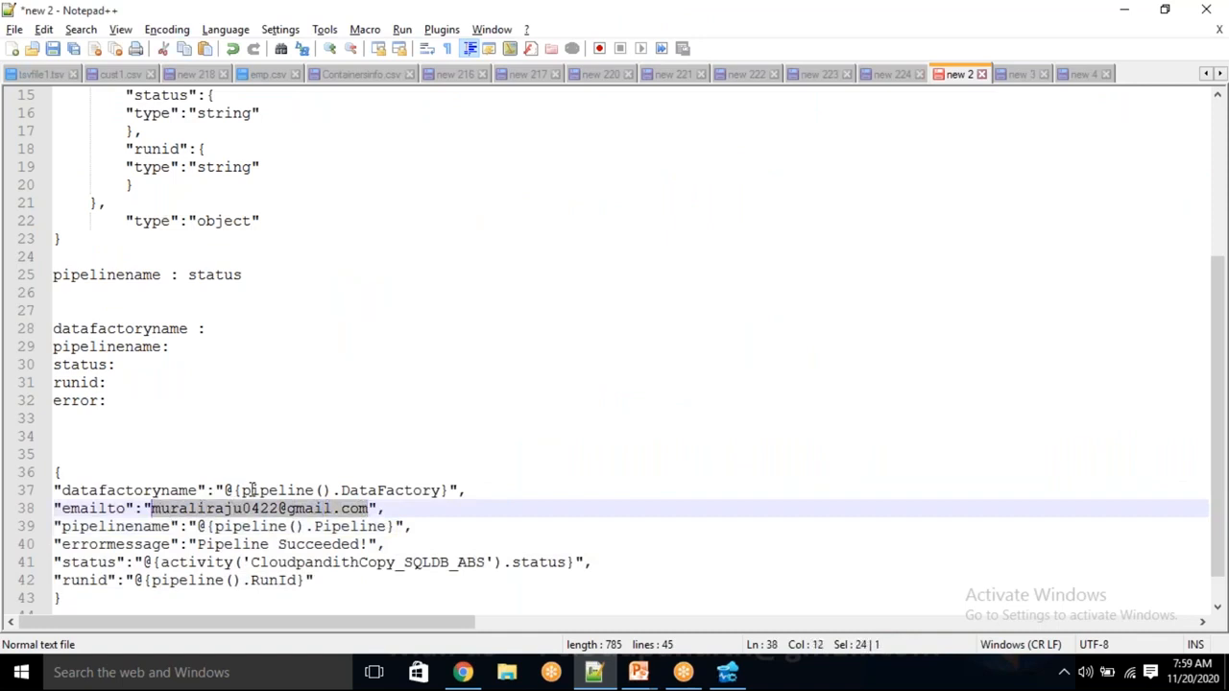
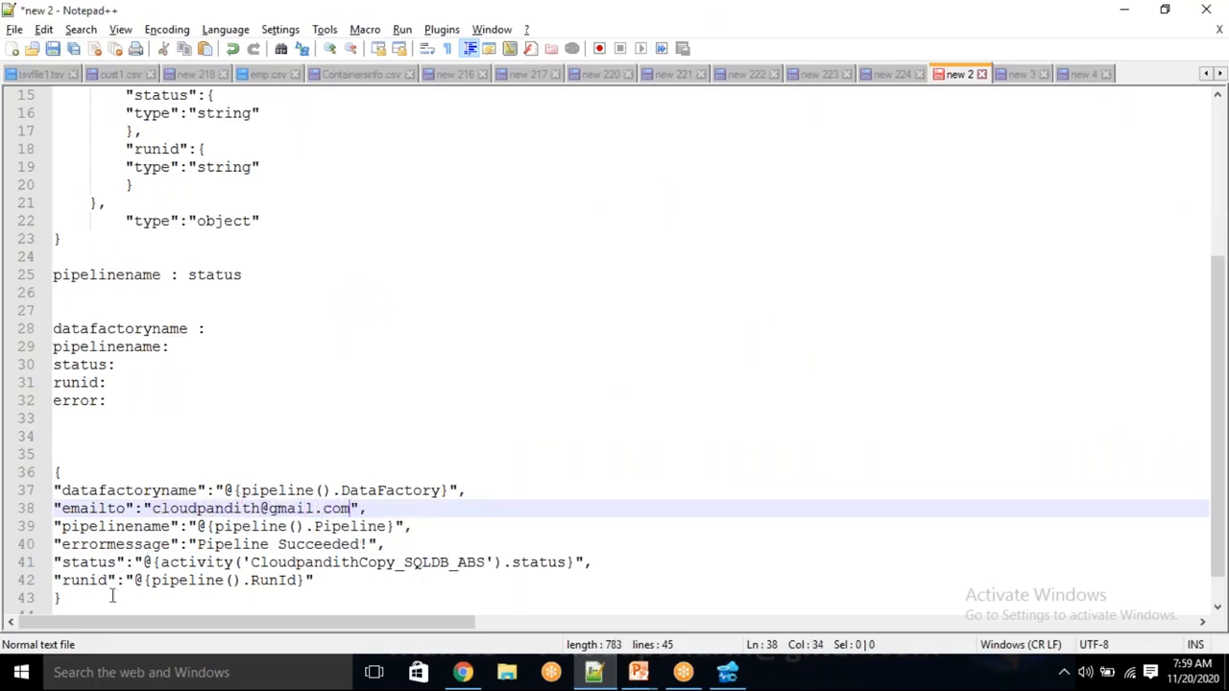
pyautogui.moveTo(61, 598); pyautogui.dragTo(56, 471)
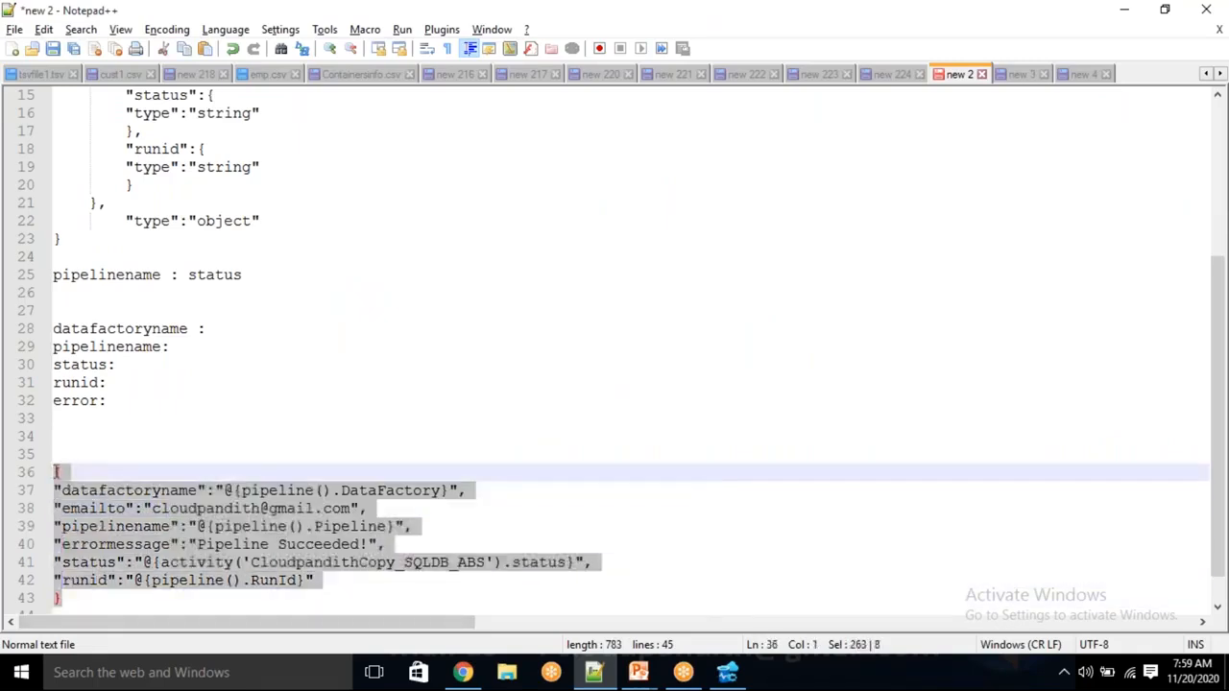
pyautogui.hotkey('ctrl', 'x')
pyautogui.hotkey('alt', 'Tab')
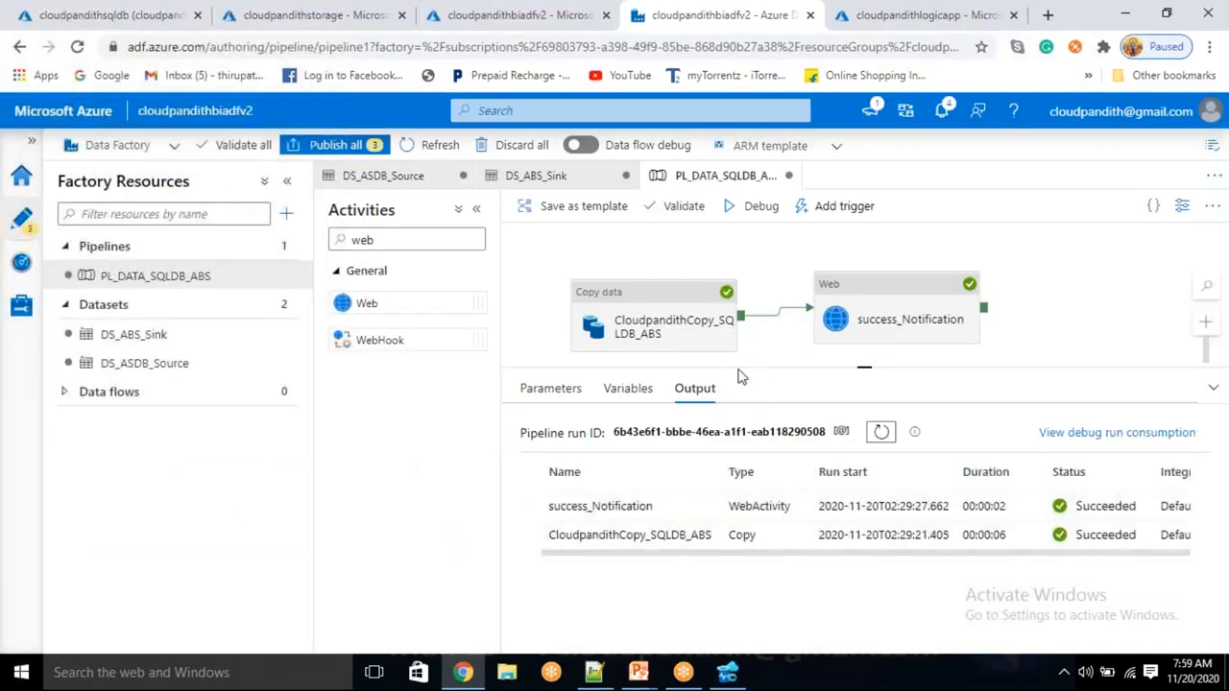
# Replace success_Notification's Body with the updated JSON payload
pyautogui.click(865, 288)
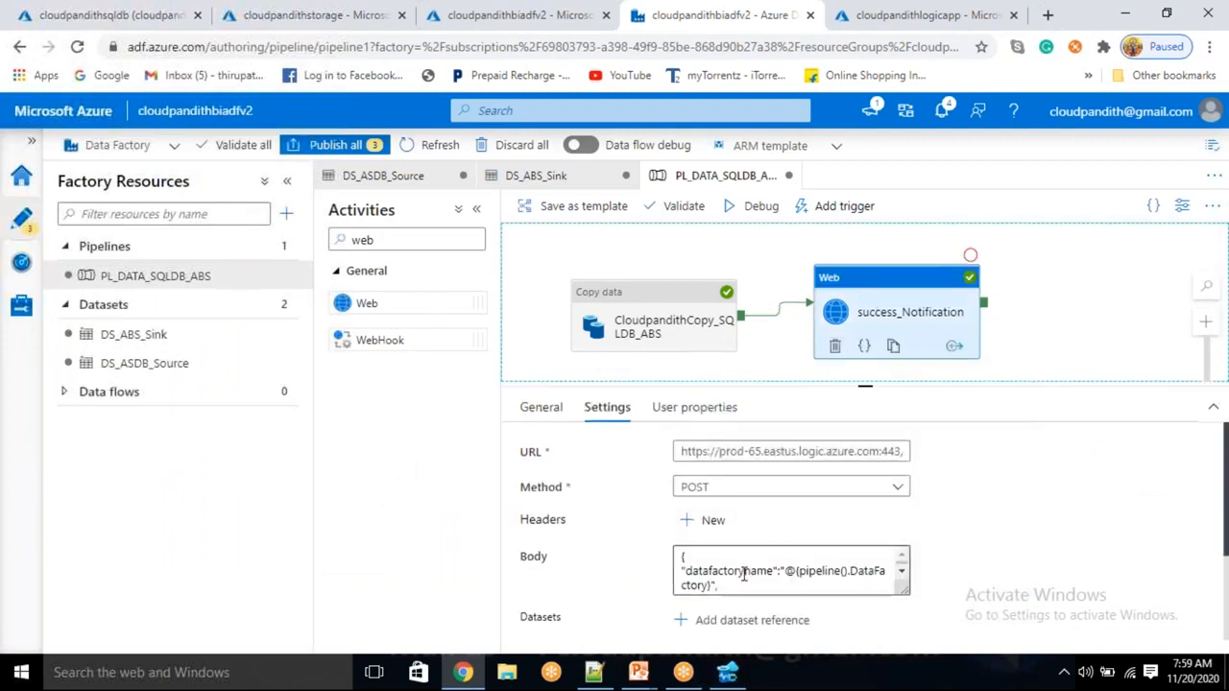
pyautogui.click(745, 567)
pyautogui.hotkey('ctrl', 'a')
pyautogui.hotkey('ctrl', 'v')
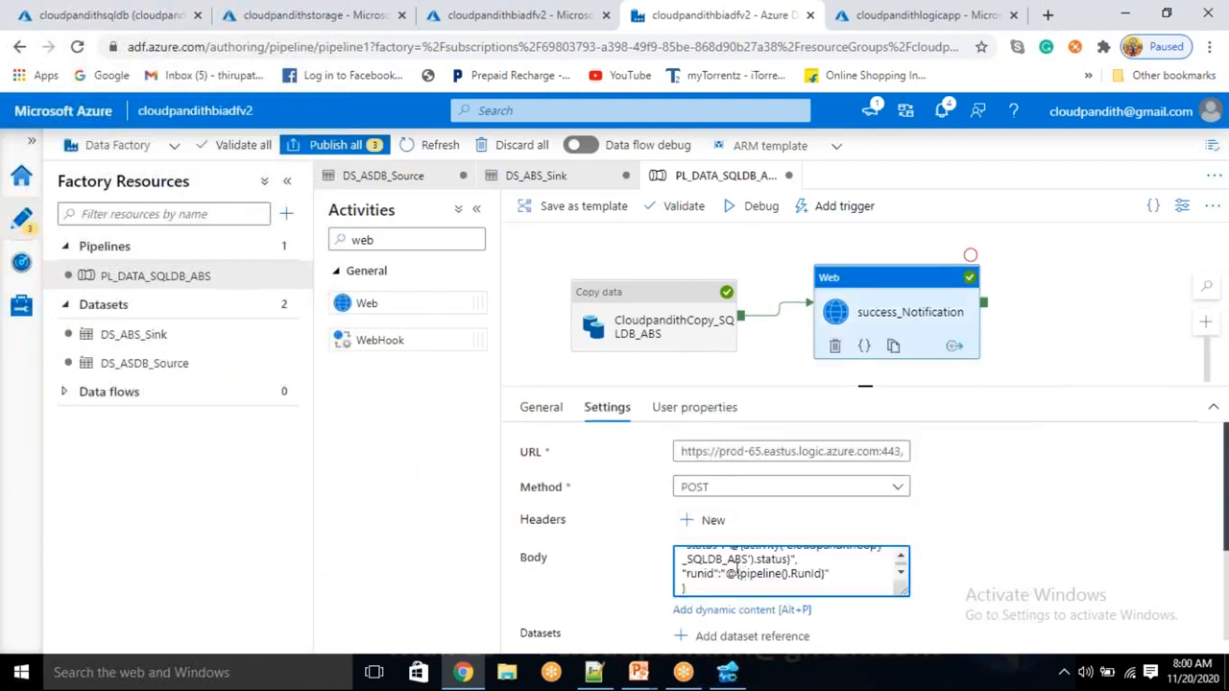
# Start a debug run and enter parameters dbo, cust, custdata and cust.csv
pyautogui.click(759, 215)
pyautogui.click(938, 258)
pyautogui.write('dbo')
pyautogui.press('Tab')
pyautogui.write('cus')
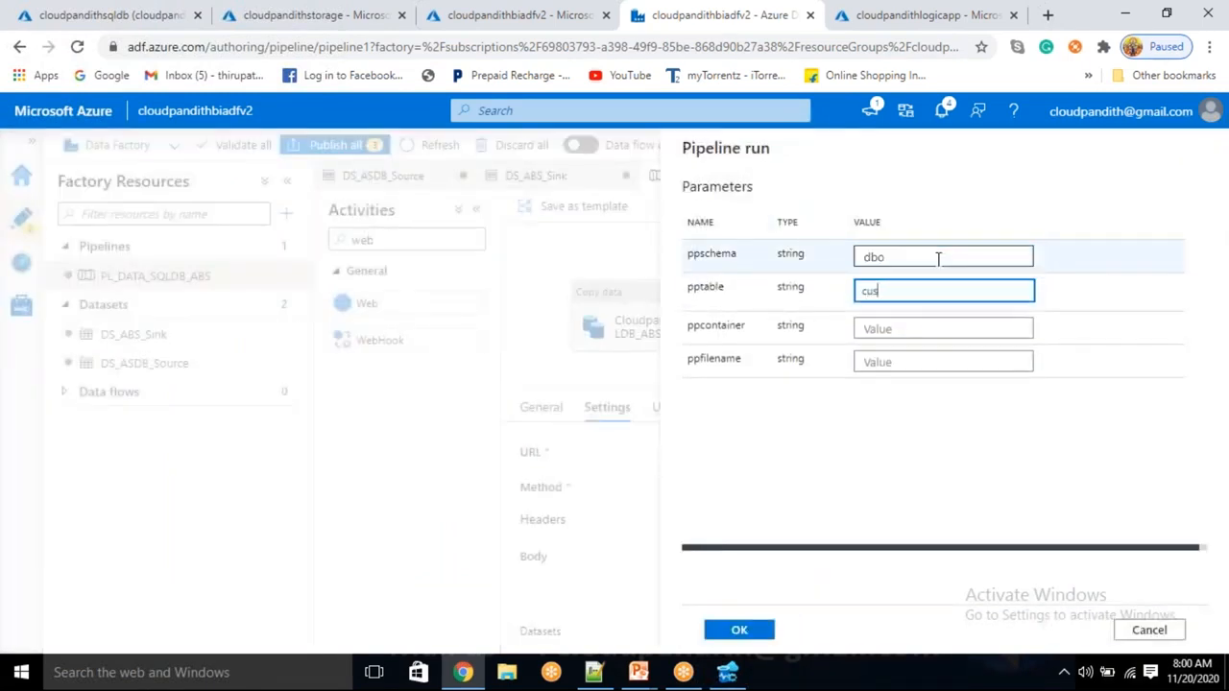
pyautogui.write('t')
pyautogui.press('Tab')
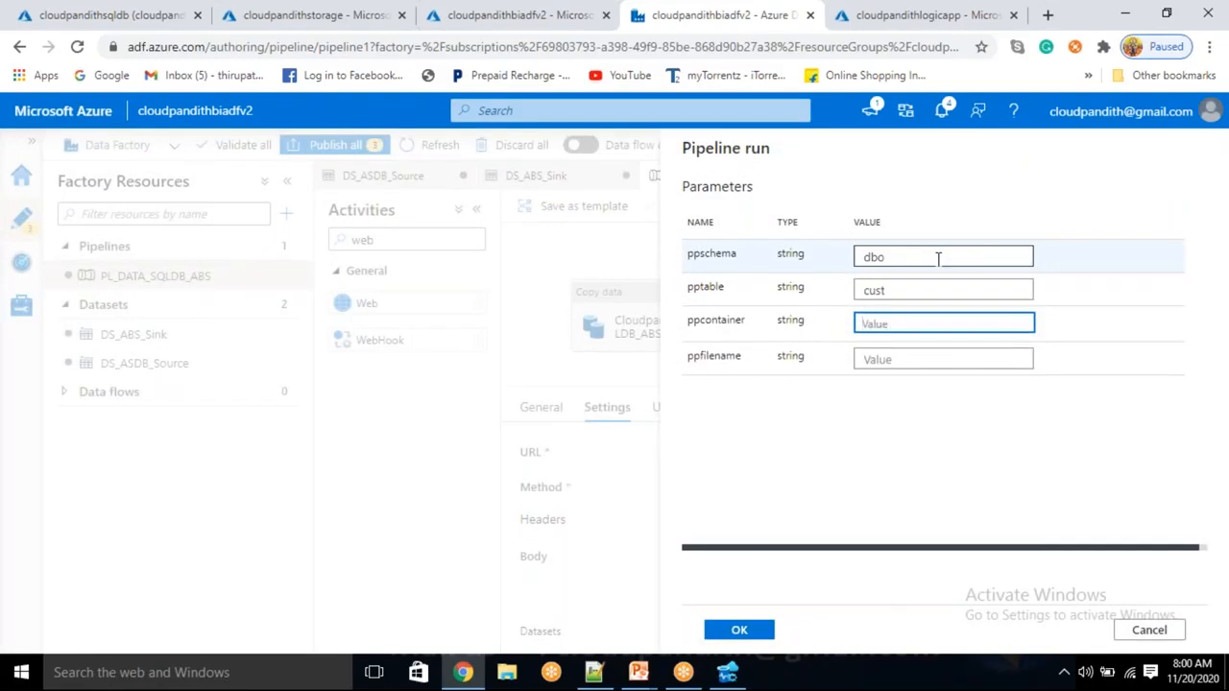
pyautogui.write('container')
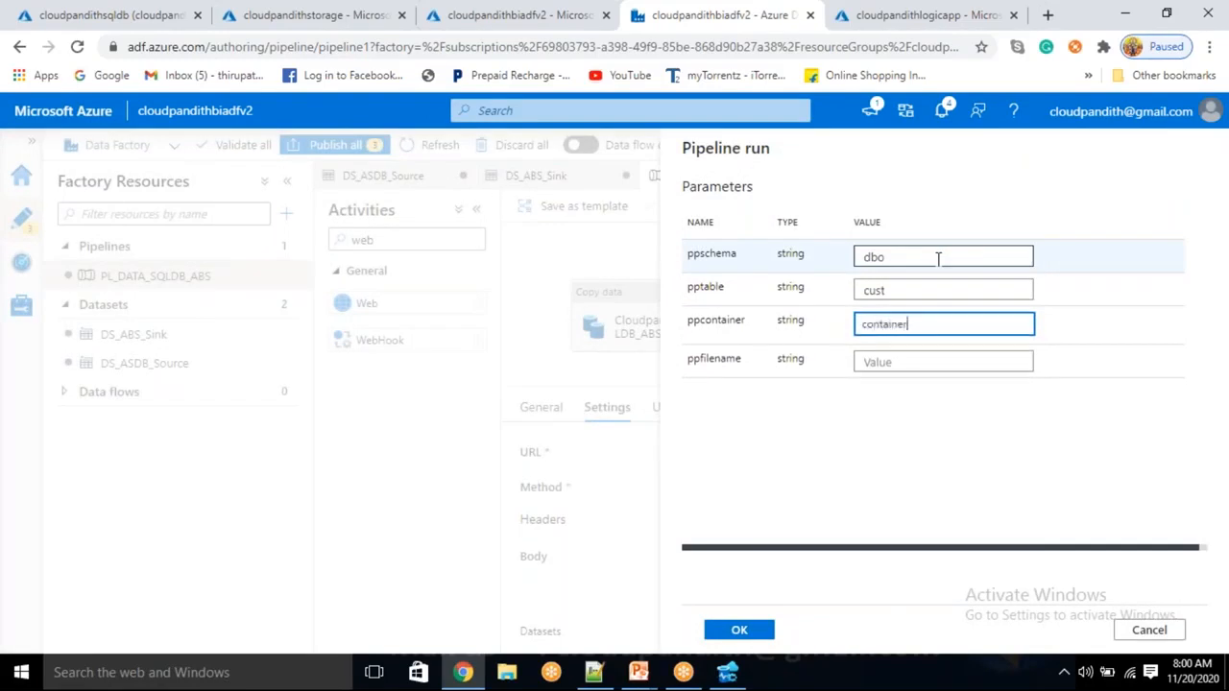
pyautogui.press('BackSpace')
pyautogui.press('BackSpace')
pyautogui.press('BackSpace')
pyautogui.press('BackSpace')
pyautogui.press('BackSpace')
pyautogui.press('BackSpace')
pyautogui.press('BackSpace')
pyautogui.press('BackSpace')
pyautogui.write('usdata')
pyautogui.press('Tab')
pyautogui.write('c')
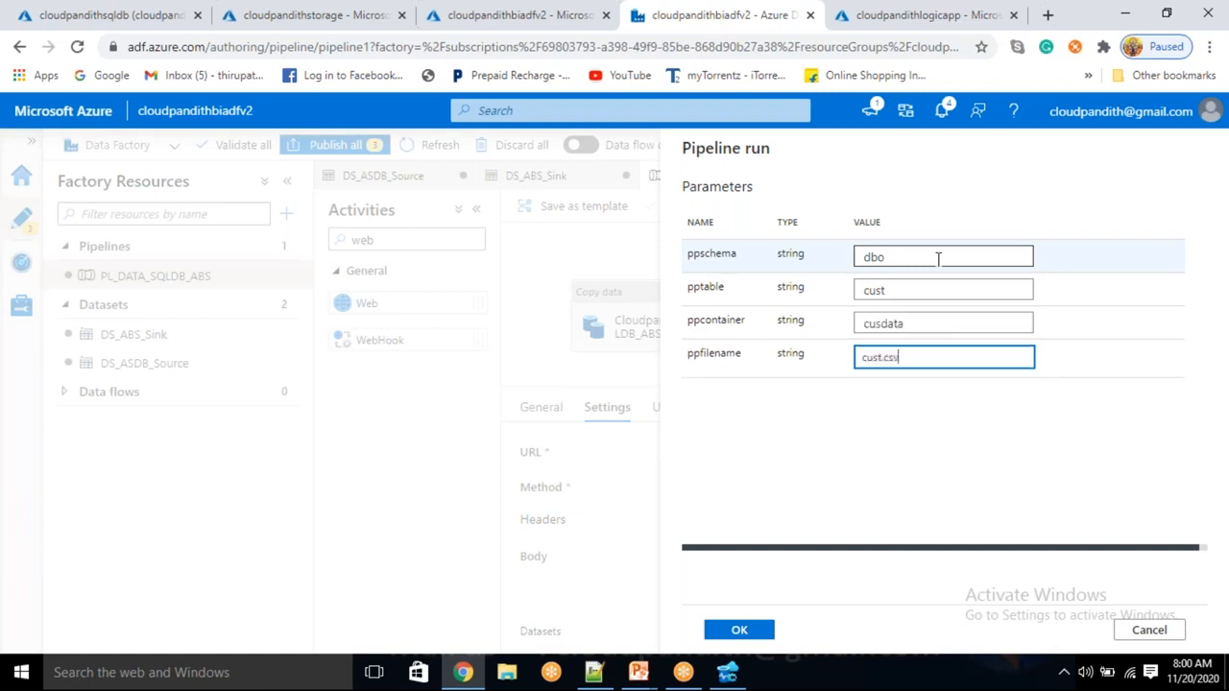
pyautogui.write('ust.csv')
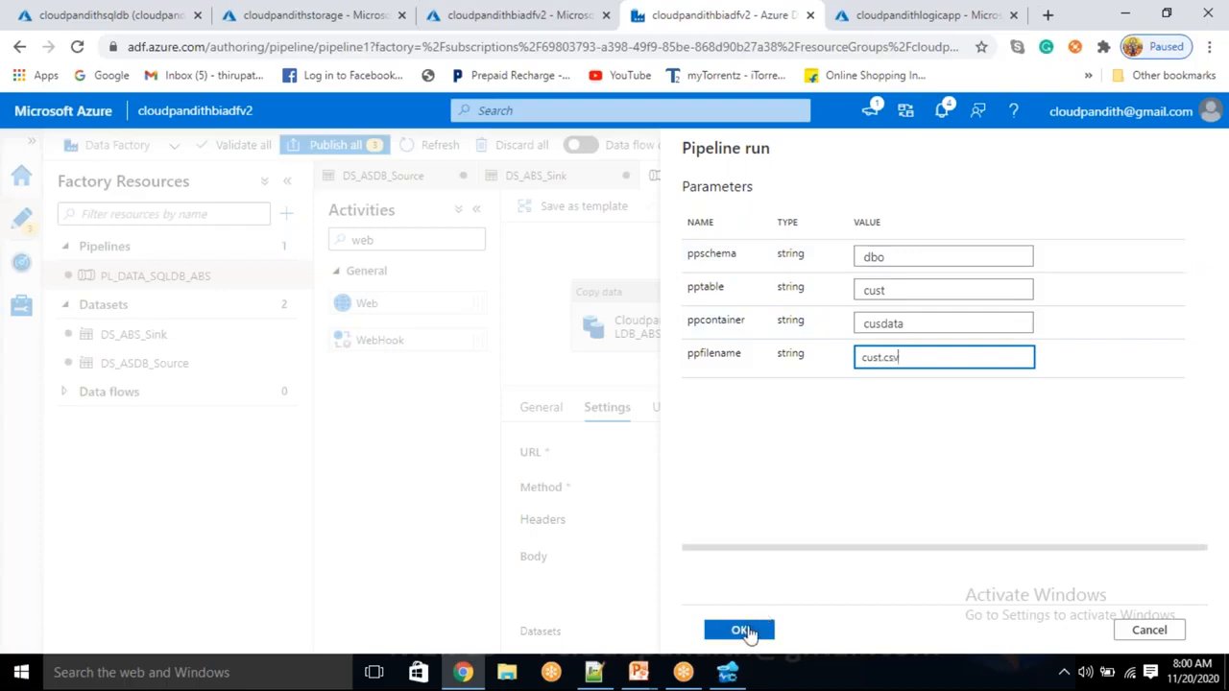
pyautogui.click(847, 26)
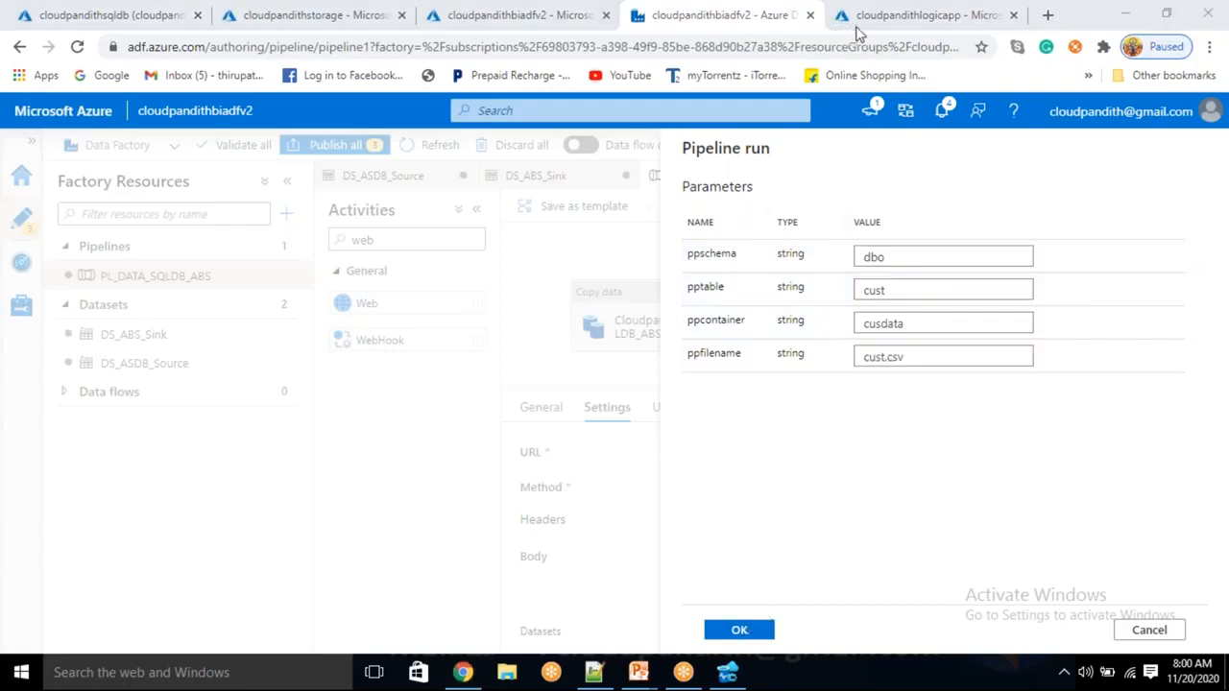
# Open the Gmail inbox in a new browser tab, then go back to the Data Factory tab
pyautogui.click(1047, 16)
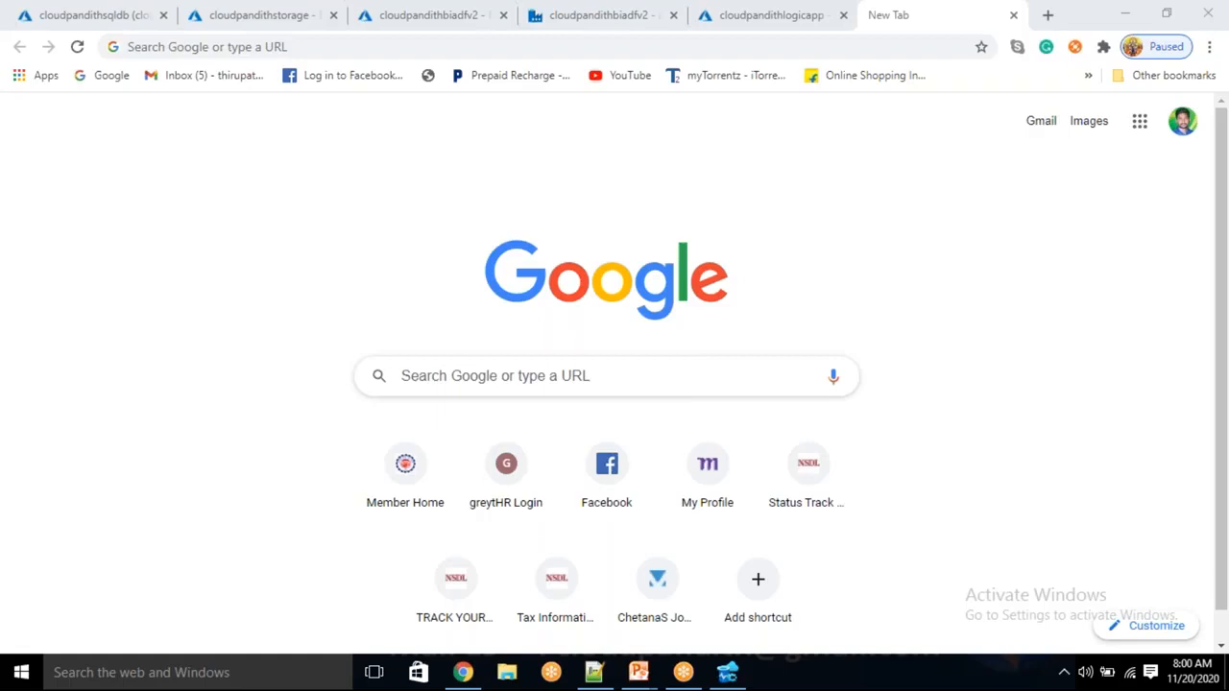
pyautogui.click(1040, 121)
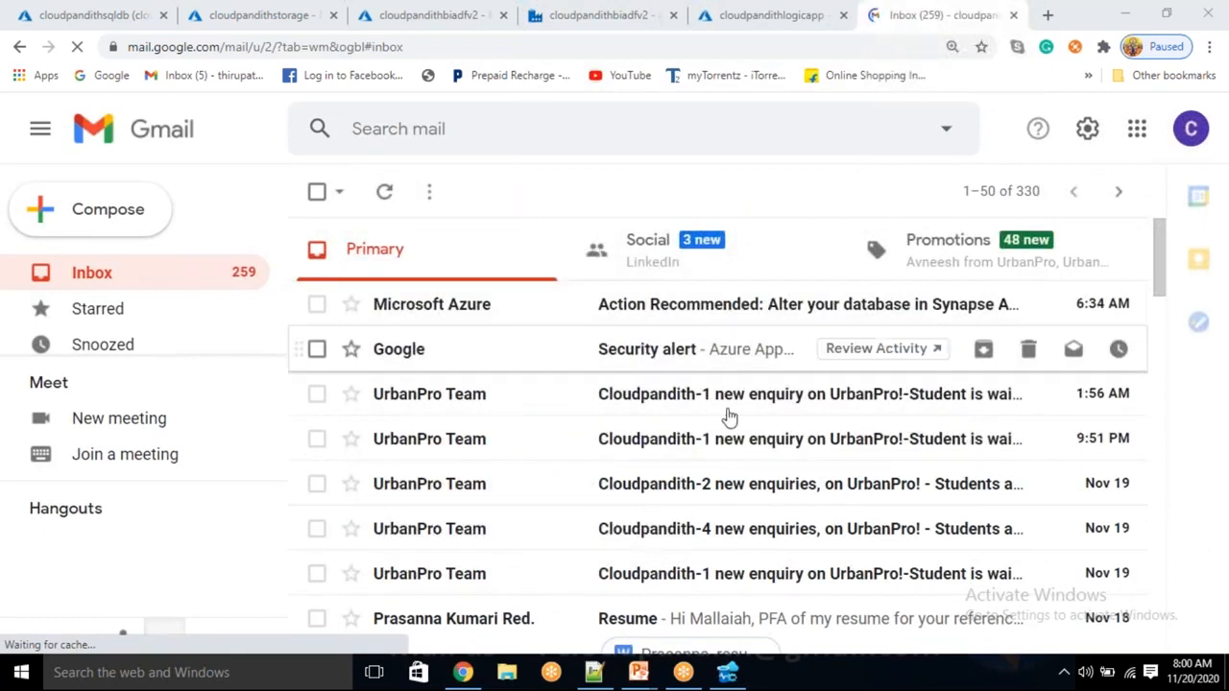
pyautogui.click(730, 30)
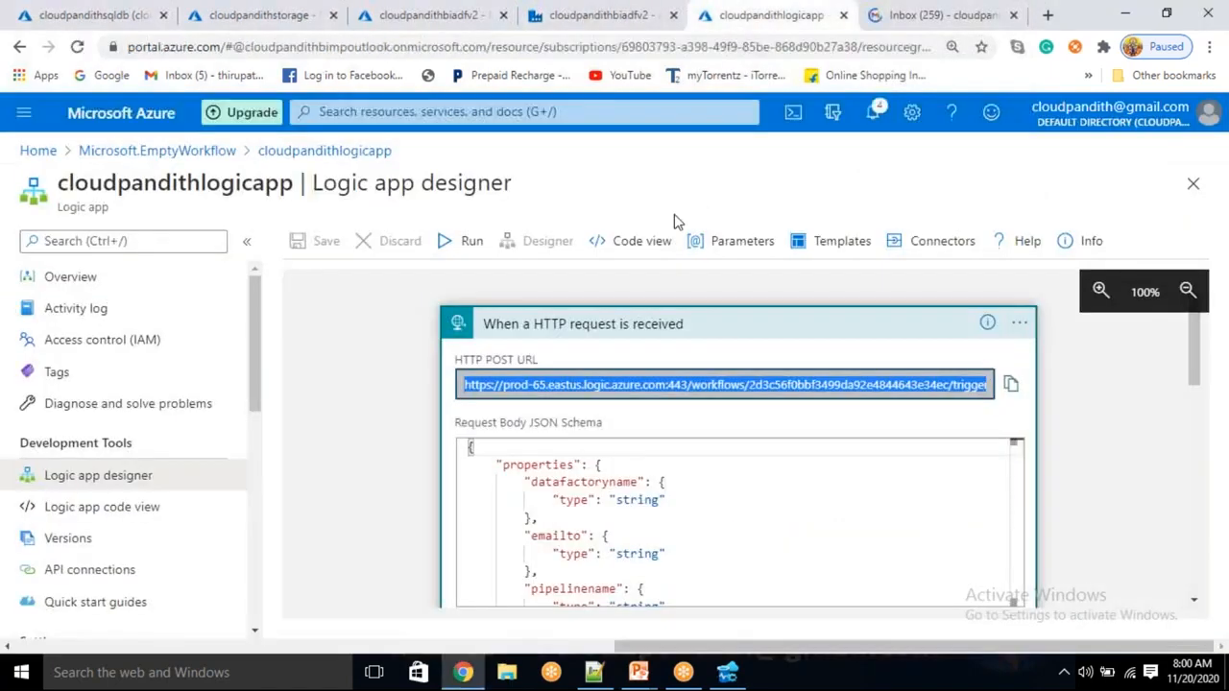
pyautogui.click(585, 27)
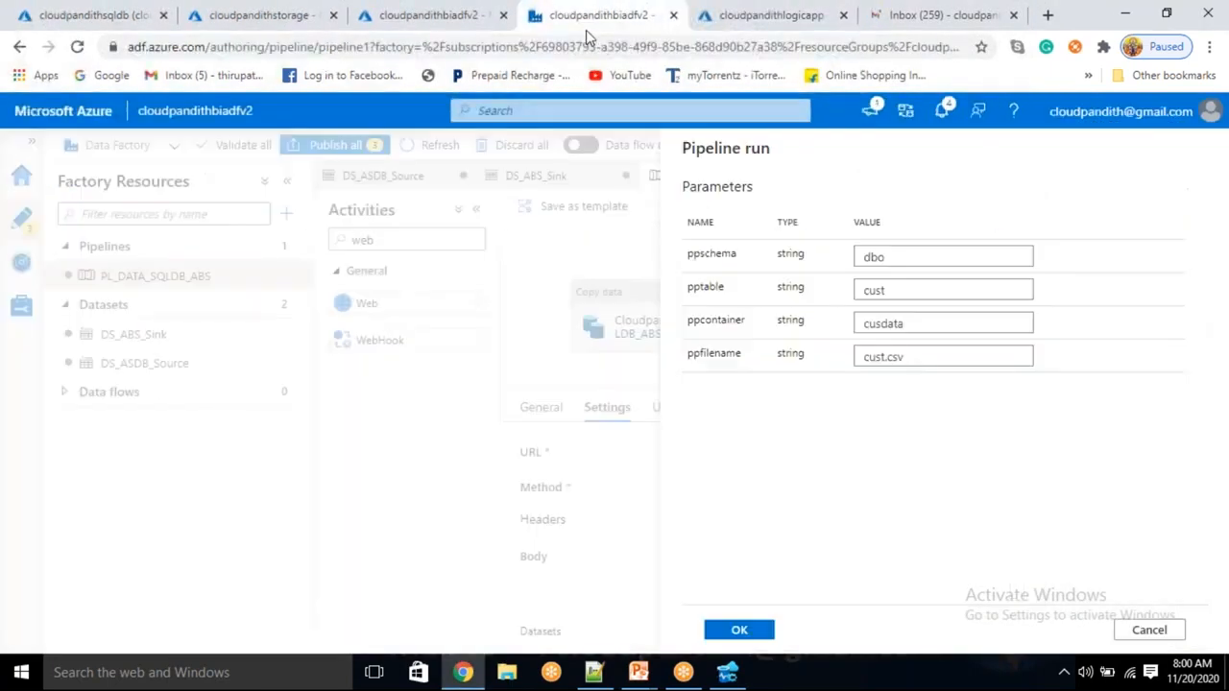
# Start the debug run, refresh until CloudpandithCopy_SQLDB_ABS succeeds, then go to Gmail
pyautogui.click(740, 630)
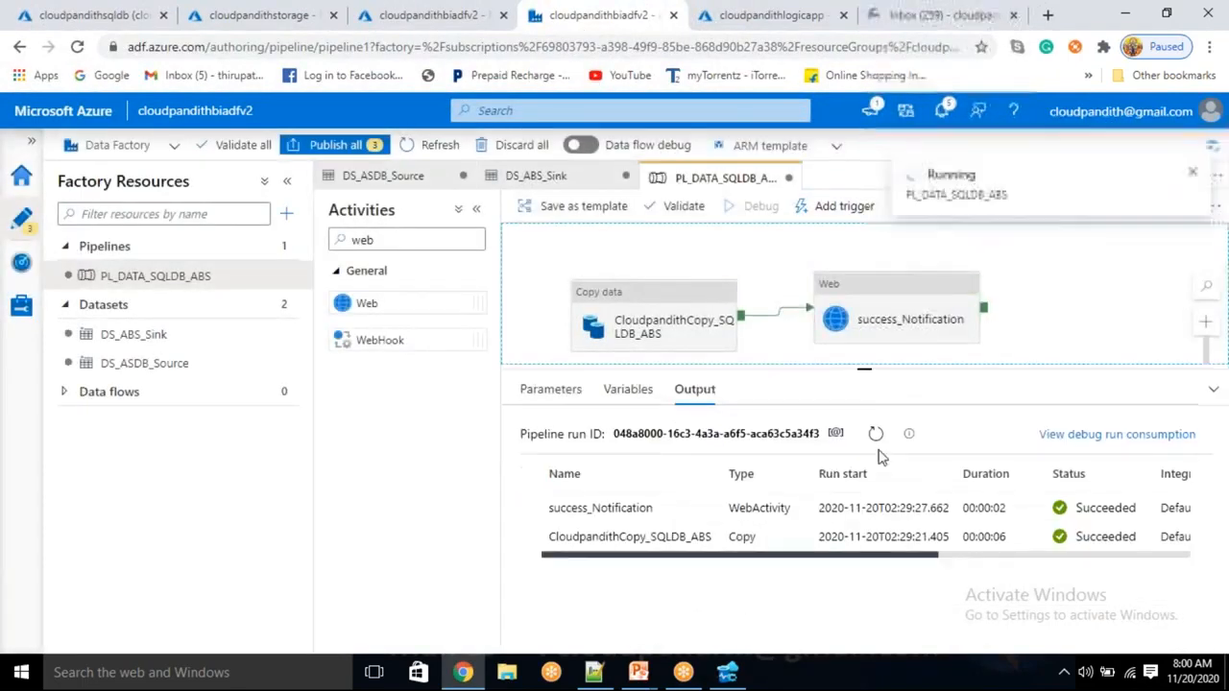
pyautogui.click(874, 432)
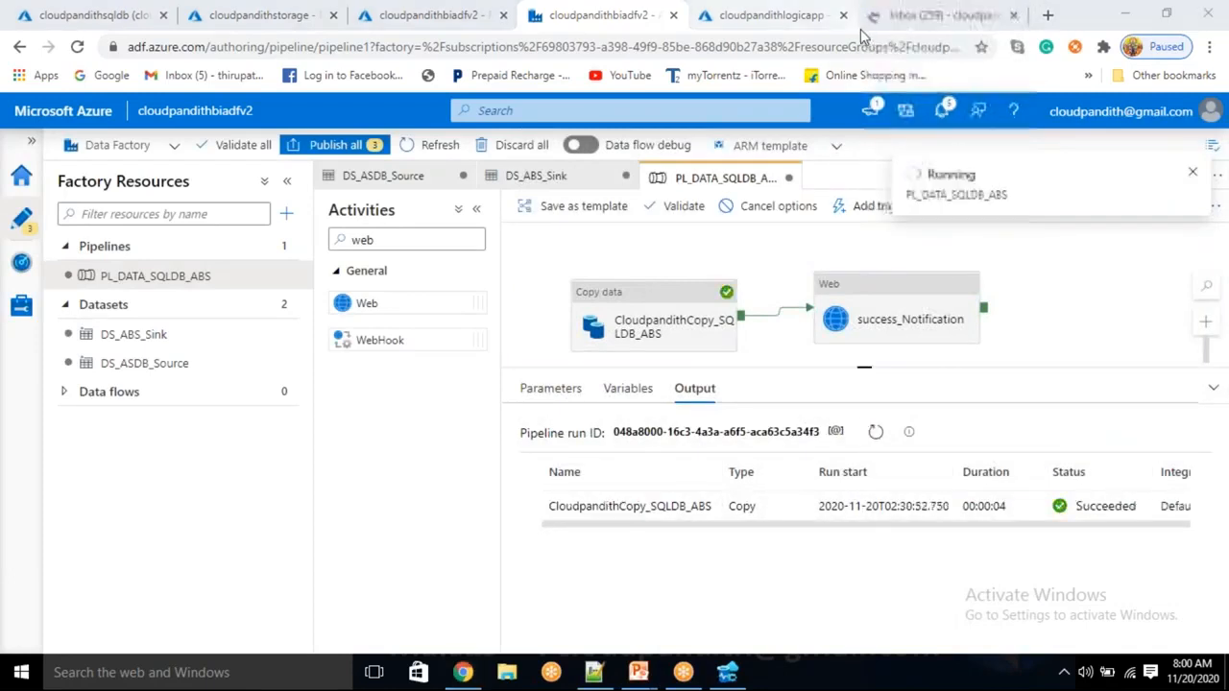
pyautogui.click(936, 16)
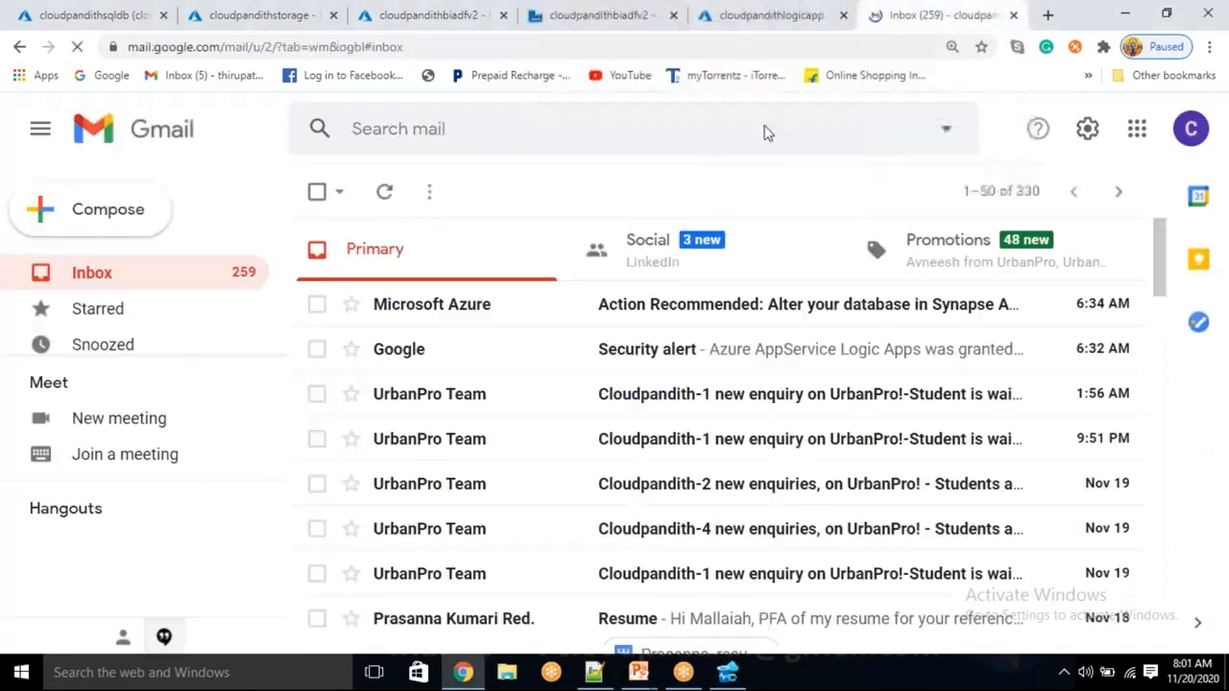
# Open the PL_DATA_SQLDB_ABS : Succeeded alert email and check its subject and sender details
pyautogui.click(392, 199)
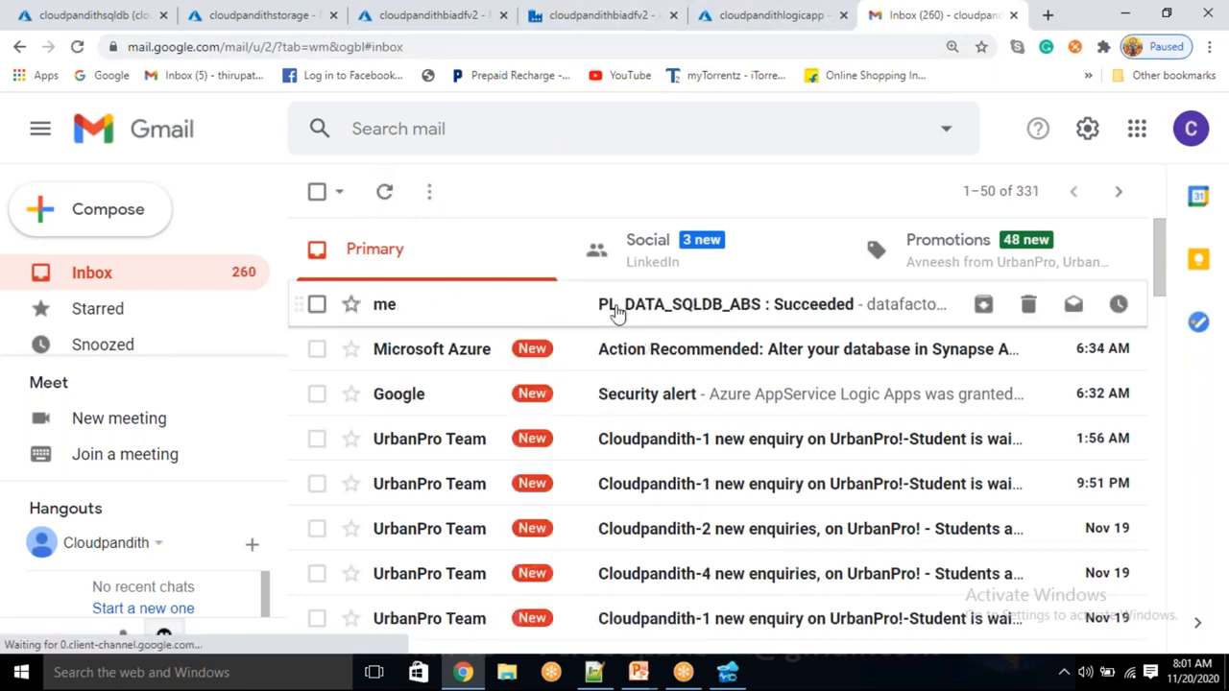
pyautogui.click(611, 310)
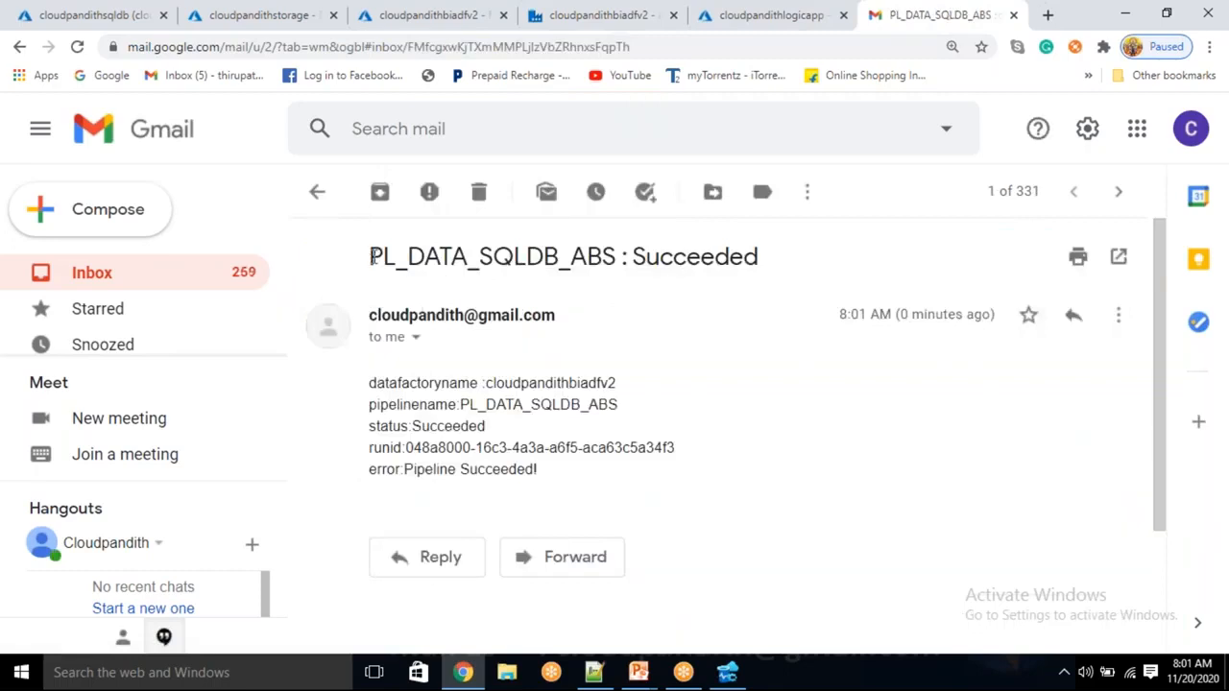
pyautogui.moveTo(371, 257); pyautogui.dragTo(535, 256)
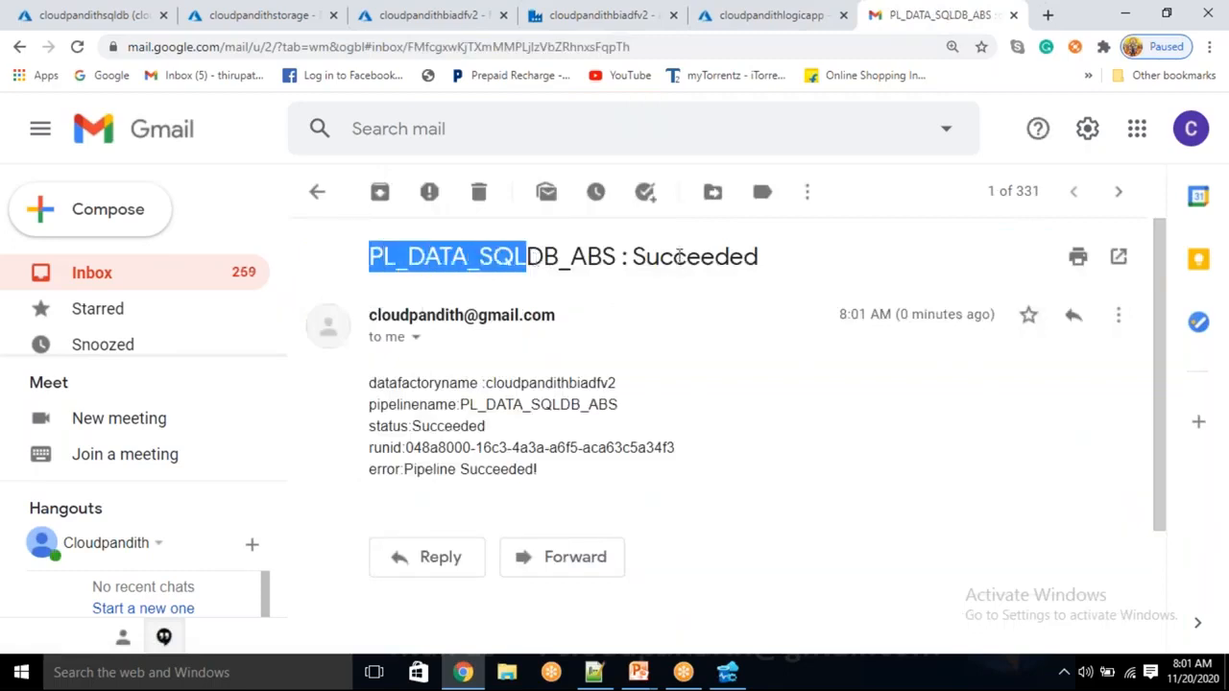
pyautogui.moveTo(673, 256); pyautogui.dragTo(716, 257)
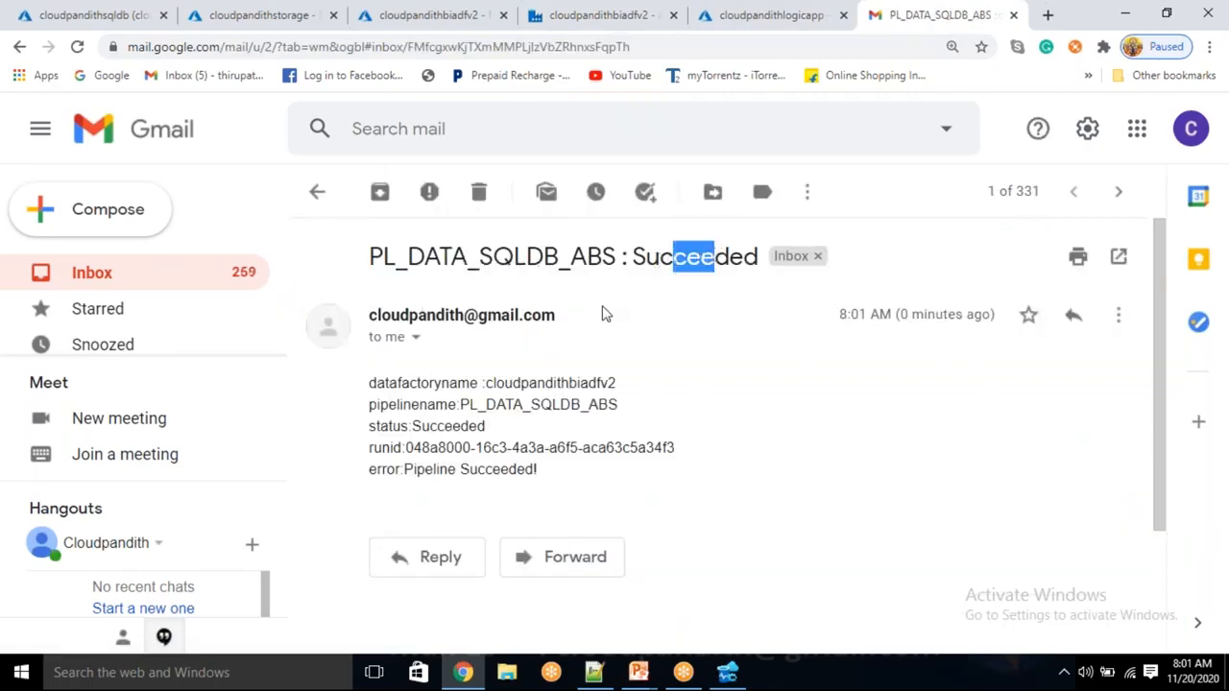
pyautogui.moveTo(376, 315); pyautogui.dragTo(482, 333)
pyautogui.click(414, 338)
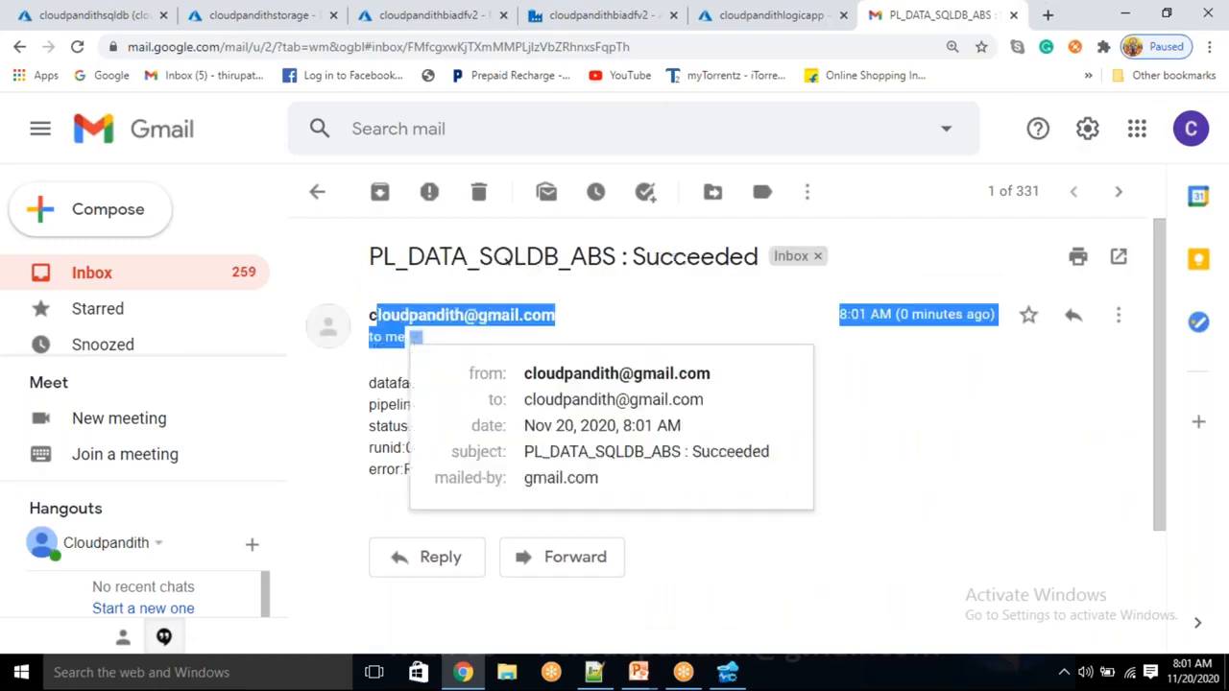
pyautogui.click(782, 495)
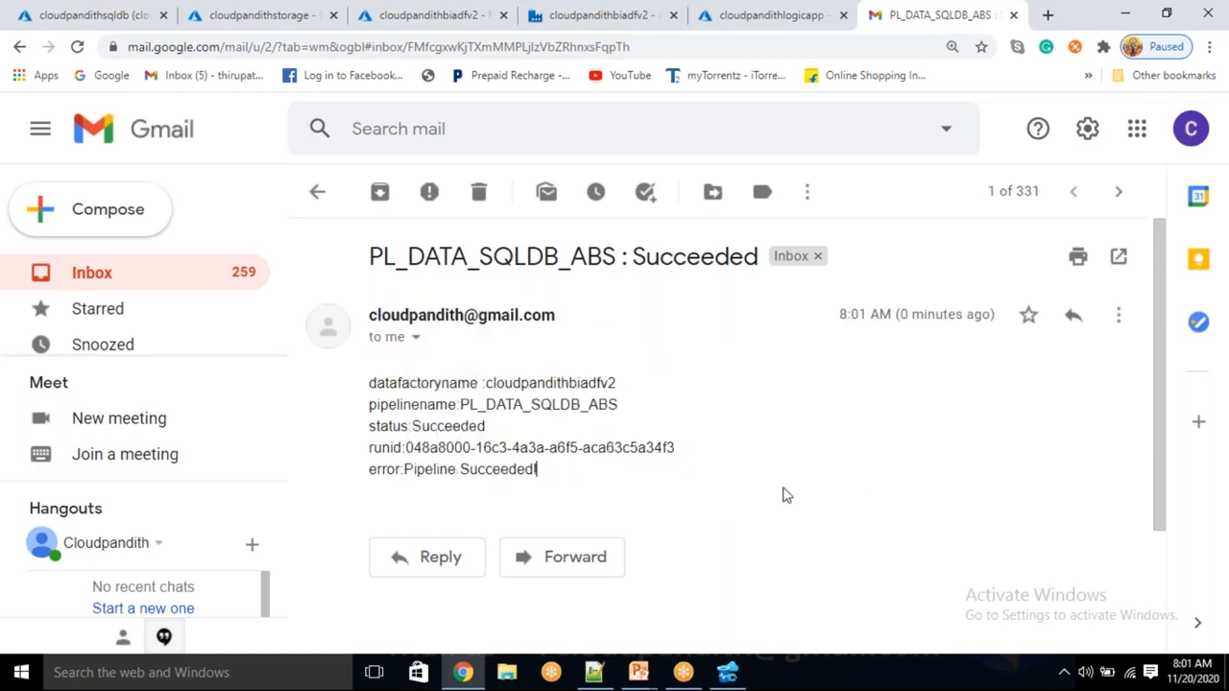
# Review the alert body's data factory name, pipeline name, run id and 'Pipeline Succeeded!' message
pyautogui.moveTo(487, 382); pyautogui.dragTo(615, 383)
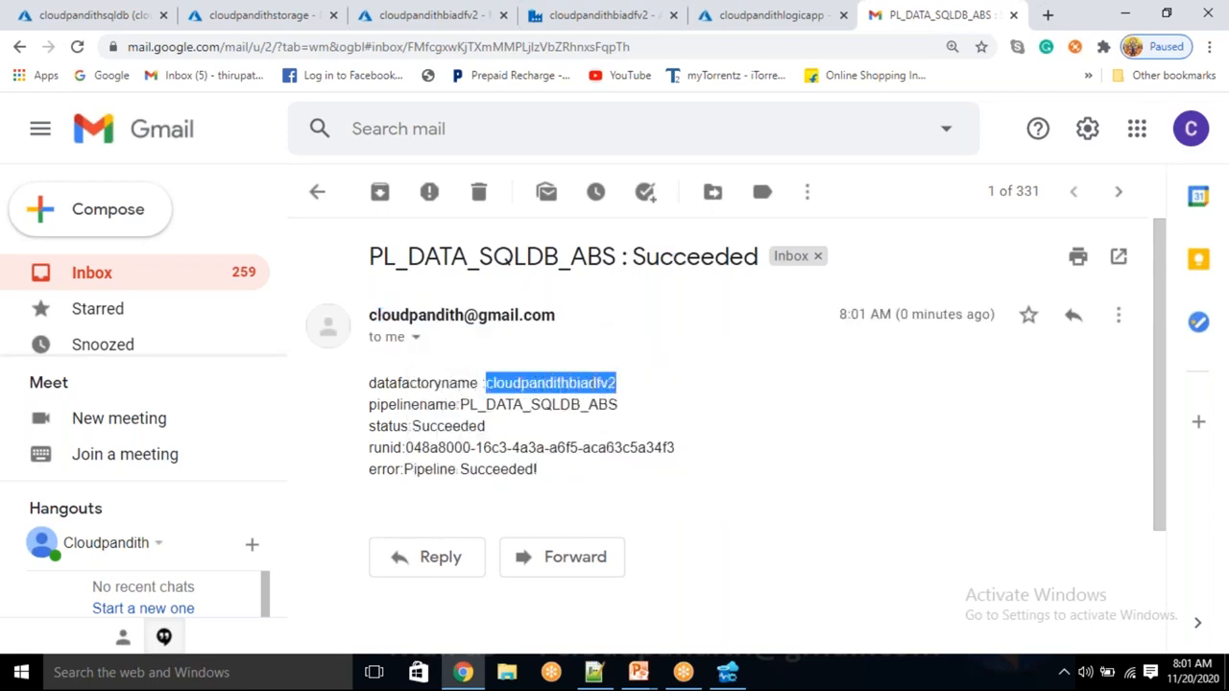
pyautogui.moveTo(469, 404); pyautogui.dragTo(603, 406)
pyautogui.moveTo(453, 430); pyautogui.dragTo(530, 453)
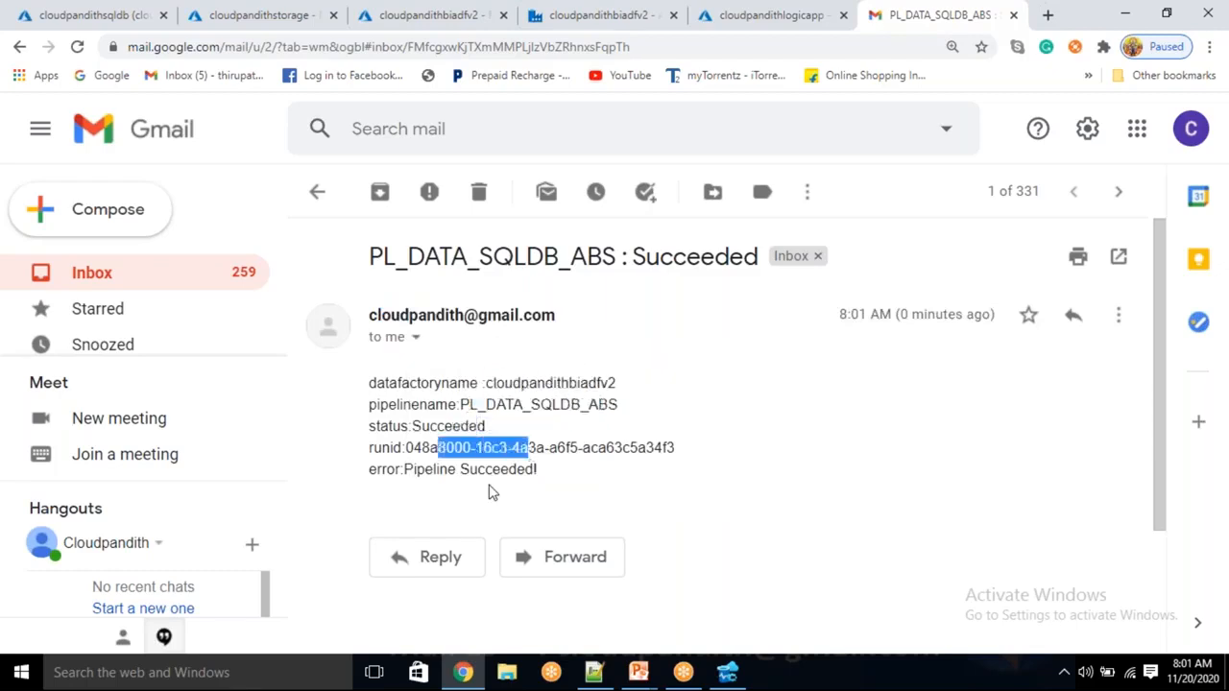
pyautogui.moveTo(417, 469); pyautogui.dragTo(498, 504)
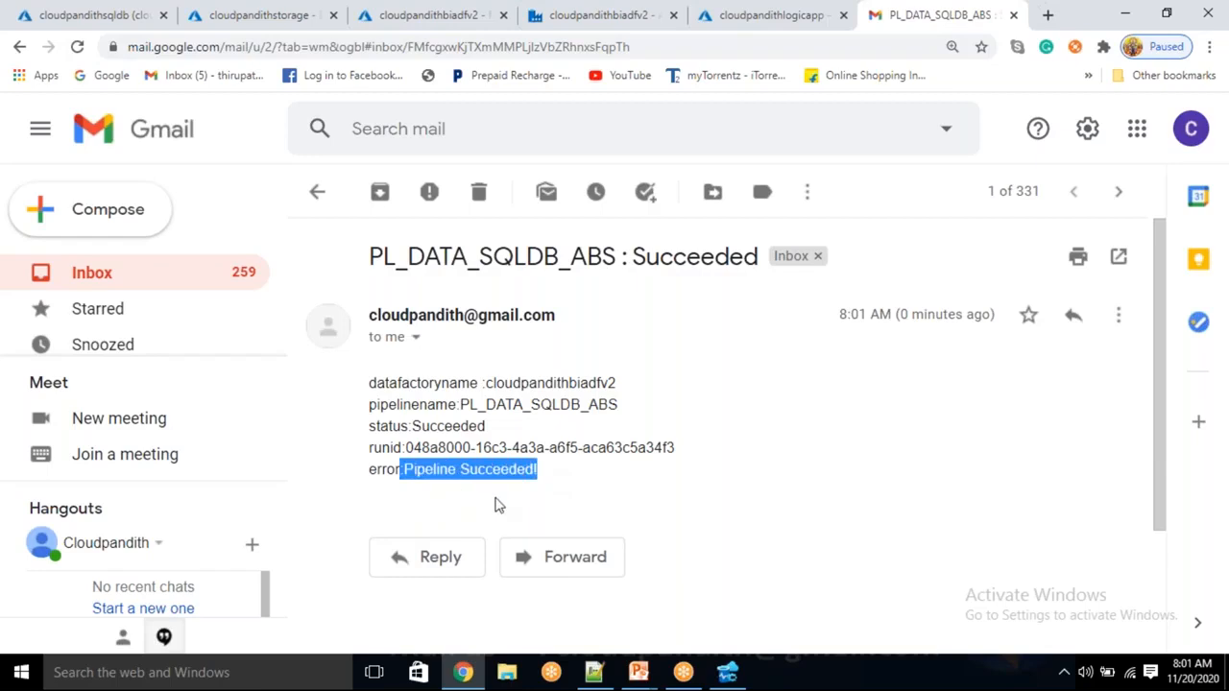
pyautogui.click(744, 29)
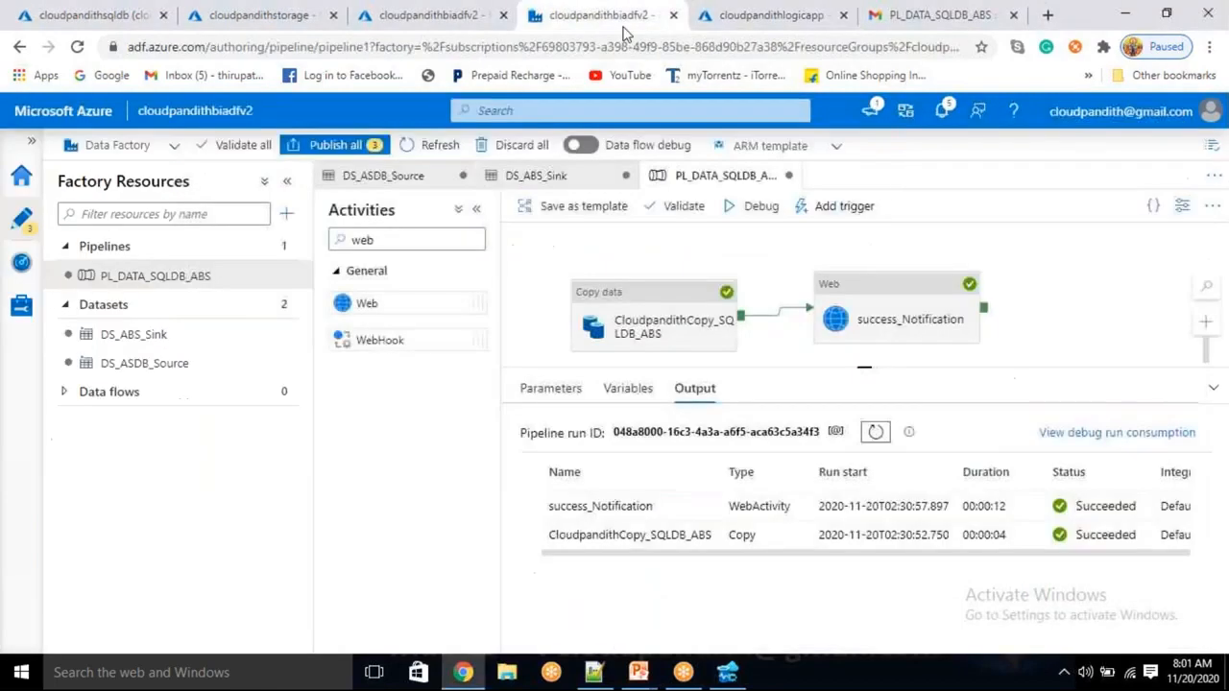
# Clone success_Notification into success_Notification_copy1 and place it below the original
pyautogui.click(626, 32)
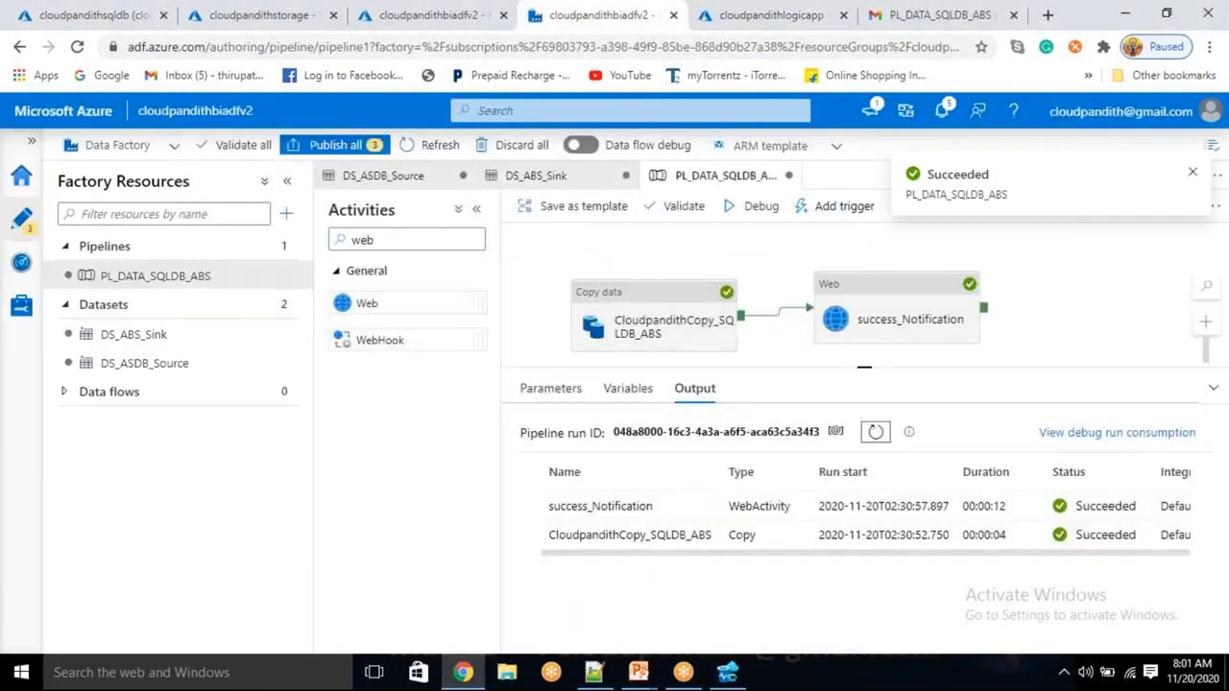
pyautogui.moveTo(866, 368); pyautogui.dragTo(864, 465)
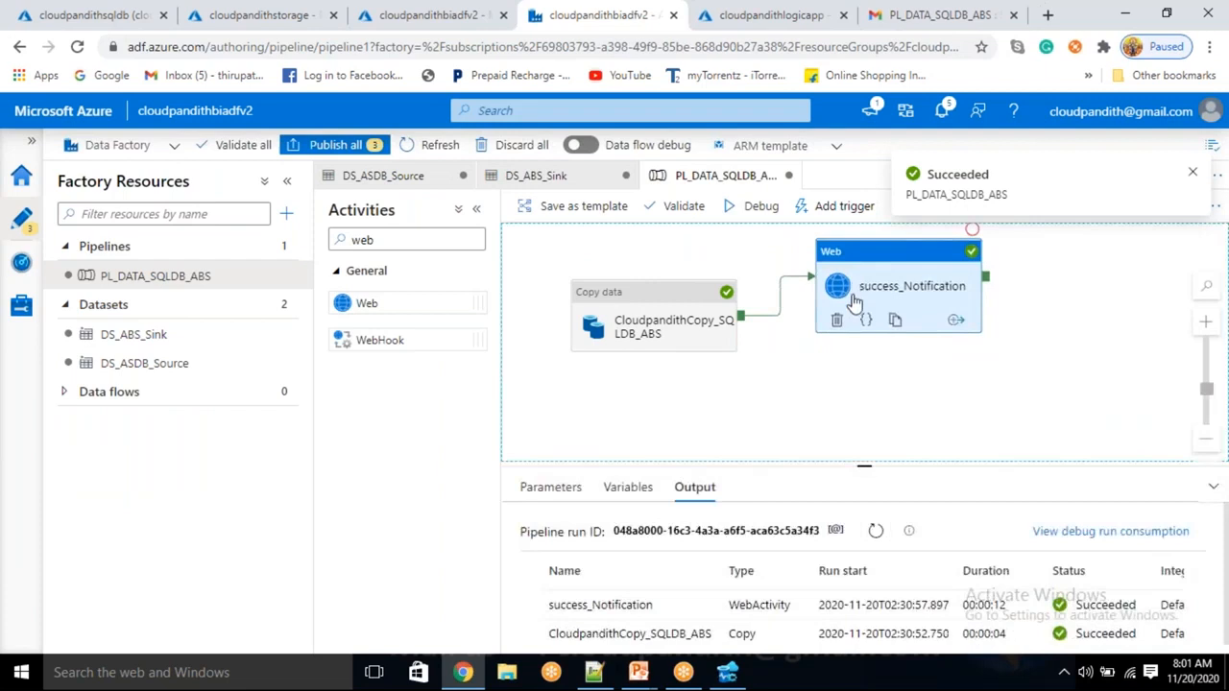
pyautogui.click(855, 305)
pyautogui.click(701, 326)
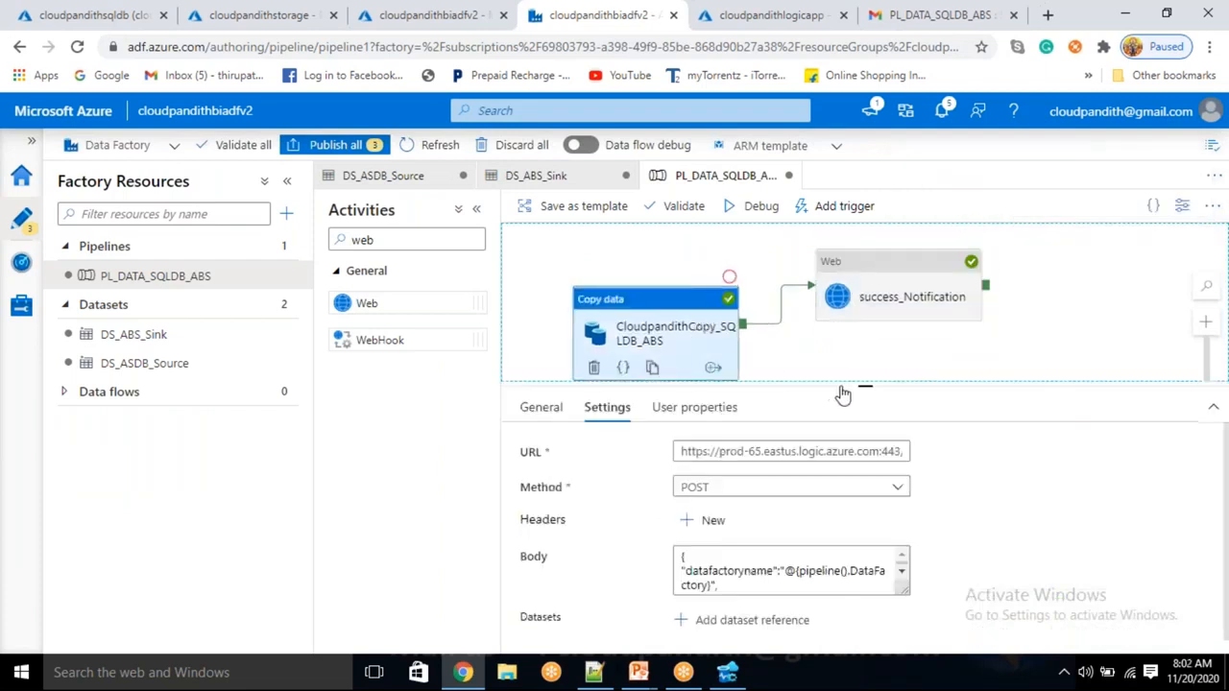
pyautogui.moveTo(867, 385); pyautogui.dragTo(886, 420)
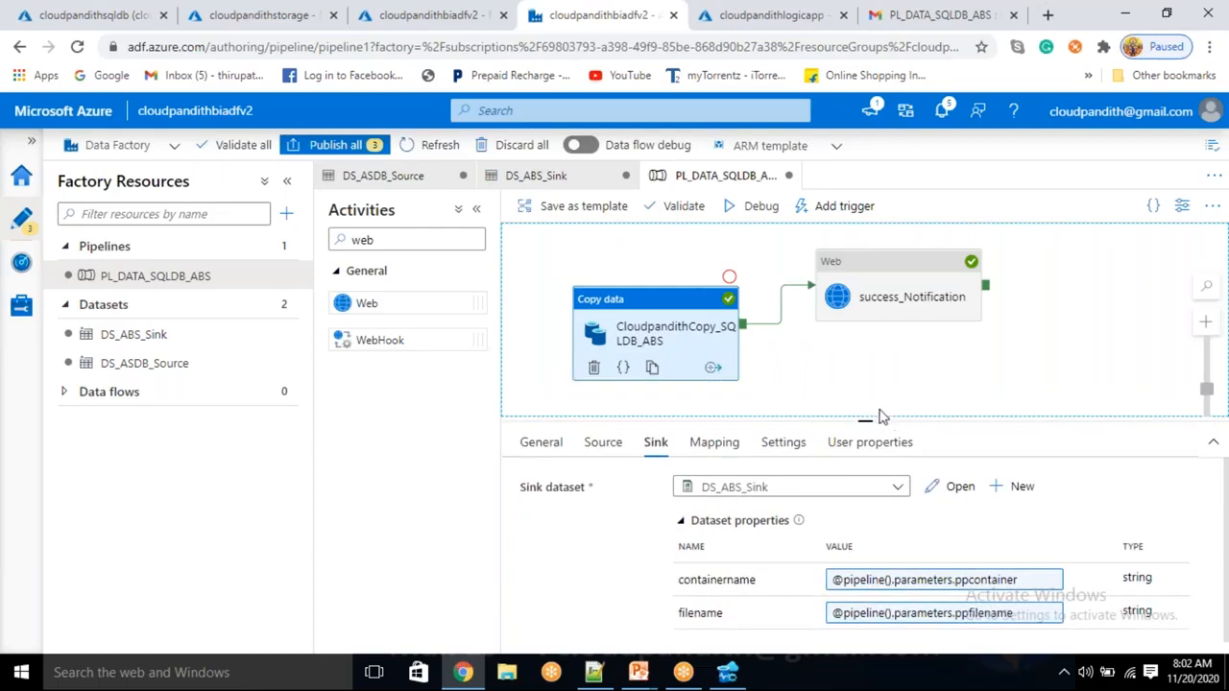
pyautogui.click(894, 296)
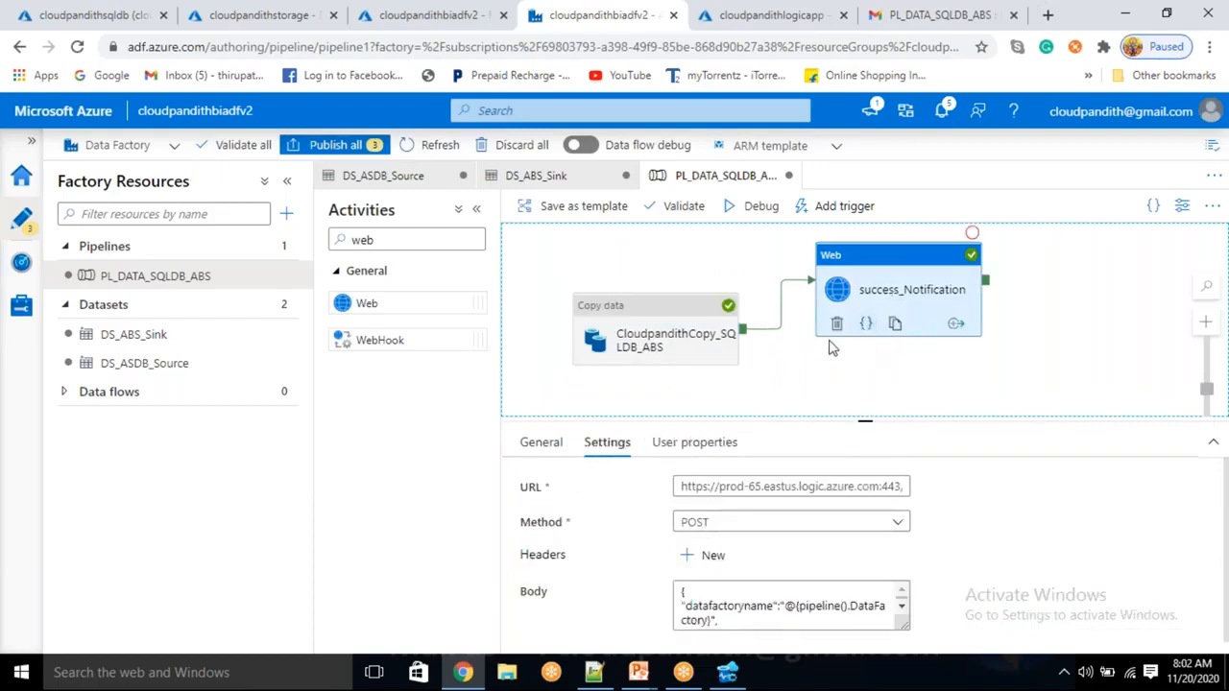
pyautogui.click(895, 330)
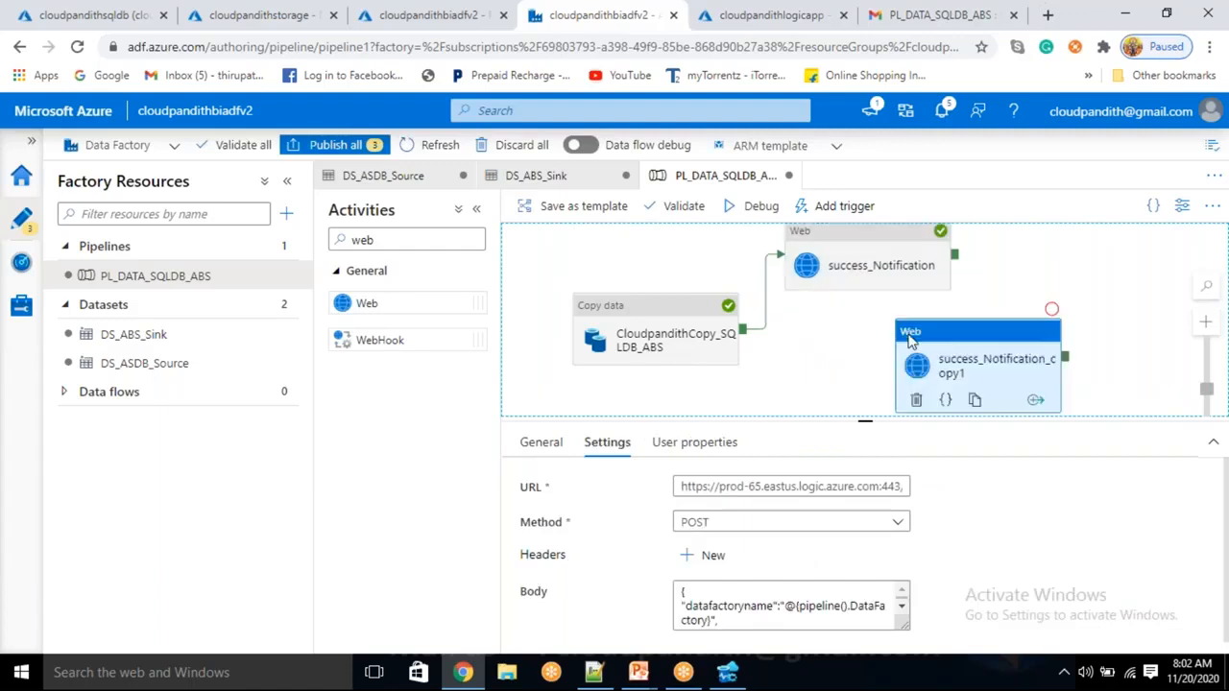
pyautogui.moveTo(925, 359)
pyautogui.mouseDown()
pyautogui.moveTo(864, 357)
pyautogui.moveTo(844, 338)
pyautogui.mouseUp()
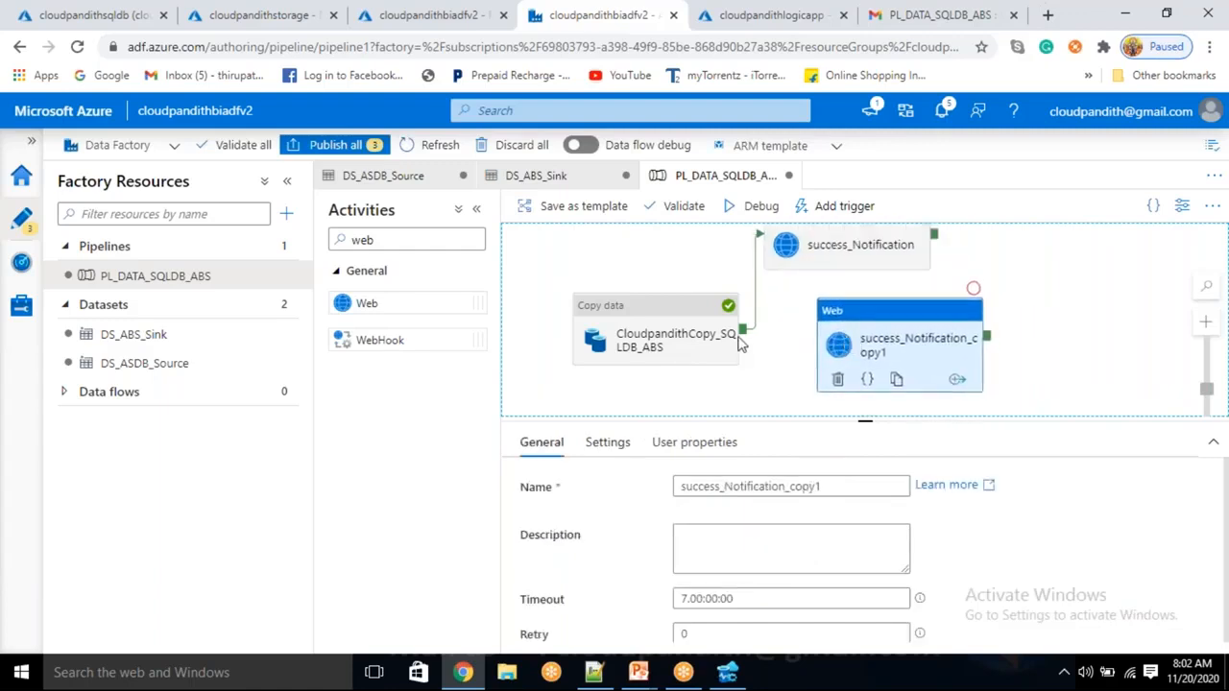
# Connect the copy activity to the copied Web activity and change the connector to a Failure path
pyautogui.moveTo(744, 330); pyautogui.dragTo(848, 384)
pyautogui.click(794, 344)
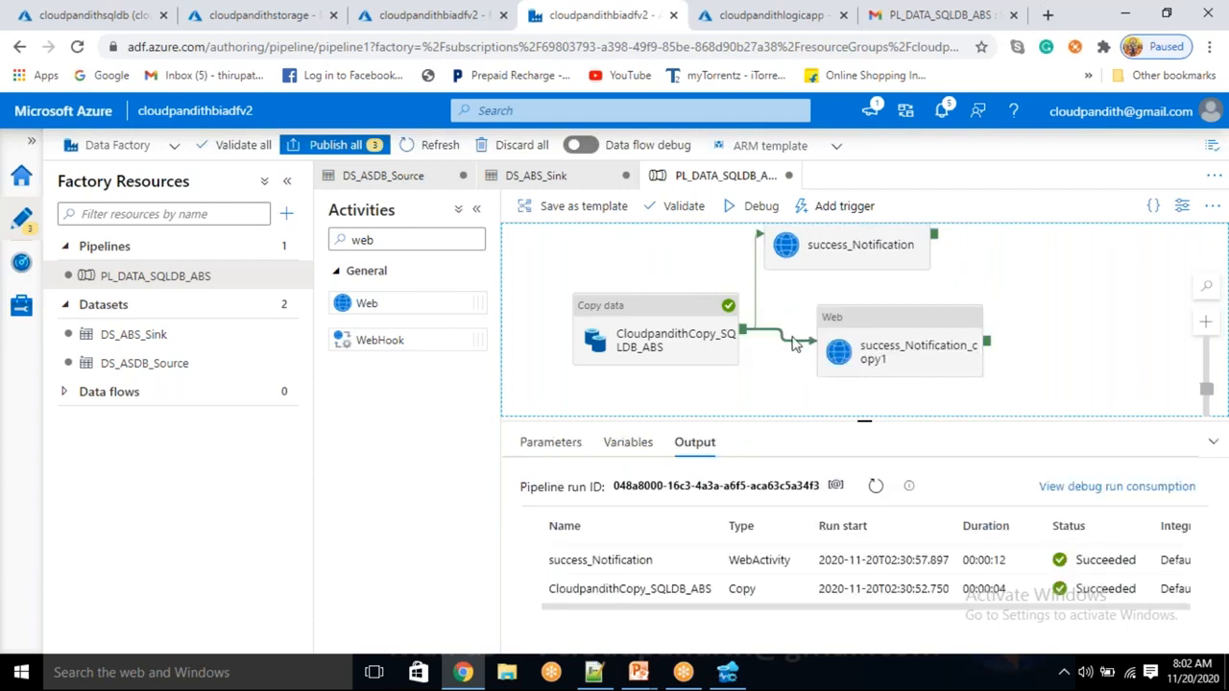
pyautogui.rightClick(794, 344)
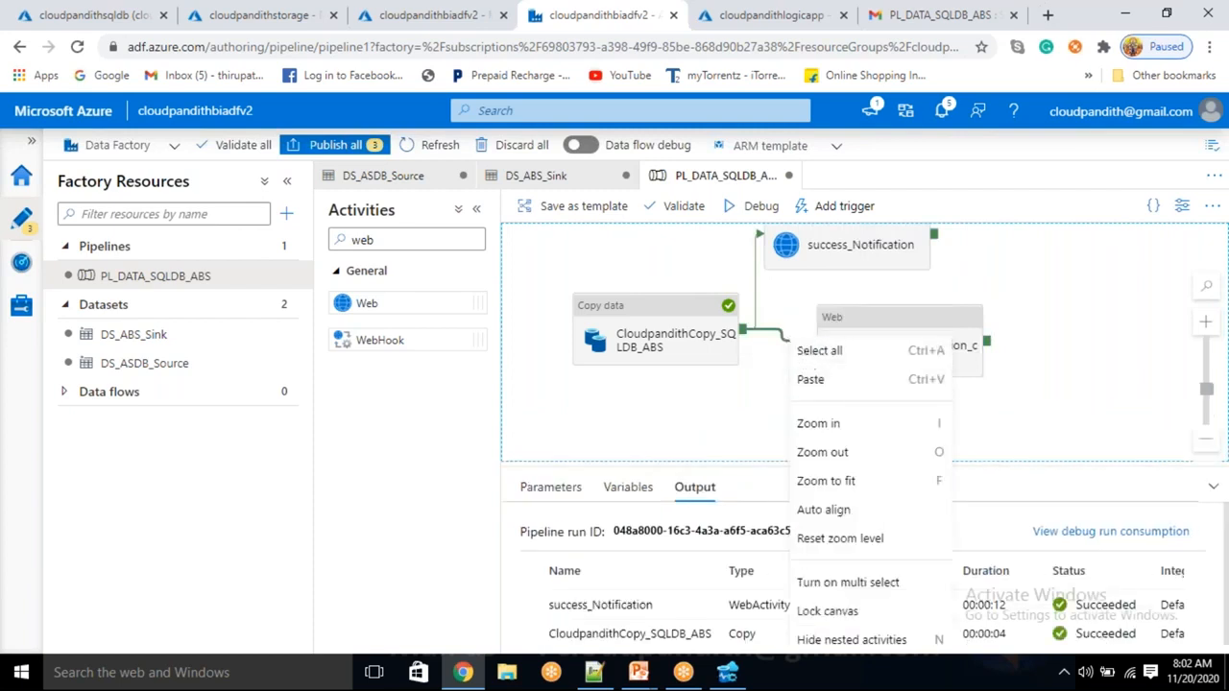
pyautogui.click(788, 346)
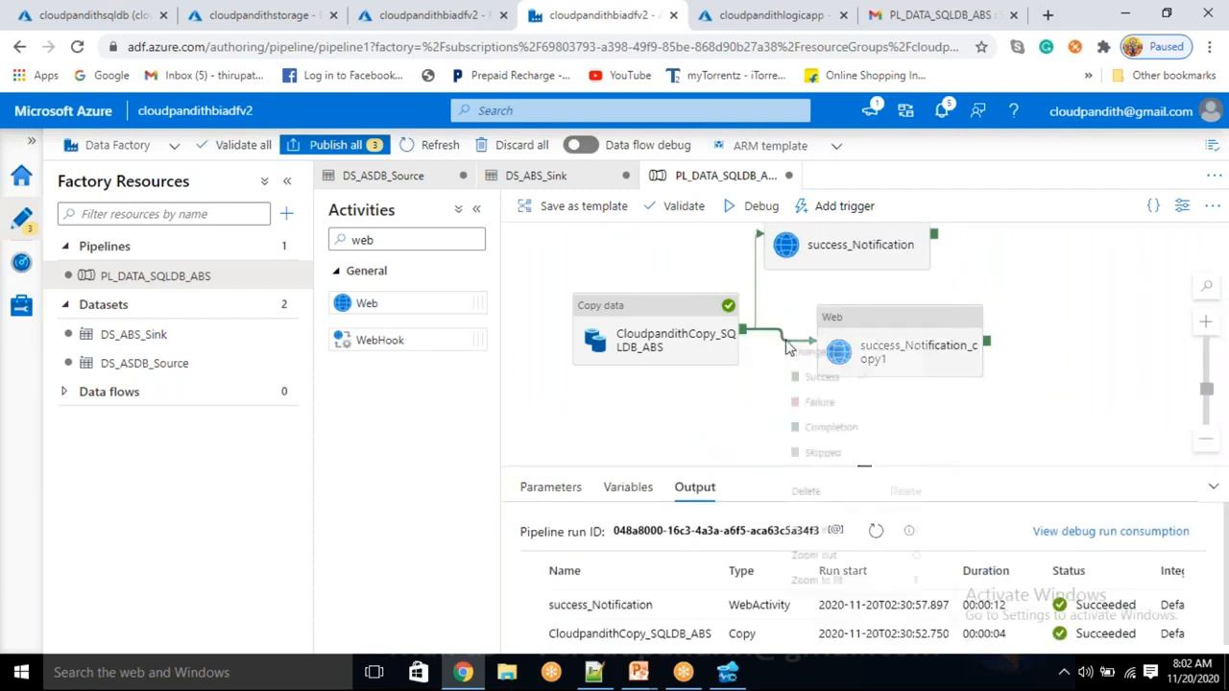
pyautogui.rightClick(788, 346)
pyautogui.click(837, 411)
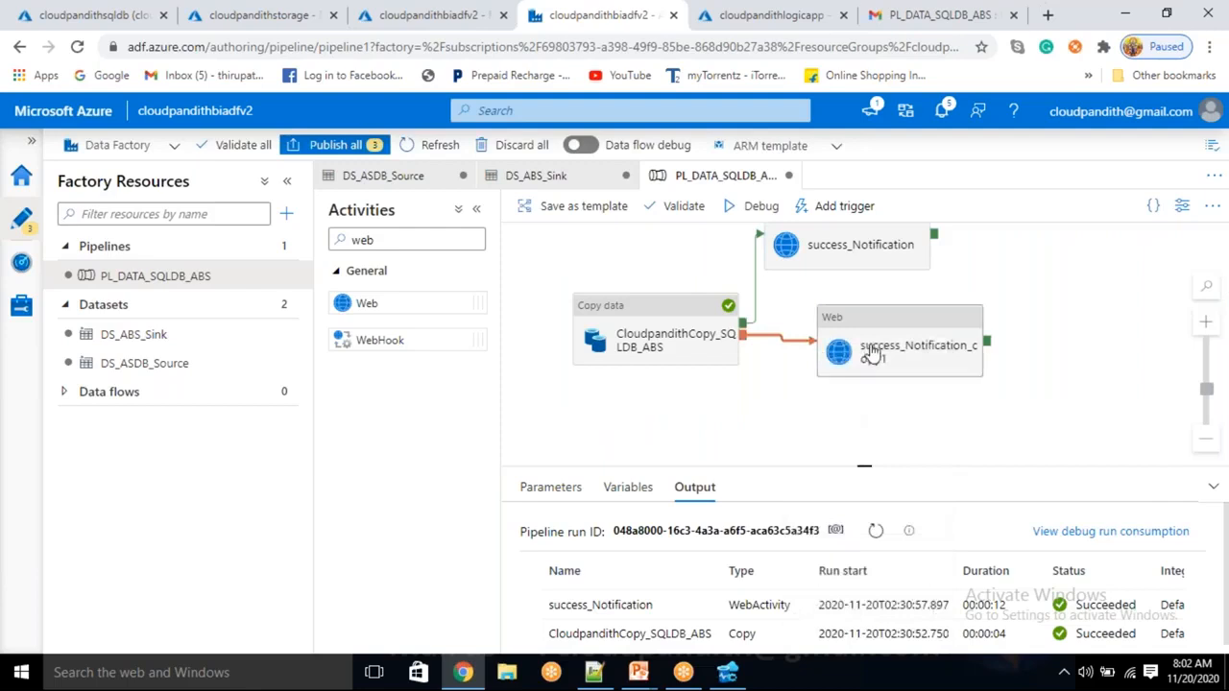
# Rename the copied Web activity to failure_Notification
pyautogui.click(902, 352)
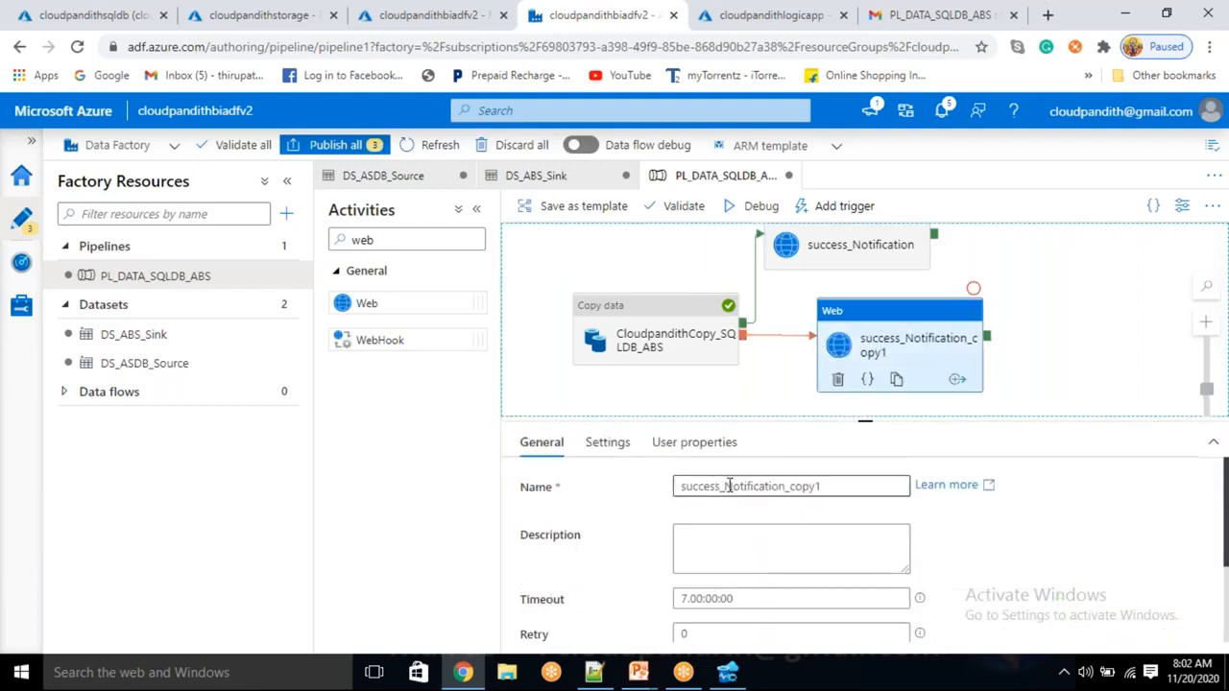
pyautogui.click(721, 486)
pyautogui.hotkey('shift', 'Home')
pyautogui.write('failure')
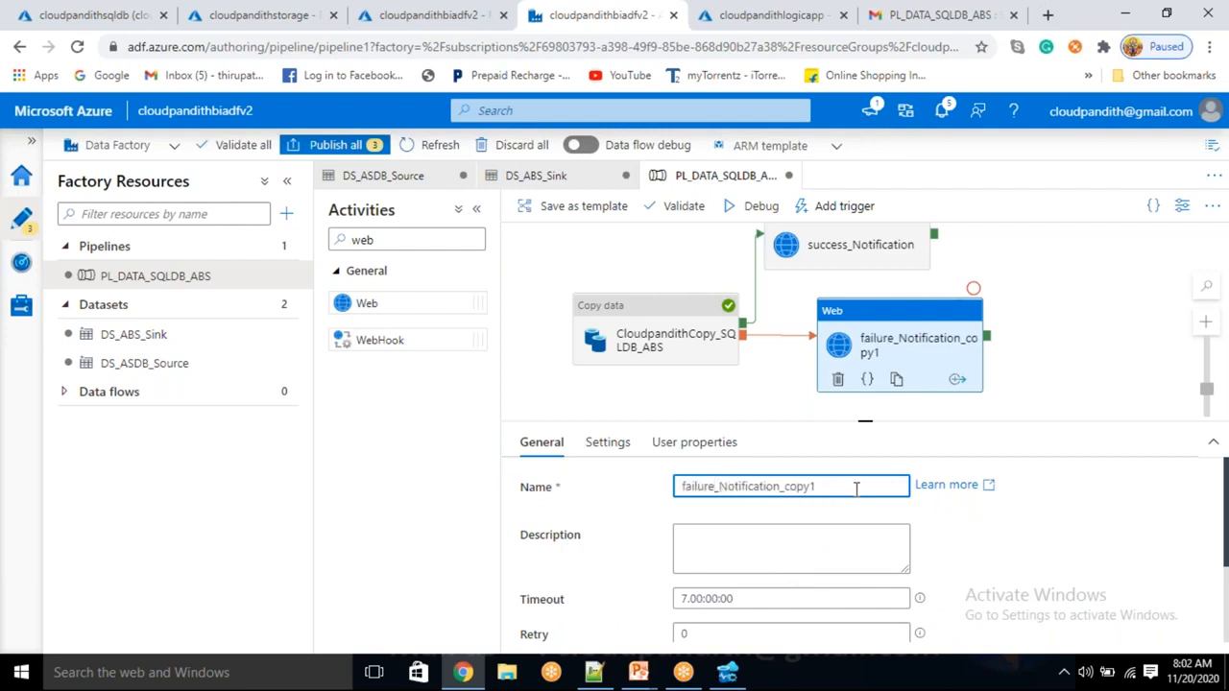
pyautogui.press('BackSpace')
pyautogui.press('BackSpace')
pyautogui.press('BackSpace')
pyautogui.press('BackSpace')
pyautogui.press('BackSpace')
pyautogui.press('BackSpace')
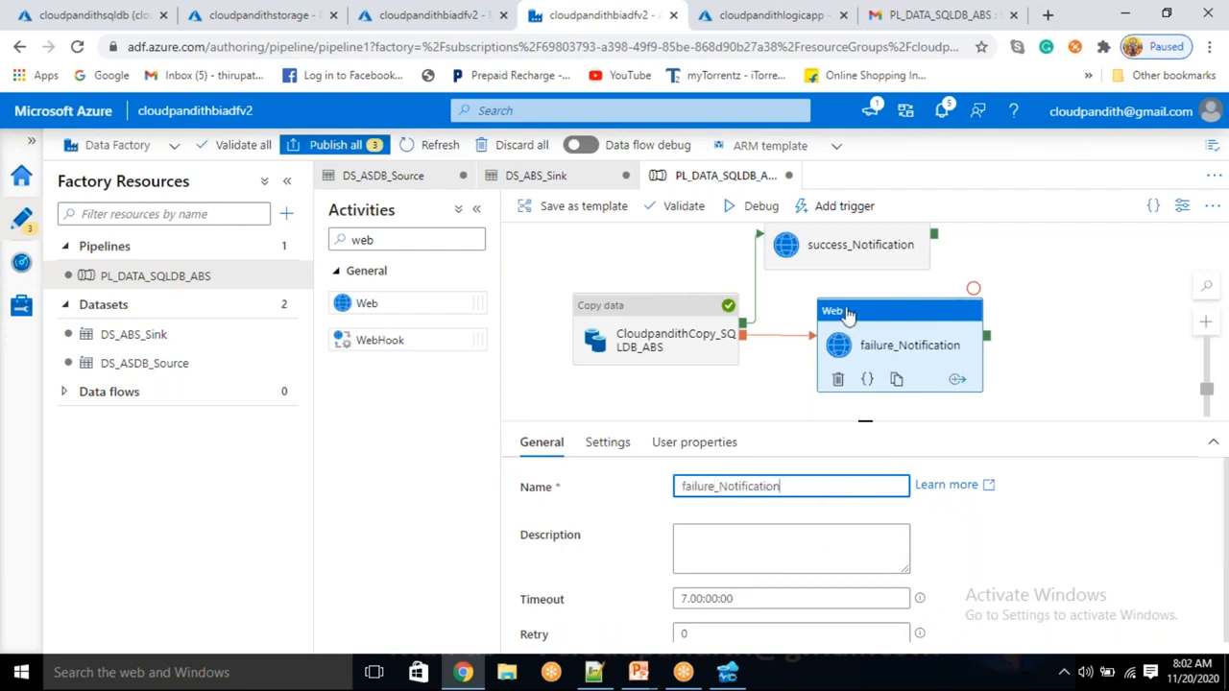
pyautogui.click(877, 332)
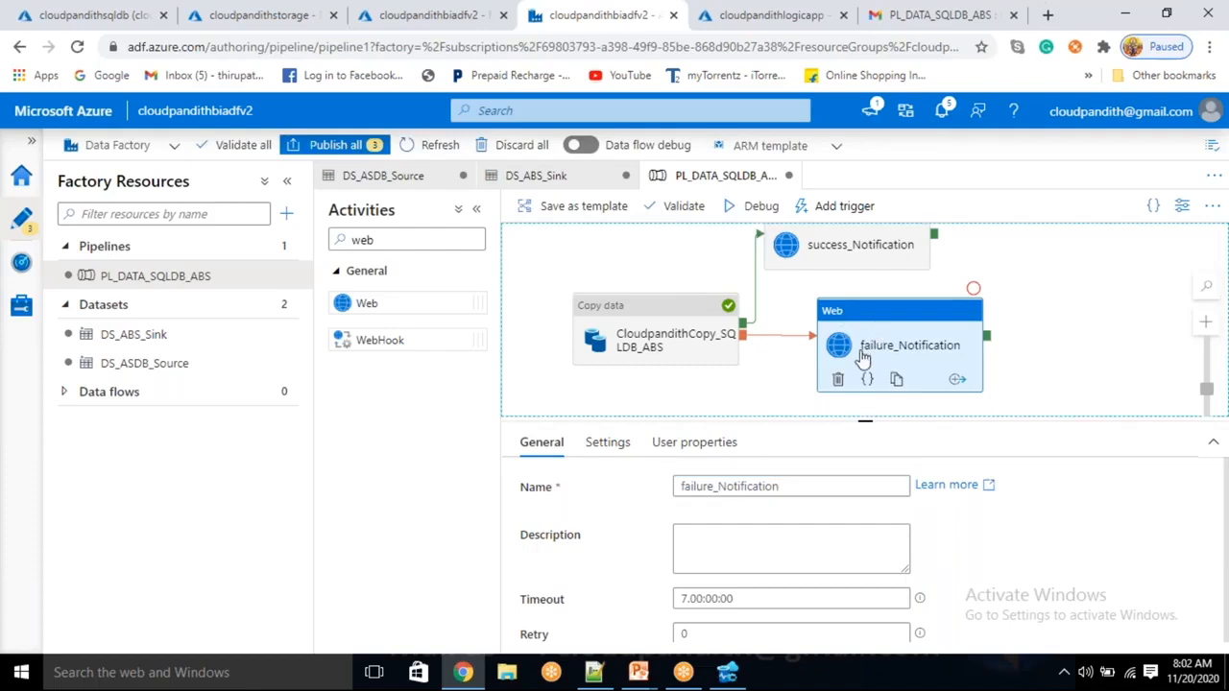
# Empty failure_Notification's Settings Body and paste the JSON body into the Notepad++ notes
pyautogui.click(624, 456)
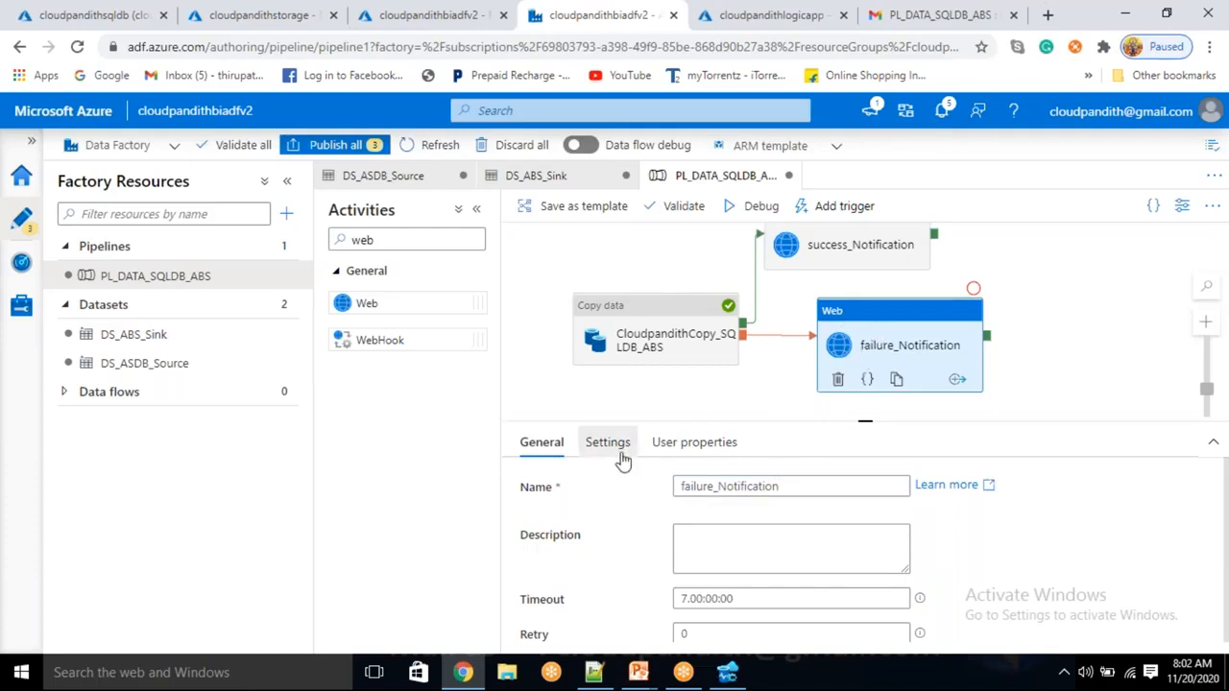
pyautogui.click(754, 605)
pyautogui.doubleClick(755, 605)
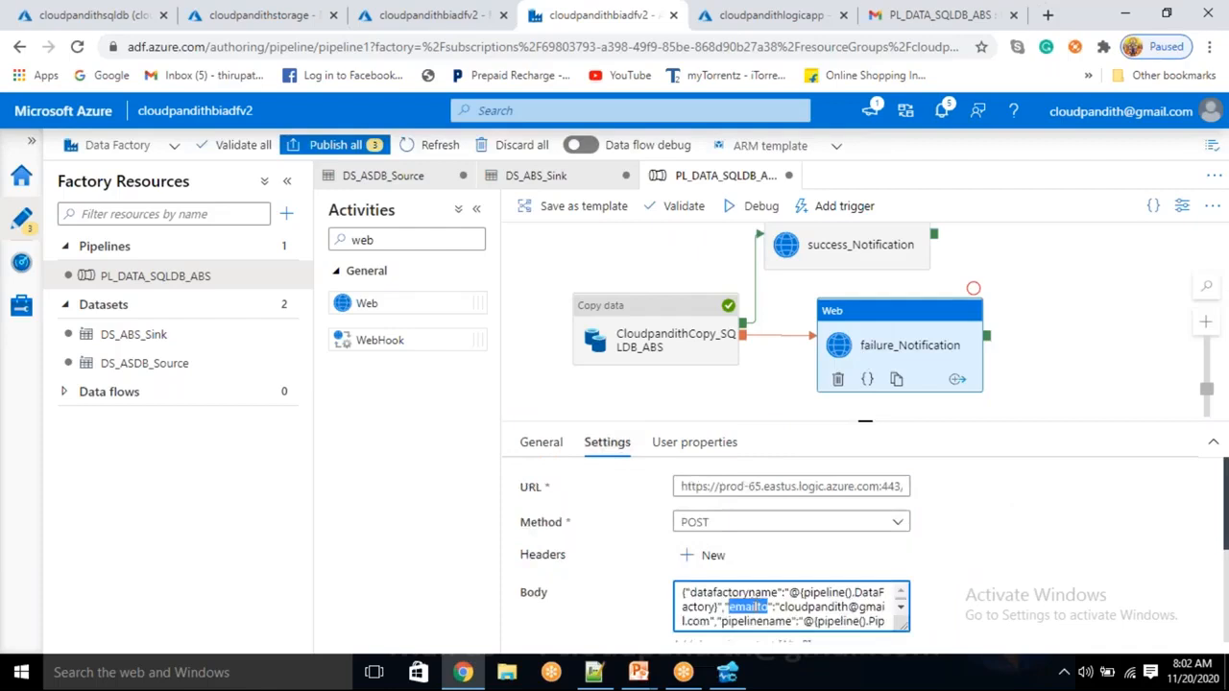
pyautogui.hotkey('ctrl', 'a')
pyautogui.press('BackSpace')
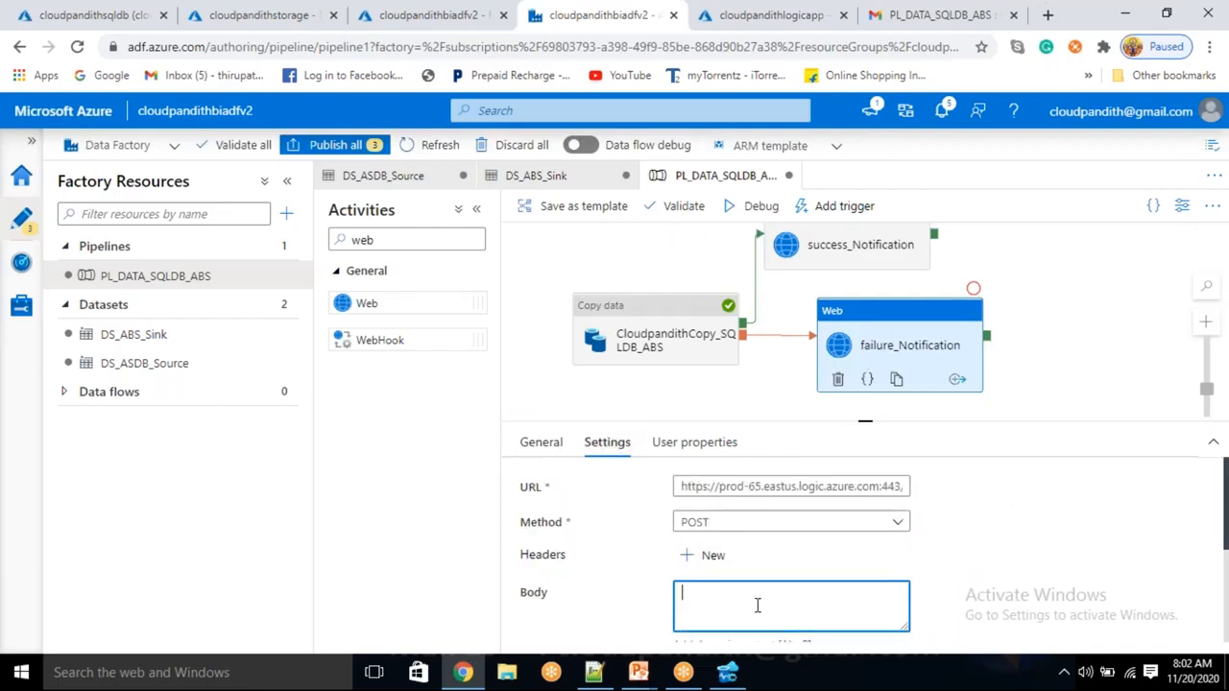
pyautogui.hotkey('alt', 'Tab')
pyautogui.hotkey('ctrl', 'v')
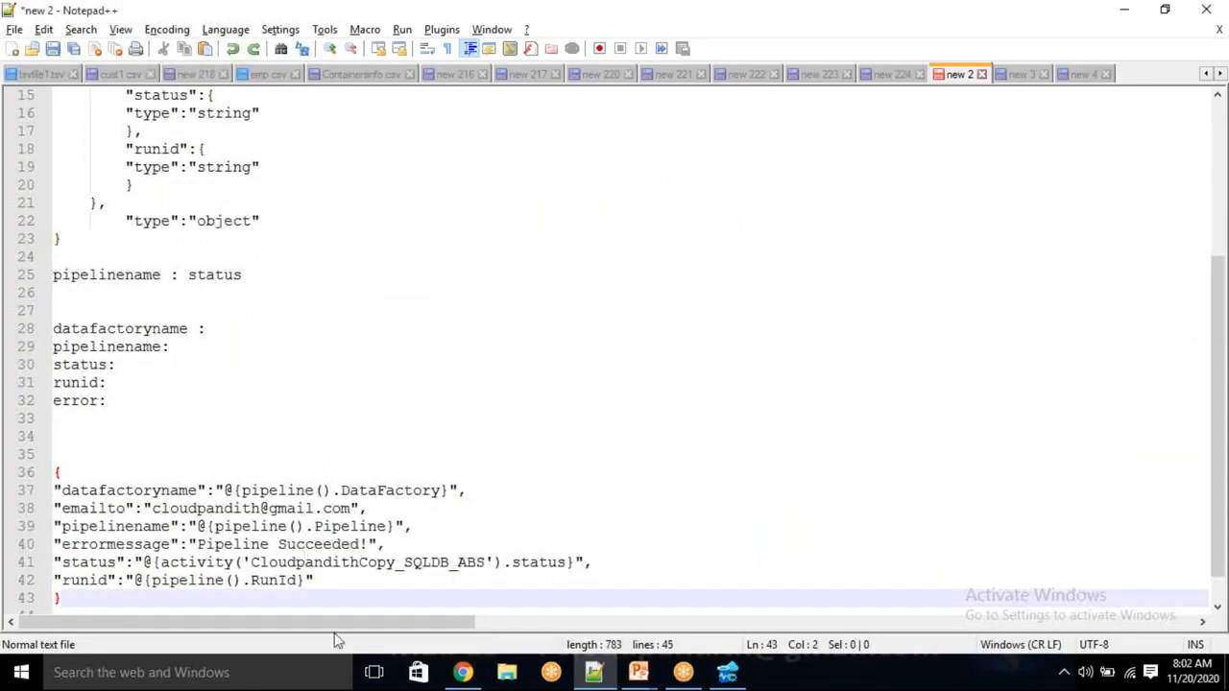
# Paste a second copy of the JSON body and change its errormessage to 'Pipeline Failed!'
pyautogui.press('Return')
pyautogui.press('Return')
pyautogui.press('Return')
pyautogui.hotkey('ctrl', 'v')
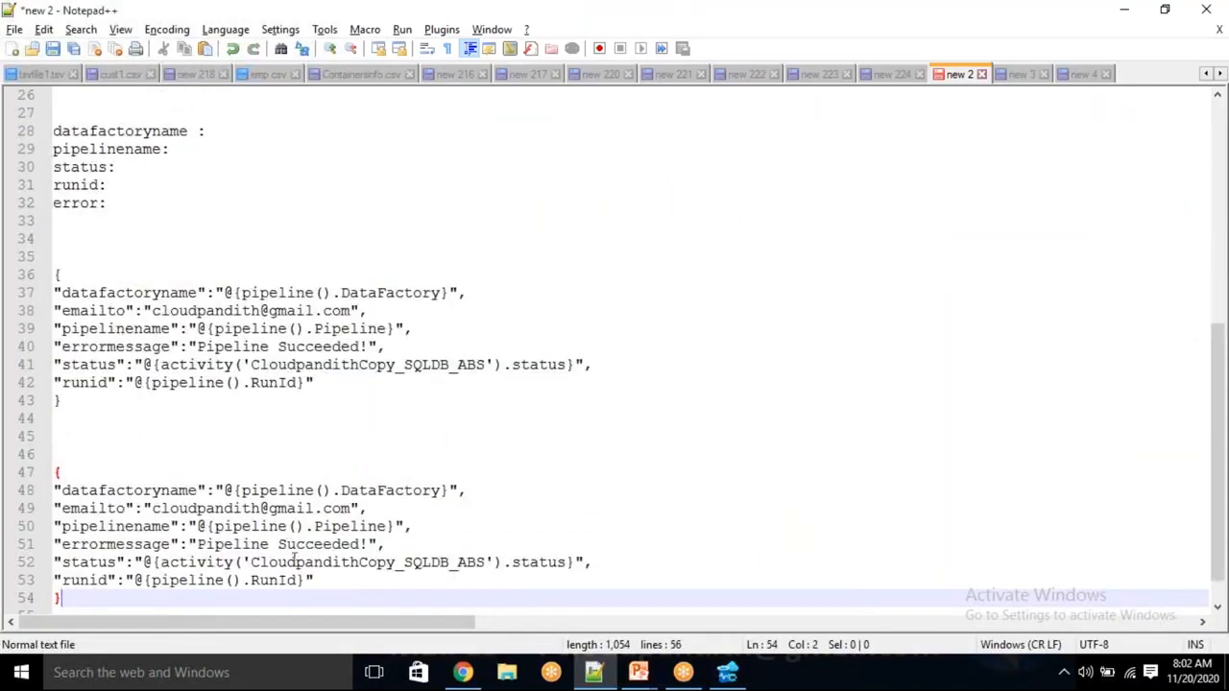
pyautogui.doubleClick(332, 543)
pyautogui.write('\\F')
pyautogui.write('aile')
pyautogui.press('Insert')
pyautogui.press('BackSpace')
pyautogui.press('BackSpace')
pyautogui.press('BackSpace')
pyautogui.press('BackSpace')
pyautogui.press('BackSpace')
pyautogui.press('BackSpace')
pyautogui.write('Failed')
pyautogui.press('Insert')
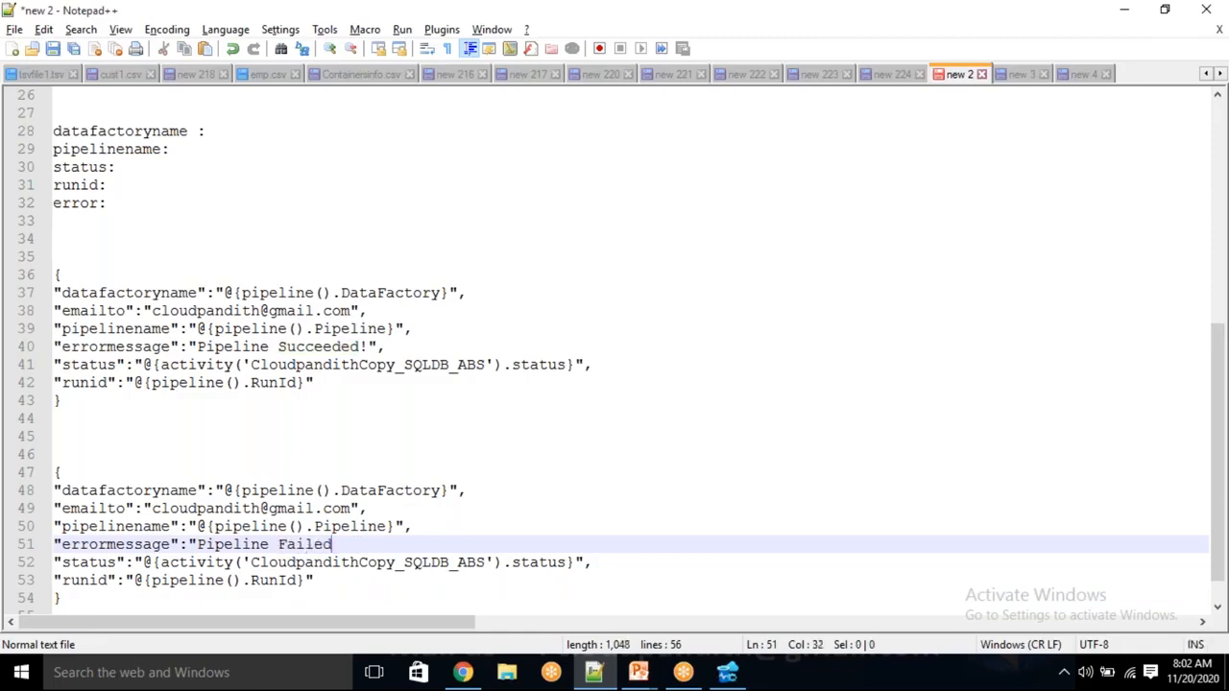
pyautogui.write('"')
# Cut the failure JSON block and return to Data Factory
pyautogui.moveTo(83, 602); pyautogui.dragTo(55, 471)
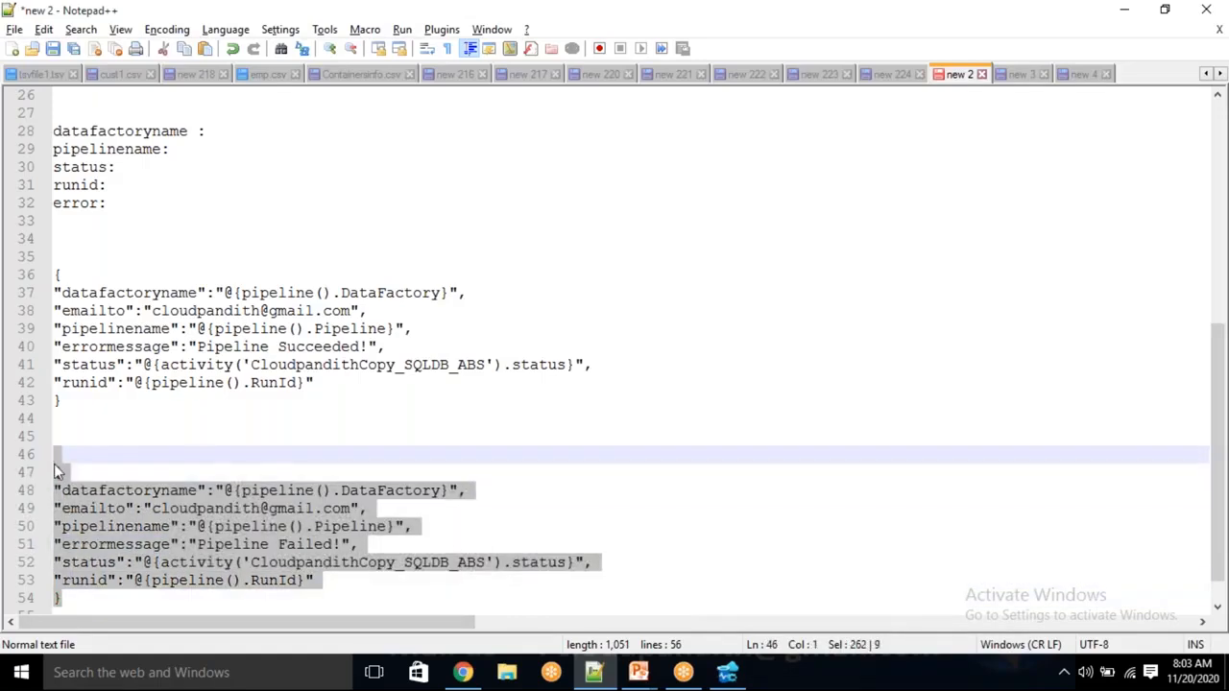
pyautogui.hotkey('ctrl', 'x')
pyautogui.hotkey('alt', 'Tab')
# Paste the failure JSON into failure_Notification's request Body
pyautogui.click(704, 605)
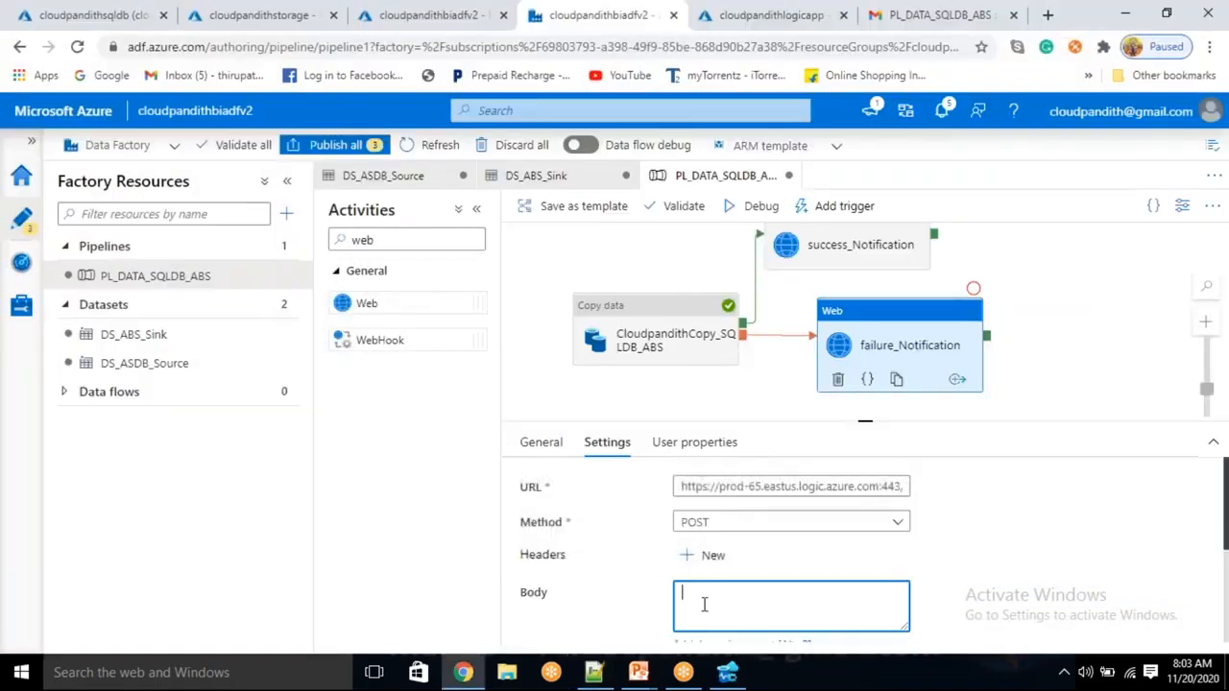
pyautogui.hotkey('ctrl', 'v')
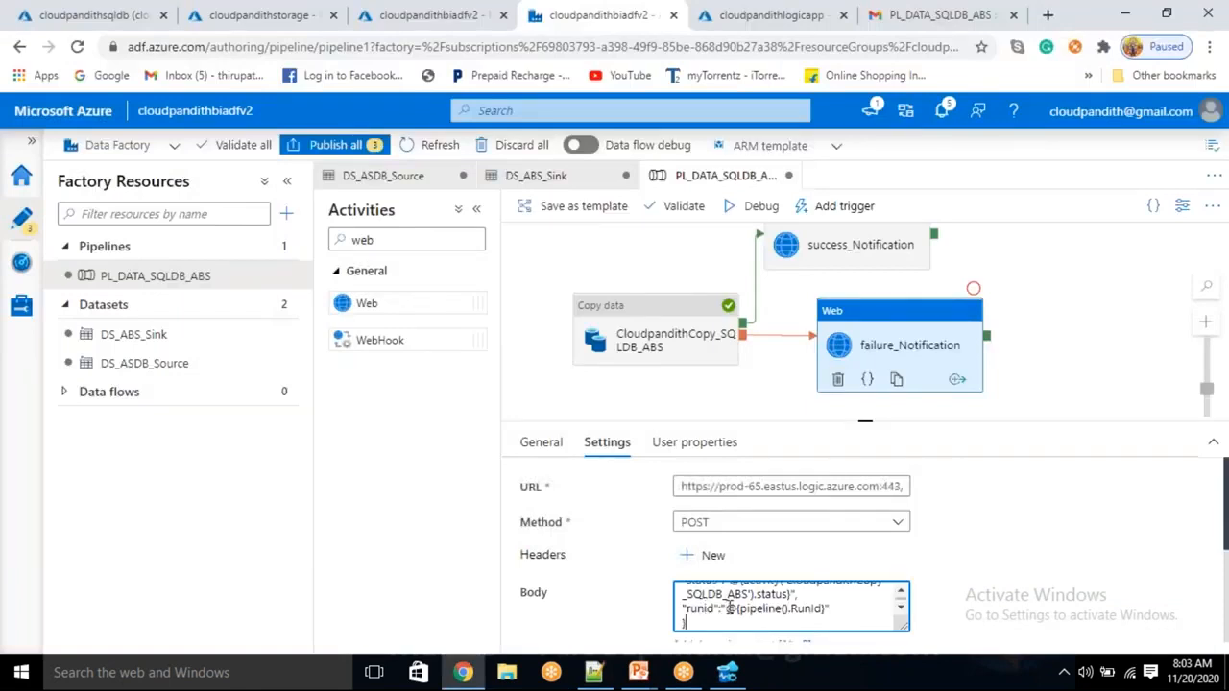
pyautogui.scroll(5, 730, 607)
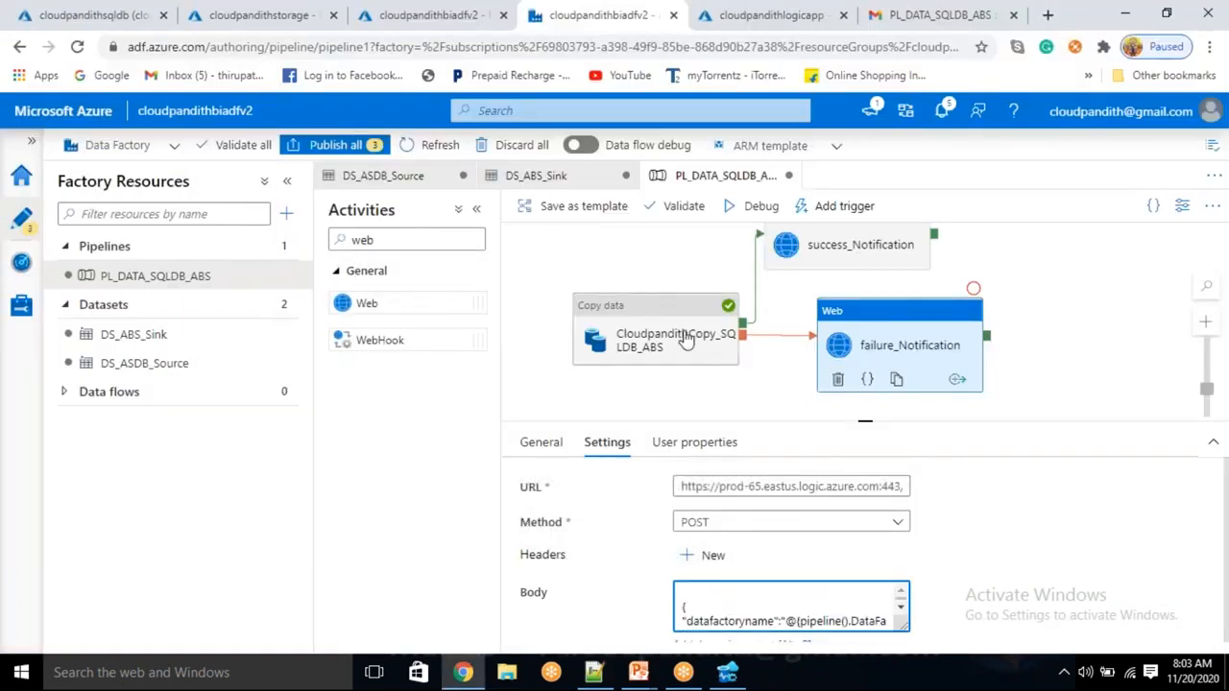
# Select the copy activity and start a Debug run of the pipeline
pyautogui.click(648, 368)
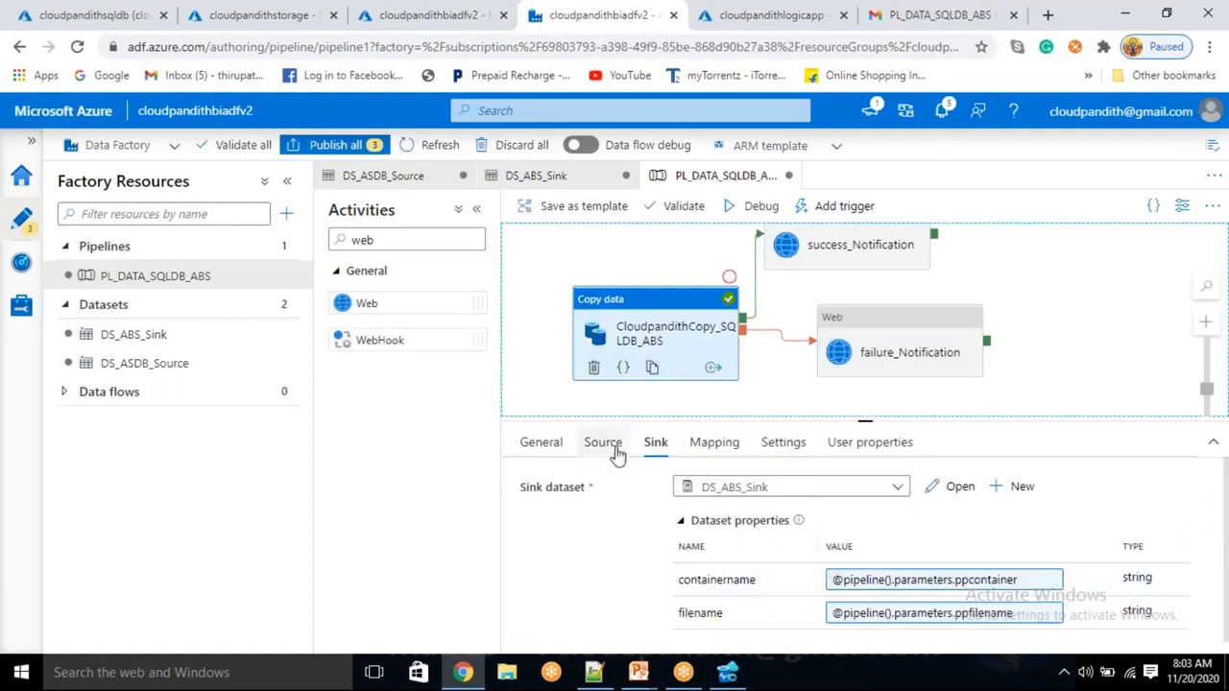
pyautogui.click(1023, 365)
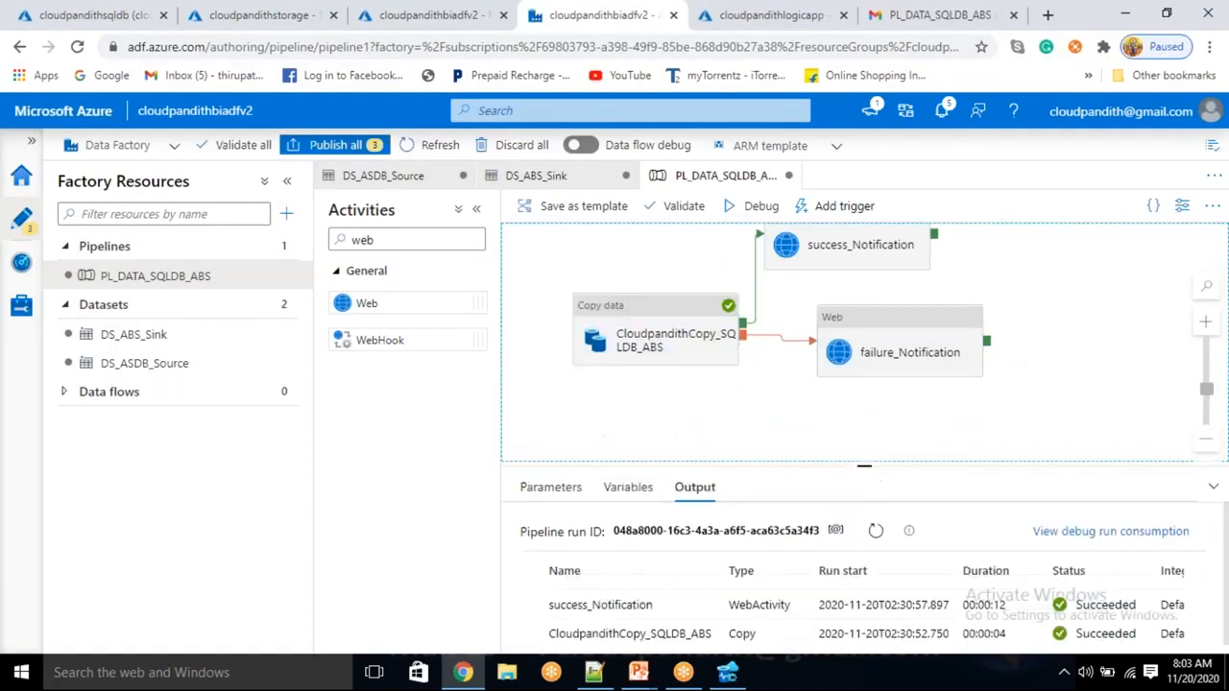
pyautogui.click(655, 336)
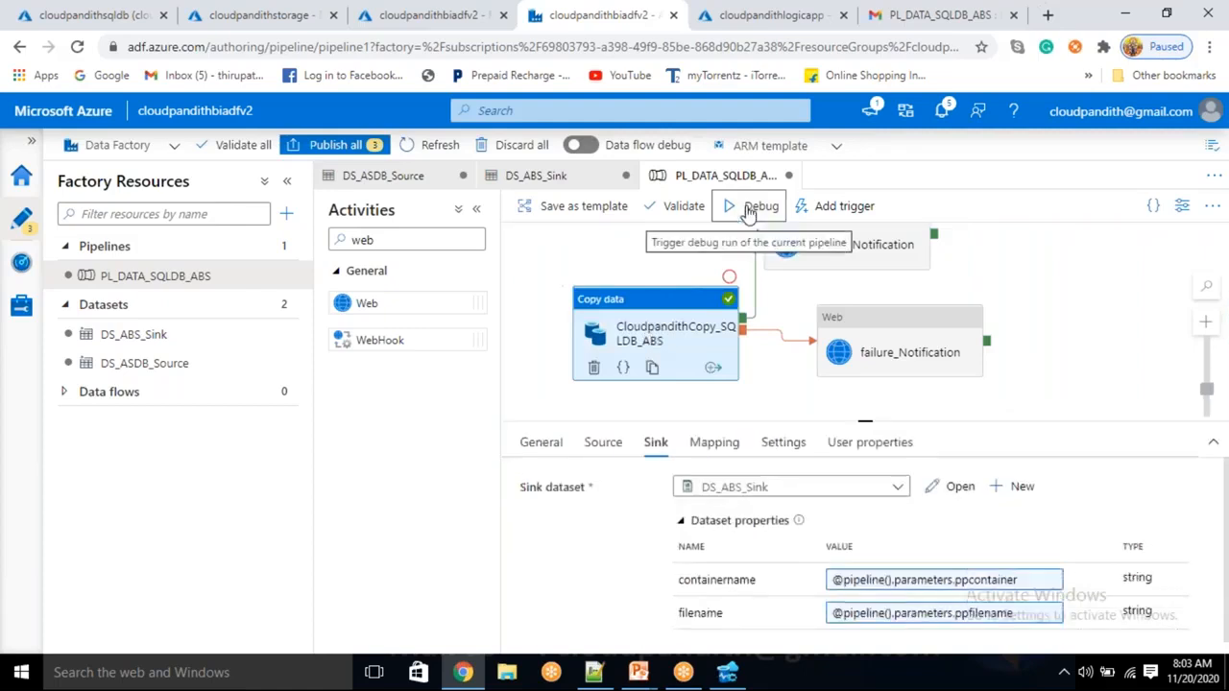
pyautogui.click(747, 210)
# Enter run parameters ppschema dbo, pptable emp, ppcontainer custdata and ppfilename cust.csv
pyautogui.click(906, 258)
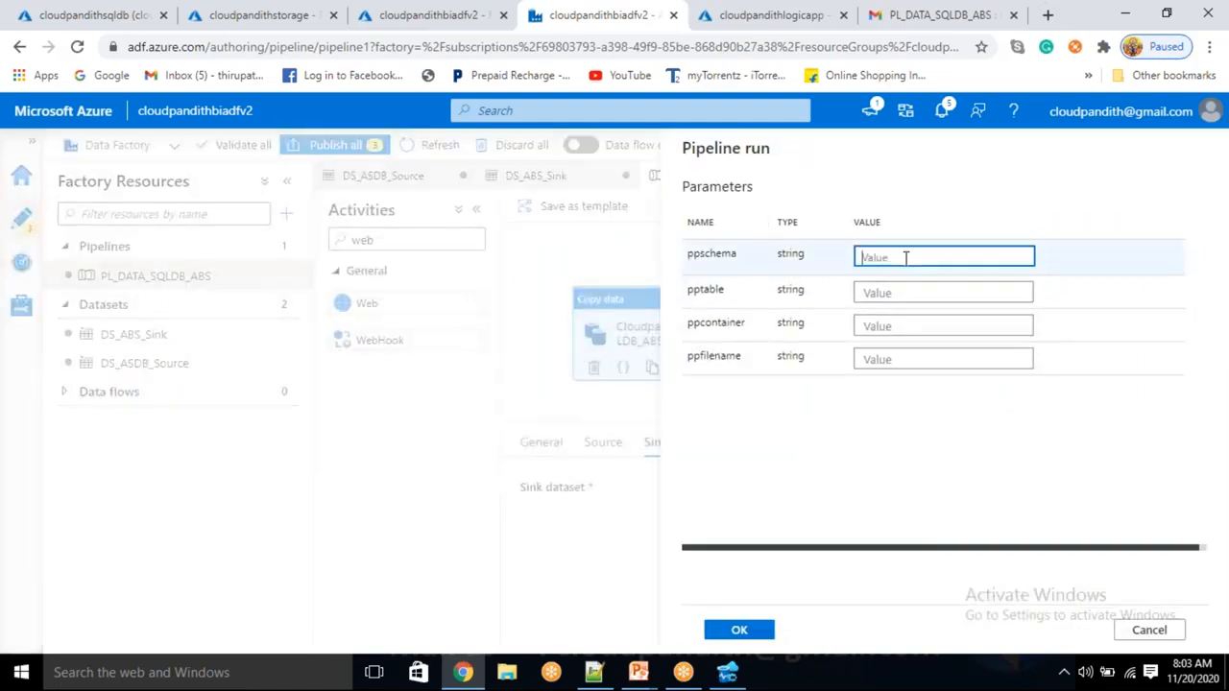
pyautogui.write('dbo')
pyautogui.press('Tab')
pyautogui.write('cust')
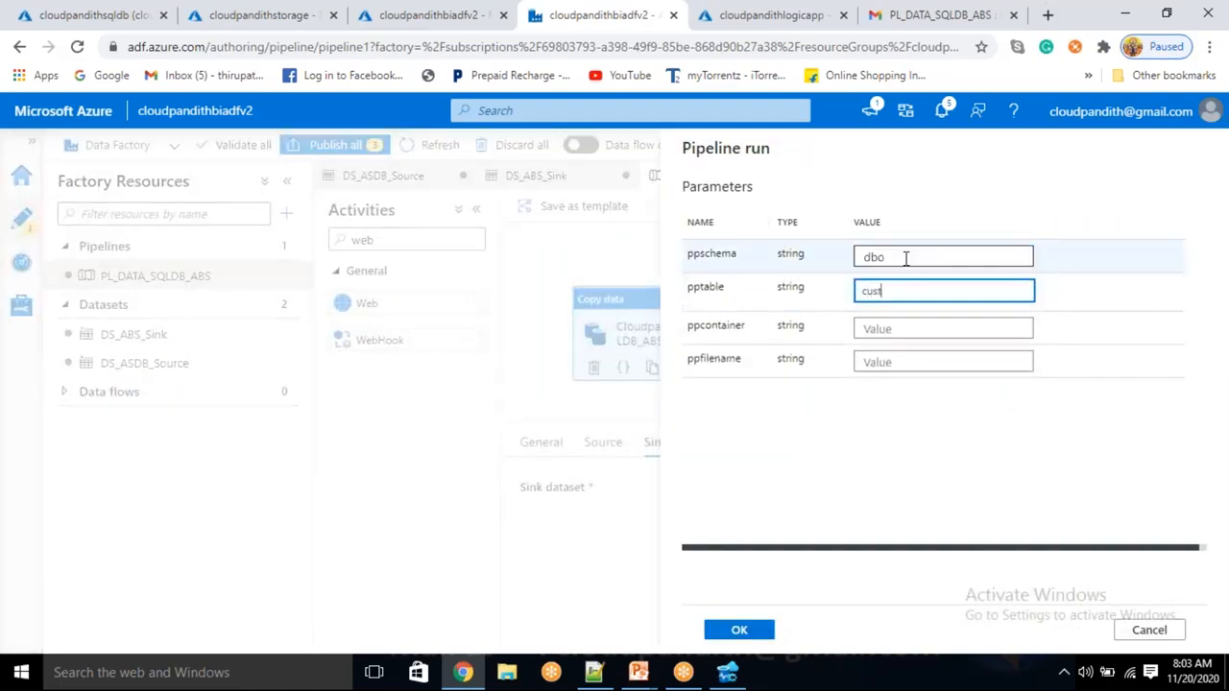
pyautogui.press('BackSpace')
pyautogui.press('BackSpace')
pyautogui.write('emp')
pyautogui.press('Tab')
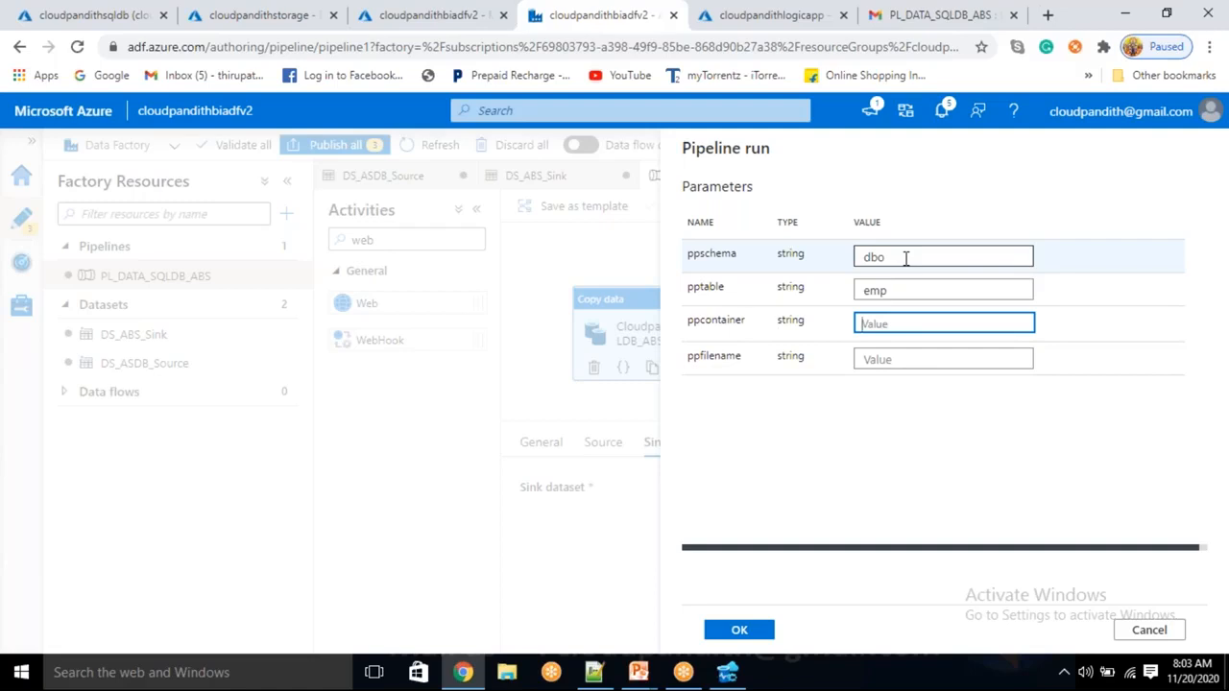
pyautogui.write('custdata')
pyautogui.press('Tab')
pyautogui.write('cust.csv')
# Launch the debug run and refresh Output to see Copy Failed and failure_Notification Succeeded
pyautogui.click(739, 631)
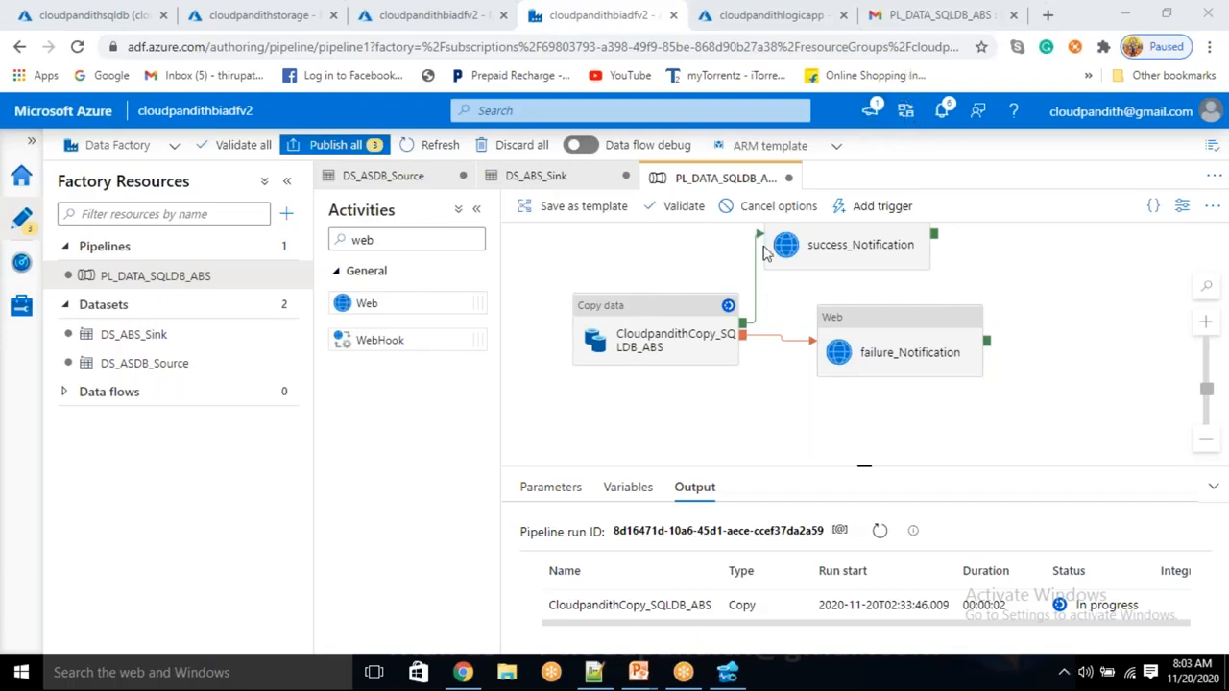
pyautogui.click(687, 401)
pyautogui.click(880, 531)
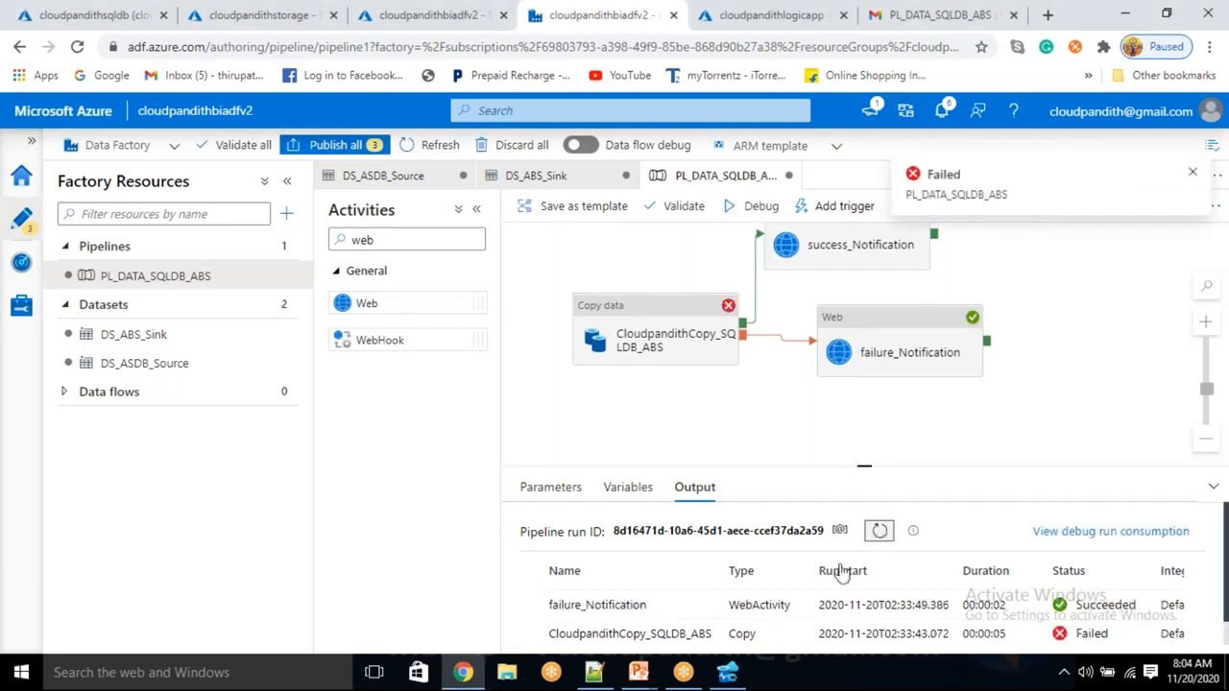
pyautogui.scroll(-1, 768, 595)
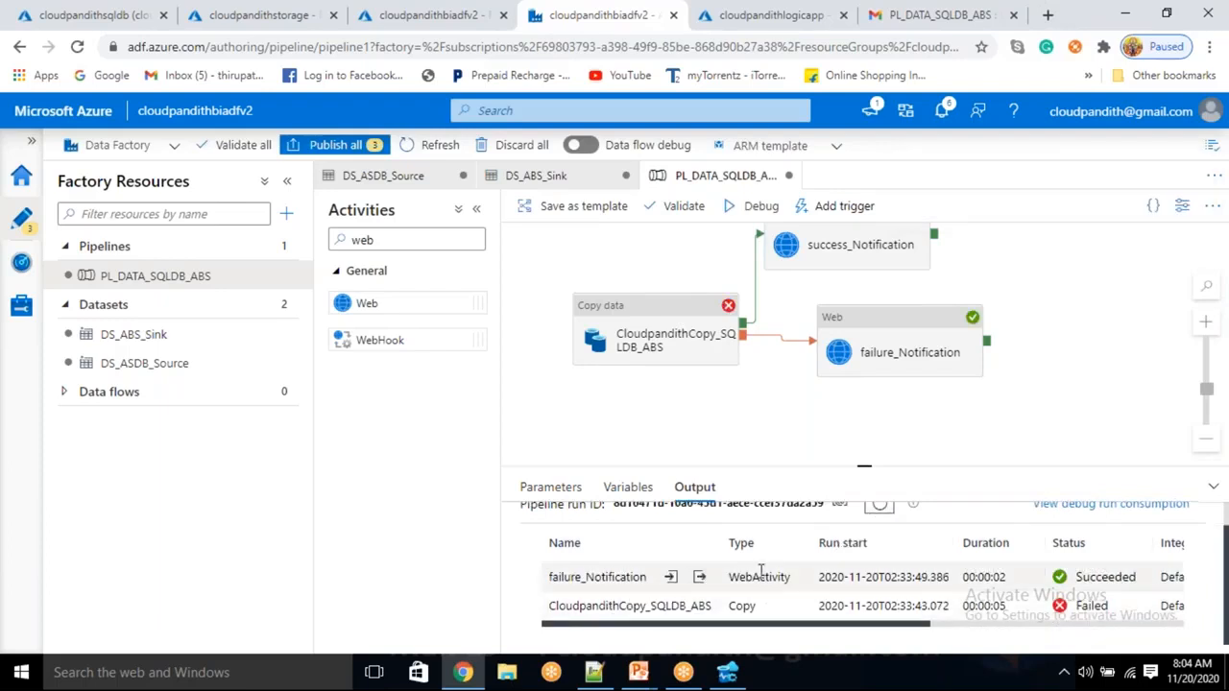
pyautogui.click(892, 15)
# Open the 'PL_DATA_SQLDB_ABS : Failed' email and highlight its status, run id and 'Pipeline Failed!' error
pyautogui.click(318, 191)
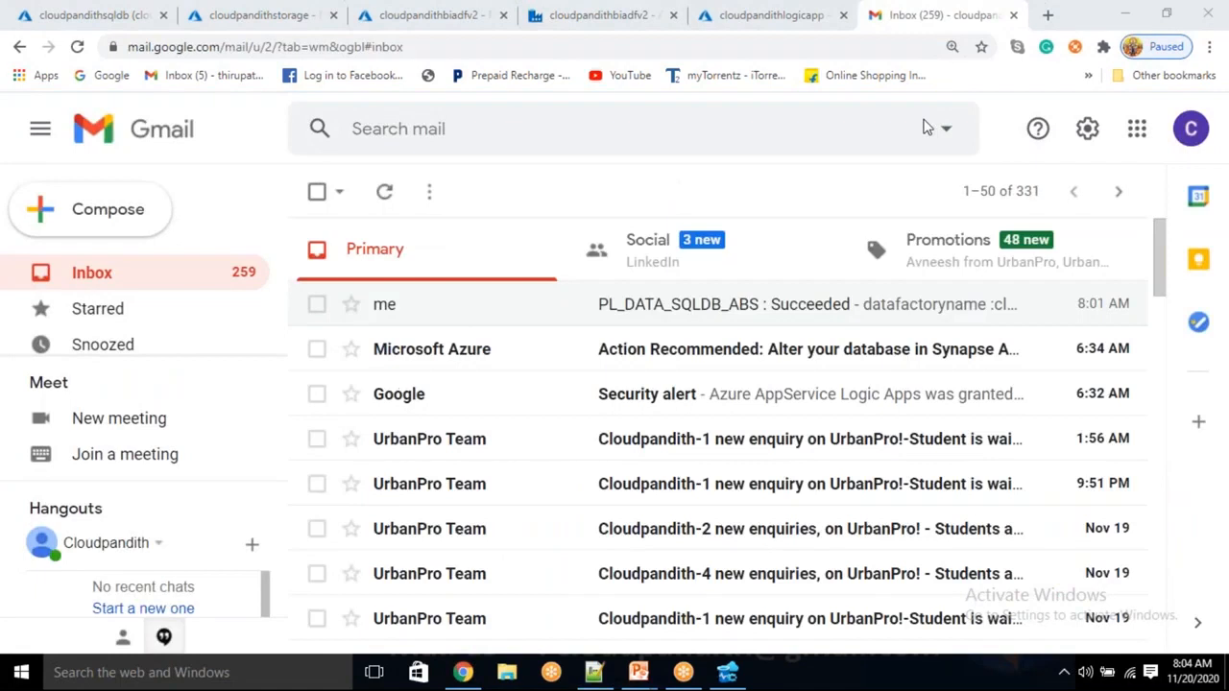
pyautogui.click(624, 305)
pyautogui.moveTo(438, 258); pyautogui.dragTo(515, 258)
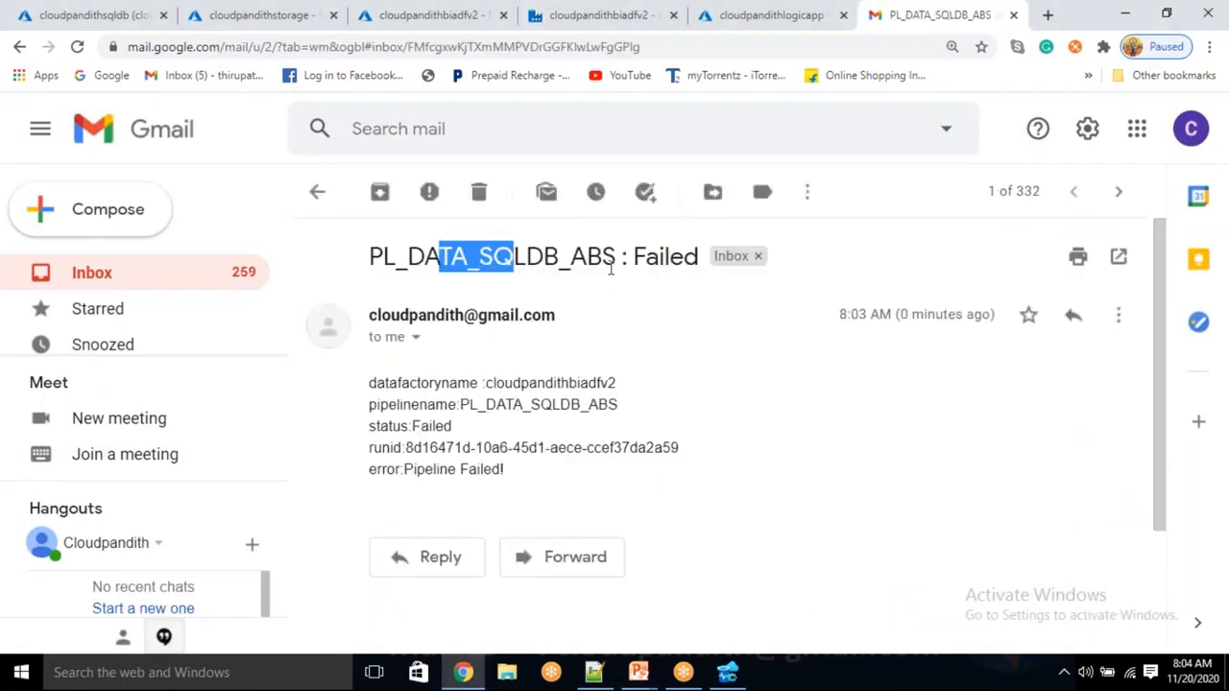
pyautogui.moveTo(656, 256); pyautogui.dragTo(680, 258)
pyautogui.moveTo(518, 382); pyautogui.dragTo(564, 382)
pyautogui.moveTo(477, 404); pyautogui.dragTo(570, 405)
pyautogui.moveTo(421, 428); pyautogui.dragTo(534, 434)
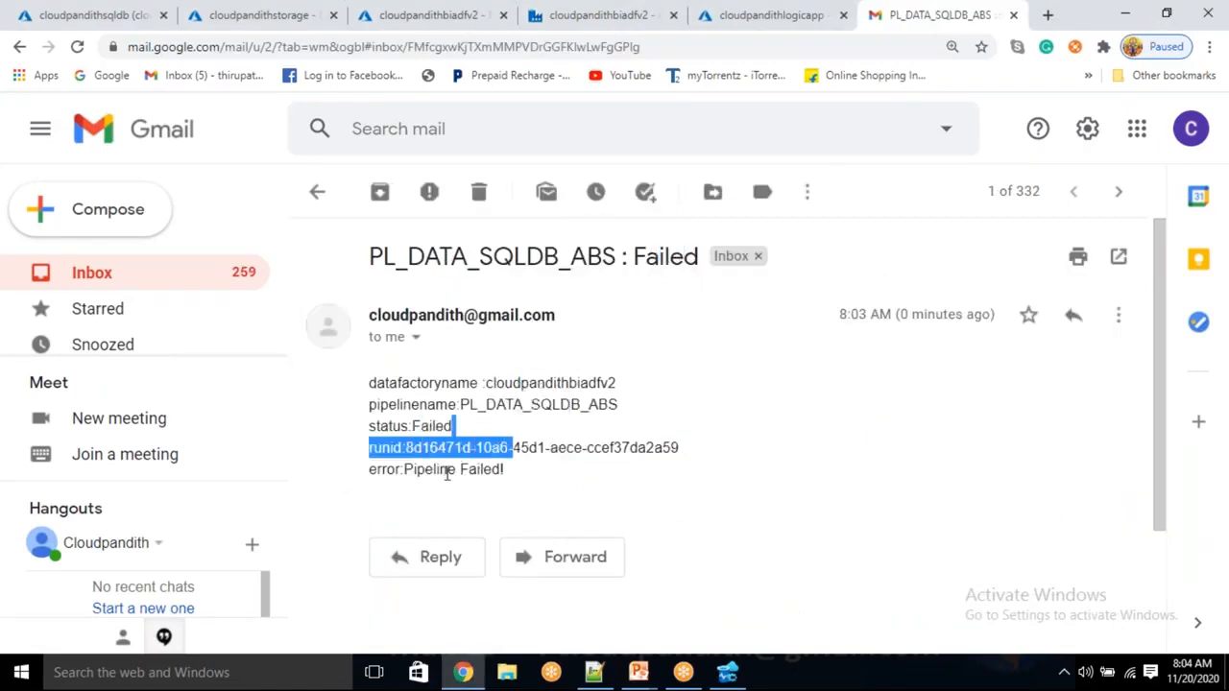
pyautogui.moveTo(442, 471); pyautogui.dragTo(483, 471)
pyautogui.click(559, 476)
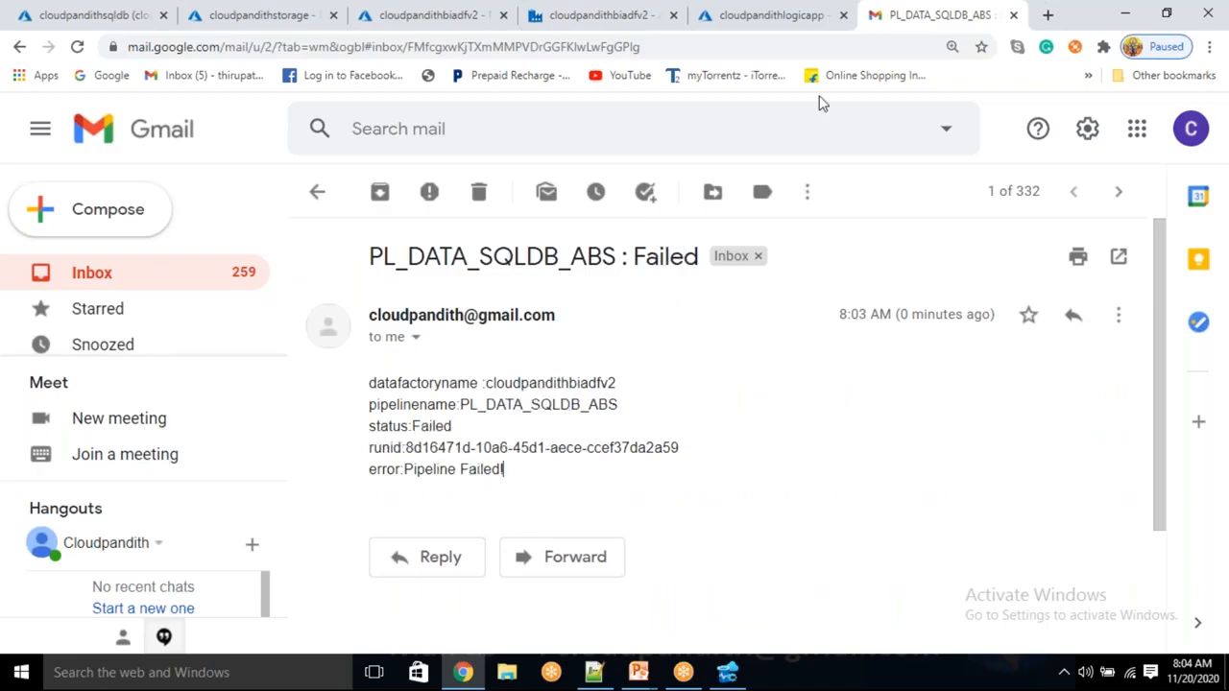
pyautogui.click(1098, 270)
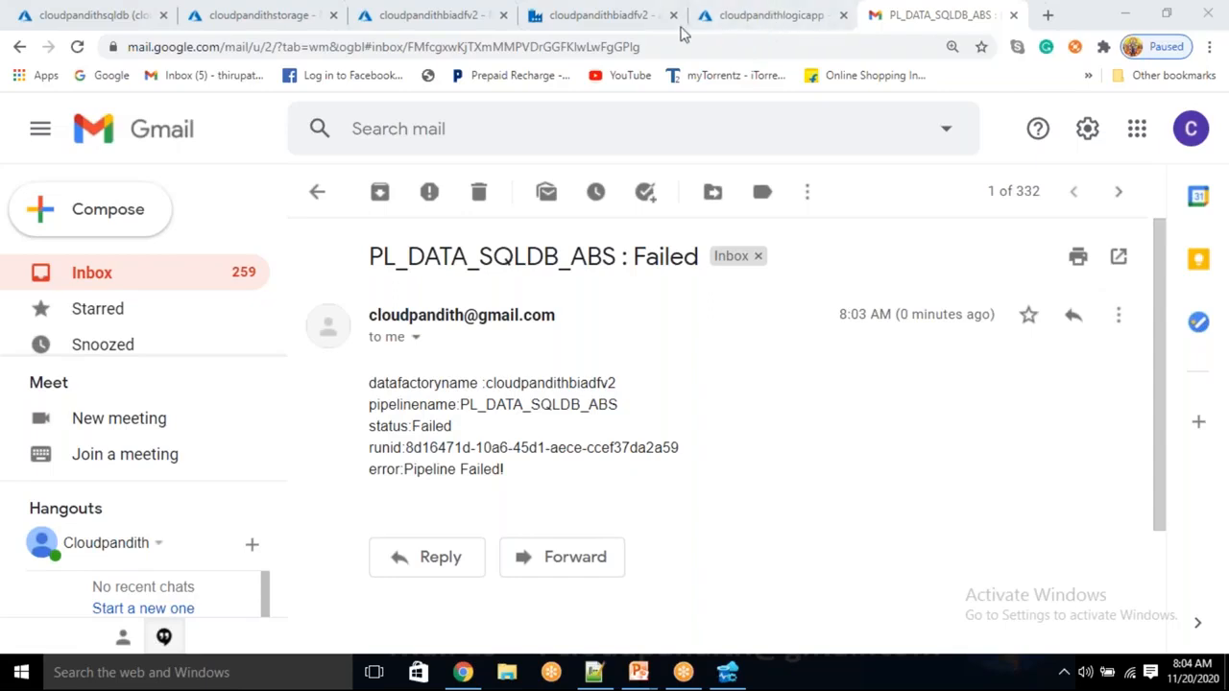
# Back in Data Factory, reopen the Debug parameters, review the four value fields, and cancel
pyautogui.click(620, 17)
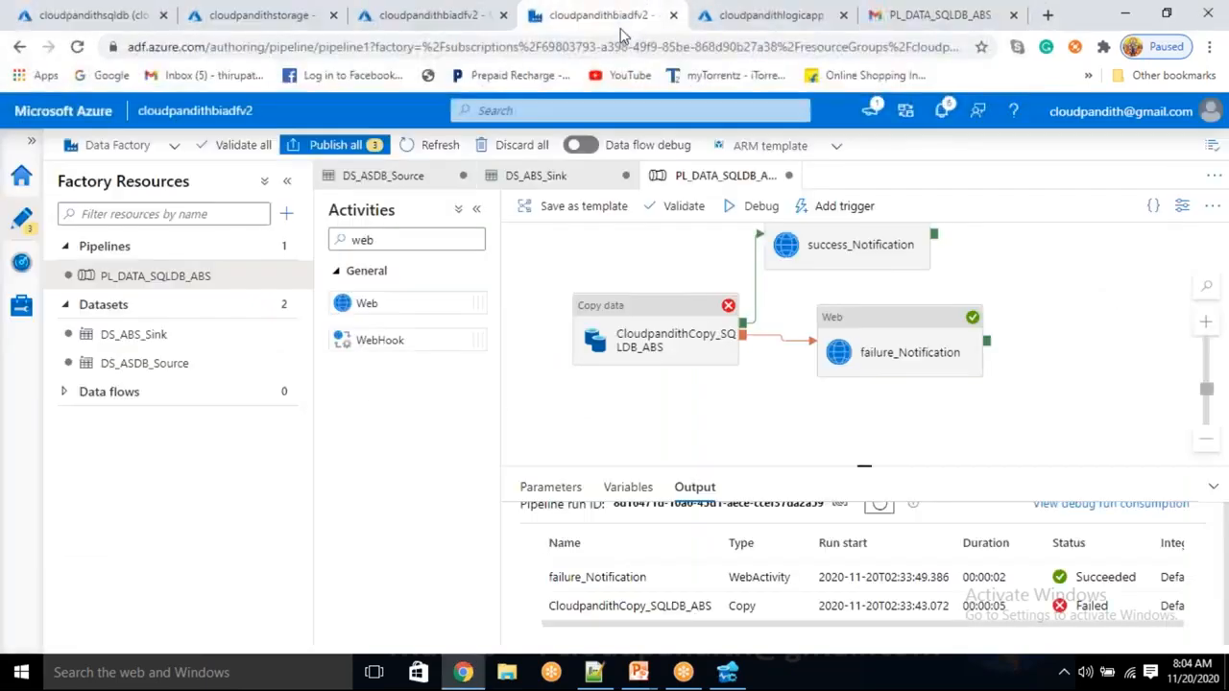
pyautogui.click(749, 207)
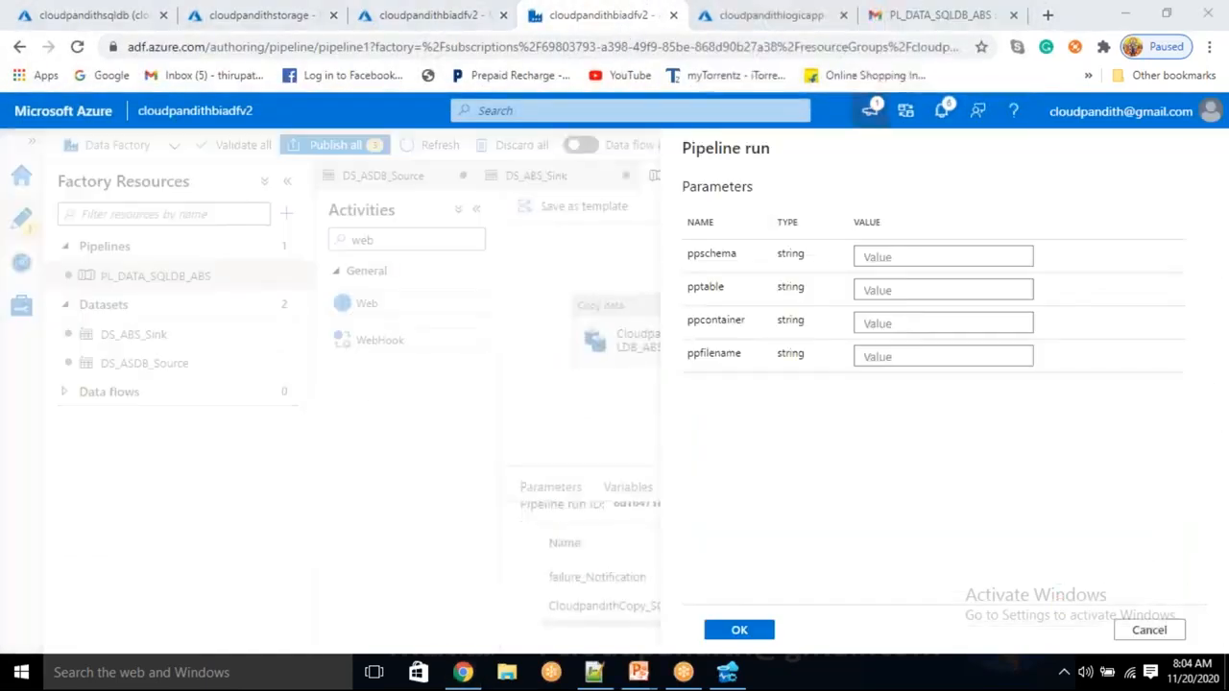
pyautogui.click(867, 254)
pyautogui.click(882, 291)
pyautogui.click(872, 323)
pyautogui.click(873, 358)
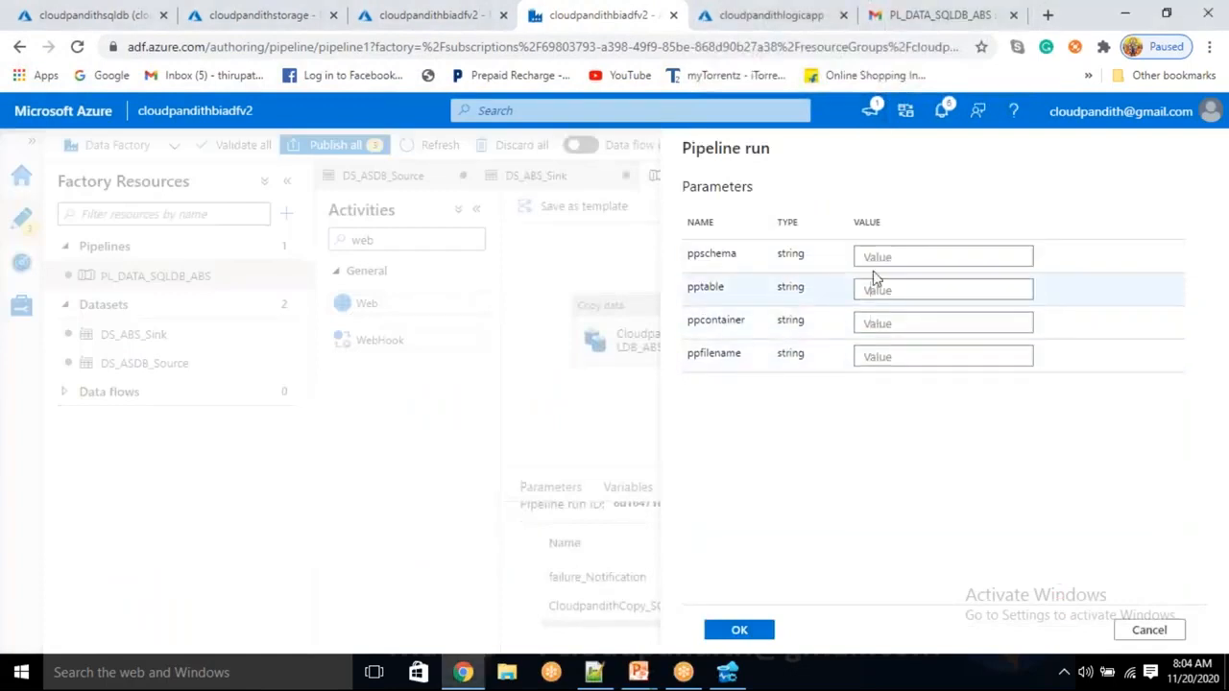
pyautogui.click(869, 290)
pyautogui.click(869, 323)
pyautogui.click(872, 355)
pyautogui.click(872, 324)
pyautogui.click(872, 290)
pyautogui.click(870, 256)
pyautogui.click(874, 290)
pyautogui.click(870, 323)
pyautogui.click(872, 355)
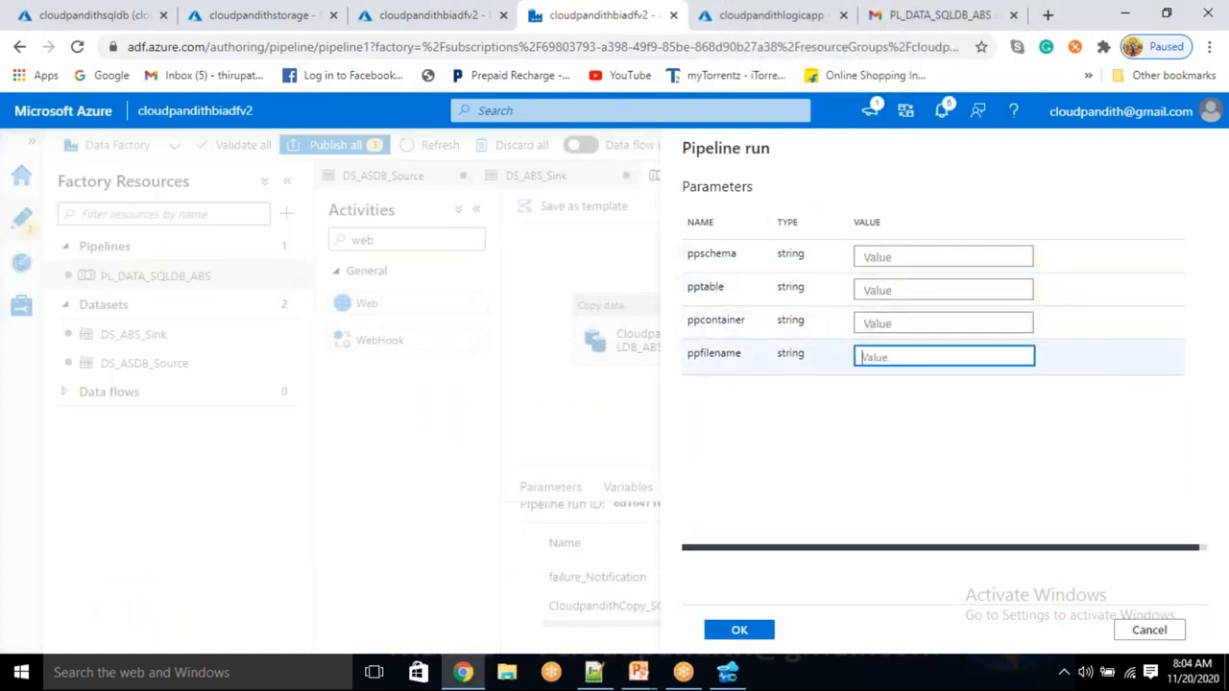
pyautogui.click(869, 324)
pyautogui.click(869, 290)
pyautogui.click(870, 258)
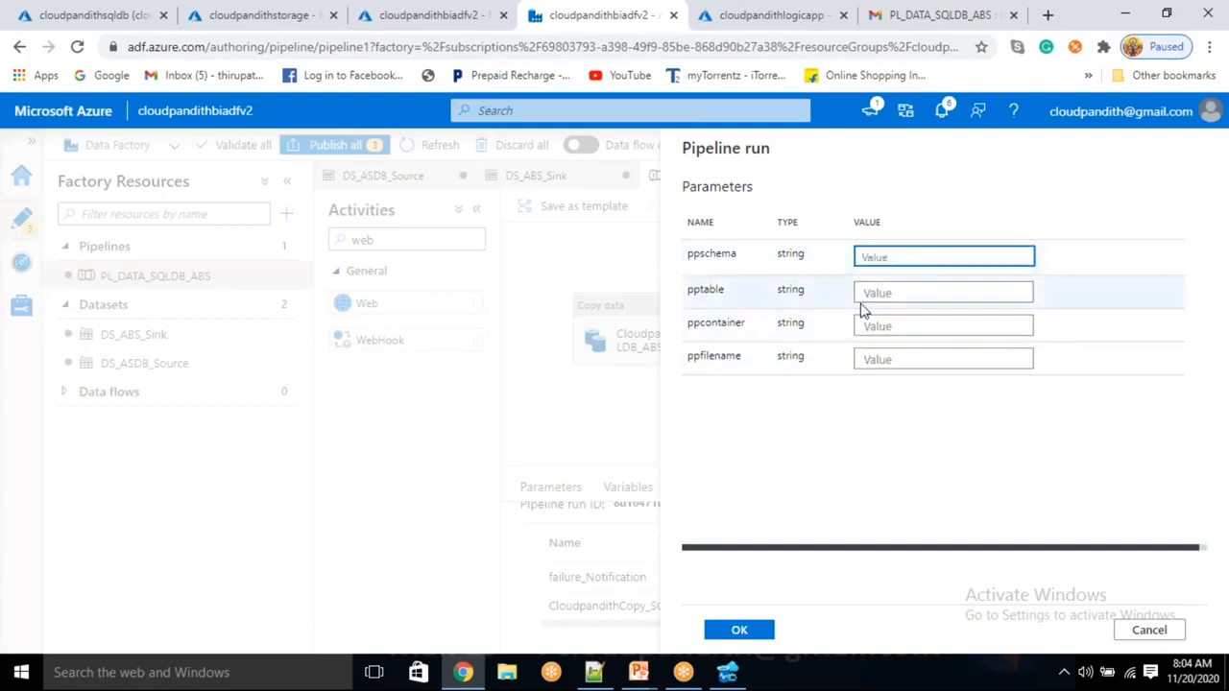
pyautogui.click(869, 290)
pyautogui.click(871, 323)
pyautogui.click(871, 355)
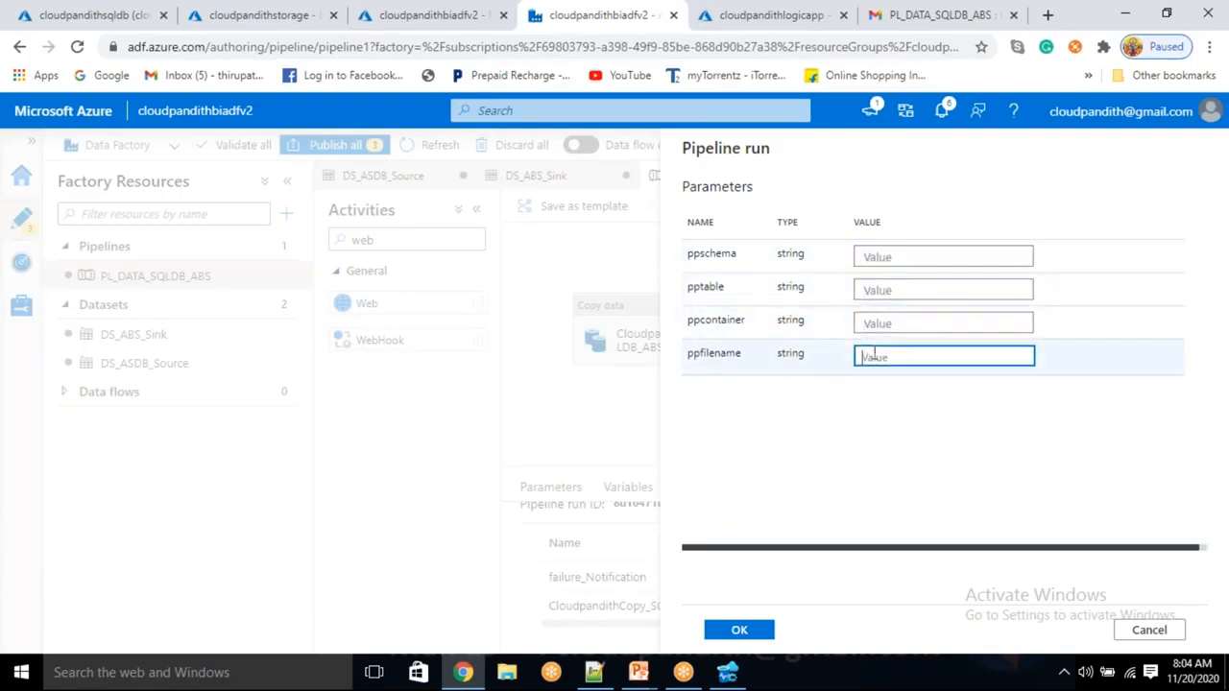
pyautogui.click(871, 324)
pyautogui.click(869, 290)
pyautogui.click(870, 257)
pyautogui.click(869, 291)
pyautogui.click(869, 323)
pyautogui.click(869, 356)
pyautogui.click(869, 324)
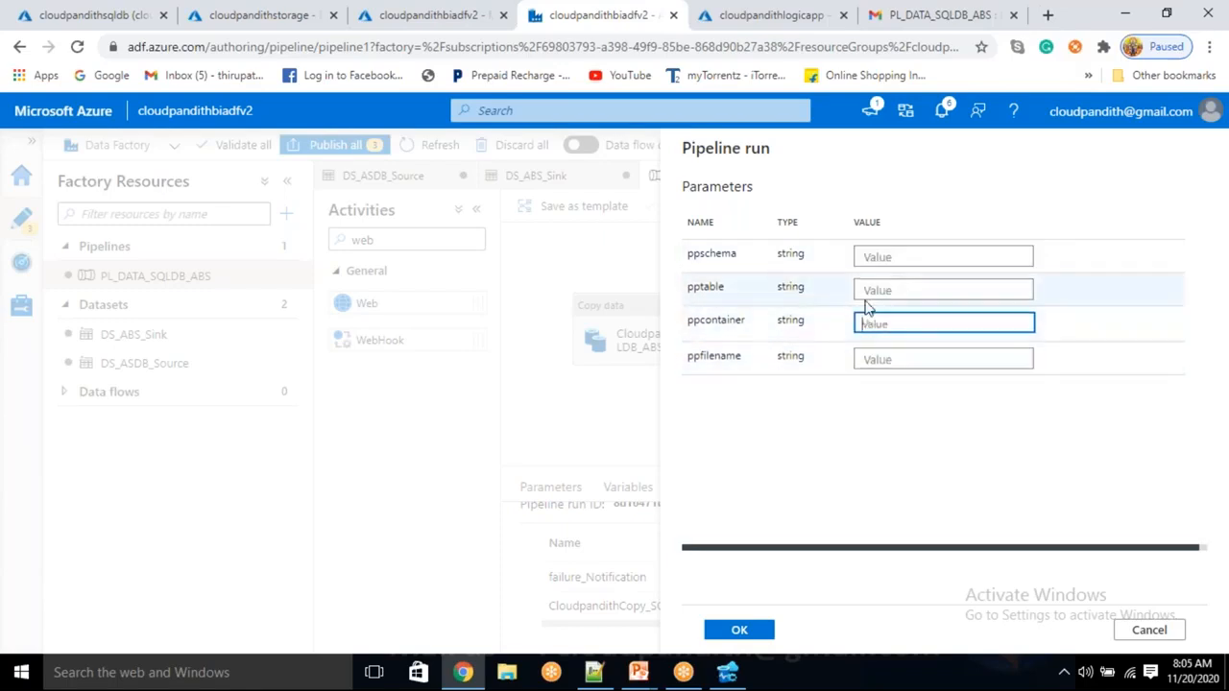
pyautogui.click(867, 277)
pyautogui.click(1140, 630)
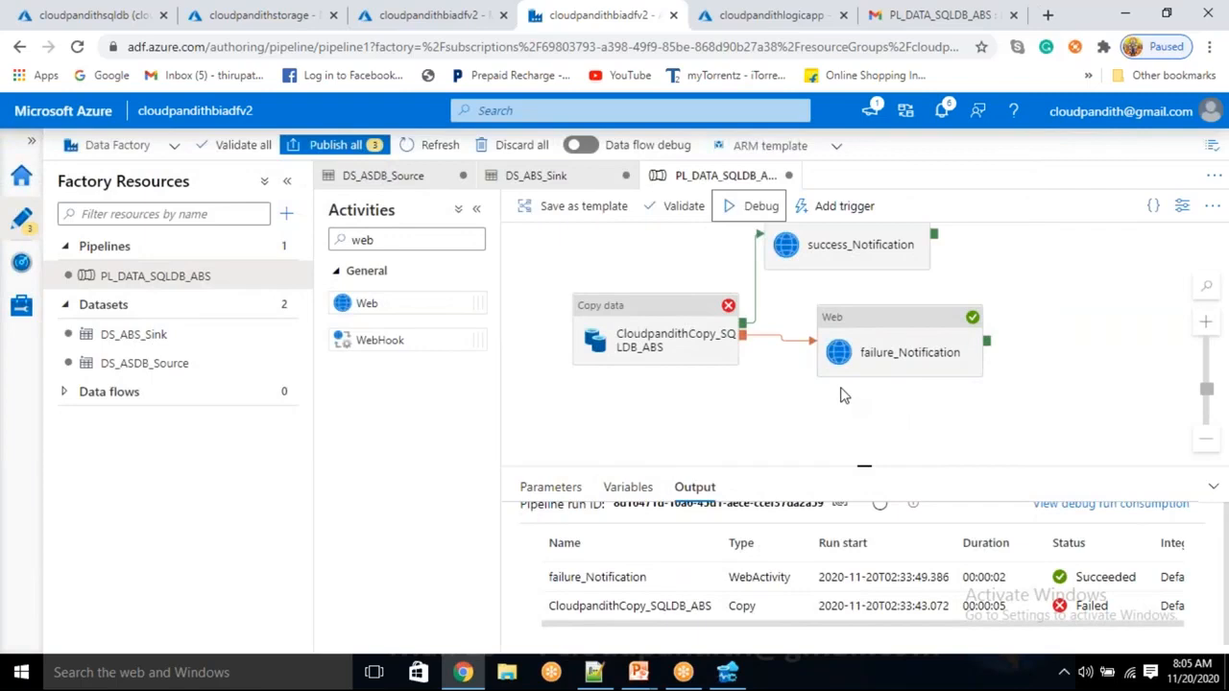
pyautogui.click(858, 25)
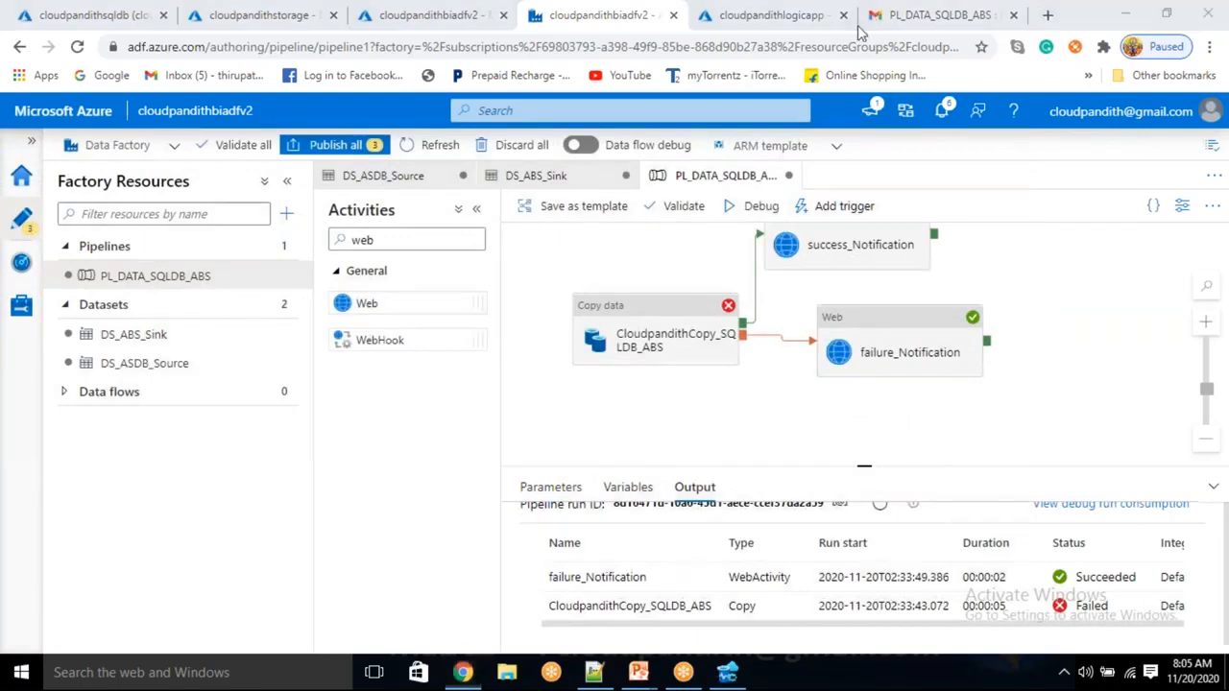
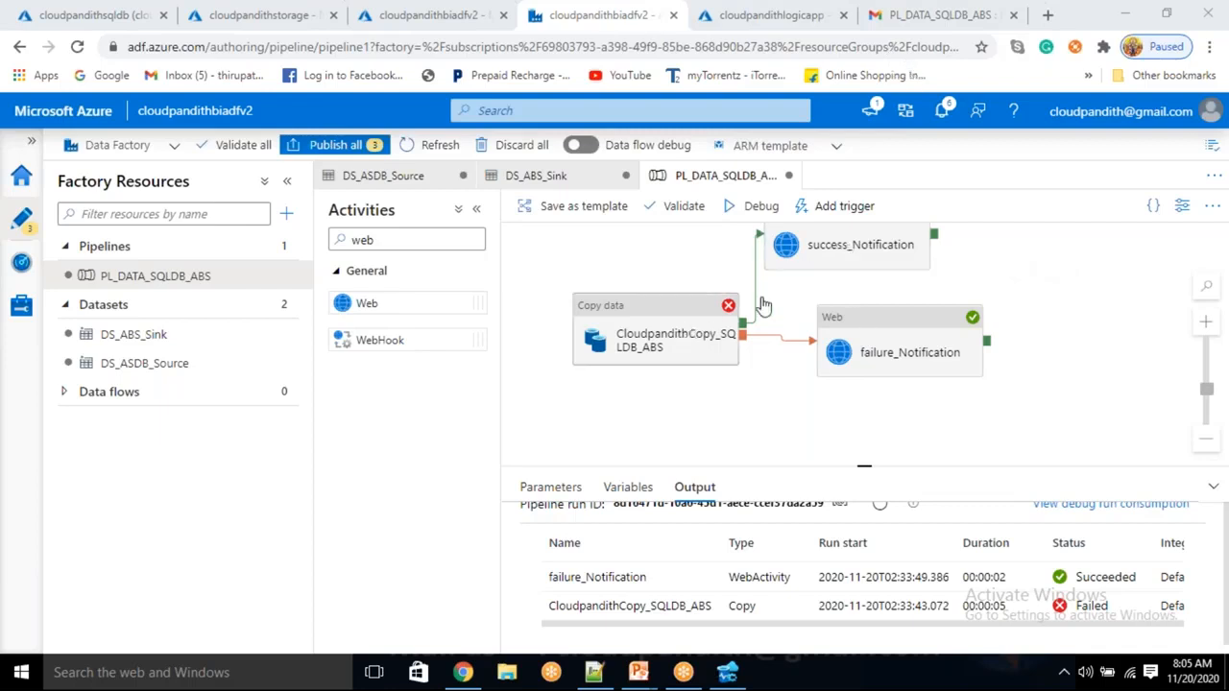
# Review the success_Notification activity's Settings Body and its dynamic content editor, cancelling without changes
pyautogui.click(851, 247)
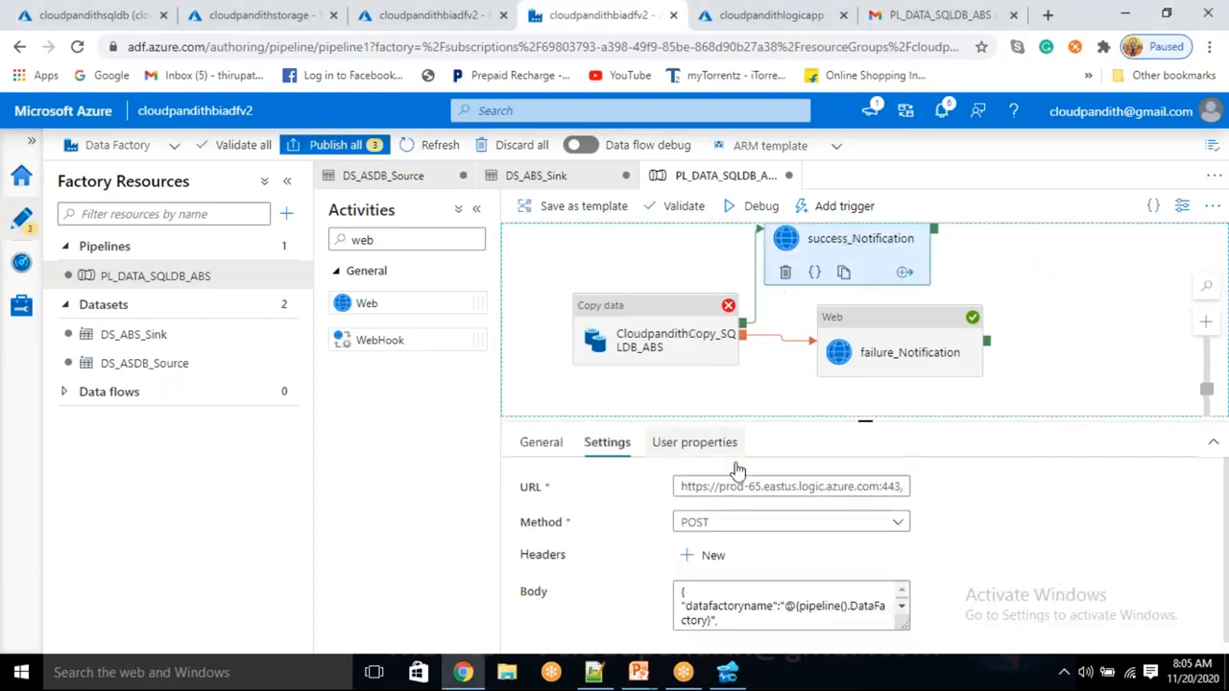
pyautogui.click(765, 603)
pyautogui.scroll(-3, 765, 603)
pyautogui.scroll(-3, 941, 564)
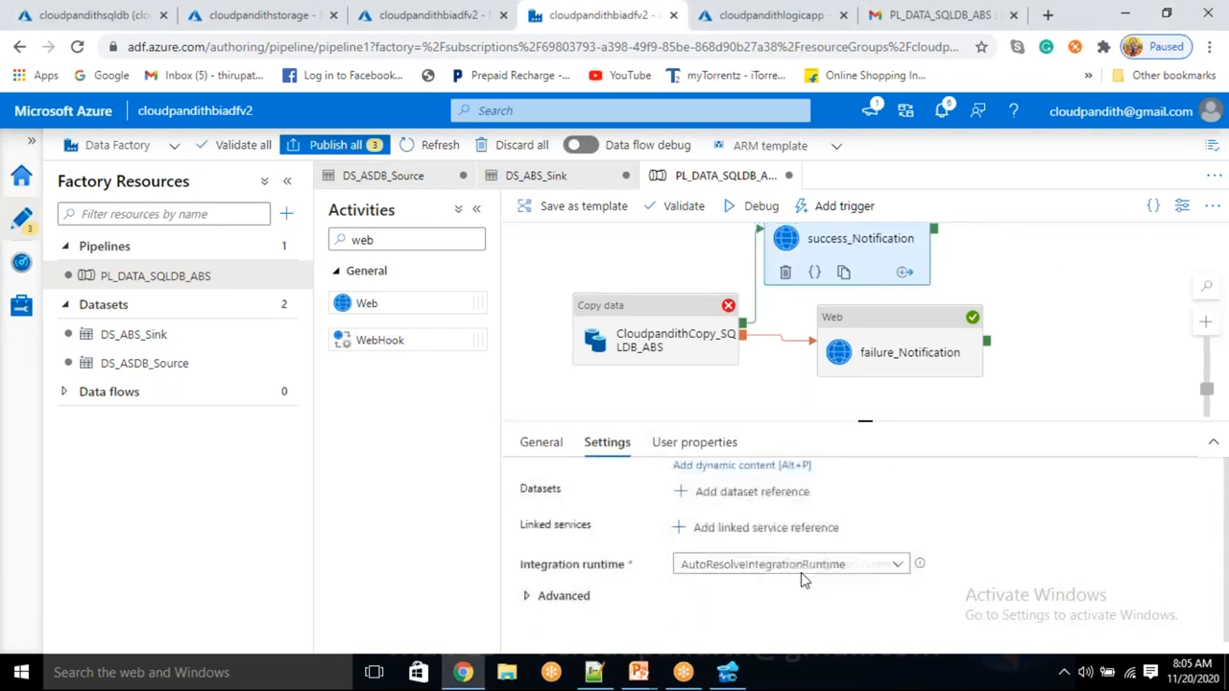
pyautogui.scroll(1, 761, 530)
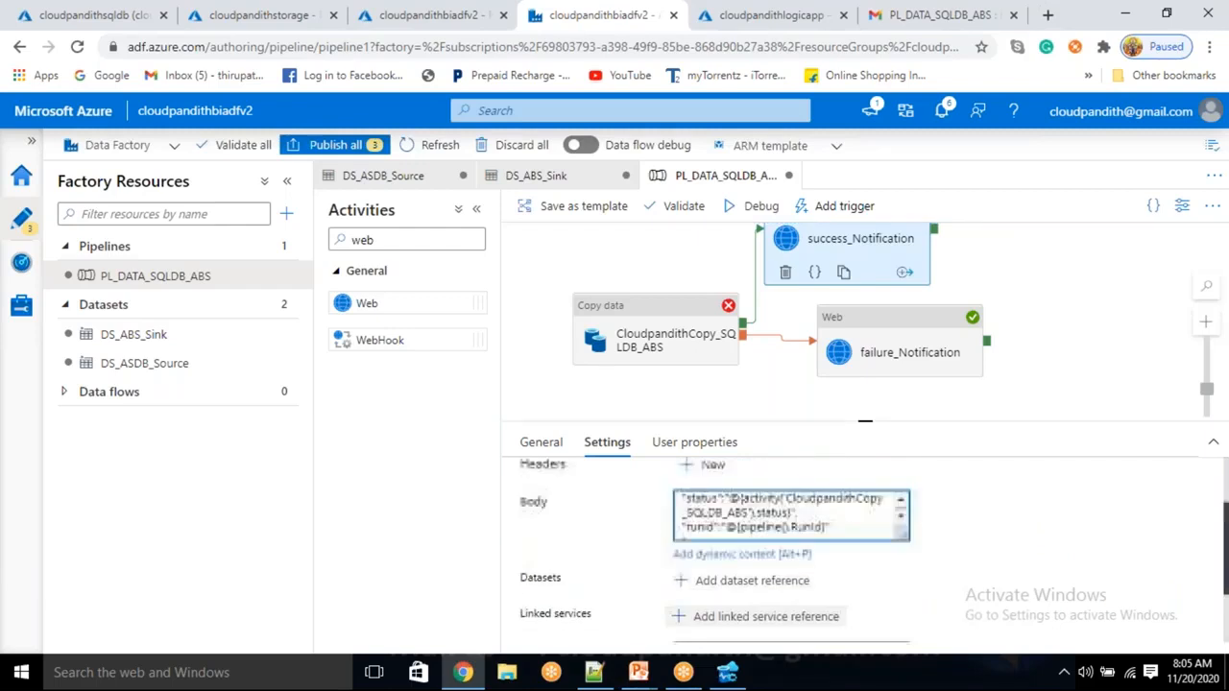
pyautogui.click(756, 554)
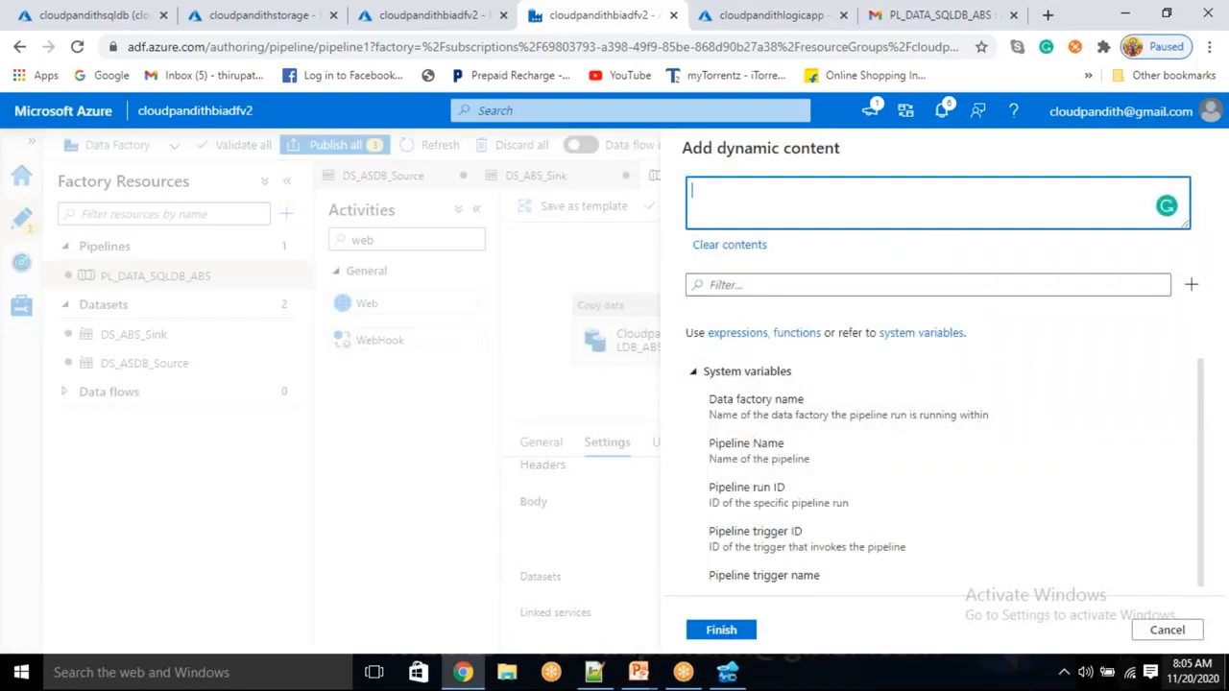
pyautogui.click(1168, 630)
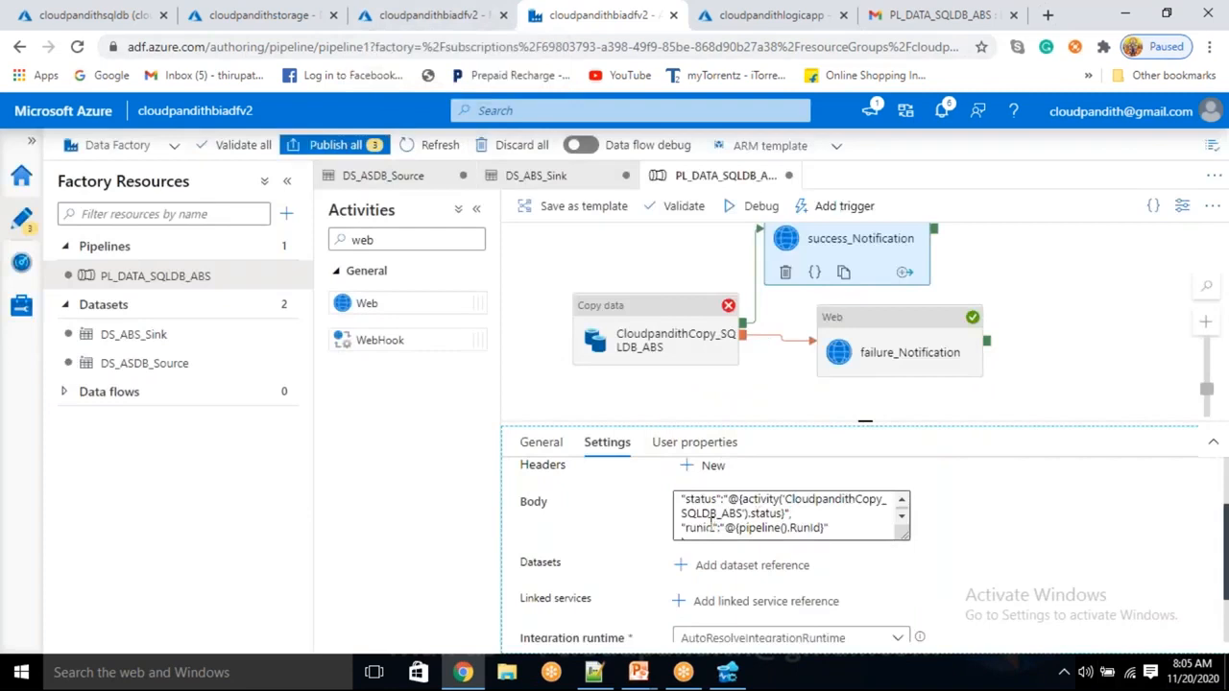
pyautogui.scroll(2, 708, 523)
pyautogui.scroll(-2, 736, 506)
pyautogui.scroll(2, 736, 506)
pyautogui.scroll(-2, 735, 513)
pyautogui.scroll(2, 735, 514)
pyautogui.scroll(-2, 735, 514)
pyautogui.scroll(2, 735, 513)
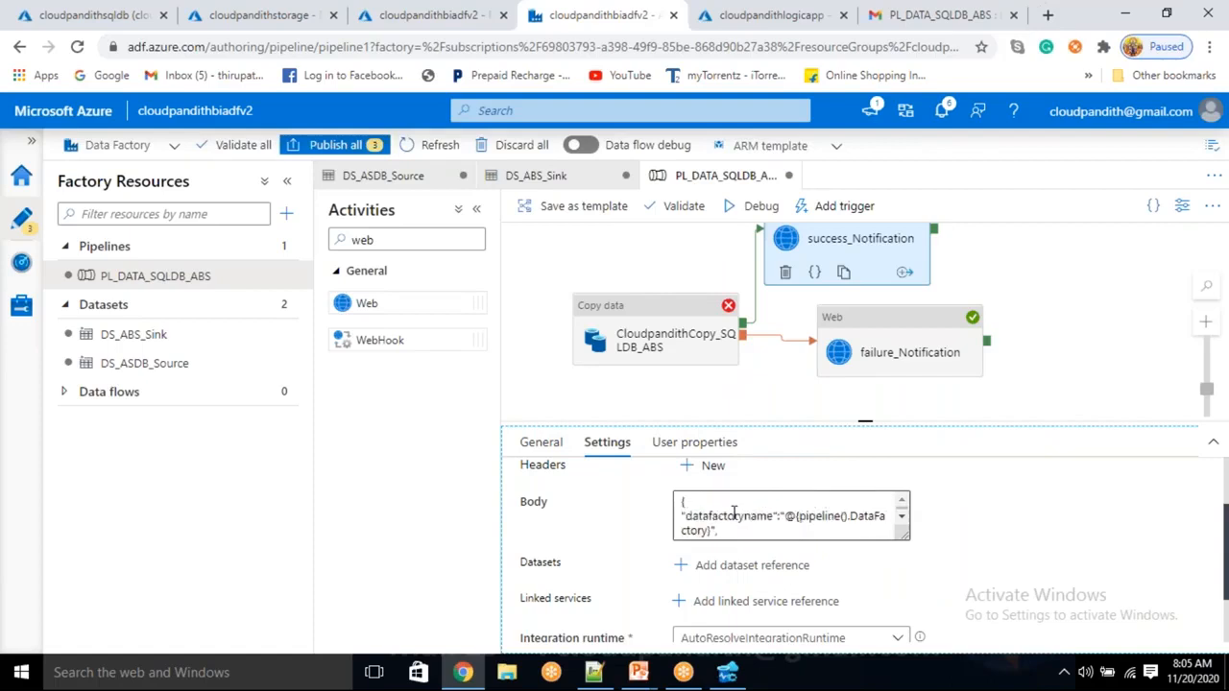
# Recheck the success_Notification Body, then bring up the cloudpandithlogicapp designer
pyautogui.click(841, 252)
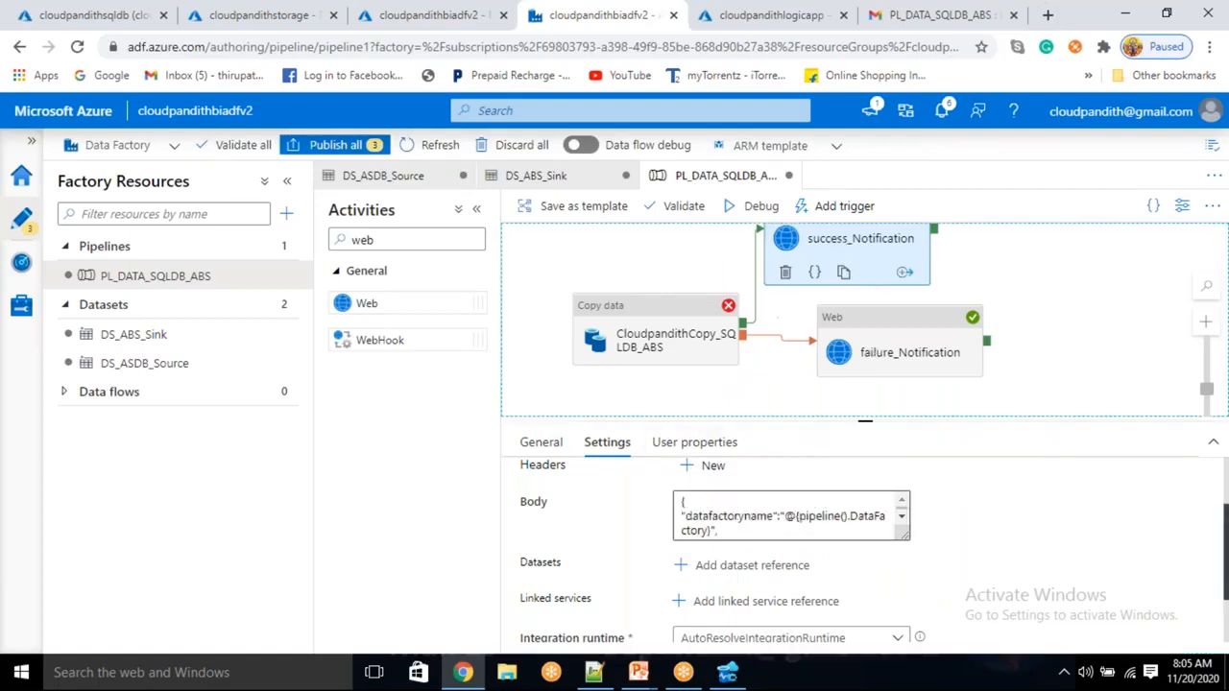
pyautogui.click(753, 507)
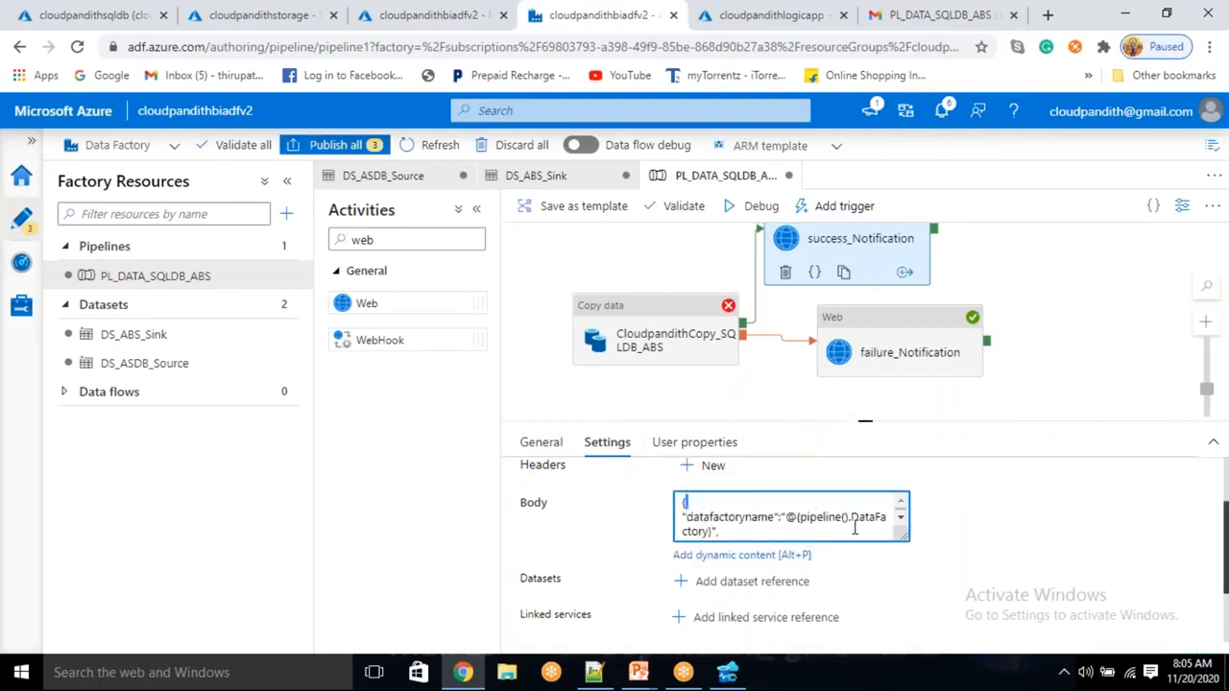
pyautogui.click(373, 23)
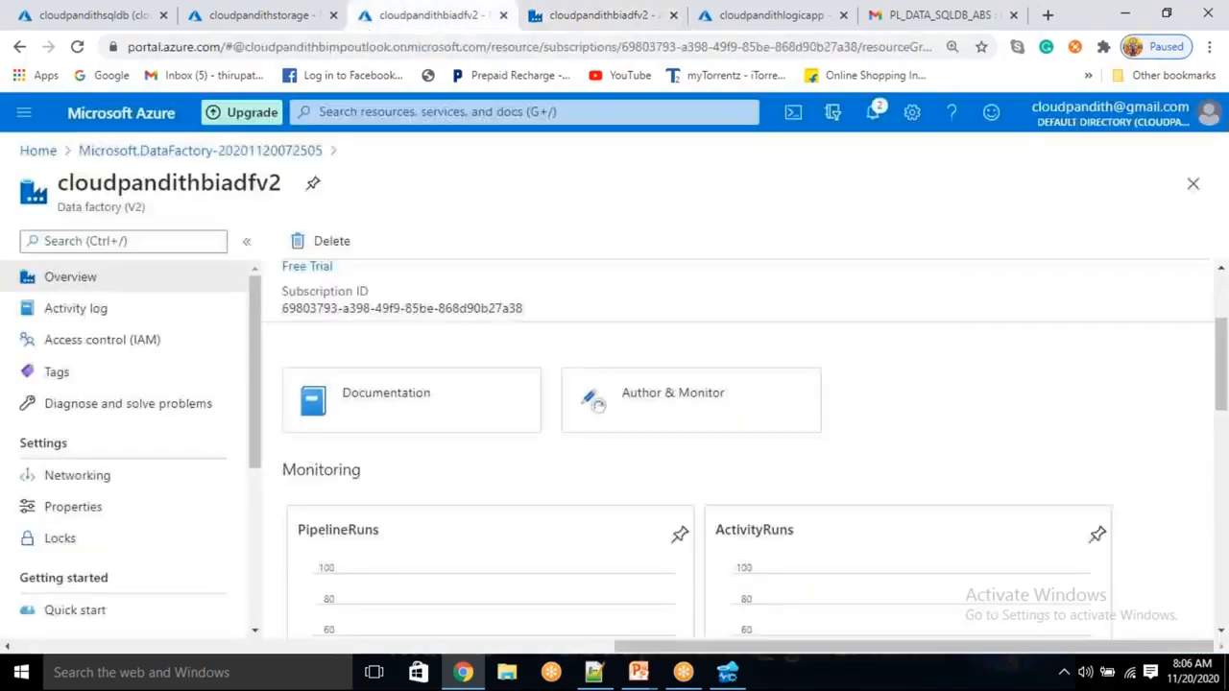
pyautogui.click(556, 16)
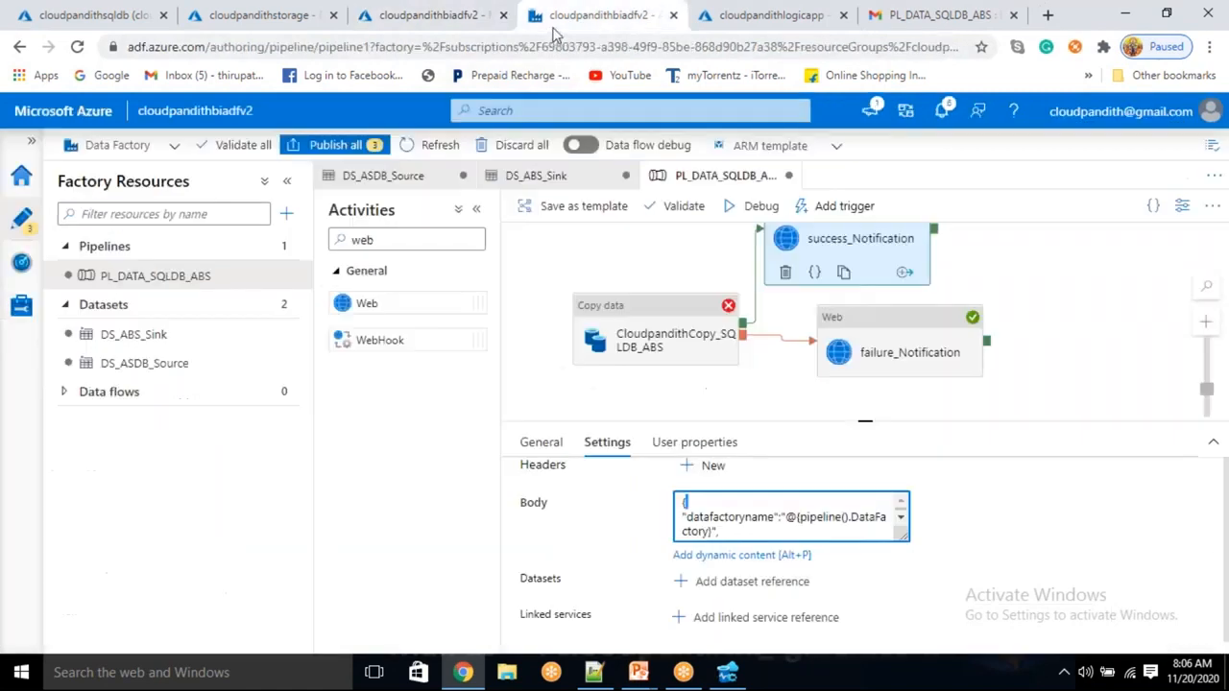
pyautogui.click(754, 21)
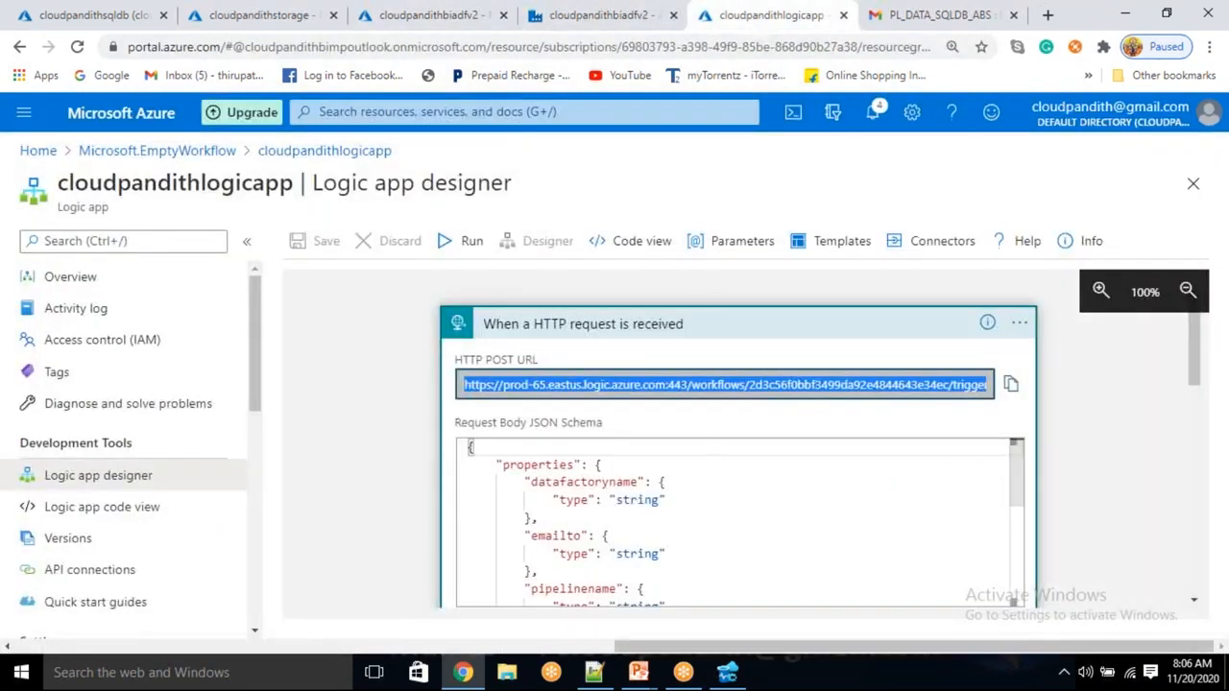
# Remove the emailto token from the Send email (V2) 2 To field and bring up the Notepad++ notes
pyautogui.scroll(-5, 656, 385)
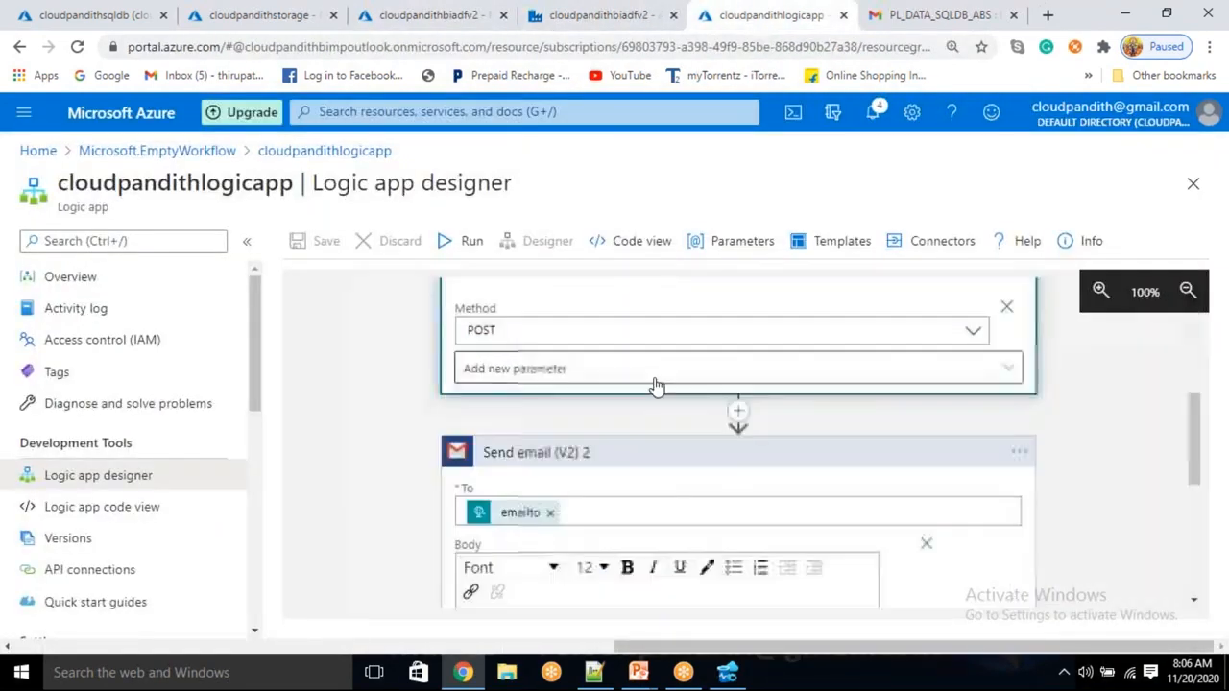
pyautogui.click(549, 513)
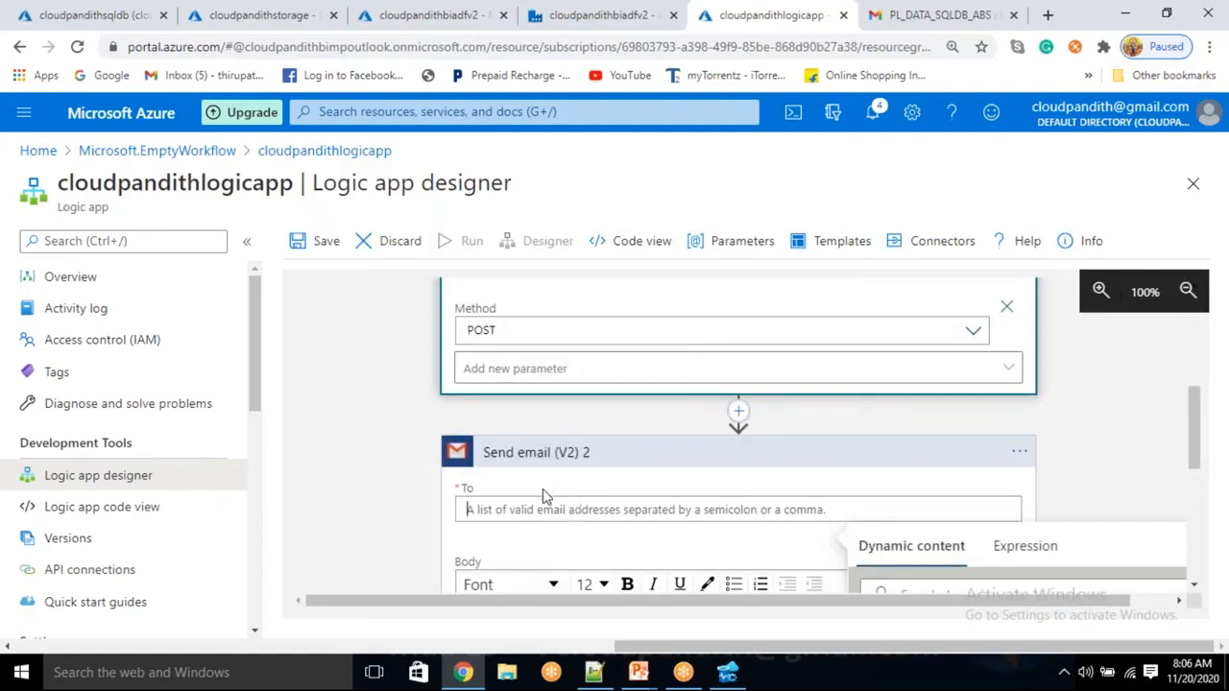
pyautogui.click(593, 674)
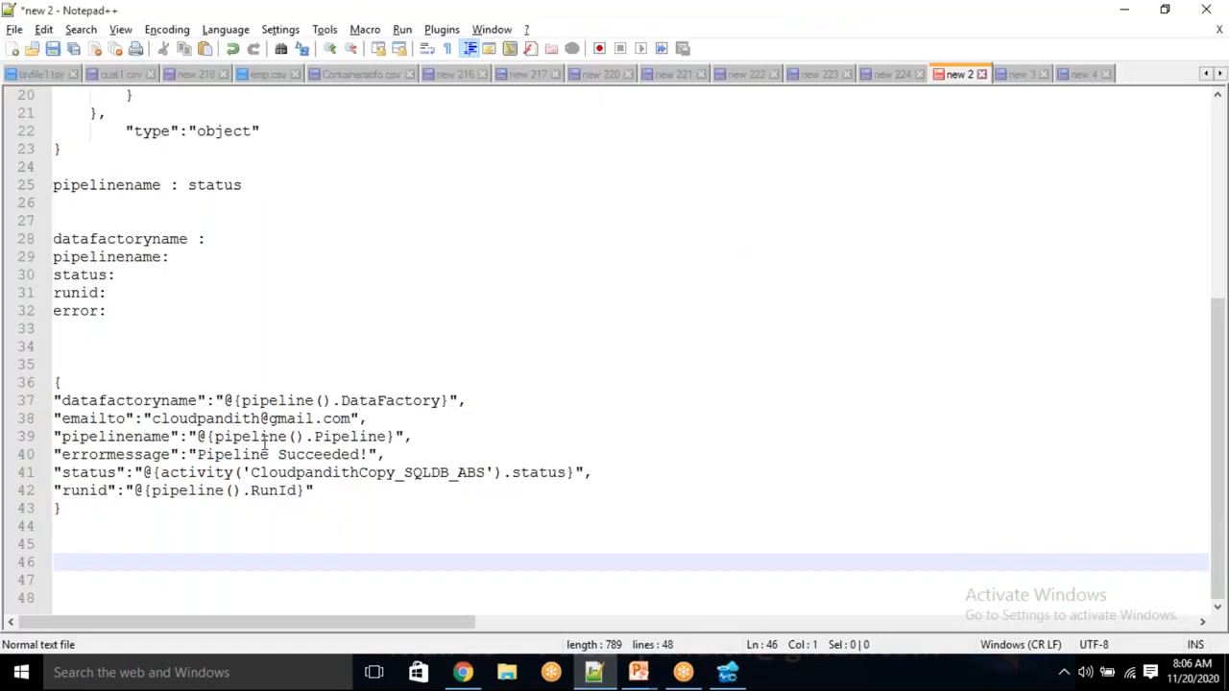
# Paste the first recipient's e-mail address onto line 45 of the notes
pyautogui.click(859, 33)
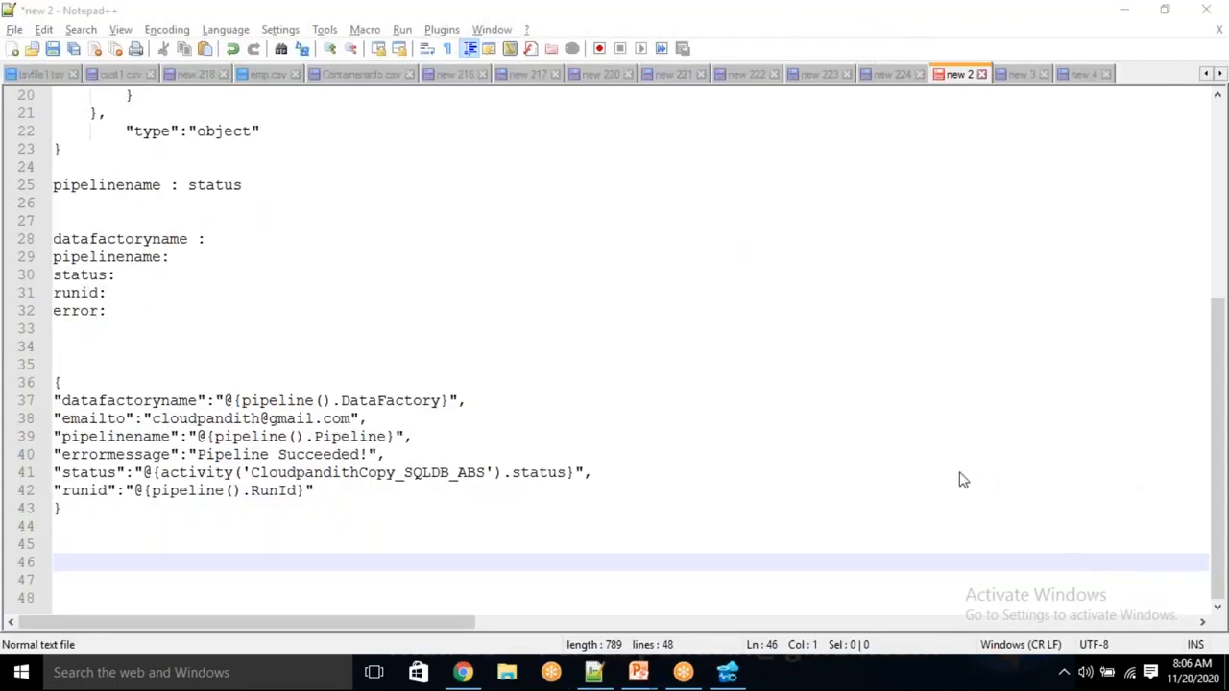
pyautogui.click(184, 548)
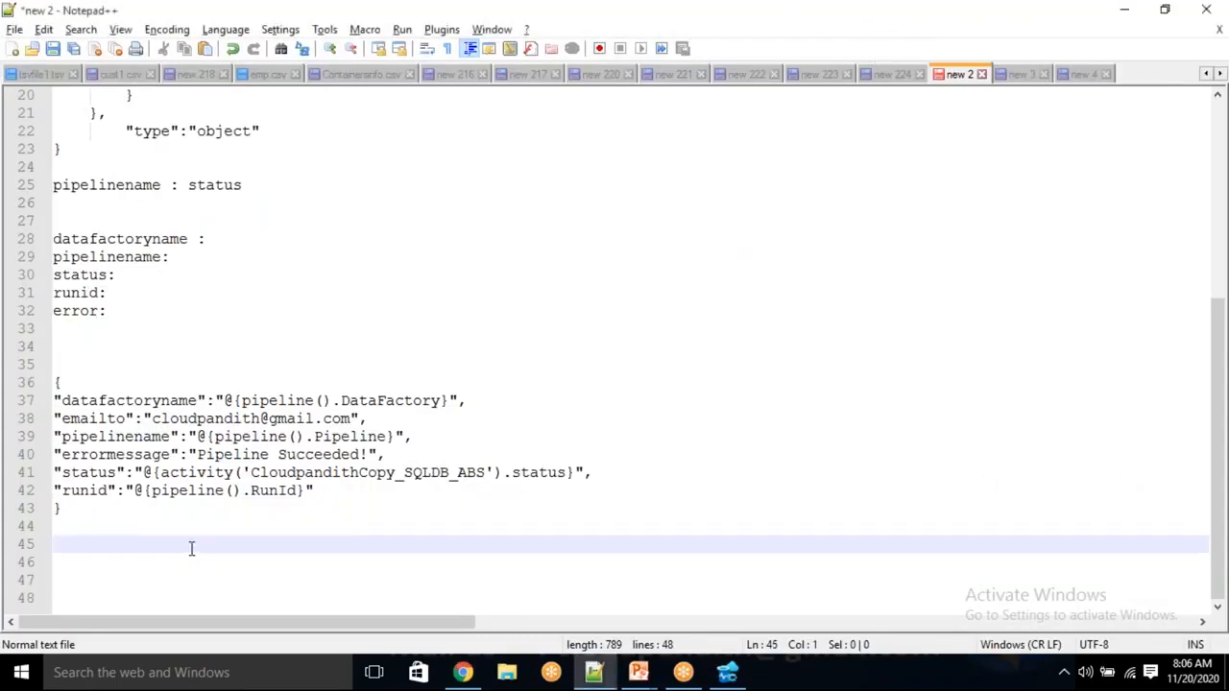
pyautogui.hotkey('ctrl', 'v')
pyautogui.press('Return')
pyautogui.press('Return')
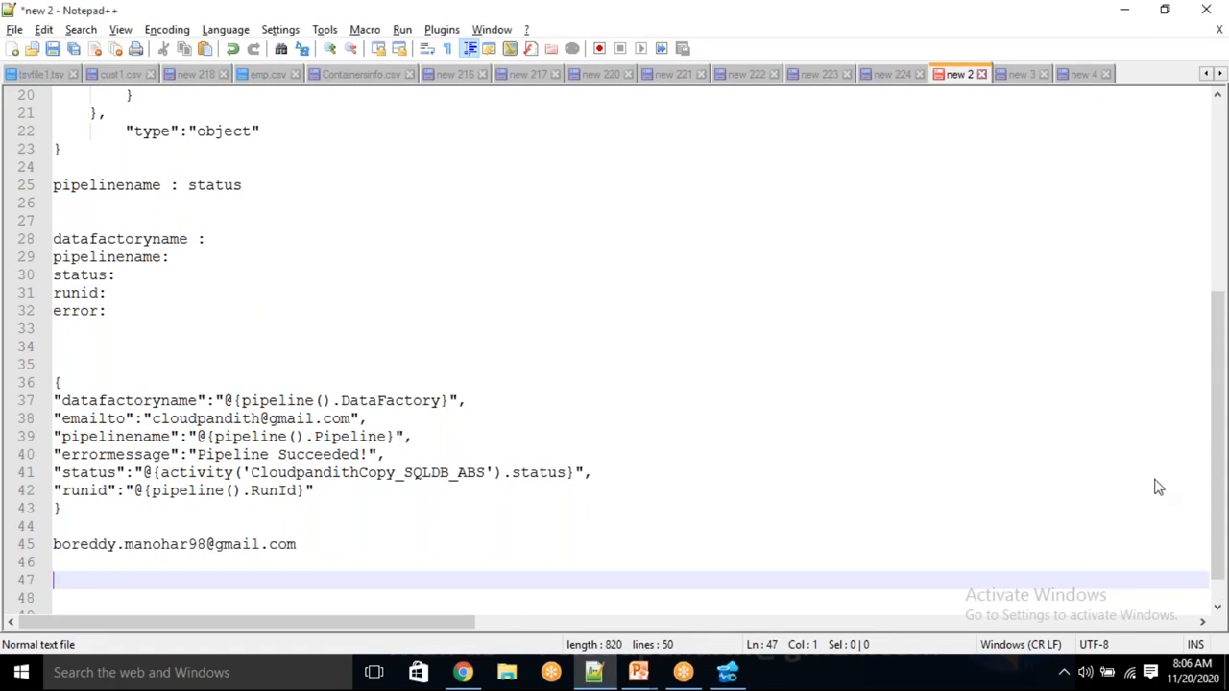
pyautogui.click(1217, 438)
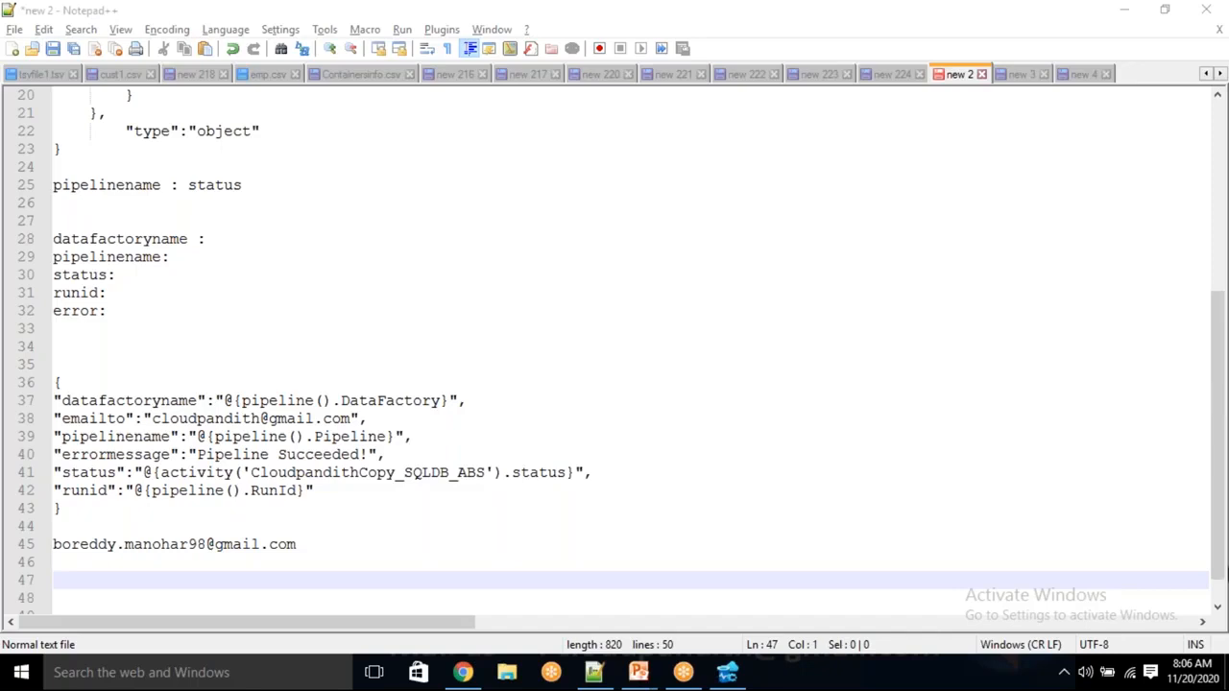
pyautogui.click(171, 546)
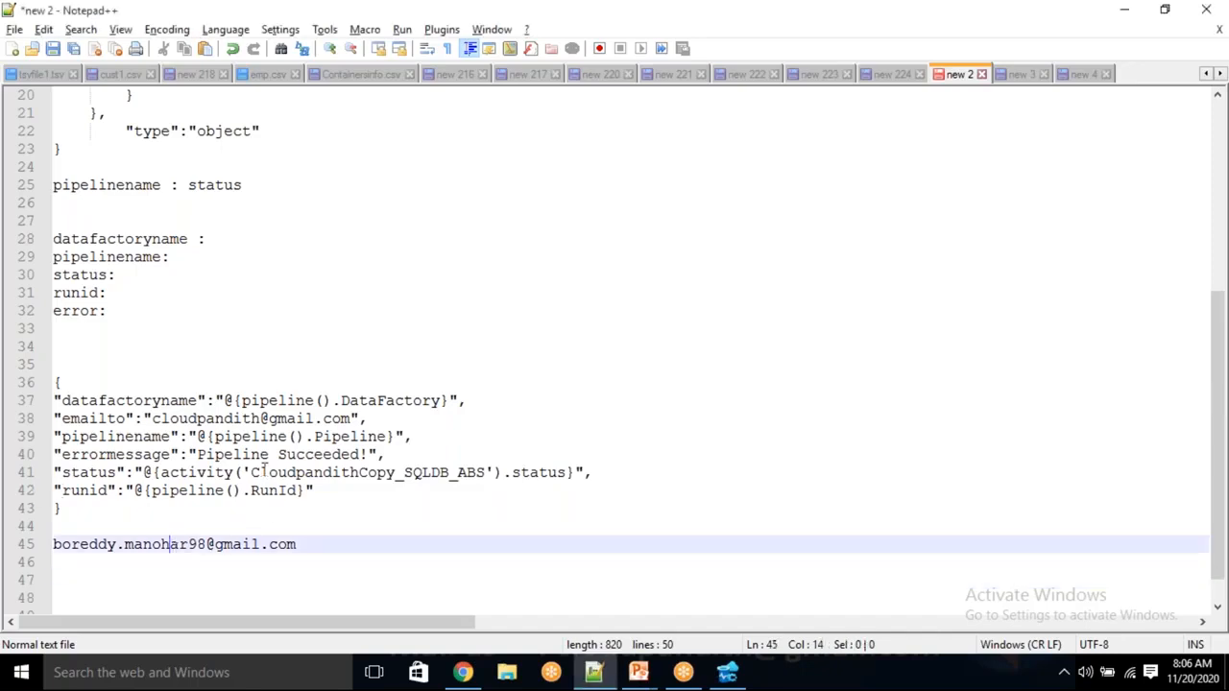
# Copy the line 38 address to line 46, then cut both address lines and return to the designer
pyautogui.moveTo(152, 419); pyautogui.dragTo(354, 423)
pyautogui.hotkey('ctrl', 'c')
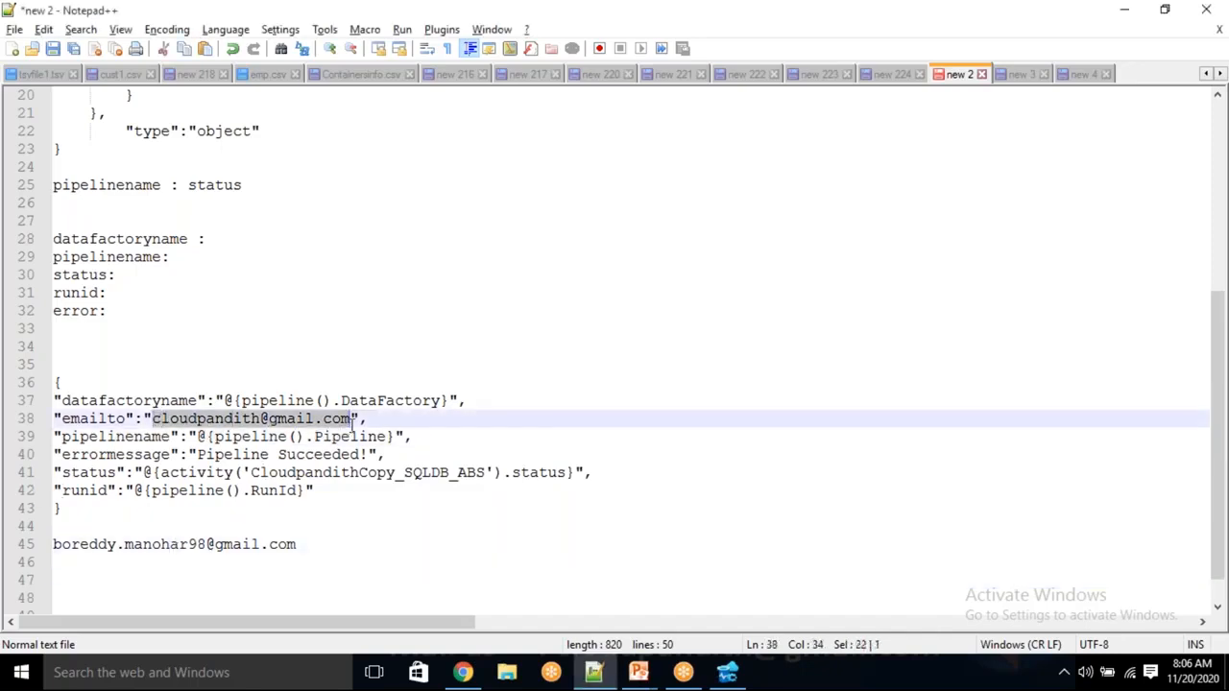
pyautogui.click(328, 540)
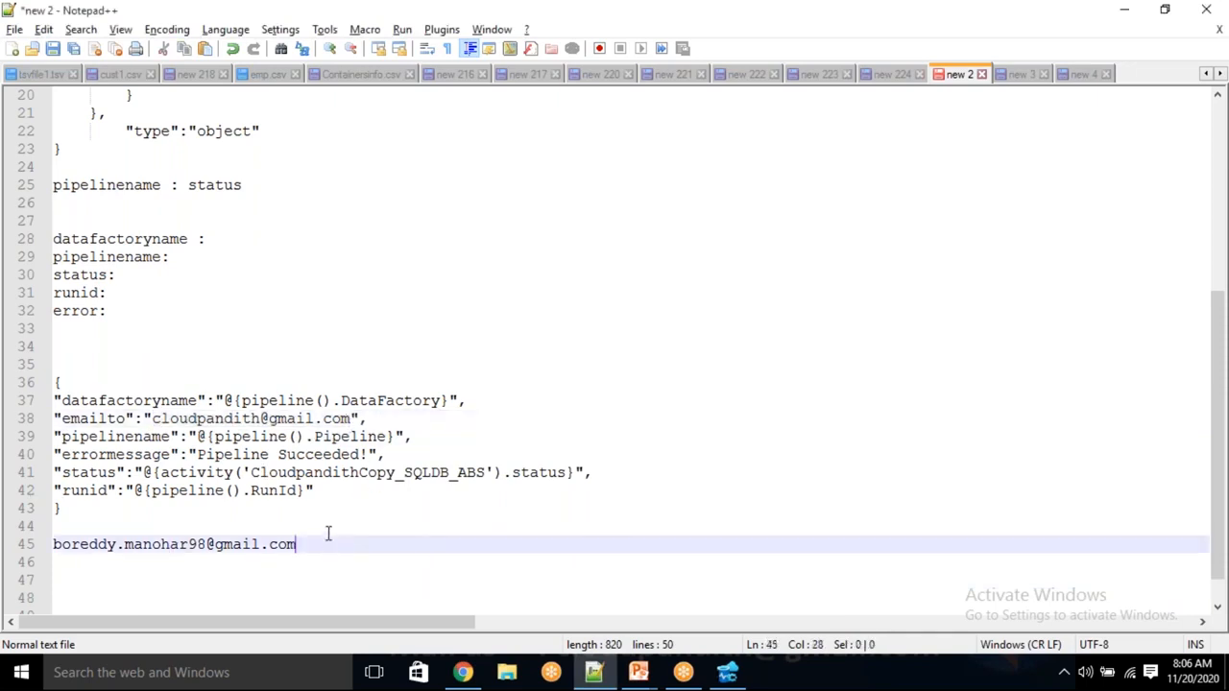
pyautogui.press('Return')
pyautogui.hotkey('ctrl', 'v')
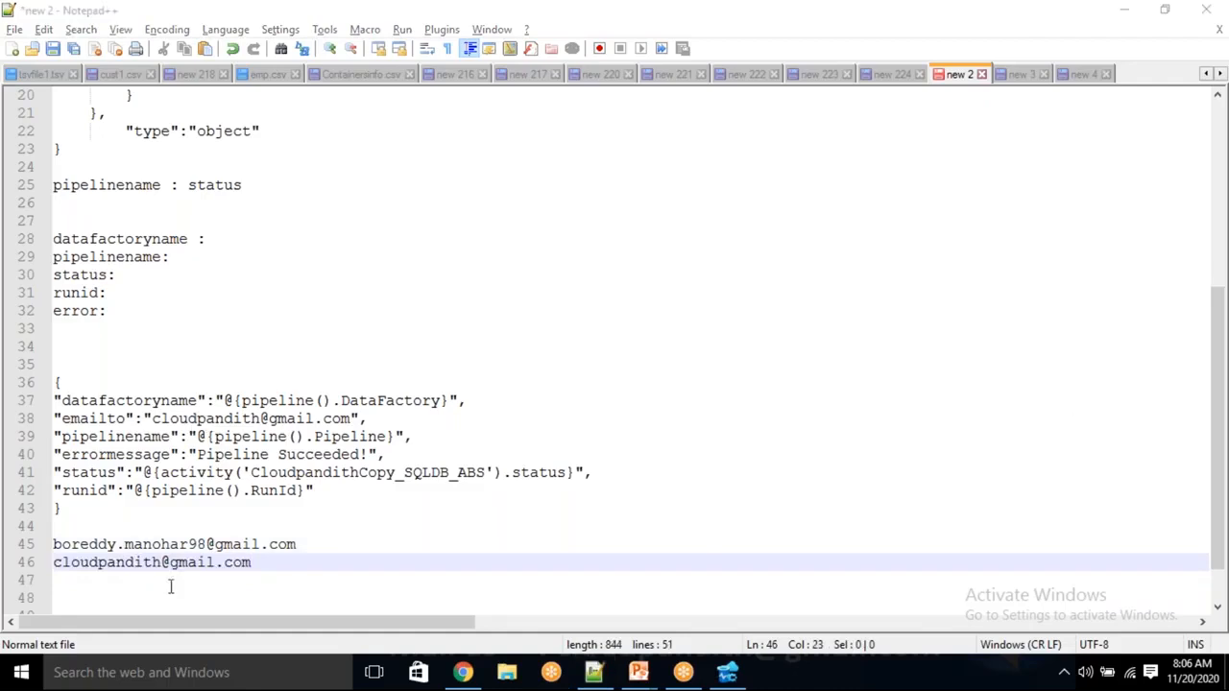
pyautogui.moveTo(273, 561); pyautogui.dragTo(54, 540)
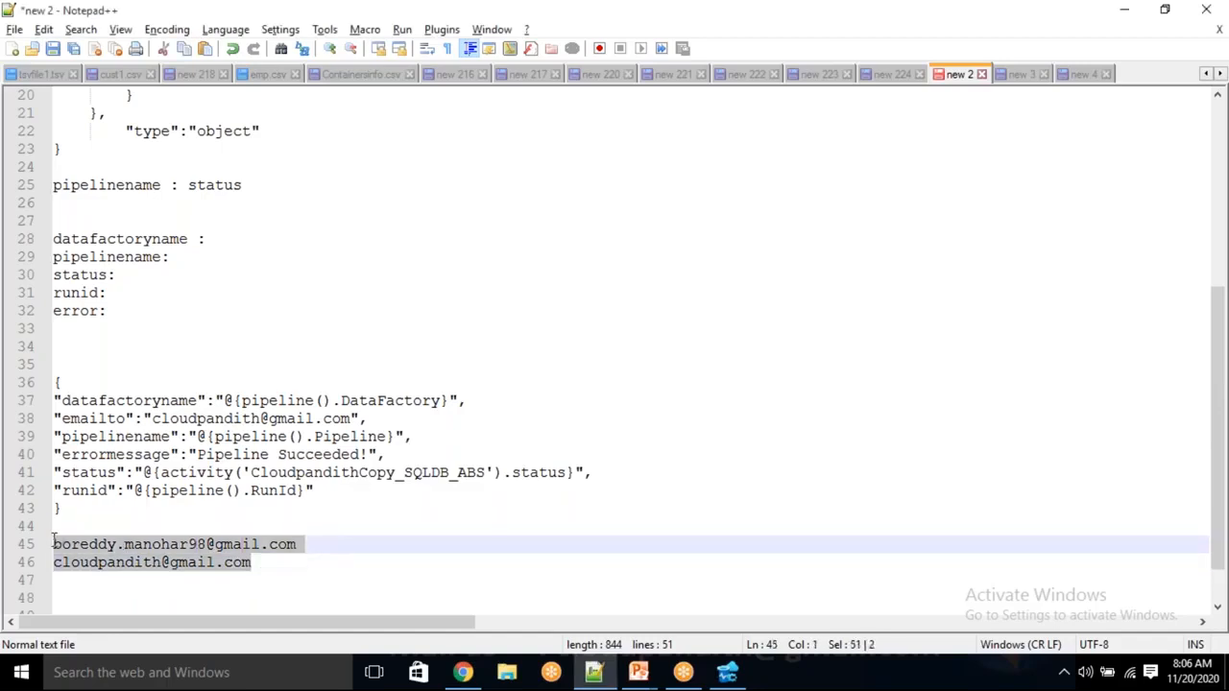
pyautogui.hotkey('ctrl', 'x')
pyautogui.hotkey('alt', 'Tab')
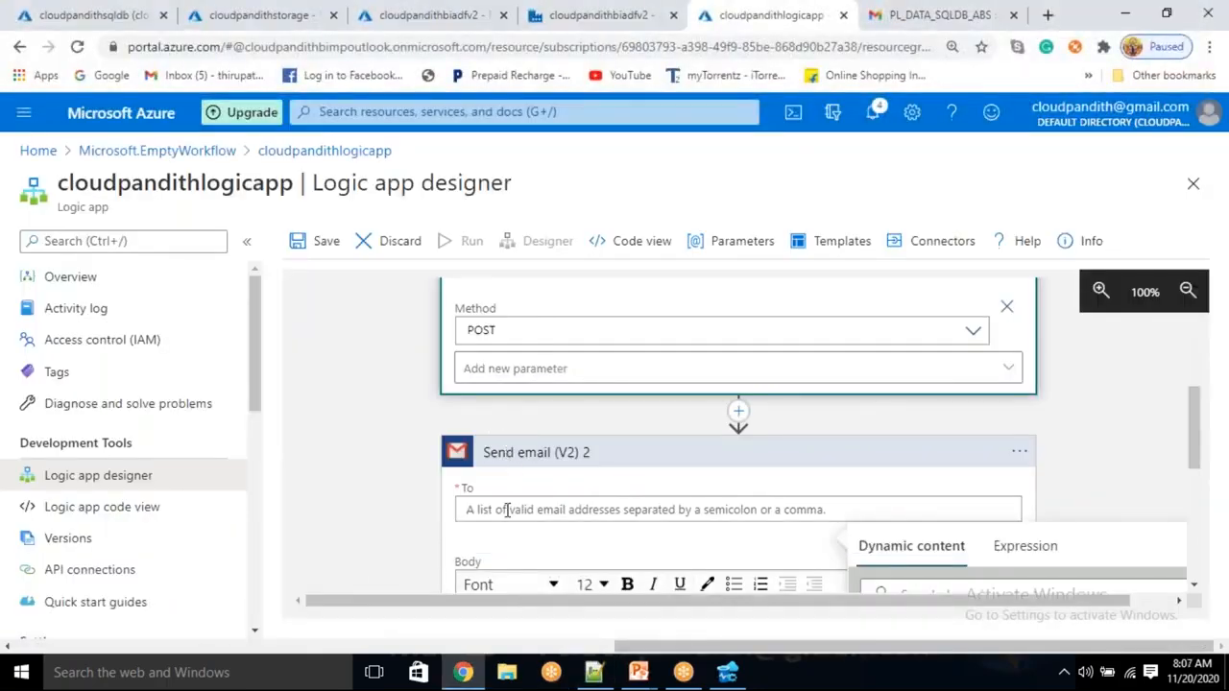
# Paste the recipient addresses into the Send email (V2) 2 To field with a comma separator
pyautogui.hotkey('ctrl', 'v')
pyautogui.click(655, 514)
pyautogui.write(',')
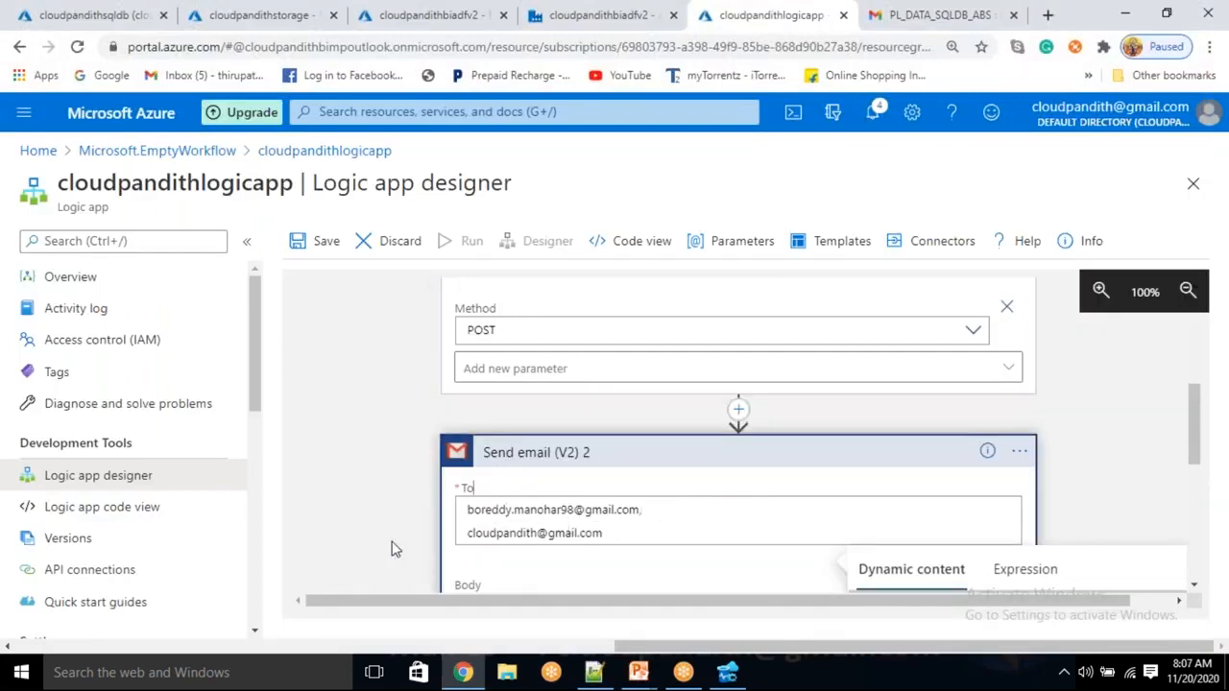
pyautogui.click(395, 545)
pyautogui.click(656, 511)
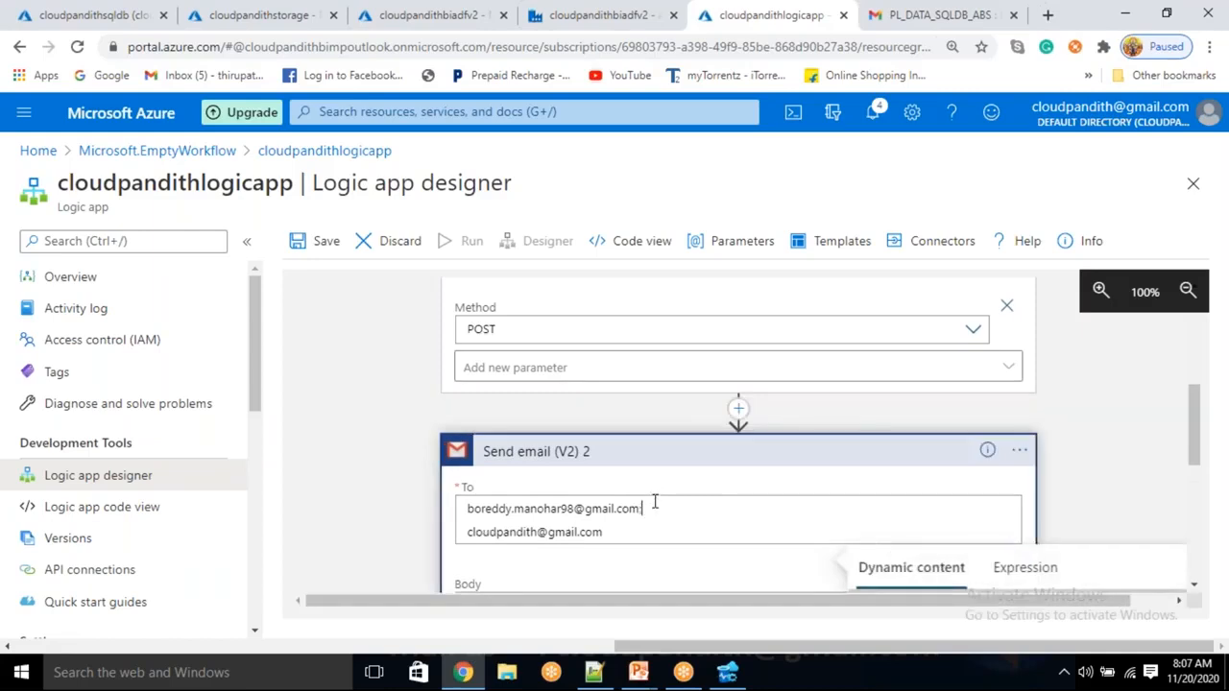
pyautogui.click(410, 497)
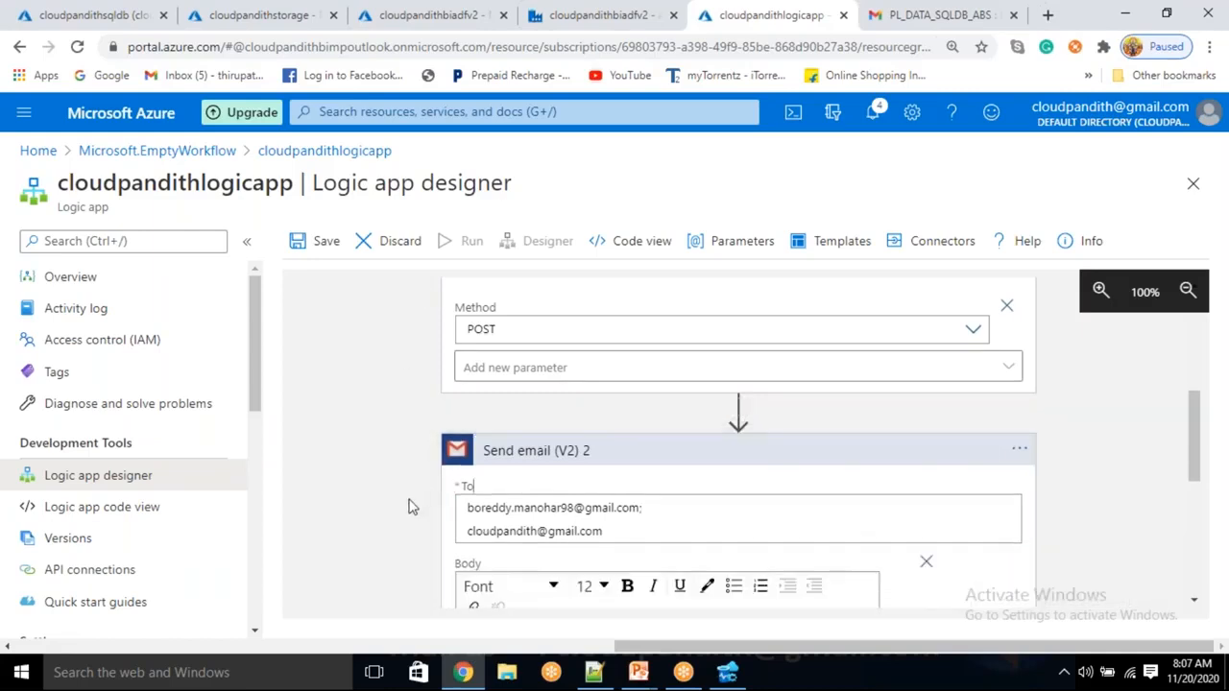
# Replace both To addresses with the pasted pair and save the logic app
pyautogui.tripleClick(634, 535)
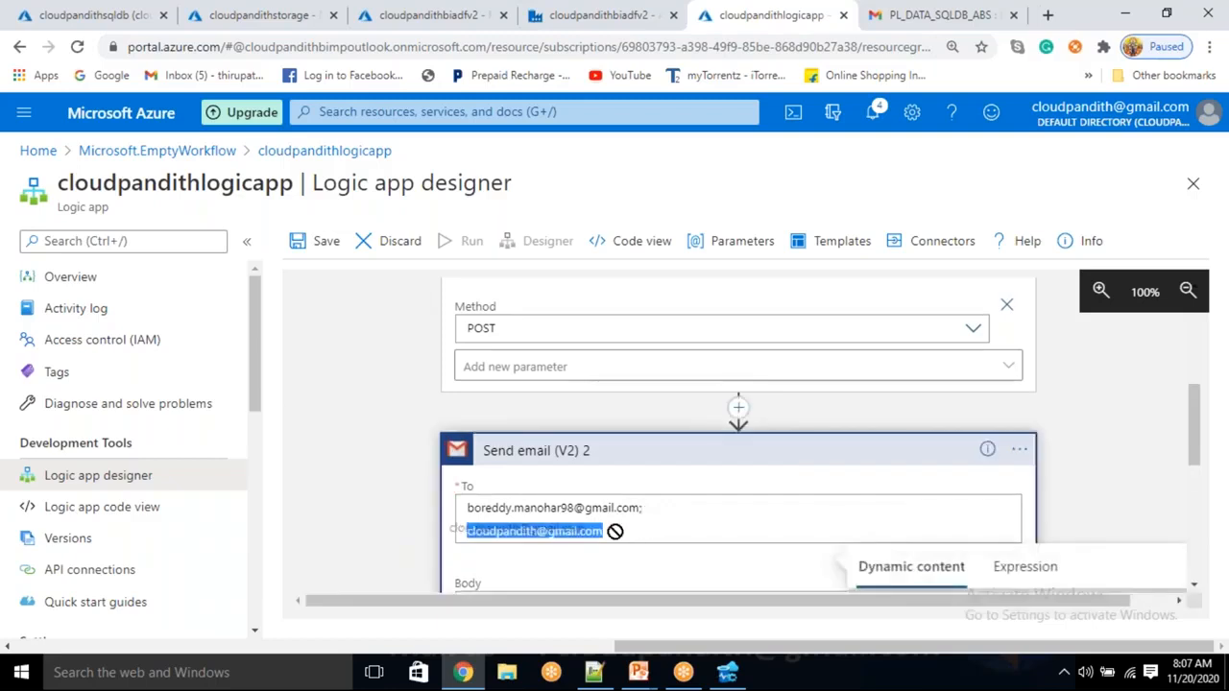
pyautogui.moveTo(632, 532); pyautogui.dragTo(459, 507)
pyautogui.press('BackSpace')
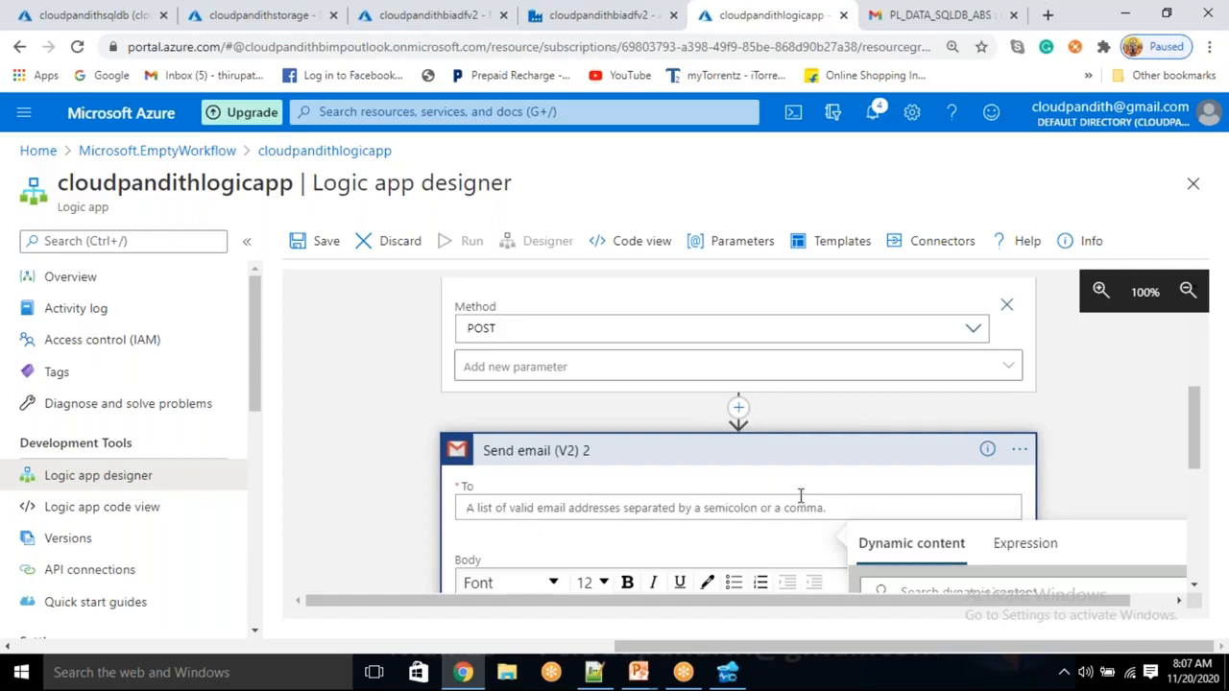
pyautogui.hotkey('ctrl', 'v')
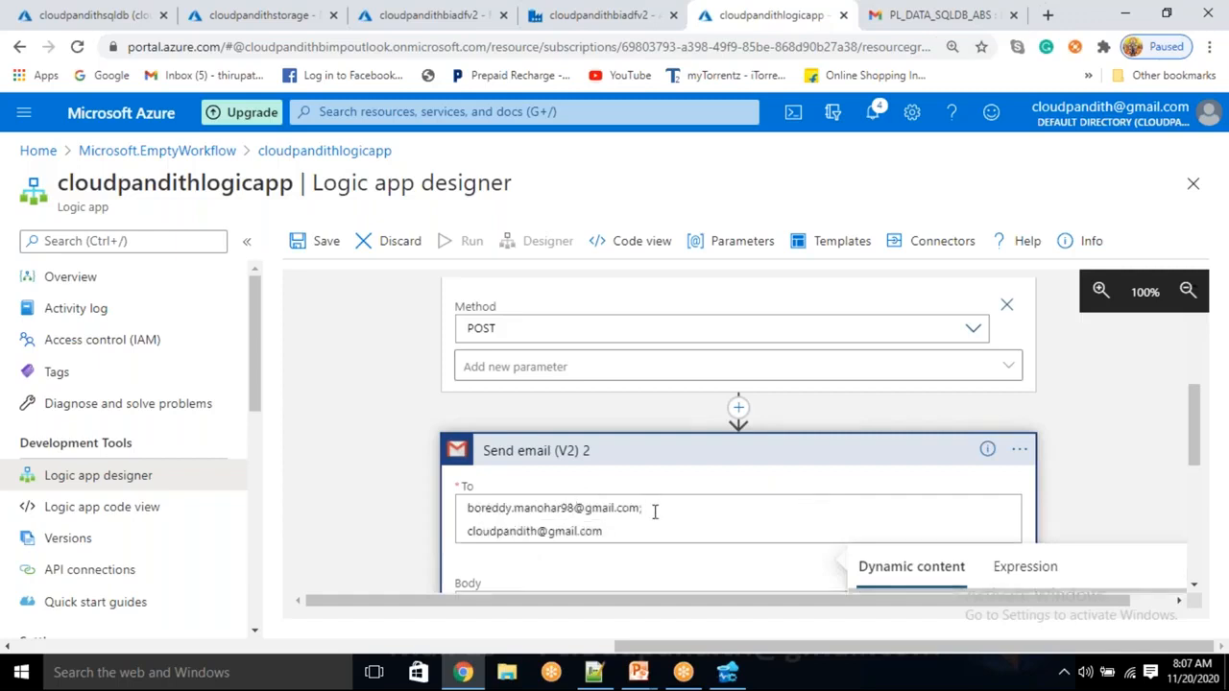
pyautogui.click(905, 76)
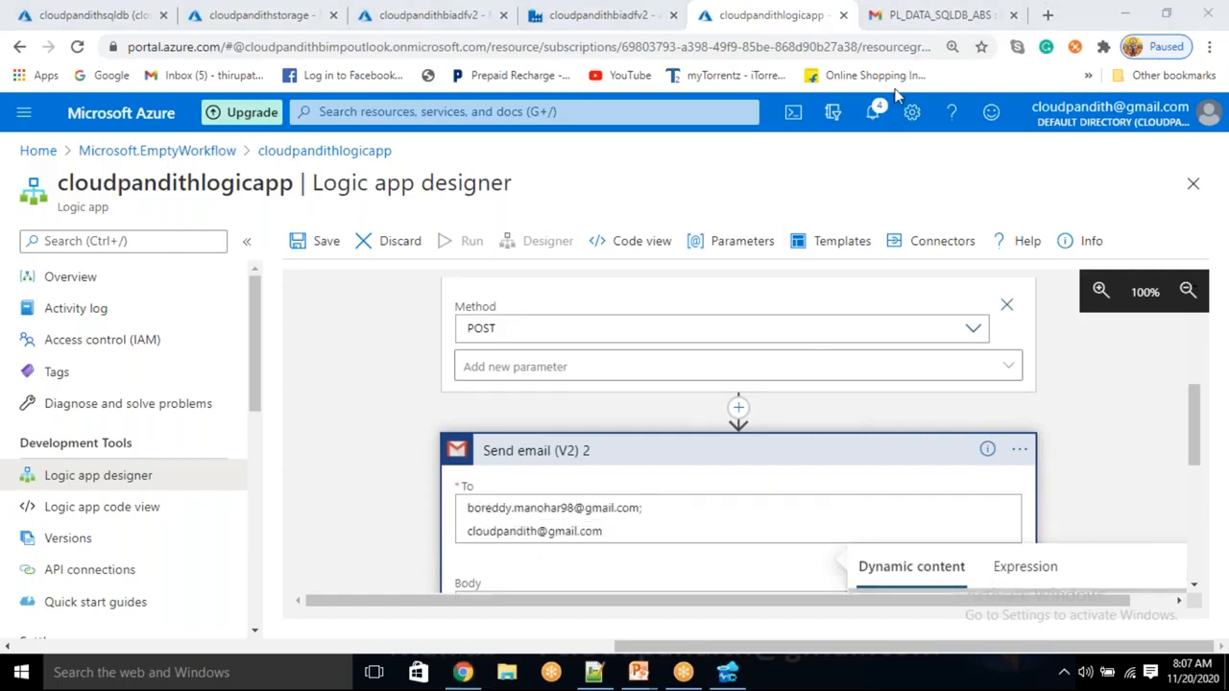
pyautogui.click(327, 241)
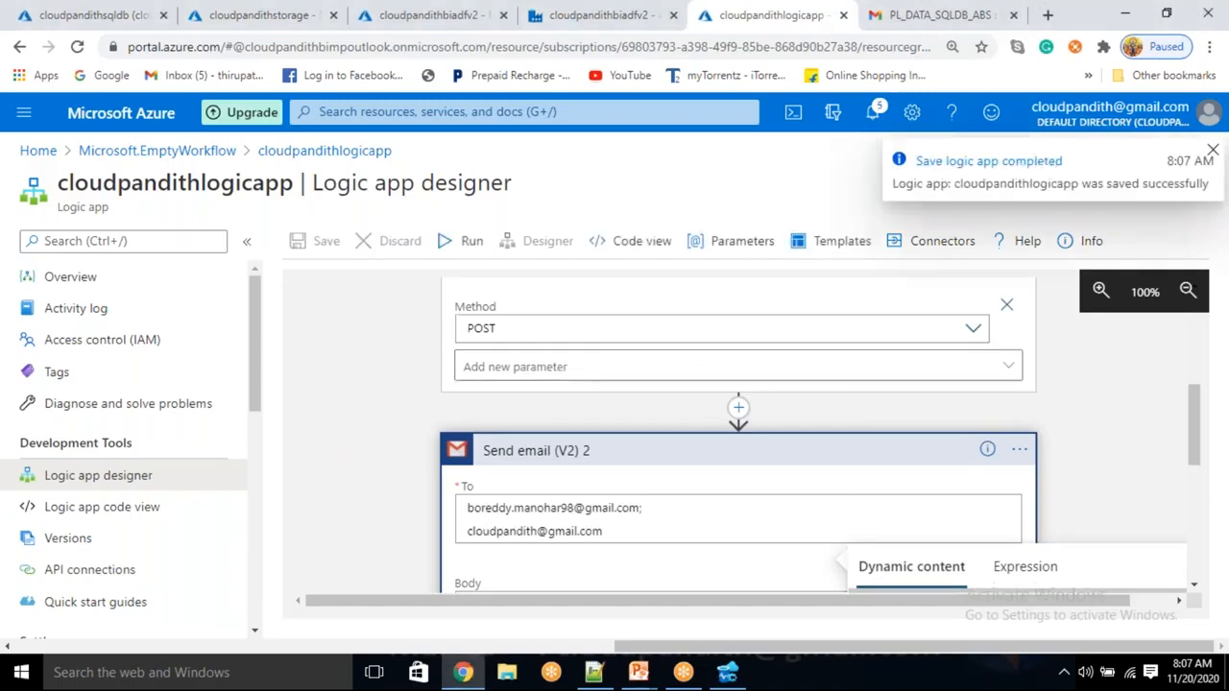
# Return to the pipeline editor and reselect the failure_Notification and success_Notification activities
pyautogui.click(648, 34)
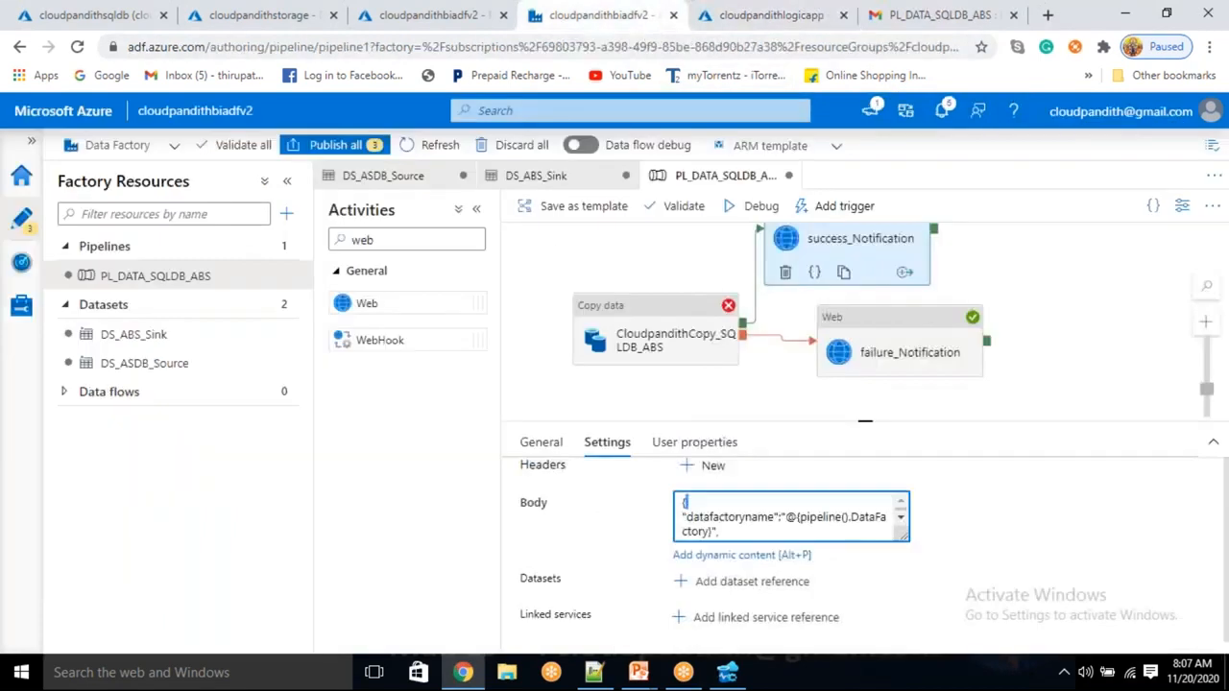
pyautogui.click(922, 352)
pyautogui.click(845, 242)
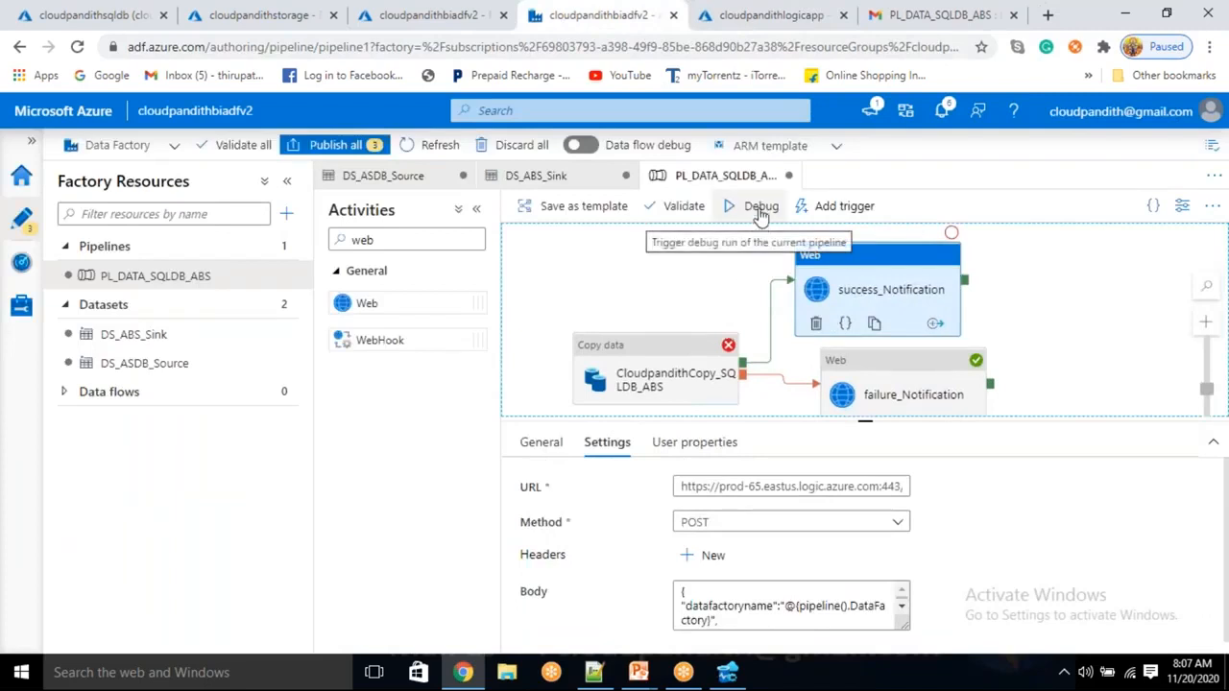
# Debug-run with ppschema dbo, pptable cust, ppcontainer custdata, ppfilename cust.csv, then refresh the output
pyautogui.click(759, 212)
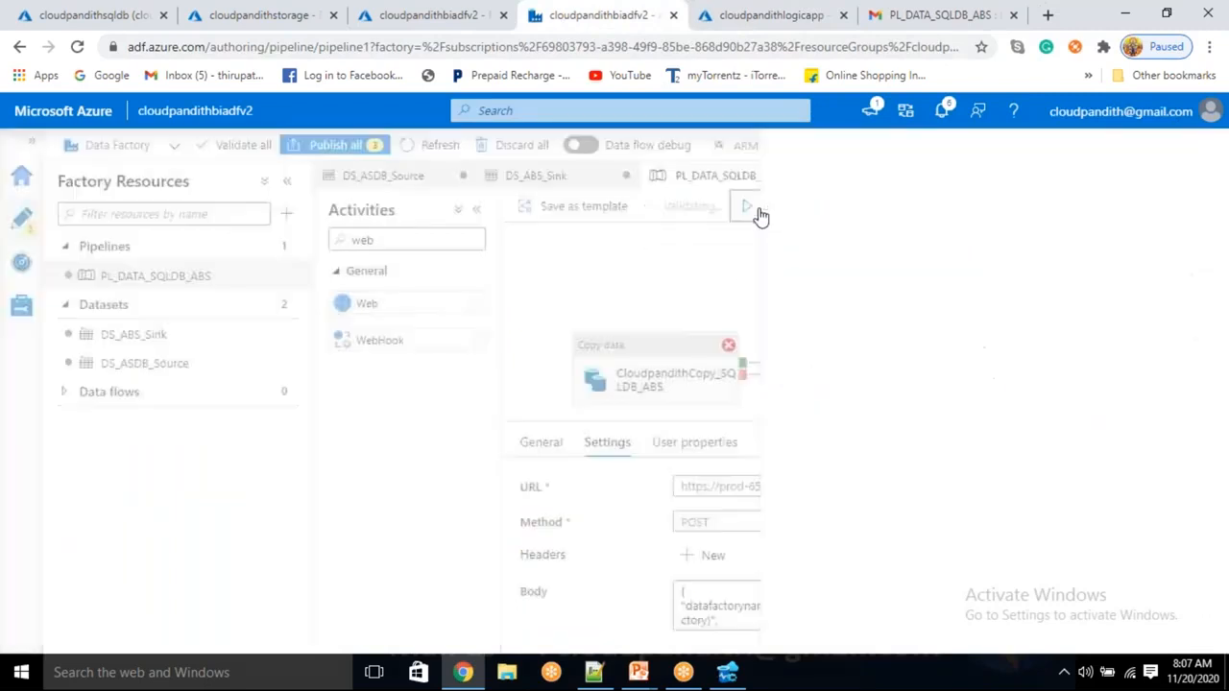
pyautogui.click(878, 257)
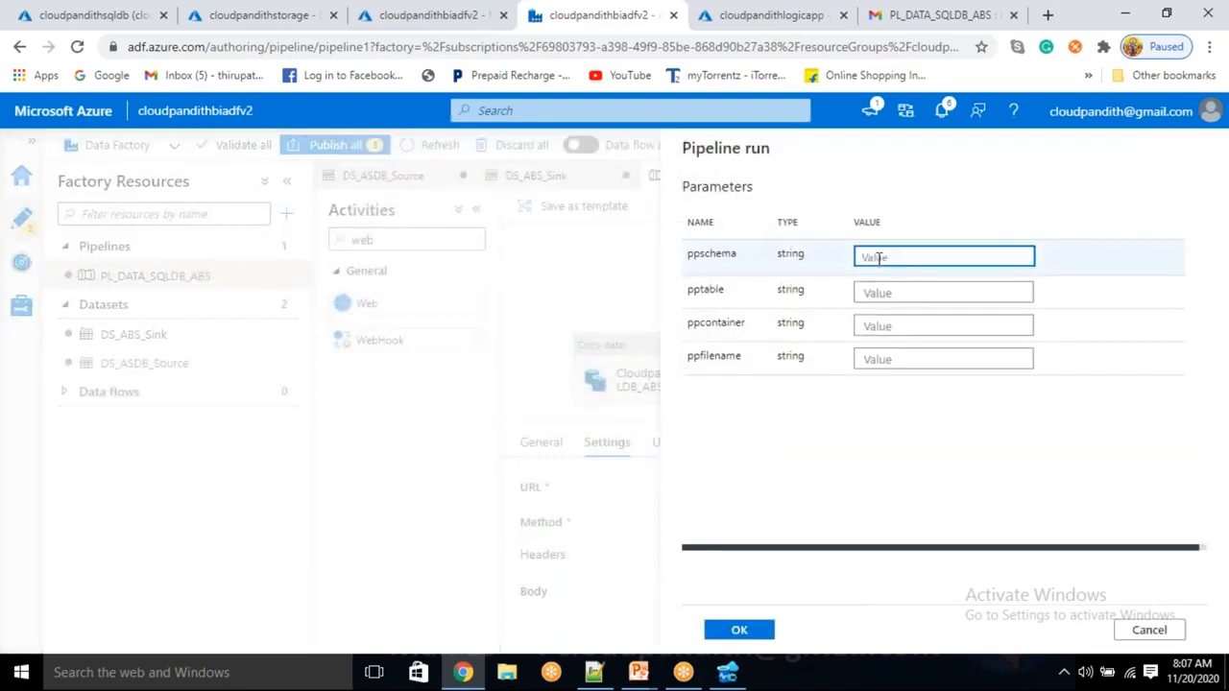
pyautogui.write('dbo')
pyautogui.press('Tab')
pyautogui.write('c')
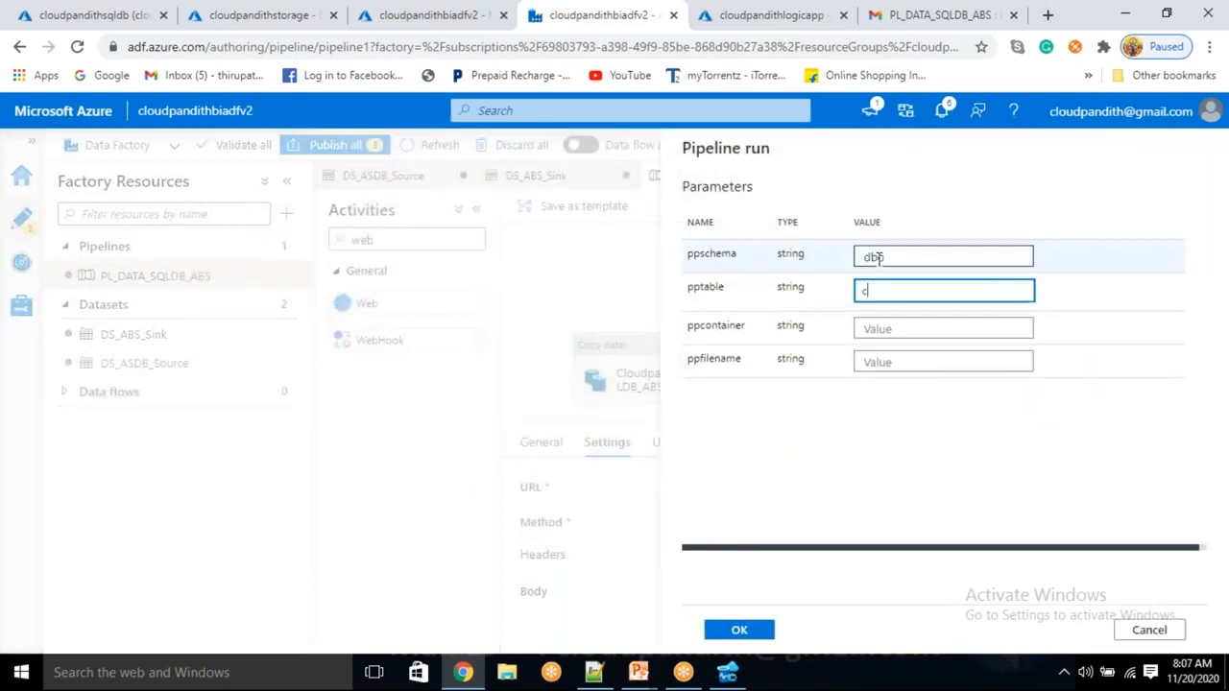
pyautogui.press('Tab')
pyautogui.write('cust')
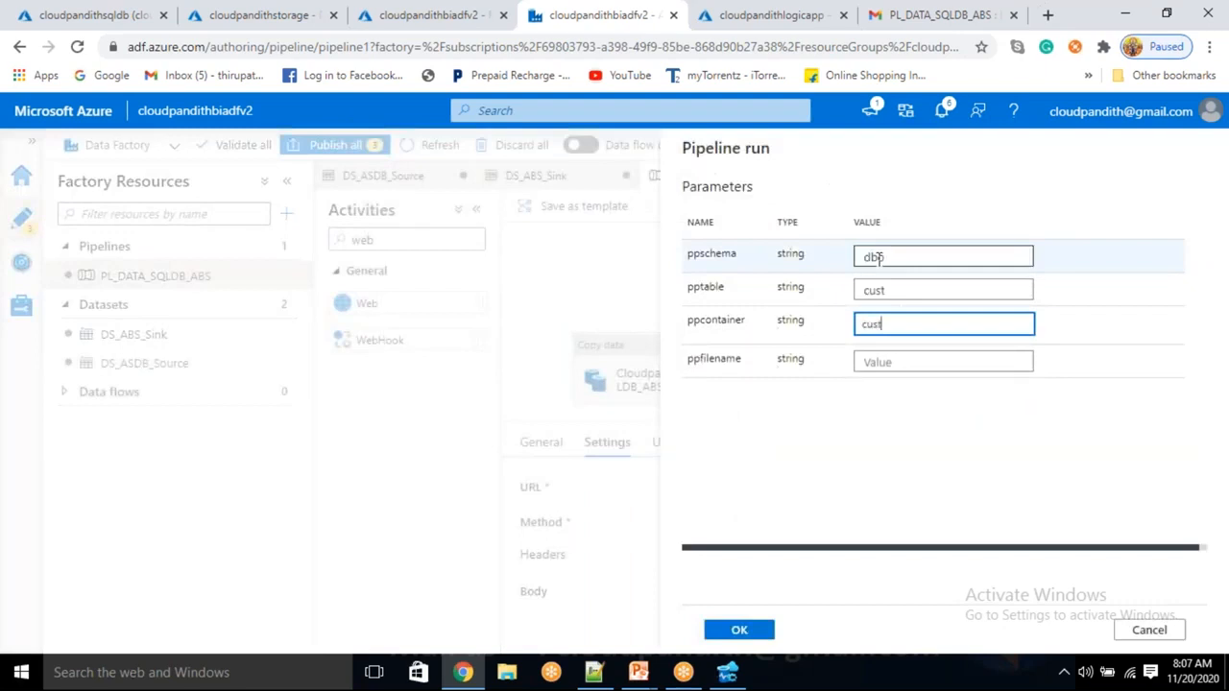
pyautogui.write('data')
pyautogui.press('Tab')
pyautogui.write('cu')
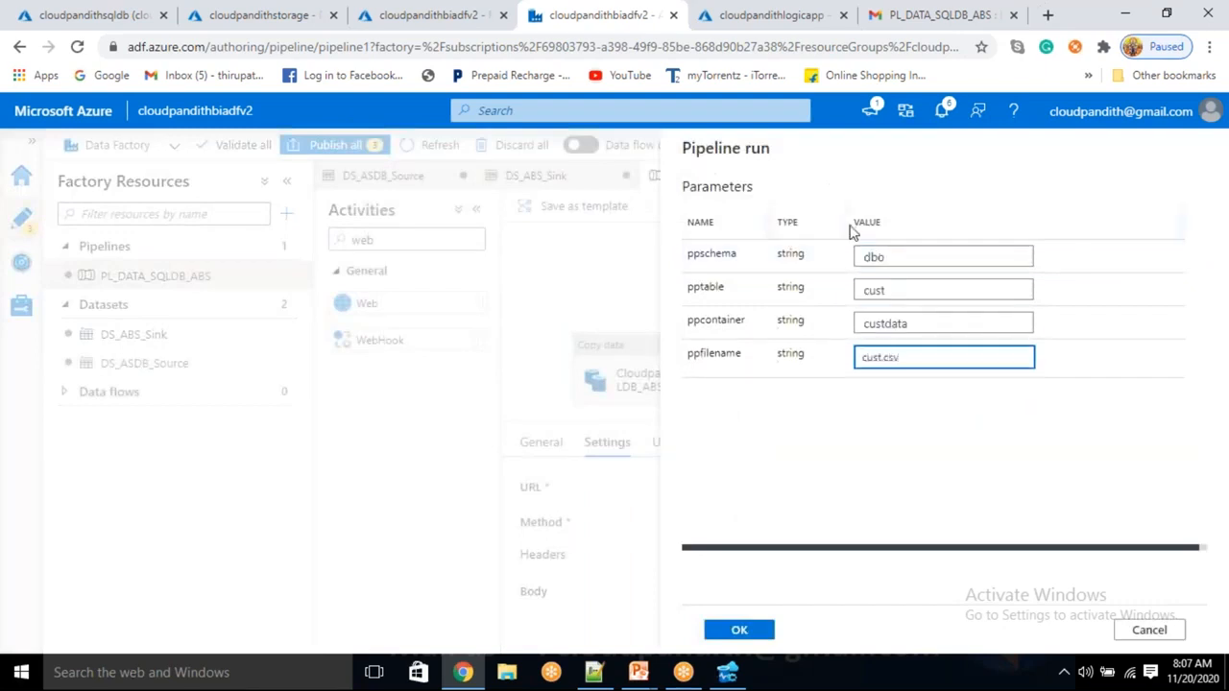
pyautogui.click(740, 630)
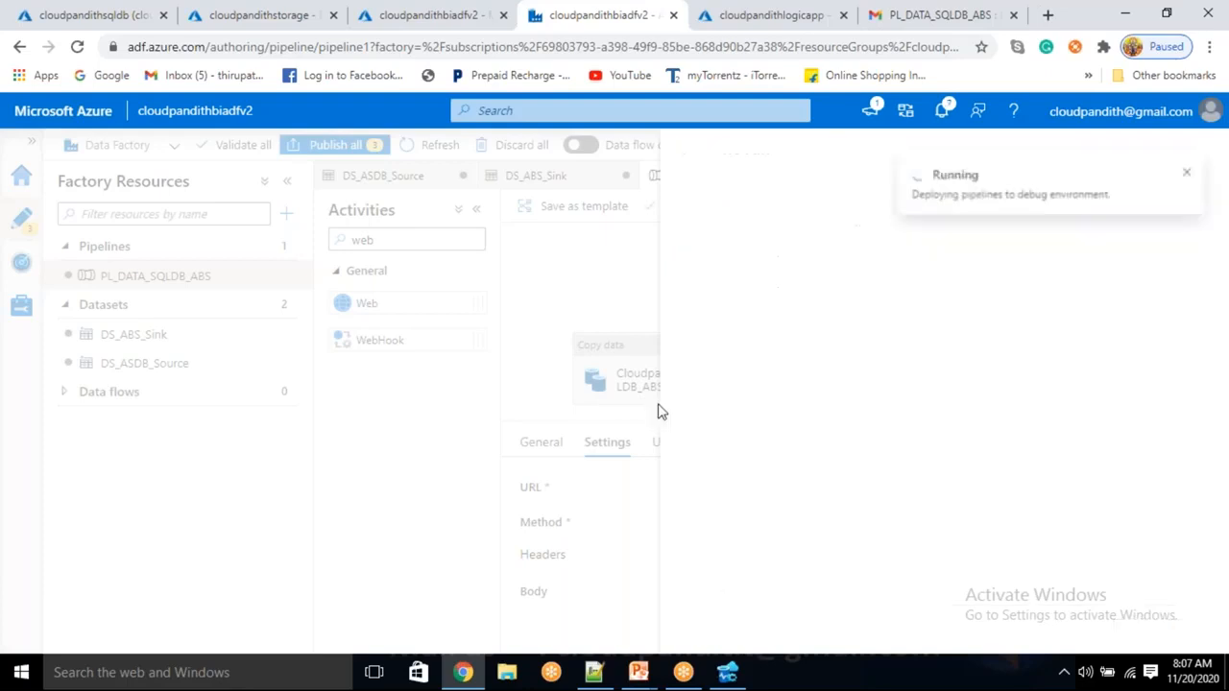
pyautogui.click(1082, 338)
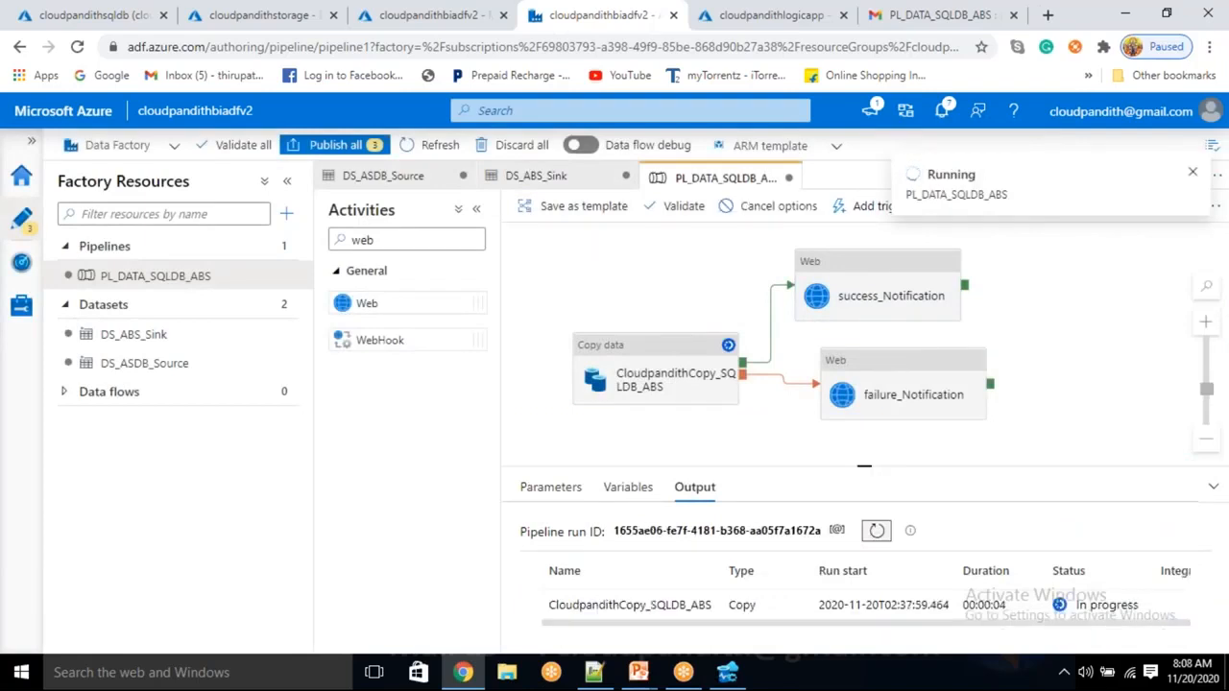
pyautogui.click(875, 534)
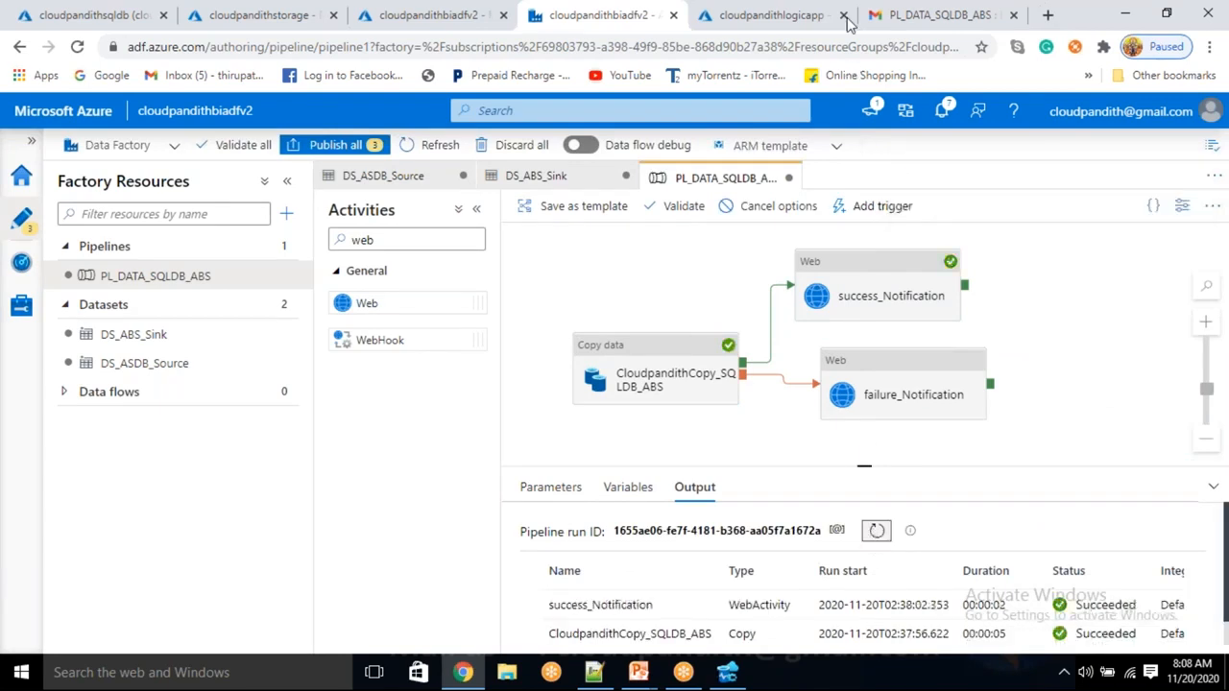
# Refresh the Gmail inbox repeatedly, checking the Social and Primary categories for the new email
pyautogui.click(888, 16)
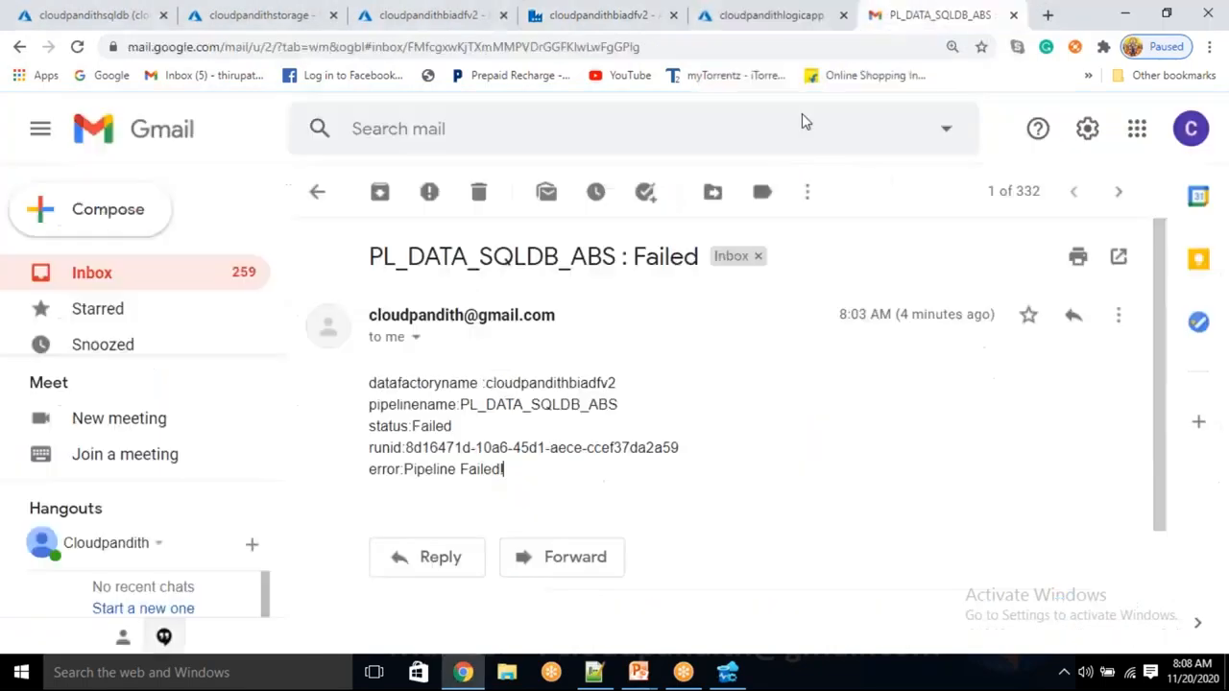
pyautogui.click(317, 193)
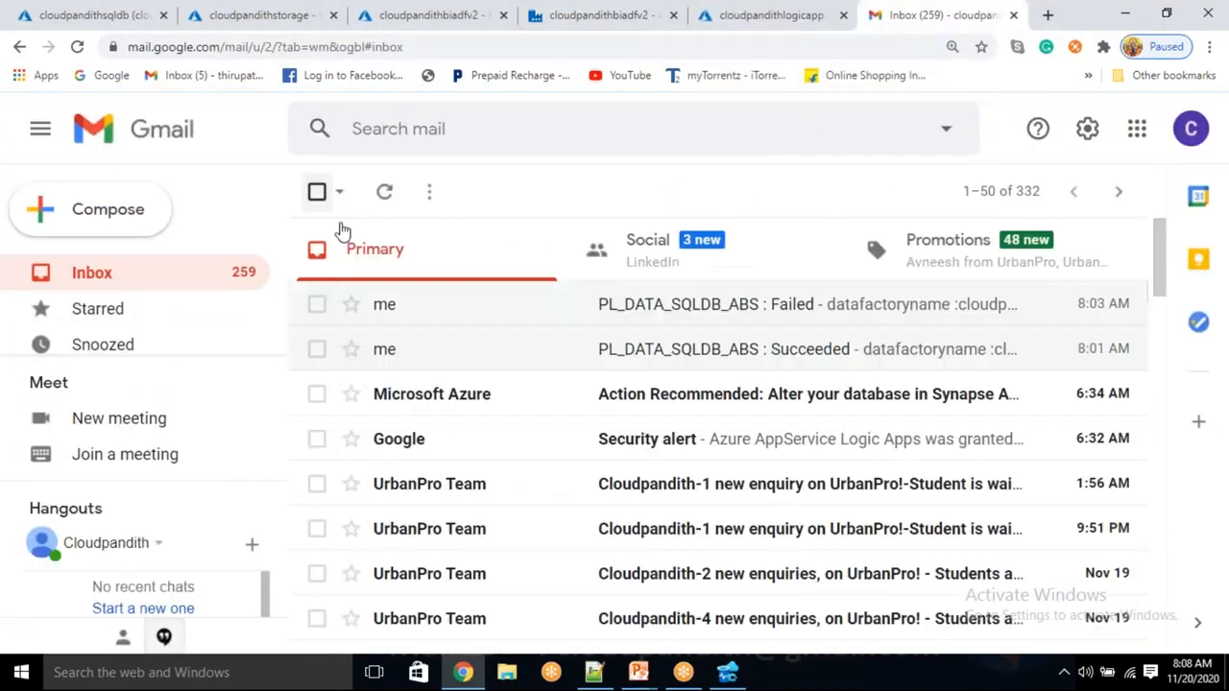
pyautogui.click(385, 193)
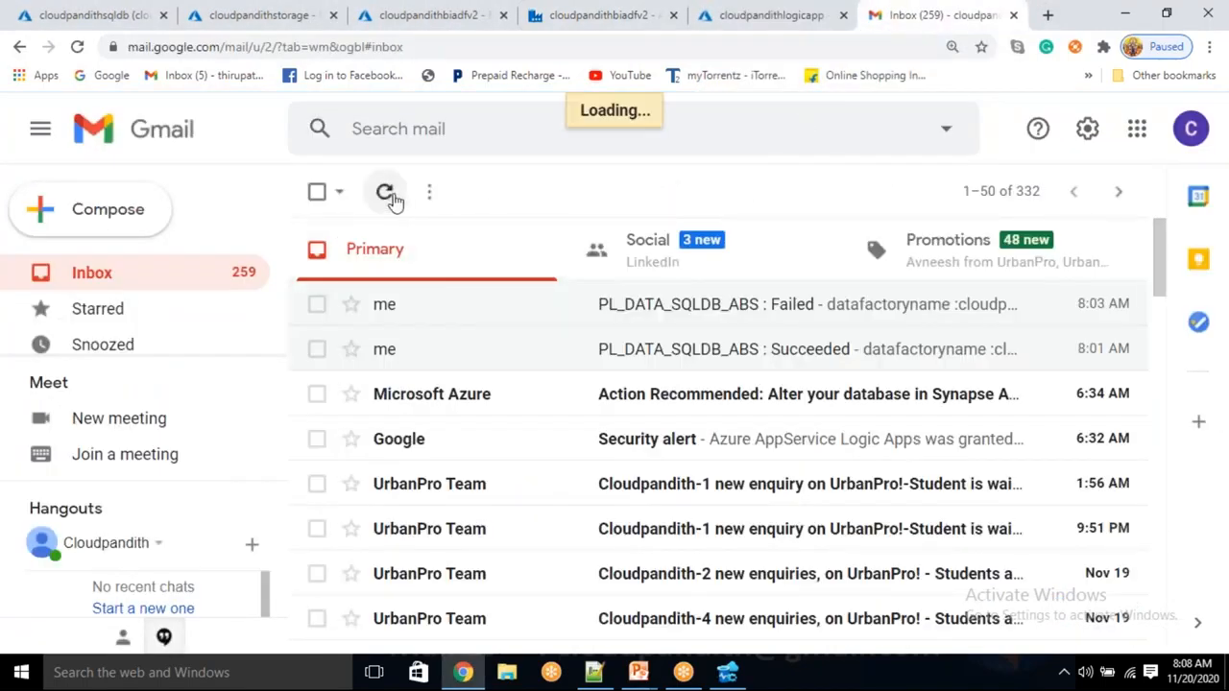
pyautogui.click(385, 193)
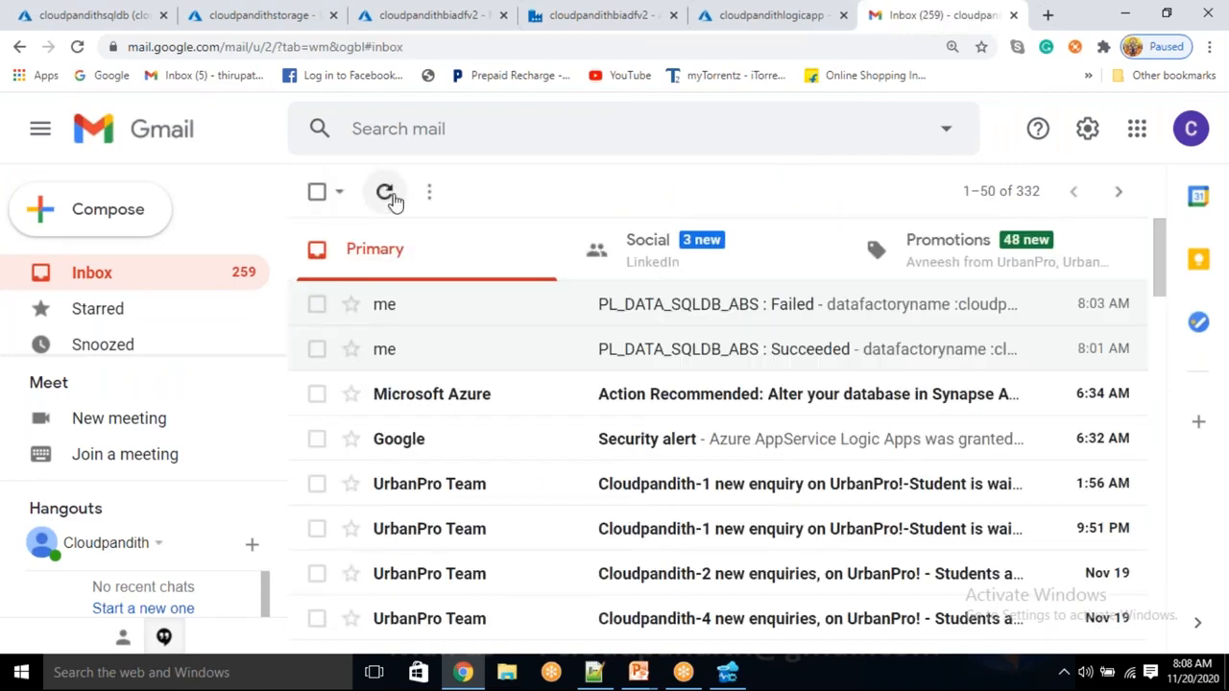
pyautogui.click(385, 193)
pyautogui.click(385, 193)
pyautogui.click(386, 193)
pyautogui.click(649, 246)
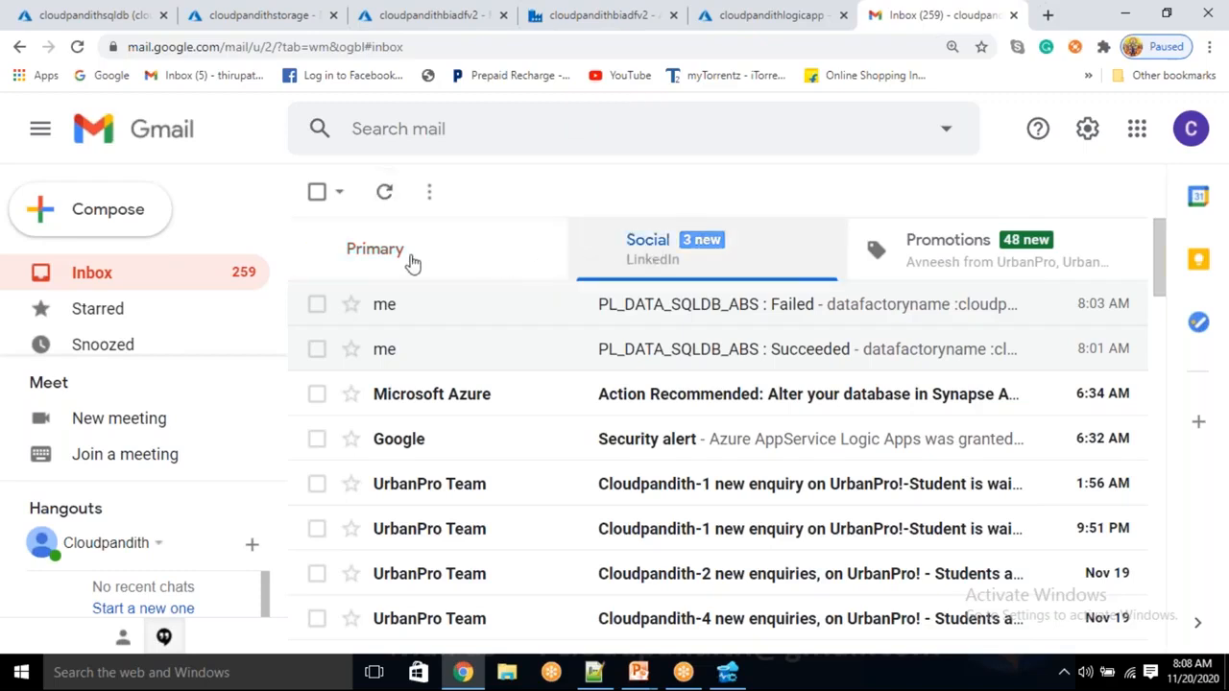
pyautogui.click(384, 193)
pyautogui.click(640, 249)
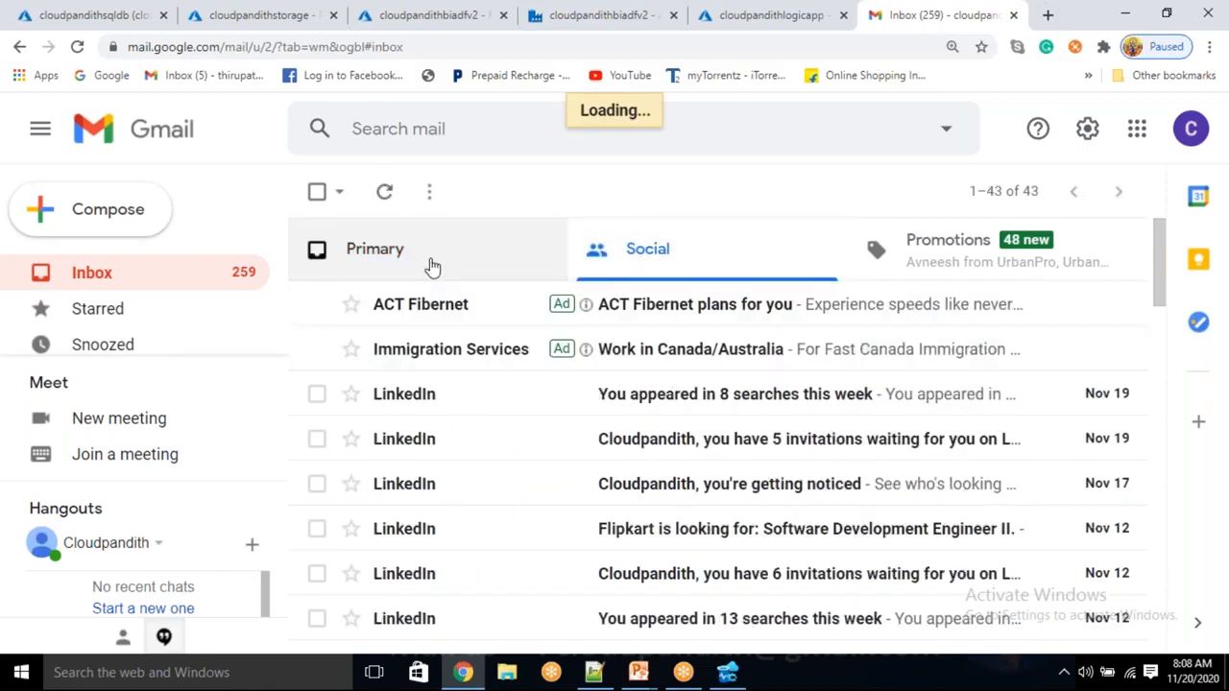
pyautogui.click(432, 266)
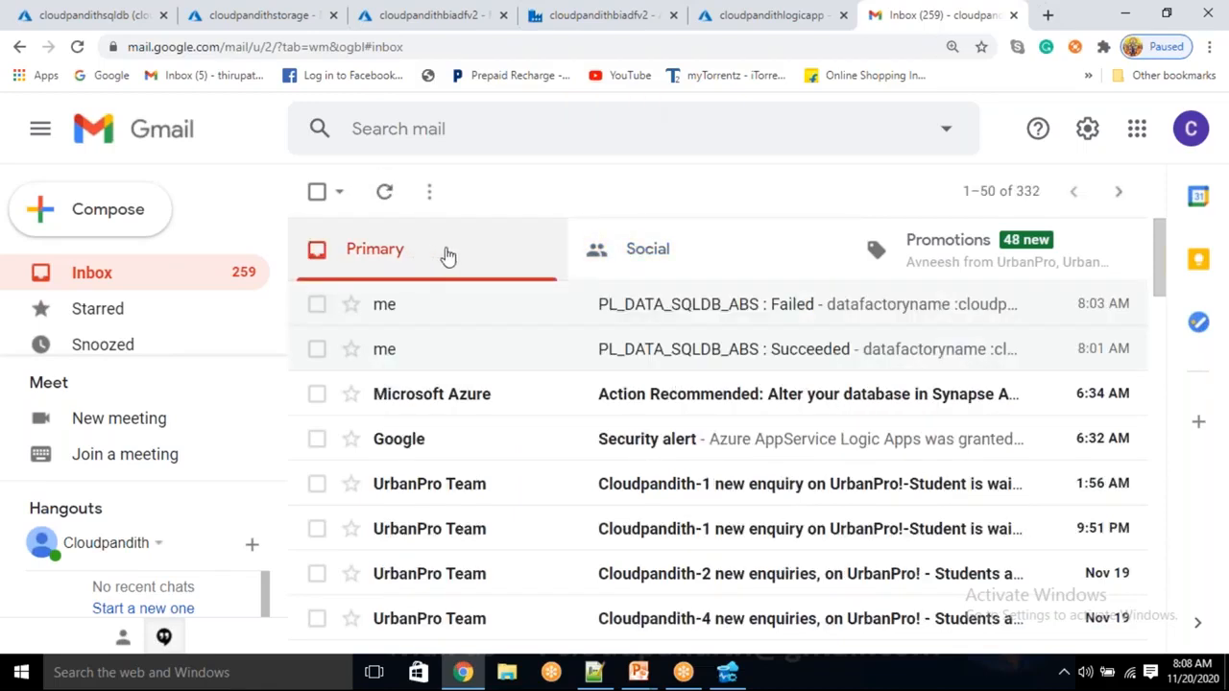
# Reload Gmail, check the inbox once more, and return to the logic app designer
pyautogui.click(79, 47)
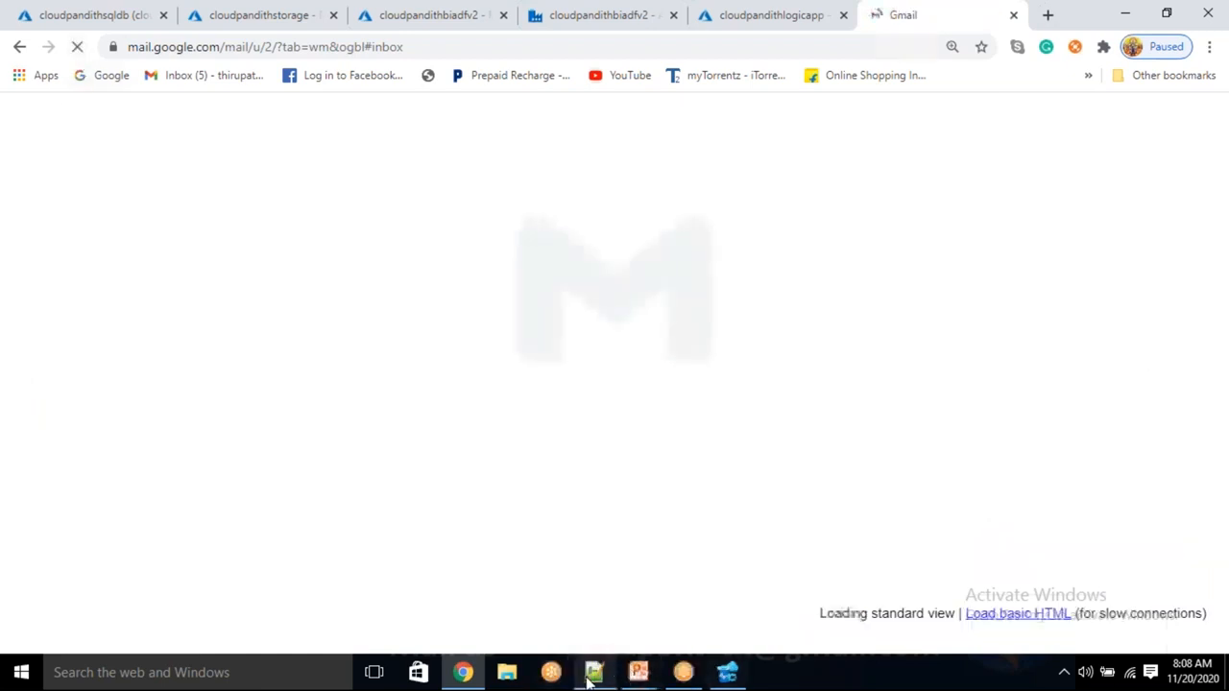
pyautogui.click(588, 675)
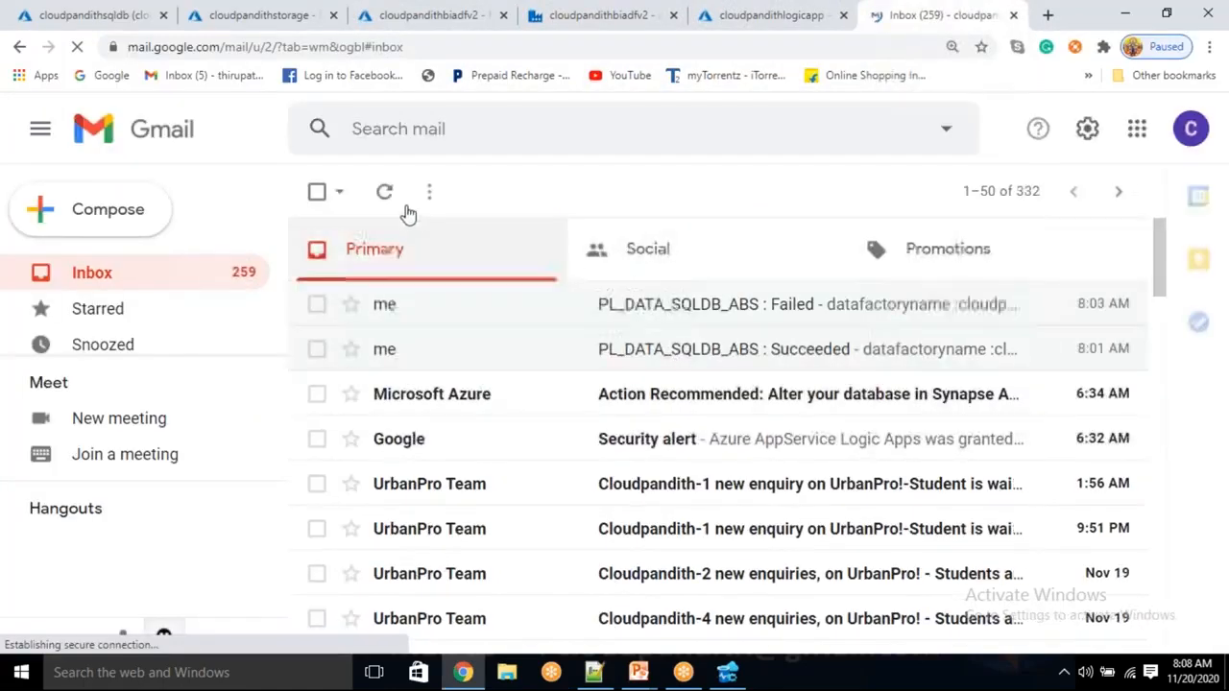
pyautogui.click(395, 203)
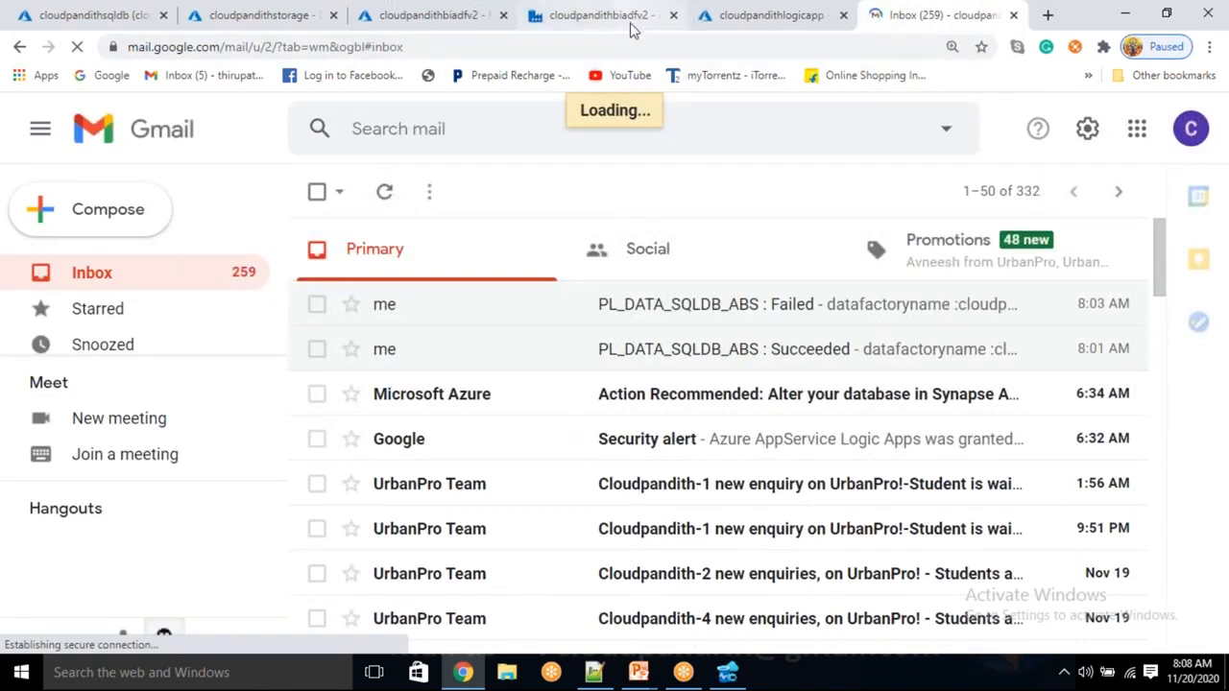
pyautogui.click(449, 28)
pyautogui.click(759, 33)
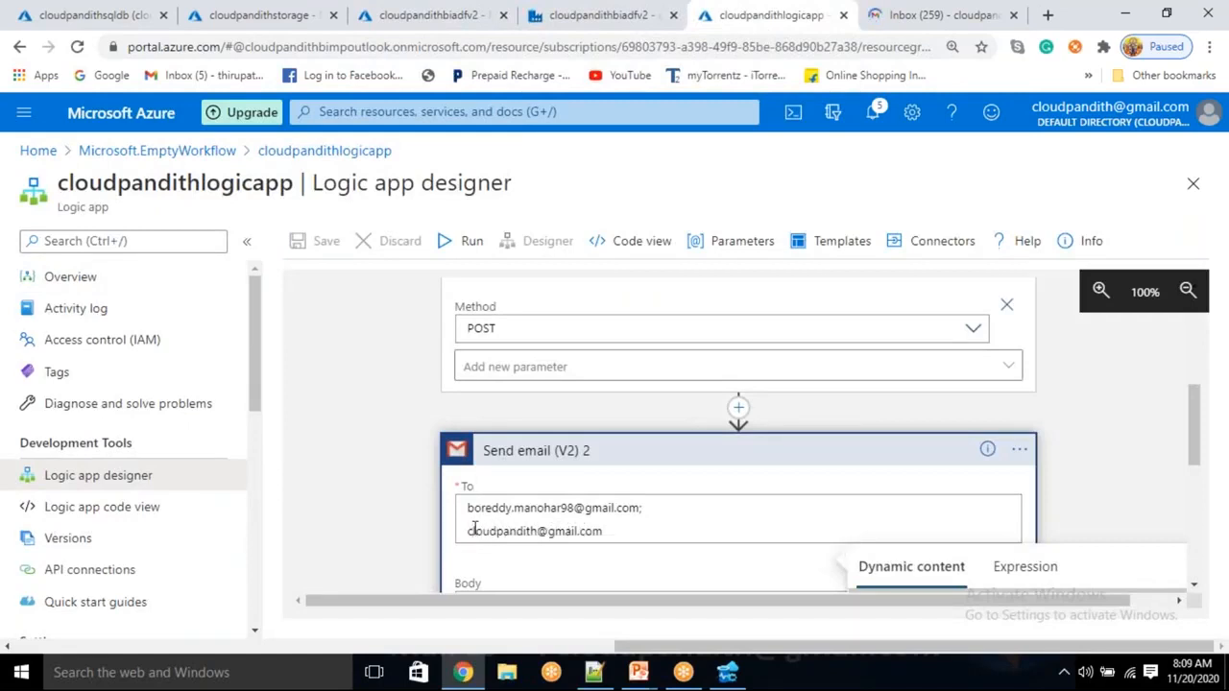
# Join both recipient addresses into one line in Send email (V2) 2's To field and save
pyautogui.press('BackSpace')
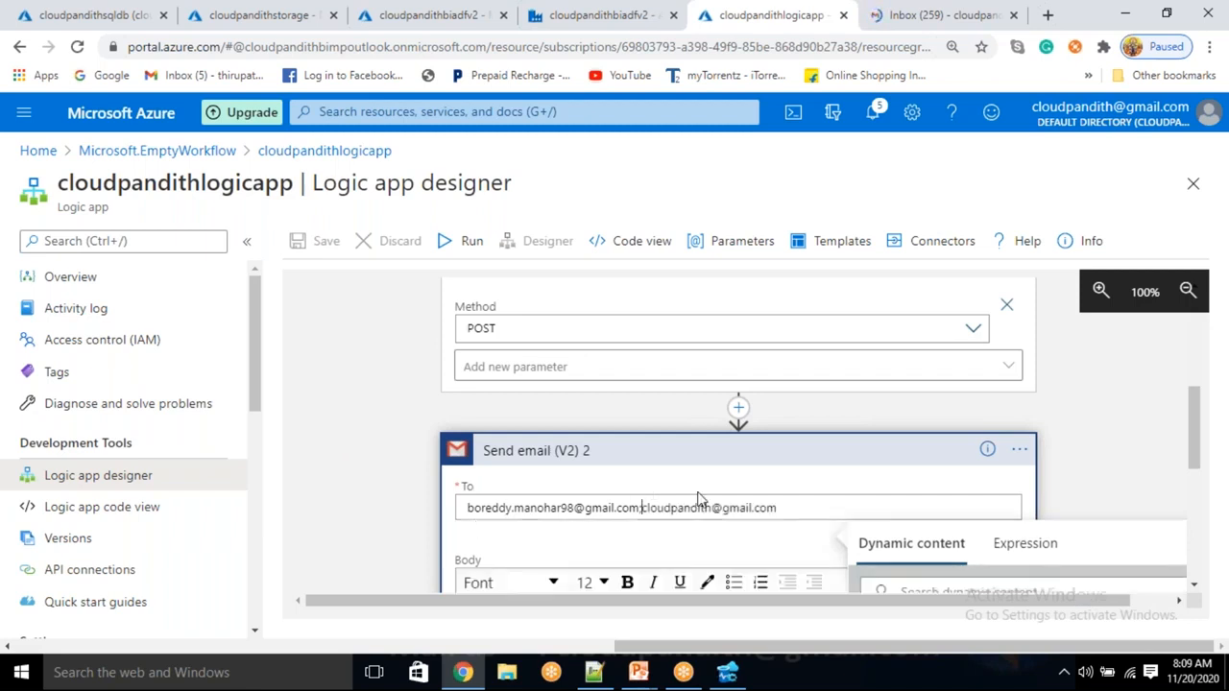
pyautogui.click(394, 408)
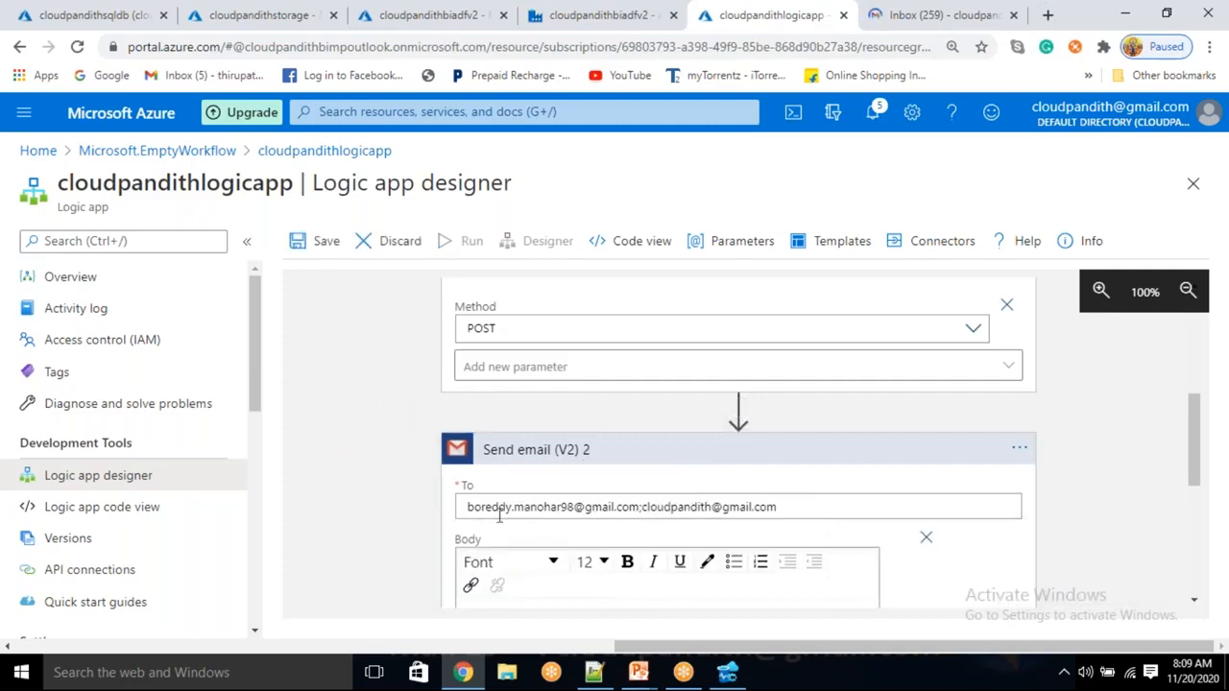
pyautogui.click(468, 506)
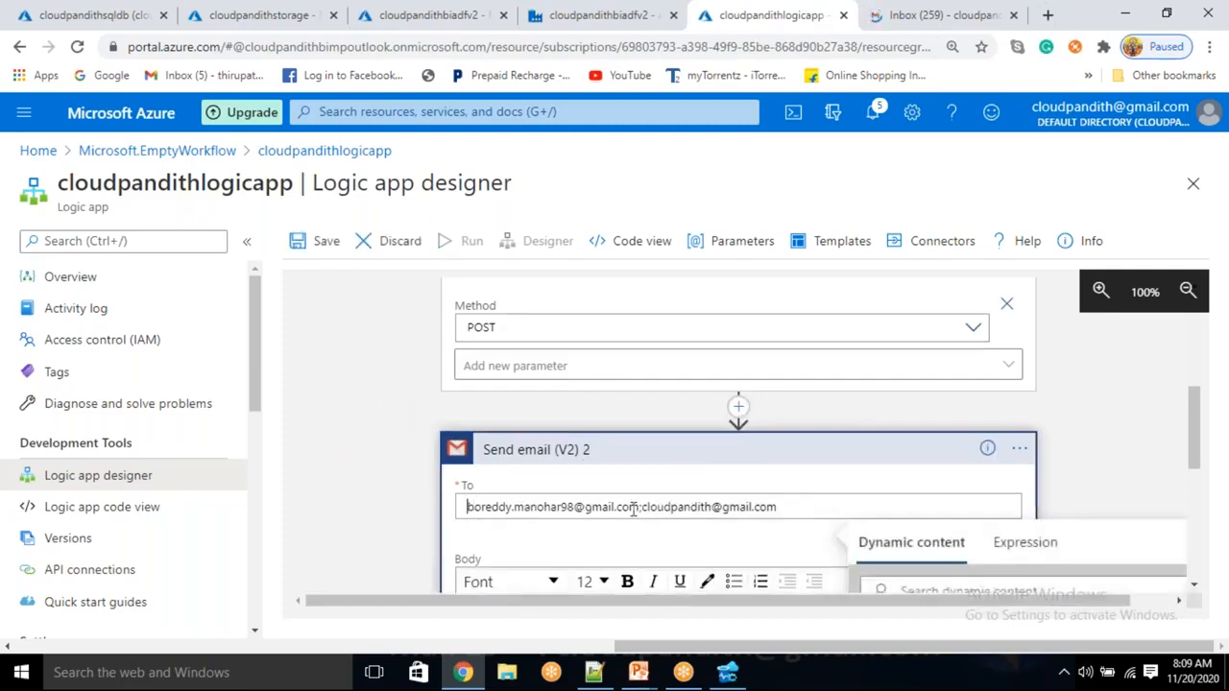
pyautogui.moveTo(648, 508); pyautogui.dragTo(655, 508)
pyautogui.click(797, 506)
pyautogui.press('BackSpace')
pyautogui.write('m')
pyautogui.click(327, 241)
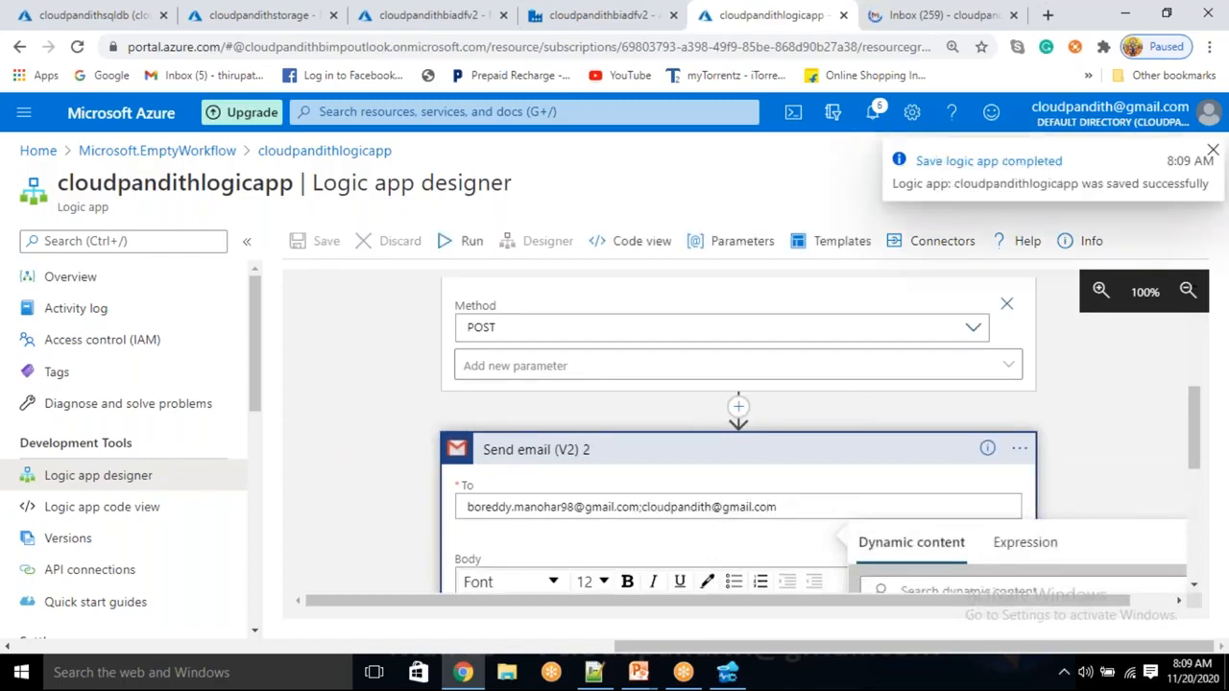
# Refresh the Gmail inbox, then go back to the Data Factory pipeline
pyautogui.click(902, 18)
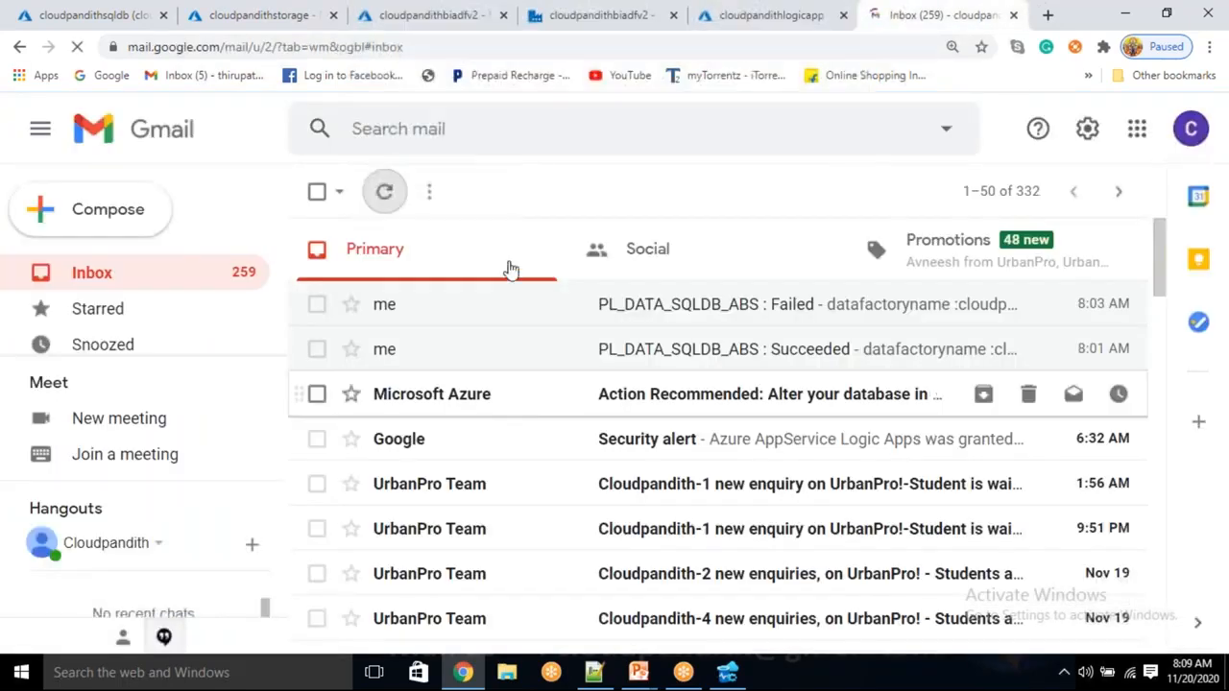
pyautogui.click(382, 197)
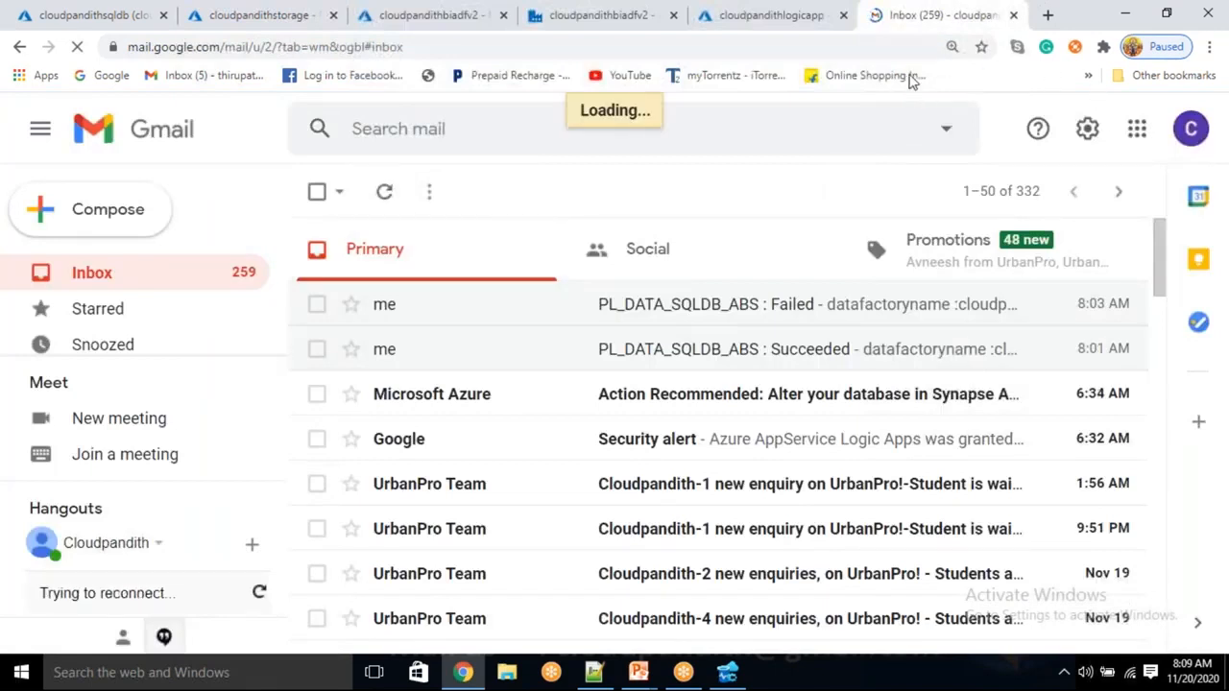
pyautogui.click(776, 29)
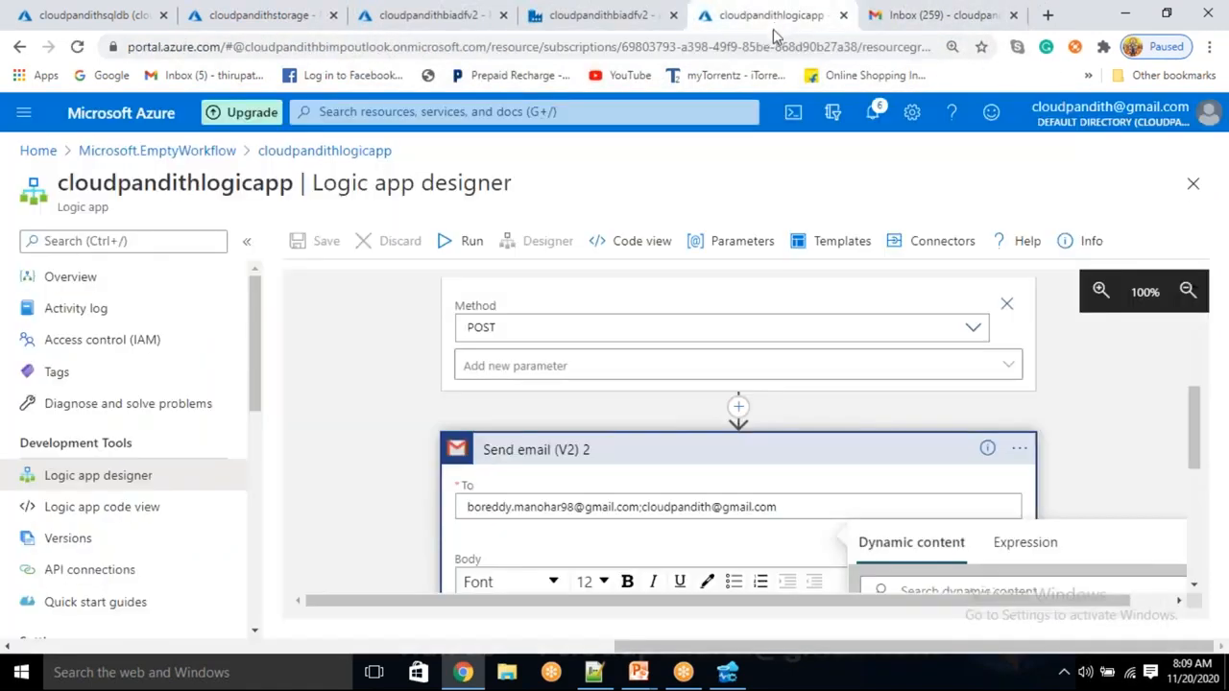
pyautogui.click(620, 17)
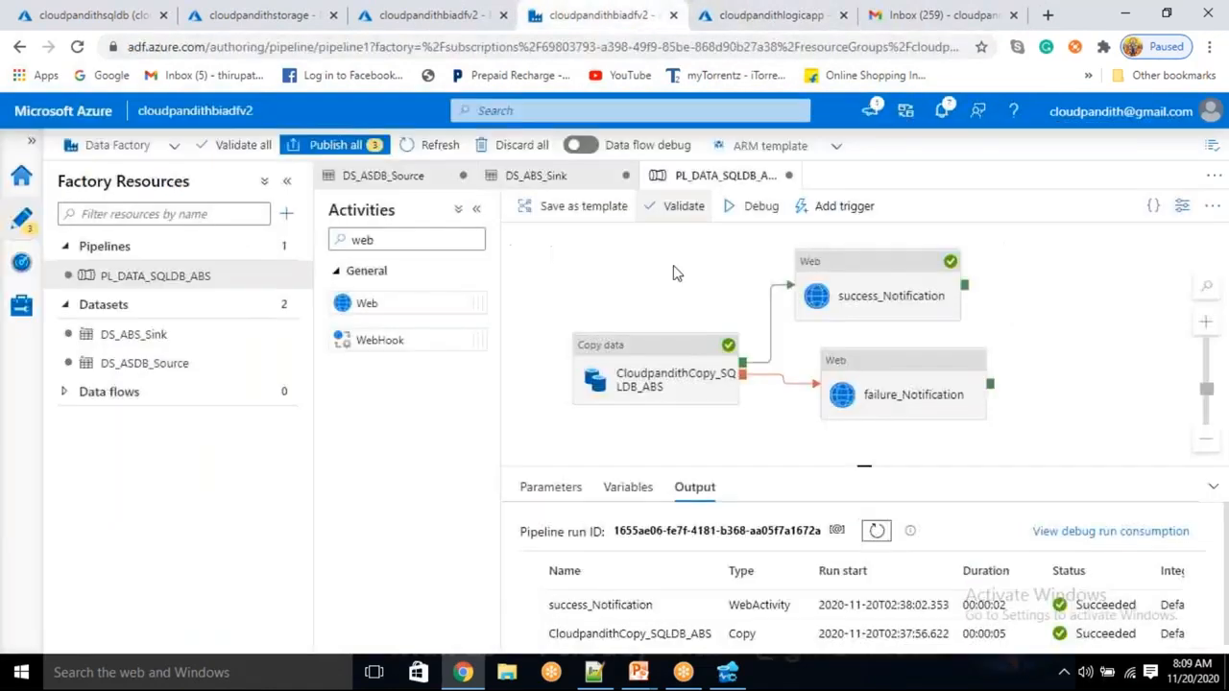
# Start a debug run, entering ppschema dbo and pptable 'cuist'
pyautogui.click(771, 214)
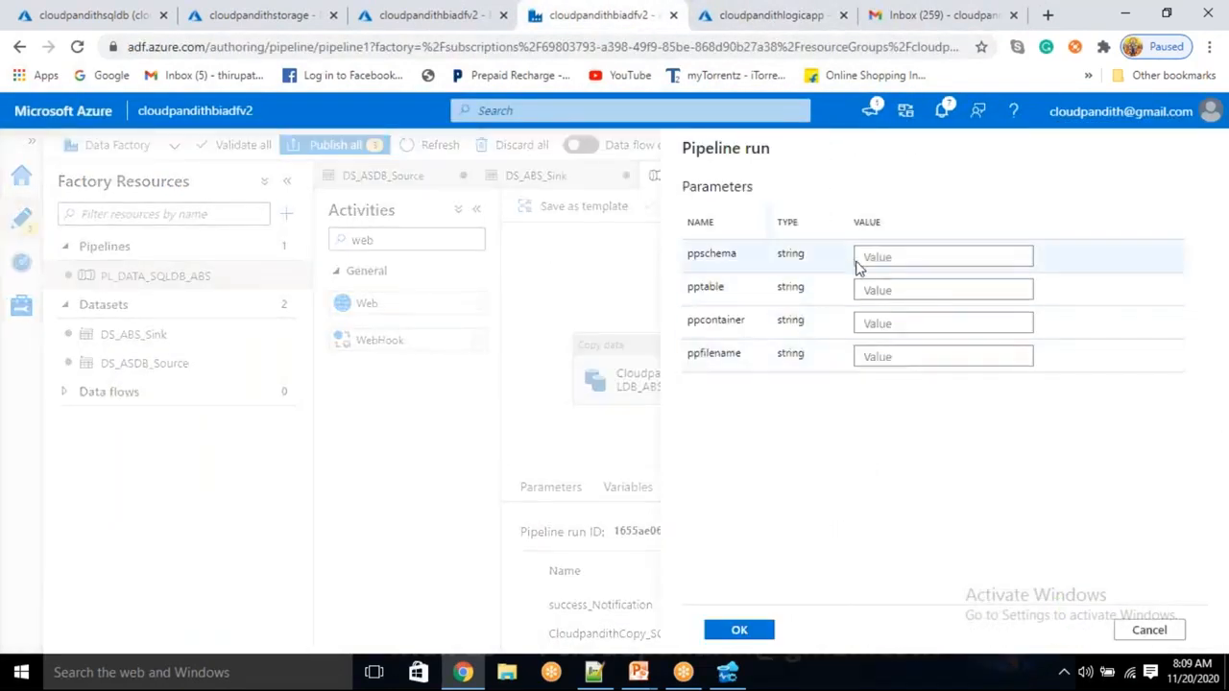
pyautogui.click(862, 257)
pyautogui.write('dbo')
pyautogui.press('Tab')
pyautogui.write('cuist')
pyautogui.press('Tab')
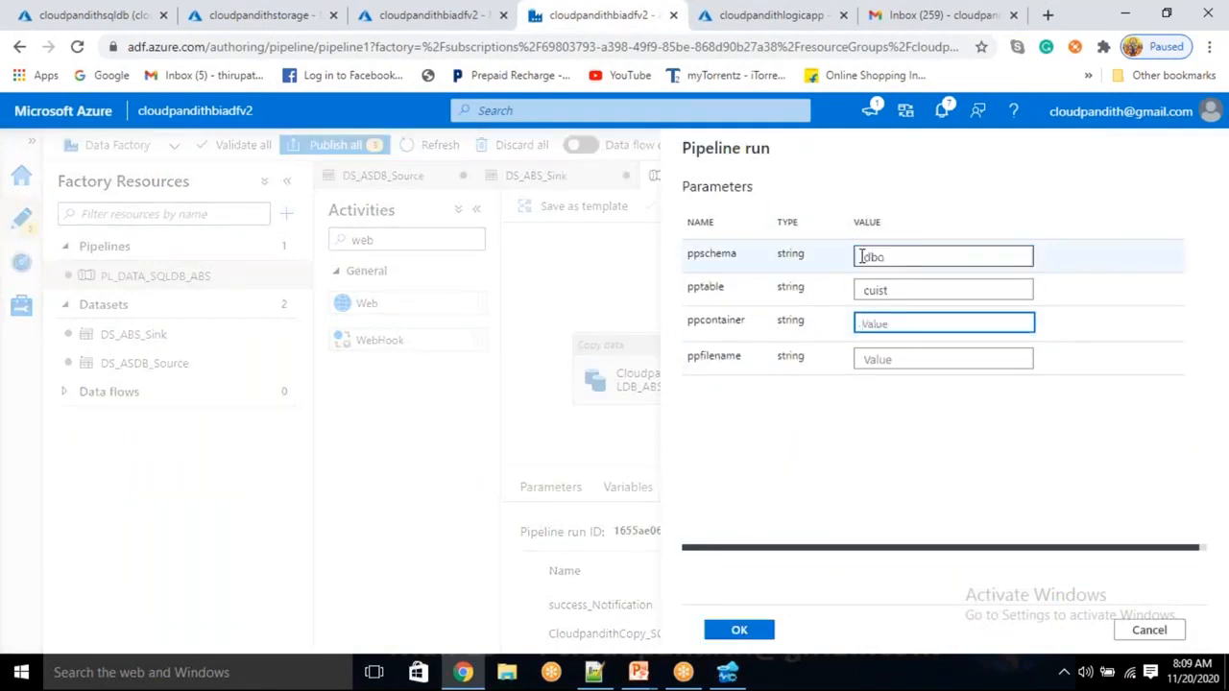
# Correct pptable to cust, enter custdata and cust.csv, and launch the debug run
pyautogui.click(916, 82)
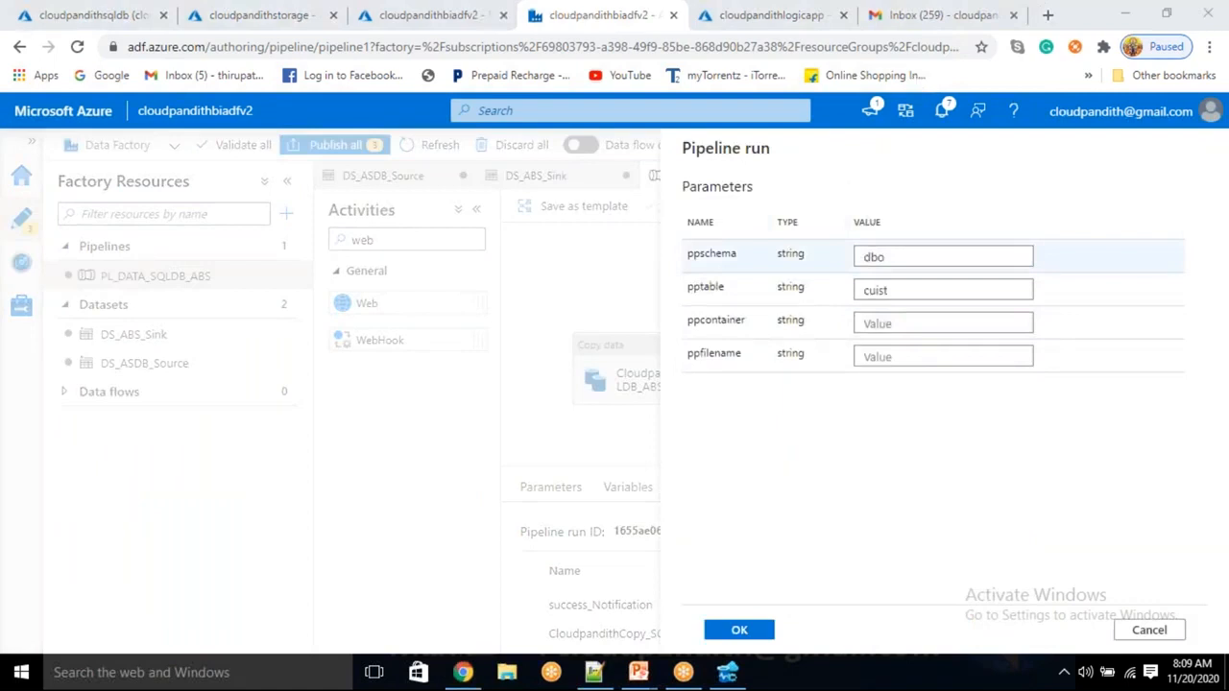
pyautogui.click(893, 295)
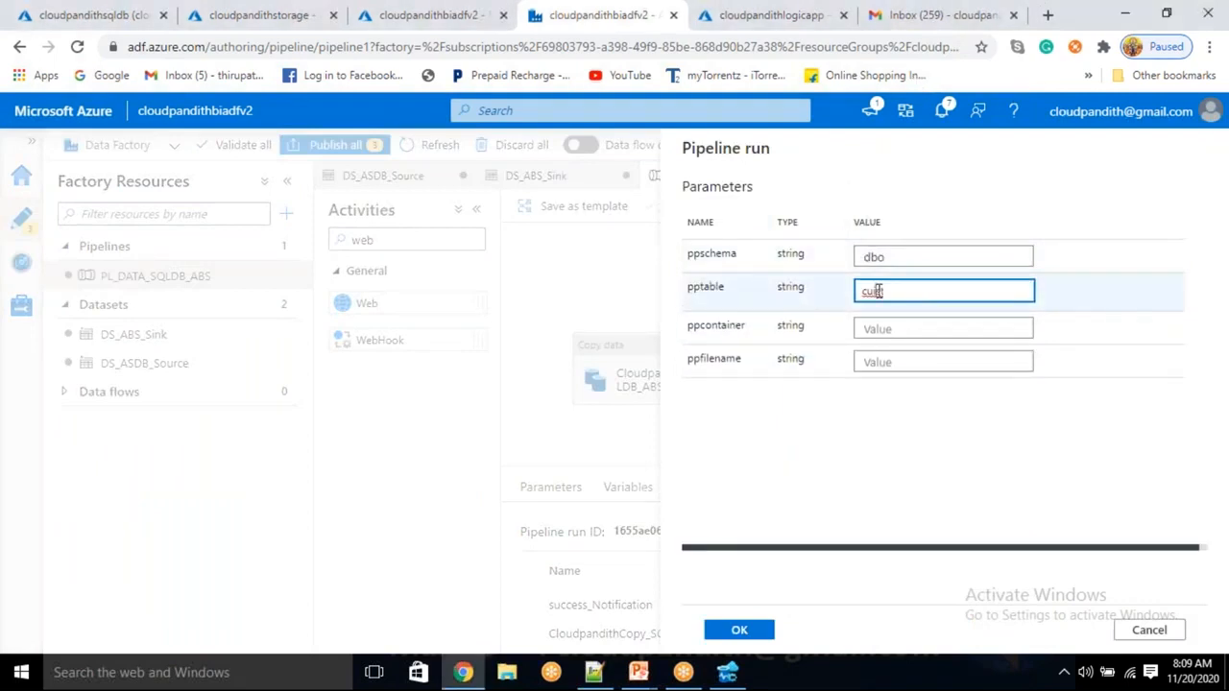
pyautogui.click(877, 291)
pyautogui.press('BackSpace')
pyautogui.click(876, 325)
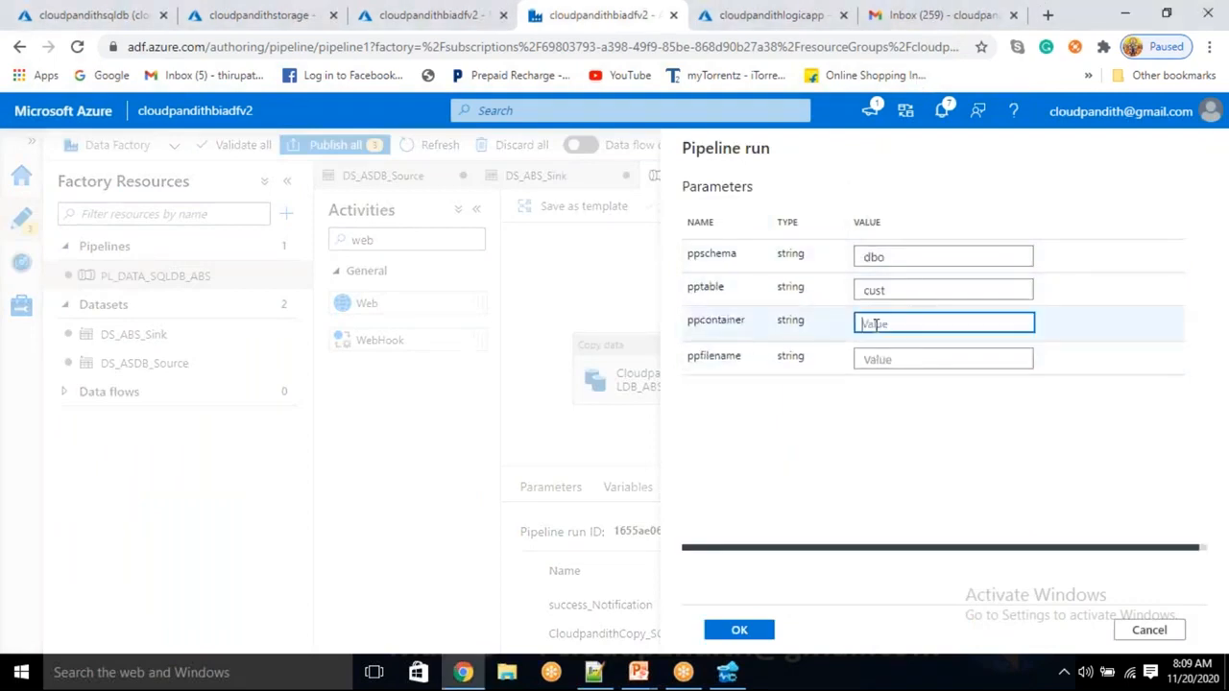
pyautogui.write('custdata')
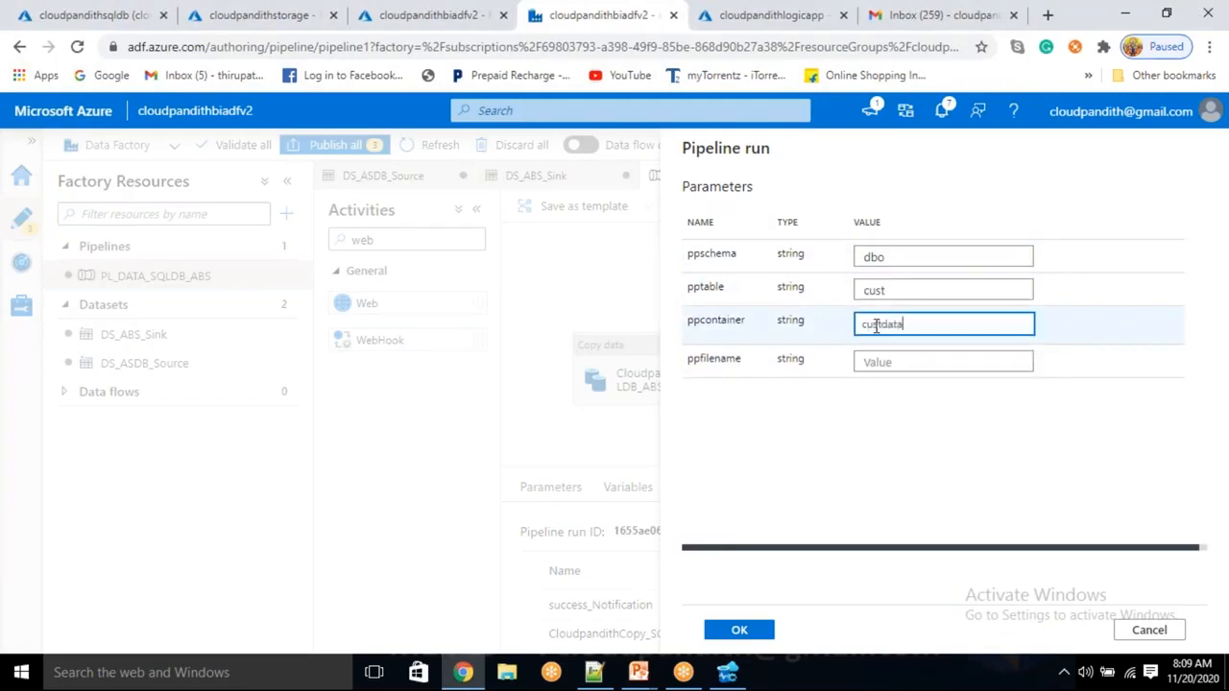
pyautogui.press('Tab')
pyautogui.write('cu')
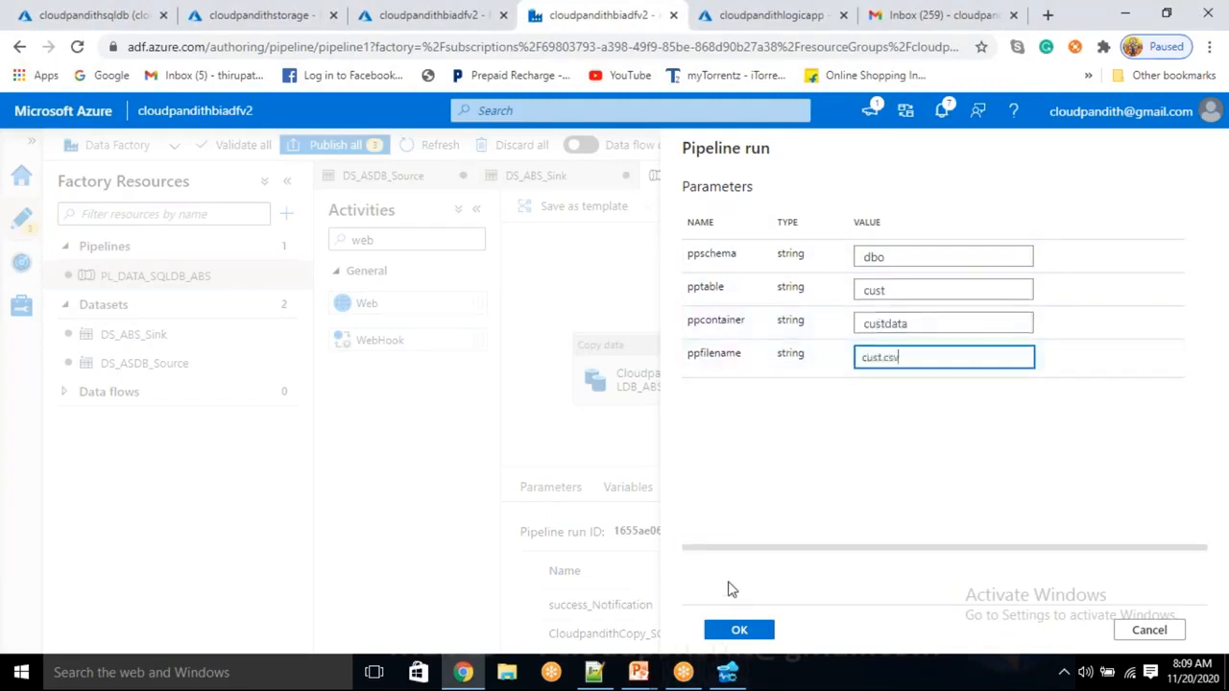
pyautogui.click(739, 629)
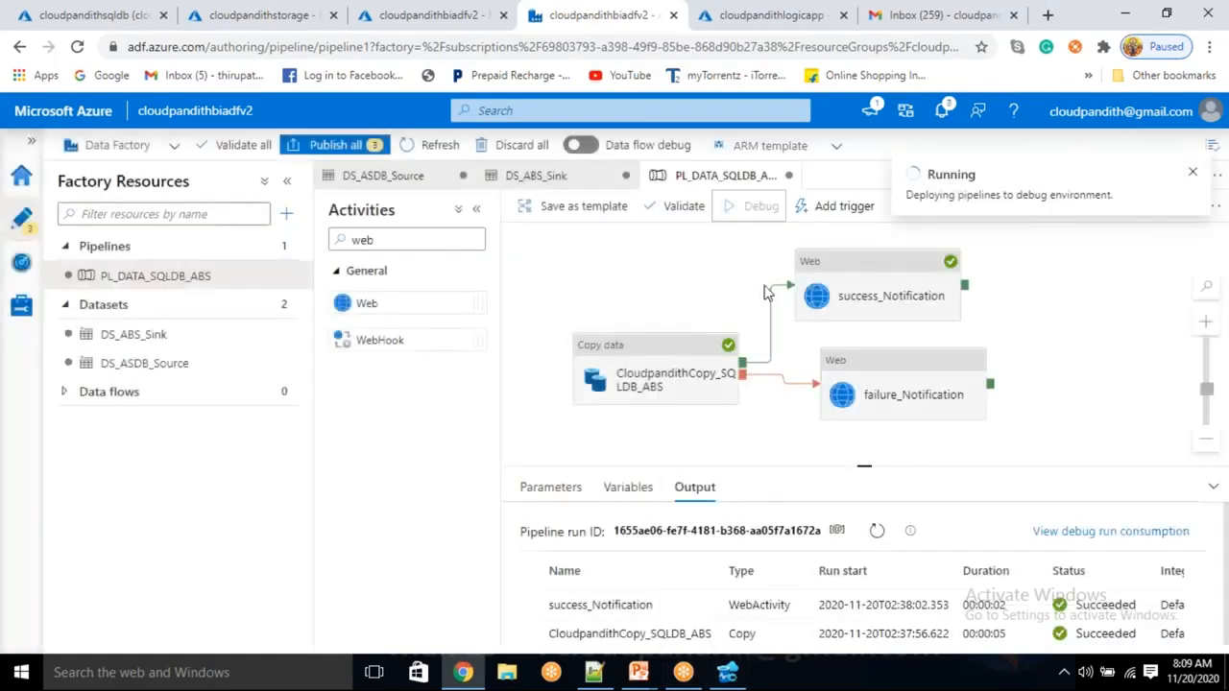
# Check on the running pipeline and refresh the Gmail inbox until new mail arrives
pyautogui.click(888, 21)
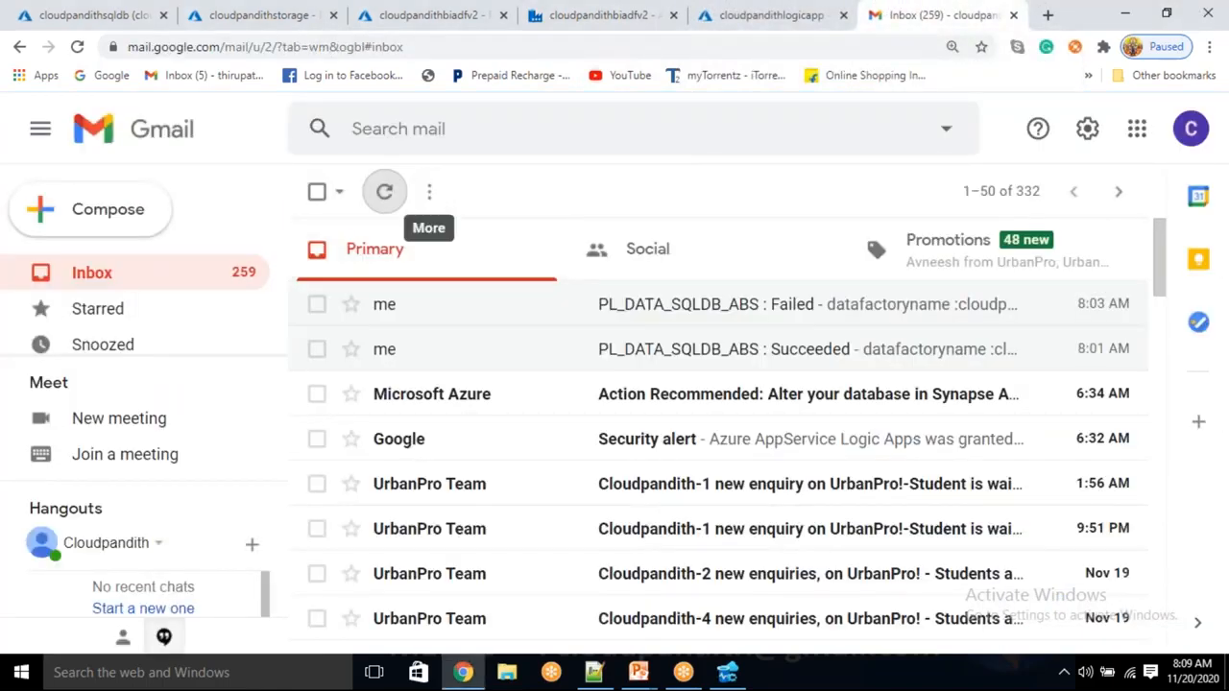
pyautogui.click(770, 16)
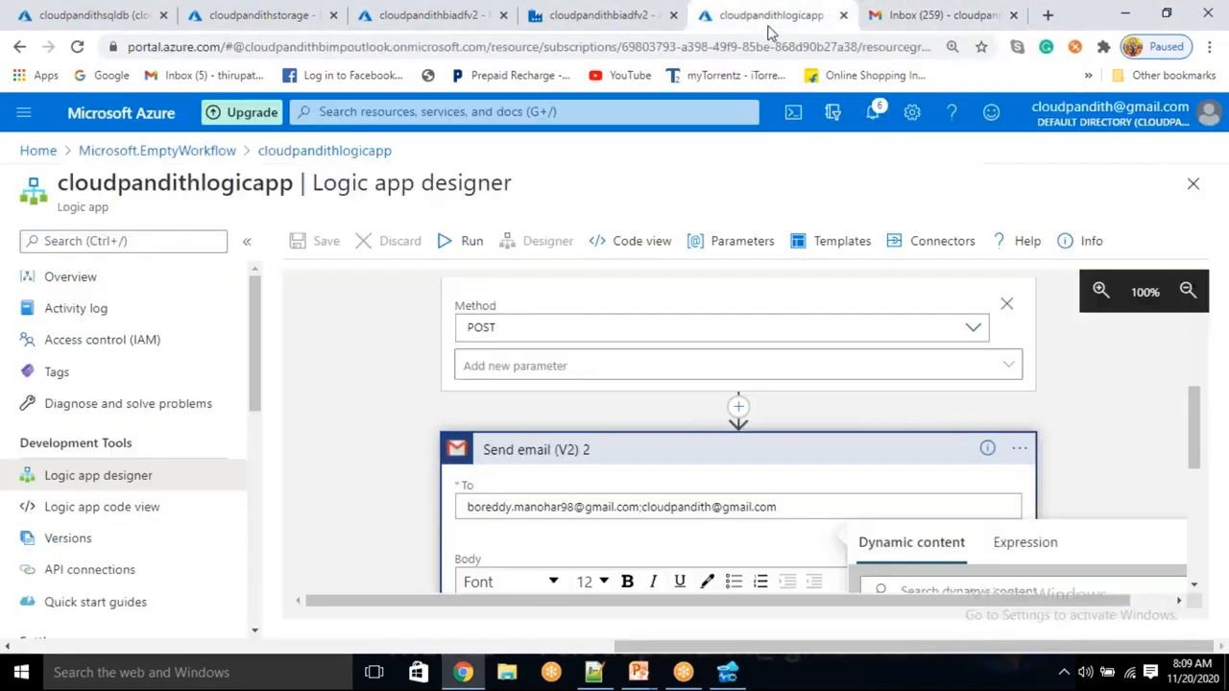
pyautogui.click(628, 21)
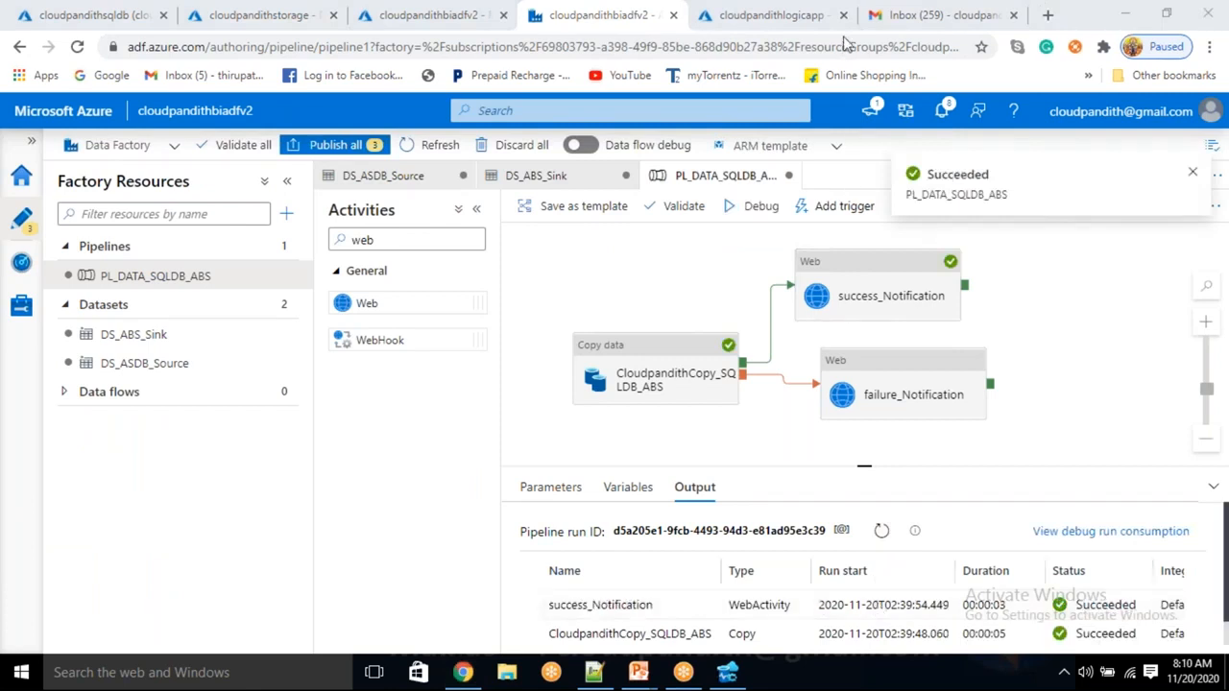
pyautogui.click(891, 15)
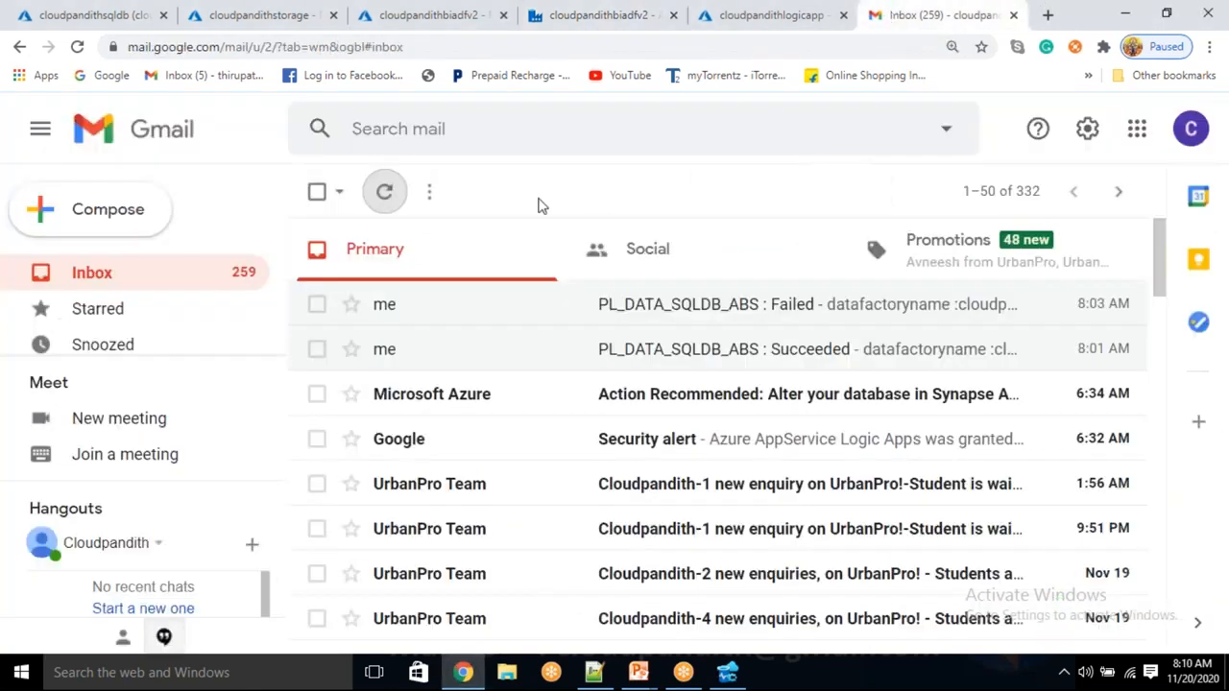
pyautogui.click(384, 197)
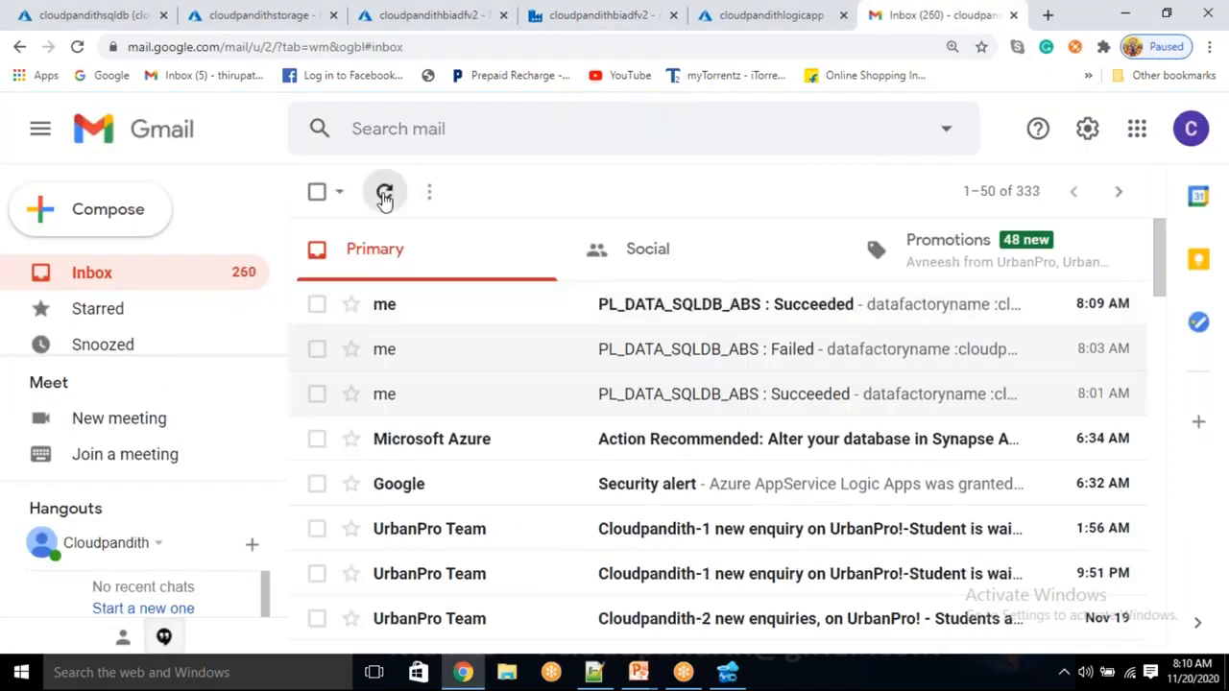
pyautogui.click(384, 197)
# Open the 'PL_DATA_SQLDB_ABS : Succeeded' email, highlight its status and run details, then return to authoring
pyautogui.click(678, 301)
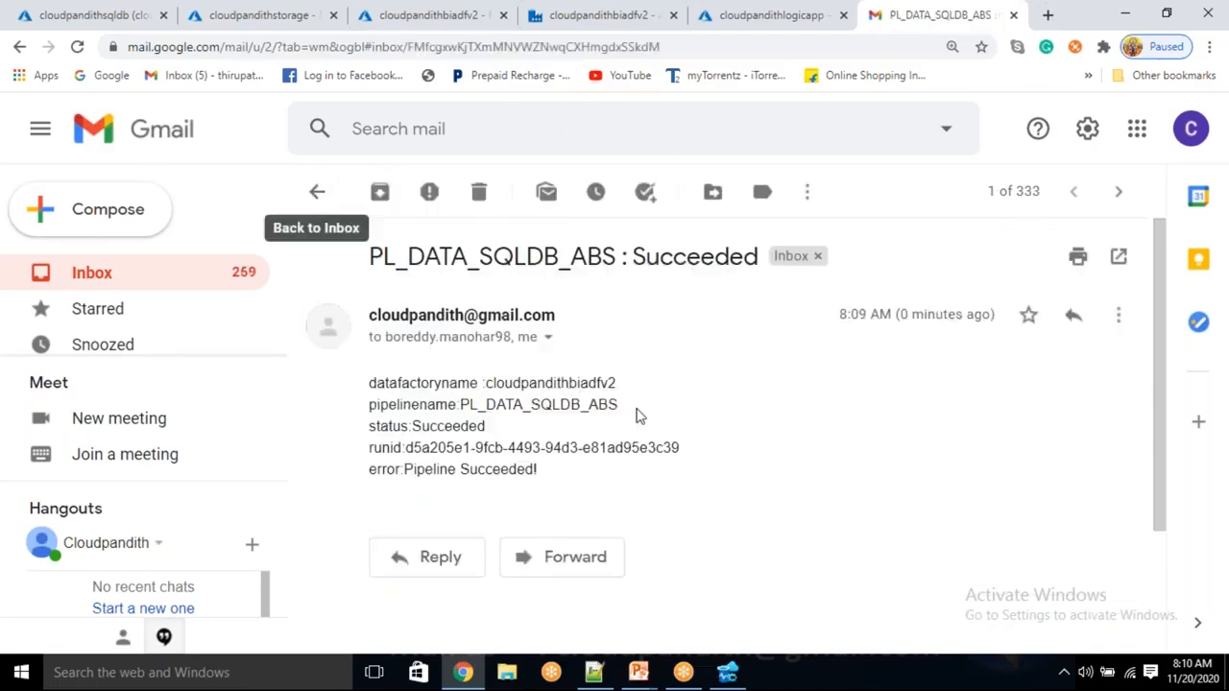
pyautogui.doubleClick(654, 257)
pyautogui.click(684, 392)
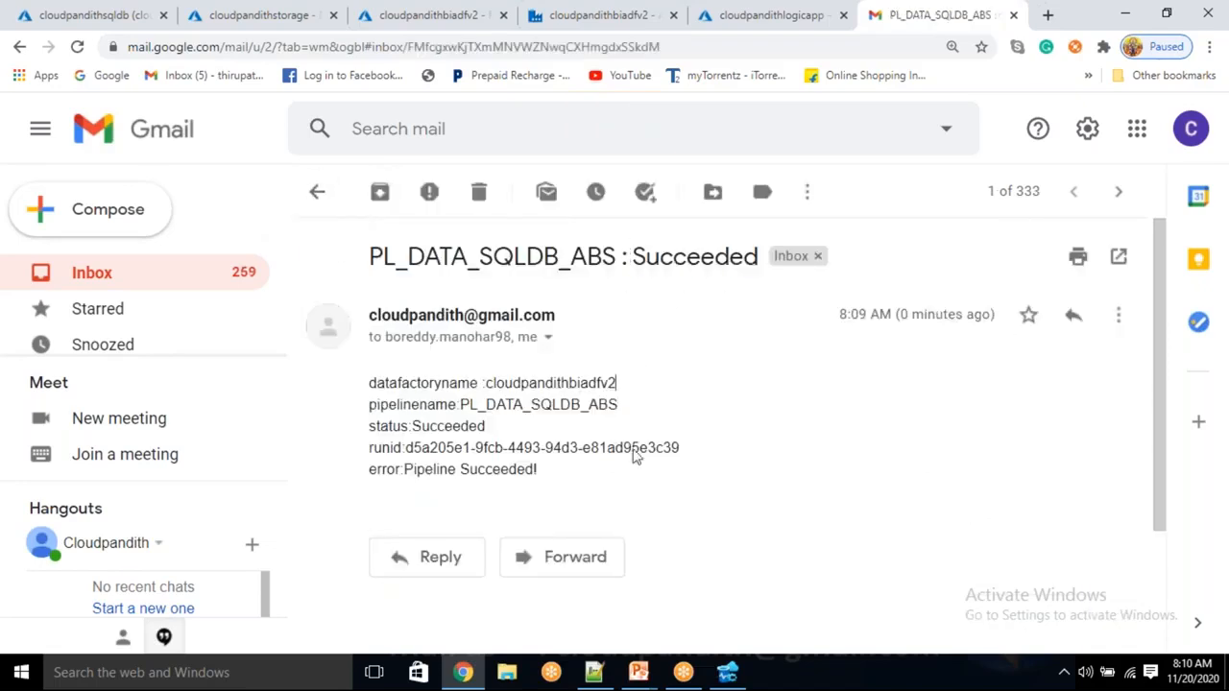
pyautogui.moveTo(585, 477); pyautogui.dragTo(371, 376)
pyautogui.click(386, 382)
pyautogui.click(360, 27)
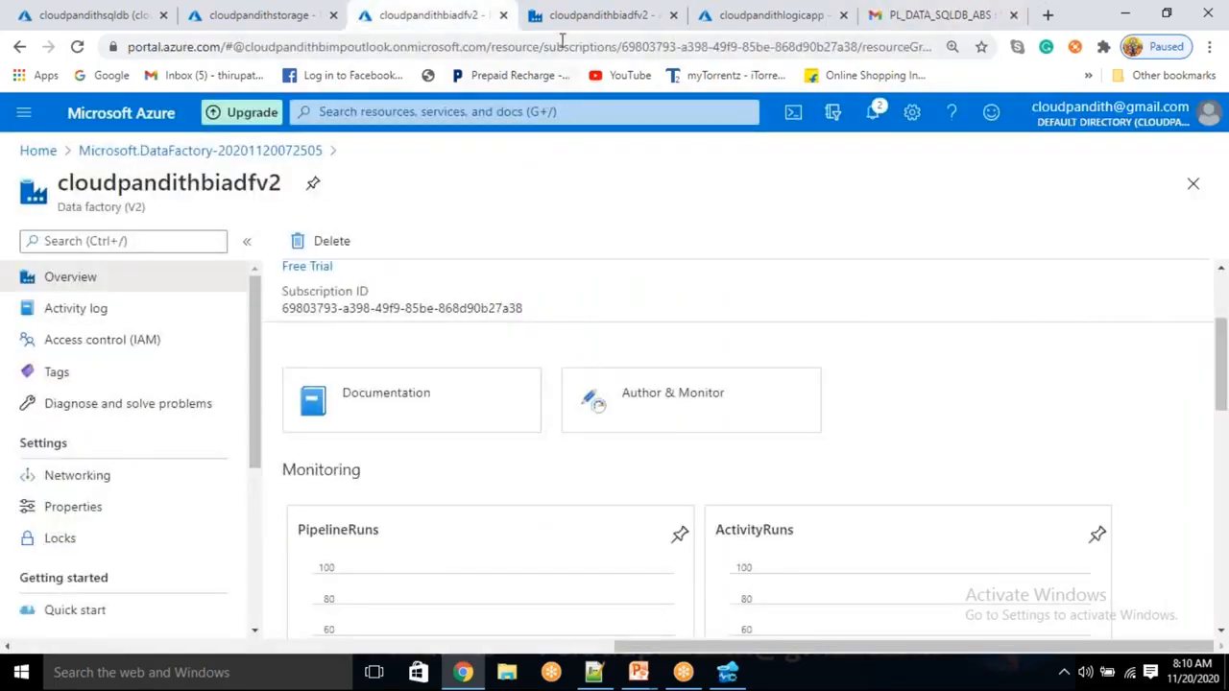
pyautogui.click(562, 27)
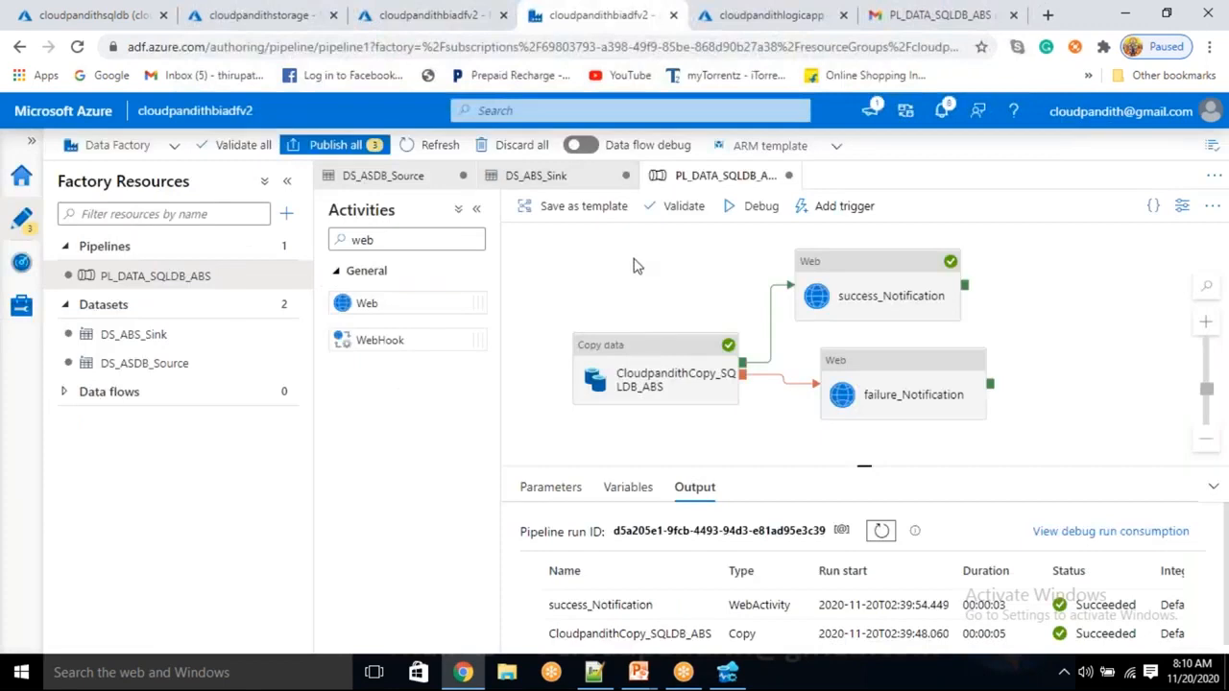